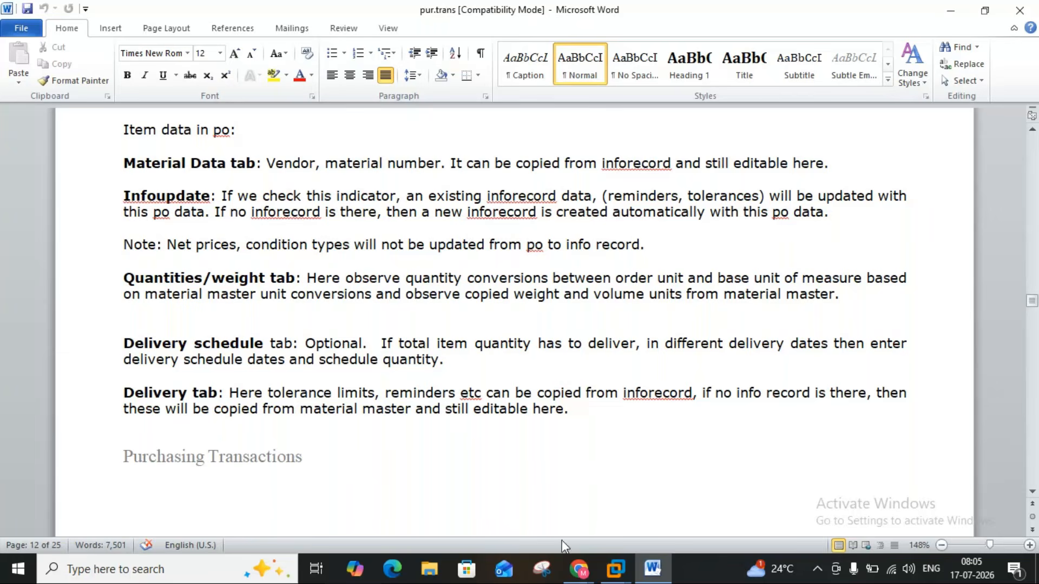
- Switch to the SAP session in VMware Workstation, hide the Library, and return from the print preview to the purchase order
mouse_move(611, 572)
click(684, 485)
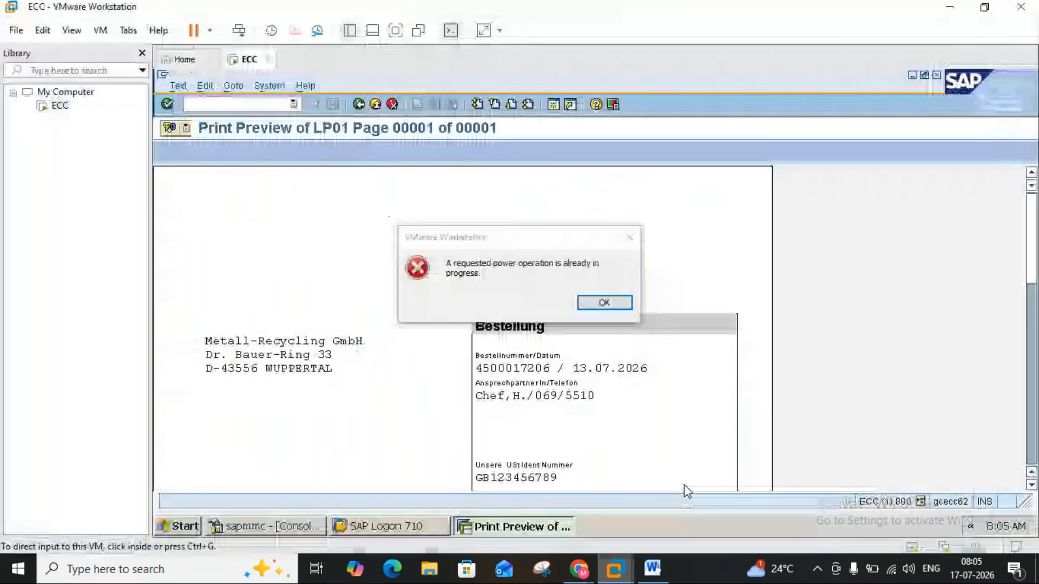
click(604, 303)
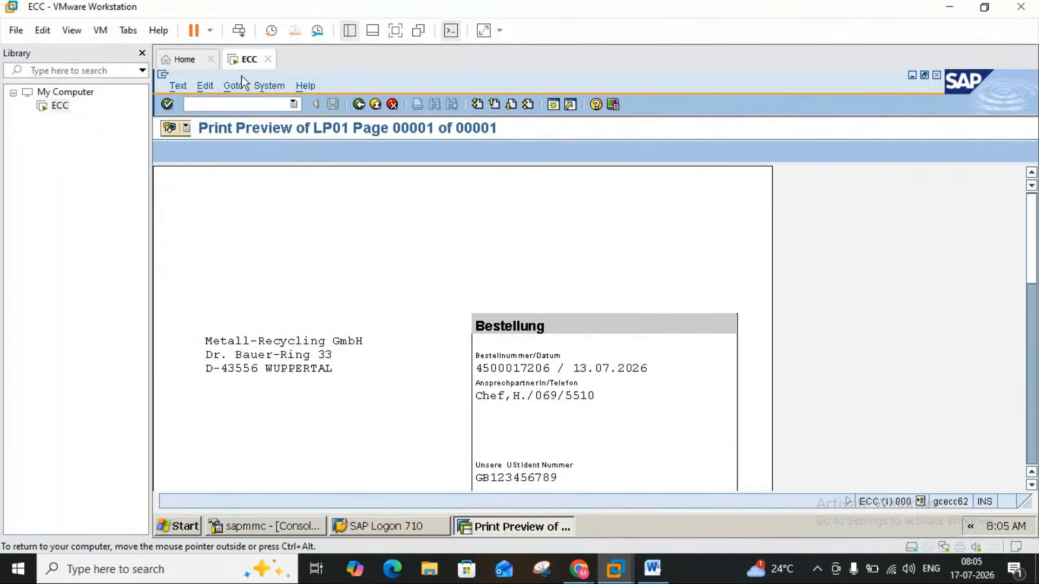
click(142, 53)
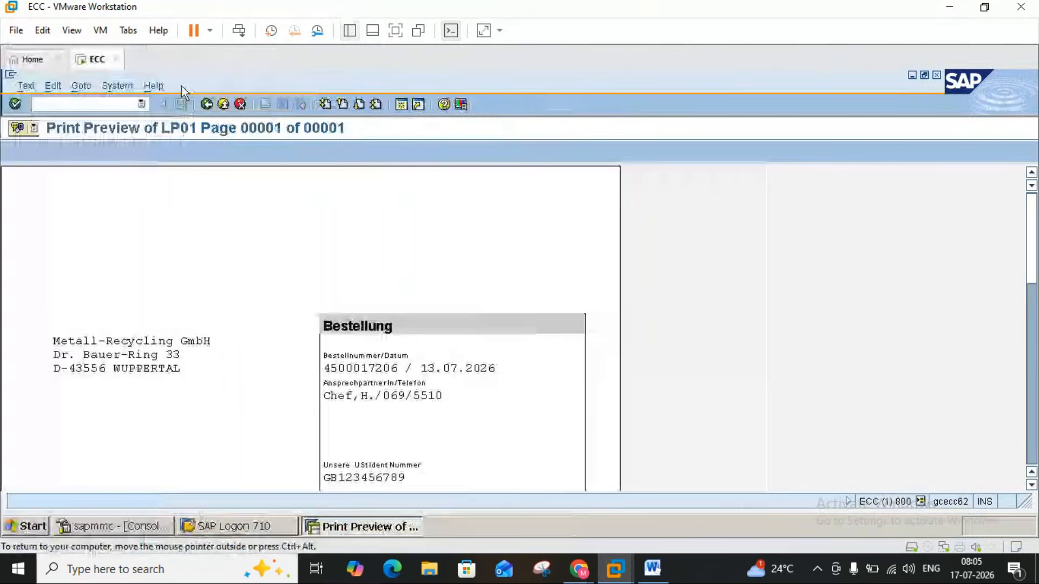
click(207, 106)
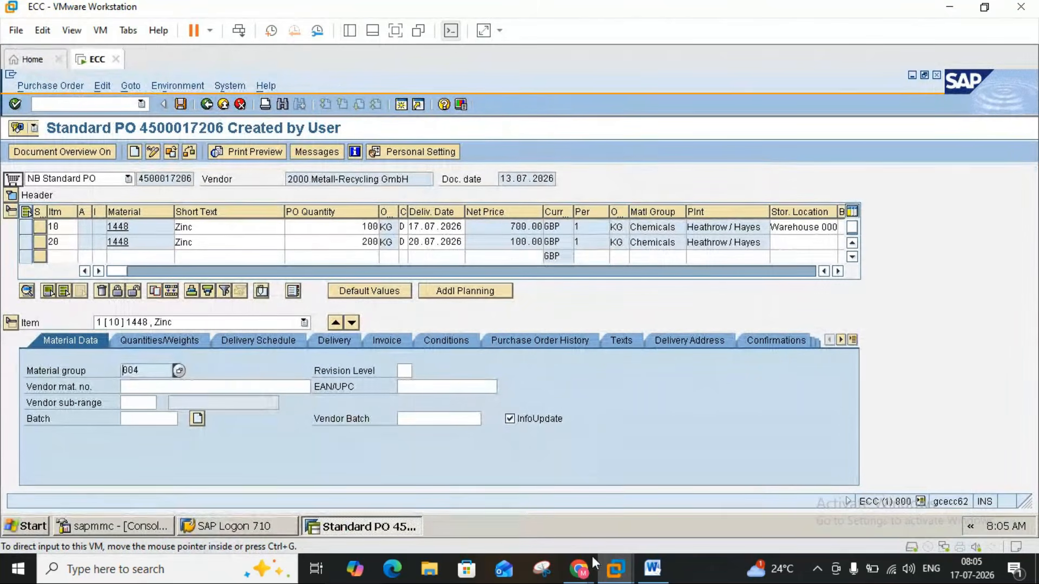
- Compare the Material Data note in Word with item 10's material data in the SAP purchase order
click(653, 569)
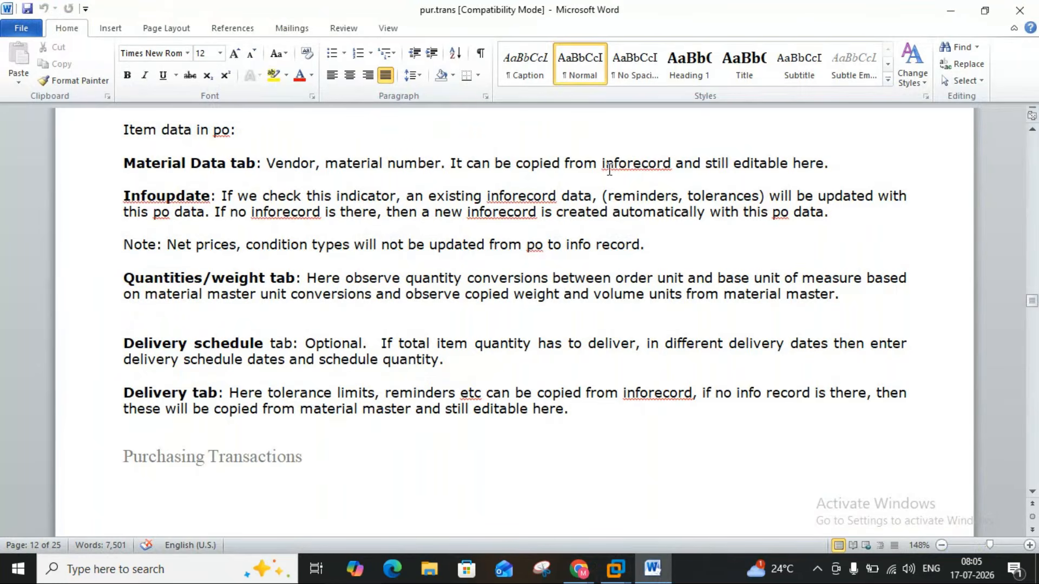
click(653, 569)
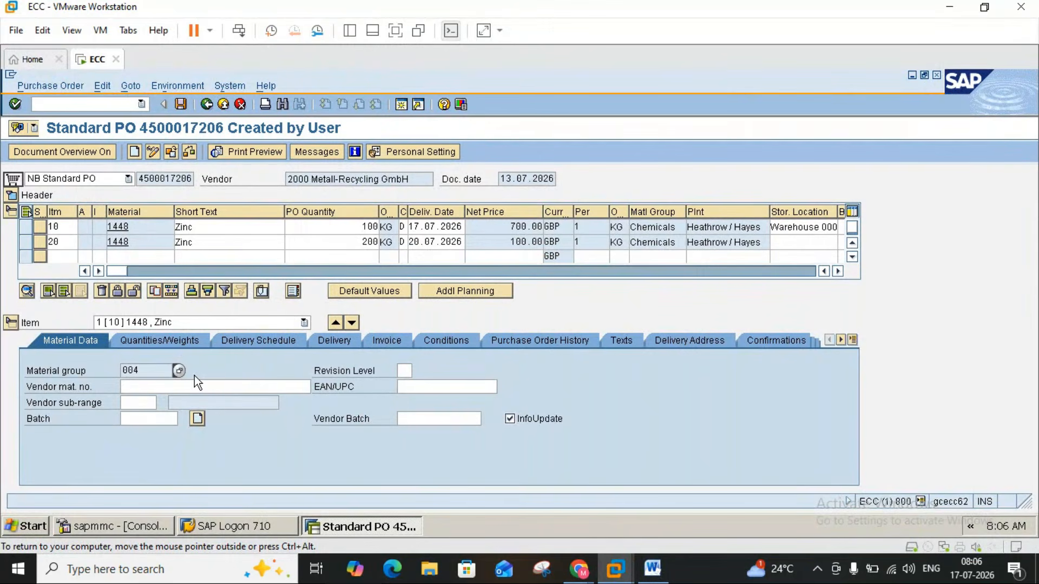
click(653, 568)
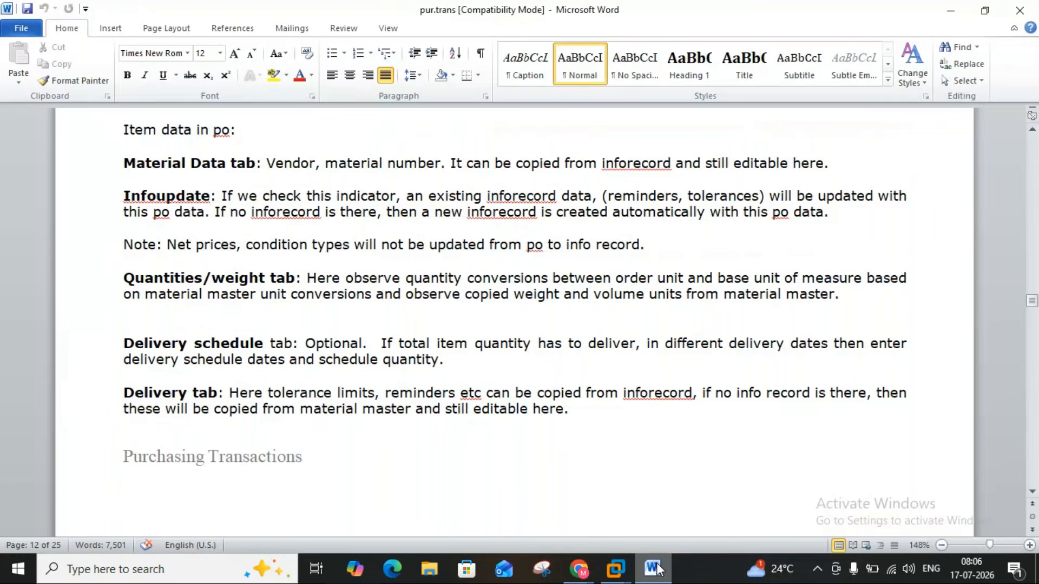
click(656, 568)
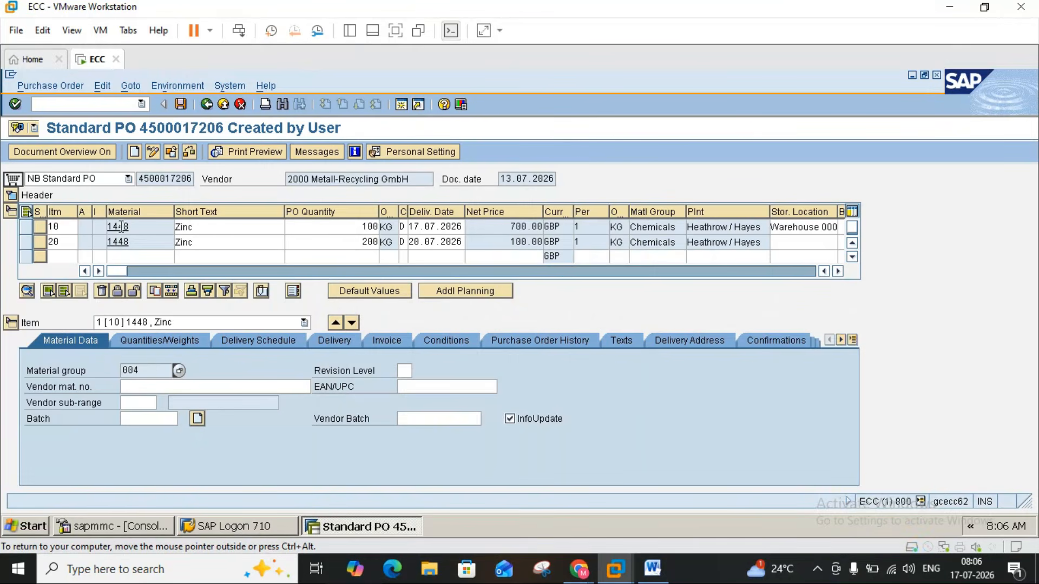
- Display material 1448 from item 10 to check its material group, and return to the purchase order
click(118, 226)
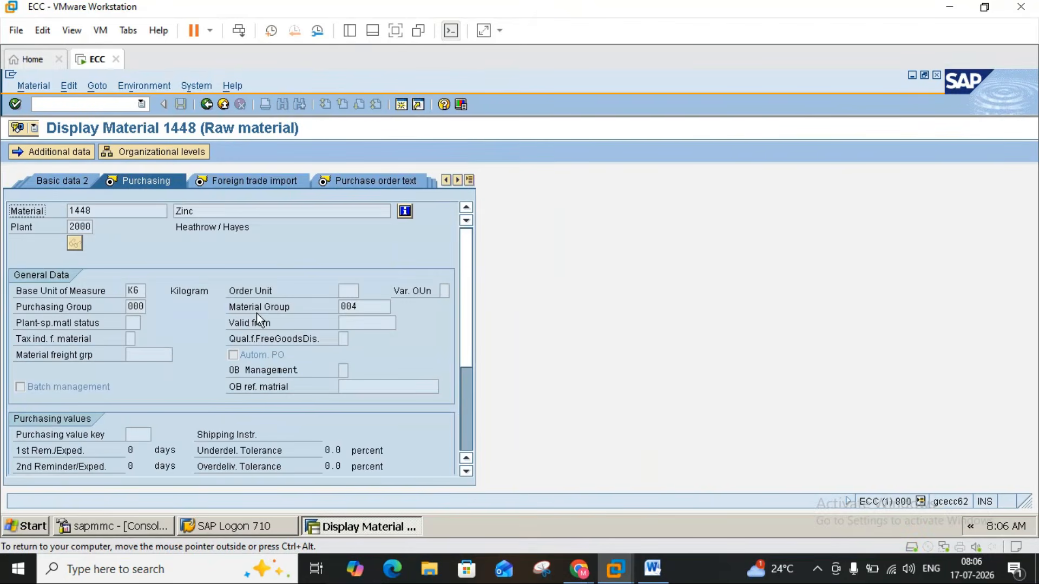
double_click(370, 304)
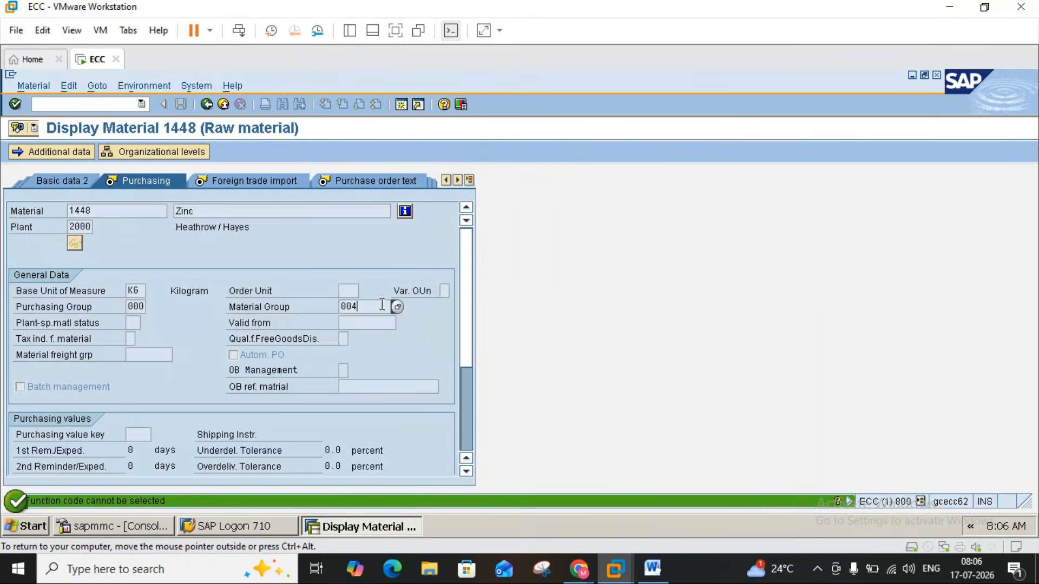
click(396, 307)
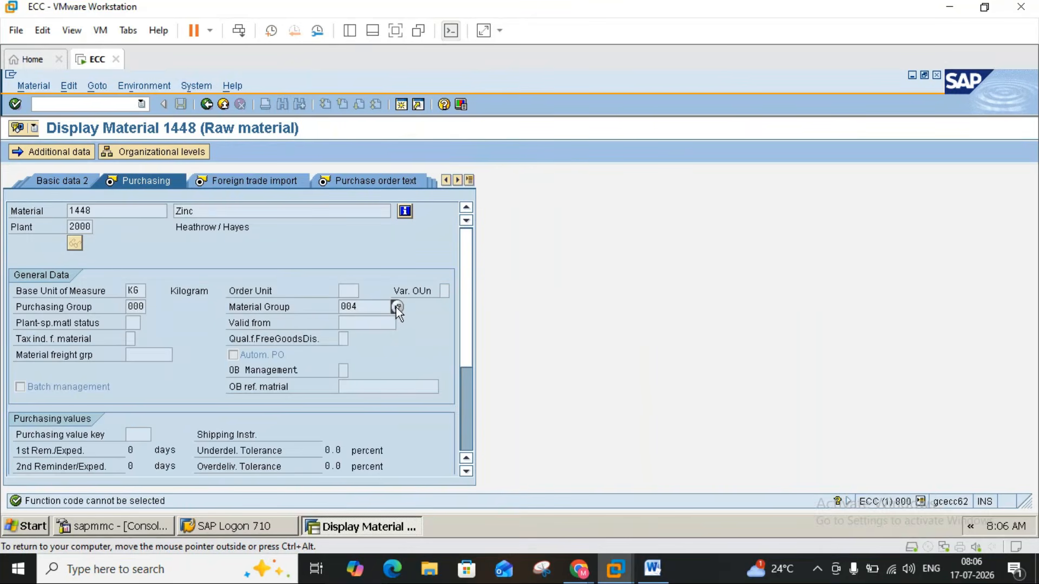
click(208, 105)
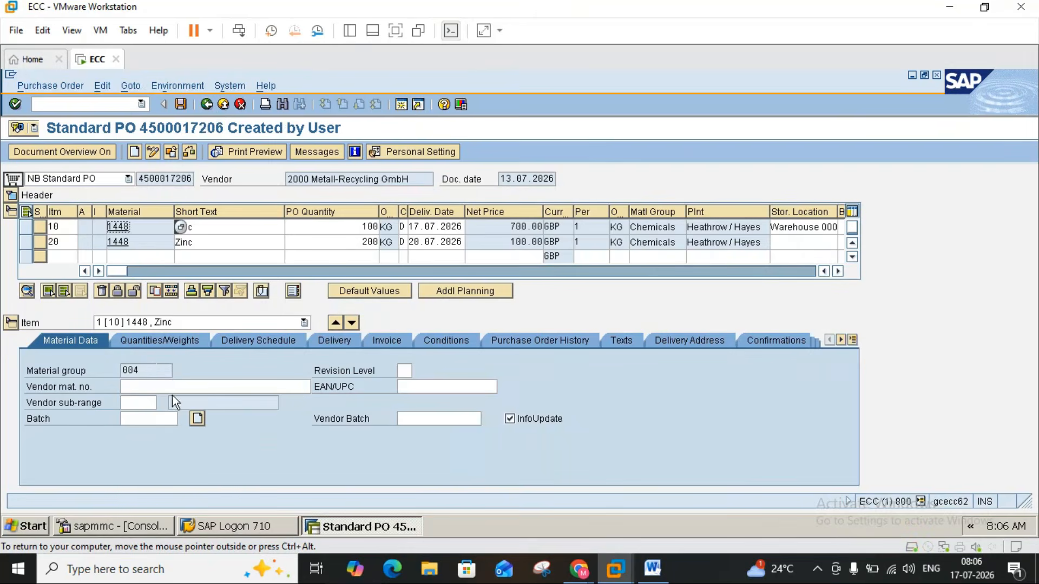
- In the Word notes, correct the Material Data line to read "Vendor material number" and save the document
click(655, 573)
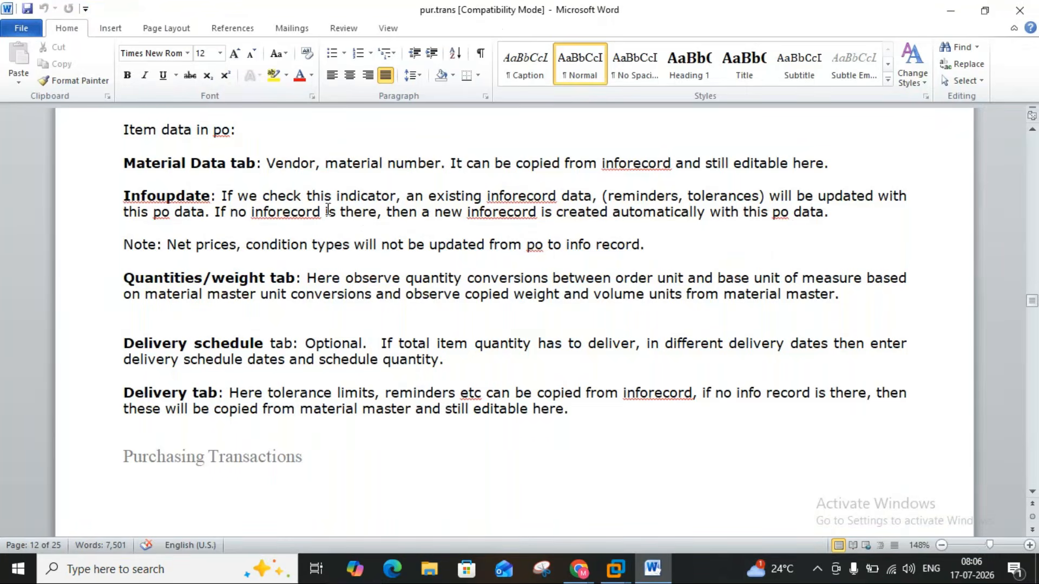
click(323, 167)
key(BackSpace)
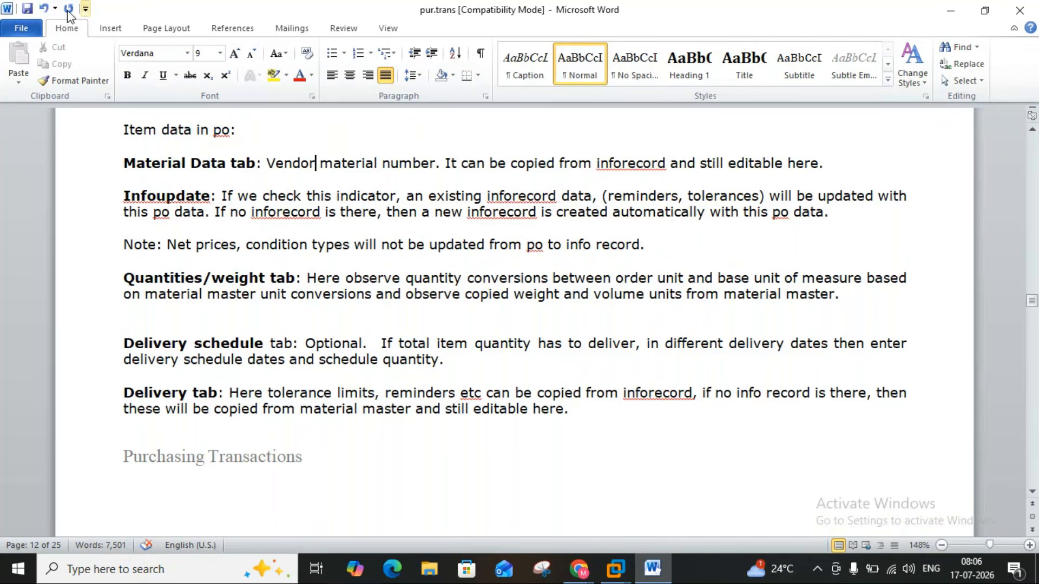
click(31, 11)
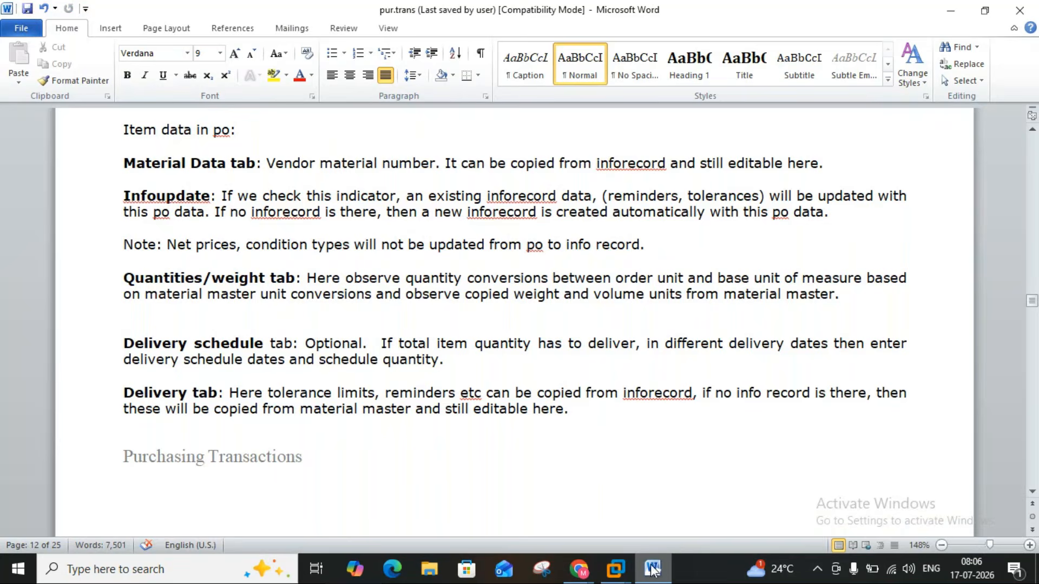
- Switch back to the SAP purchase order and check item 10's vendor material number field
mouse_move(654, 571)
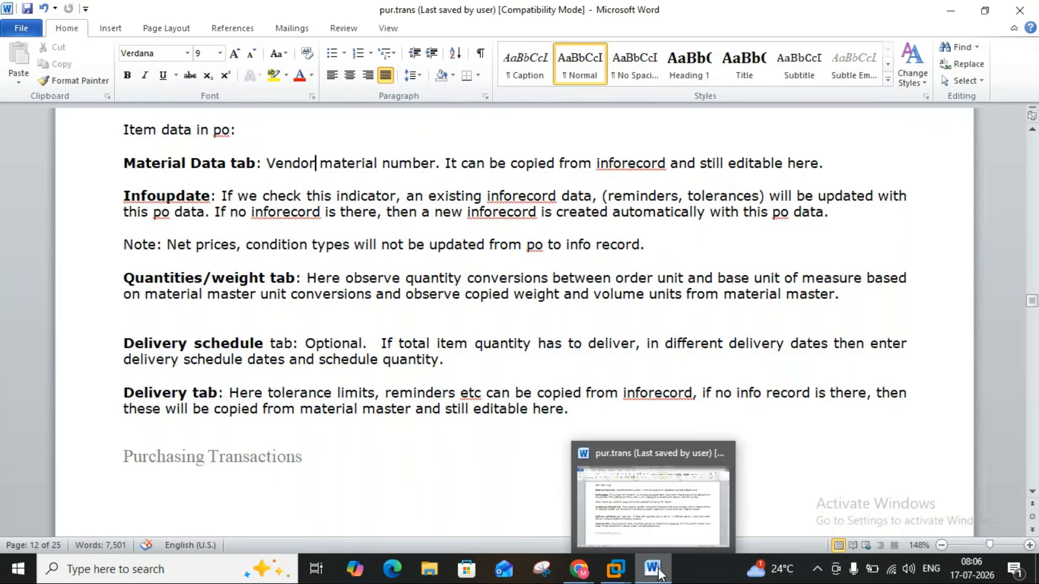
click(659, 572)
click(659, 572)
click(659, 573)
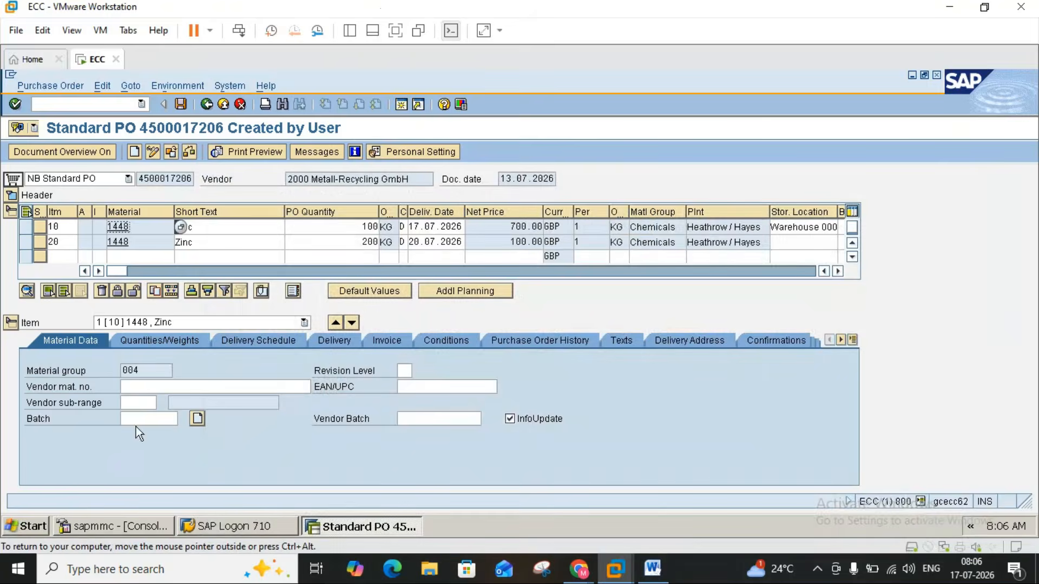
click(151, 386)
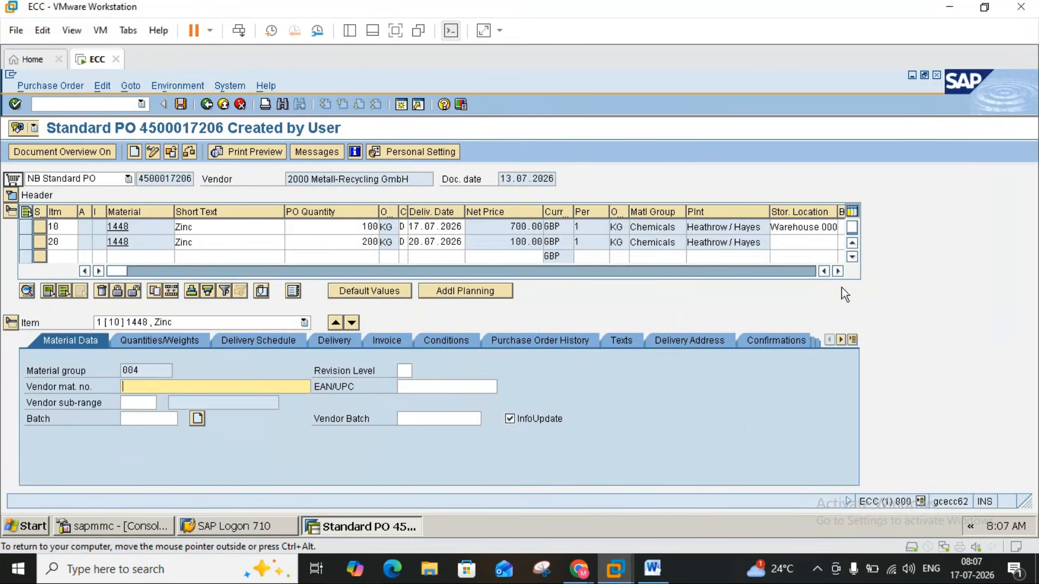
- Display the info record assigned to item 10 from the item overview, and return to the purchase order
click(840, 272)
click(839, 272)
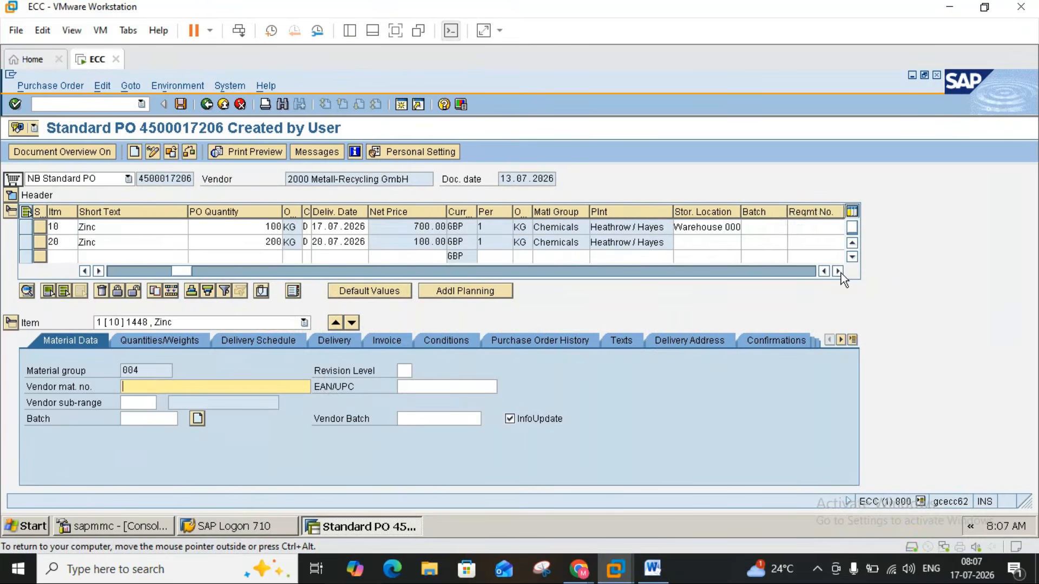
click(839, 272)
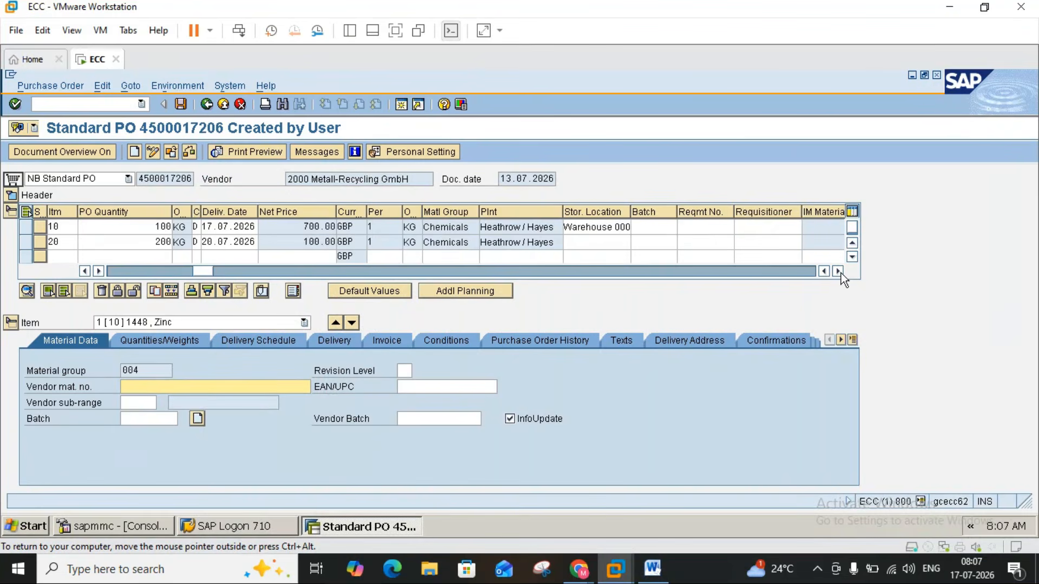
click(106, 271)
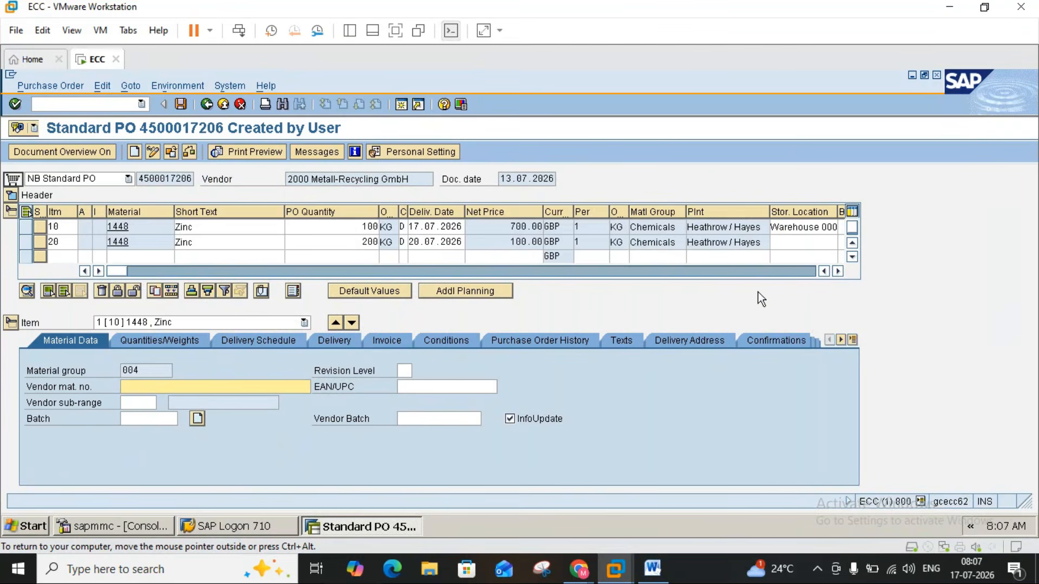
click(837, 271)
click(836, 271)
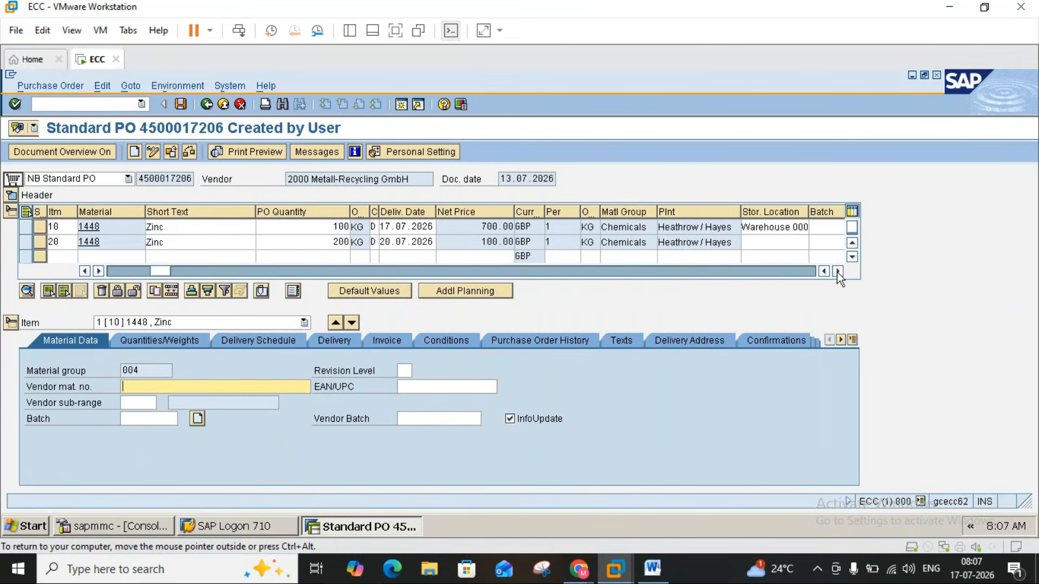
click(836, 272)
click(836, 272)
click(836, 271)
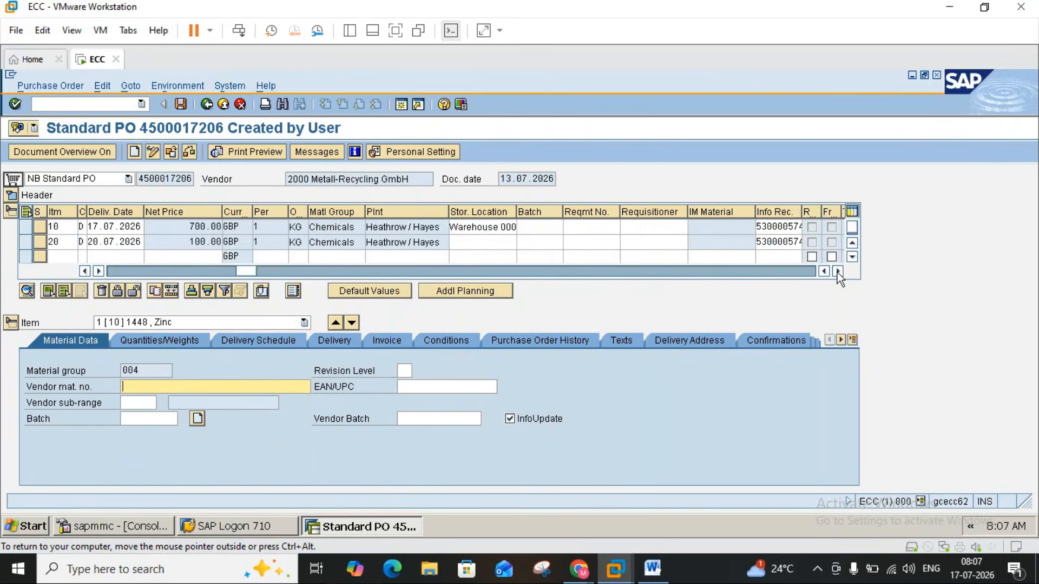
double_click(779, 228)
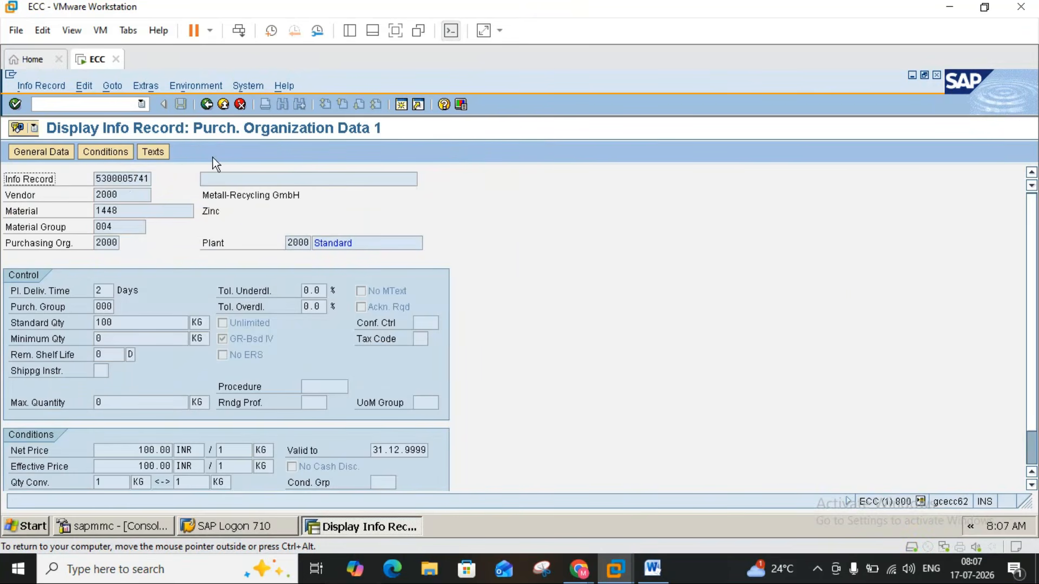
click(207, 103)
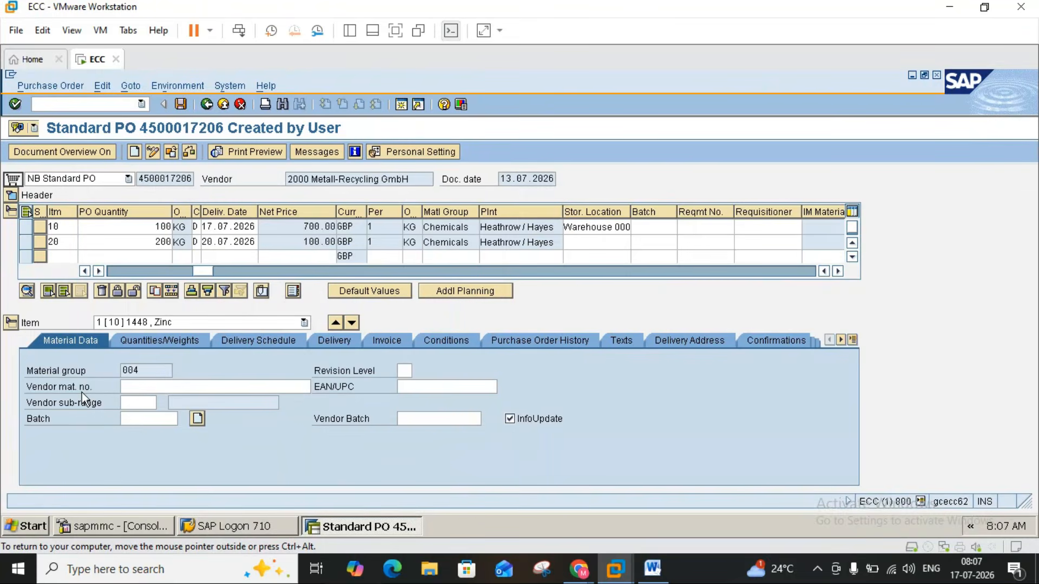
- Review the Infoupdate note in Word and clear the InfoUpdate indicator for item 10 in SAP
click(148, 386)
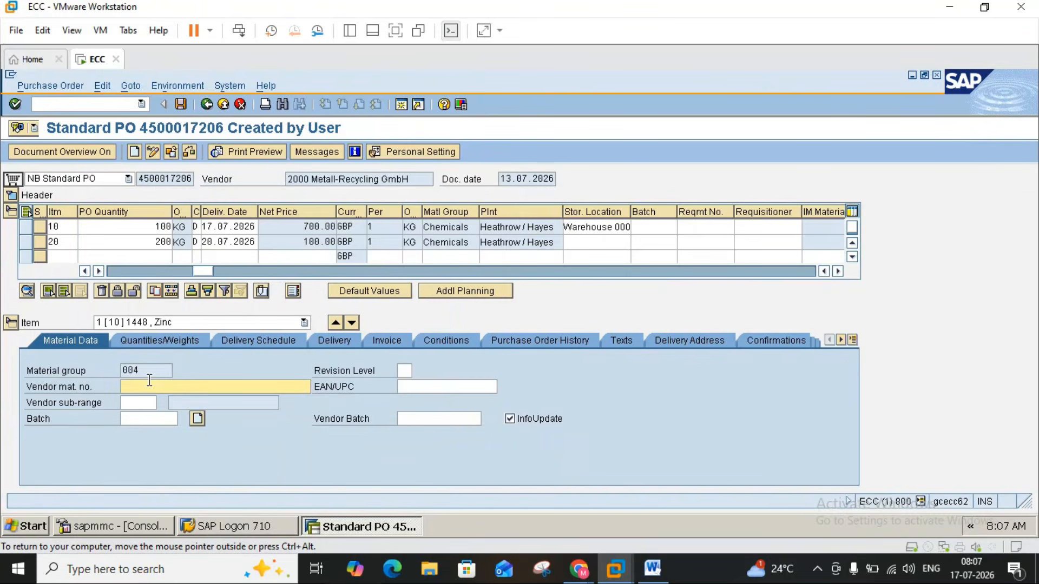
click(653, 570)
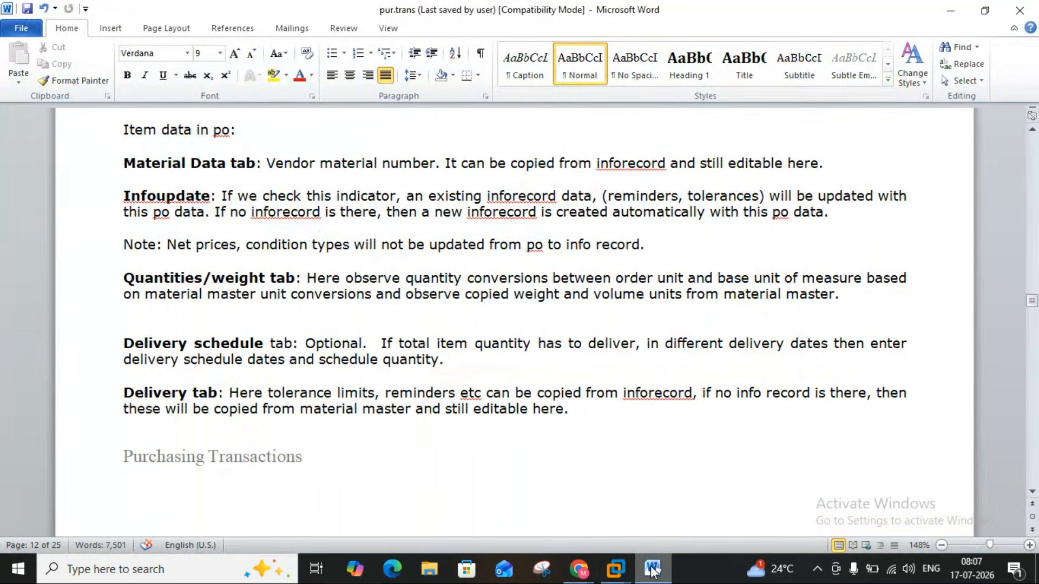
click(653, 570)
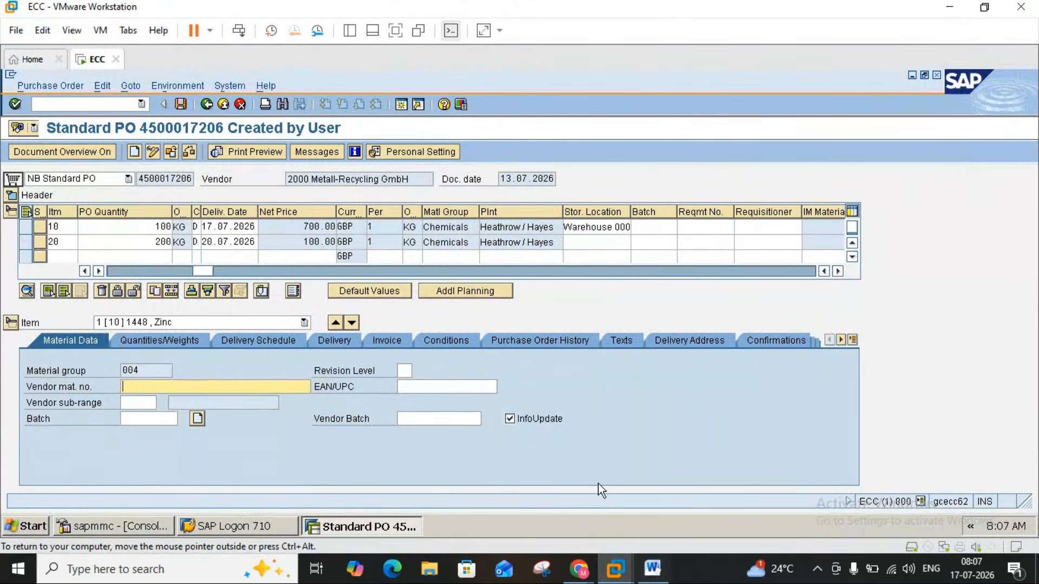
click(510, 418)
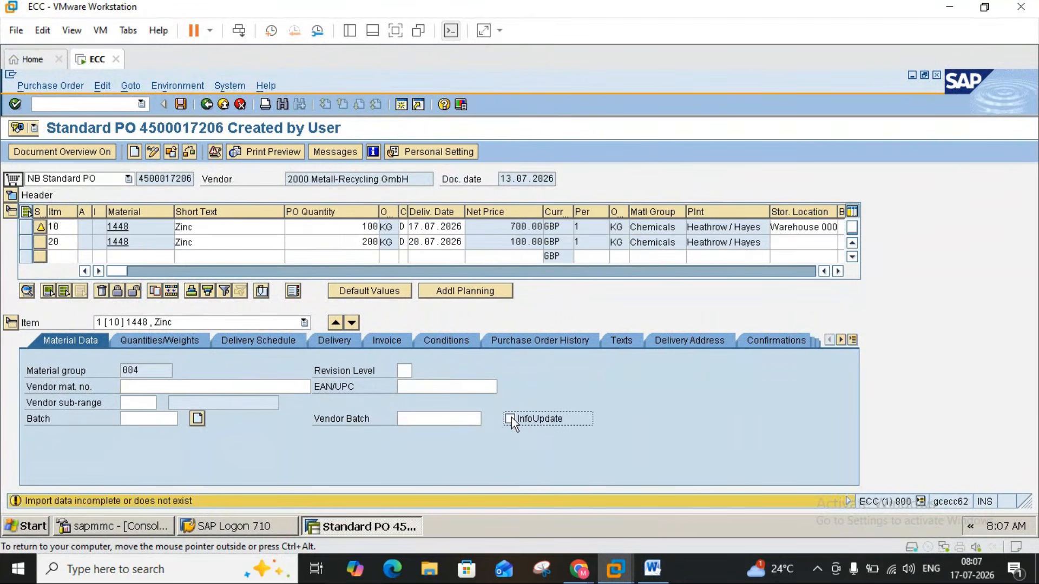
- Review the Infoupdate explanation and its note on net prices in Word, and switch back to the SAP purchase order
click(654, 568)
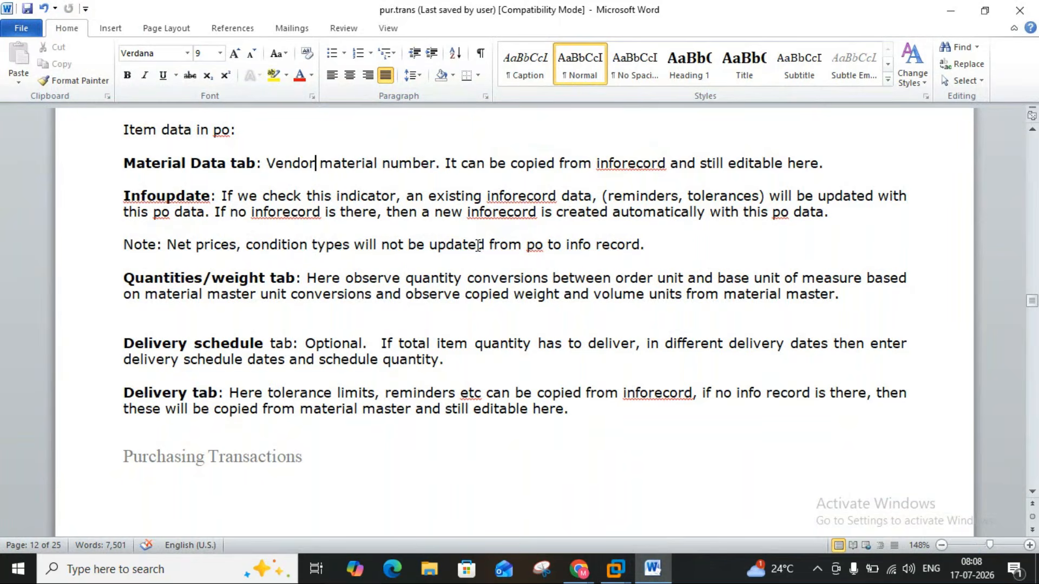
click(615, 568)
click(670, 468)
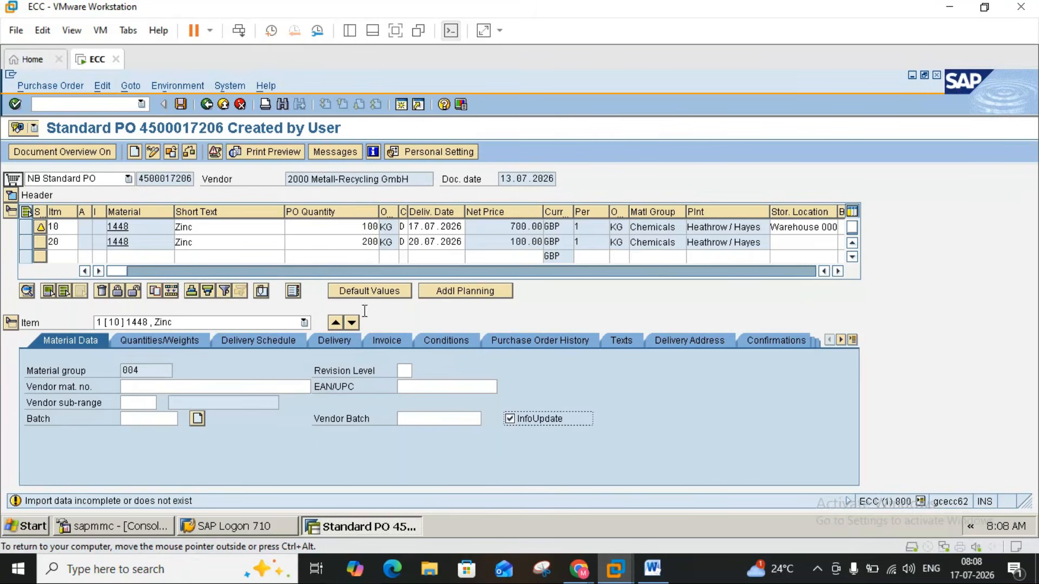
- Display item 10's pricing conditions and compare them with the Word note on net prices and condition types
click(433, 343)
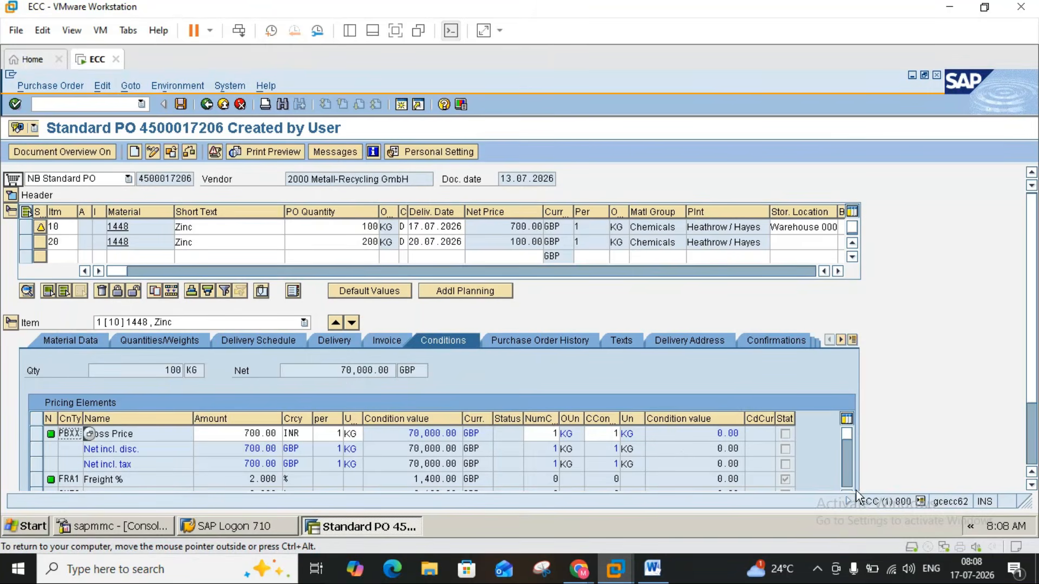
click(1030, 485)
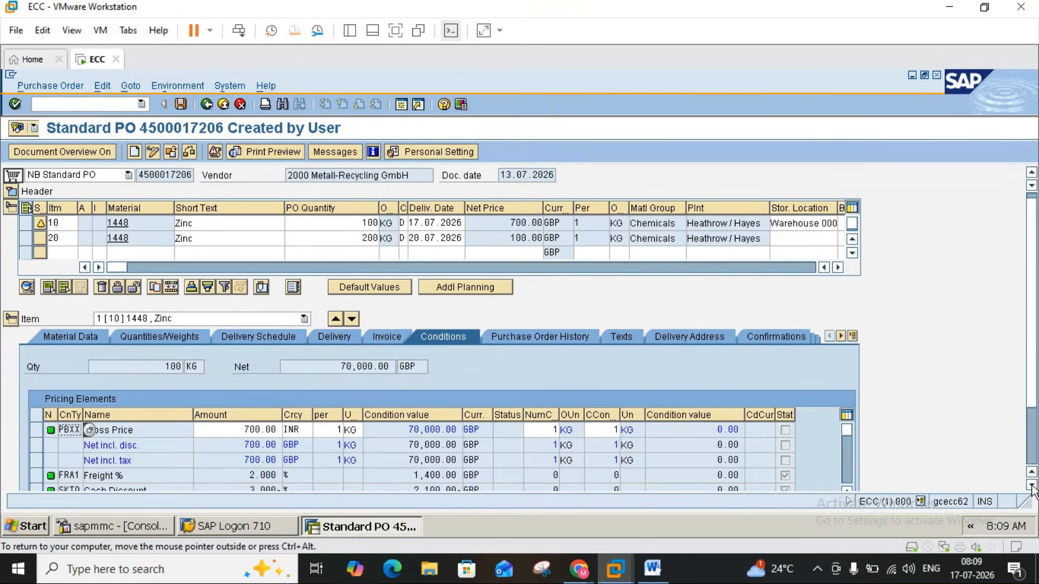
click(652, 569)
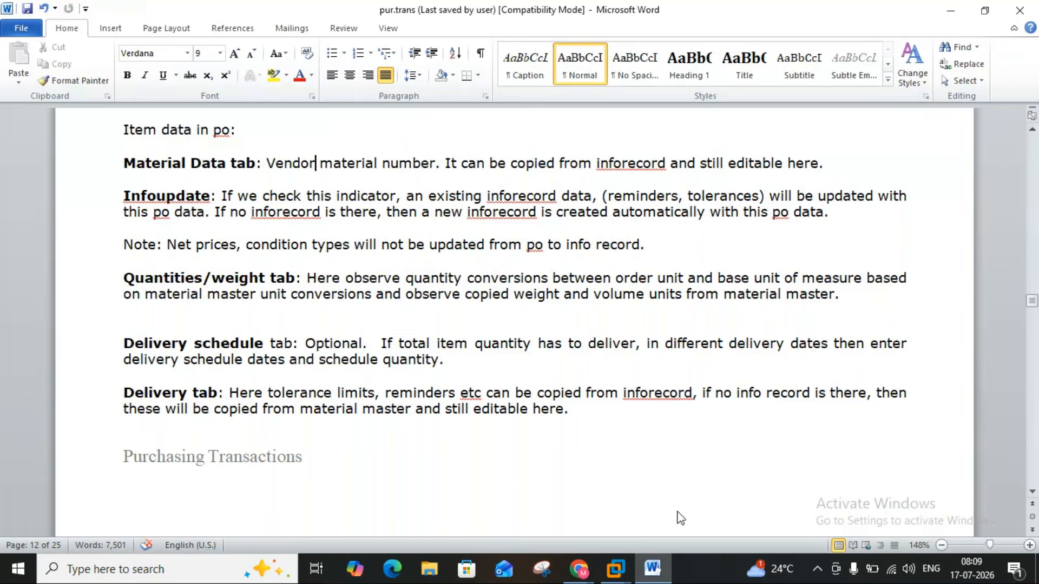
mouse_move(615, 568)
click(669, 495)
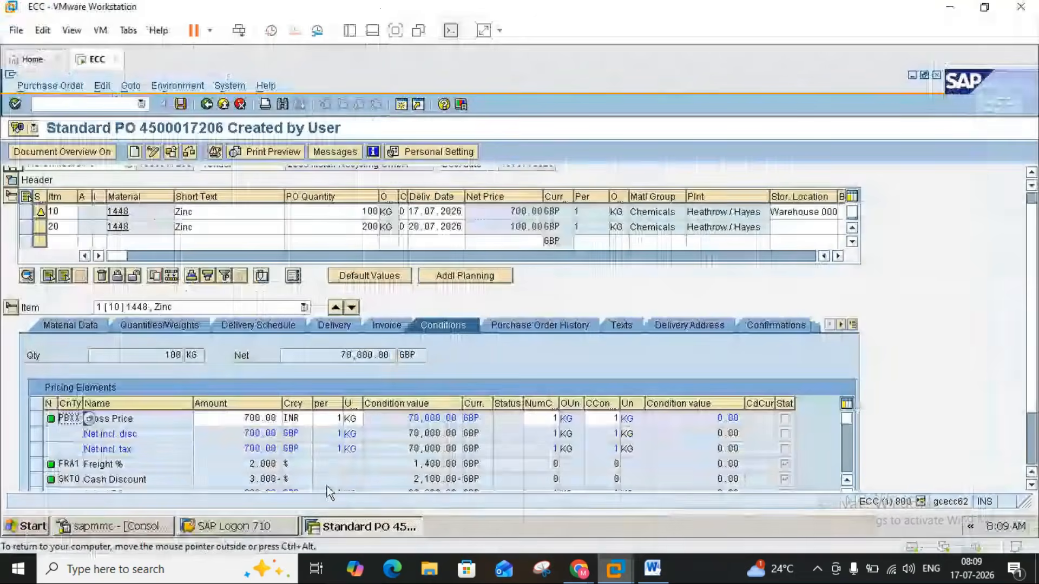
- Try to add condition type FRC1 (Freight/Quantity) with an amount of 4 to item 10's pricing elements
click(1031, 485)
click(1031, 486)
click(1031, 485)
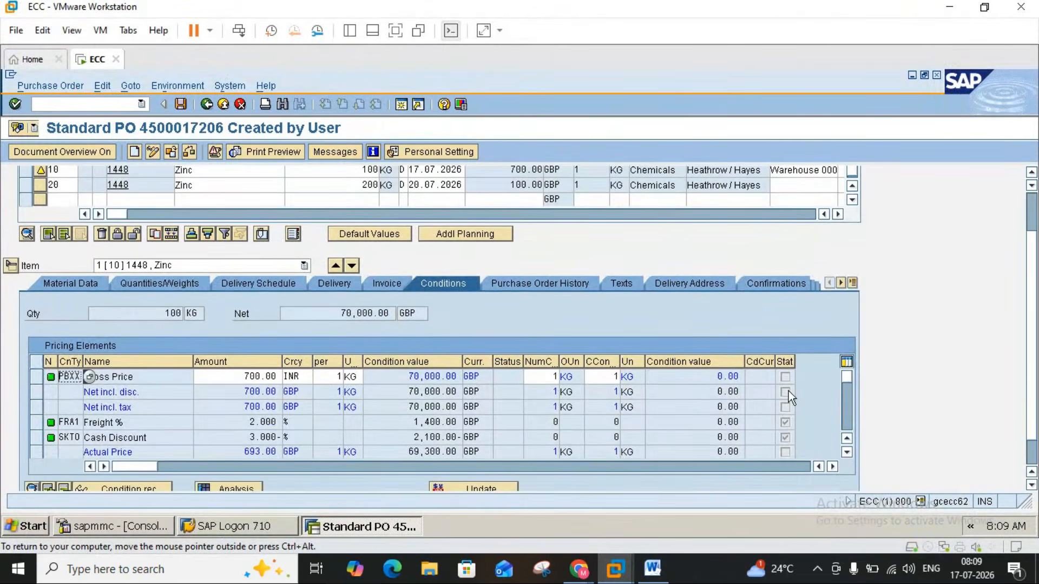
click(847, 453)
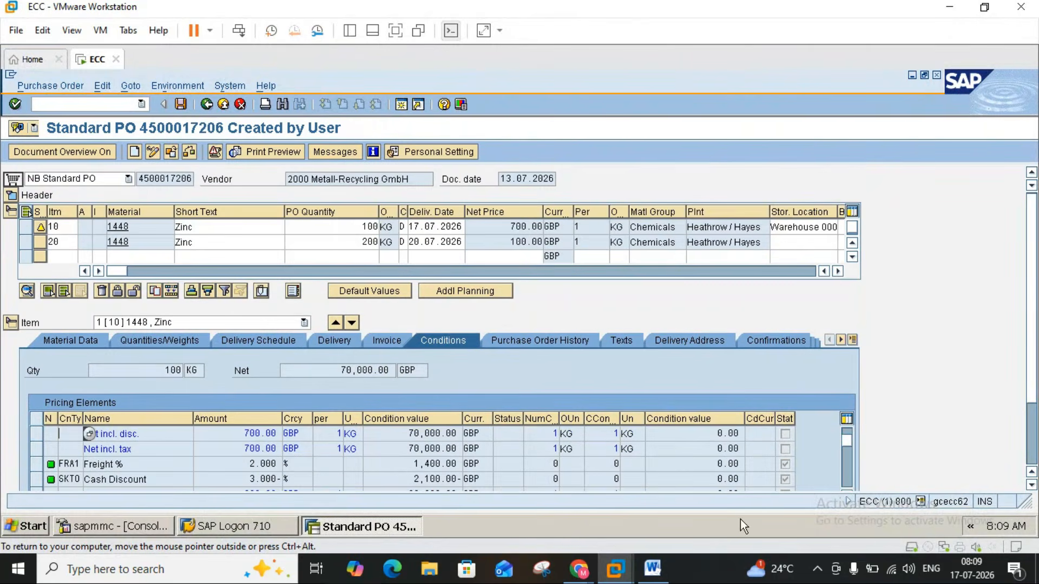
click(847, 466)
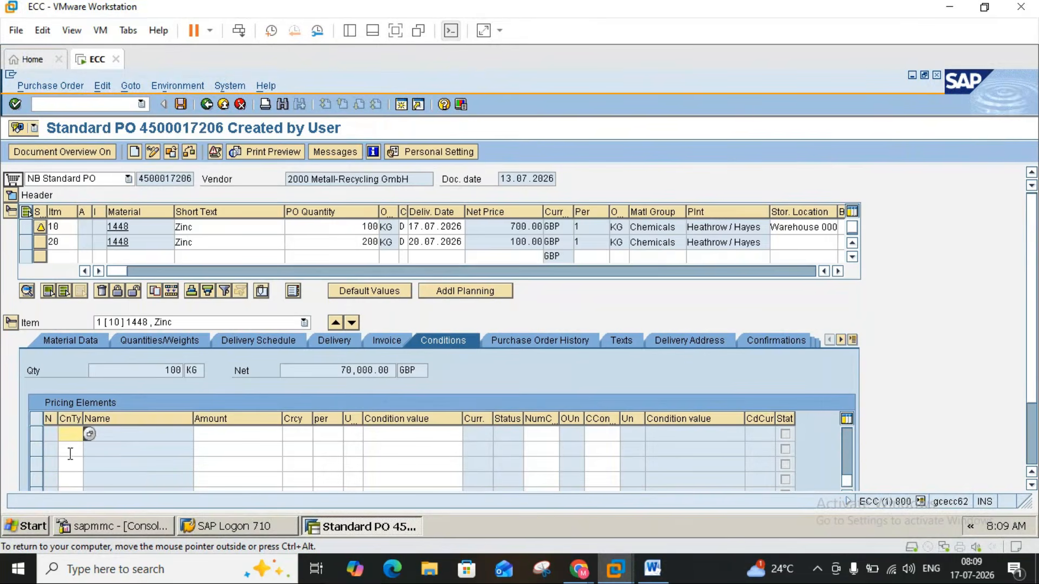
click(91, 435)
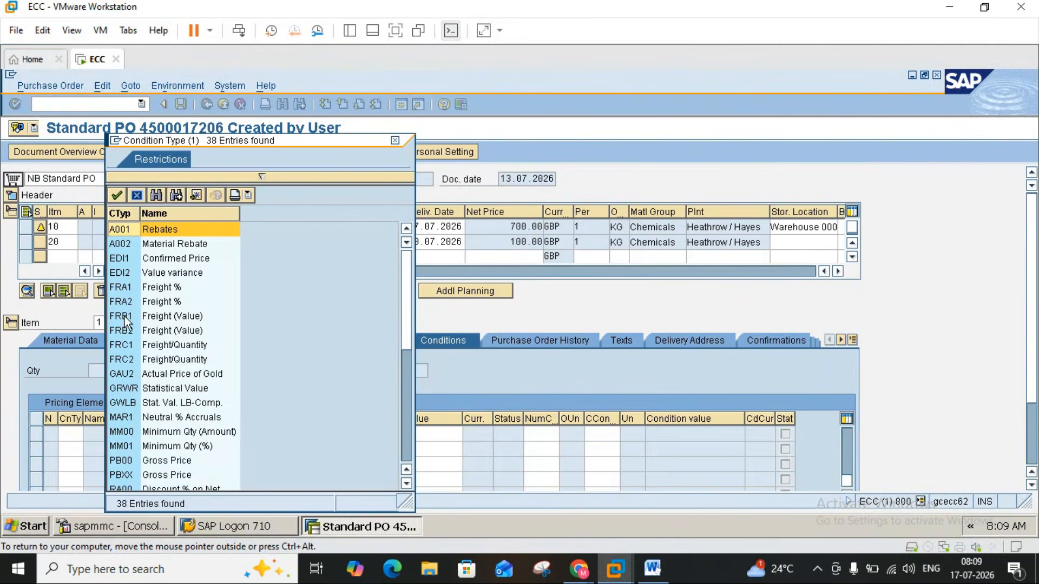
double_click(123, 344)
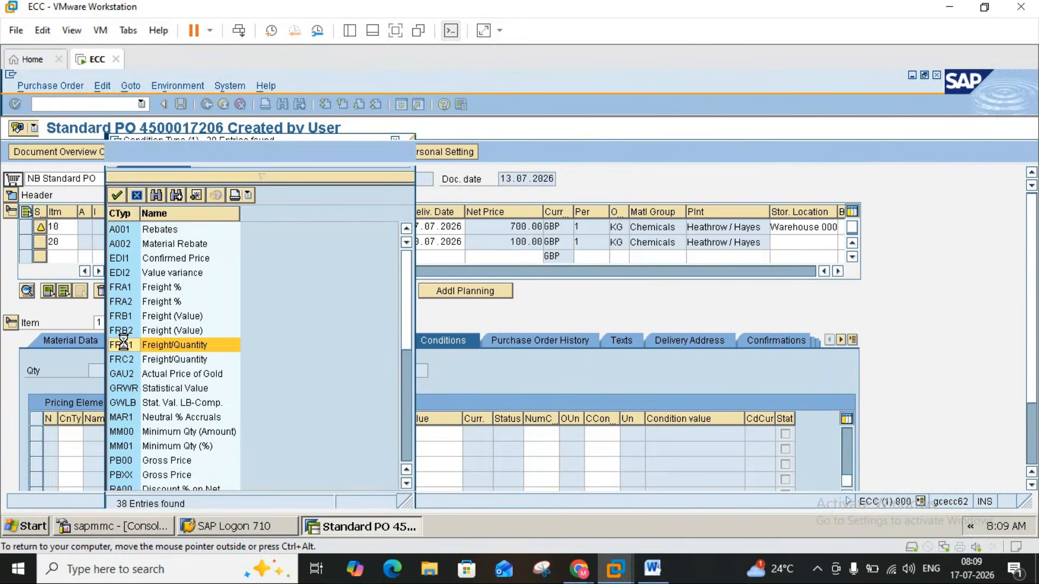
click(236, 434)
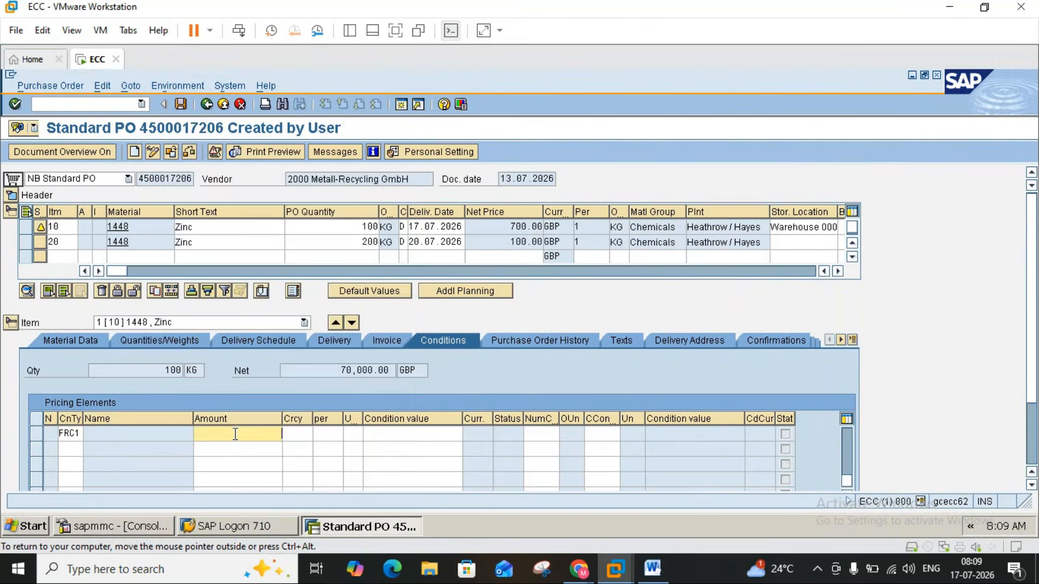
text(4)
key(Return)
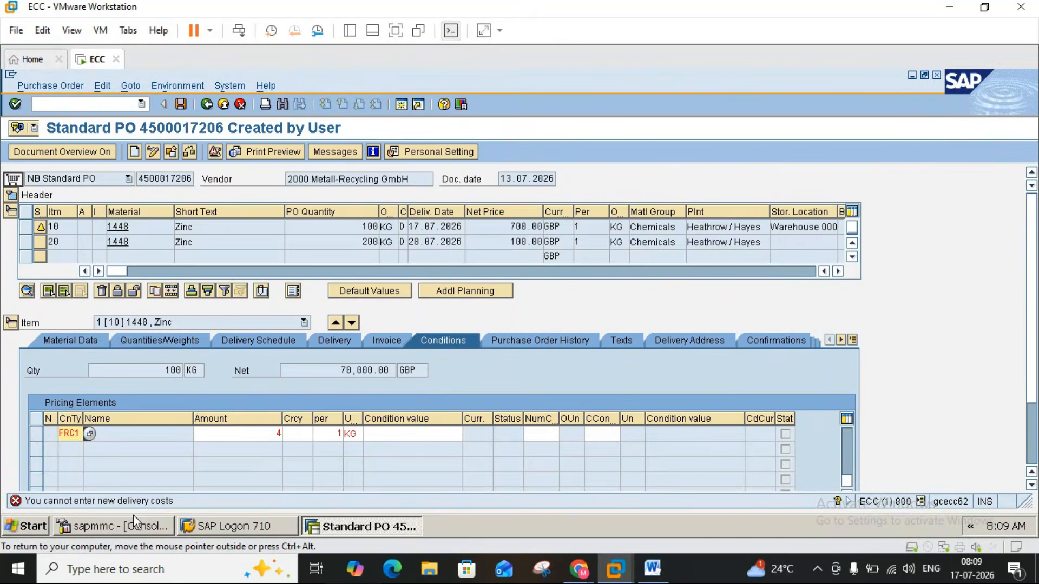
- Leave the purchase order without saving and return to the SAP Easy Access screen using the command /n
click(546, 339)
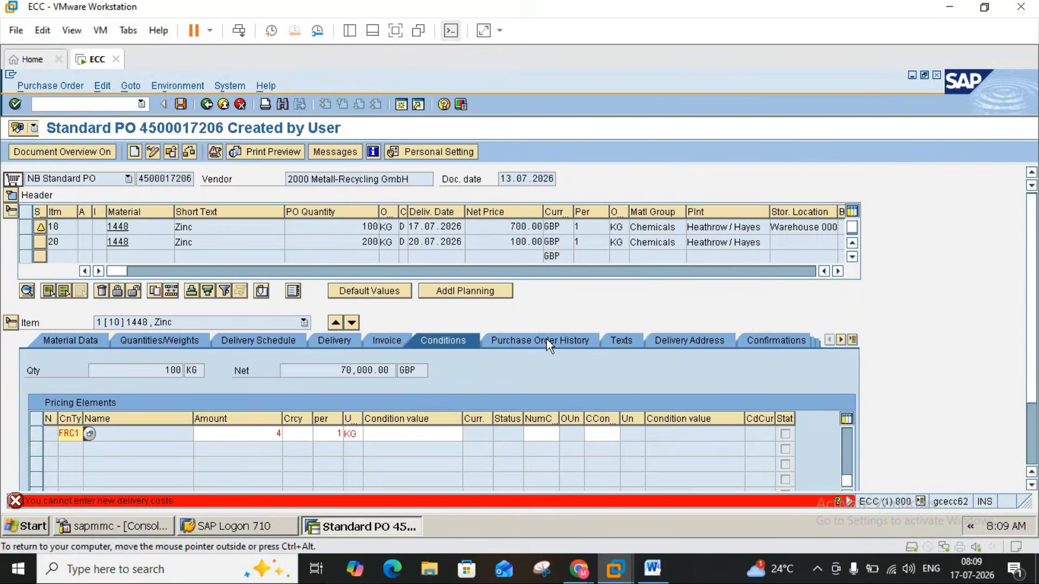
click(223, 105)
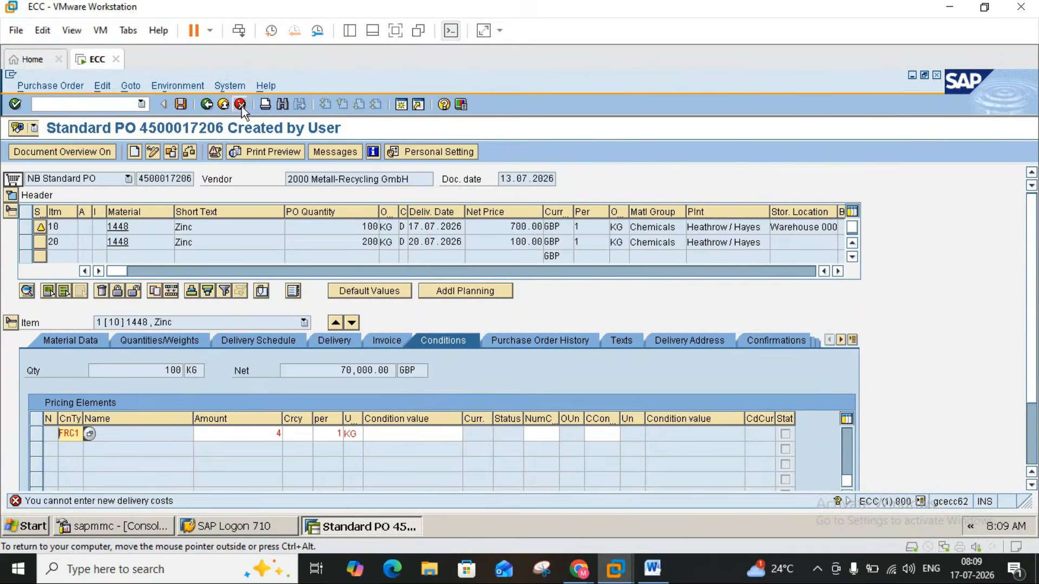
click(241, 106)
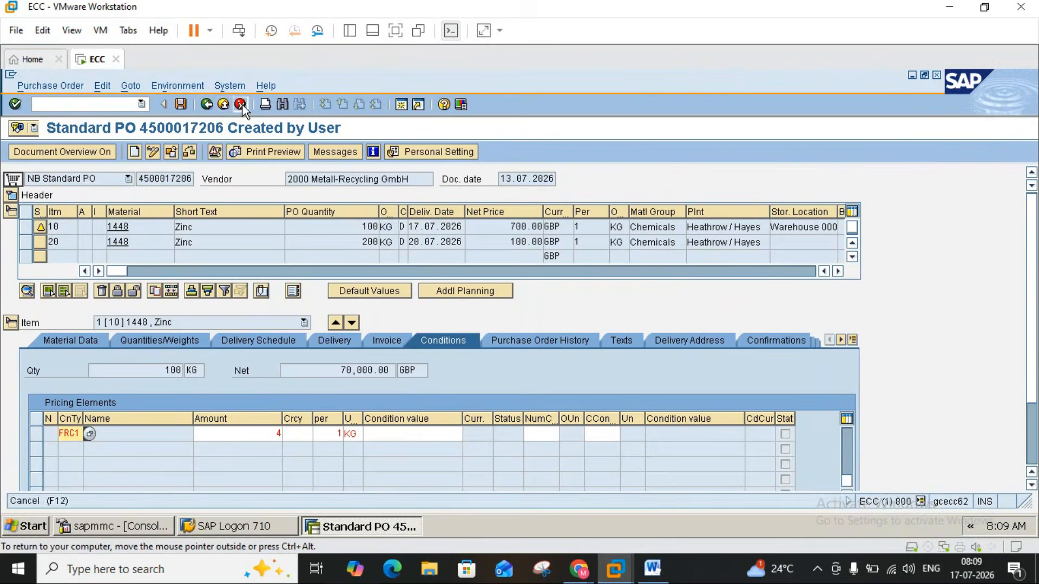
click(242, 105)
click(226, 105)
click(211, 107)
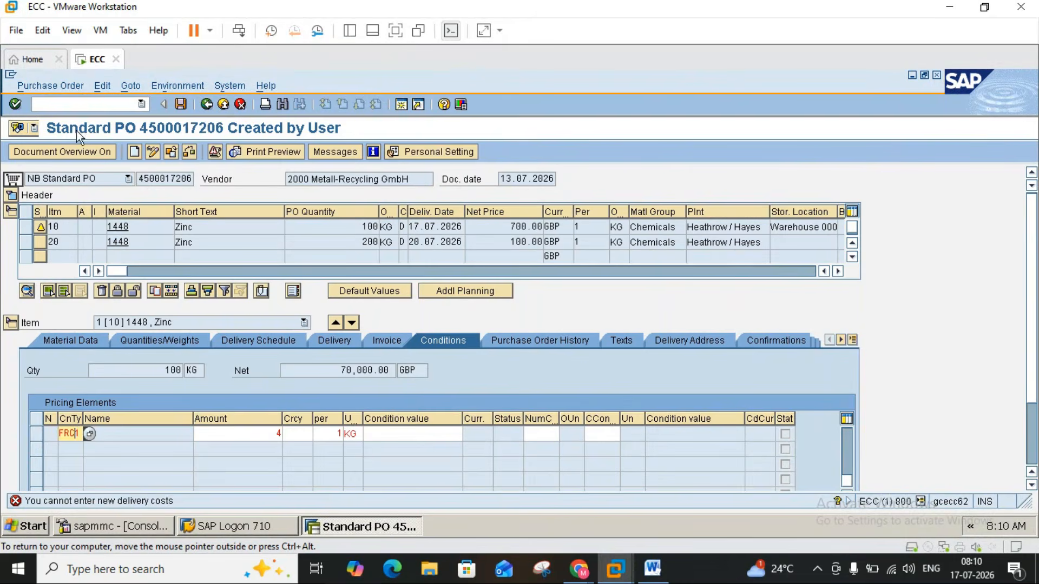
click(83, 106)
text(/n)
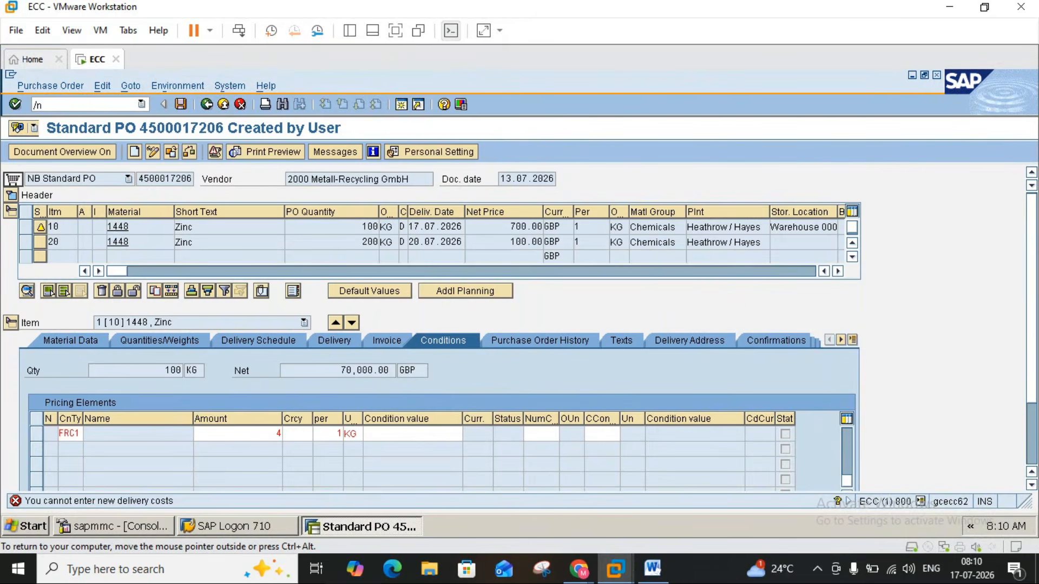
key(Return)
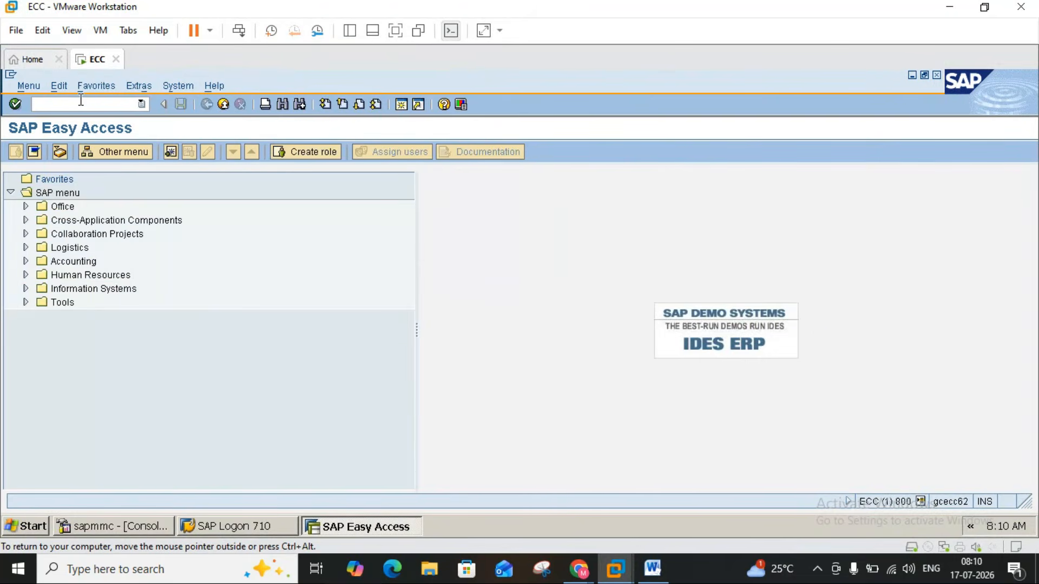
- Start a new standard purchase order with transaction me21n and enter vendor 3000
text(me21n)
key(Return)
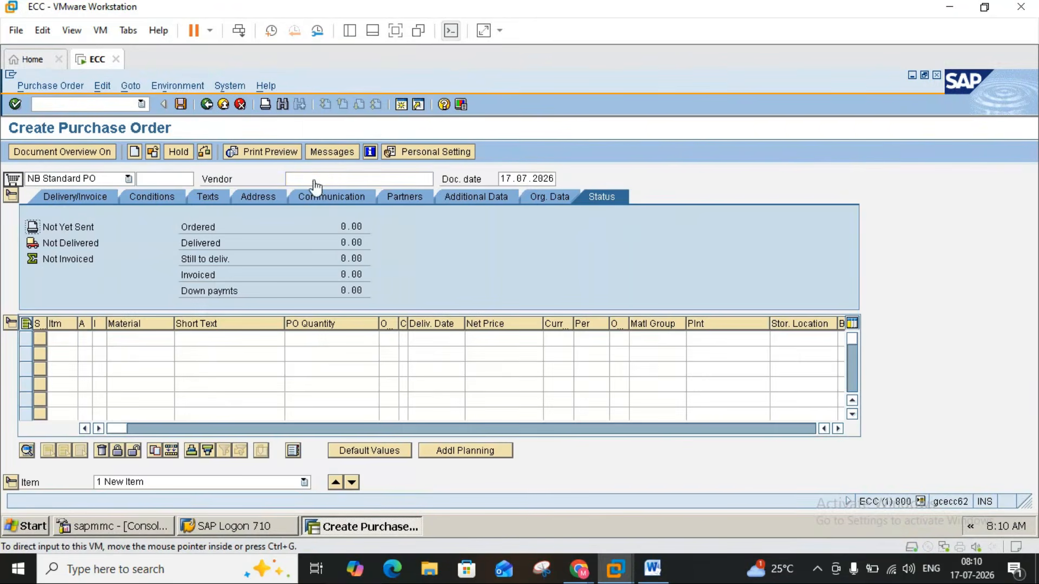
click(315, 179)
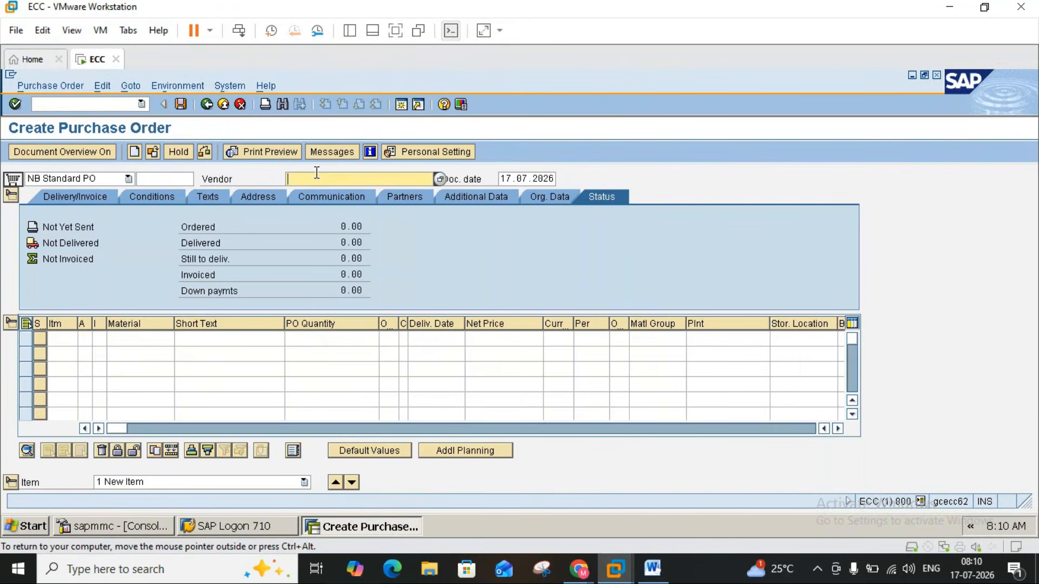
text(300)
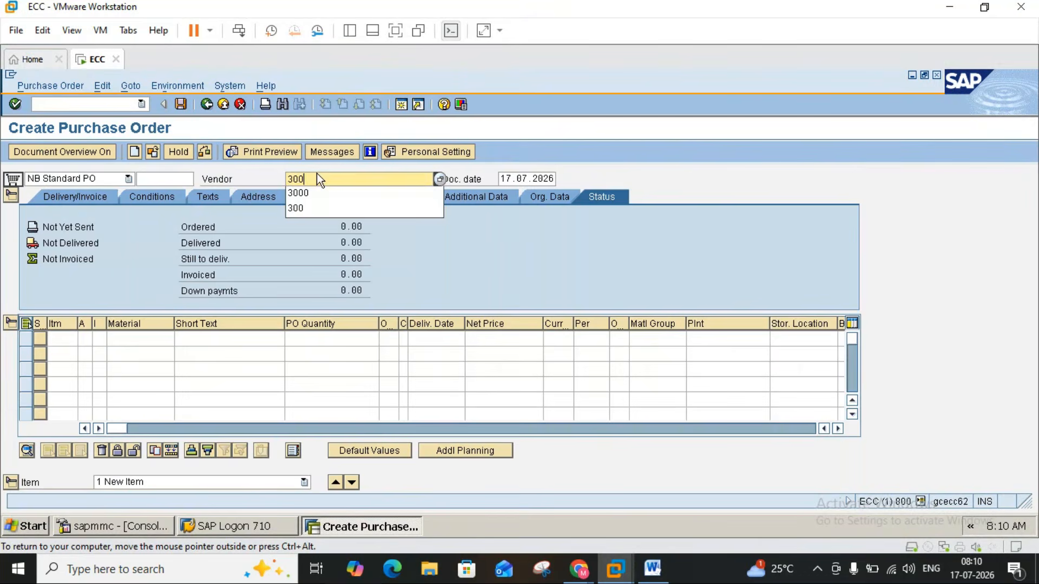
text(0)
key(Return)
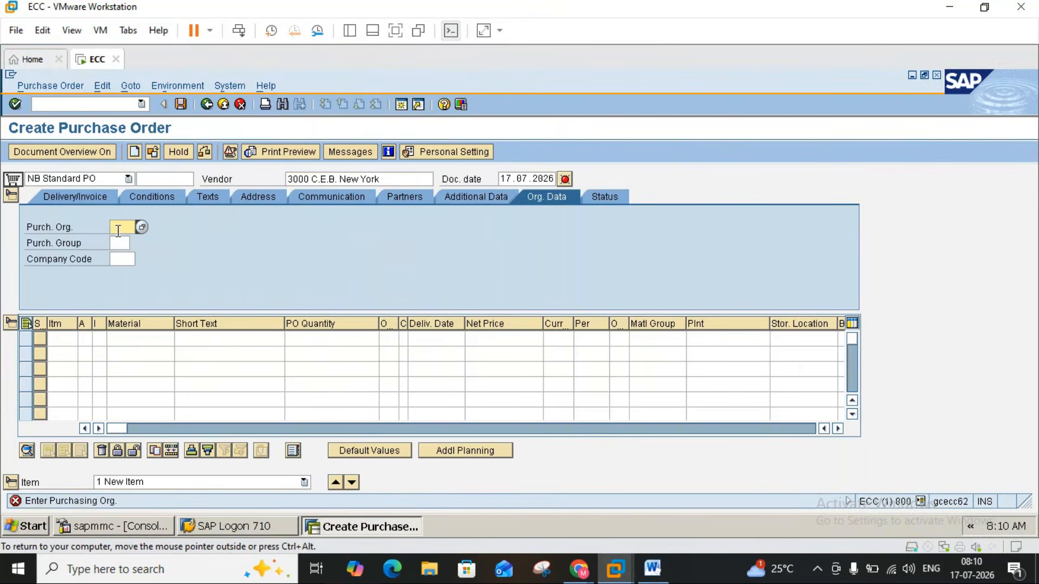
- Set the order's purchasing organization to 3000 and its purchasing group to 000
text(3000)
key(Return)
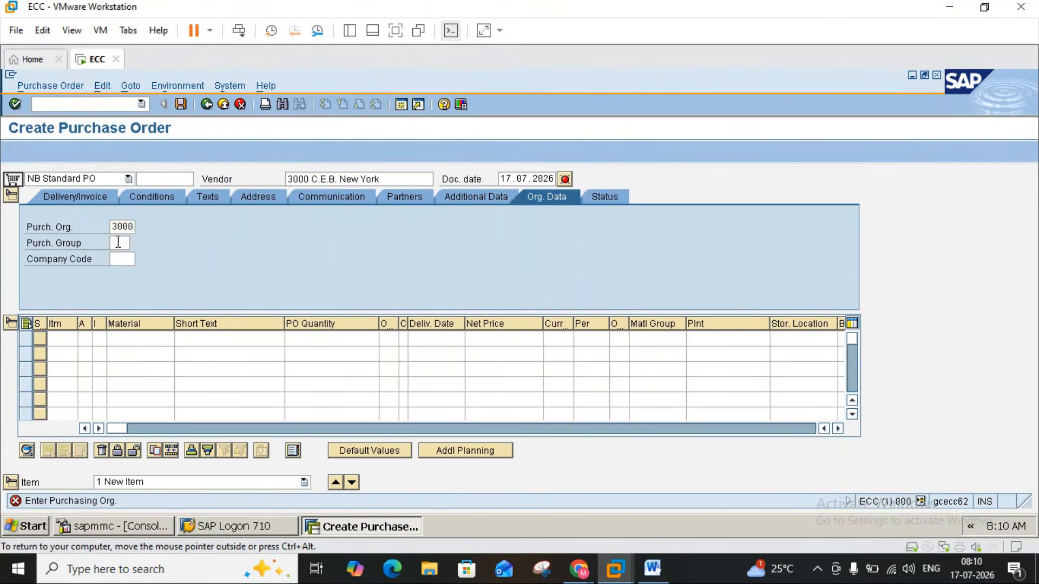
text(000)
key(Return)
- Search for the first item's material by description, restricting the plant to 3000
click(126, 337)
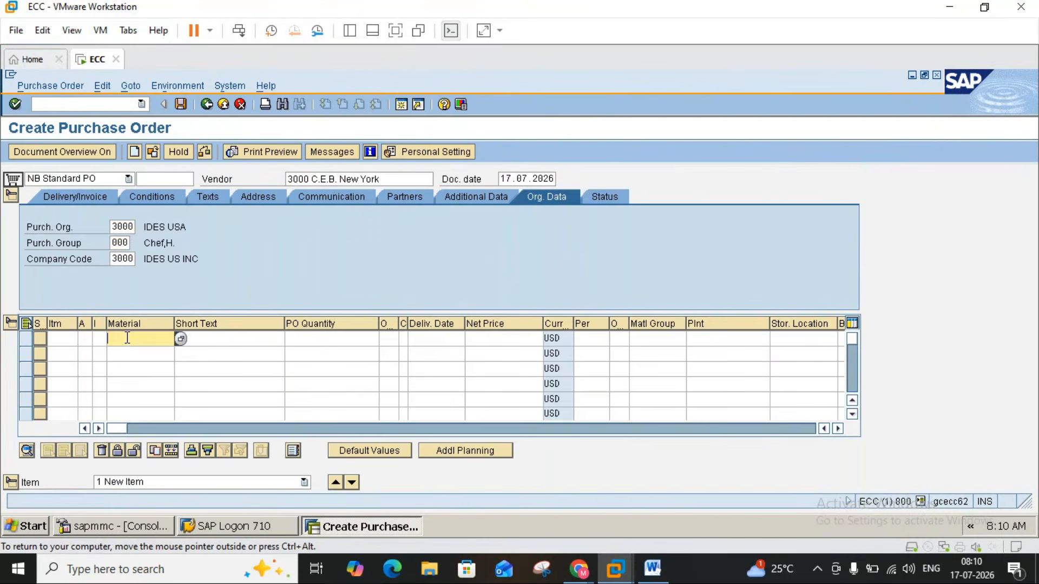
click(180, 338)
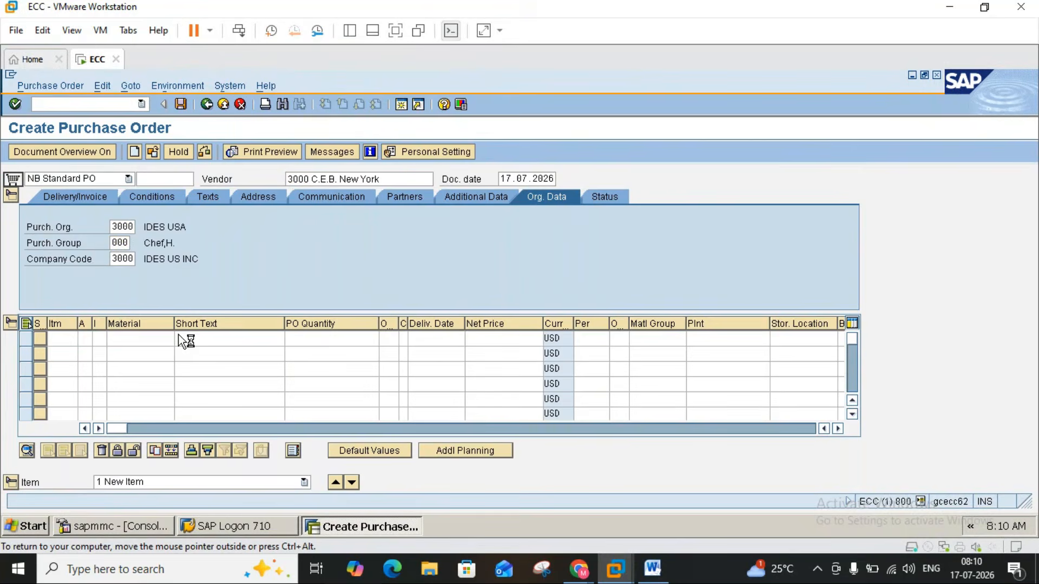
click(212, 270)
key(BackSpace)
key(BackSpace)
key(BackSpace)
key(BackSpace)
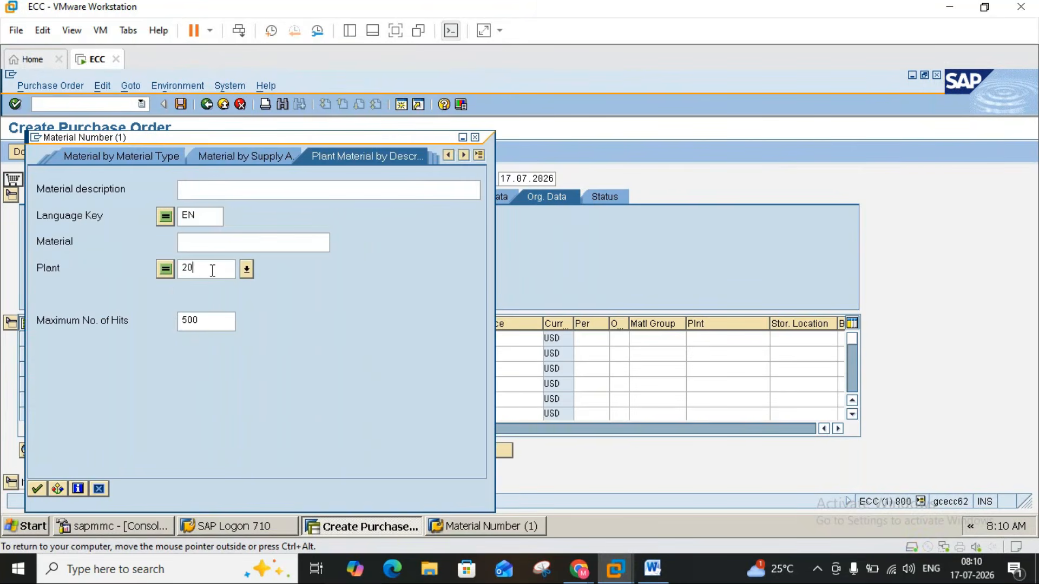
text(3000)
click(37, 490)
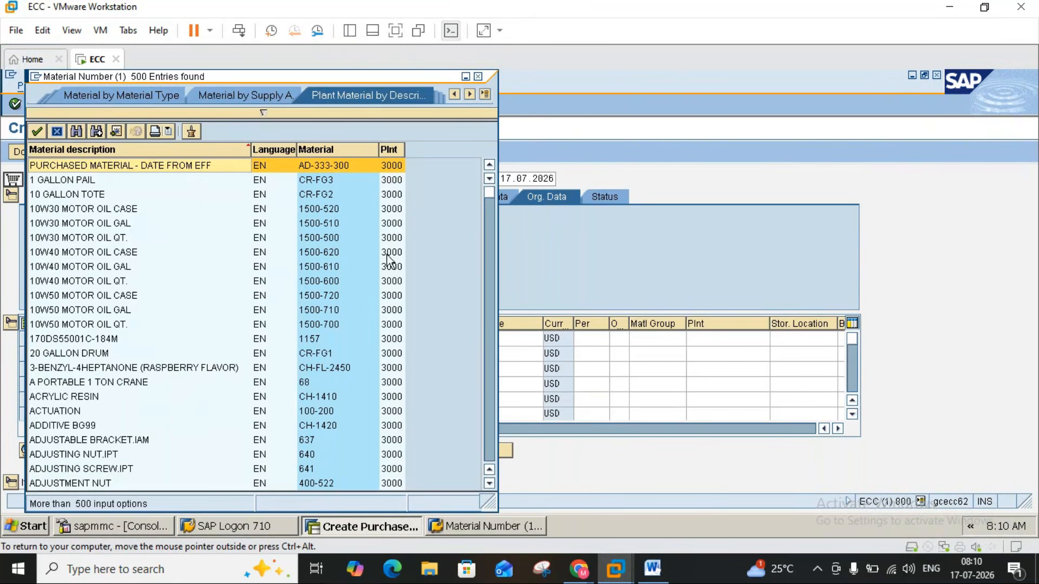
- Sort the material hit list by plant and choose ZINC, material 1418, for the first item
click(390, 148)
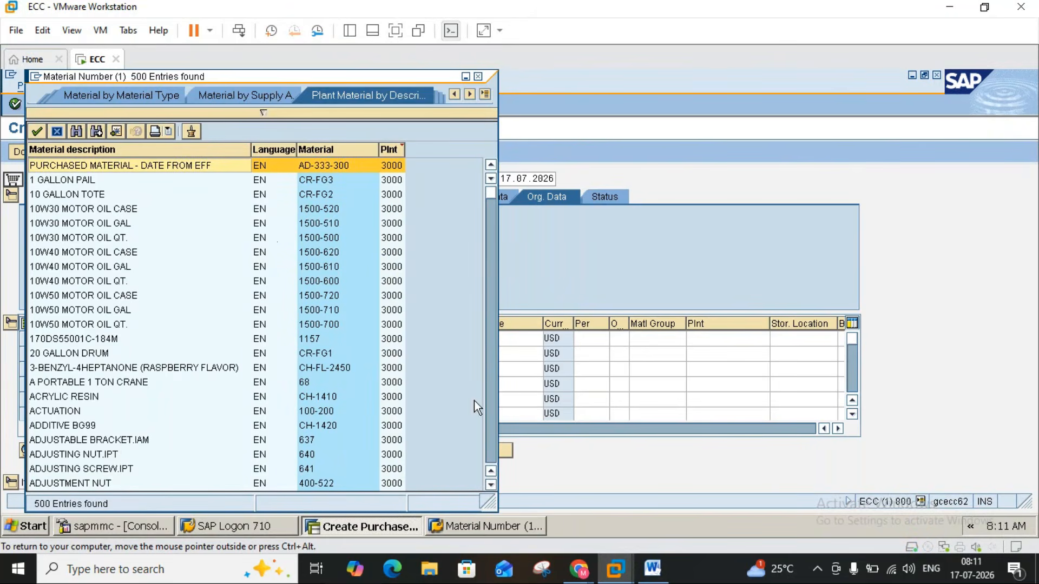
click(493, 423)
click(493, 423)
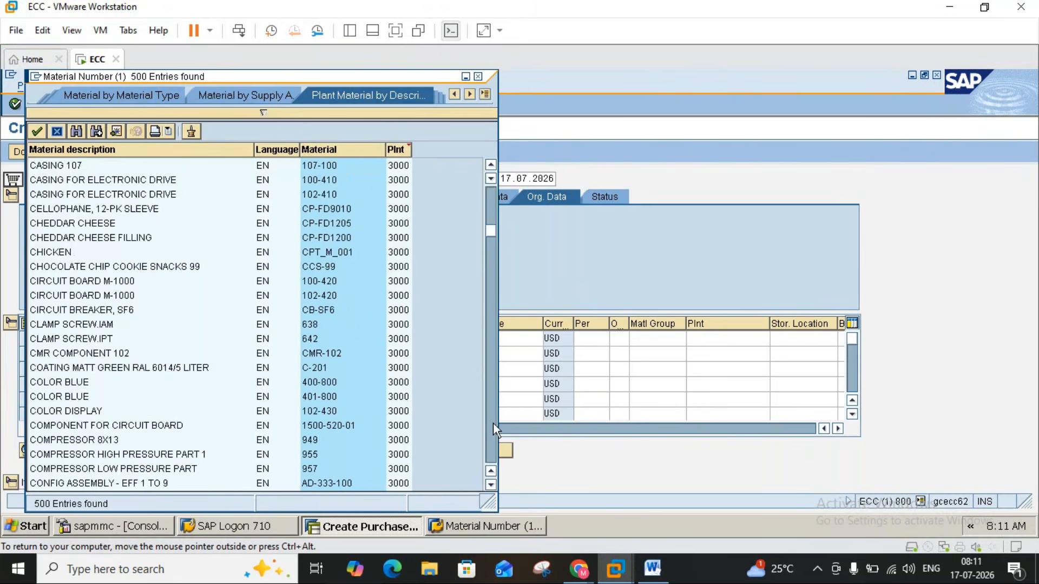
click(493, 423)
click(493, 423)
click(492, 423)
click(493, 423)
click(492, 423)
click(493, 423)
click(492, 423)
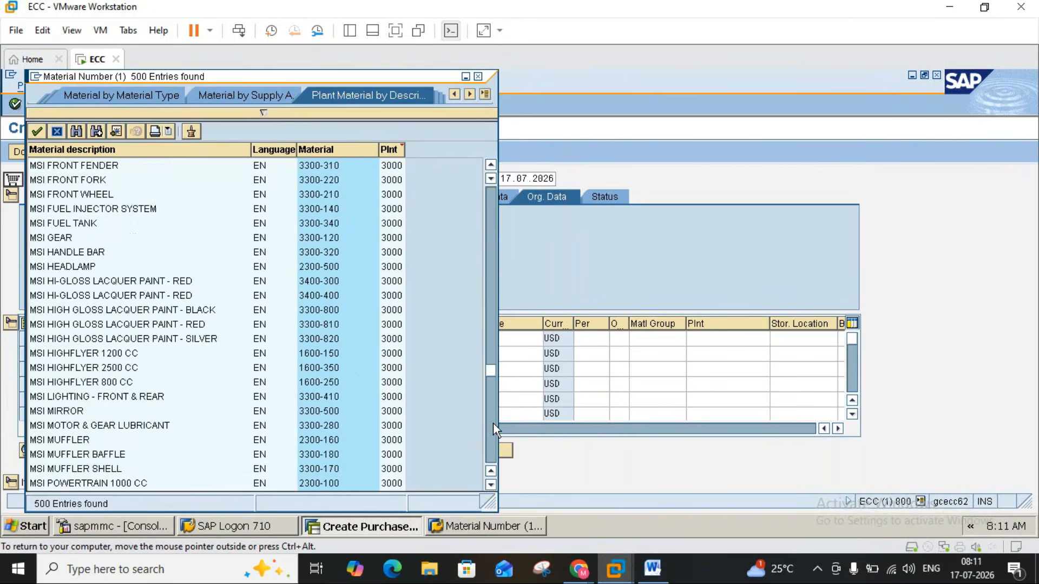
click(492, 423)
click(492, 447)
click(492, 451)
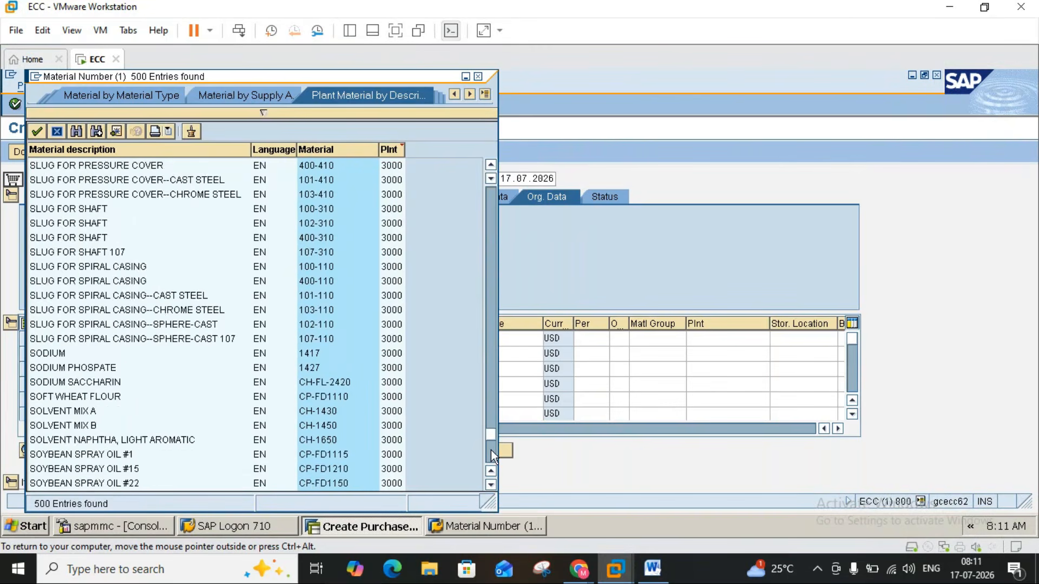
click(491, 450)
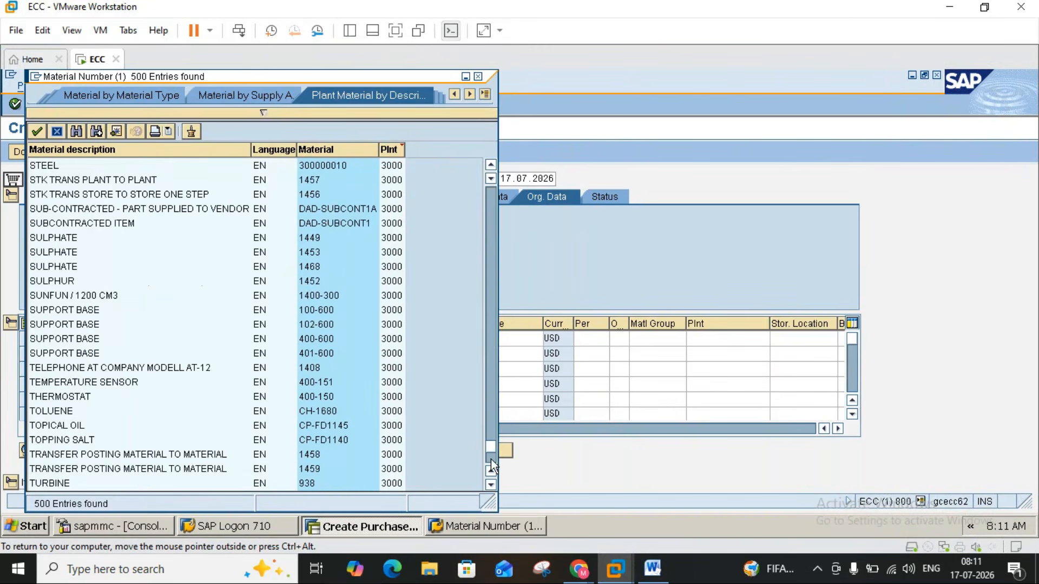
click(491, 459)
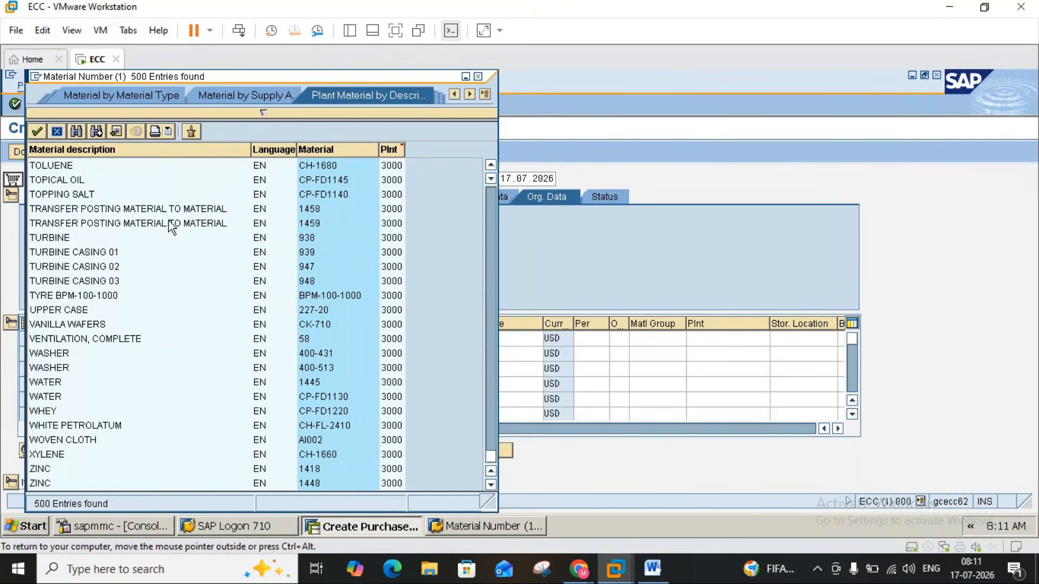
double_click(45, 469)
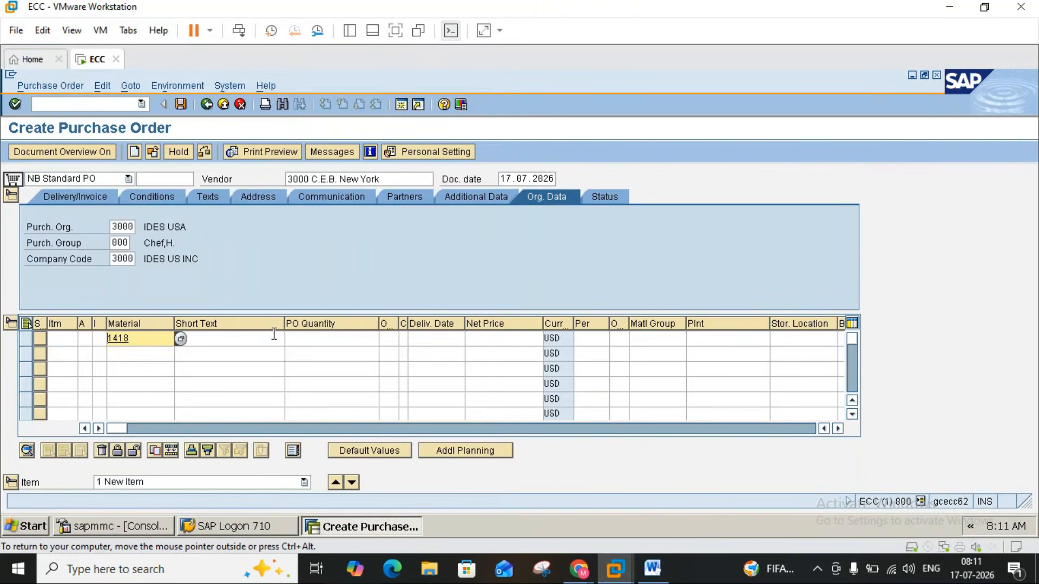
- Give the first item a quantity of 100, a net price of 100, plant 3000 and storage location 0001
click(316, 335)
text(100)
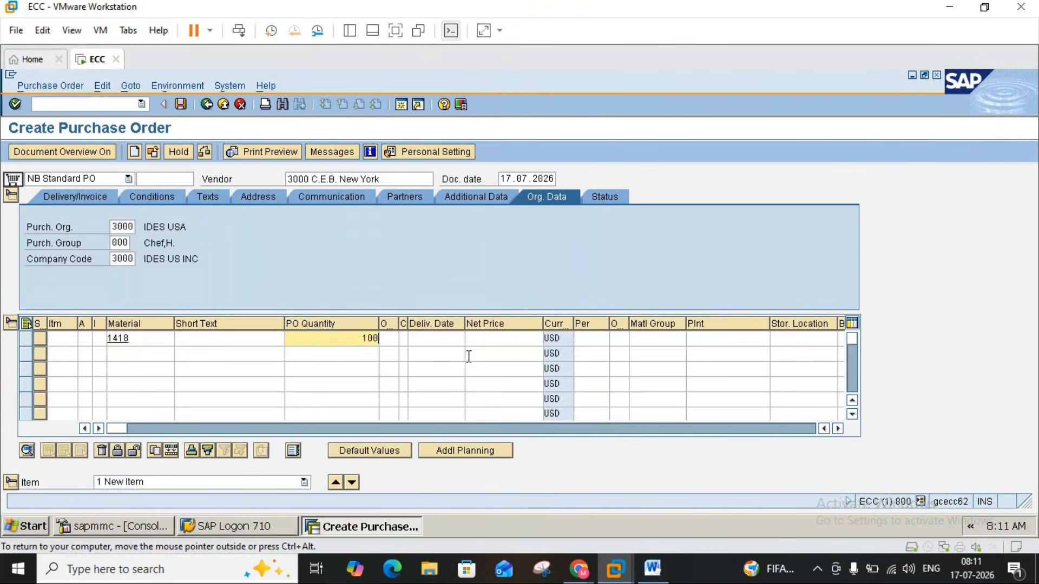
click(529, 341)
text(100)
click(700, 337)
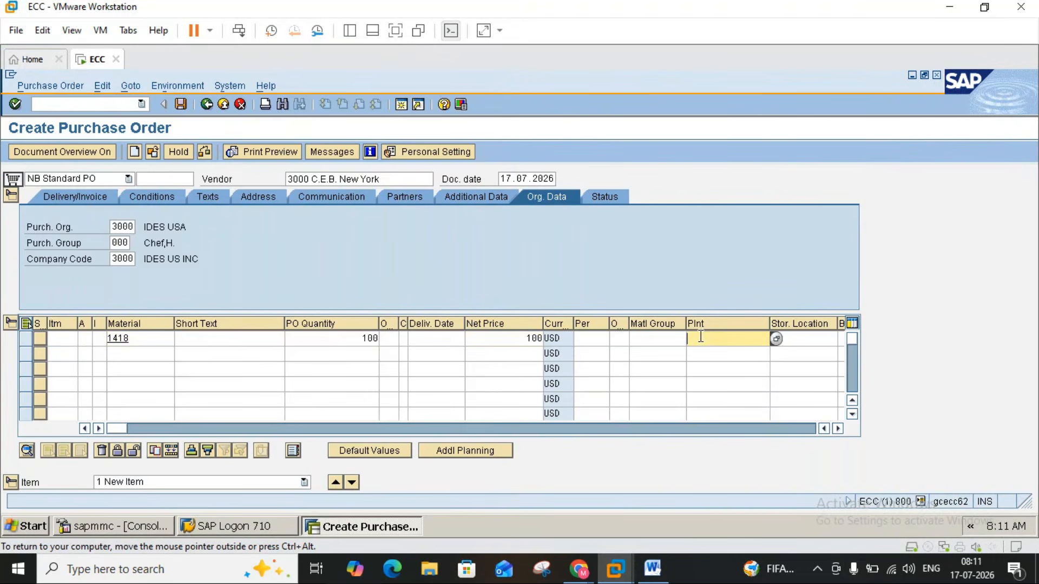
text(3000)
click(777, 339)
text(00)
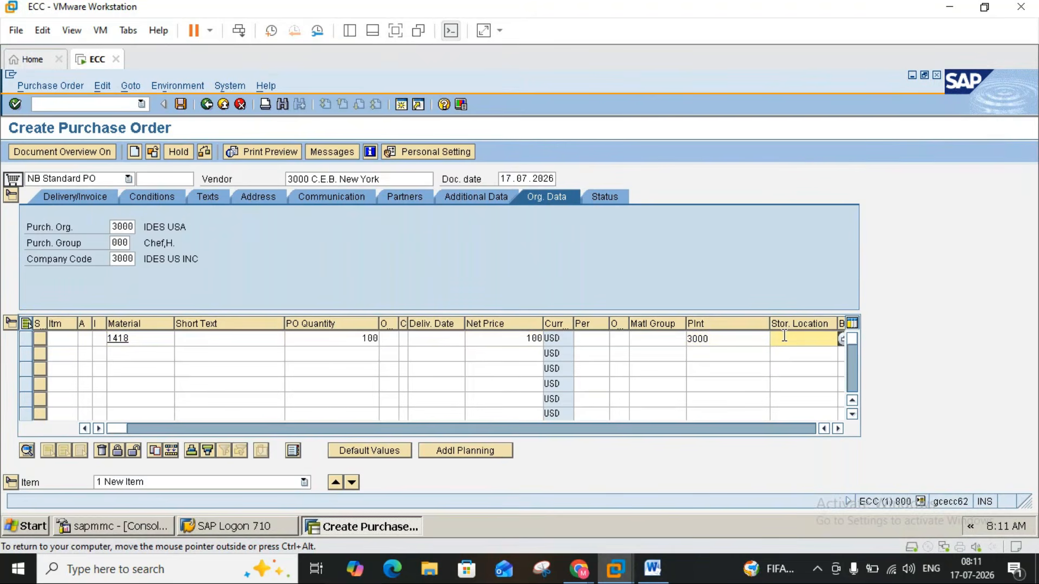
text(01)
key(Return)
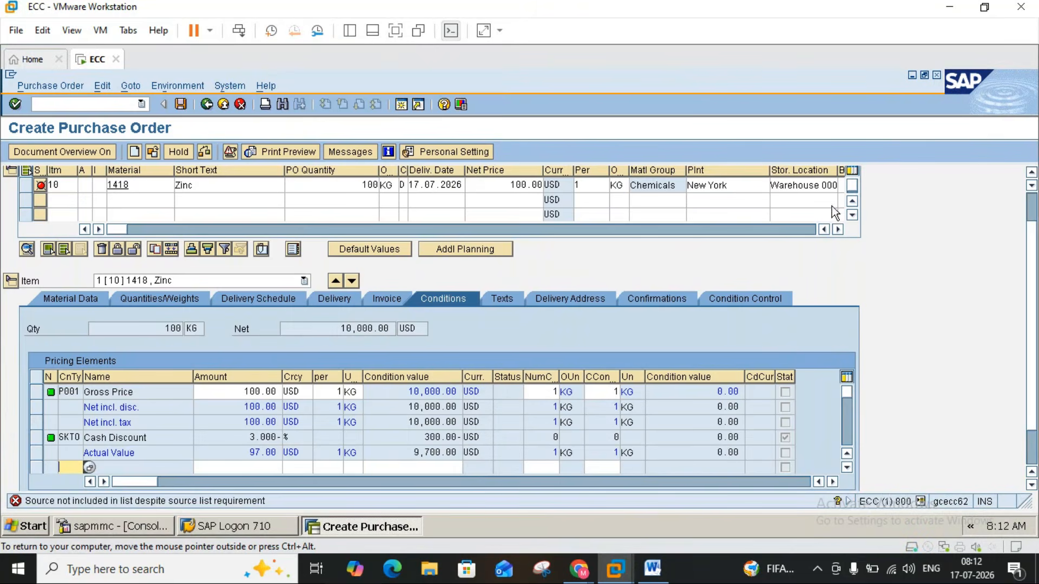
- Examine the item's info record and outline agreement columns in the item overview
click(838, 230)
click(838, 231)
click(838, 230)
click(838, 231)
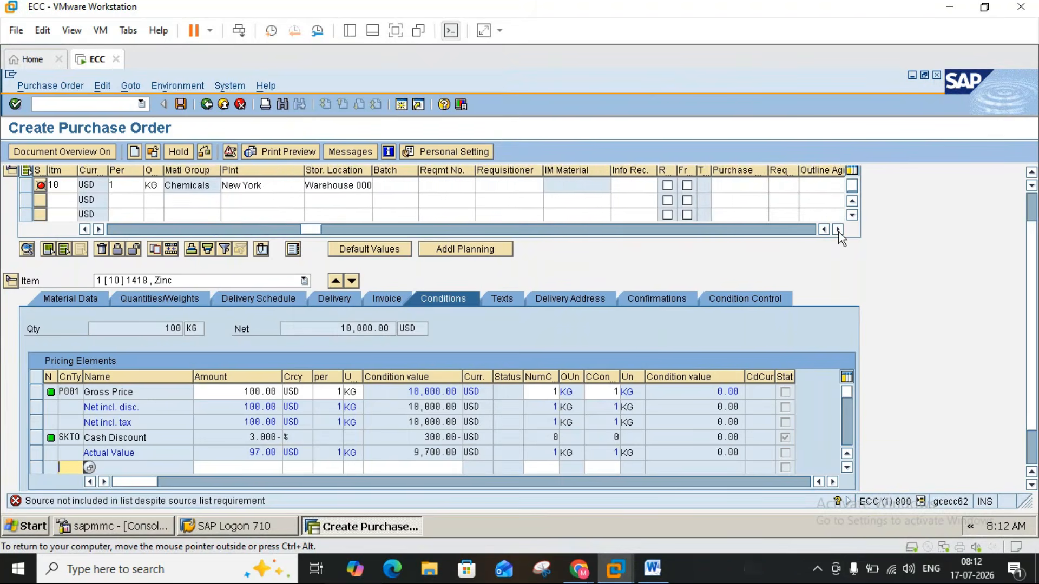
click(838, 230)
click(838, 230)
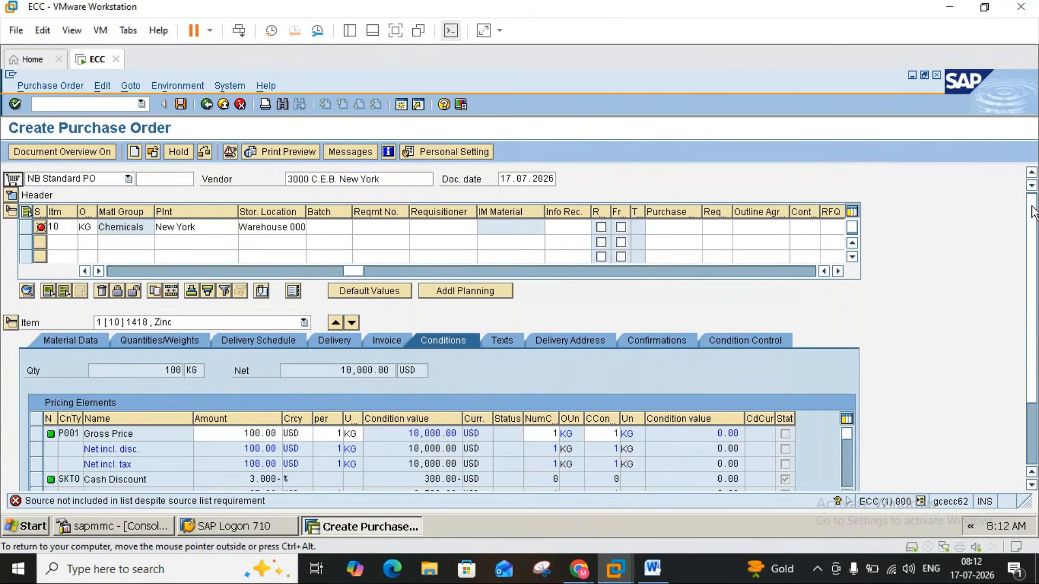
- Change the purchase order's vendor to 1000
scroll(1031, 215, up, 2)
click(403, 175)
key(BackSpace)
key(BackSpace)
key(BackSpace)
key(BackSpace)
key(BackSpace)
key(BackSpace)
key(BackSpace)
key(BackSpace)
key(BackSpace)
key(BackSpace)
key(BackSpace)
key(BackSpace)
key(BackSpace)
key(BackSpace)
key(BackSpace)
key(BackSpace)
key(BackSpace)
key(BackSpace)
key(BackSpace)
key(BackSpace)
text(1000)
key(Return)
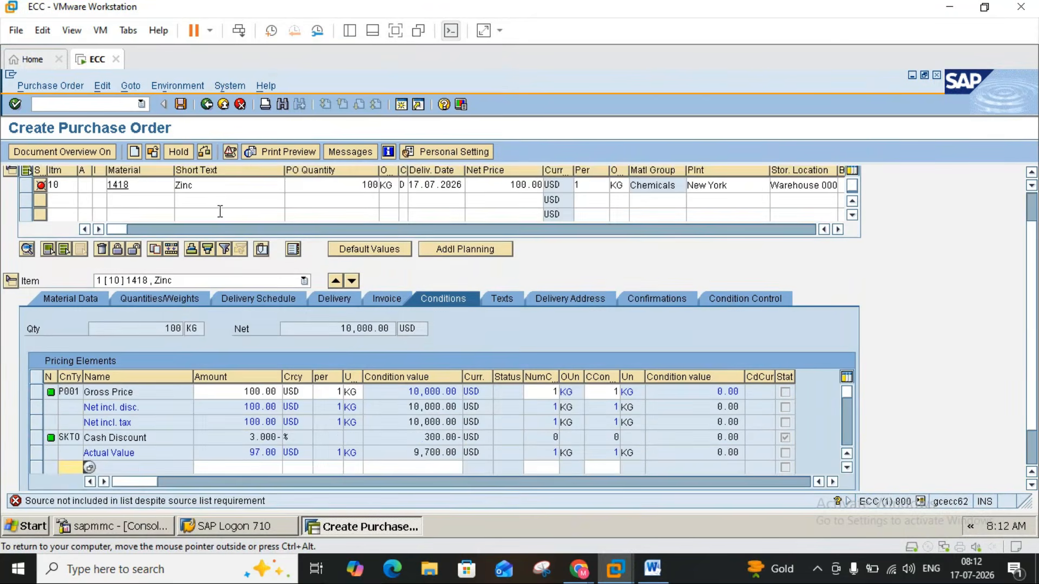
- Search for the item's material in plant 1000 and choose ZINC, material 1448
click(155, 186)
click(177, 184)
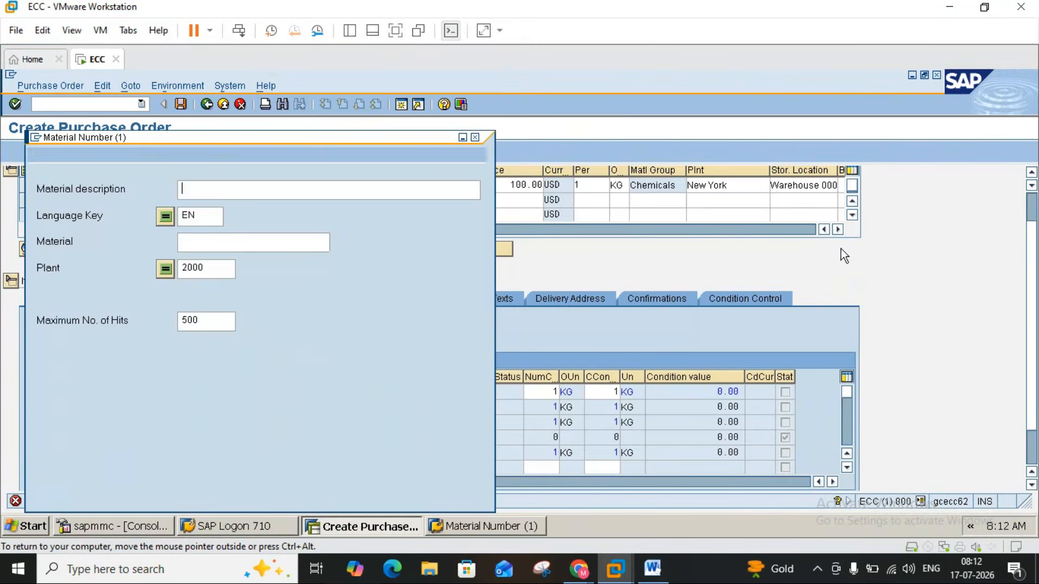
click(217, 268)
key(BackSpace)
key(BackSpace)
key(BackSpace)
key(BackSpace)
text(1000)
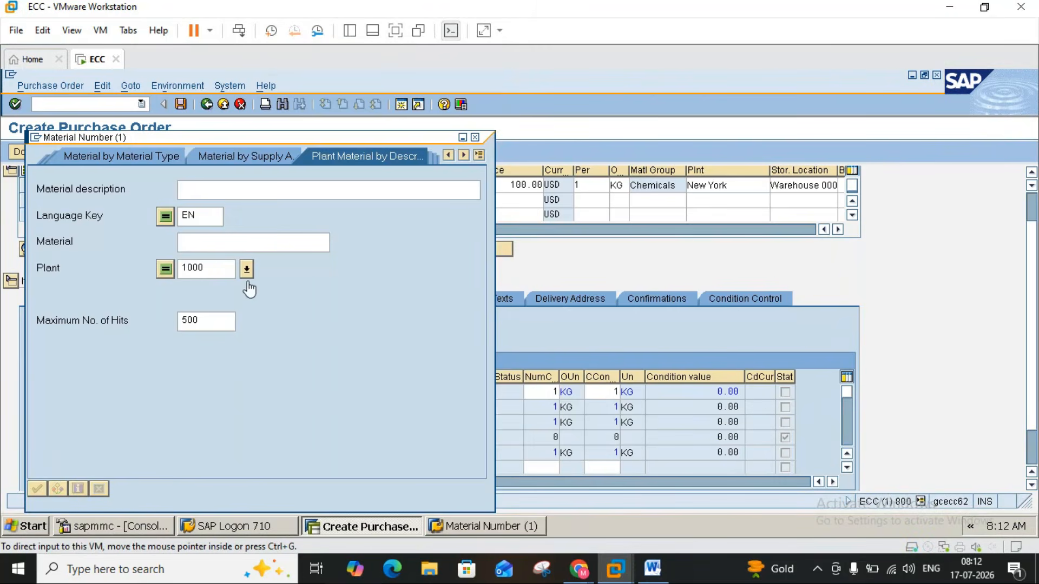
key(Return)
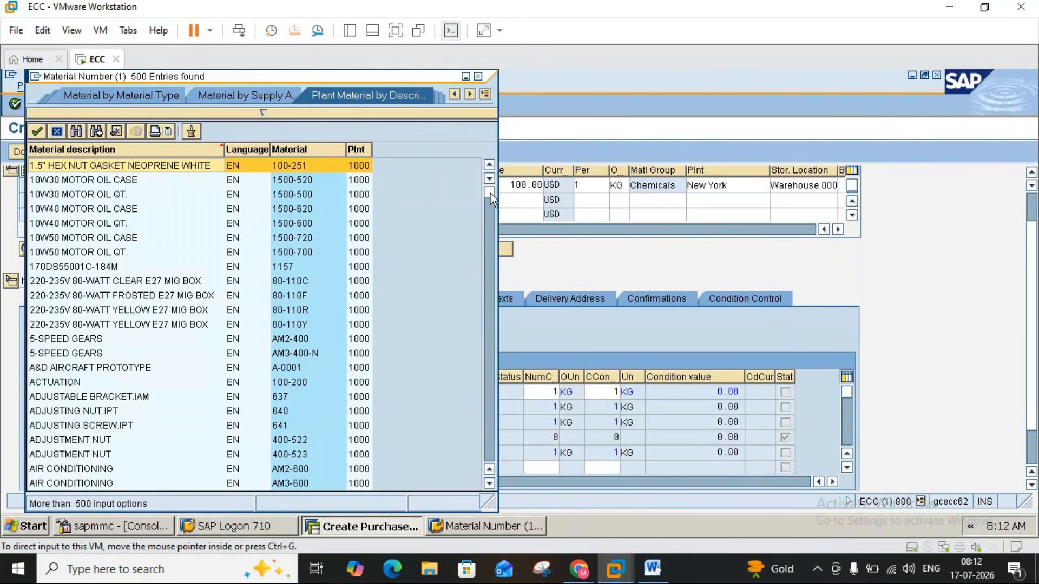
drag(499, 467, 498, 466)
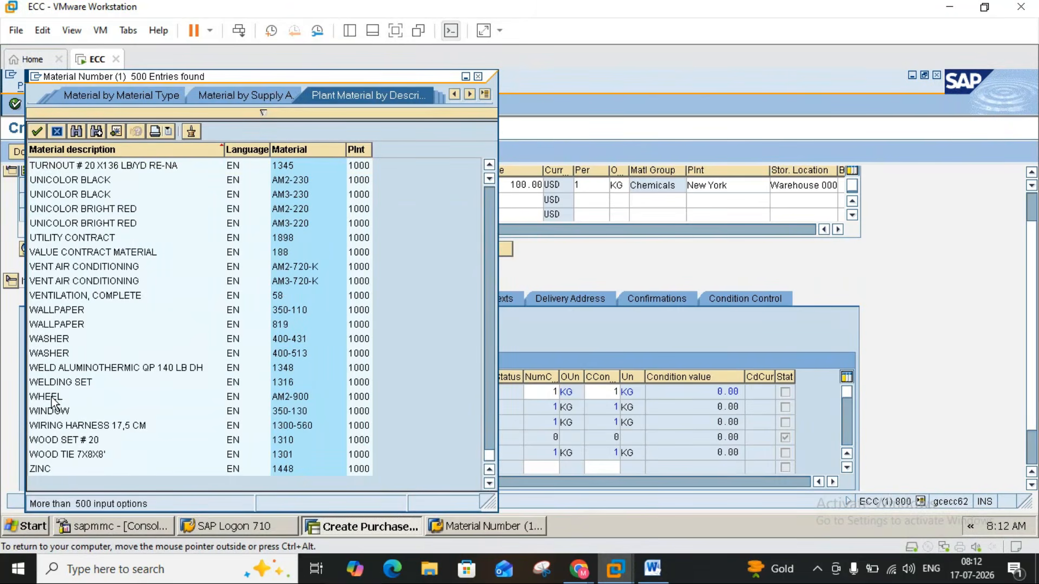
double_click(43, 473)
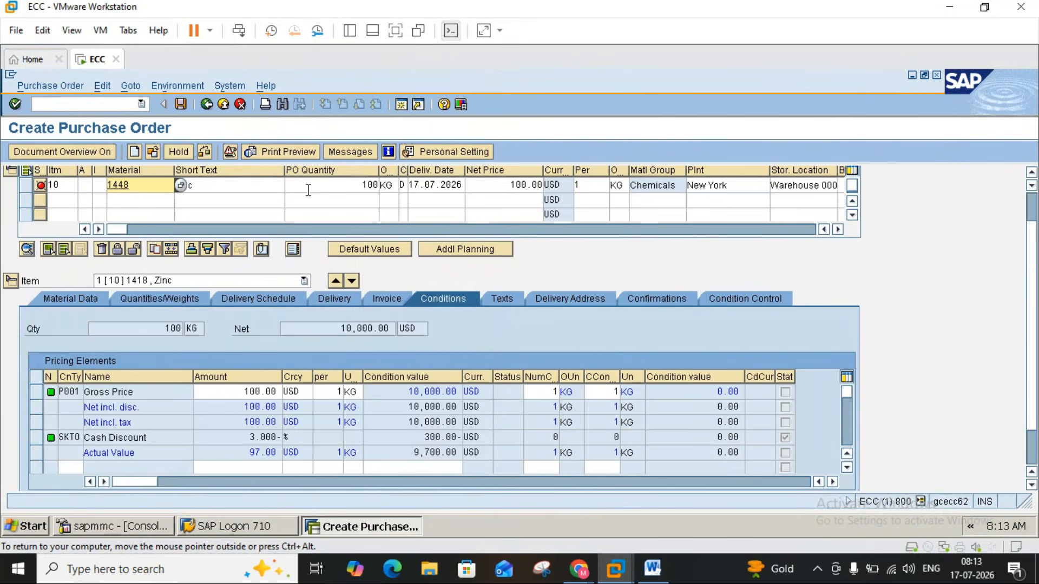
- Change the Zinc item's plant to 1000
click(748, 185)
key(BackSpace)
key(BackSpace)
key(BackSpace)
key(BackSpace)
key(BackSpace)
key(BackSpace)
key(BackSpace)
key(BackSpace)
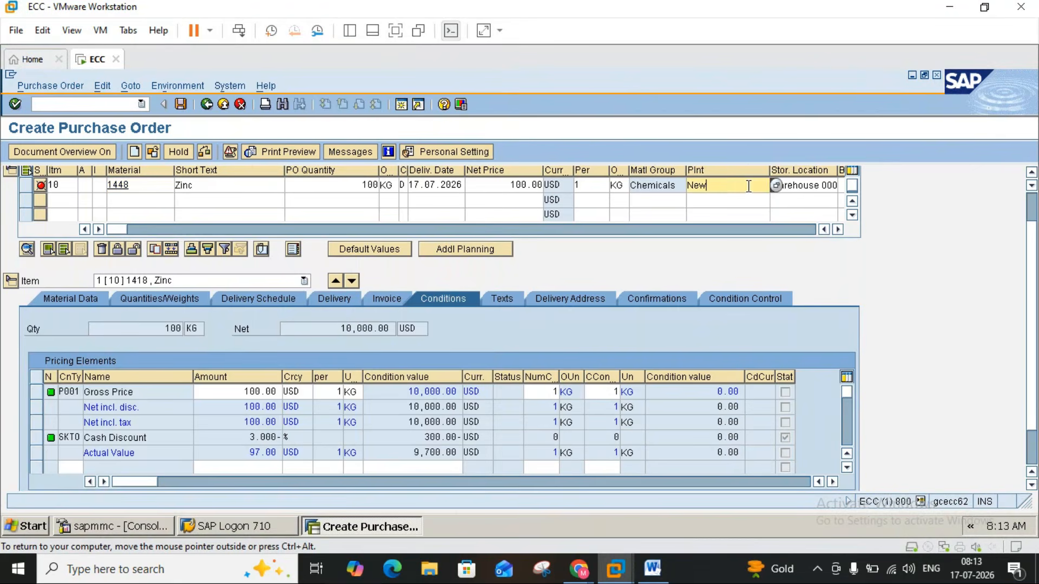
text(1000)
key(Return)
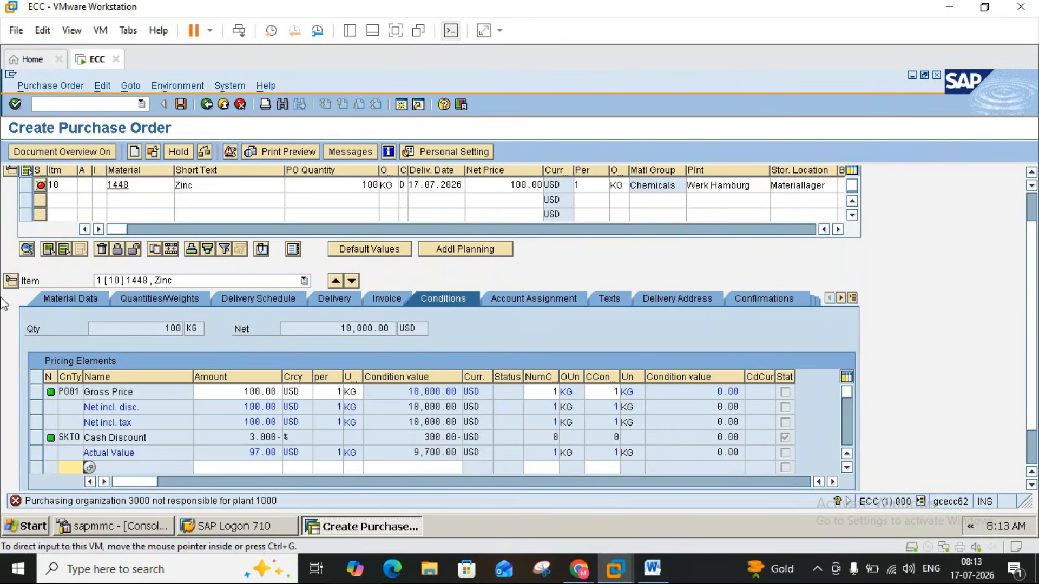
- Expand the order header and set the purchasing organization to 1000
click(1032, 197)
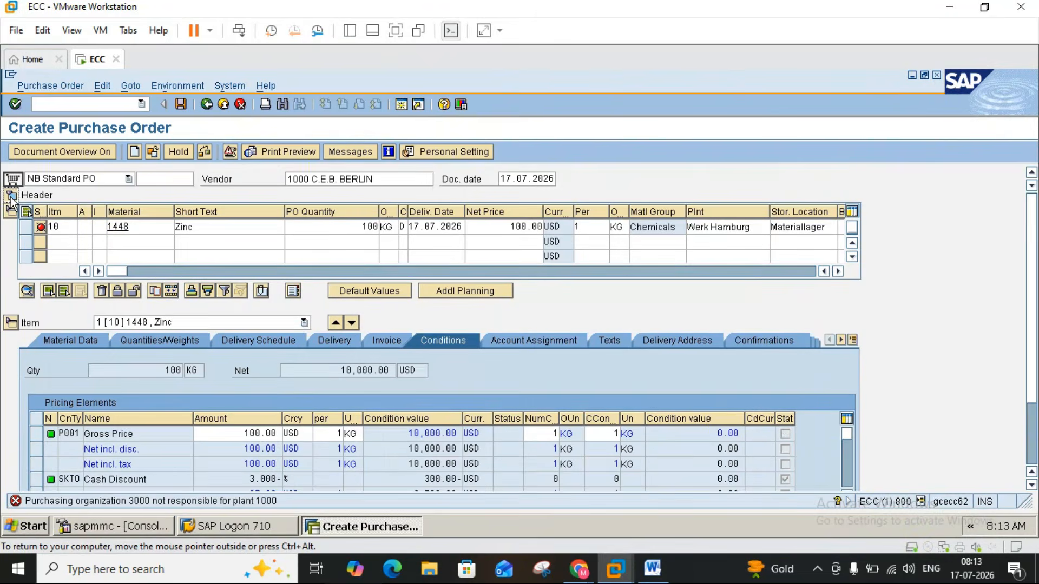
click(10, 196)
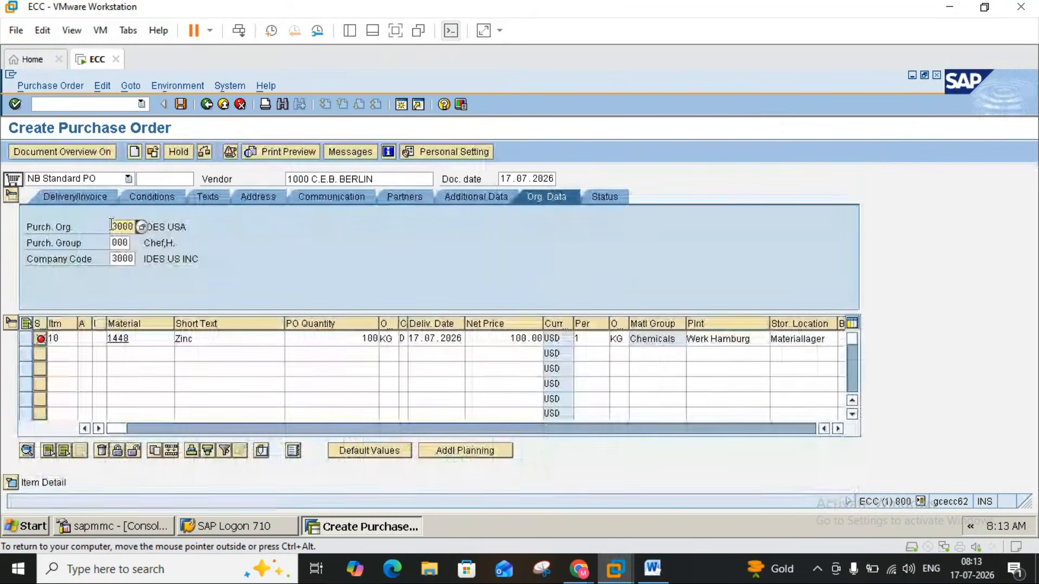
key(BackSpace)
key(BackSpace)
key(BackSpace)
key(BackSpace)
text(1000)
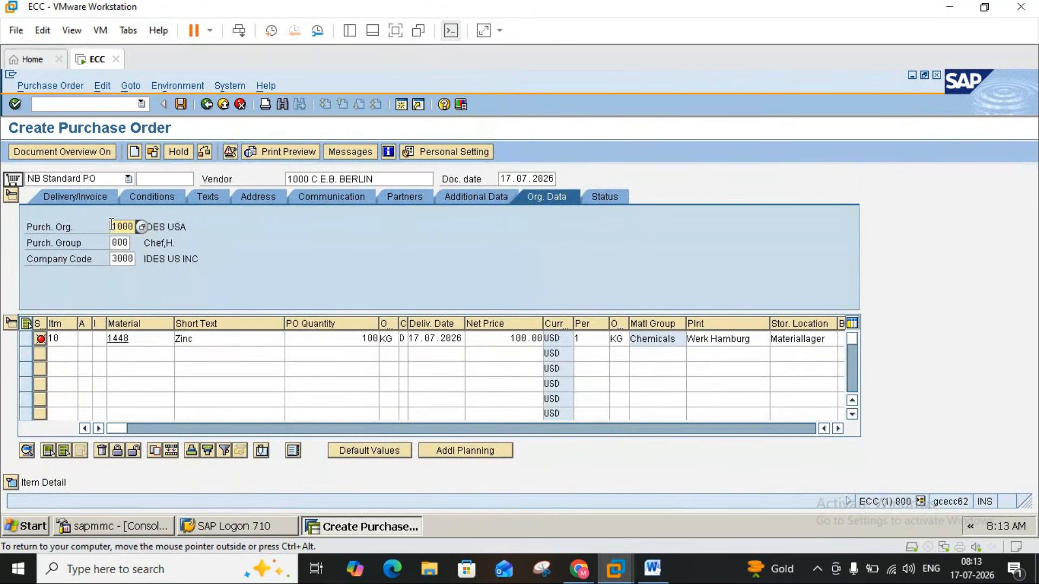
- Set the order's company code to 1000 and apply the organizational data
click(113, 259)
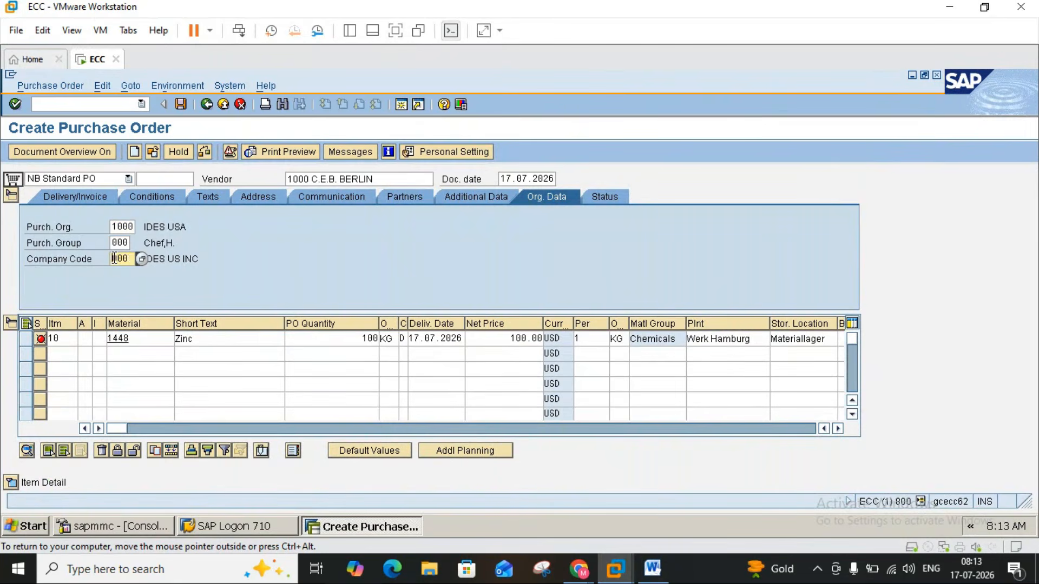
key(Delete)
key(Delete)
key(Delete)
key(Delete)
text(1000)
key(Return)
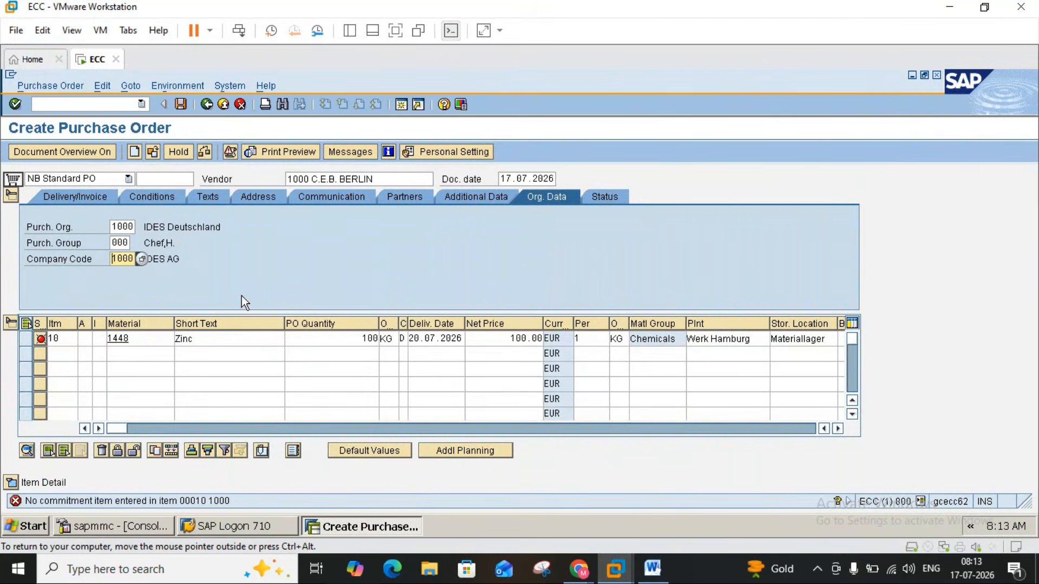
- Open the Zinc item's material data and review the messages logged for the item
click(12, 483)
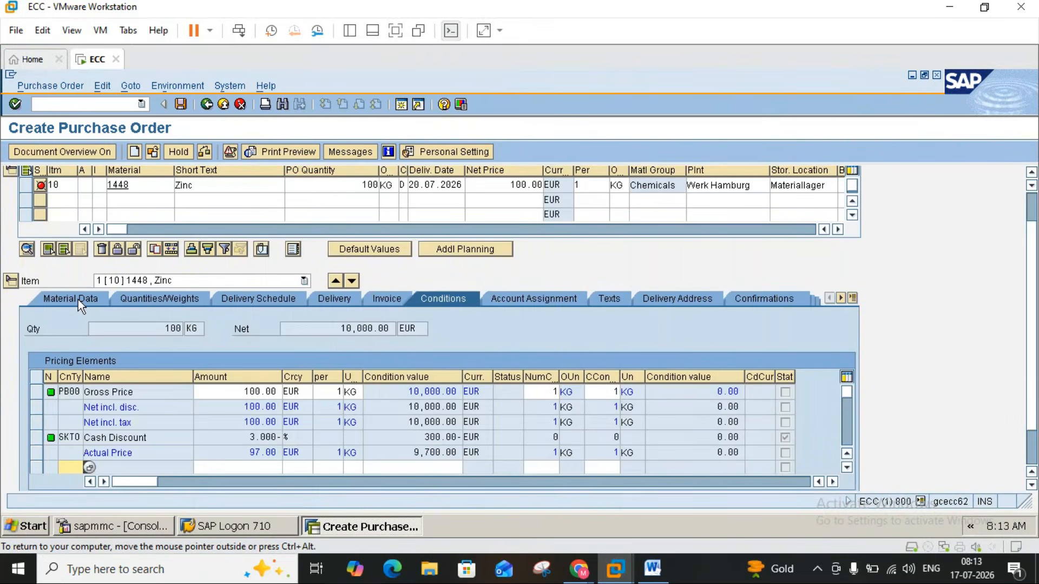
click(78, 300)
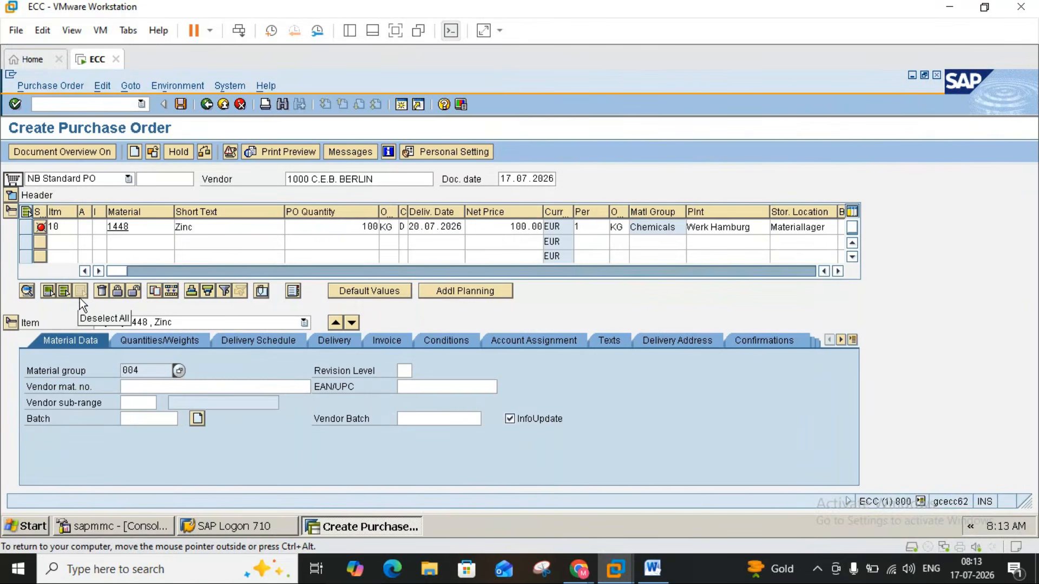
click(41, 227)
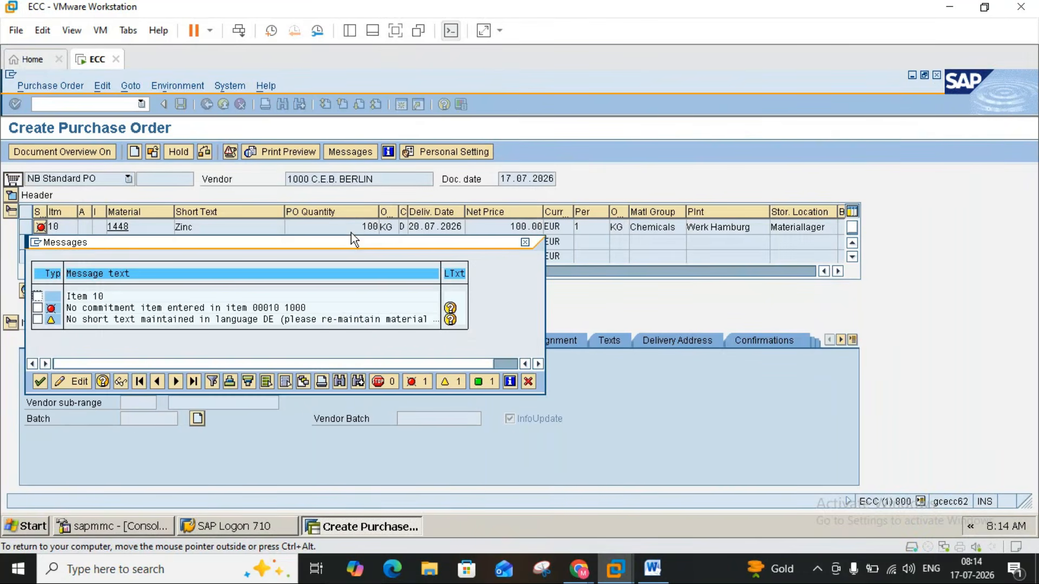
click(525, 243)
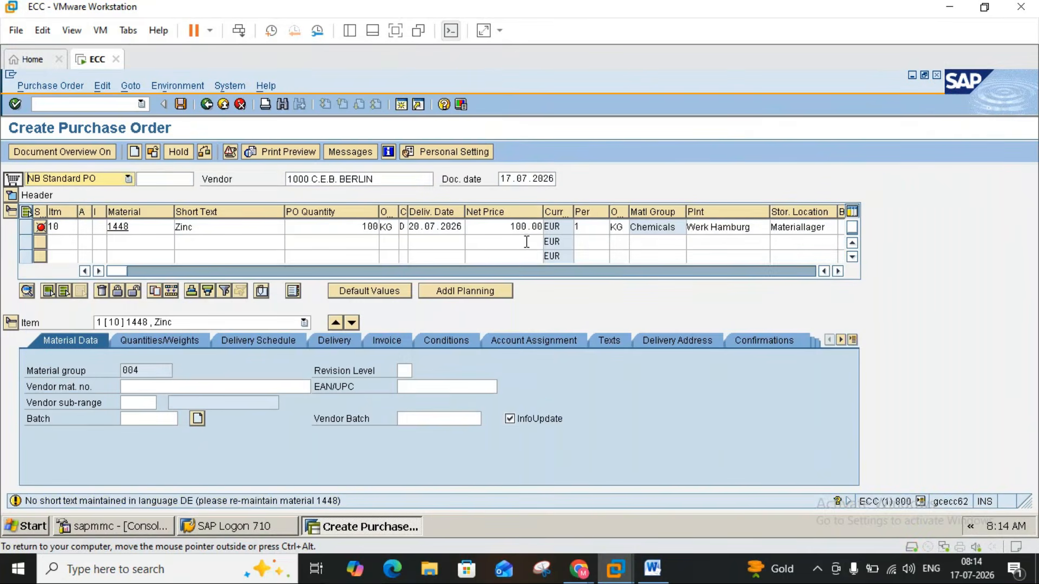
- Check whether the Zinc item refers to an info record in the item overview, and return to its first columns
click(838, 271)
click(838, 272)
click(838, 272)
click(838, 272)
click(839, 271)
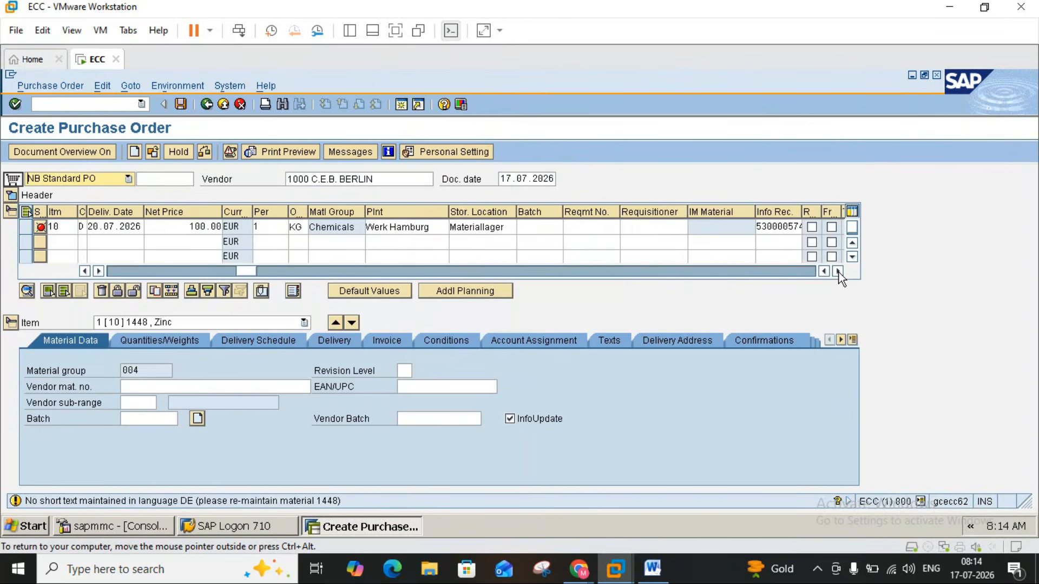
click(839, 272)
click(839, 271)
click(839, 271)
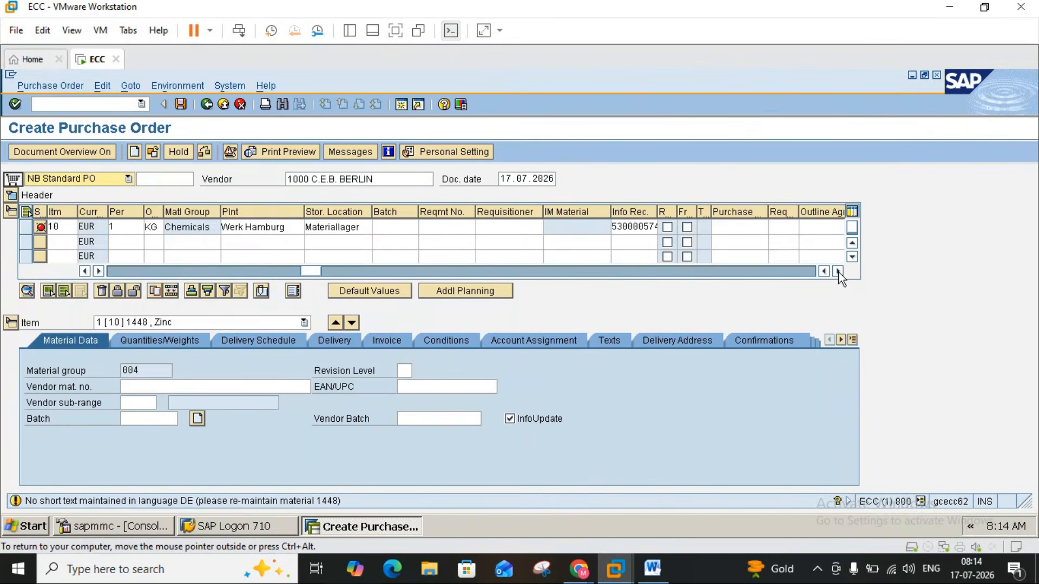
click(839, 271)
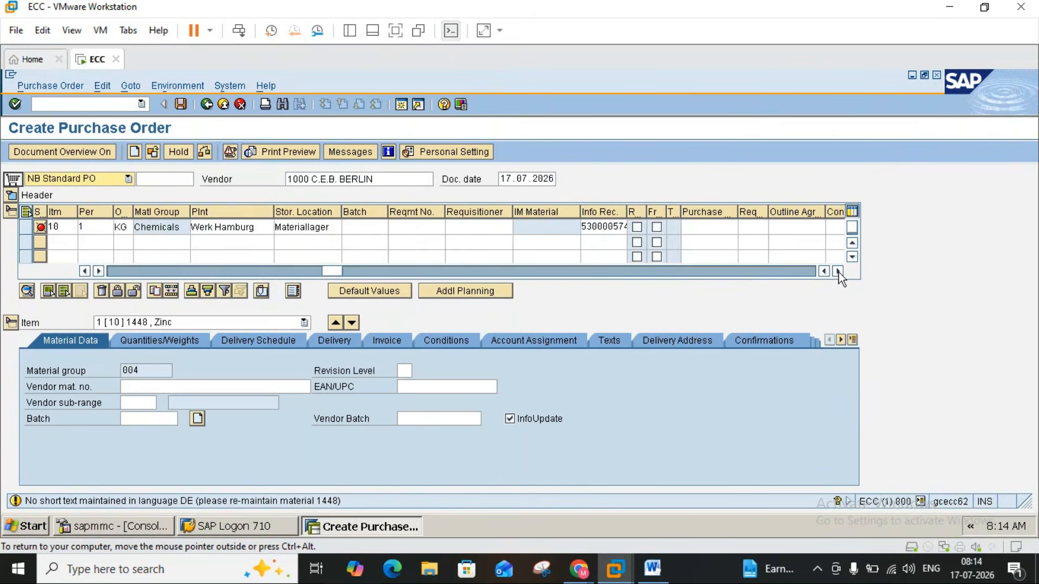
click(839, 271)
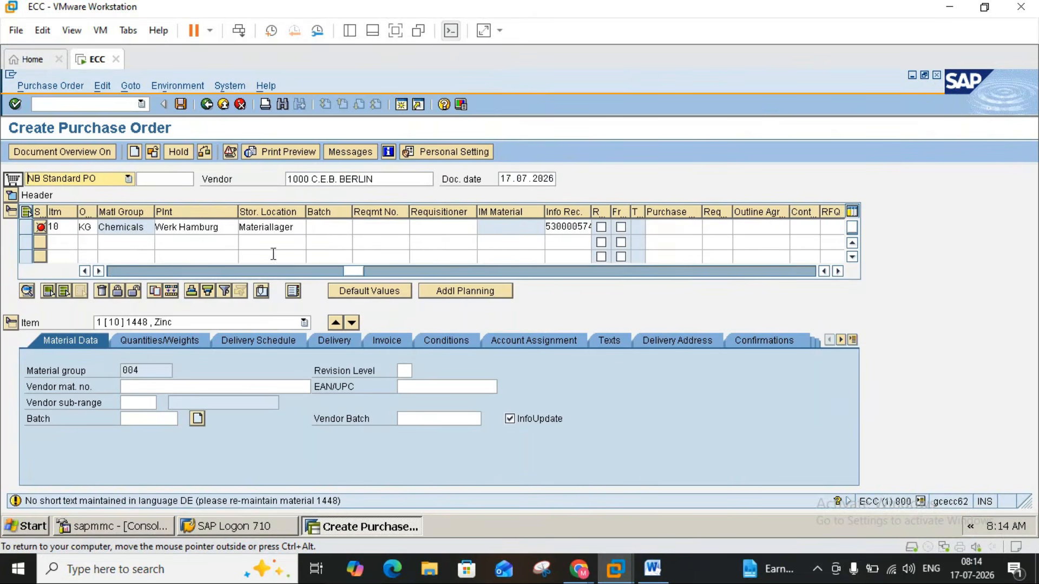
click(115, 274)
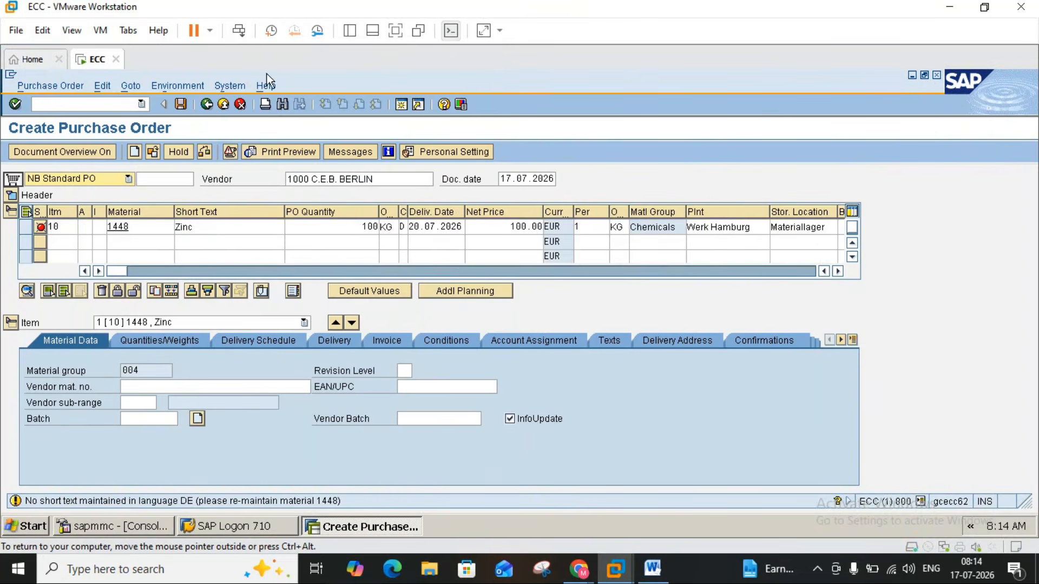
- Leave the purchase order without saving and start a new one with transaction me21n
click(208, 105)
click(254, 326)
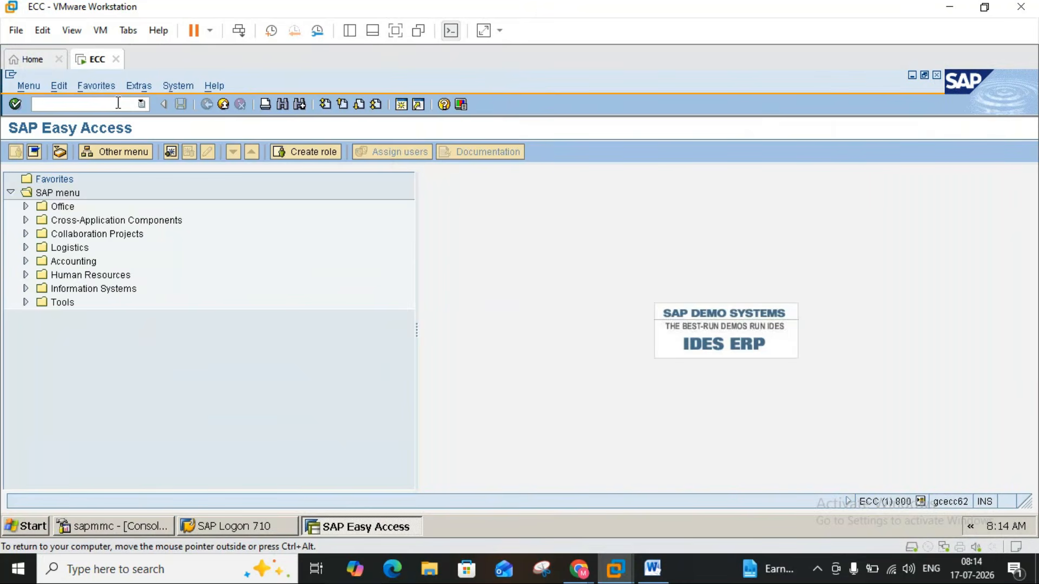
text(me21n)
key(Return)
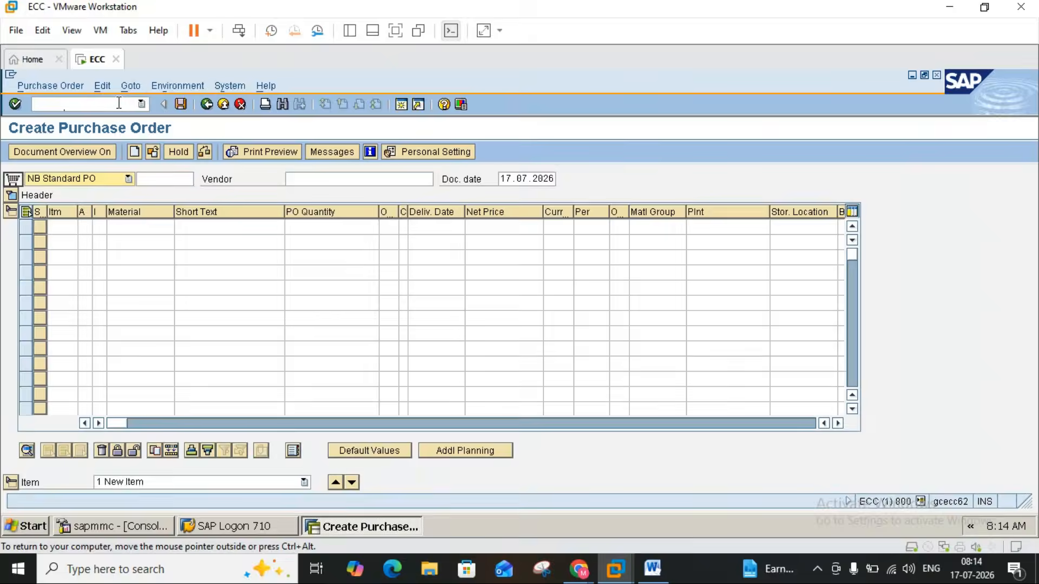
- Search for the new order's vendor by company code, restricting the company code to wico
click(317, 178)
click(440, 180)
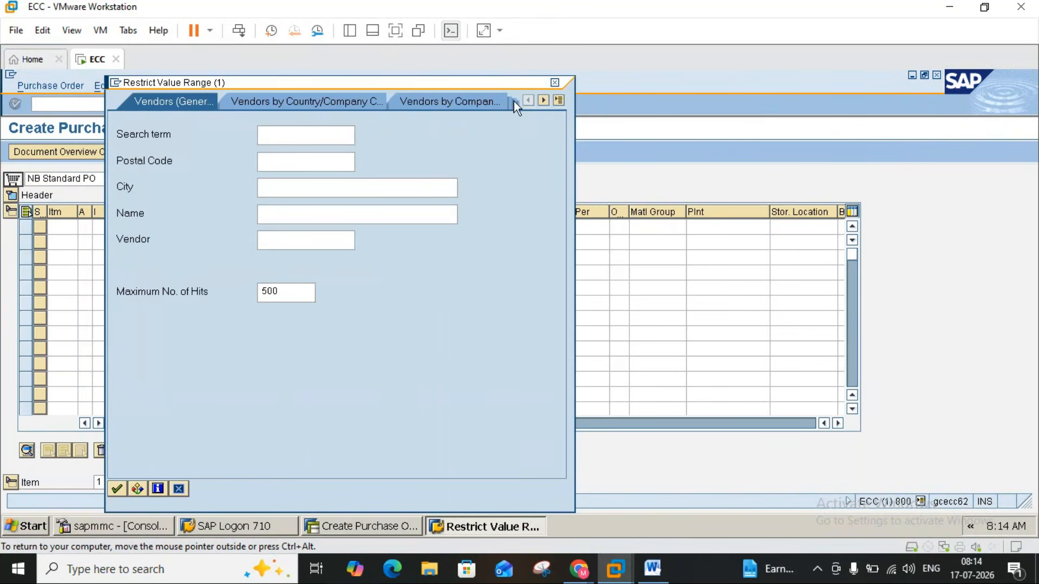
click(557, 102)
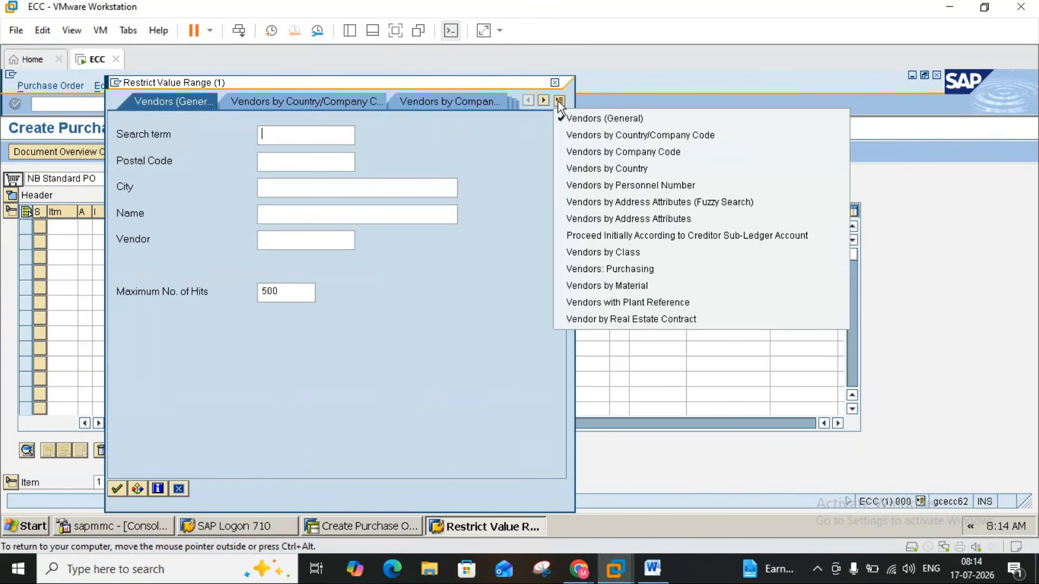
click(479, 100)
click(479, 100)
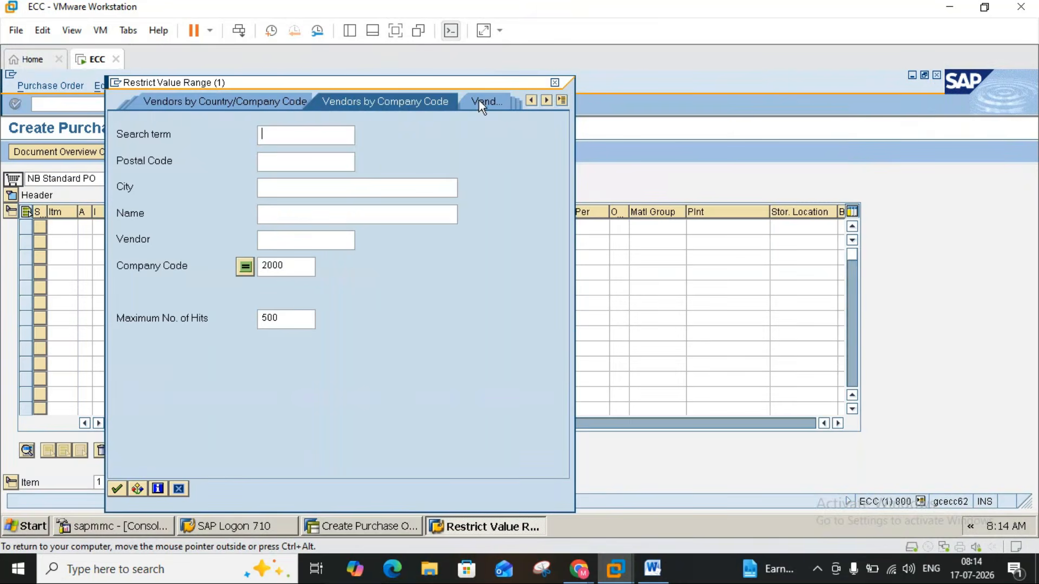
click(303, 267)
key(BackSpace)
key(BackSpace)
key(BackSpace)
key(BackSpace)
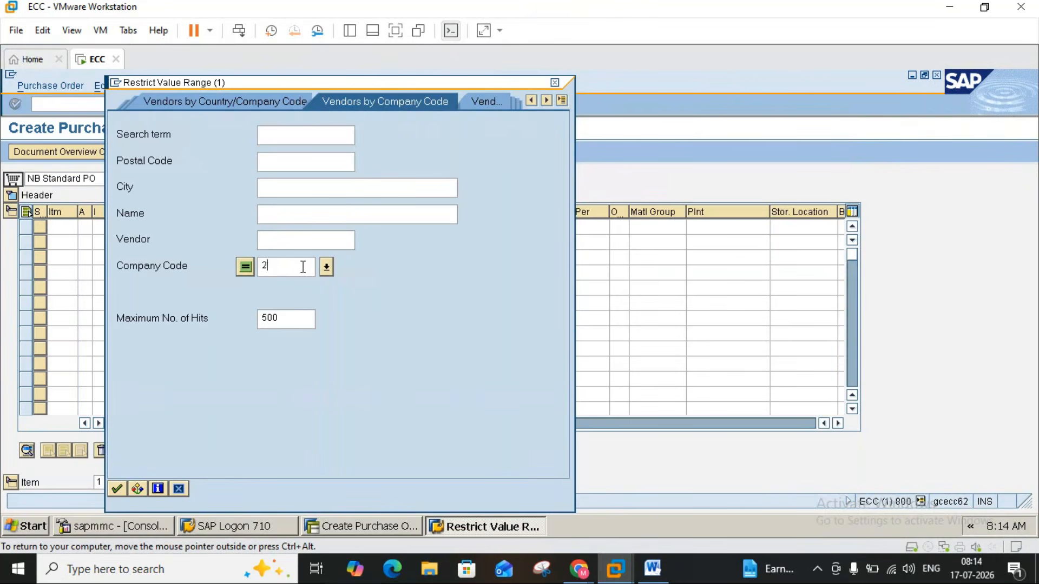
text(wico)
key(Return)
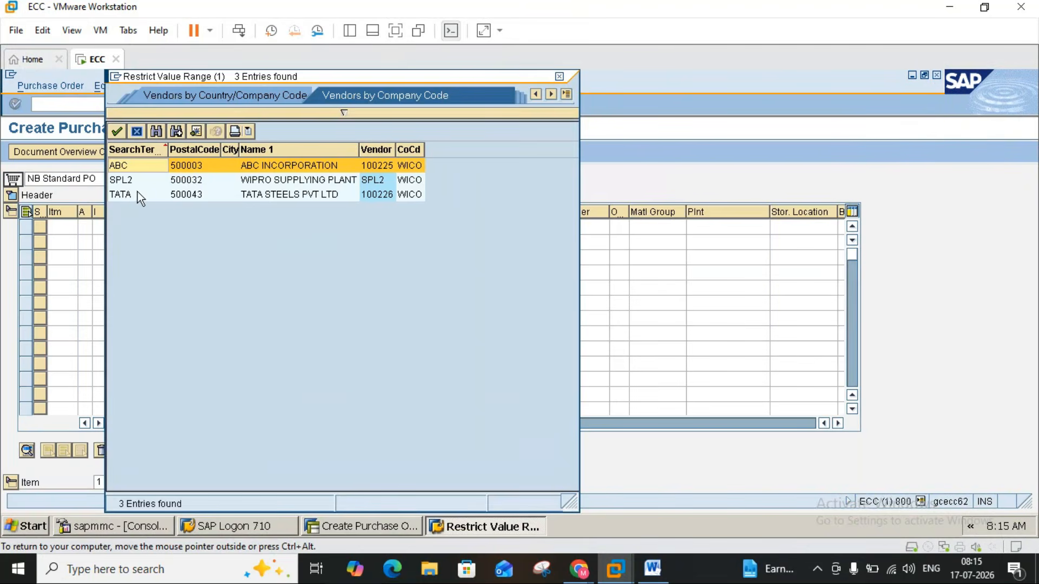
- Choose TATA STEELS PVT LTD as the order's vendor and set purchasing organization WPO1 and purchasing group 000
double_click(120, 194)
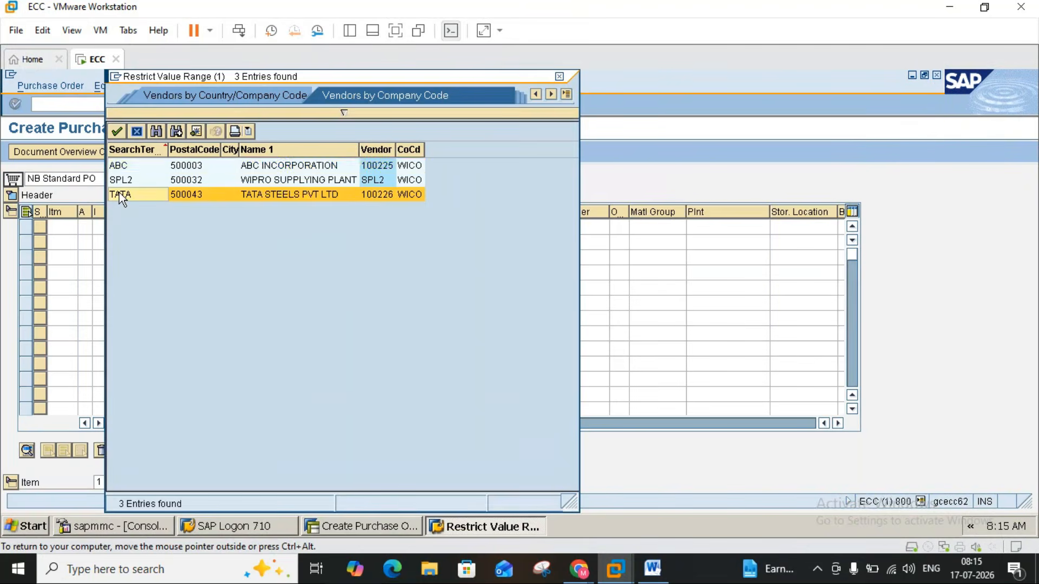
key(Return)
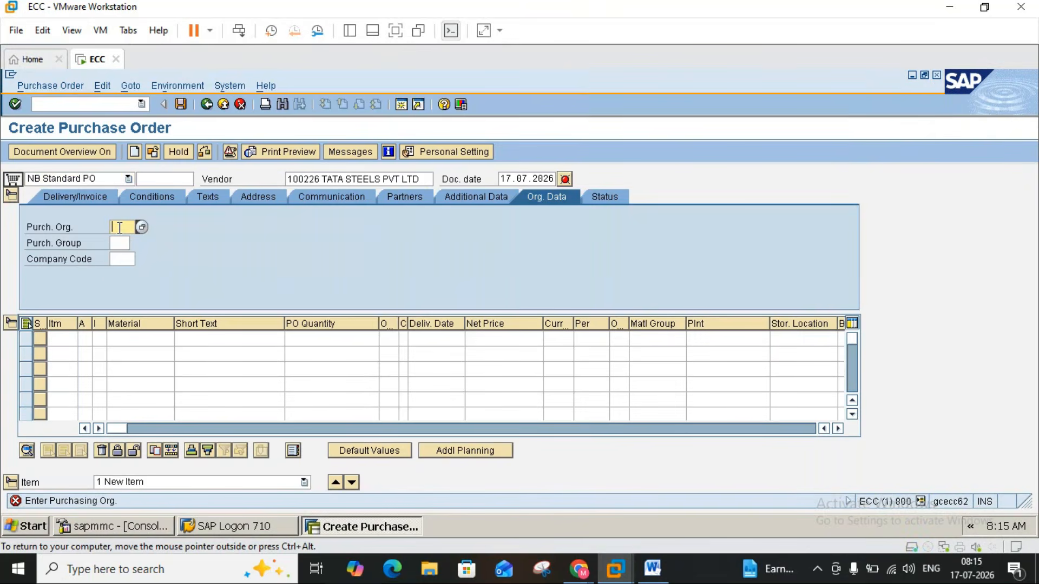
text(WP01)
key(Return)
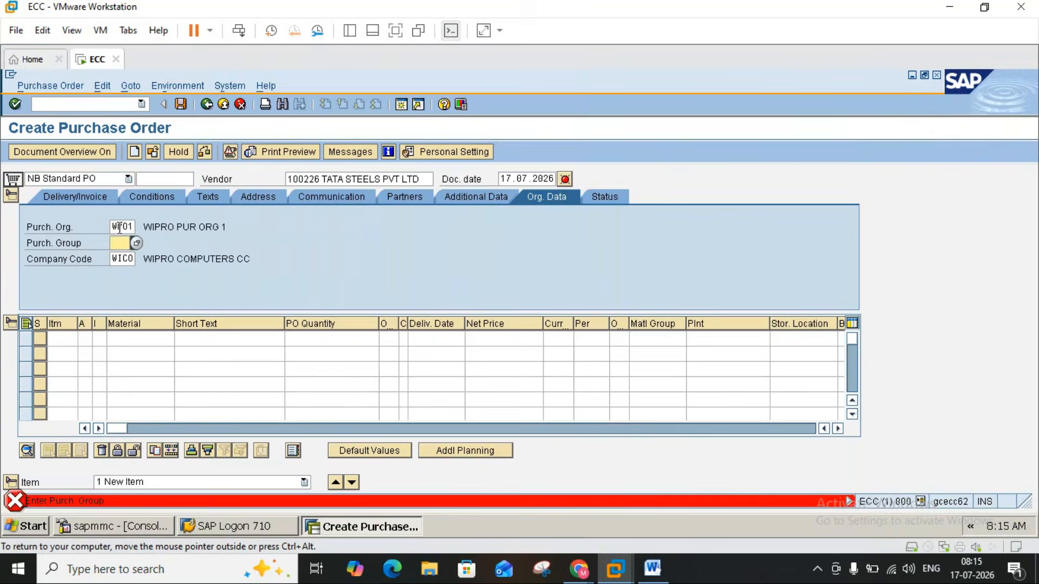
text(000)
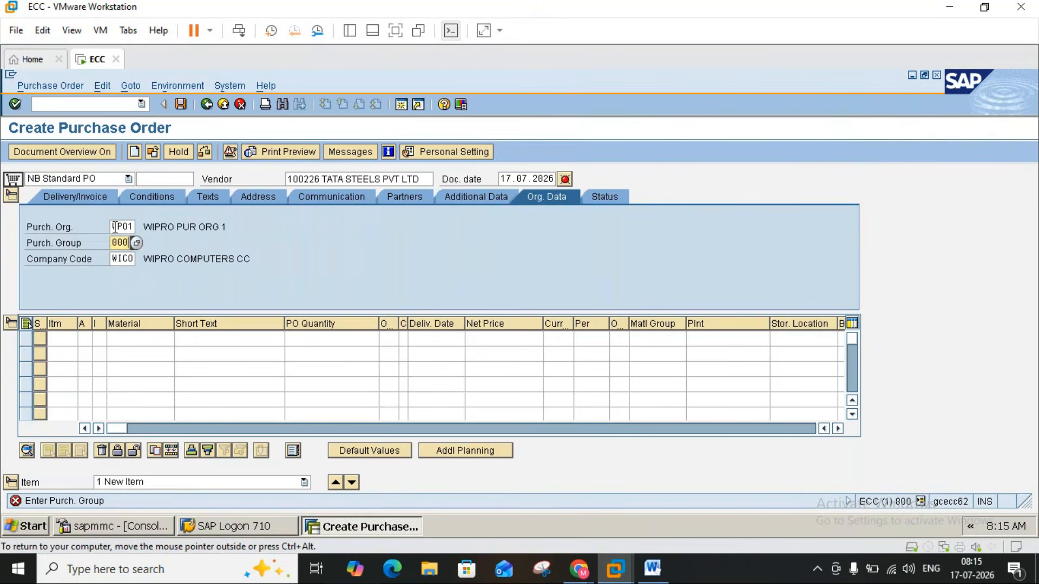
key(Return)
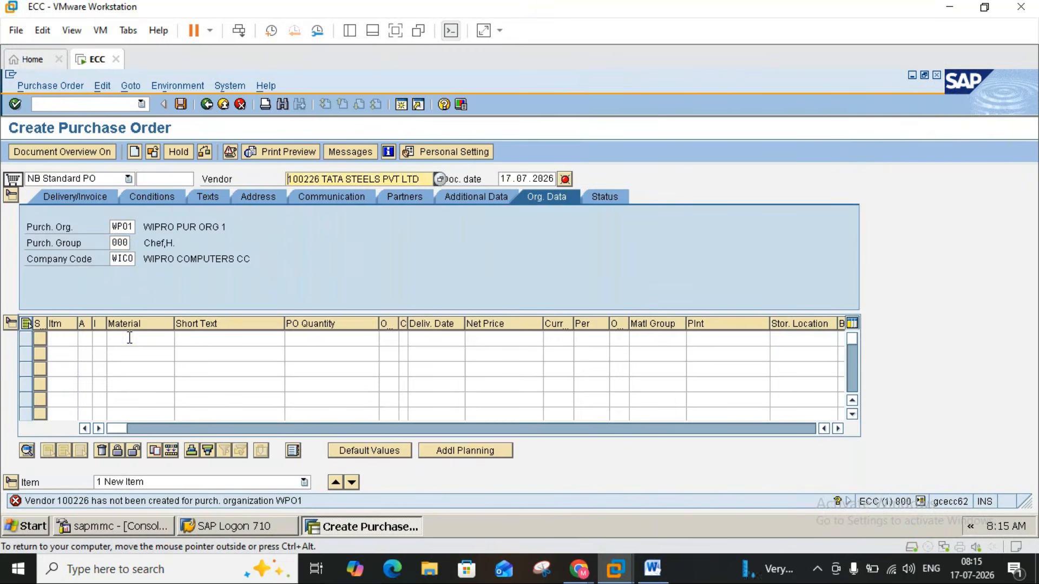
- Search for the first item's material by plant wcp1 and choose GLASS
click(130, 338)
click(172, 340)
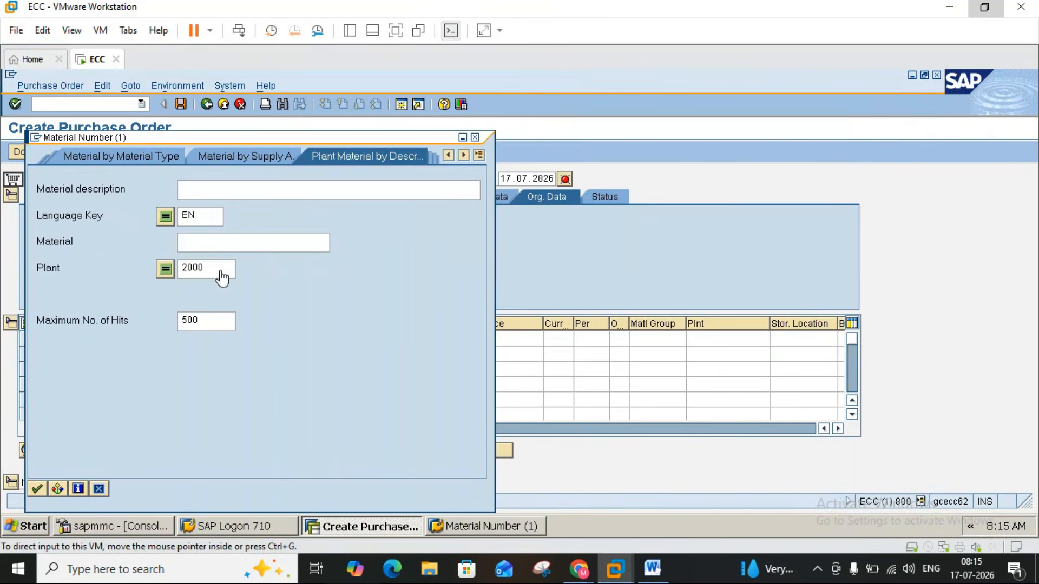
click(220, 269)
key(BackSpace)
key(BackSpace)
key(BackSpace)
key(BackSpace)
text(w)
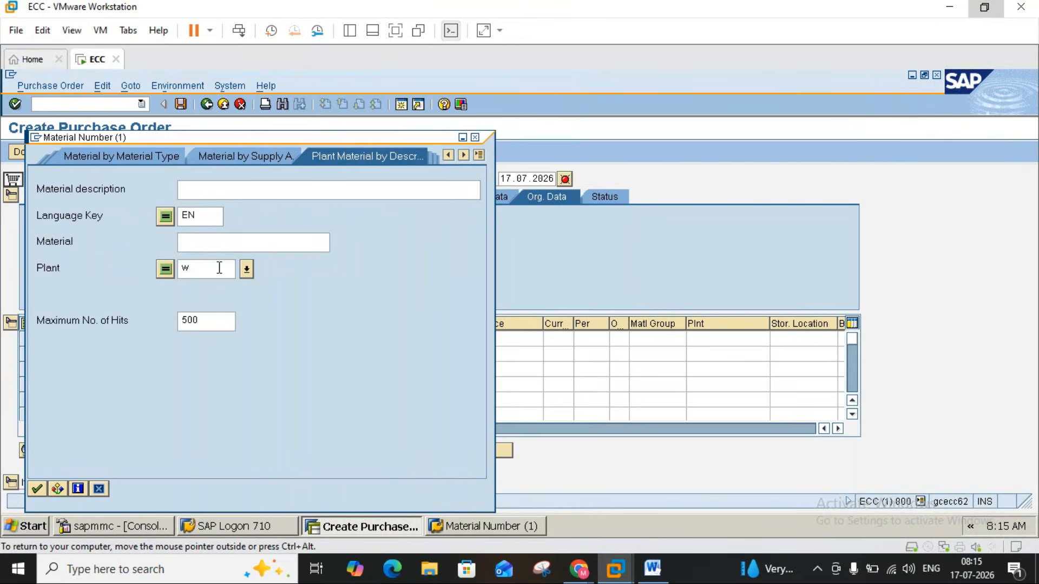
text(cp1)
key(Return)
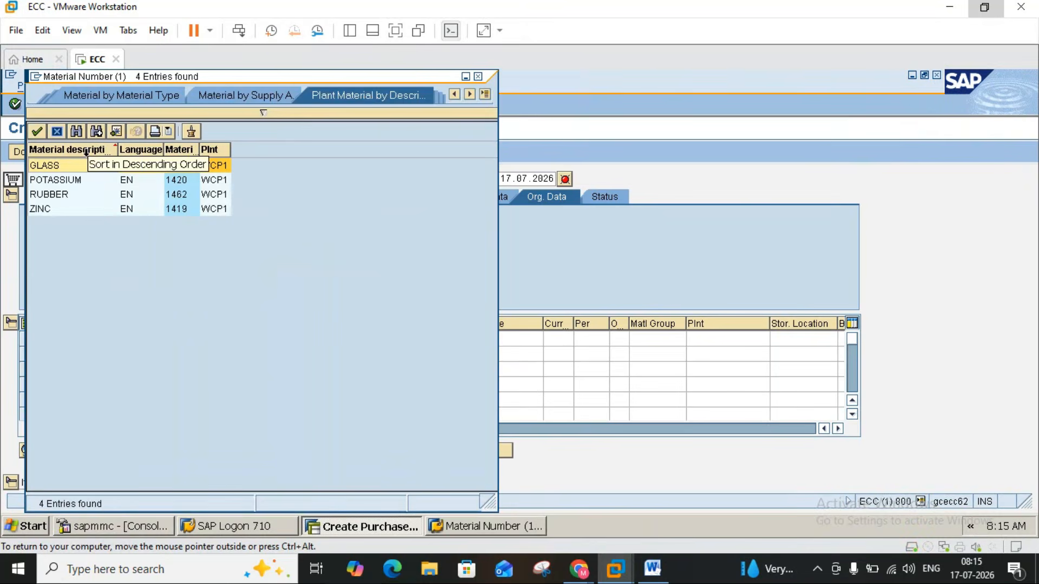
double_click(44, 164)
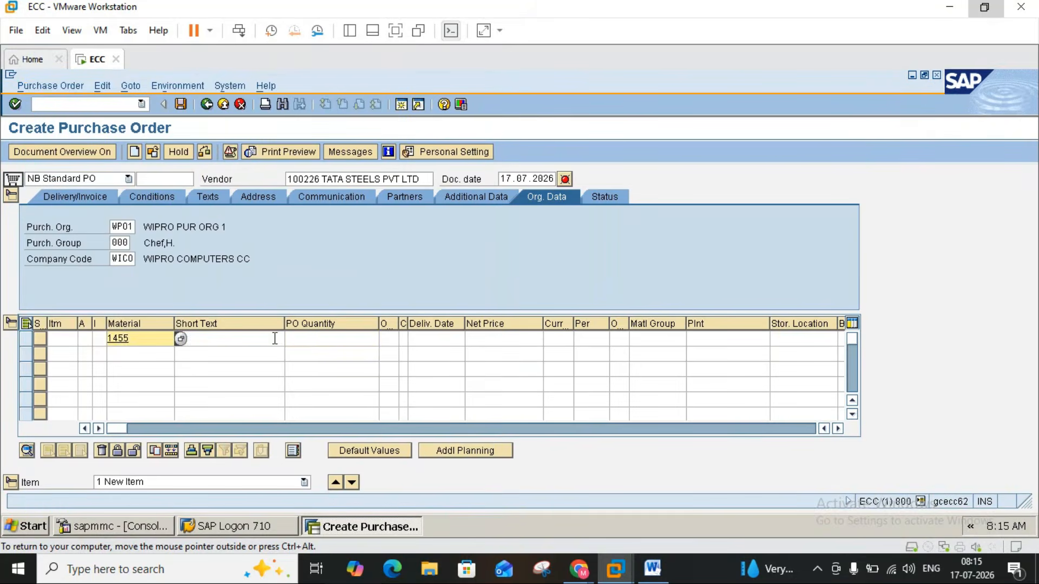
- Complete the Glass item with quantity 100, net price 100, currency inr, plant wcp1 and storage location wcs1
click(317, 339)
text(100)
click(495, 336)
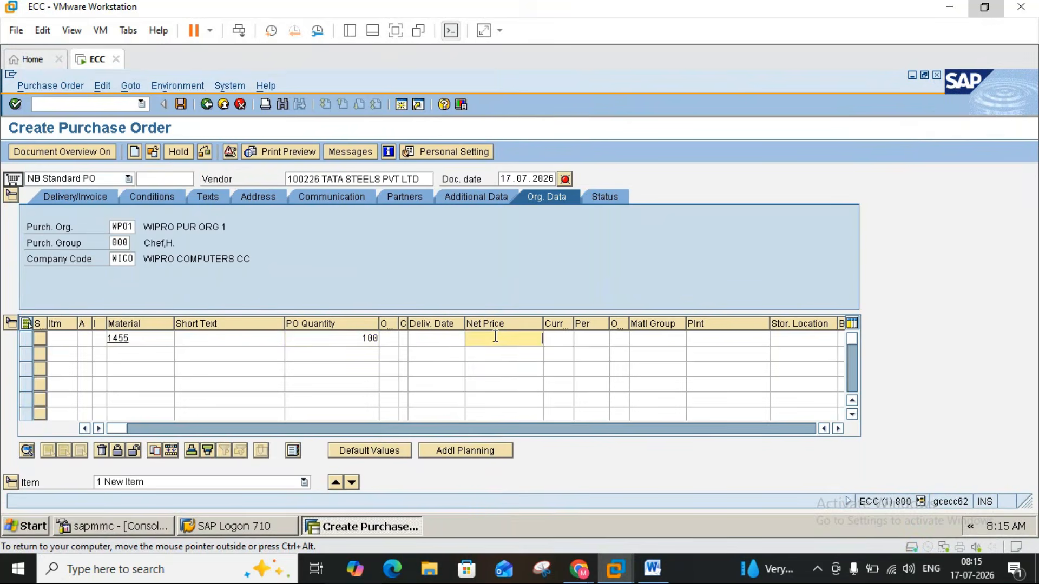
text(100)
click(714, 342)
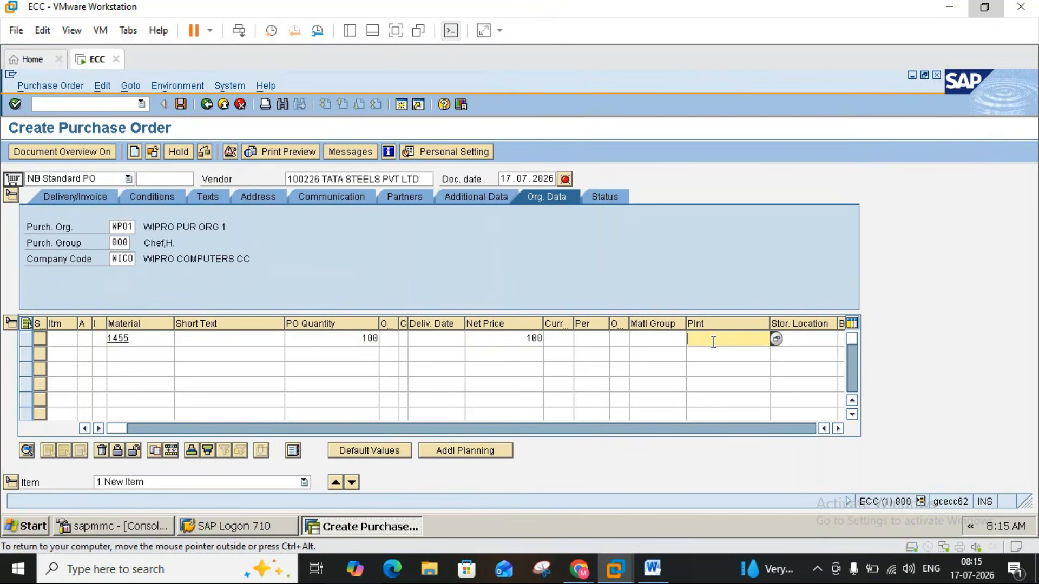
text(wcp)
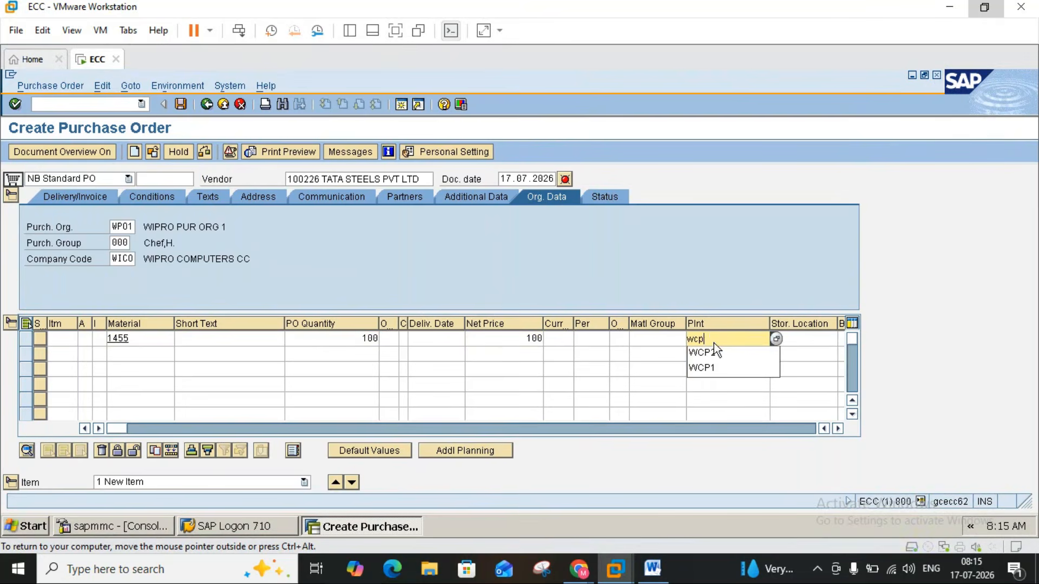
text(1)
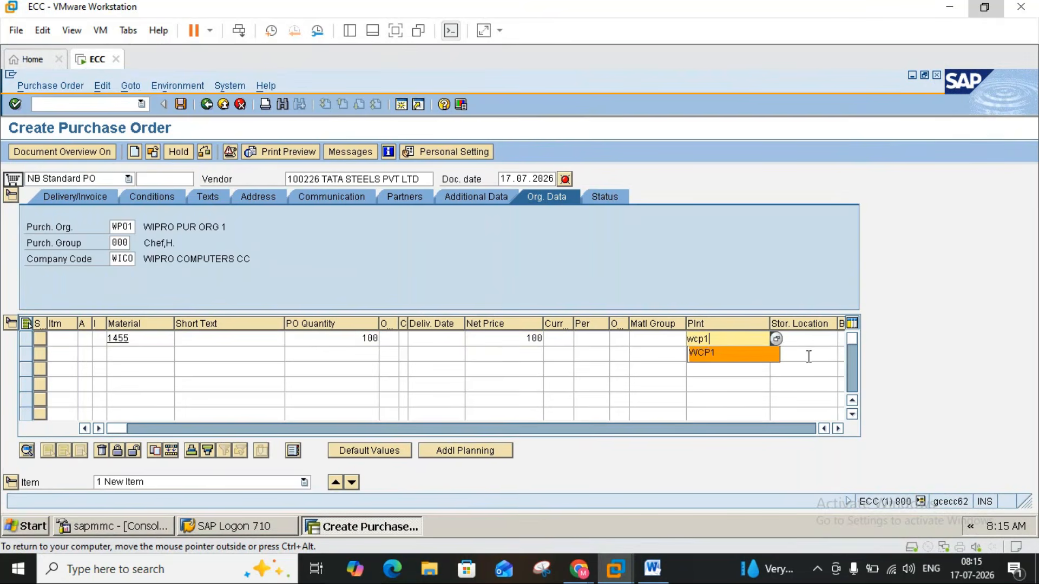
click(811, 338)
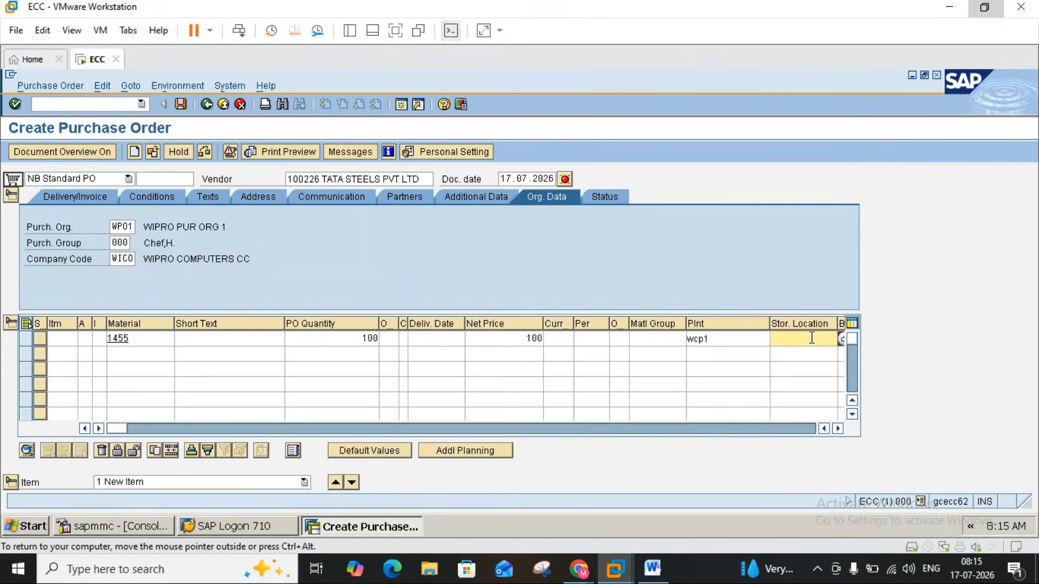
text(wcs1)
key(Return)
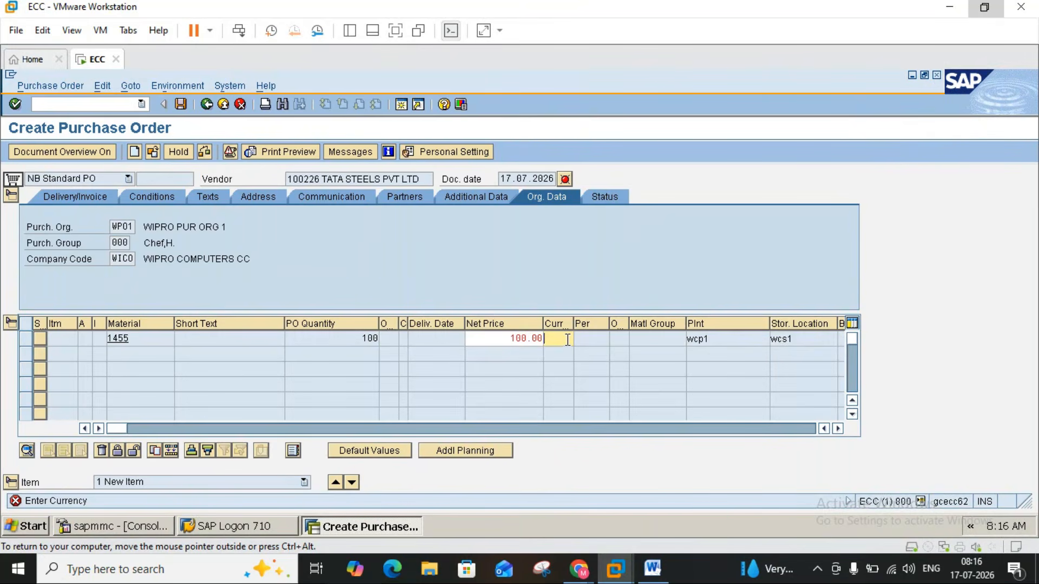
text(inr)
key(Return)
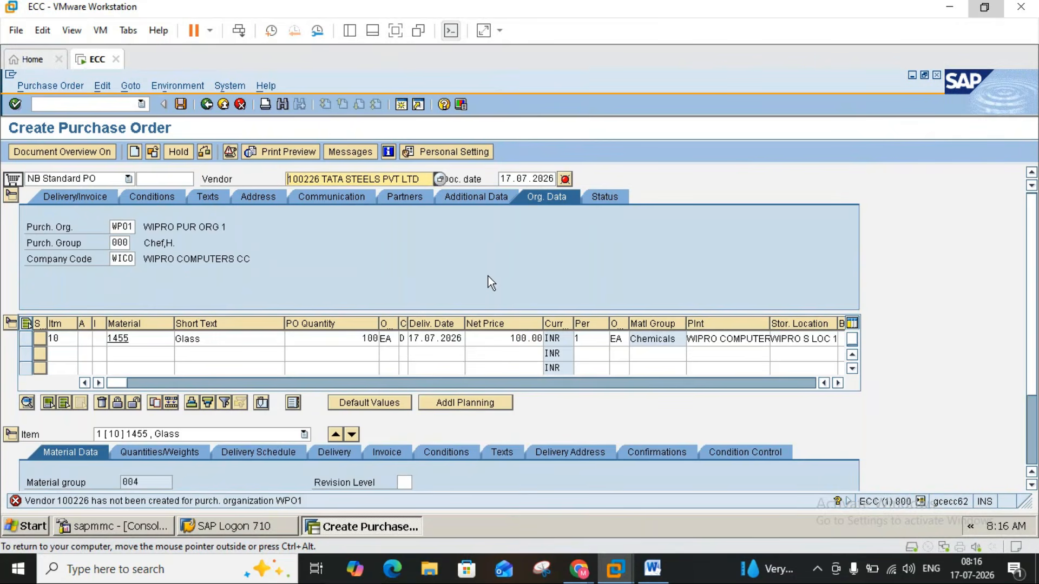
- Start transaction xk01 in a new session and enter the TATA STEELS vendor number with company code wico
click(400, 105)
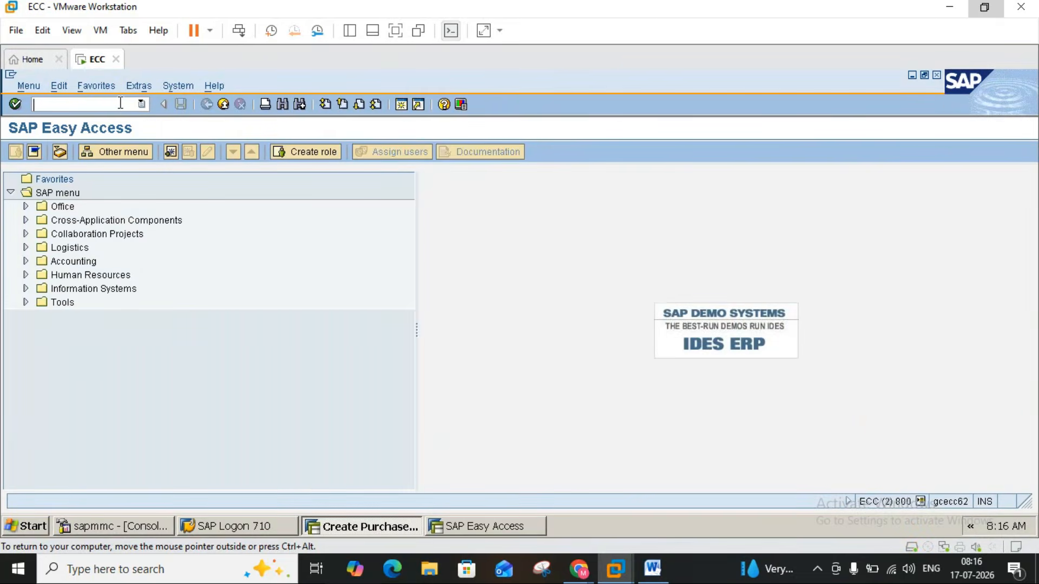
text(xk01)
key(Return)
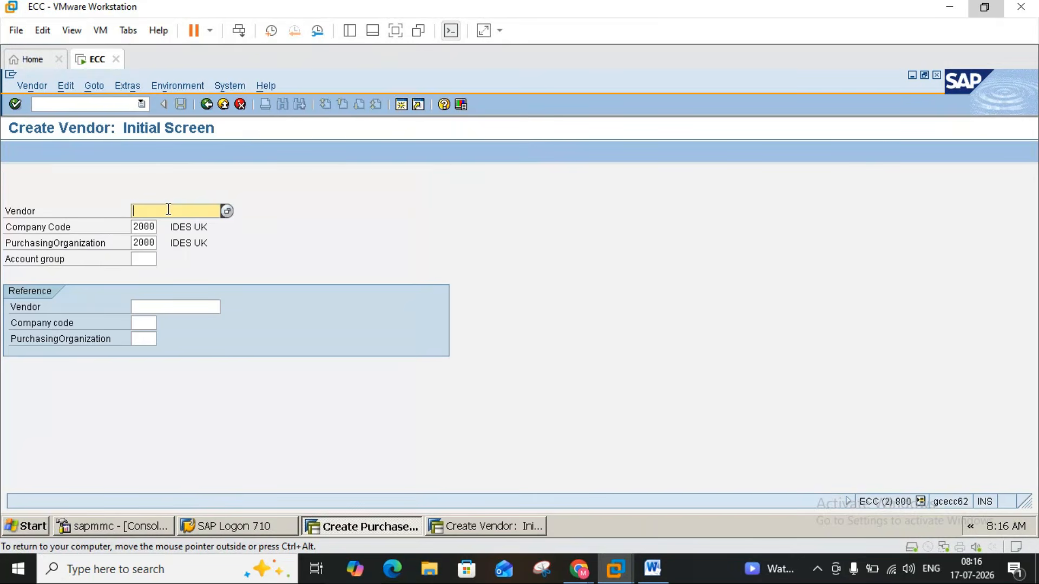
text(100226)
click(156, 228)
key(BackSpace)
key(BackSpace)
key(BackSpace)
key(BackSpace)
text(wico)
click(151, 240)
key(Return)
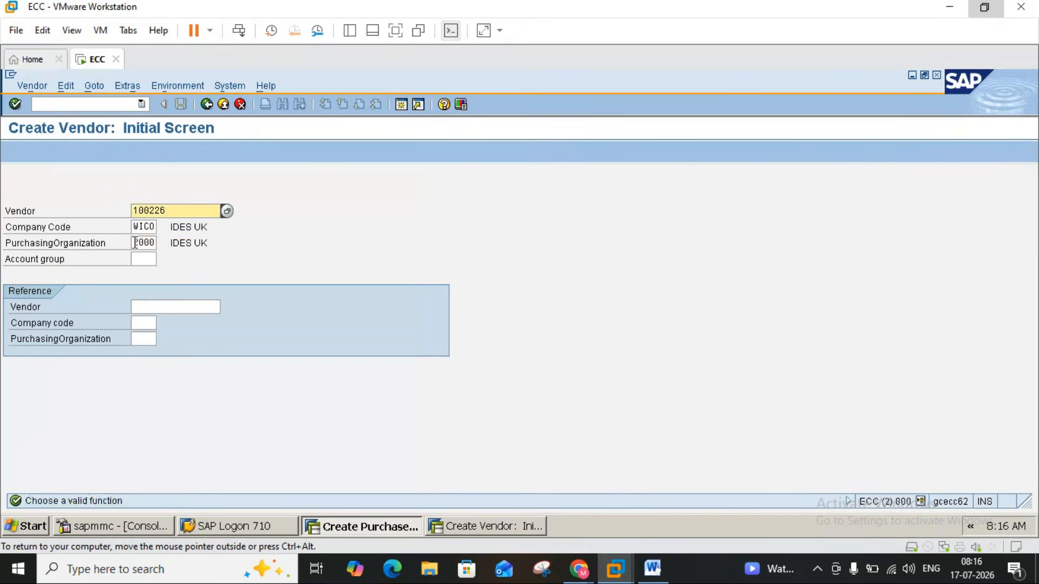
- Set the vendor's purchasing organization to wpo1 and account group to kred, and continue to its purchasing data
click(135, 242)
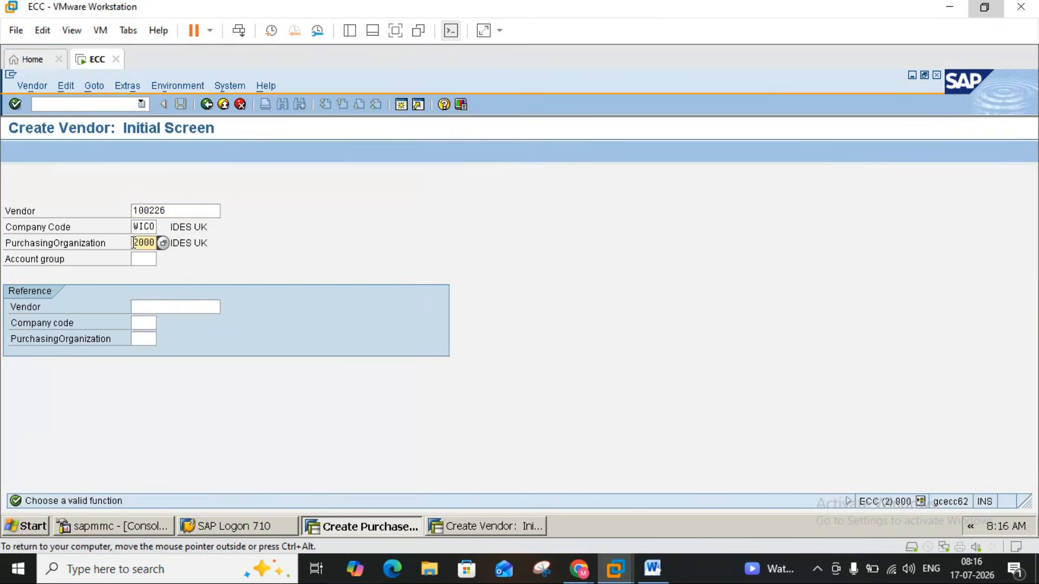
key(Delete)
key(Delete)
key(Delete)
key(Delete)
text(wpo1)
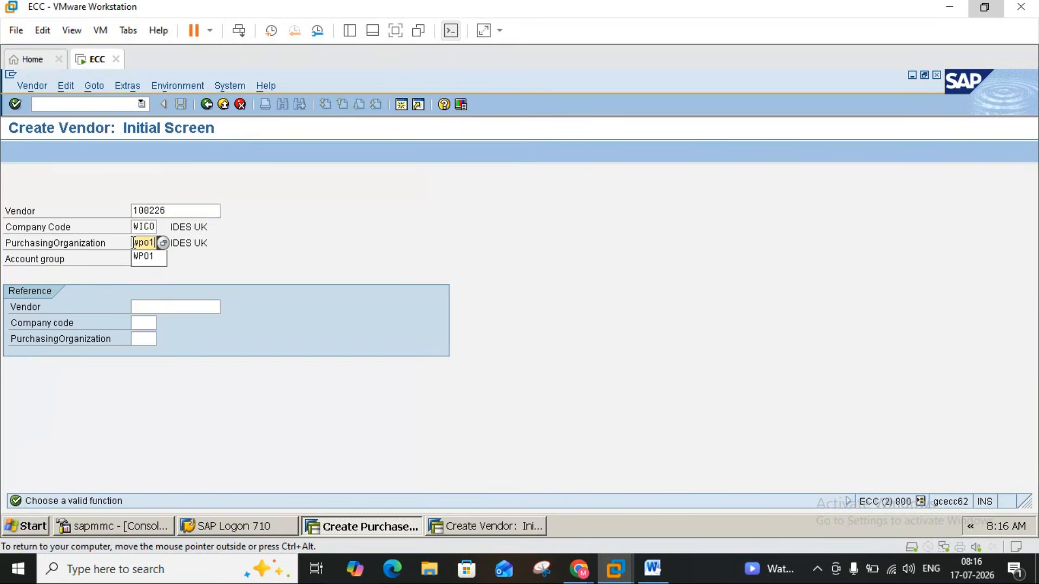
click(202, 262)
click(143, 259)
text(k)
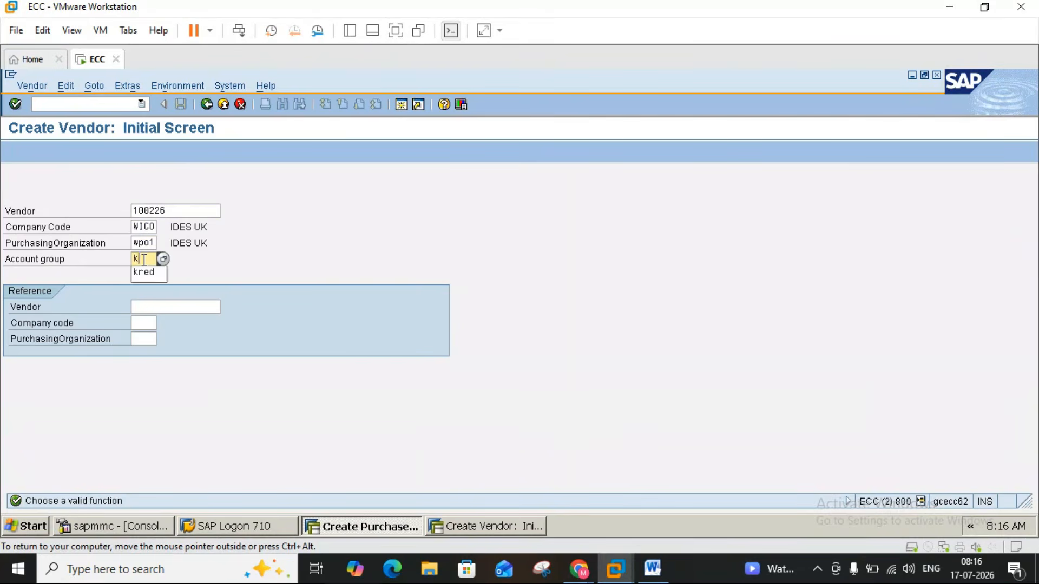
text(red)
key(Return)
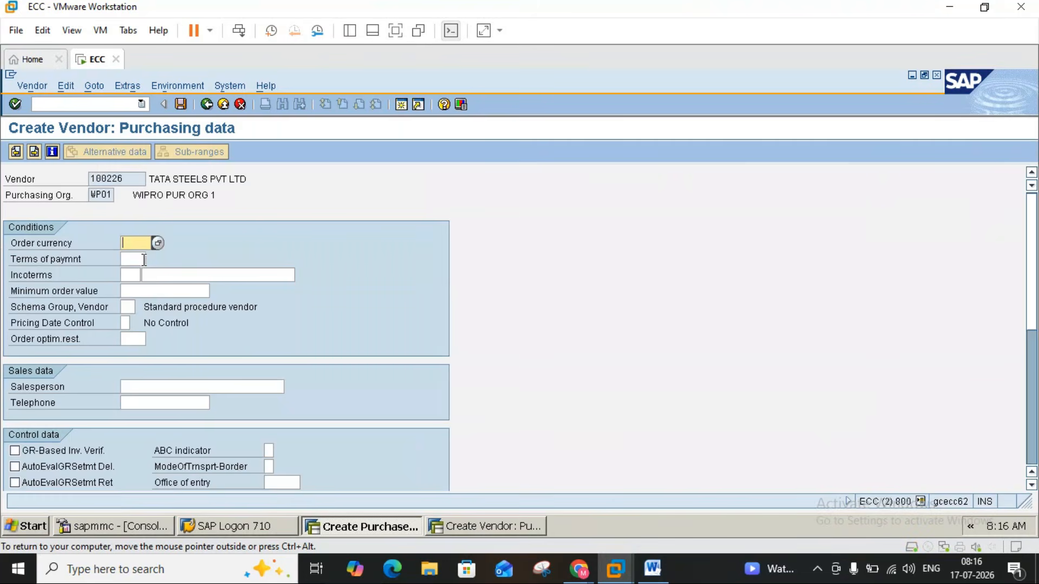
- Set the vendor's order currency to inr, pass through the remaining data screens and save the vendor
key(Return)
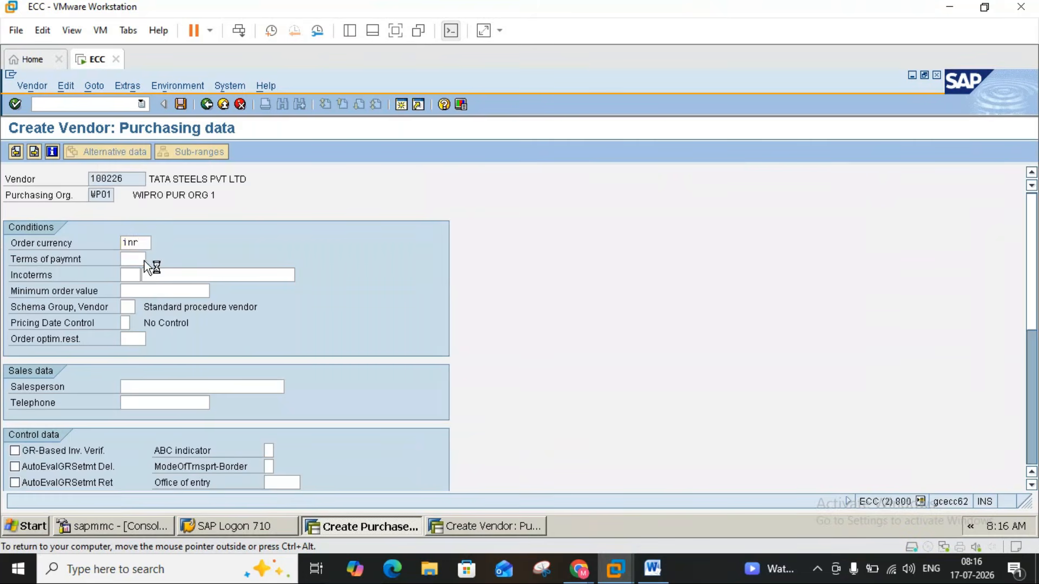
key(Return)
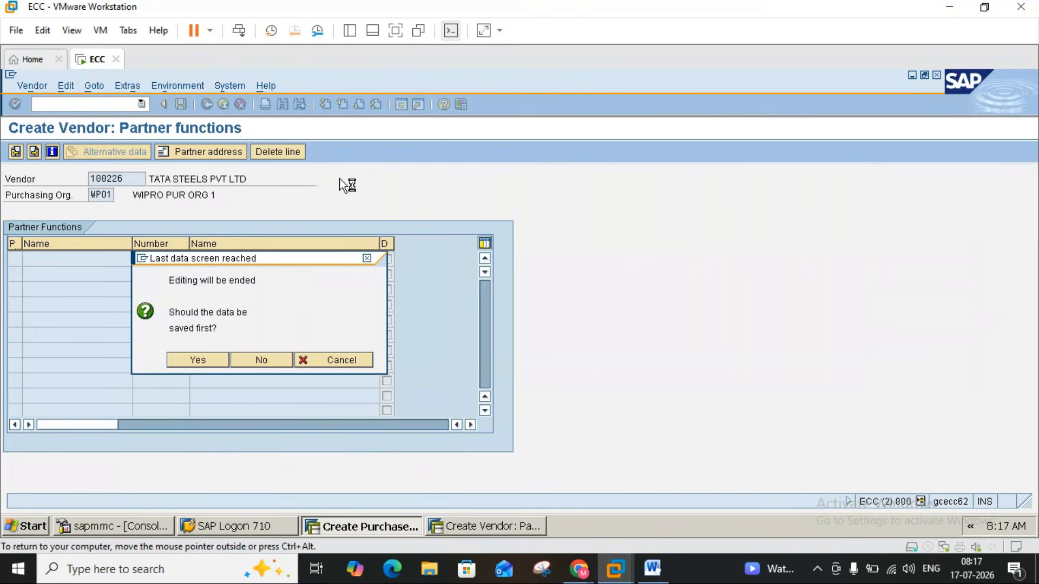
key(Return)
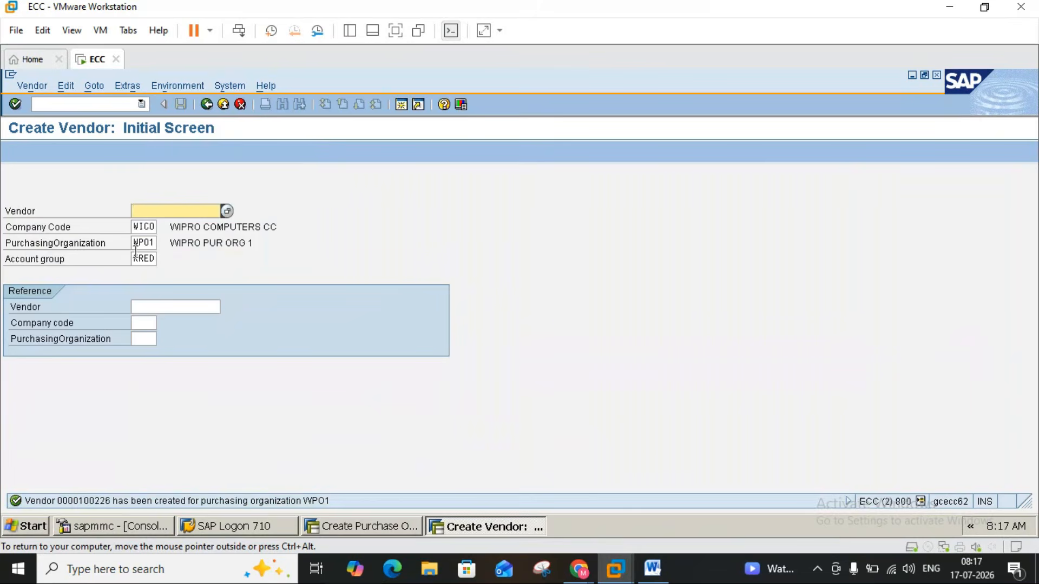
- Close the vendor session, leave the open purchase order without saving and start a new one with transaction me21n
click(224, 106)
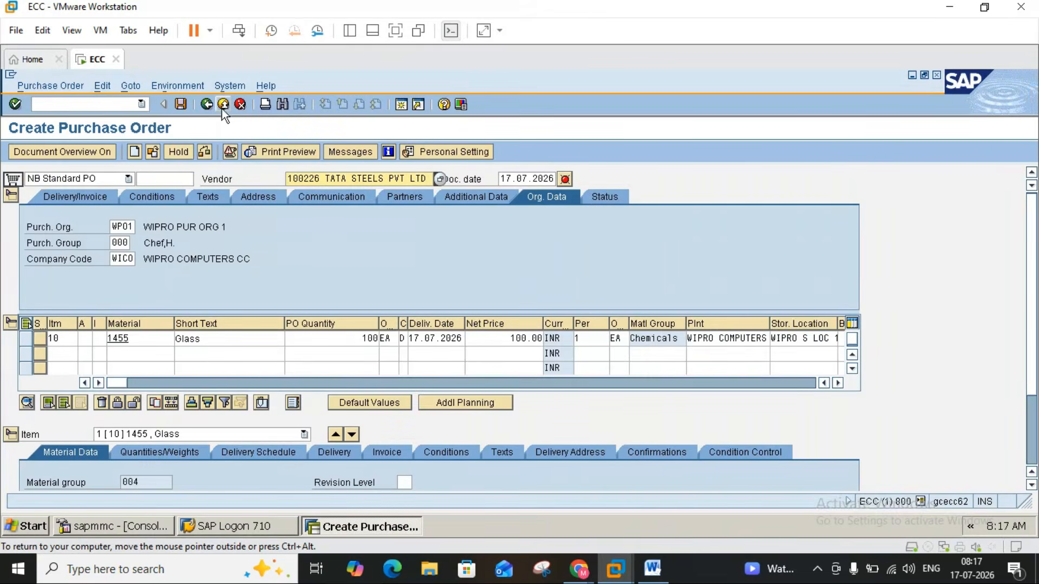
click(224, 105)
click(262, 327)
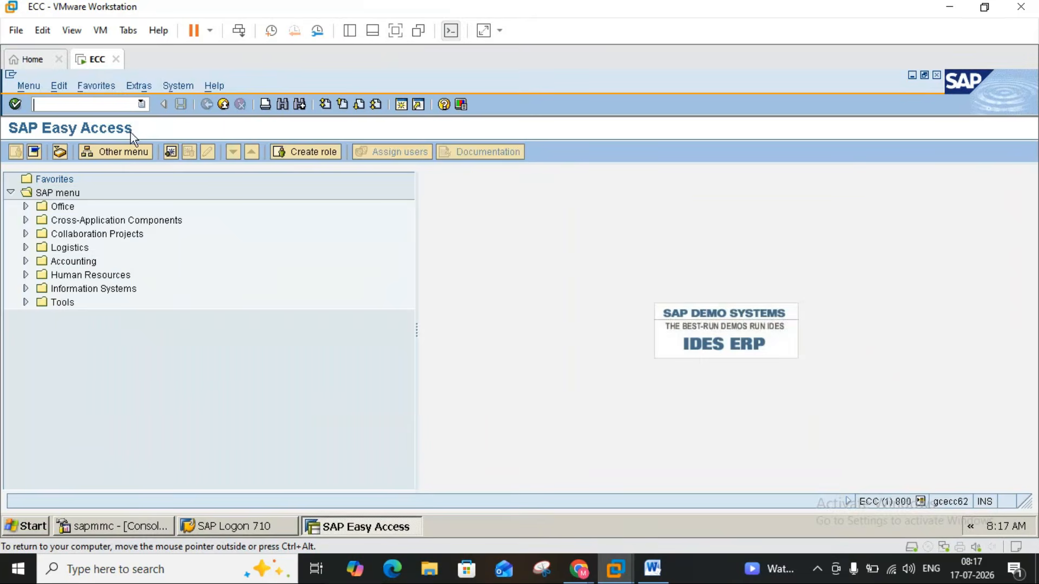
text(me21n)
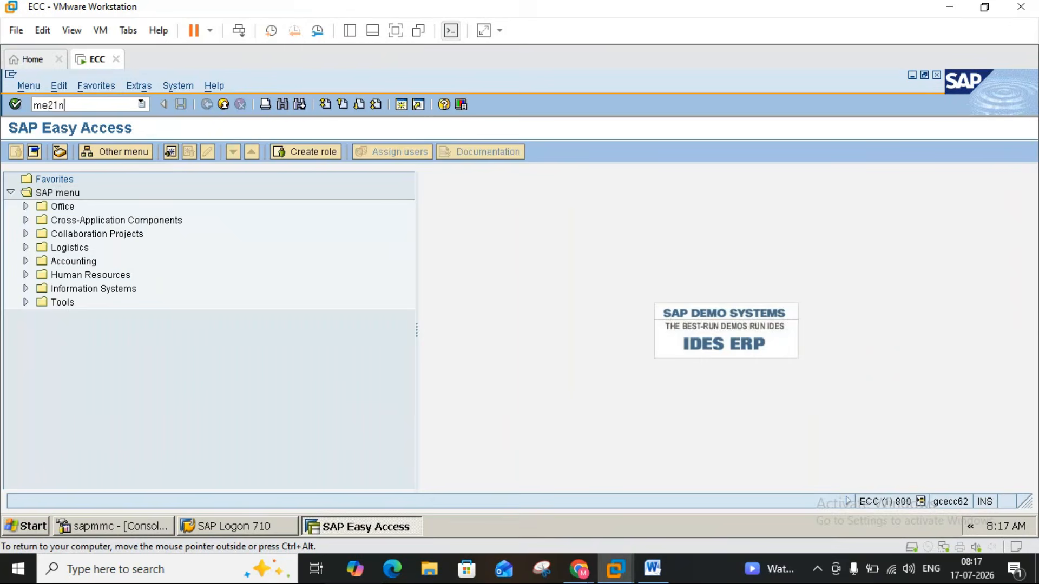
key(Return)
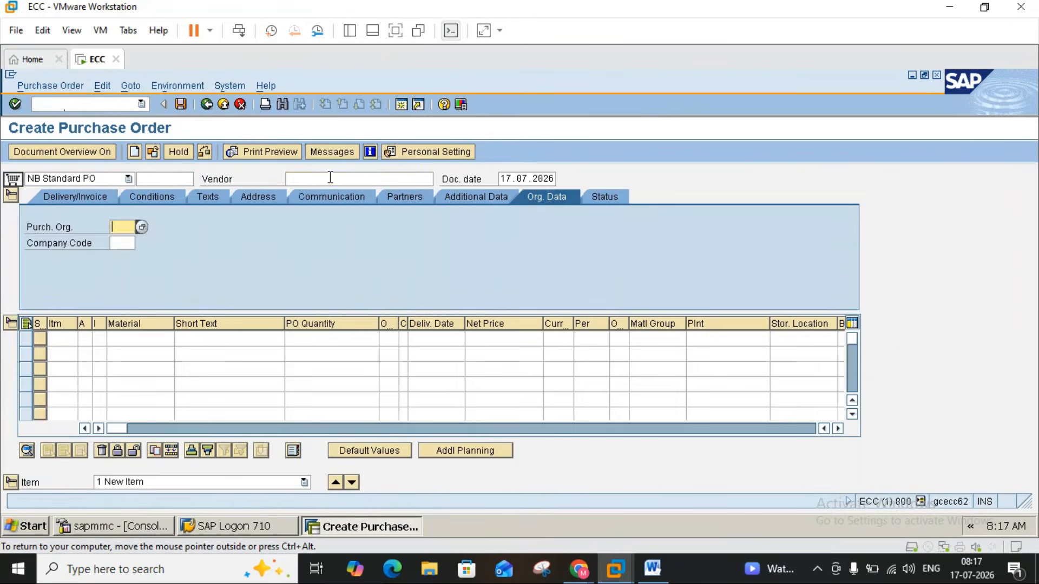
- Set the new order's vendor to TATA STEELS PVT LTD, with purchasing organization WPO1 and purchasing group 000
click(330, 177)
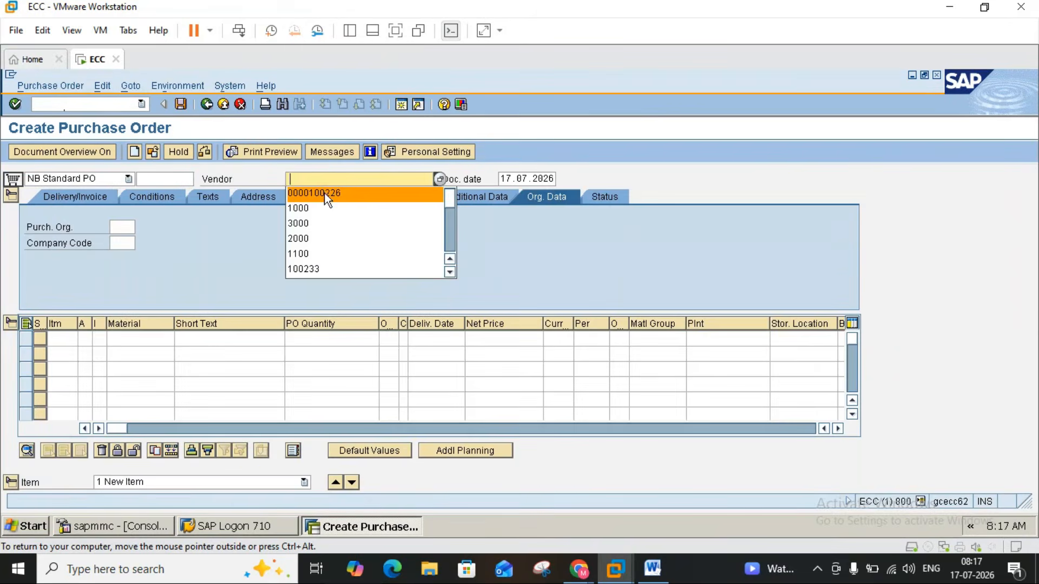
click(324, 196)
key(Return)
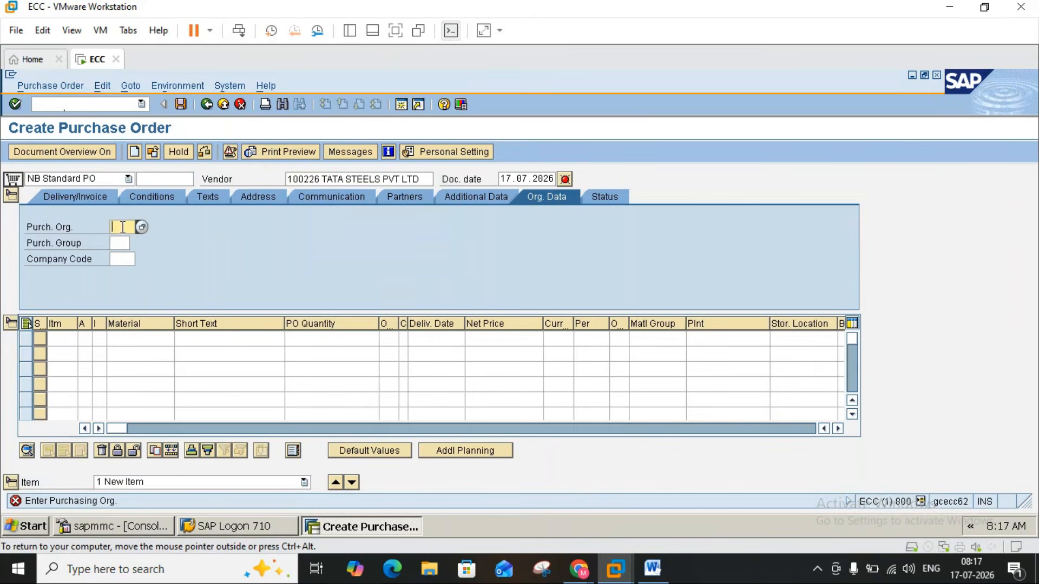
text(wp01)
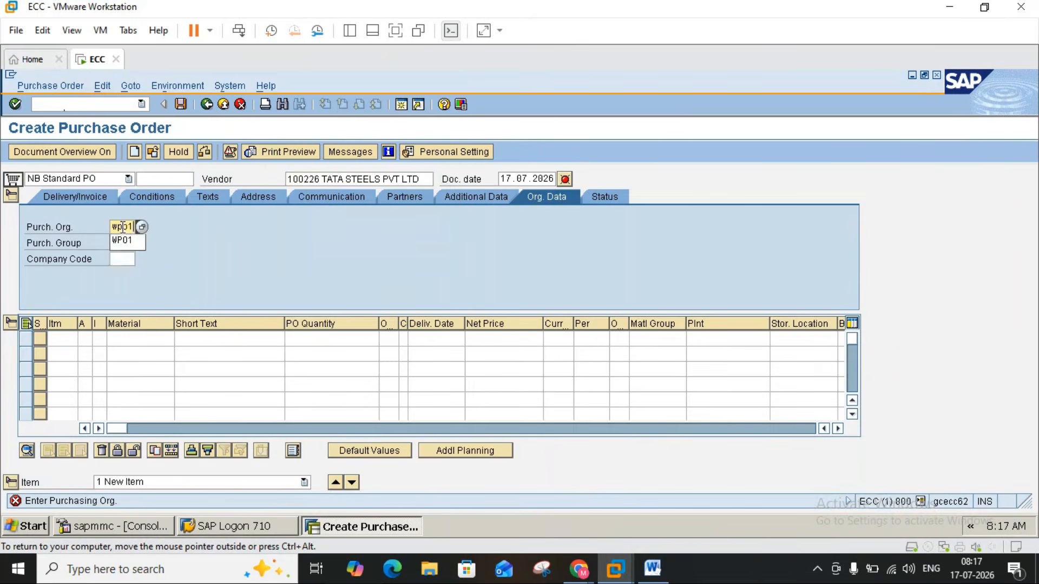
click(123, 239)
click(123, 239)
text(000)
key(Return)
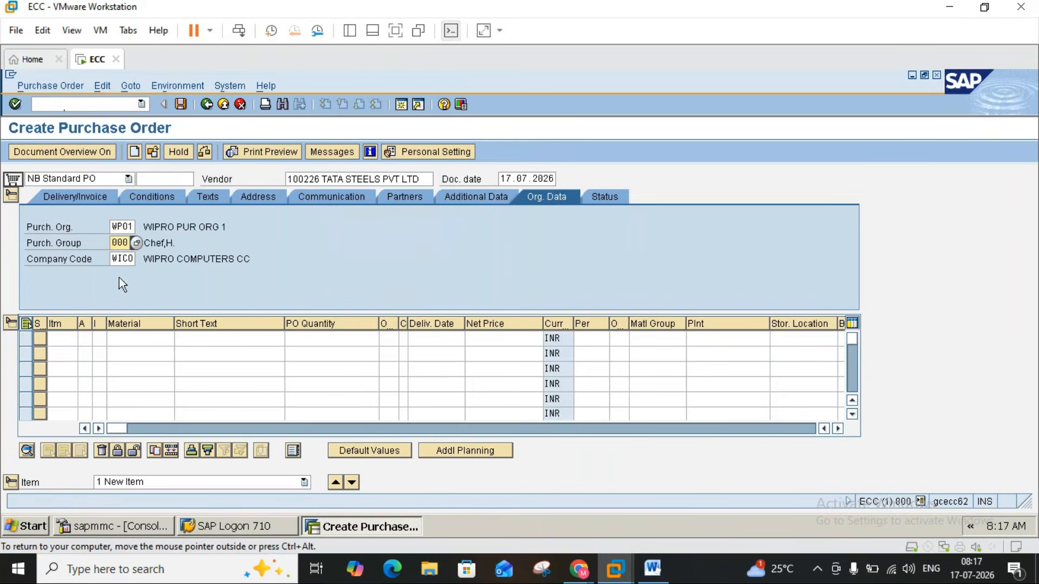
click(117, 260)
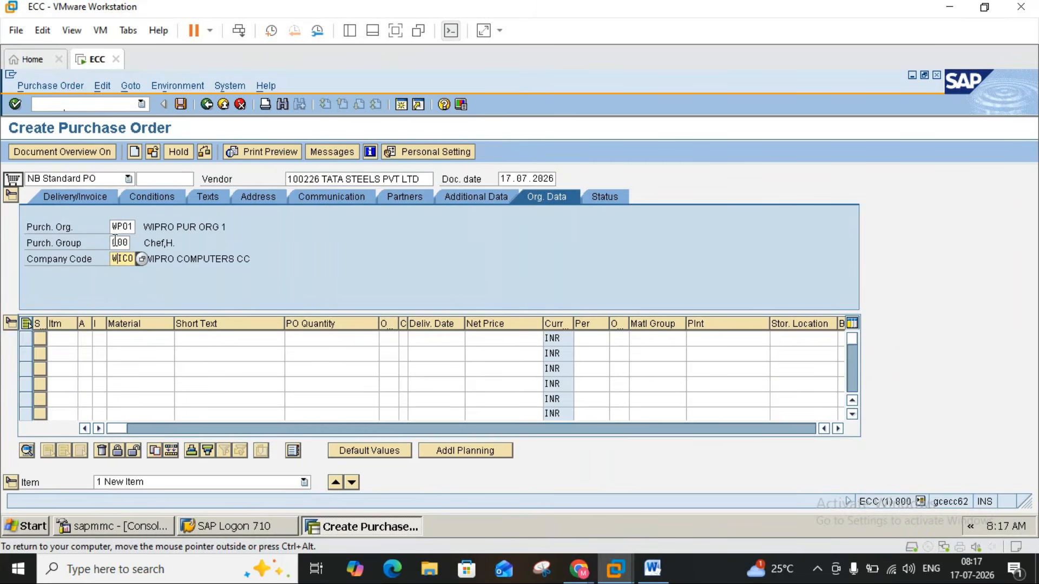
- Enter order item 10 with material 1448, quantity 100, net price 100, plant WCP1 and storage location WIPRO S LOC 1
click(125, 339)
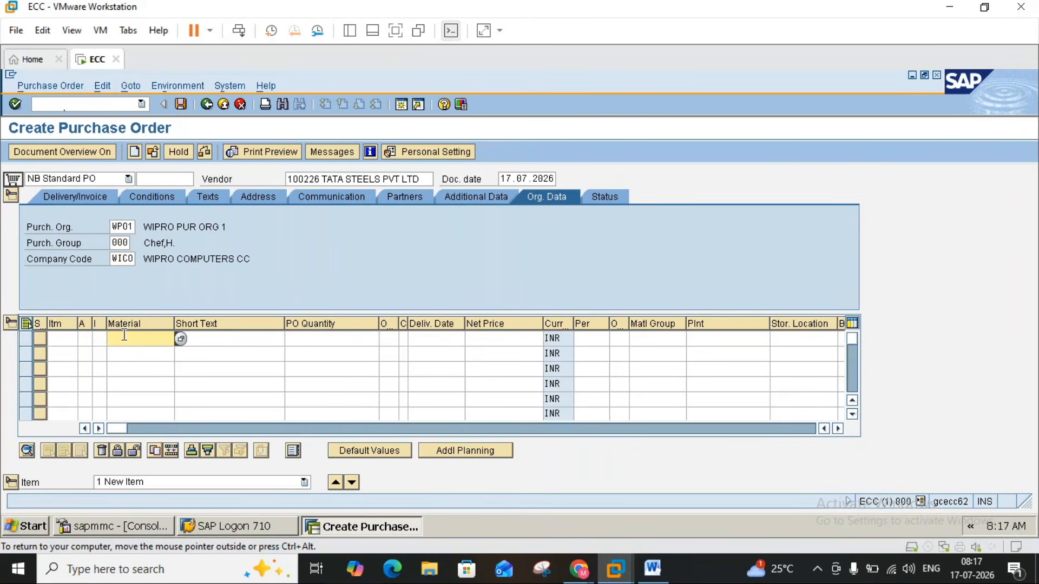
key(space)
double_click(124, 354)
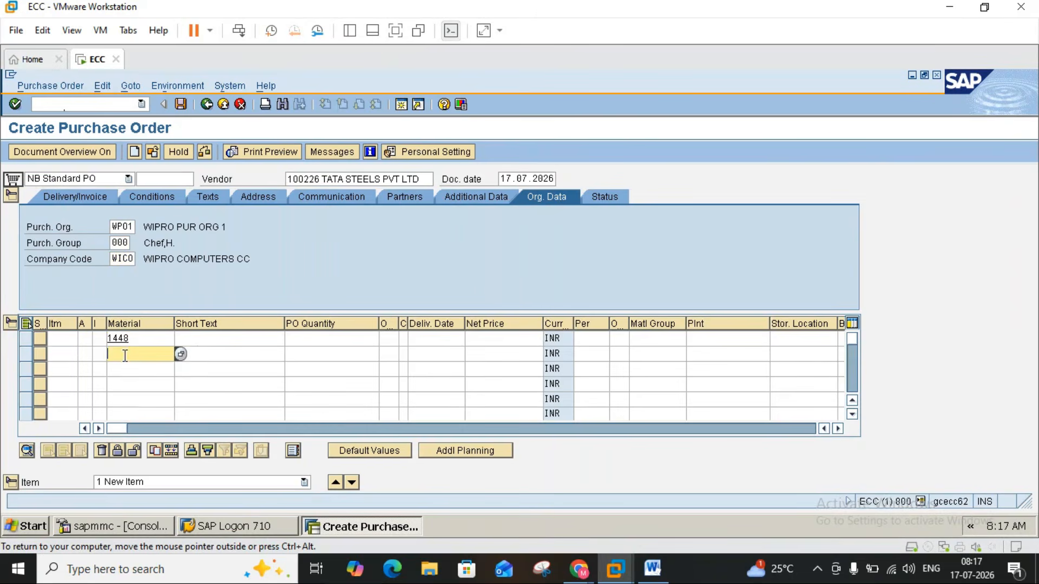
click(312, 339)
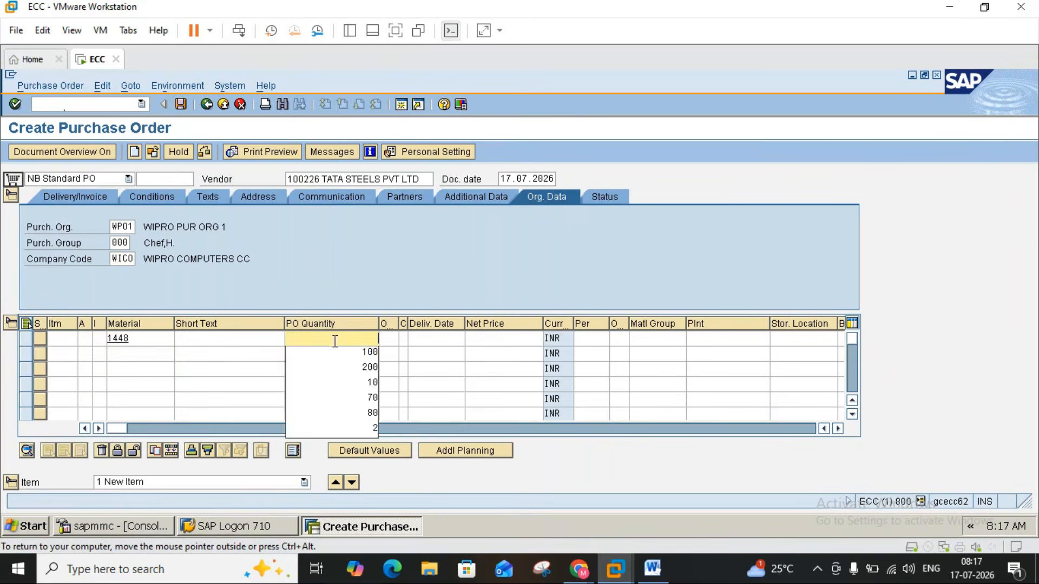
click(352, 352)
click(482, 344)
click(496, 356)
click(703, 341)
click(708, 352)
click(802, 341)
click(798, 353)
key(Return)
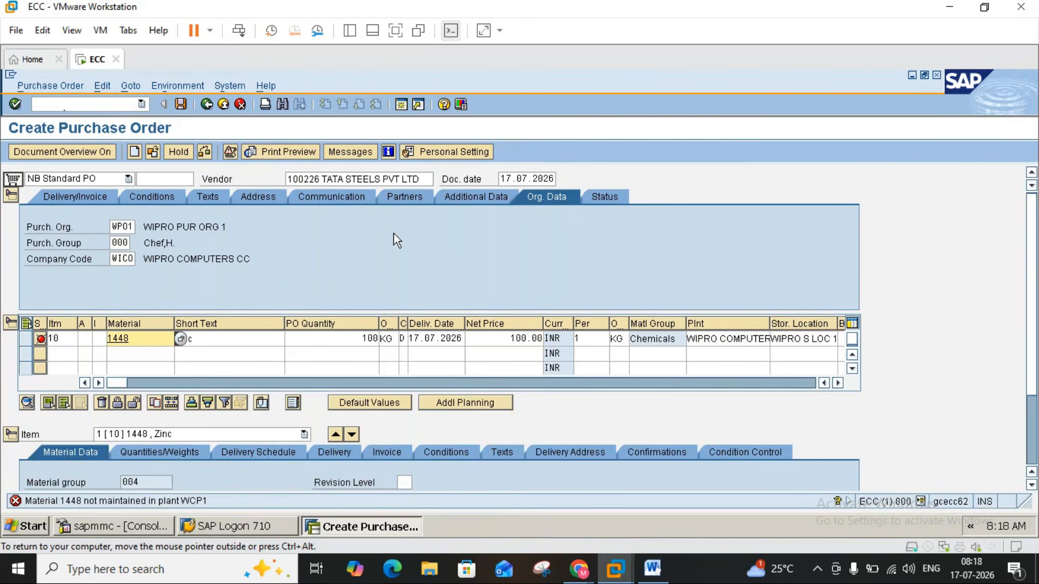
- Search the materials of plant wcp1, replace the item's material with 1455 Glass and accept the entry
click(181, 339)
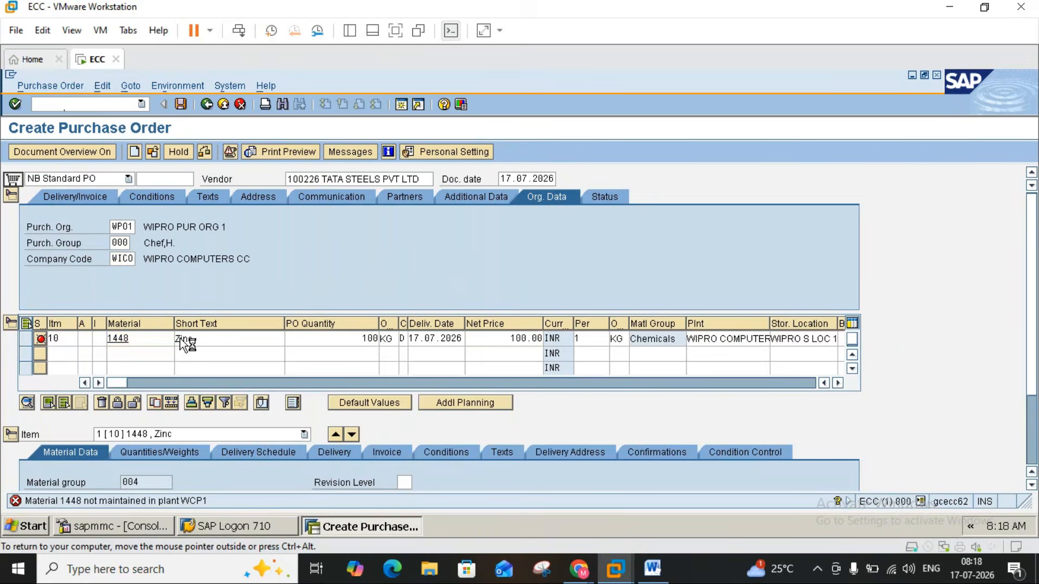
click(211, 272)
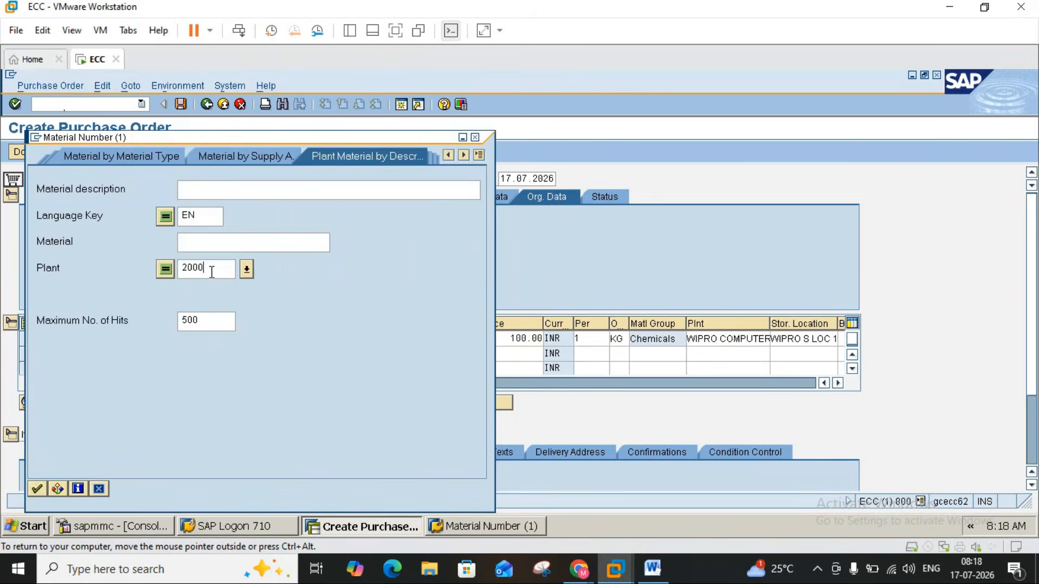
key(BackSpace)
key(BackSpace)
key(BackSpace)
key(BackSpace)
text(wcp1)
key(Return)
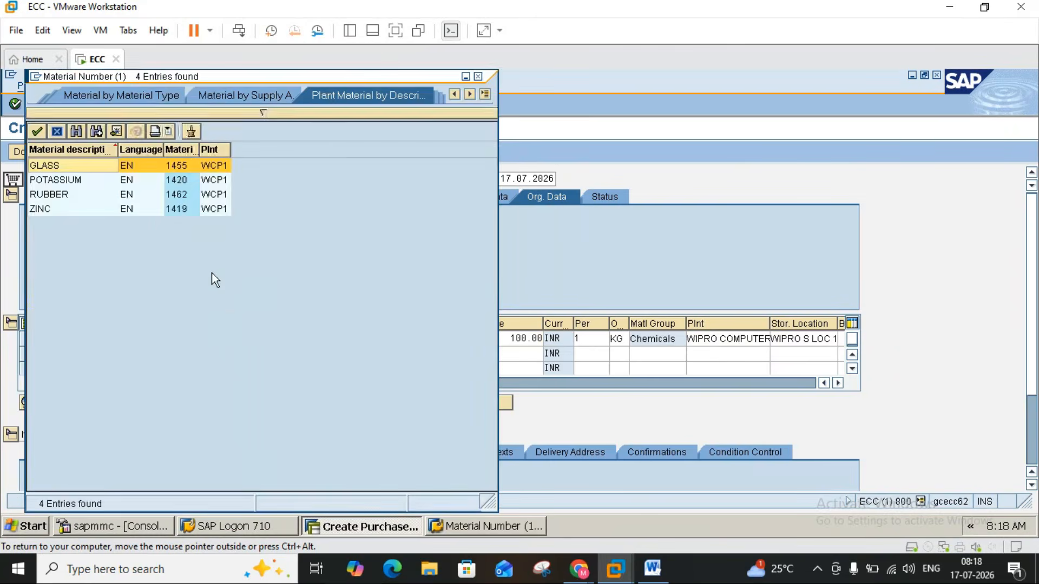
double_click(55, 165)
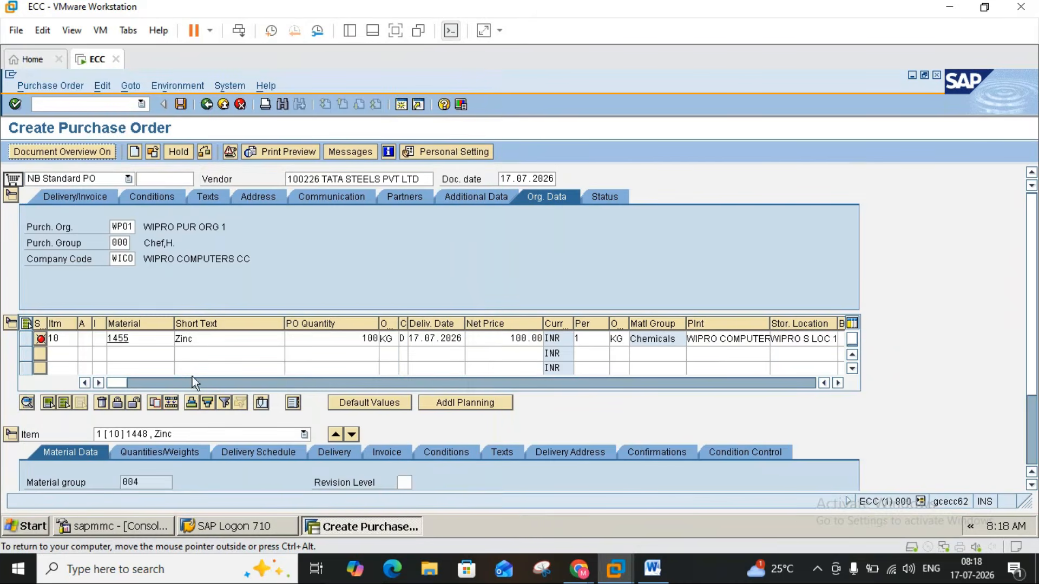
key(Return)
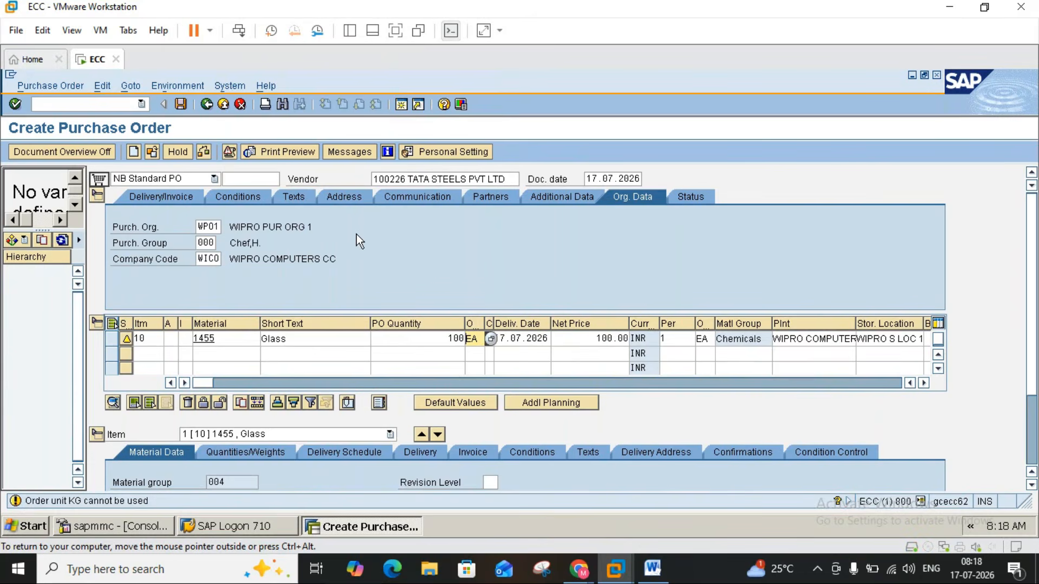
key(Return)
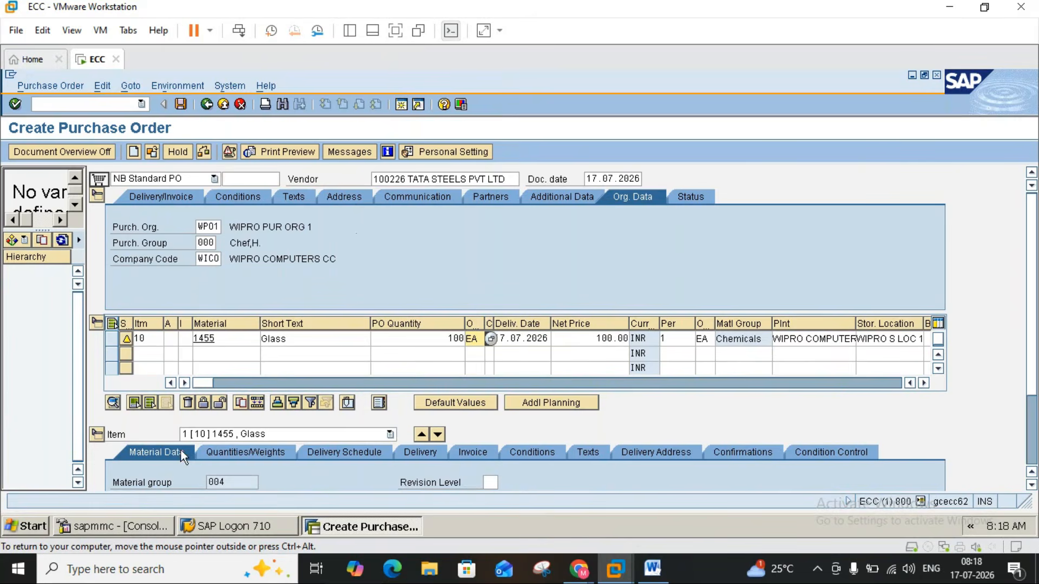
- Examine the Glass item's material data, including the batch, EAN/UPC and InfoUpdate fields
click(1033, 486)
click(1033, 486)
click(1032, 485)
click(1032, 486)
click(1032, 485)
click(1032, 485)
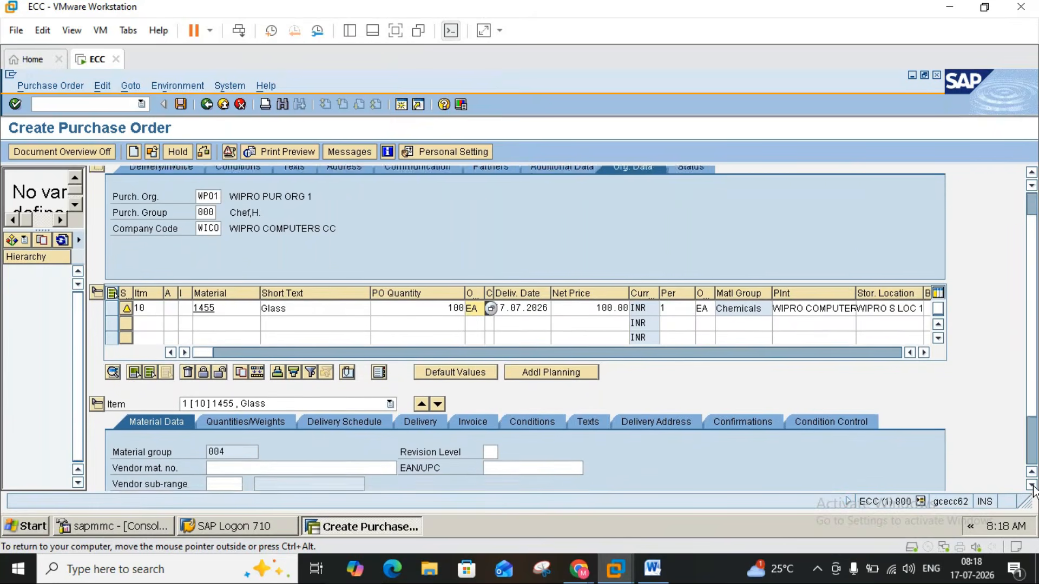
click(1032, 485)
click(1032, 486)
click(1032, 485)
click(1032, 486)
click(1033, 485)
click(1032, 485)
click(1032, 485)
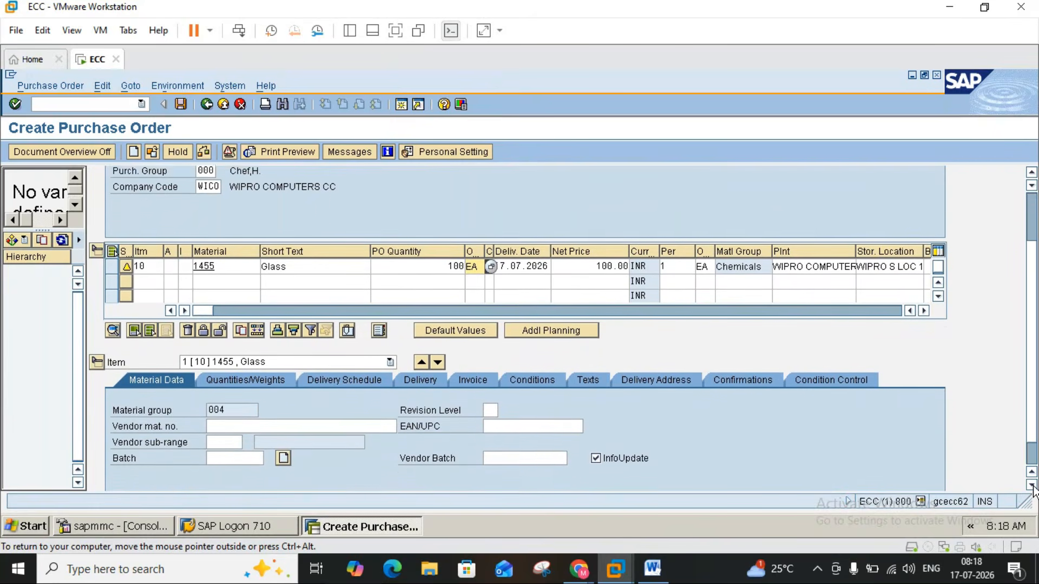
click(1033, 485)
click(1033, 485)
click(1032, 485)
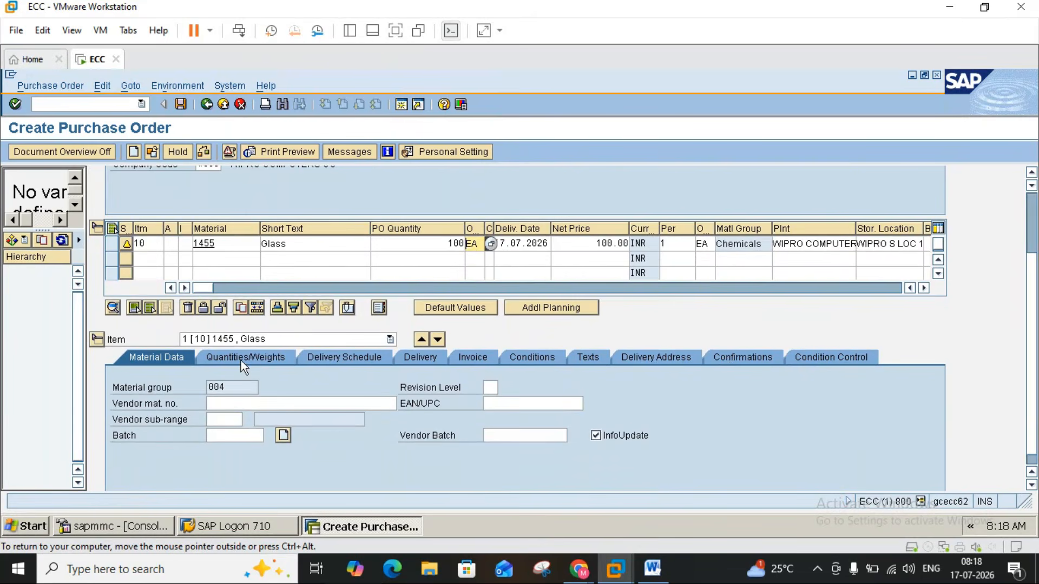
click(229, 436)
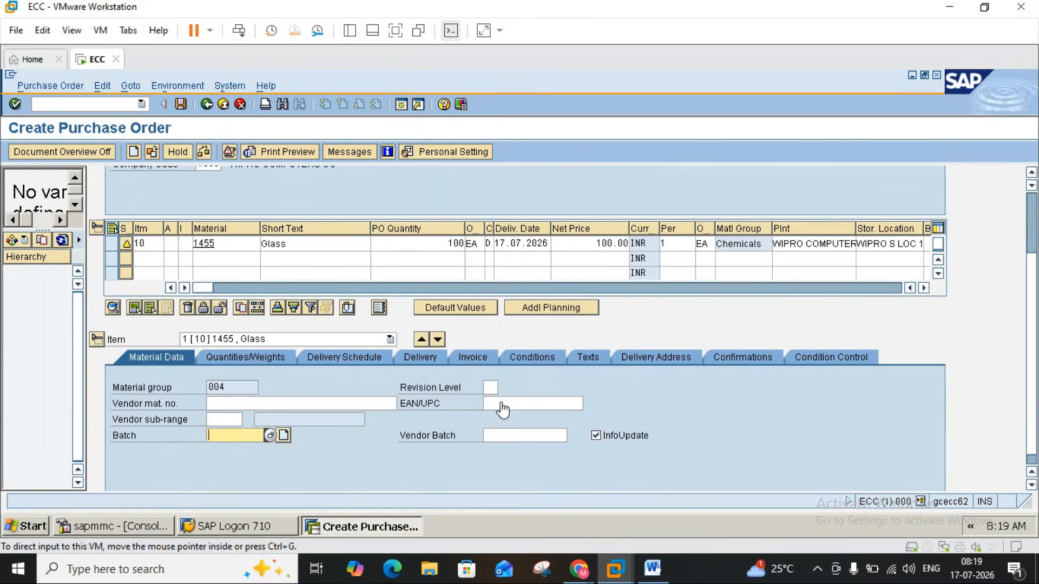
click(500, 401)
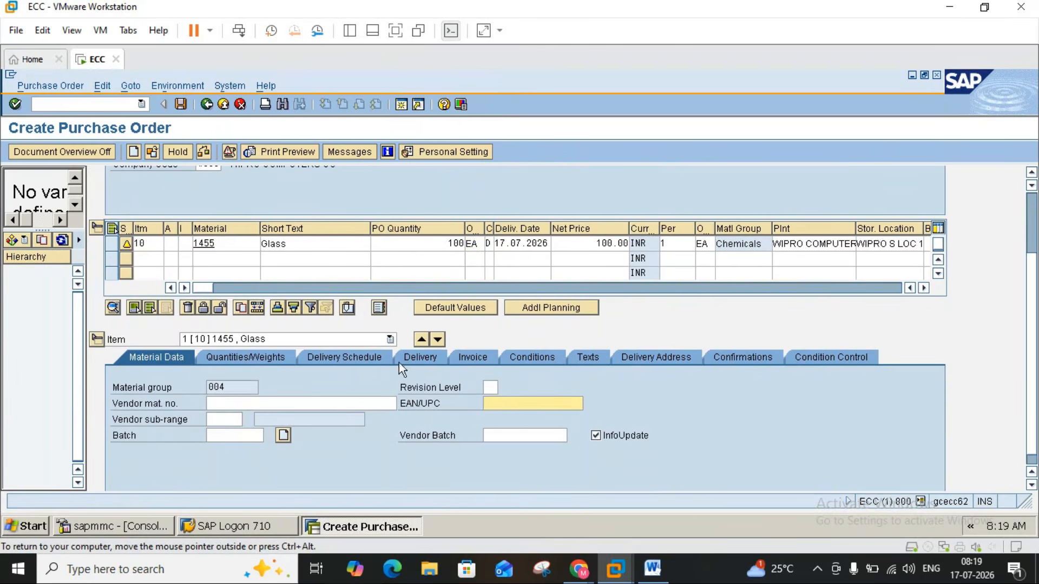
- Display the master record of material 1455 from the order item and examine its purchasing data
double_click(209, 244)
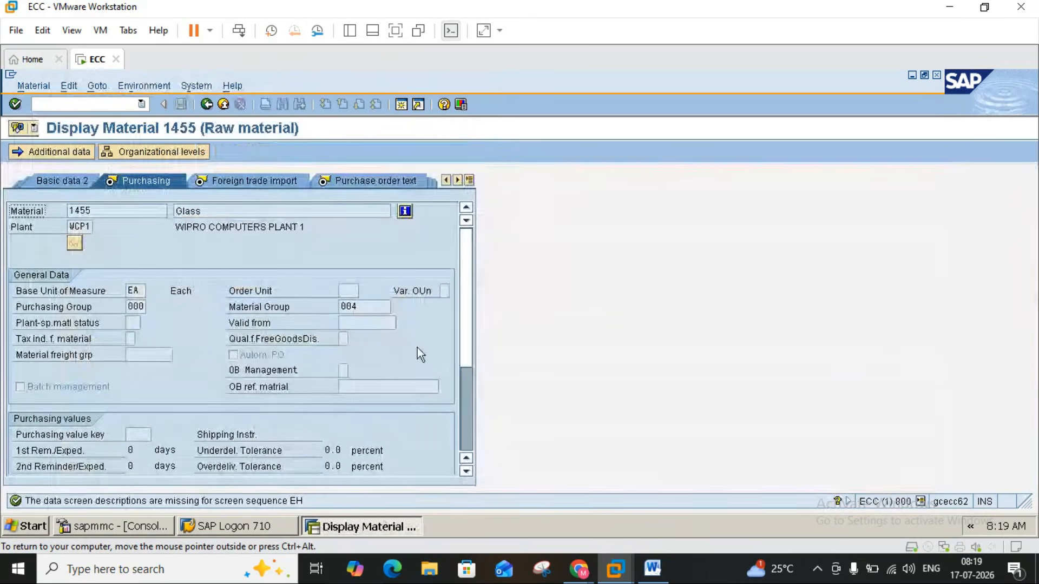
click(468, 472)
click(469, 472)
click(468, 472)
click(468, 472)
click(469, 472)
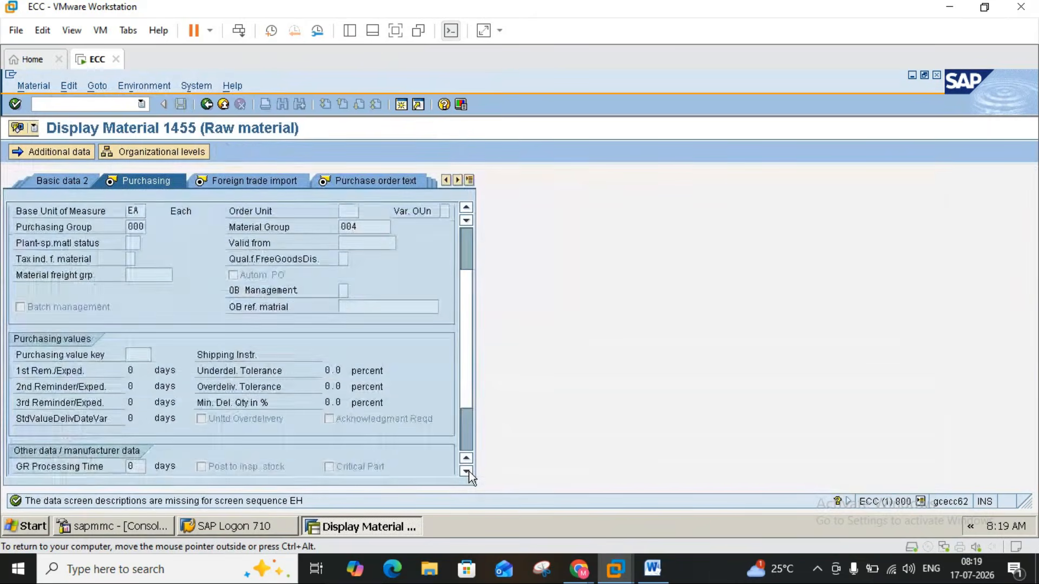
click(469, 473)
click(468, 472)
click(468, 473)
click(469, 473)
click(469, 473)
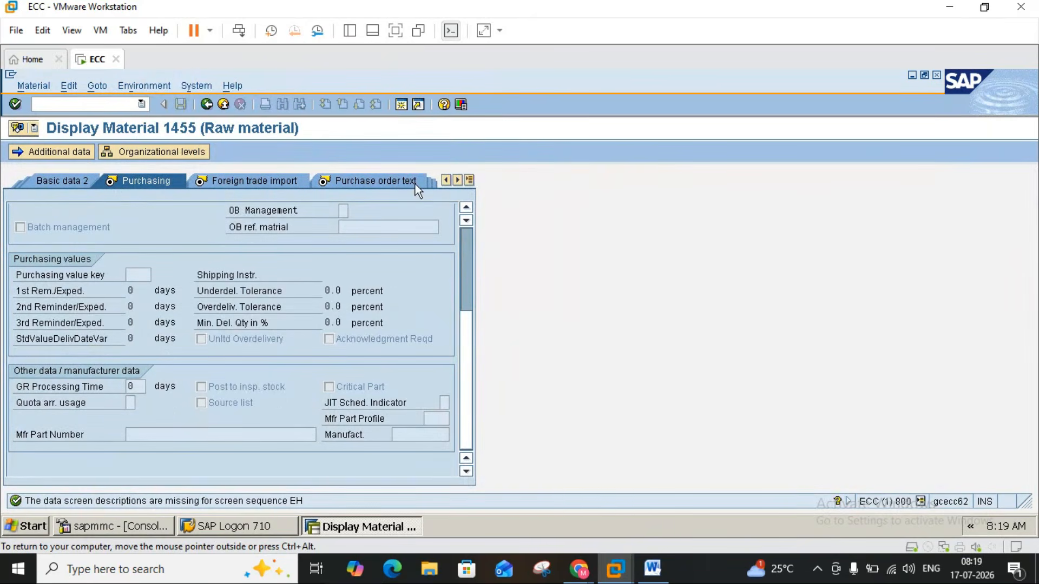
- Examine the EAN/UPC field in the material's Basic data 1 view and return to the purchase order
click(469, 180)
click(493, 198)
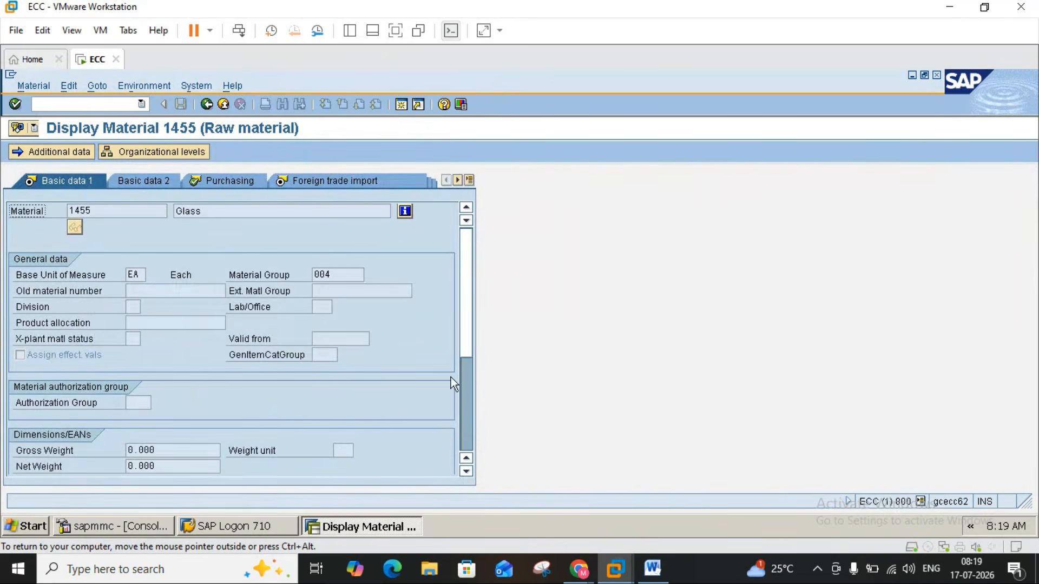
click(462, 472)
click(462, 471)
click(462, 471)
click(462, 470)
click(462, 470)
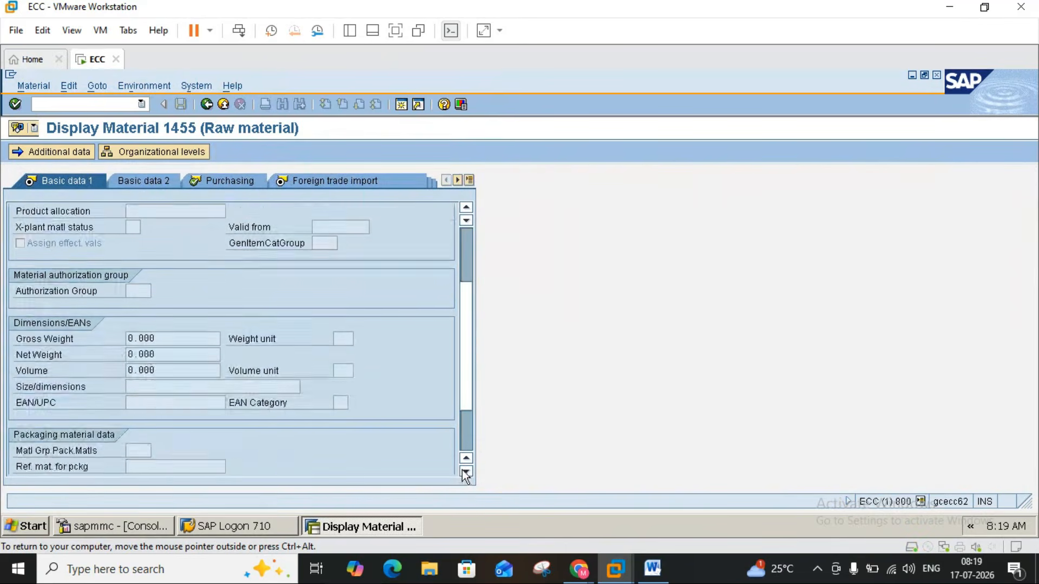
click(462, 469)
click(462, 470)
click(462, 470)
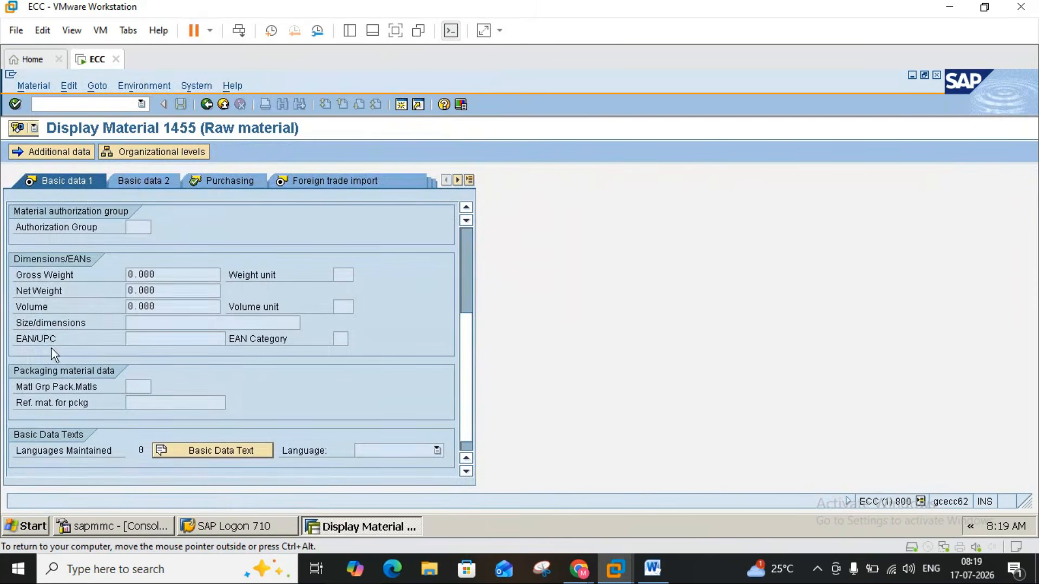
click(139, 338)
click(214, 104)
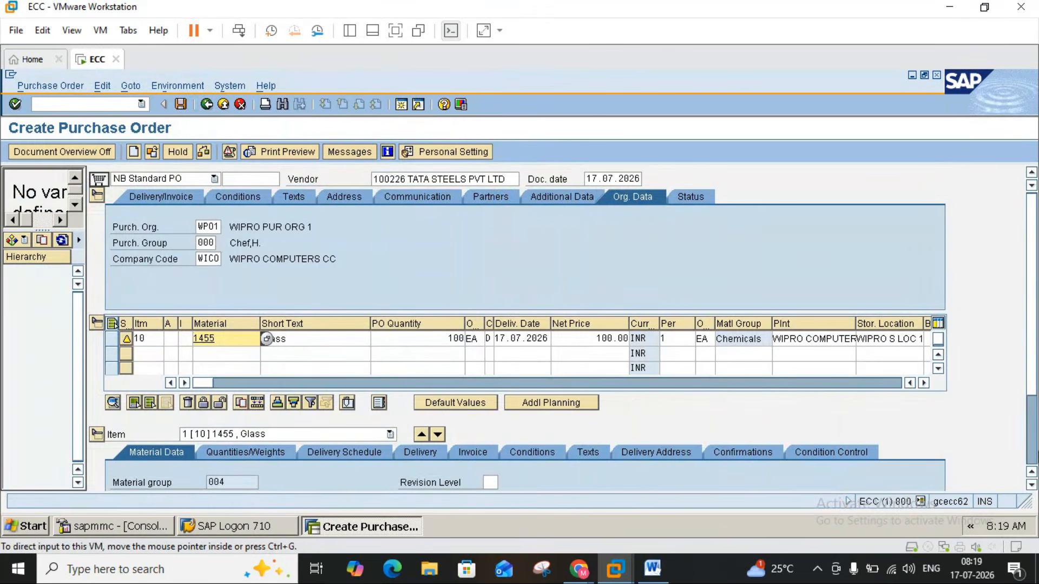
- Review the Glass item's material data again and check the item data notes in Word before returning to the order
click(1031, 485)
click(1031, 485)
click(1031, 485)
click(1031, 485)
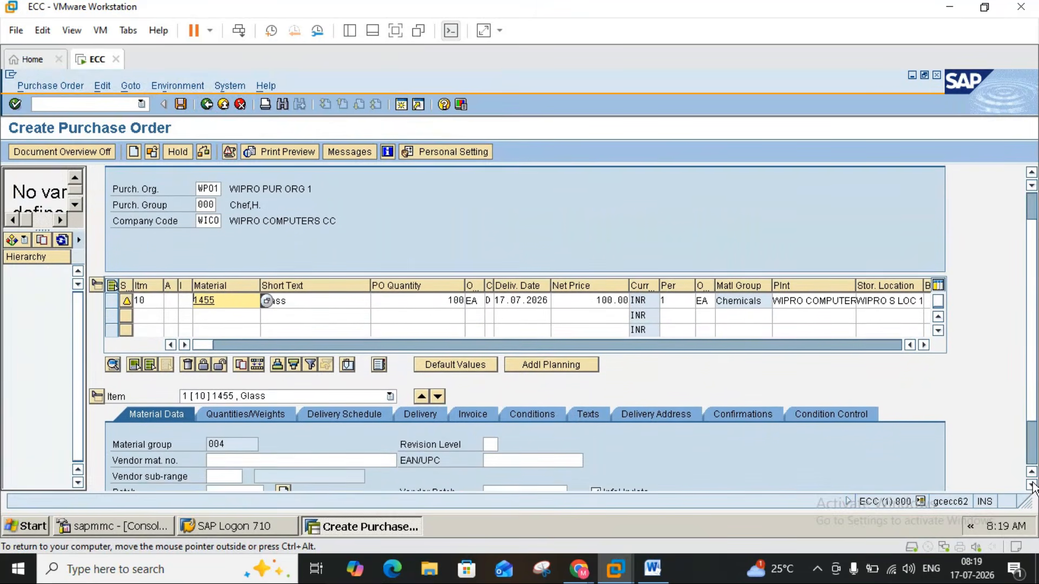
click(1031, 485)
click(1031, 485)
click(1031, 484)
click(1031, 485)
click(1031, 484)
click(1031, 485)
click(1031, 485)
click(1031, 485)
click(1031, 485)
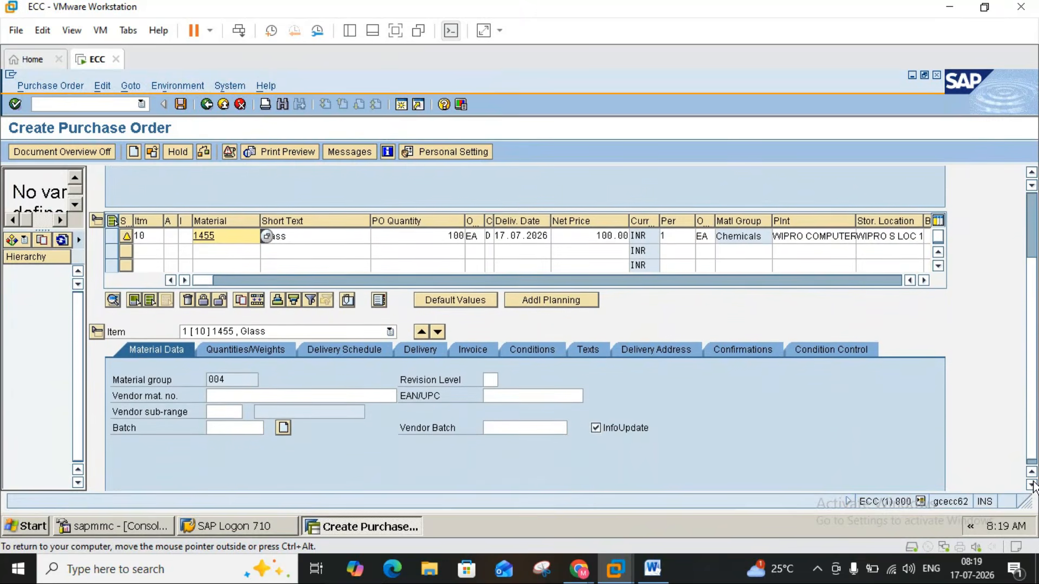
click(1031, 485)
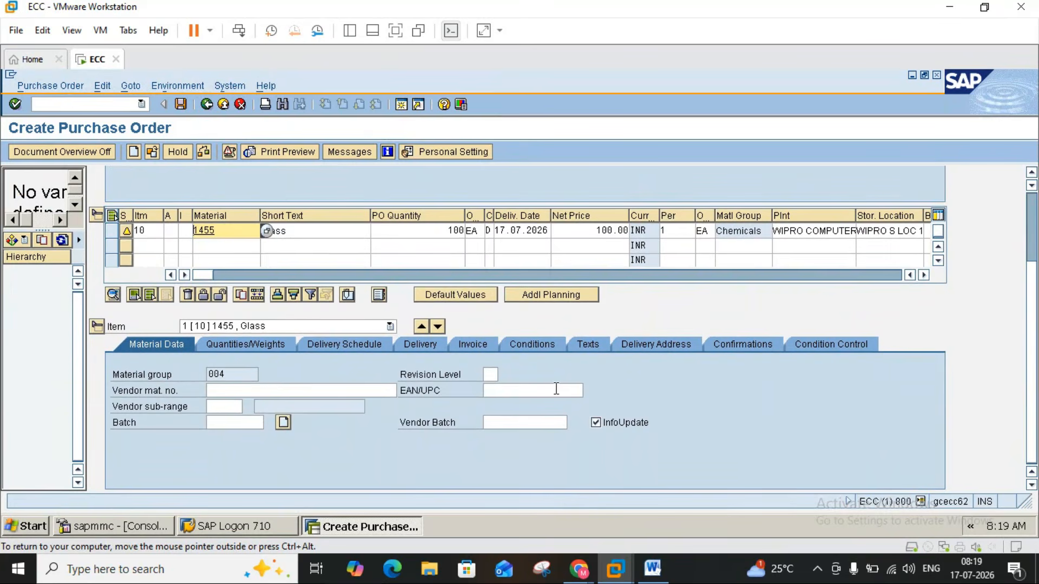
click(653, 569)
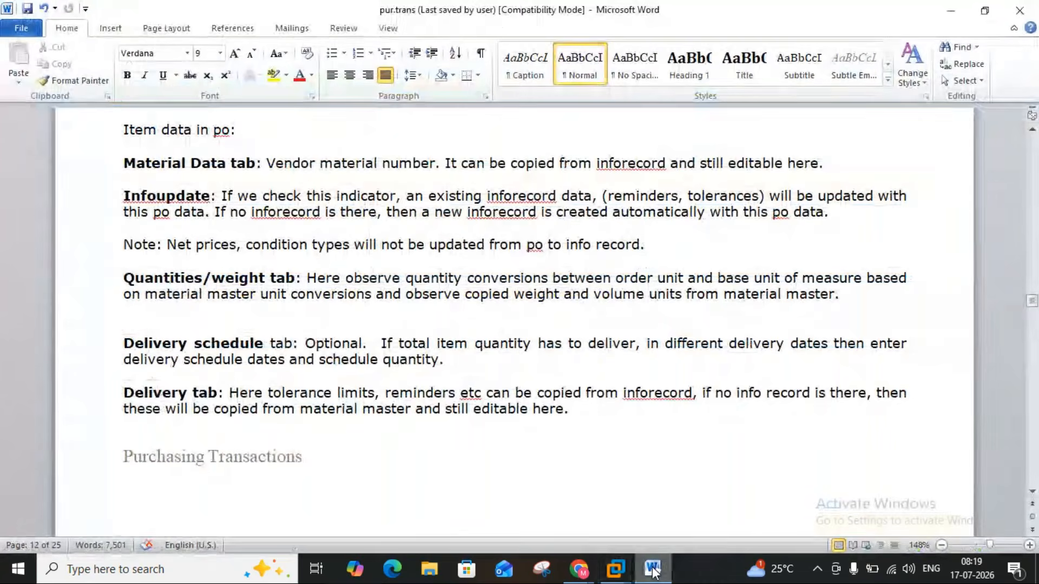
key(alt+Tab)
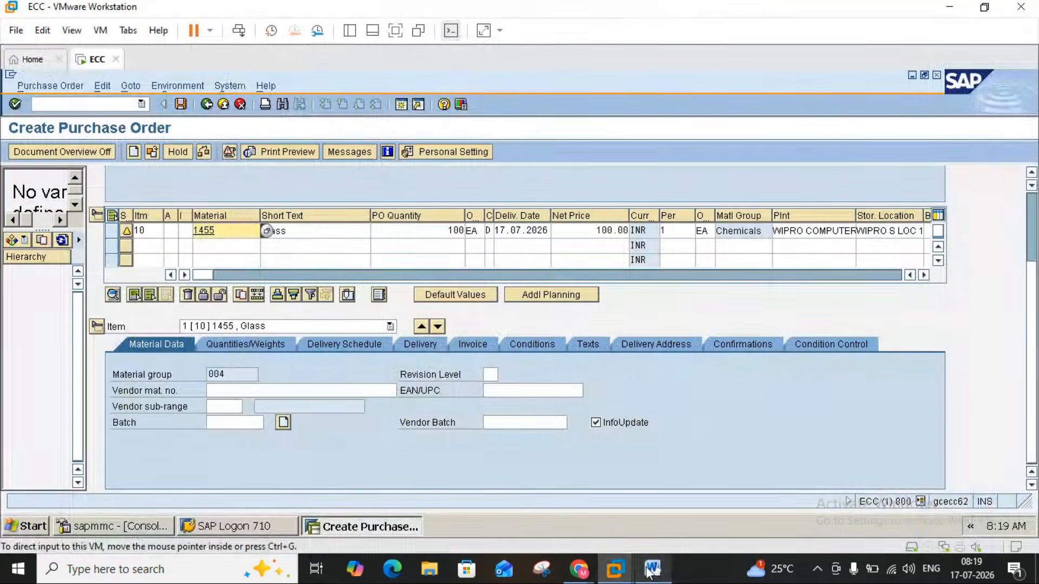
- Examine the Glass item's quantities and weights, consulting the Word notes on unit conversions, weight and volume
click(243, 344)
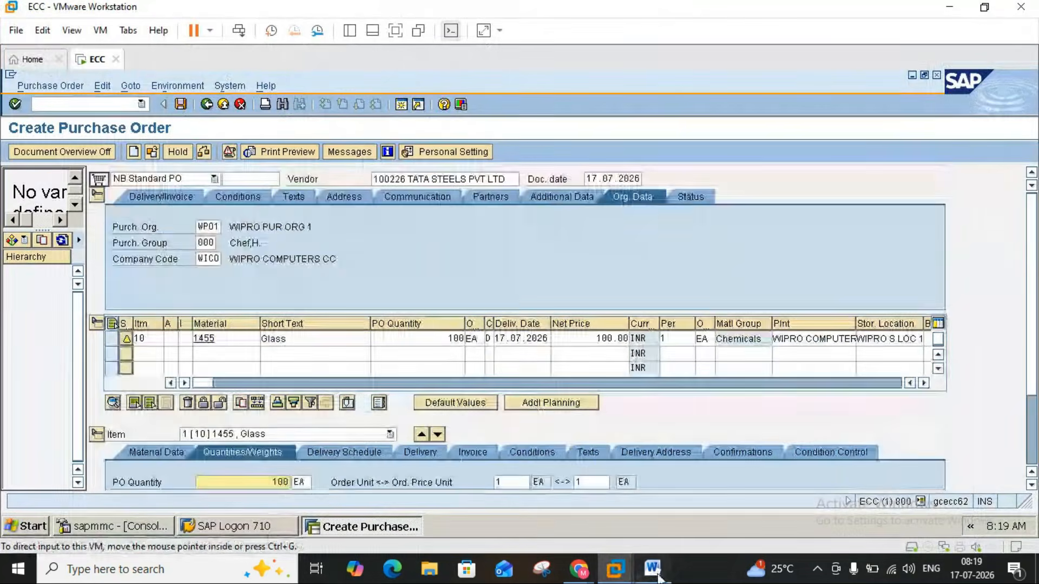
click(655, 571)
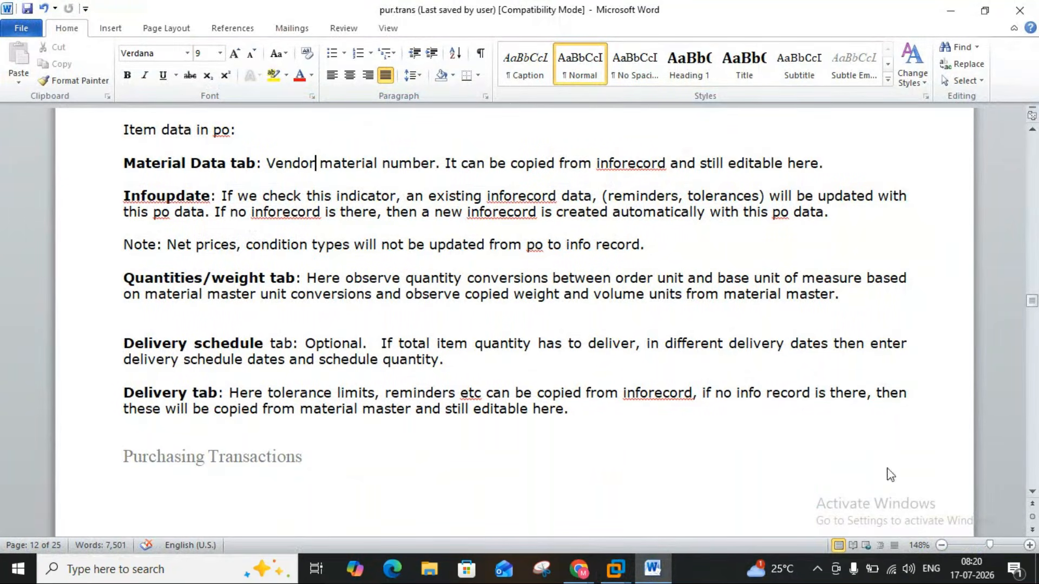
click(656, 574)
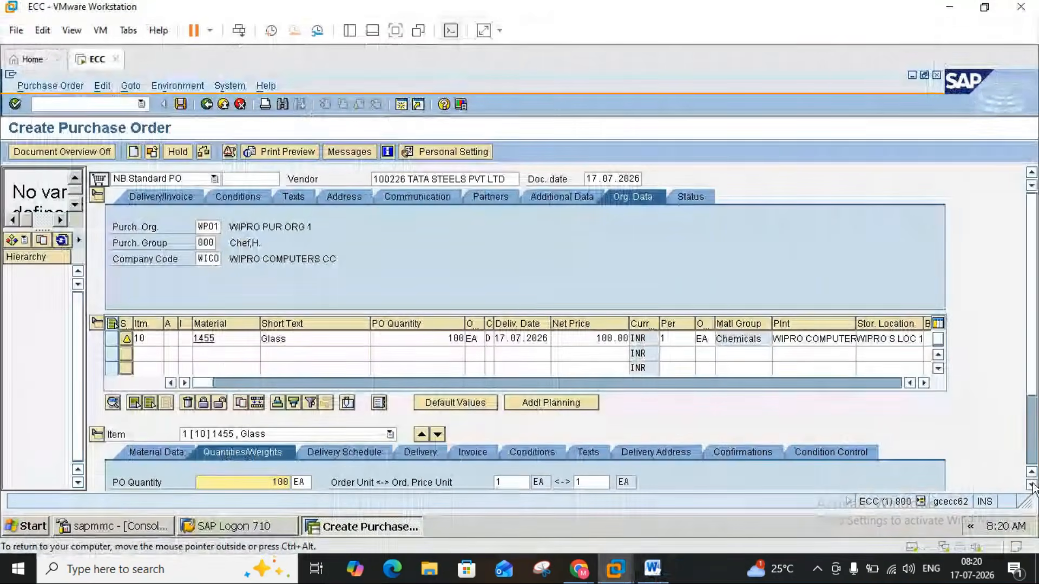
click(1031, 484)
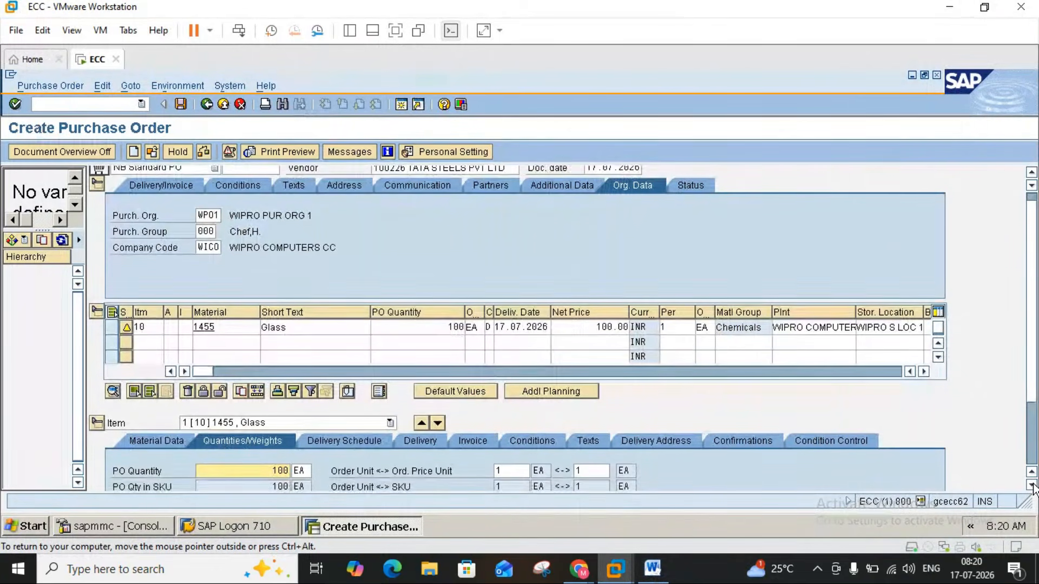
click(1031, 484)
click(1031, 484)
click(1031, 484)
click(1031, 484)
click(1031, 484)
click(1031, 484)
click(1031, 484)
click(1032, 485)
click(1031, 484)
click(1031, 484)
click(1032, 484)
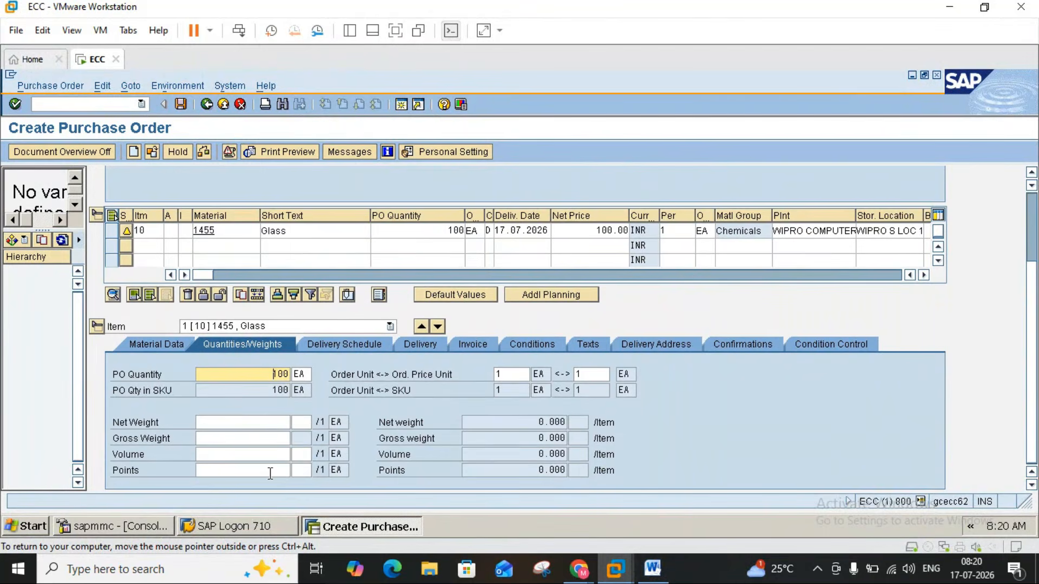
- Examine the gross weight, net weight and volume fields in material 1455's Basic data 1 view, then return to the purchase order
double_click(205, 229)
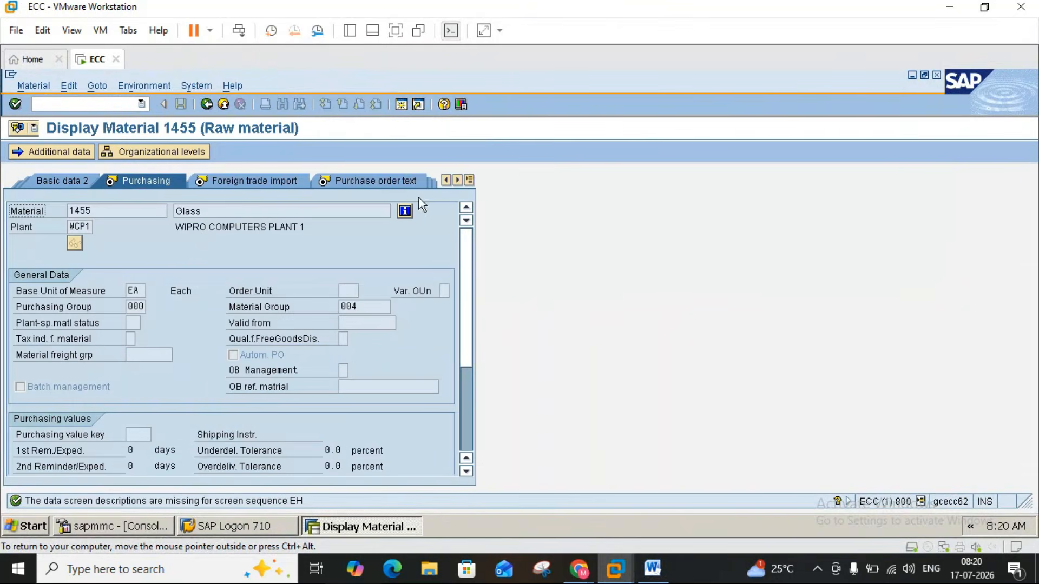
click(469, 181)
click(488, 198)
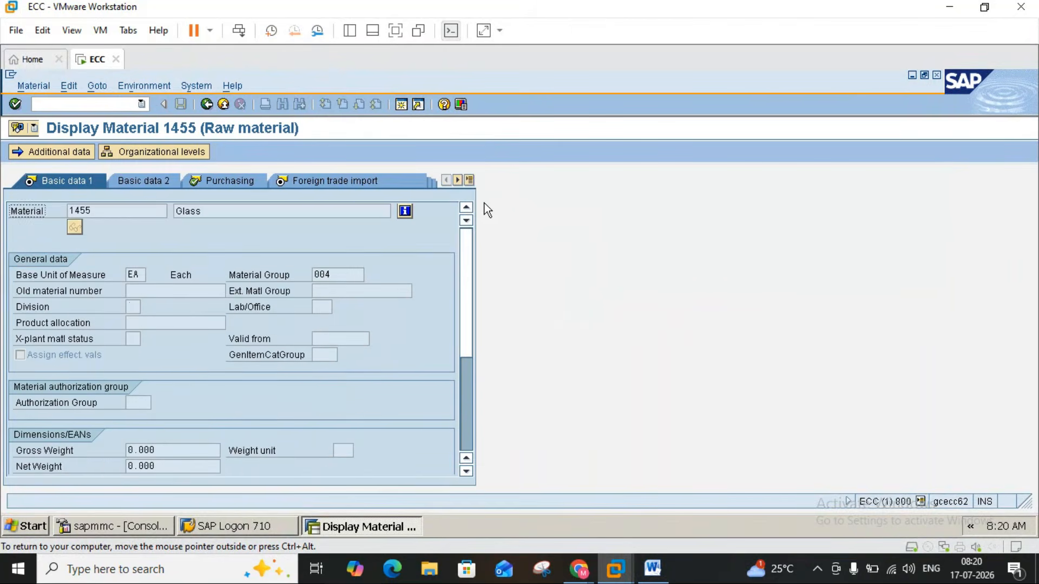
scroll(469, 472, down, 4)
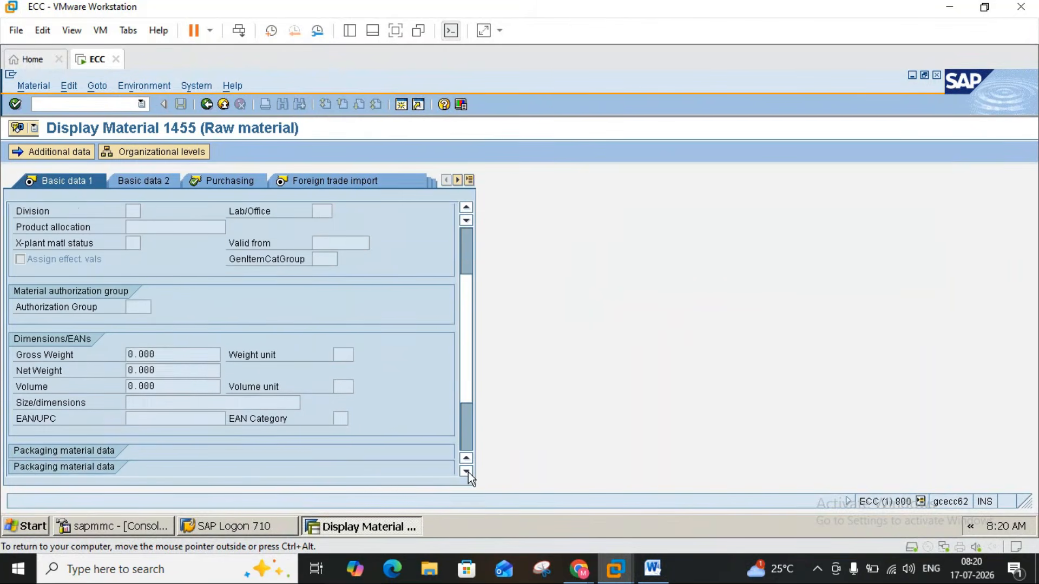
double_click(150, 260)
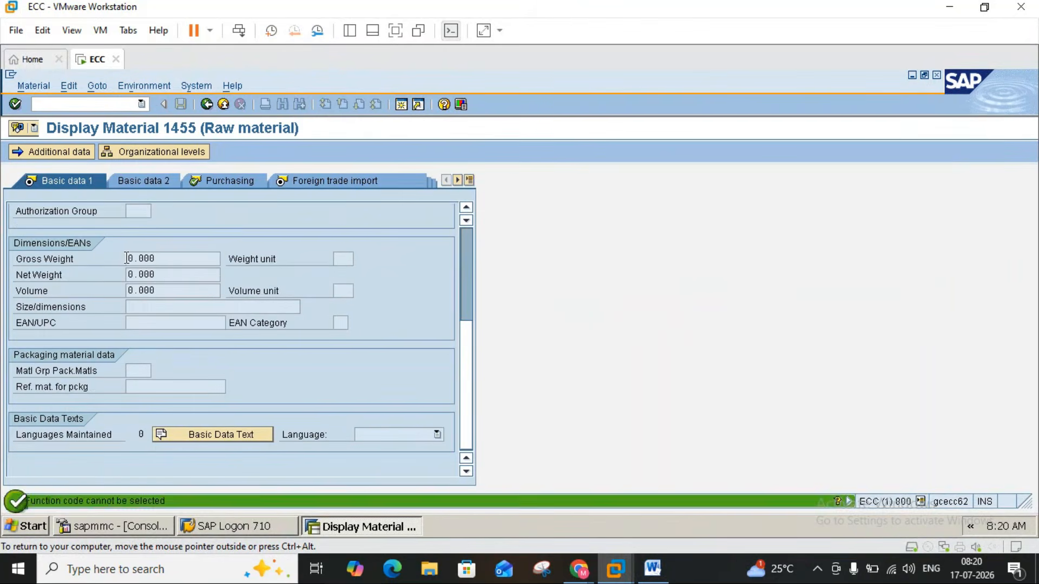
click(152, 291)
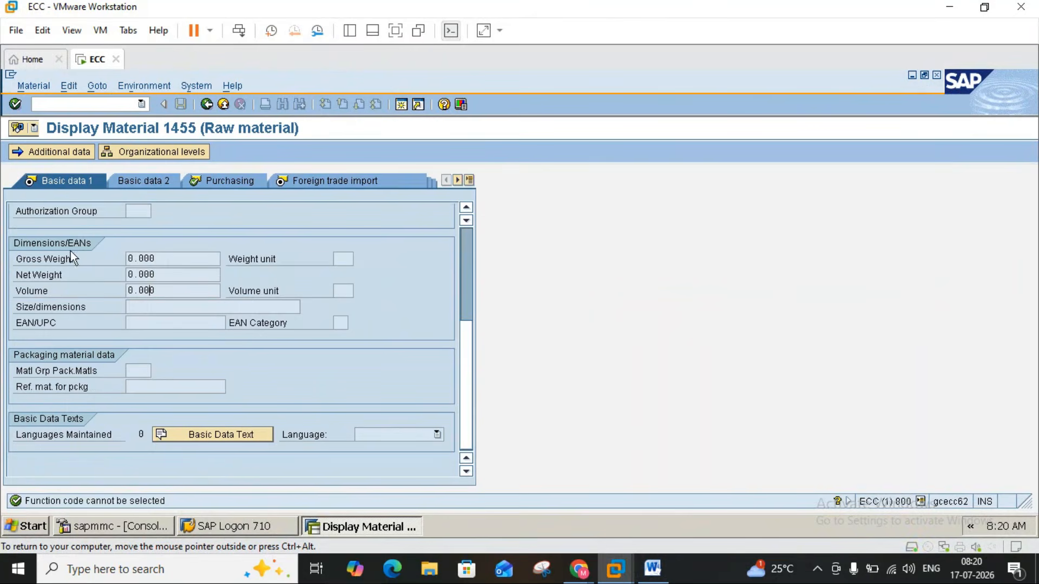
click(46, 275)
click(207, 104)
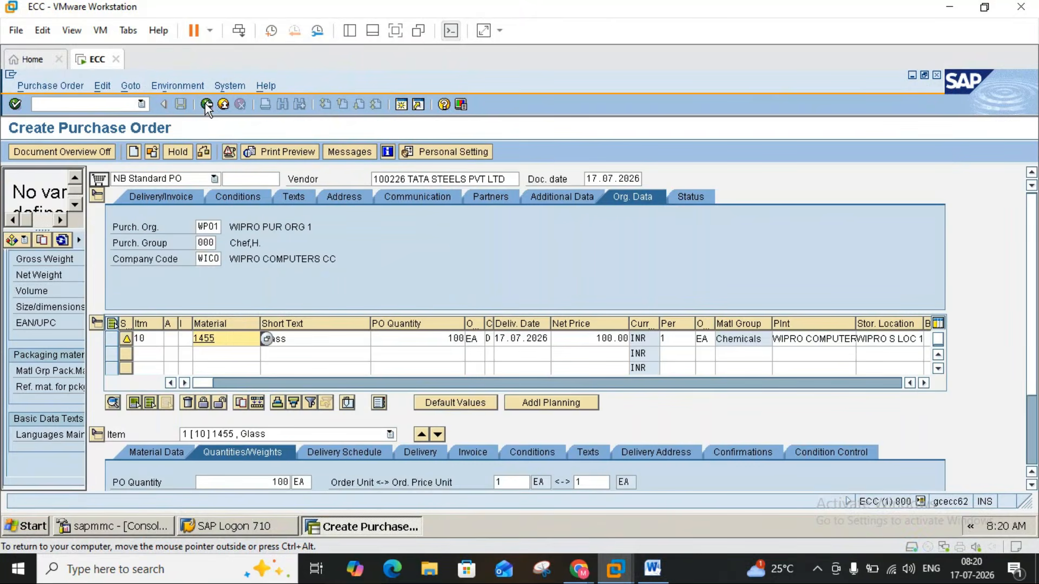
- Review the Glass item's quantities and weights again and check the delivery schedule notes in Word before returning to the order
click(1031, 485)
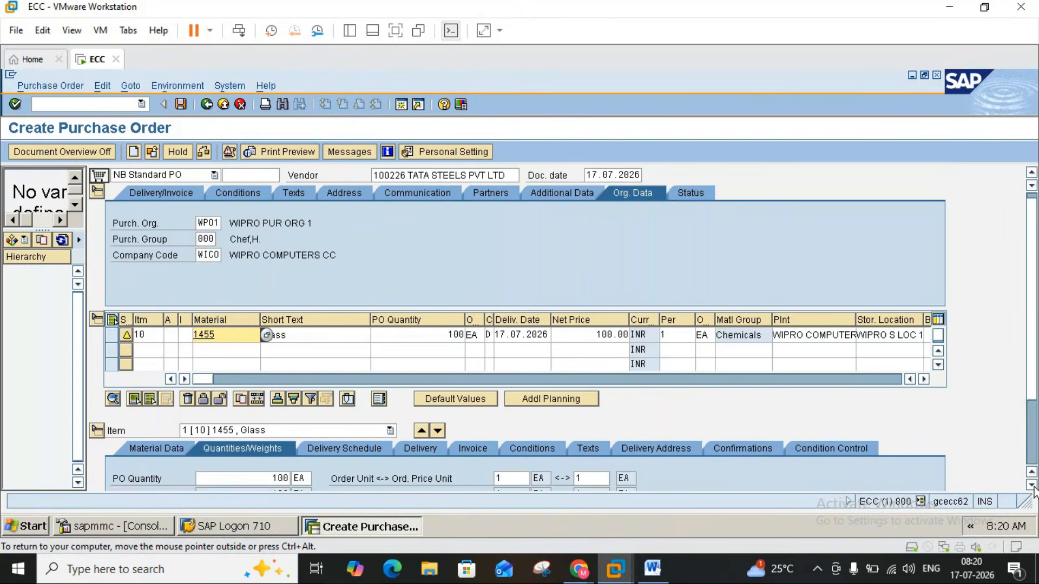
click(1031, 484)
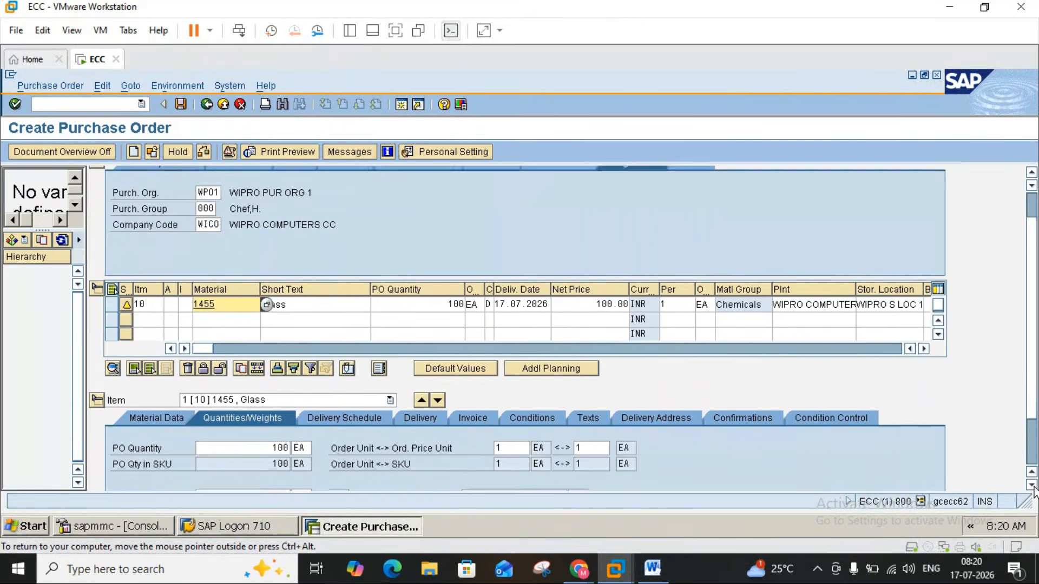
click(1031, 485)
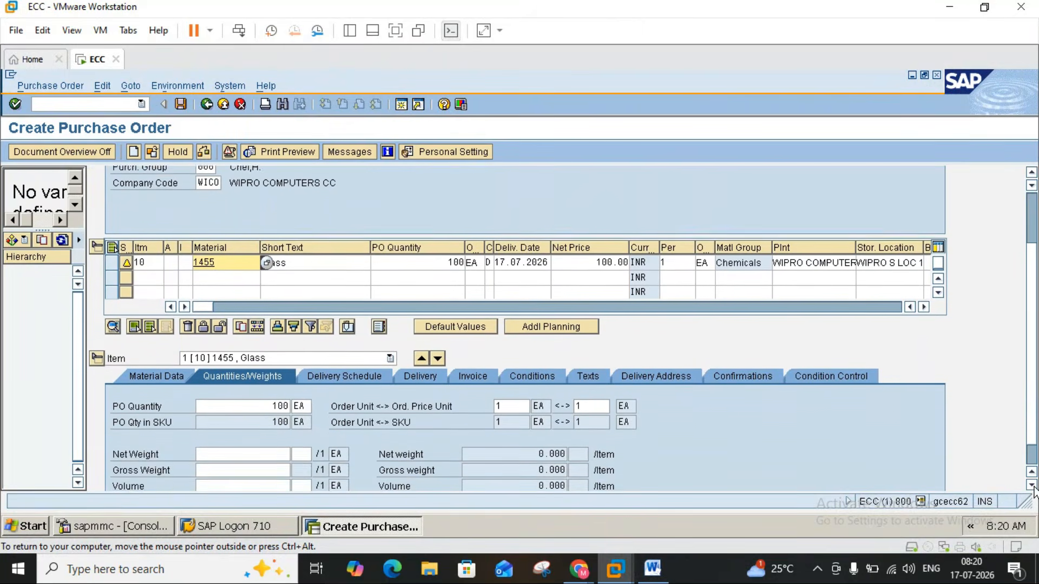
click(1031, 484)
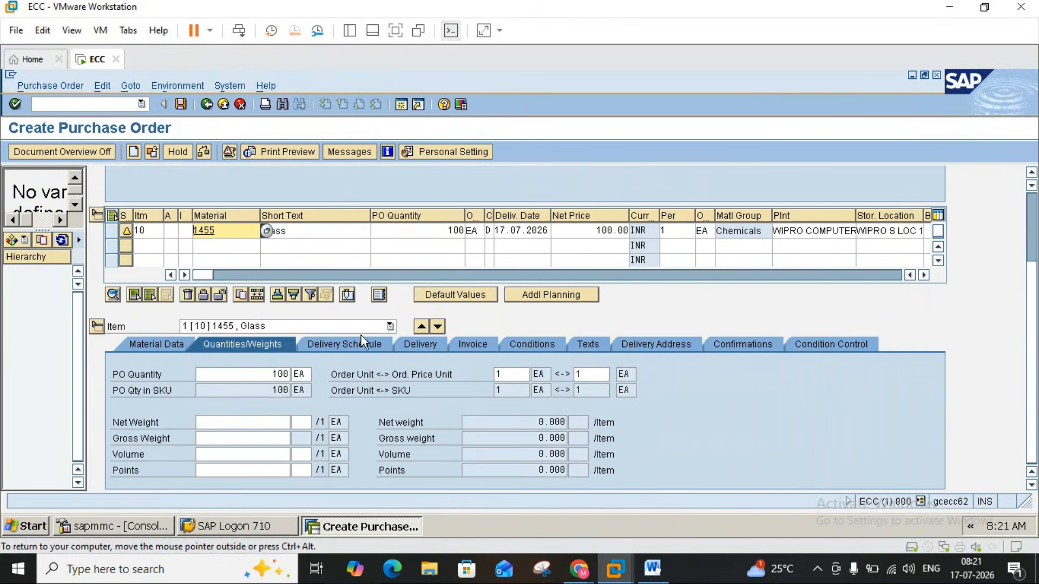
click(653, 570)
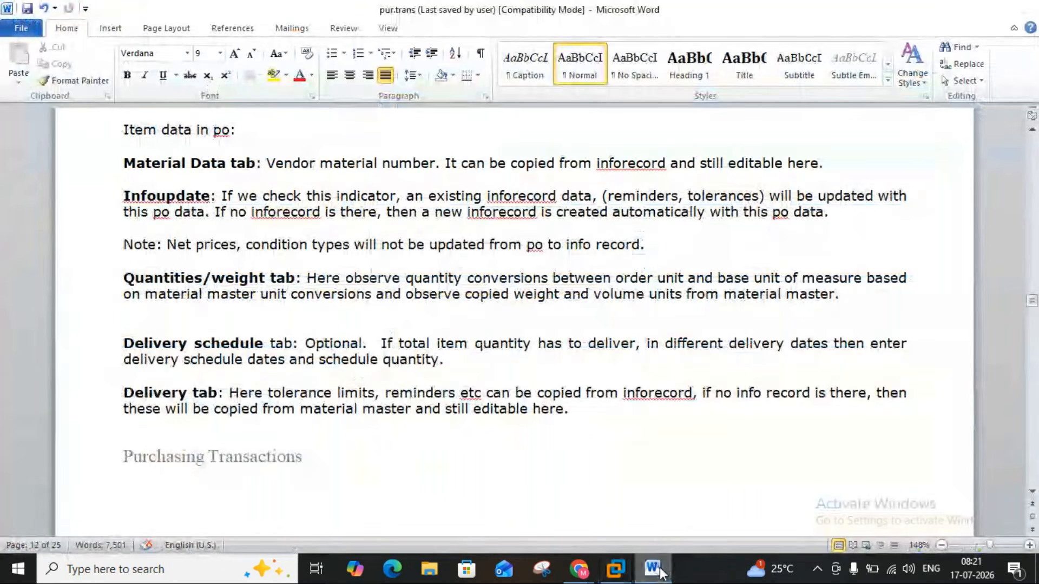
click(616, 569)
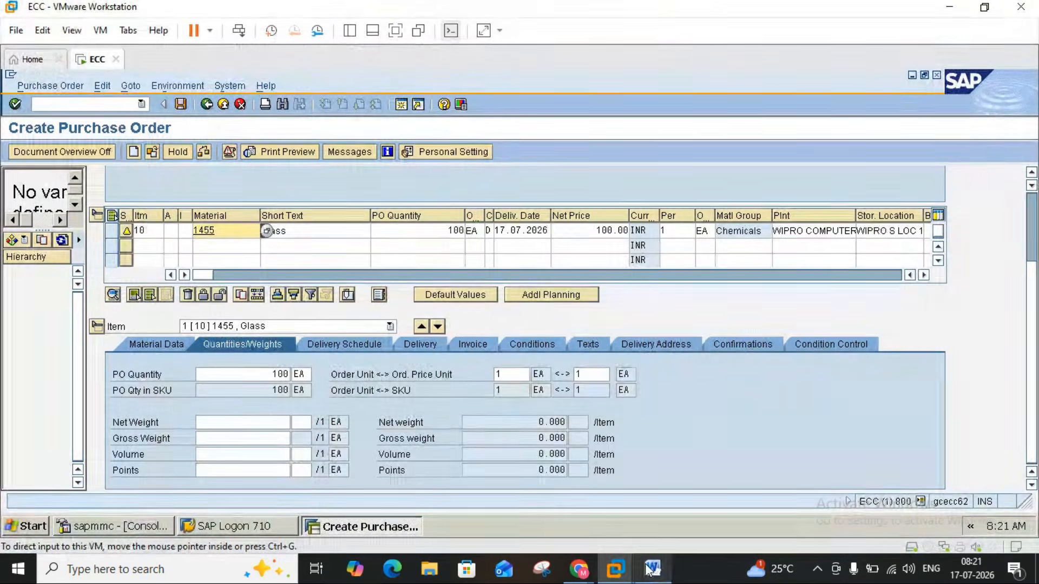
- Display the Glass item's delivery schedule, compare its date and quantity with the item line, and consult the Word notes on split deliveries
click(335, 343)
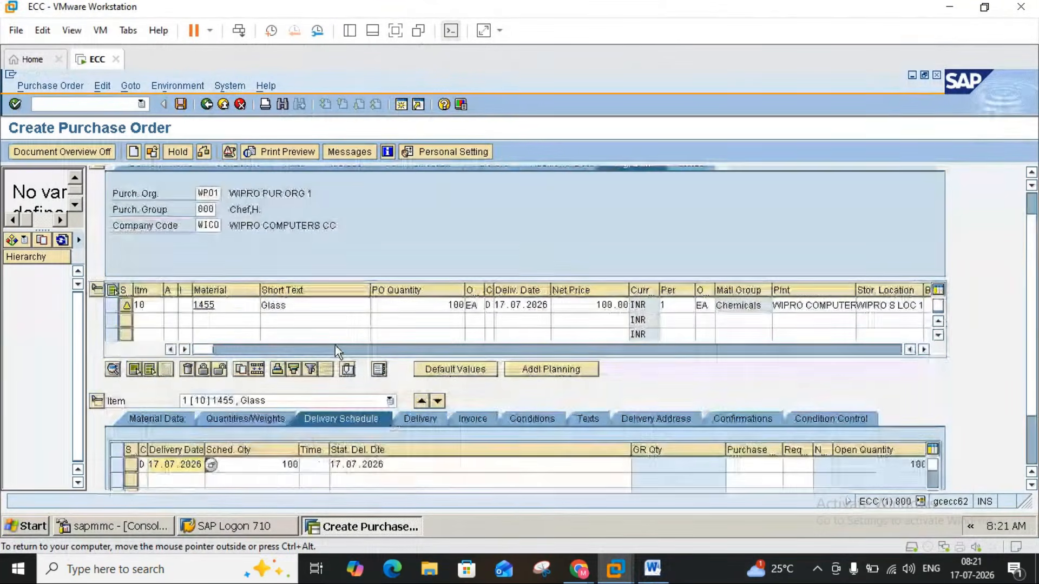
click(1031, 485)
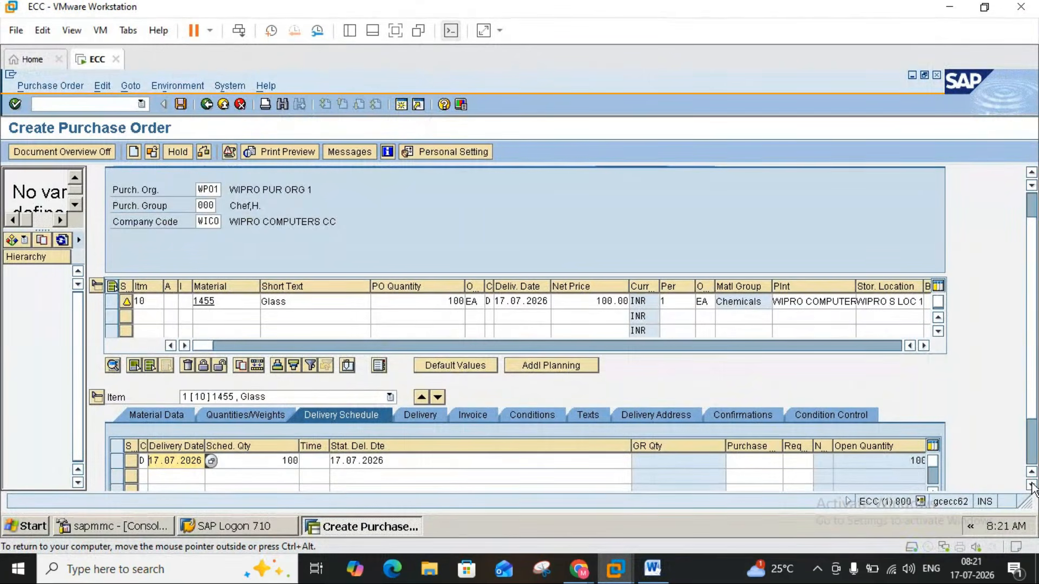
click(1031, 484)
click(1031, 485)
click(1032, 485)
click(1031, 485)
click(1031, 485)
click(1032, 485)
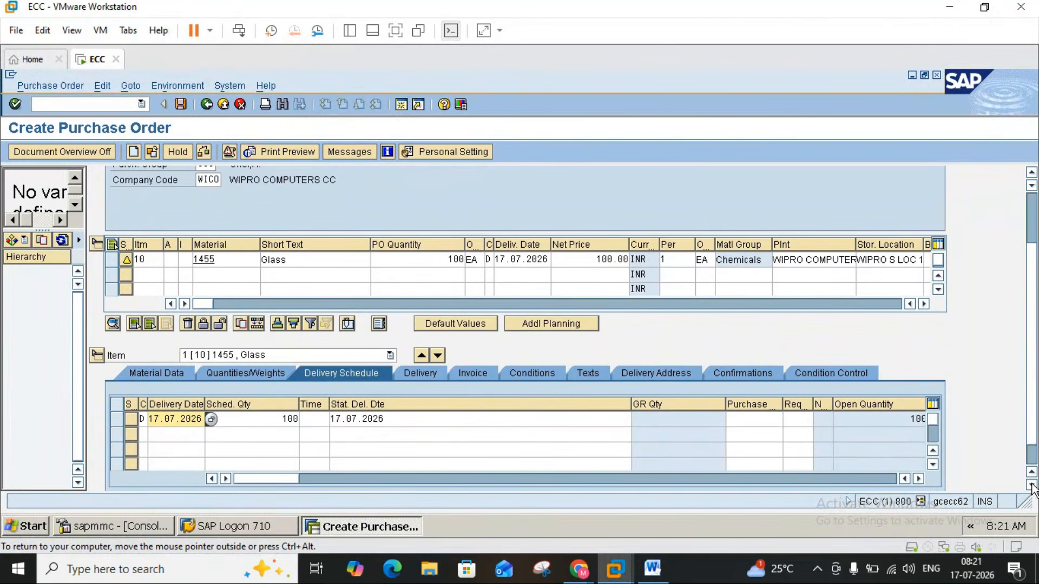
click(524, 244)
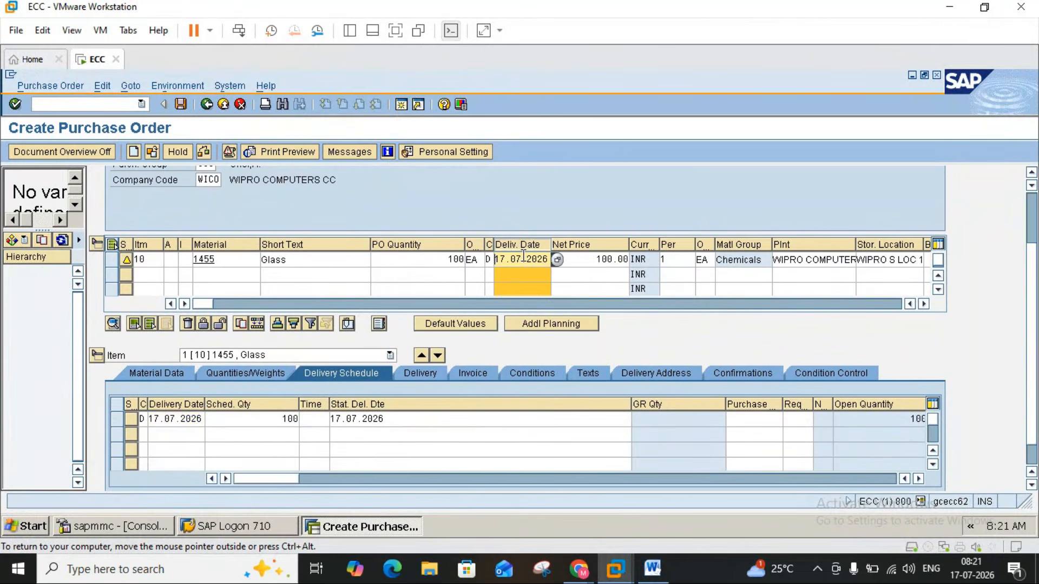
click(186, 418)
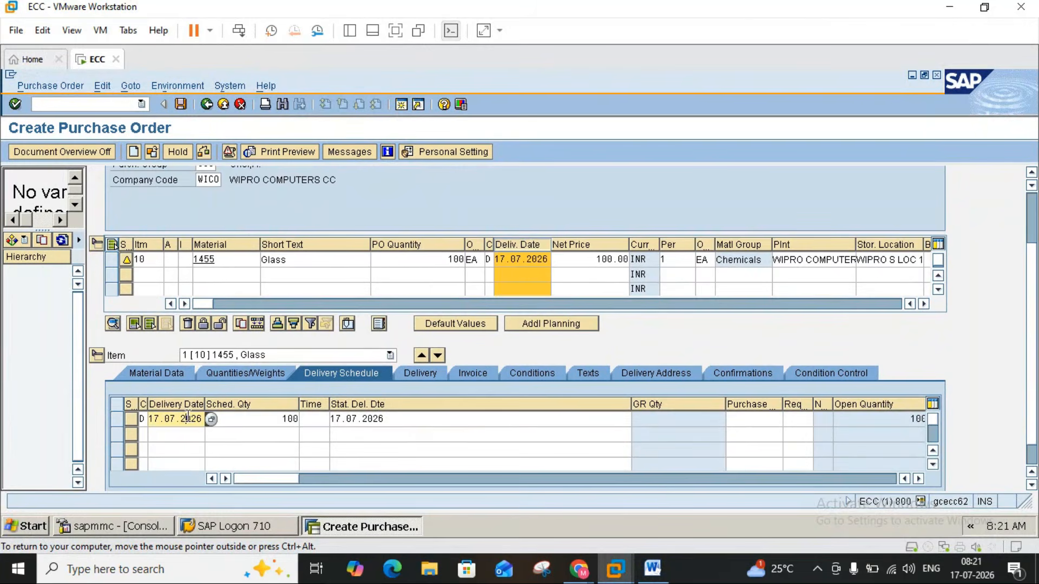
click(264, 419)
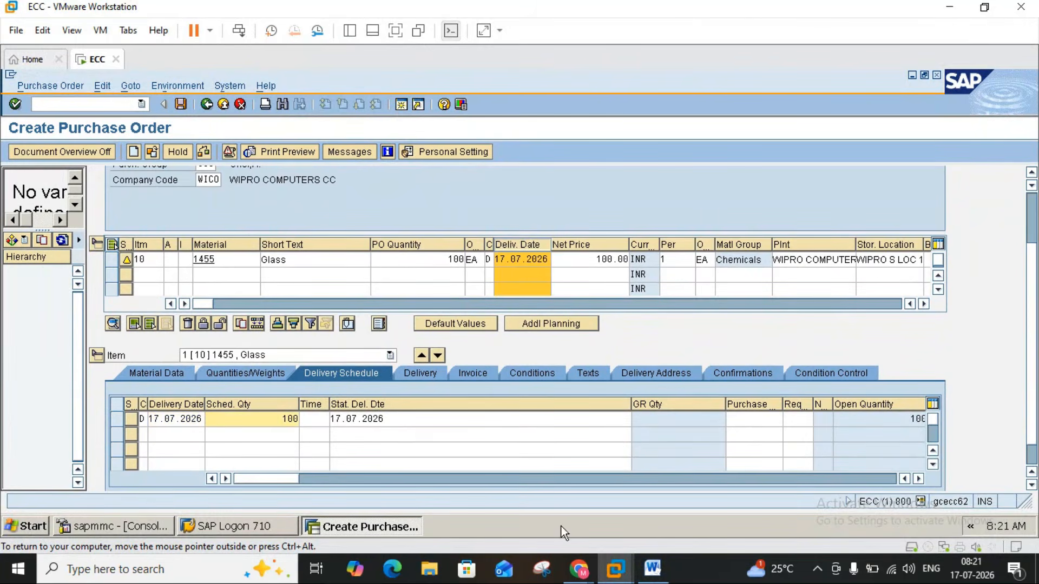
click(436, 263)
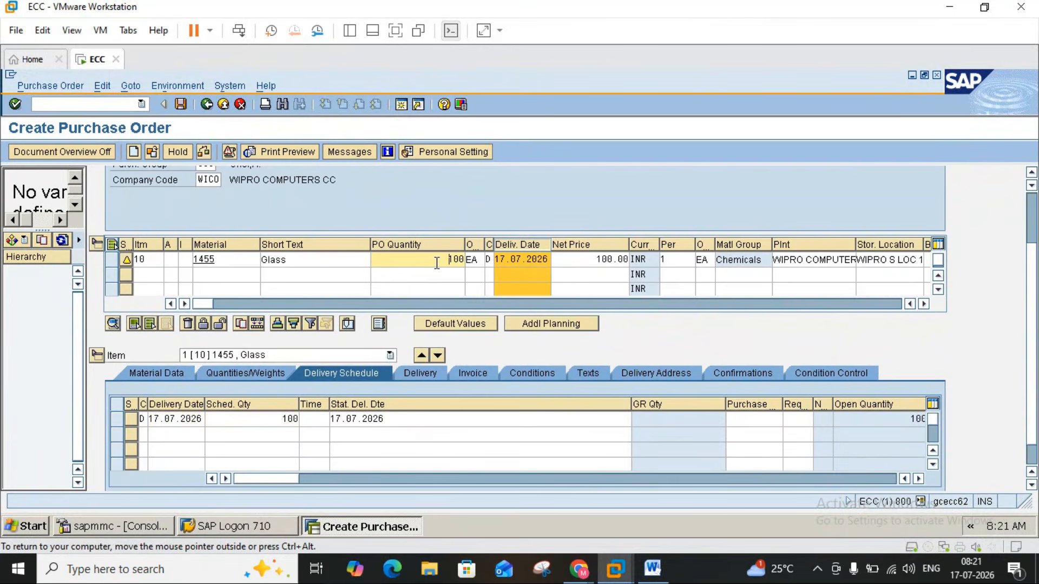
click(397, 419)
click(184, 419)
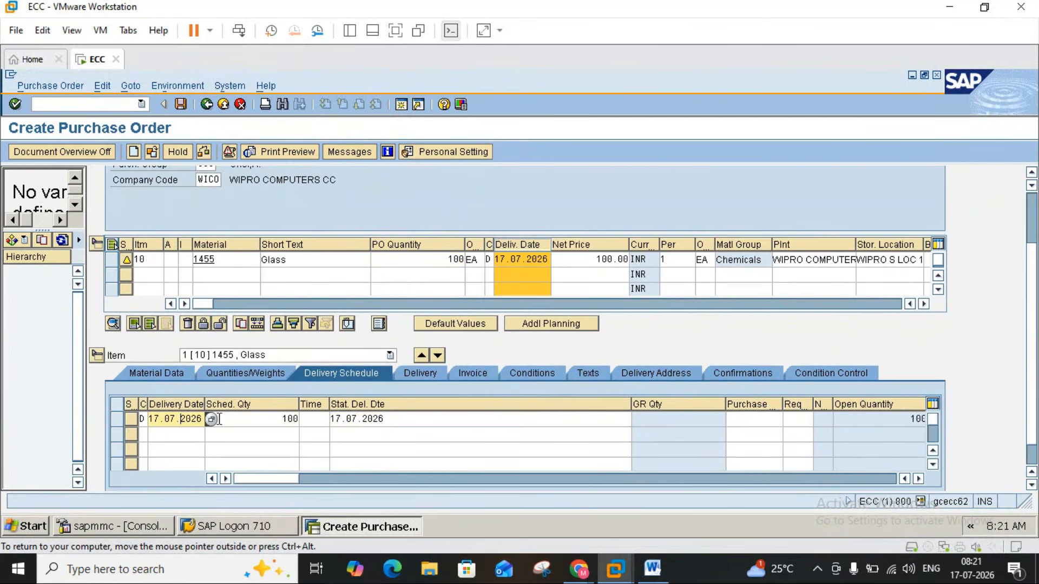
click(366, 417)
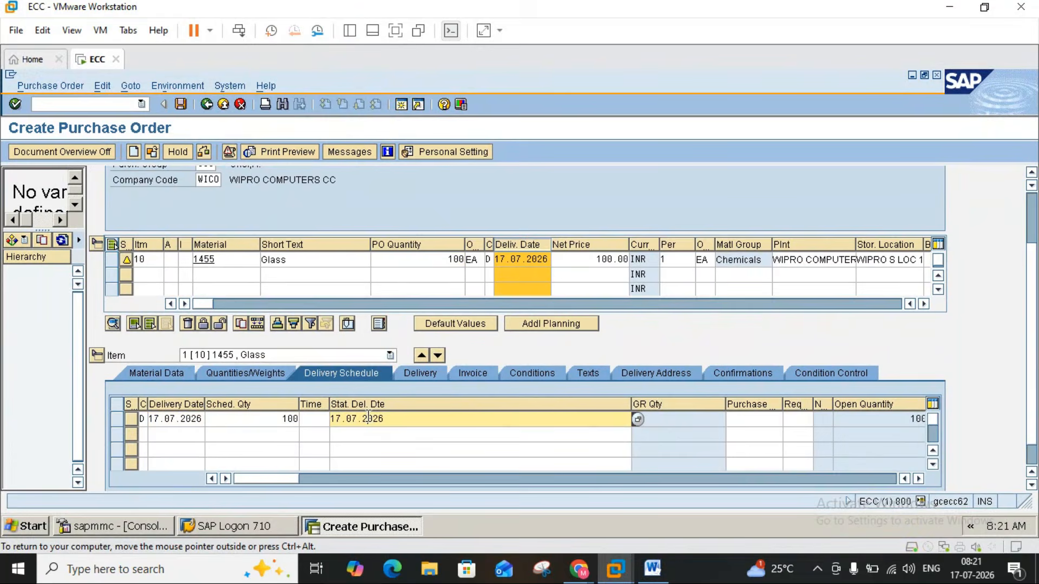
click(653, 578)
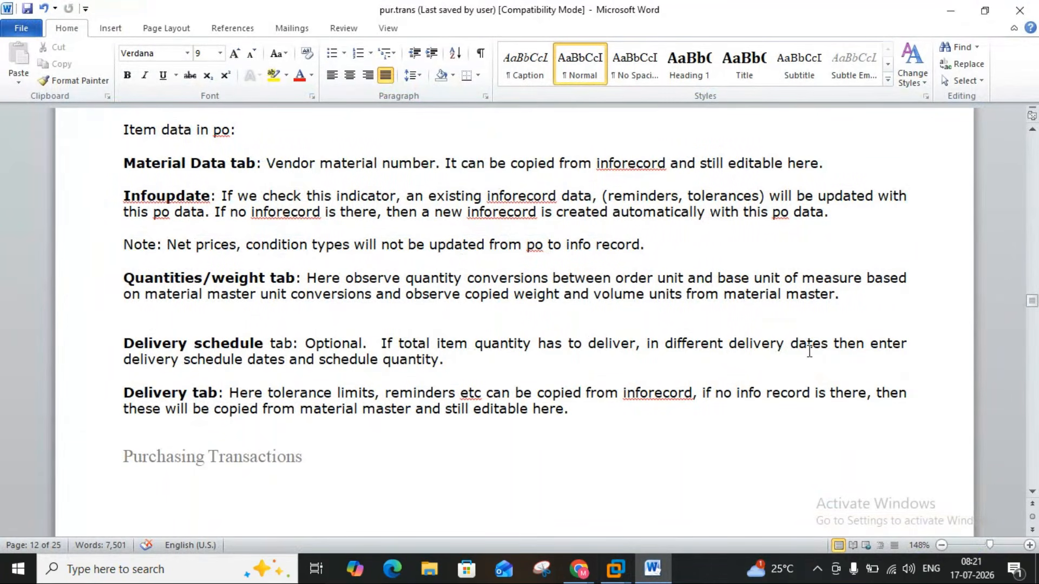
click(657, 578)
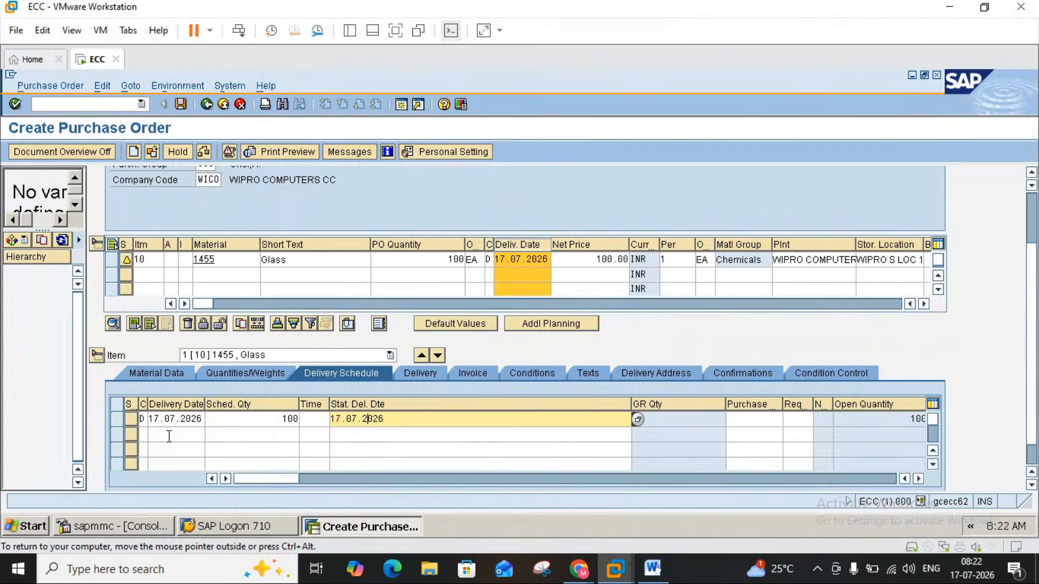
- Set the scheduled quantity of the 17.07.2026 delivery line to 50
click(275, 417)
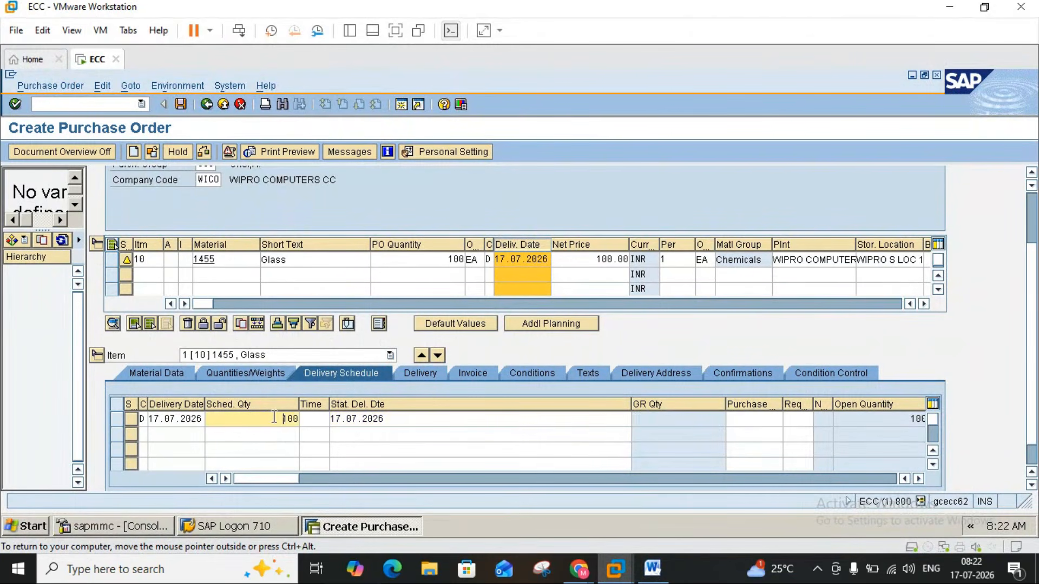
key(Delete)
key(Delete)
key(Delete)
text(50)
- Add a second delivery schedule line dated 29.07.2026 with a scheduled quantity of 50 and confirm the schedule
click(195, 436)
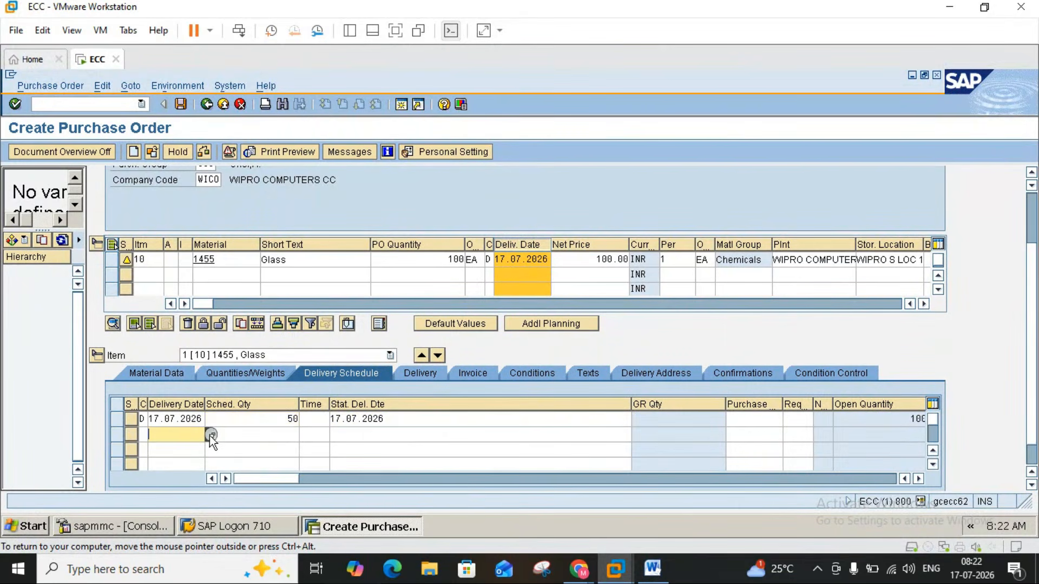
click(211, 435)
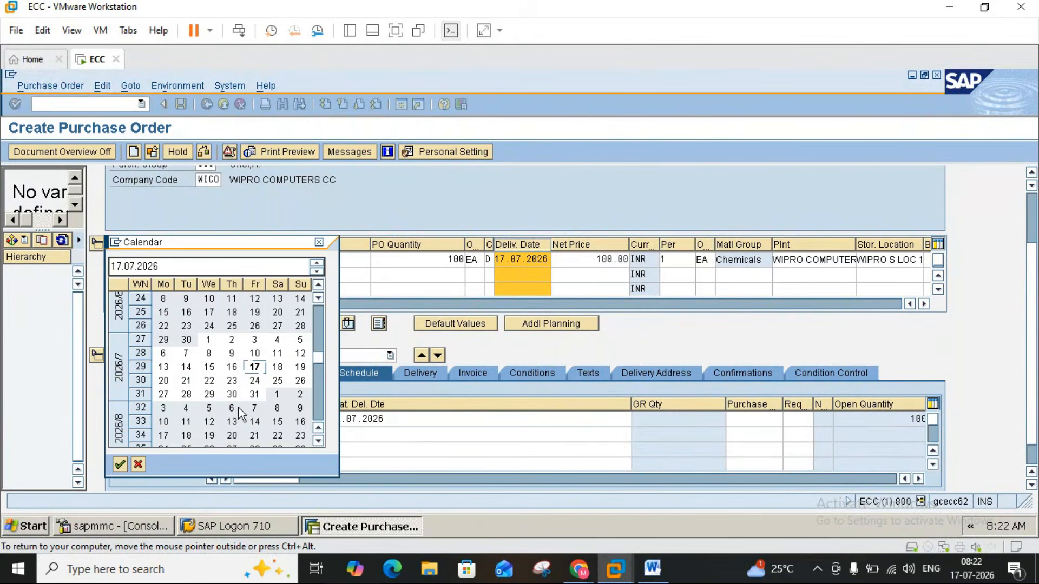
double_click(210, 394)
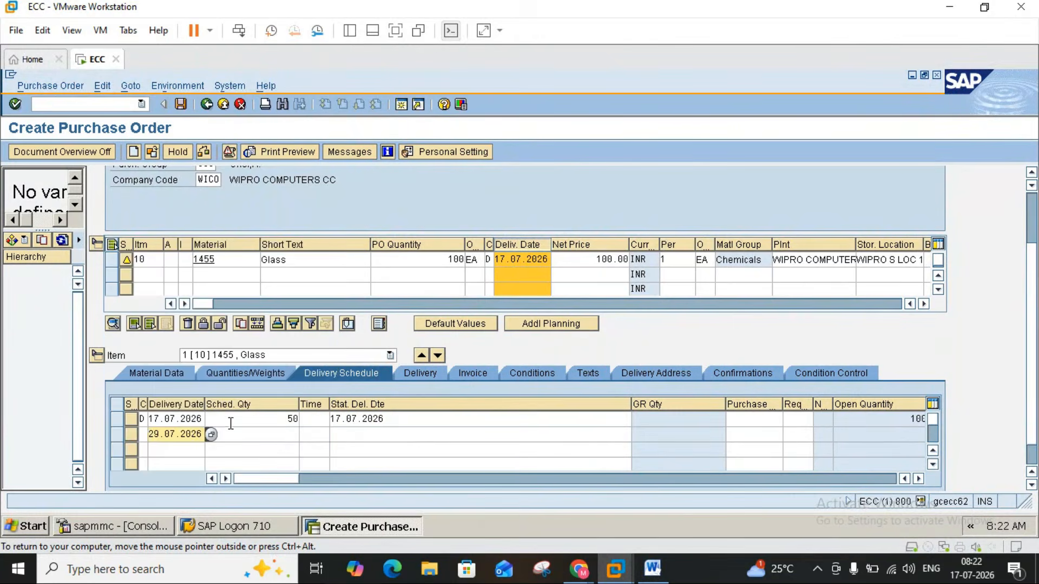
click(291, 434)
text(50)
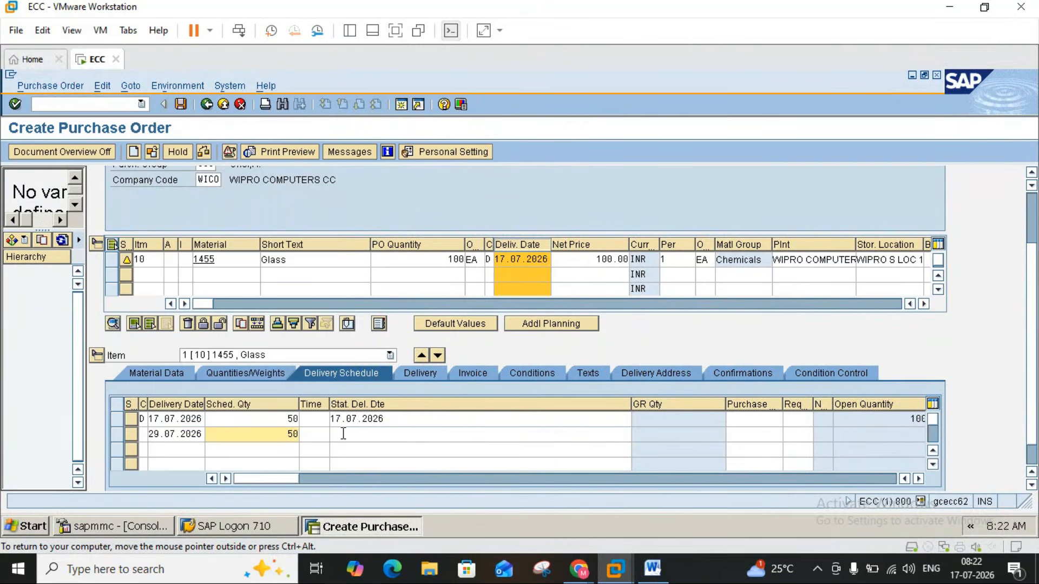
key(Return)
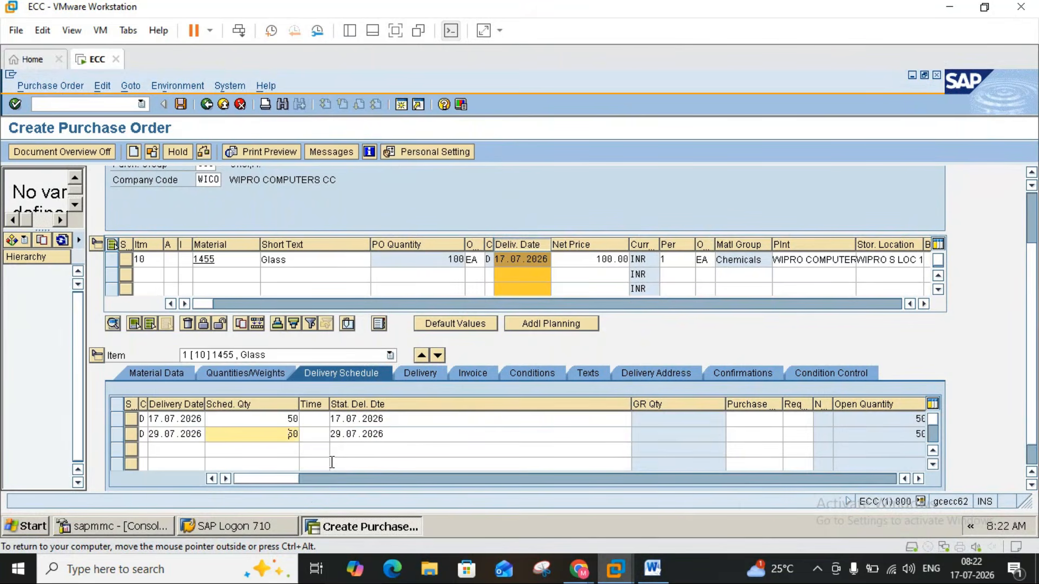
- Examine the Glass item's Delivery data, consulting the Word notes on tolerance limits and reminders before returning to the order
mouse_move(600, 258)
mouse_down()
mouse_move(630, 258)
mouse_move(593, 255)
mouse_up()
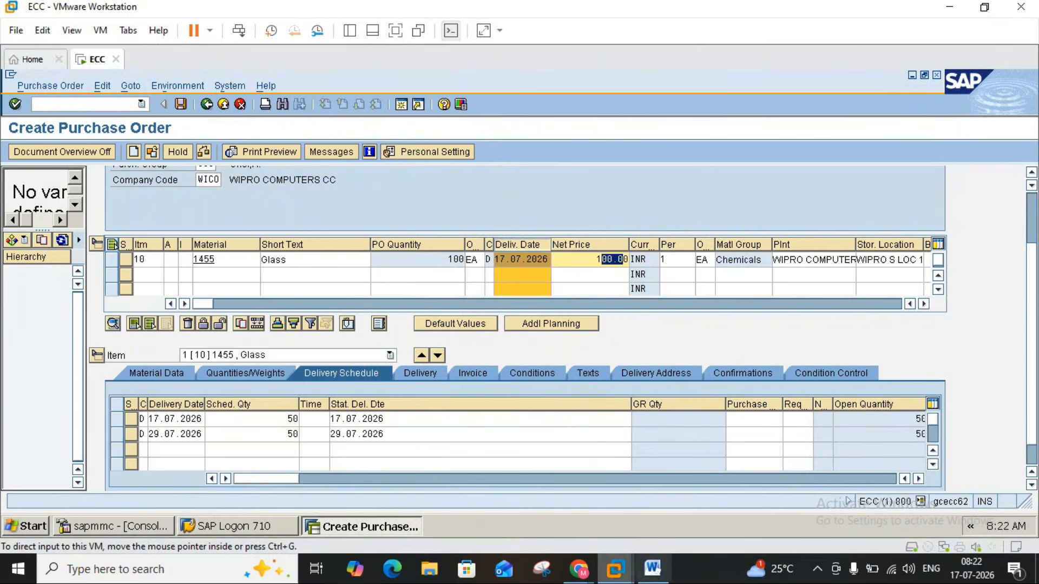
click(652, 570)
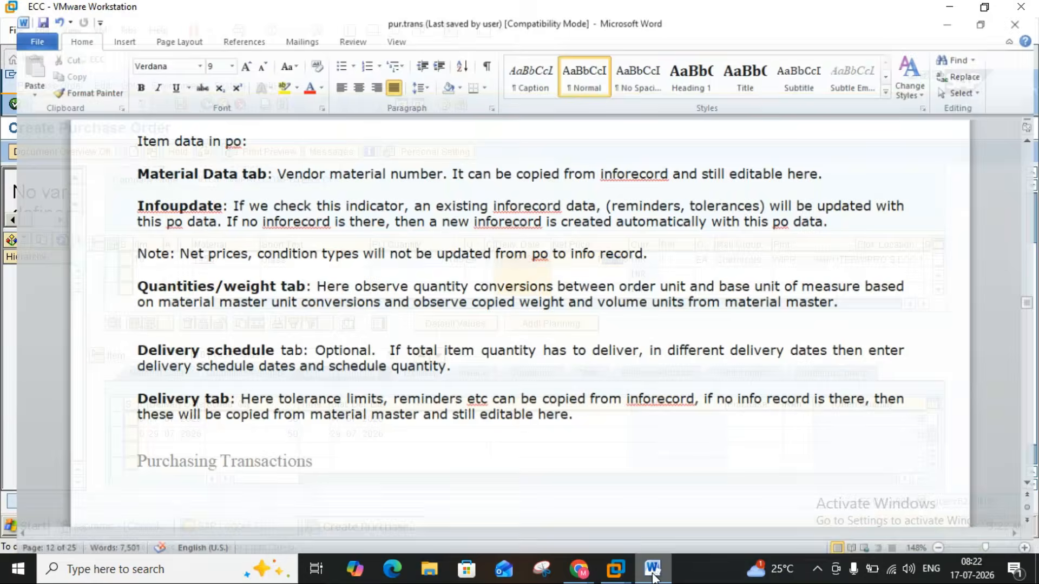
click(653, 574)
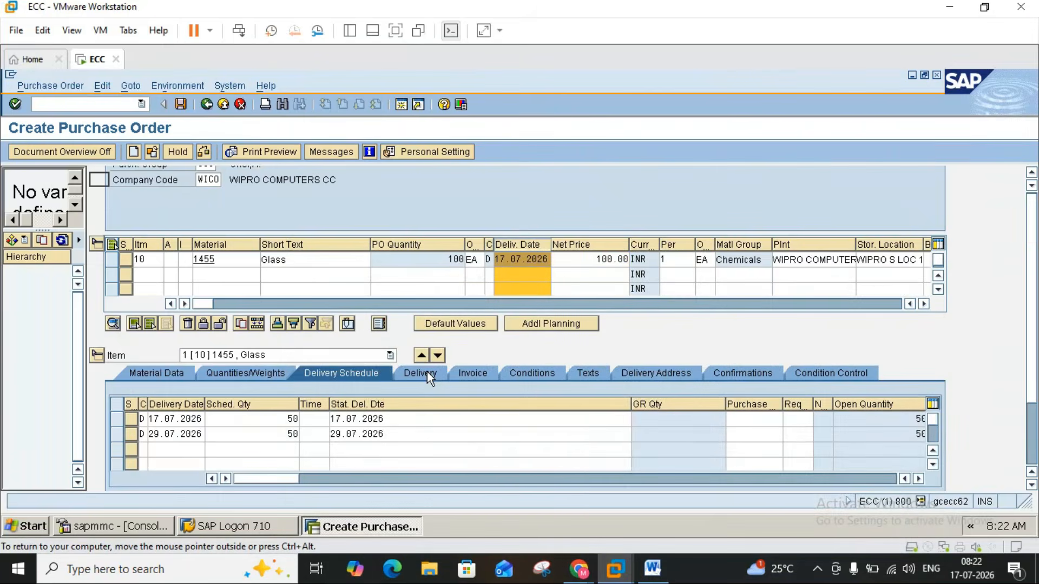
click(427, 372)
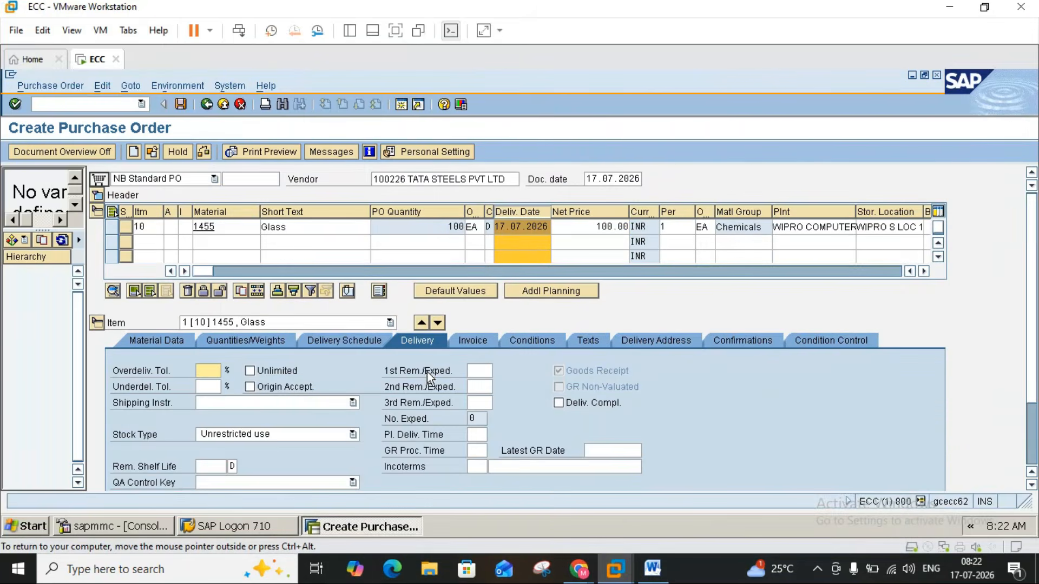
click(653, 569)
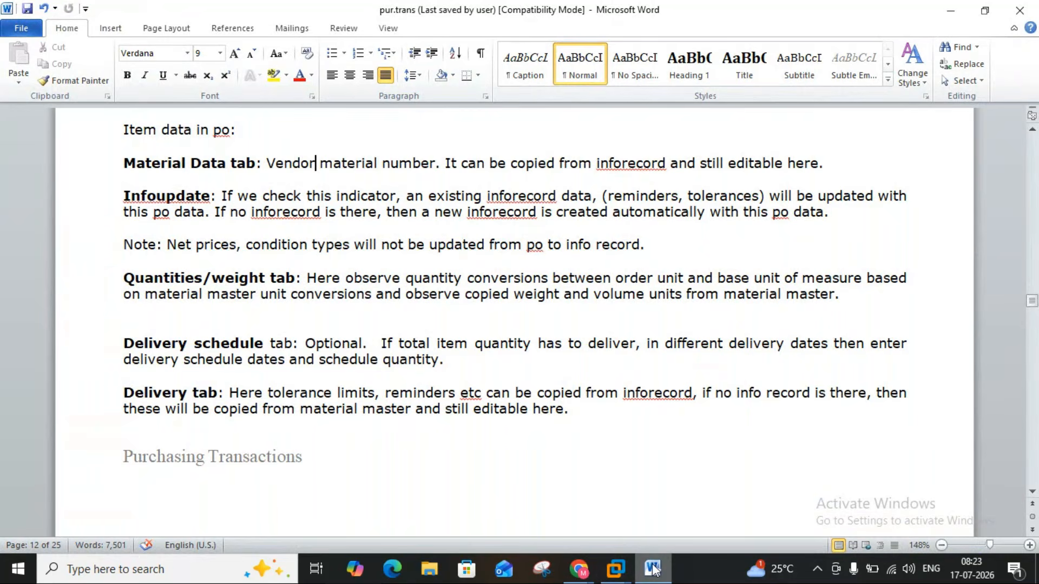
click(615, 568)
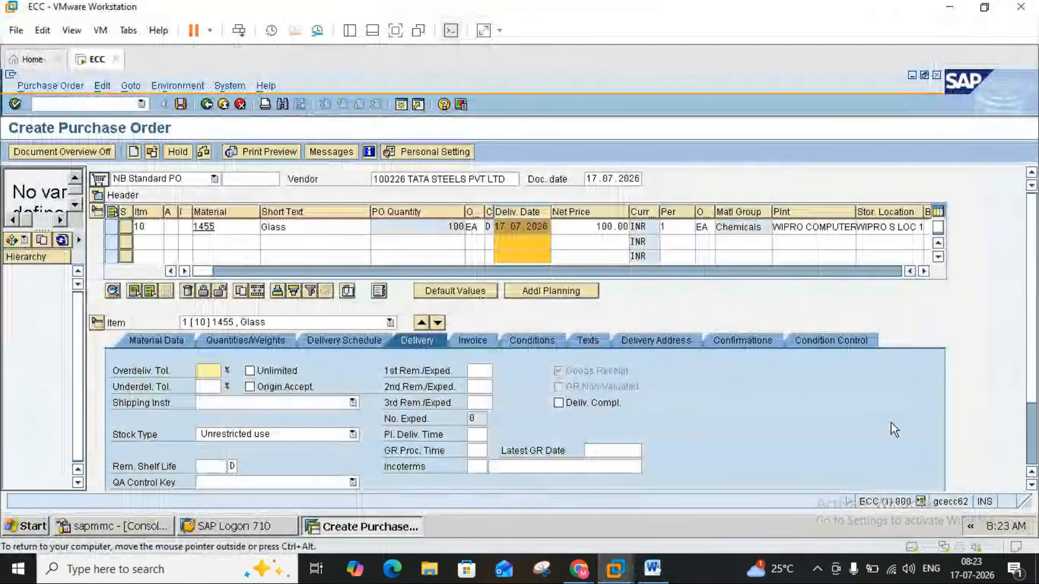
- Check the Glass item's info record field against the Word notes on where delivery data is copied from, and return to the order
click(922, 272)
click(921, 272)
click(922, 272)
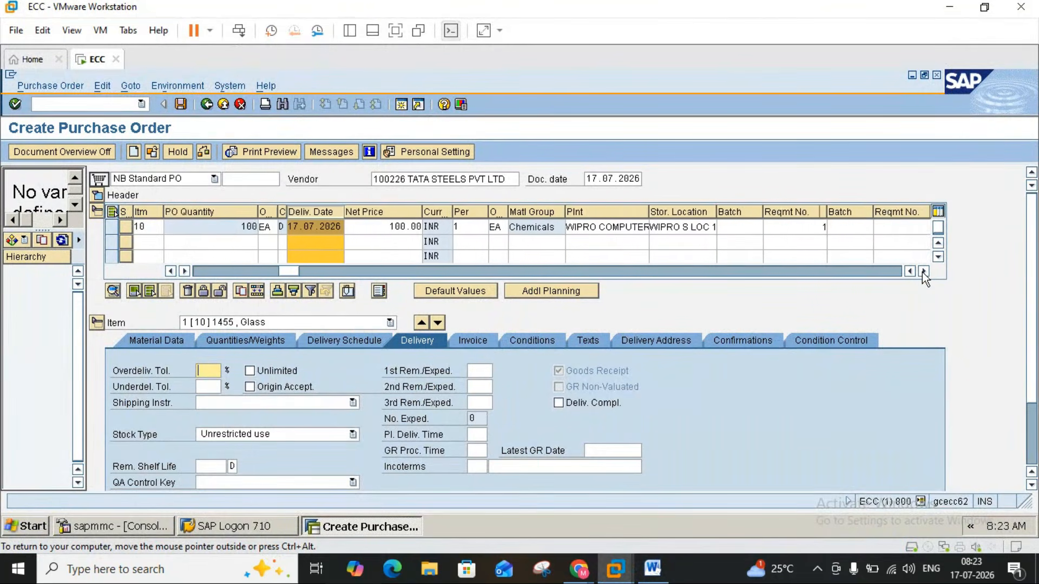
click(922, 272)
click(922, 271)
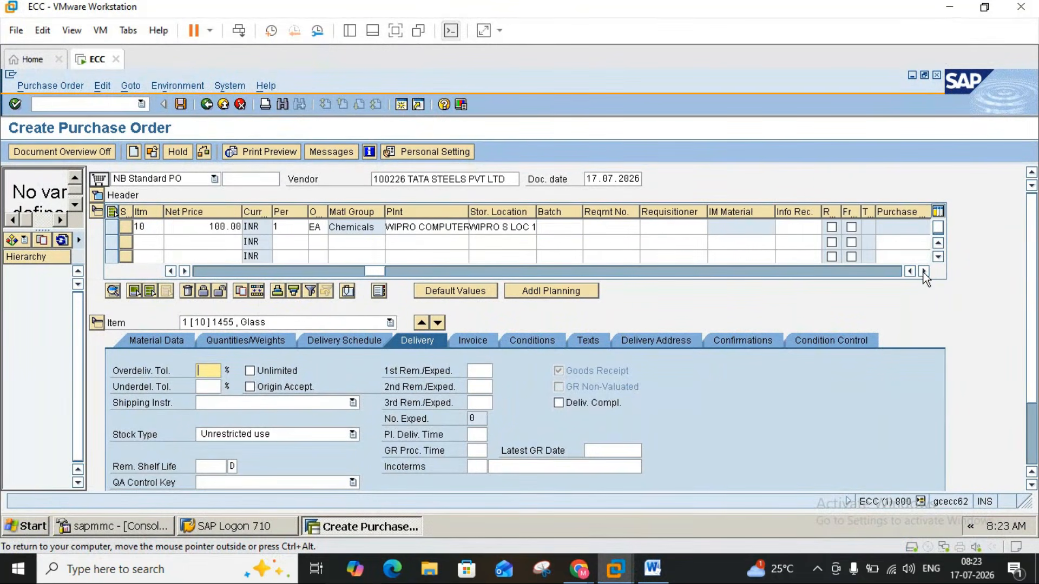
click(805, 223)
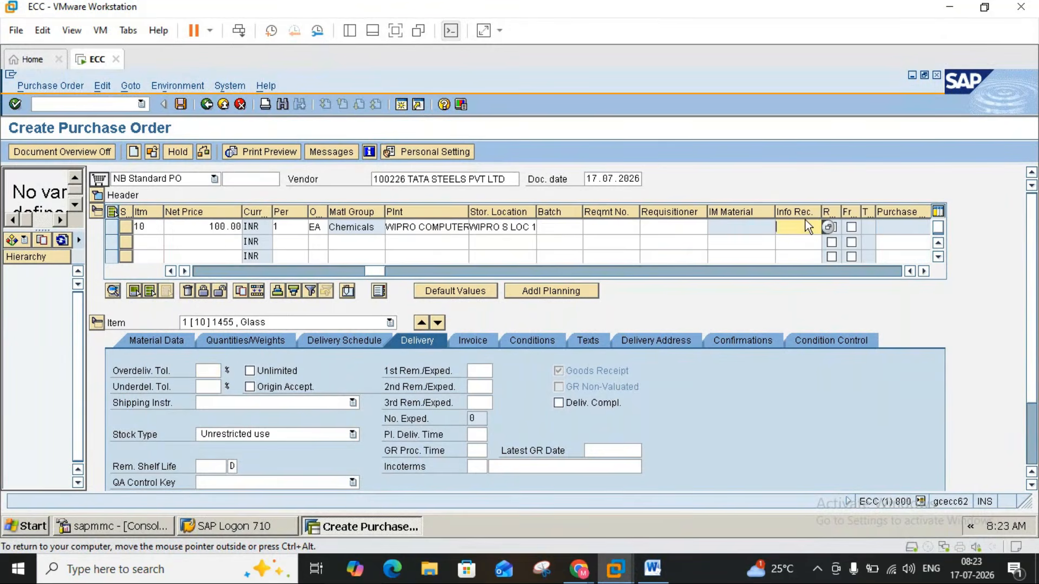
click(656, 568)
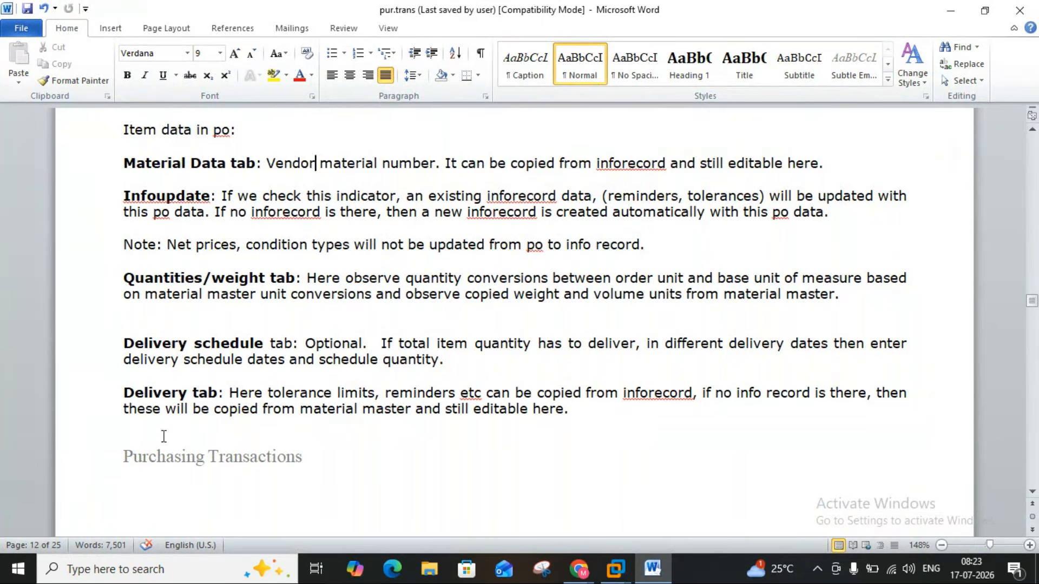
click(651, 570)
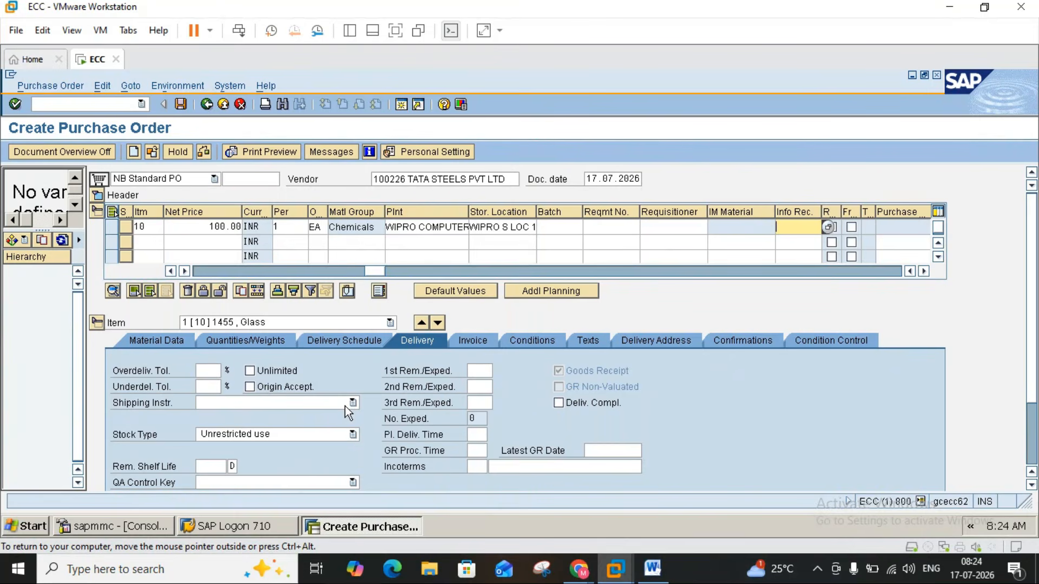
- Review the available stock types in the Glass item's Delivery data without changing the selection, and look up the item's material master
click(339, 434)
click(339, 434)
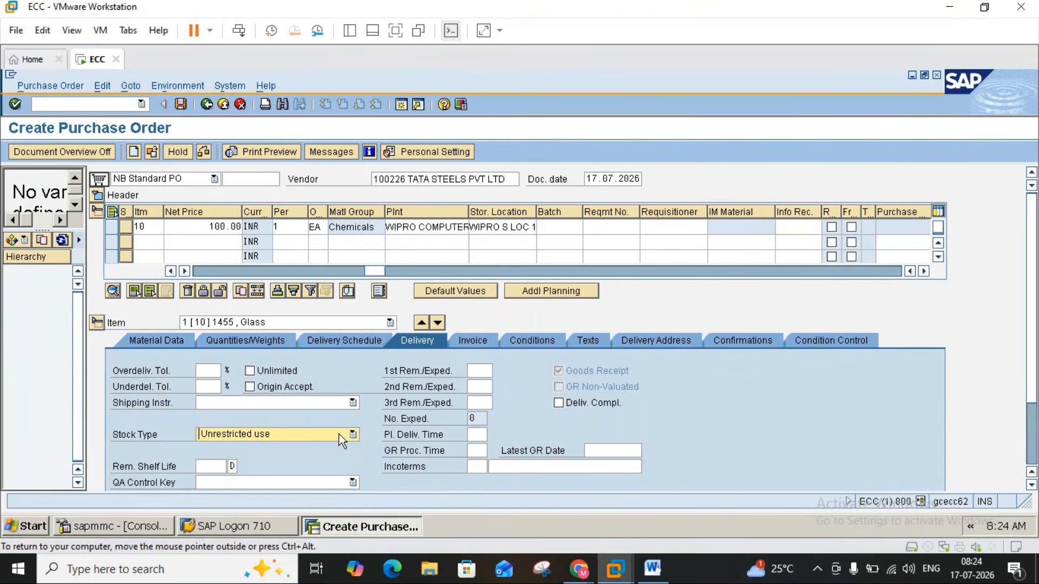
click(216, 271)
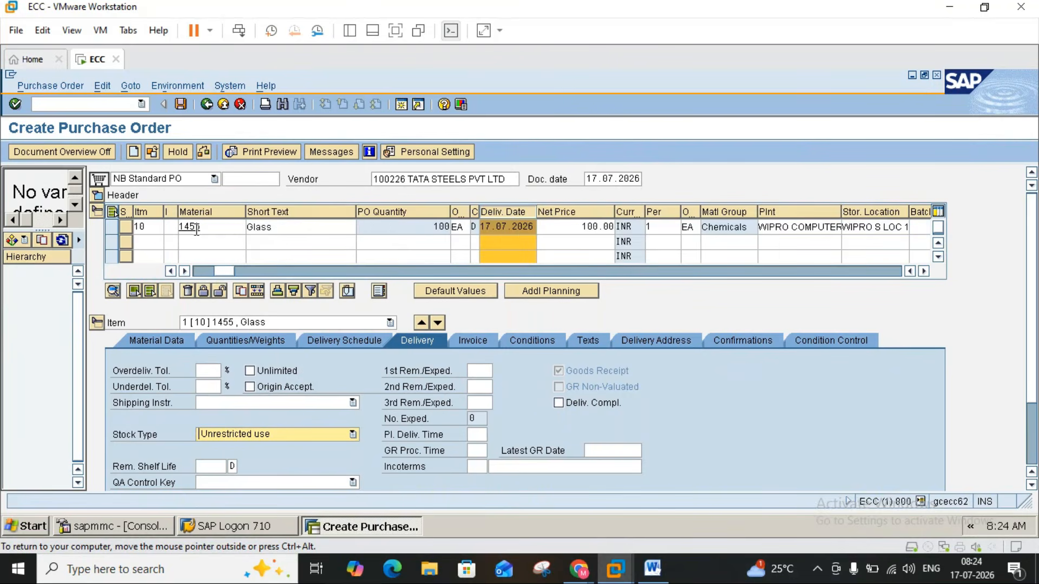
click(274, 433)
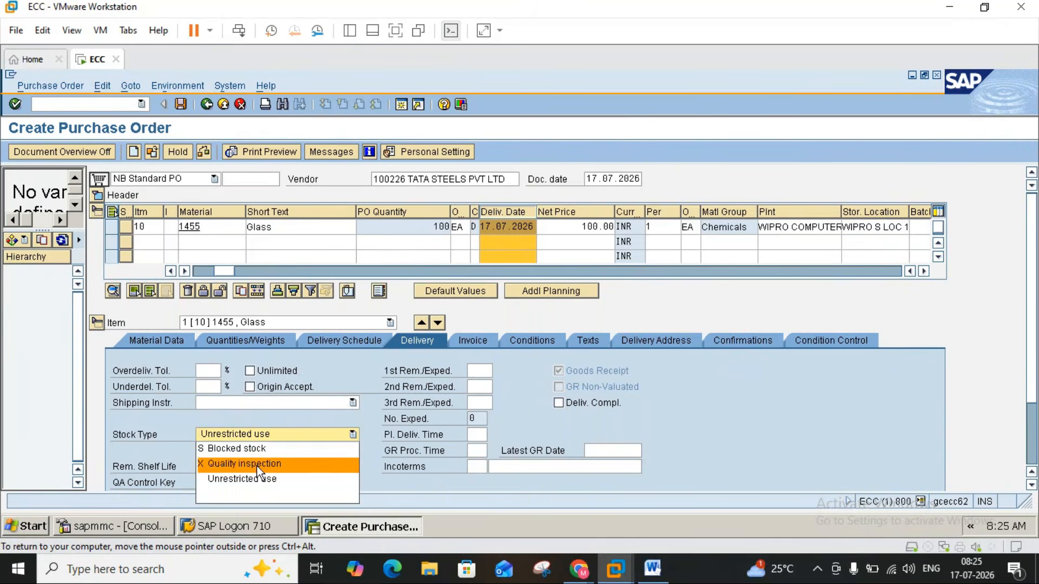
click(297, 254)
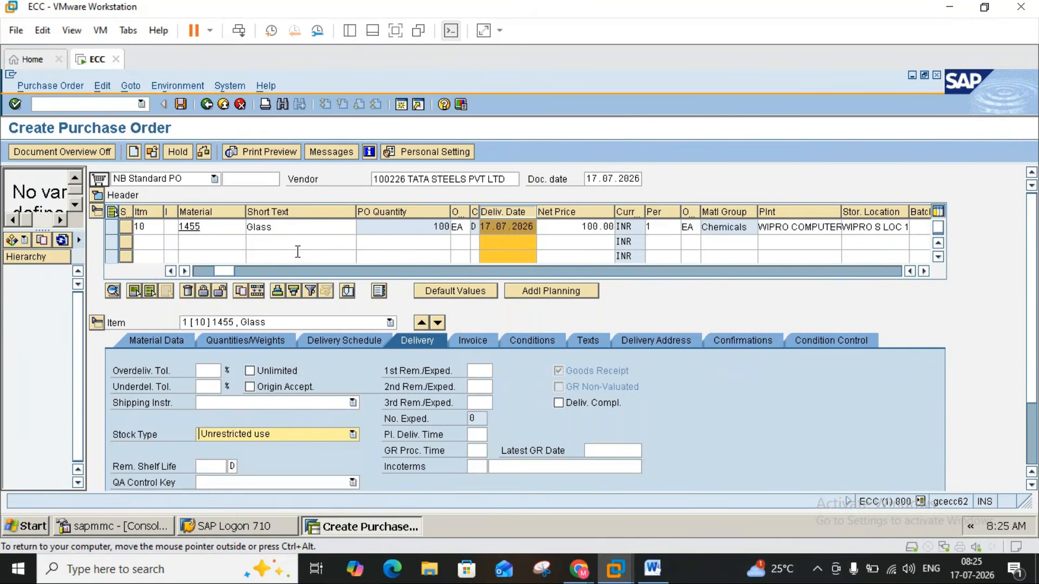
double_click(195, 227)
click(206, 104)
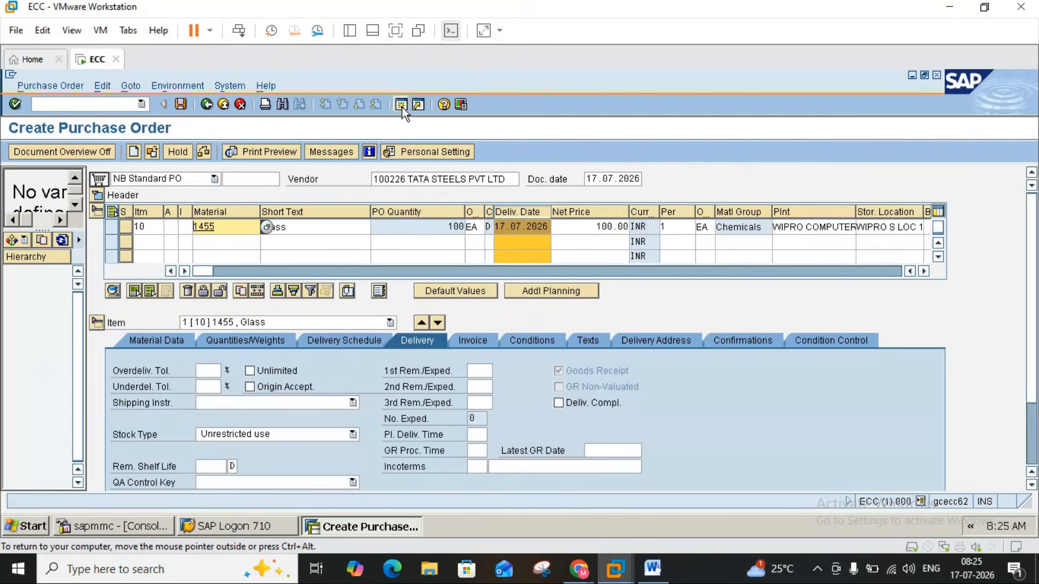
- Run the MMBE stock overview in a new session for material 1455 in plant WCP1, storage location WCS1
click(401, 104)
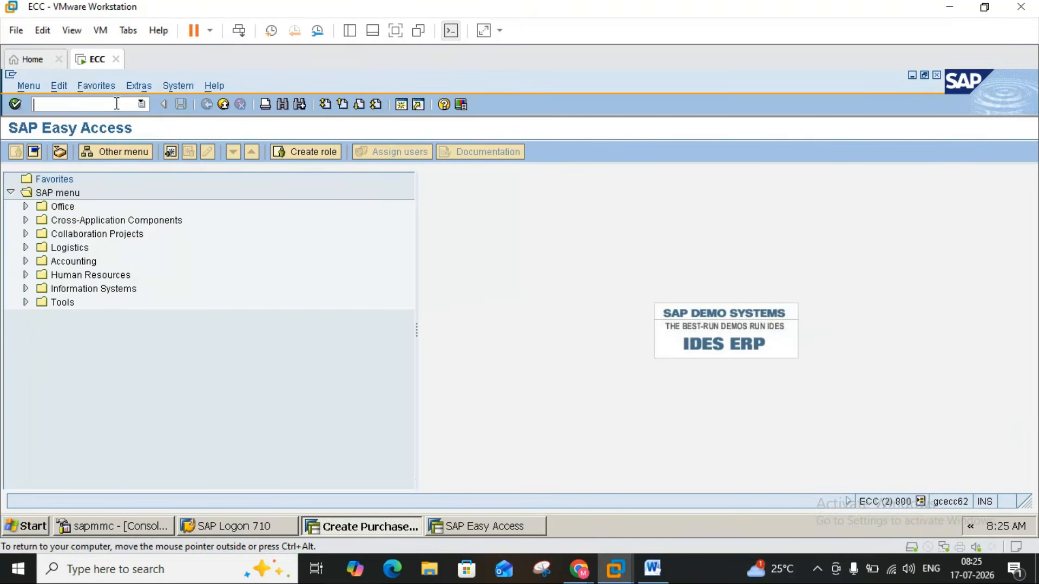
text(mmbe)
key(Return)
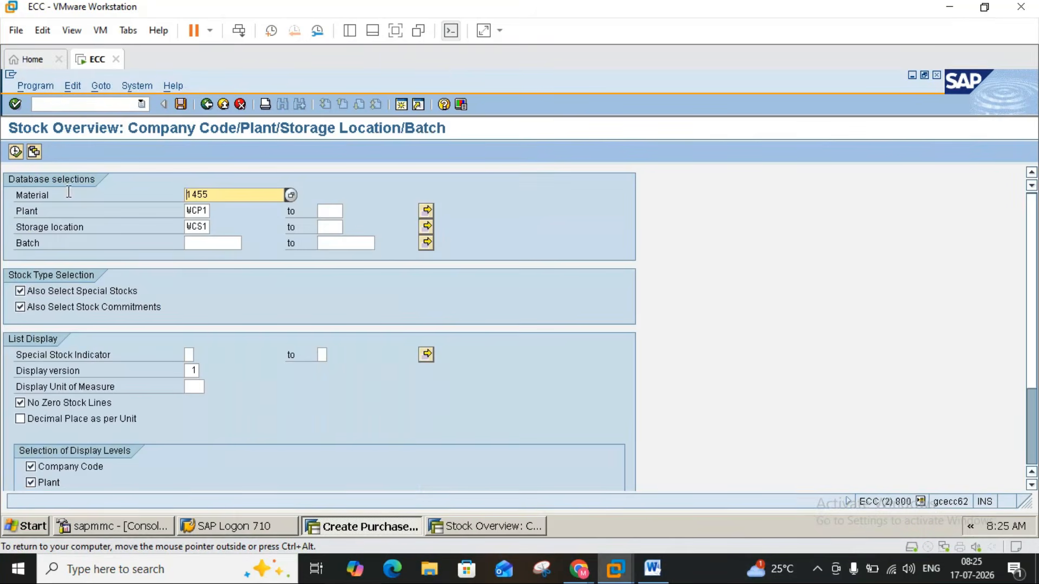
click(15, 152)
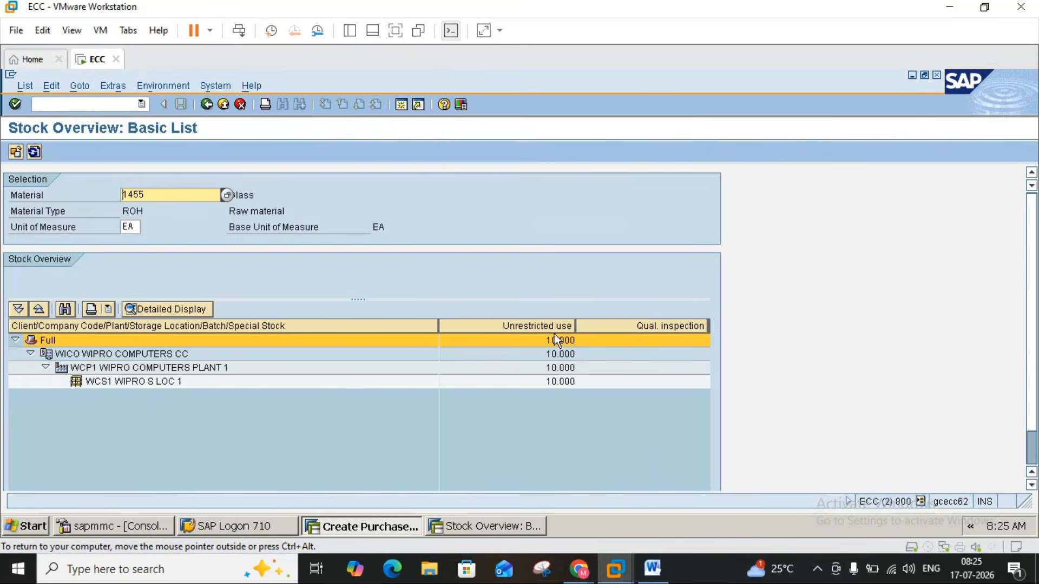
- Examine the material's unrestricted-use, quality inspection and blocked stock for WIPRO S LOC 1, and return to the purchase order
click(557, 341)
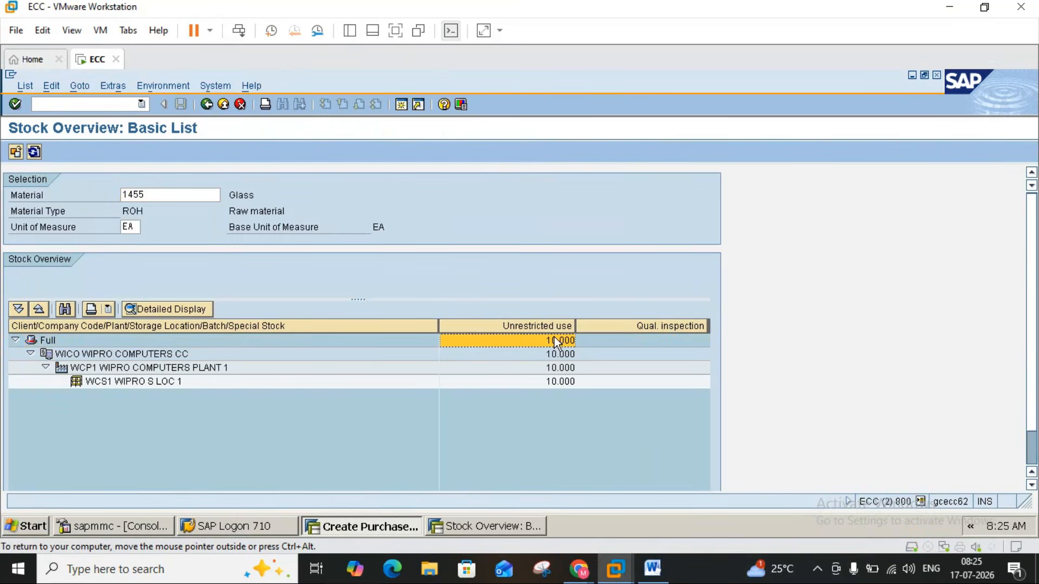
click(557, 381)
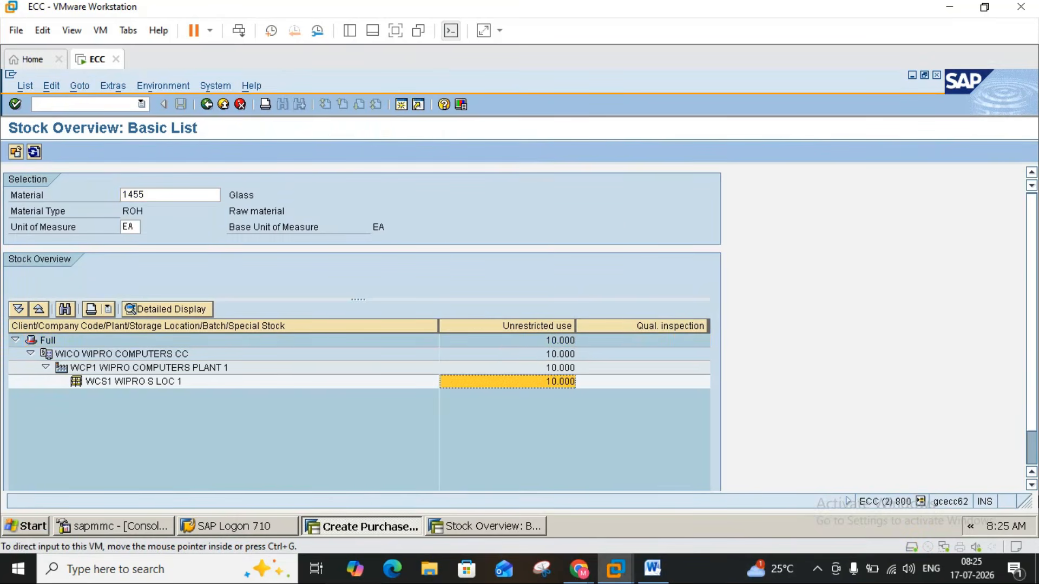
scroll(794, 336, down, 3)
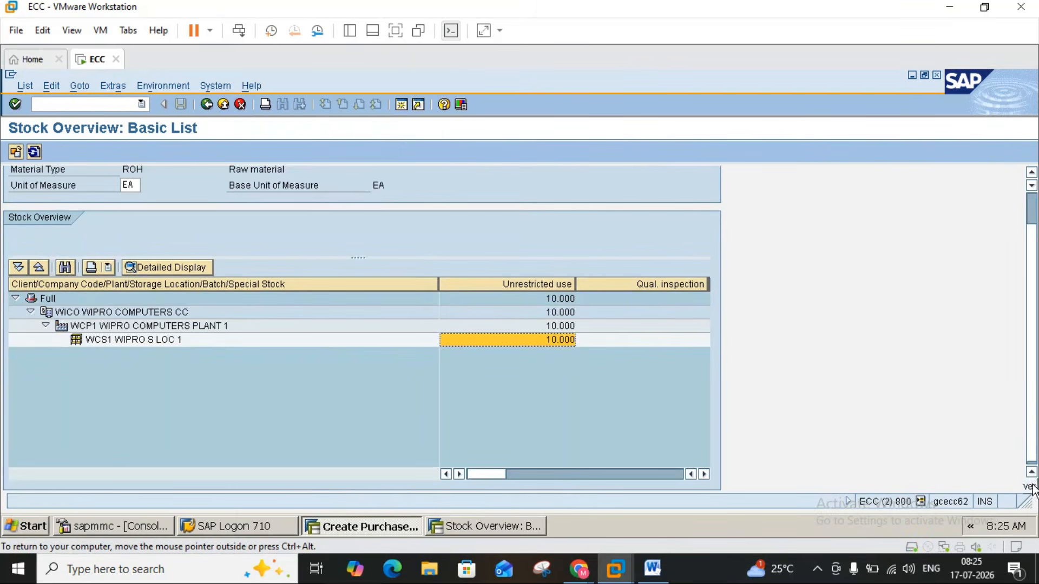
click(676, 337)
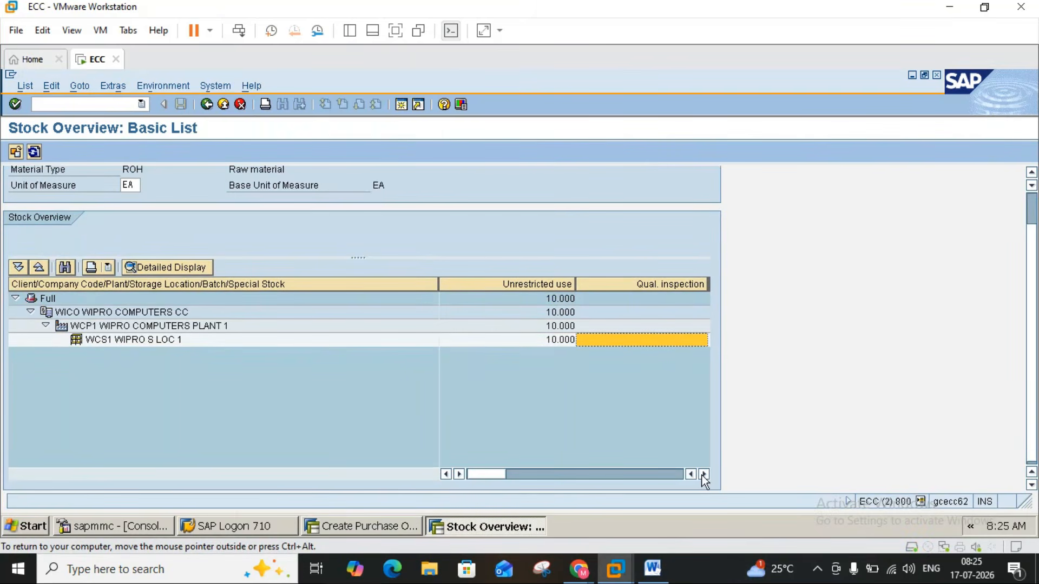
click(702, 475)
click(703, 475)
click(681, 474)
click(681, 474)
click(680, 473)
click(680, 473)
click(681, 473)
click(690, 339)
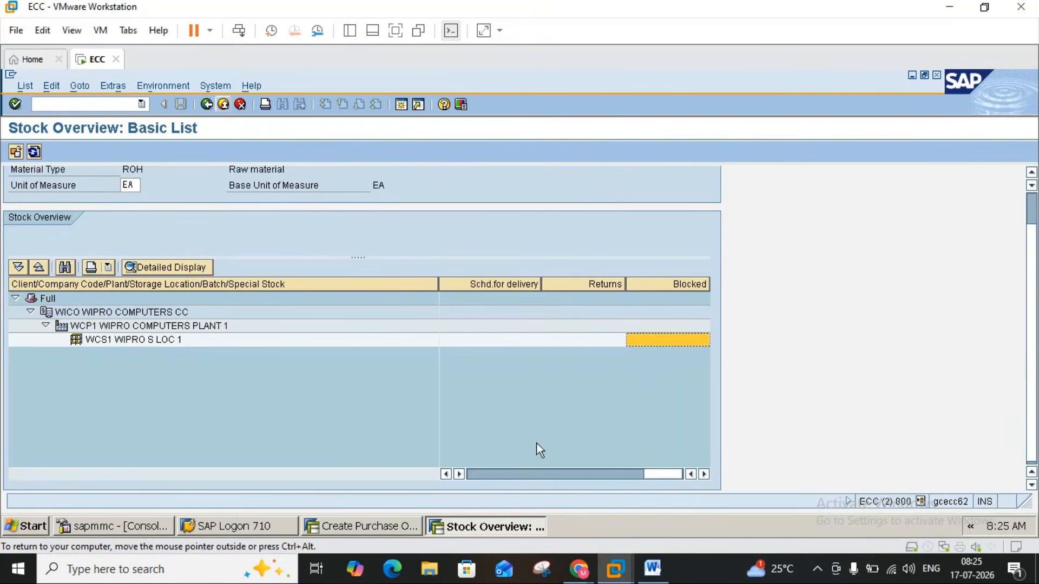
click(207, 104)
click(222, 104)
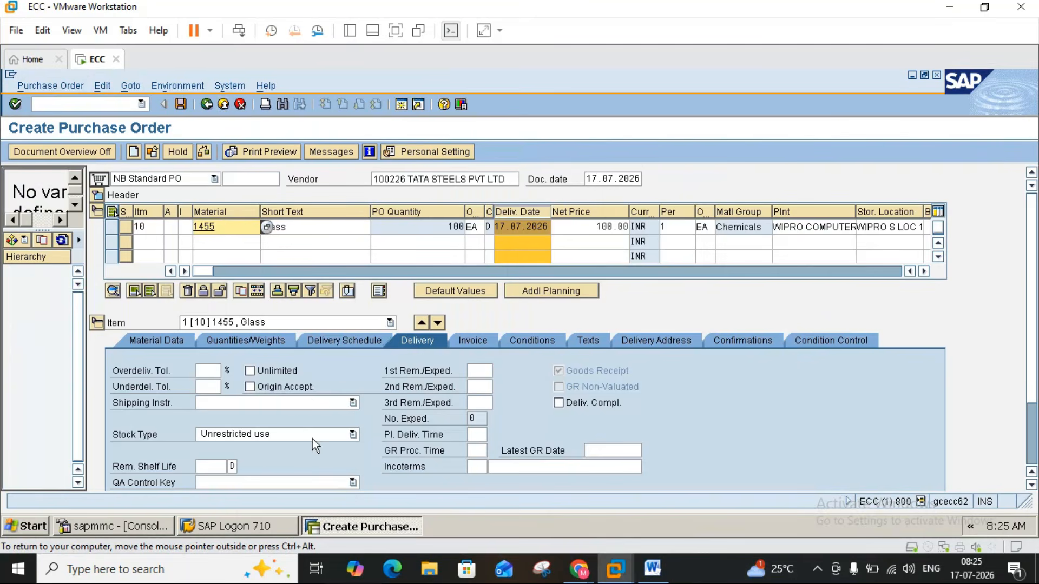
- From the item's remaining shelf life field, display material 1455's Plant data / stor. 1 view for storage location WCS1
click(221, 467)
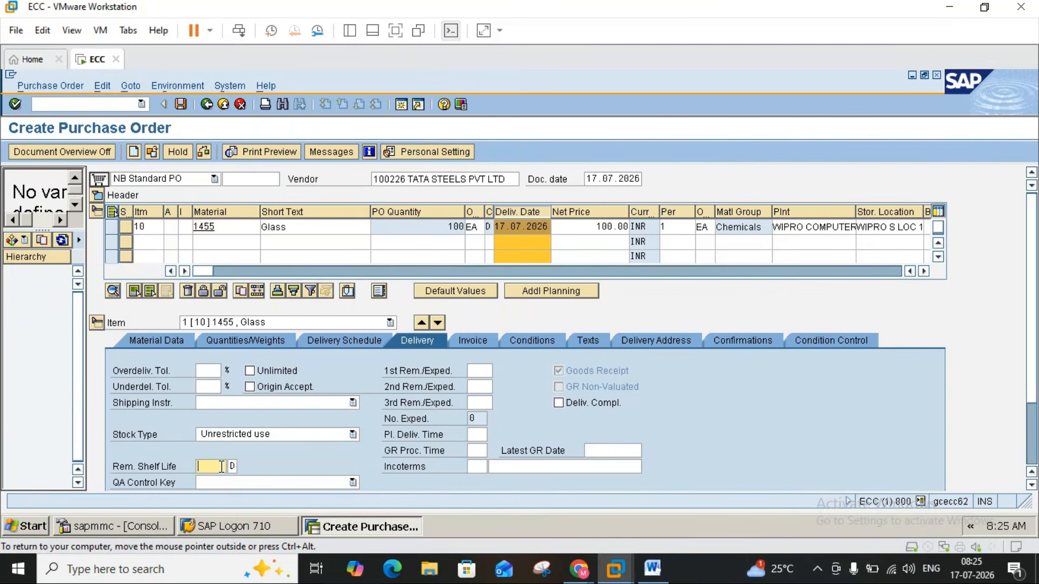
double_click(206, 227)
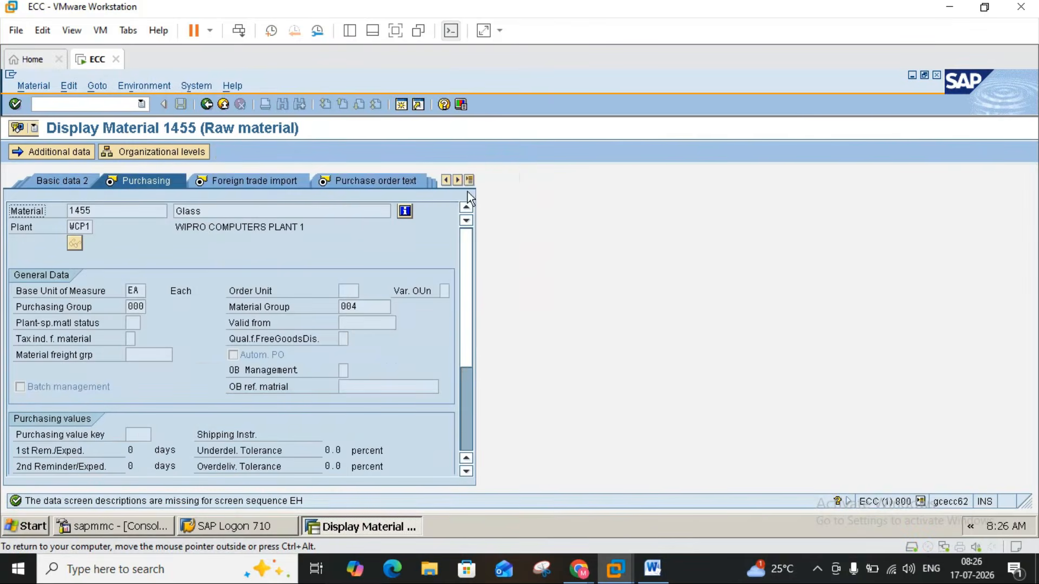
click(469, 182)
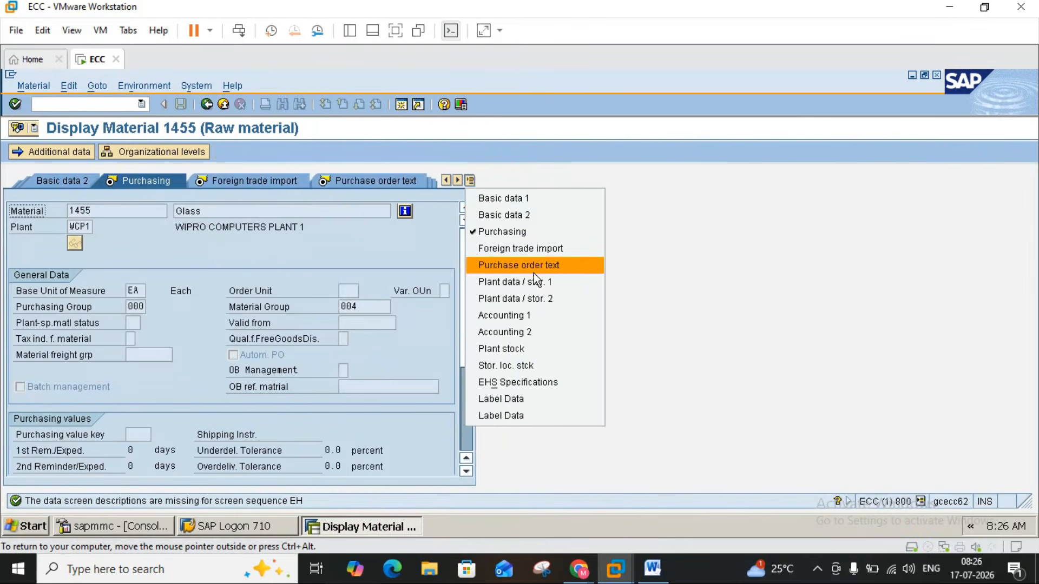
click(522, 280)
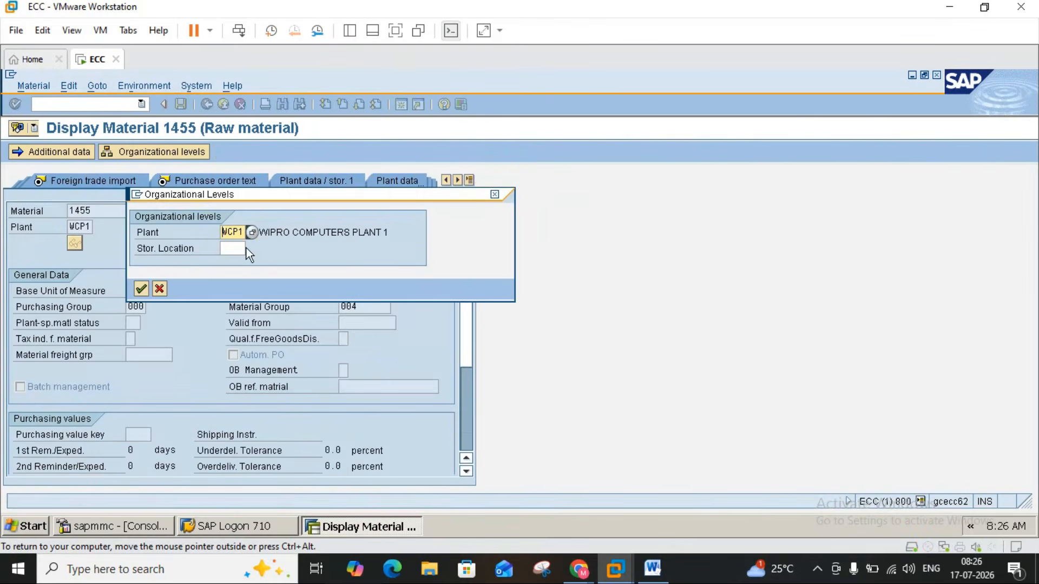
click(235, 250)
text(WCs1)
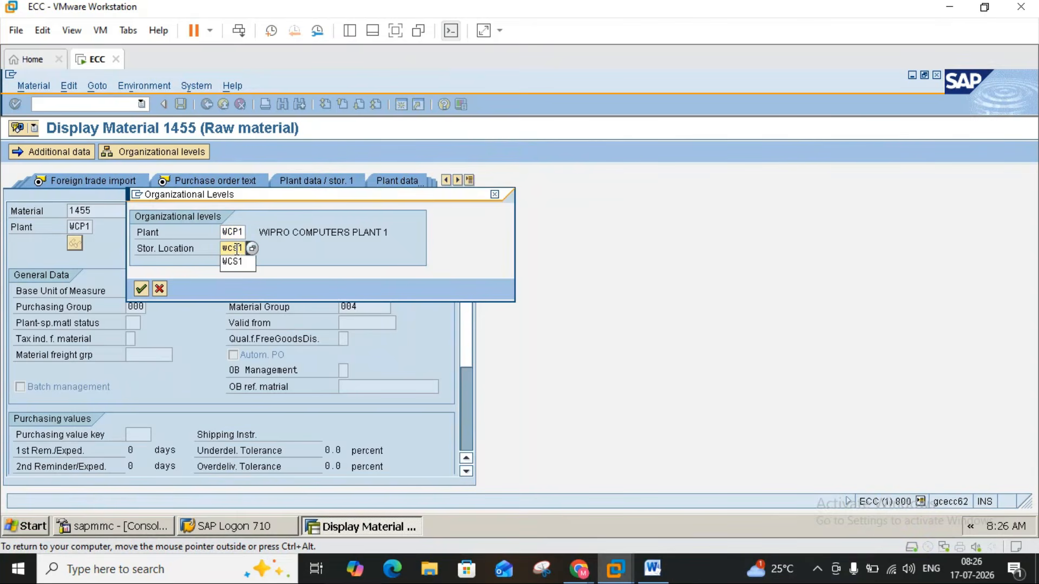
key(Return)
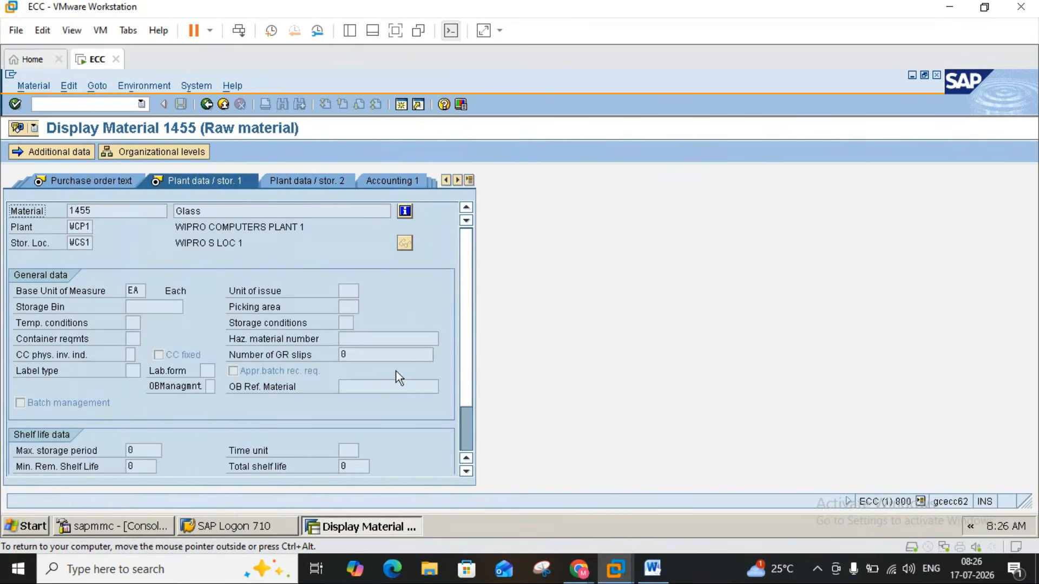
- Inspect the material's shelf life data, especially the minimum remaining shelf life, and display its Plant data / stor. 2 view
click(466, 472)
click(466, 472)
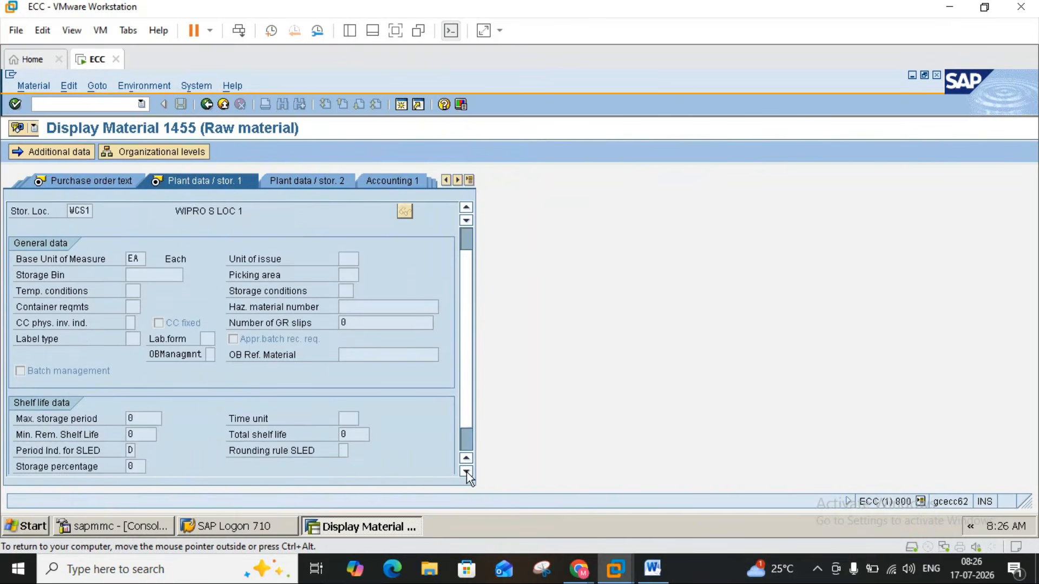
click(467, 471)
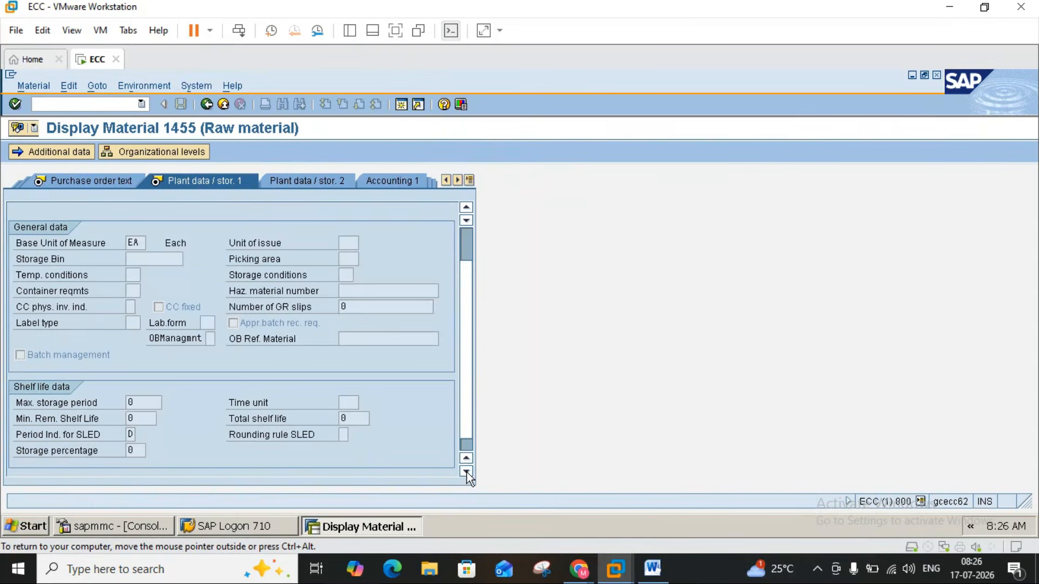
click(466, 472)
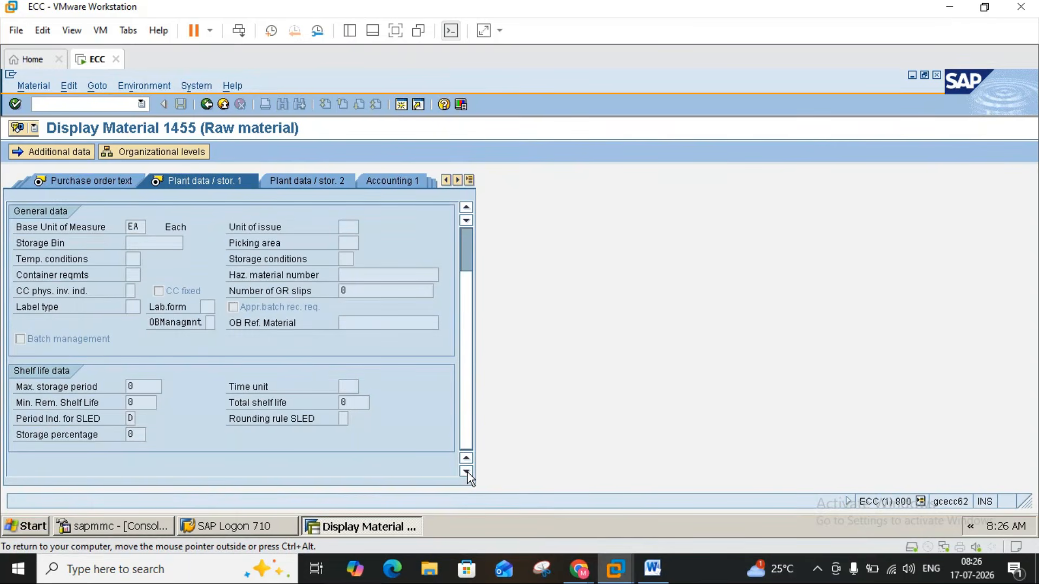
drag(142, 403, 120, 402)
double_click(104, 403)
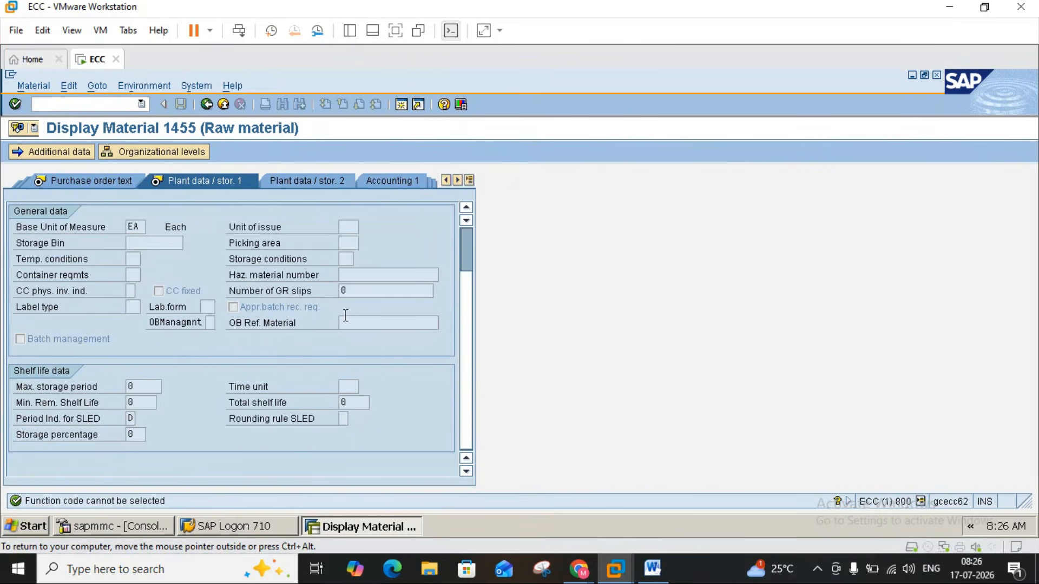
click(469, 179)
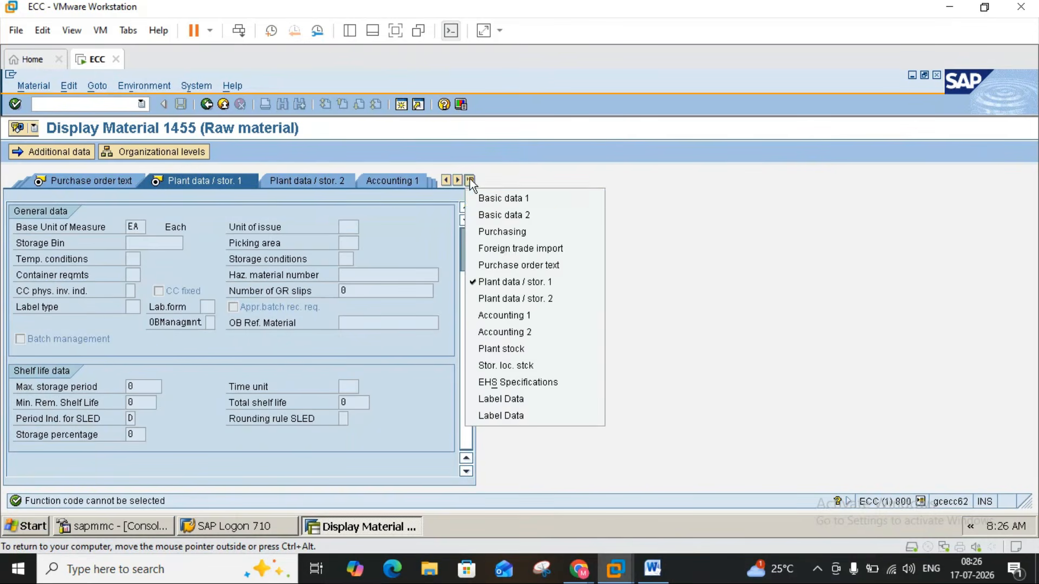
click(517, 301)
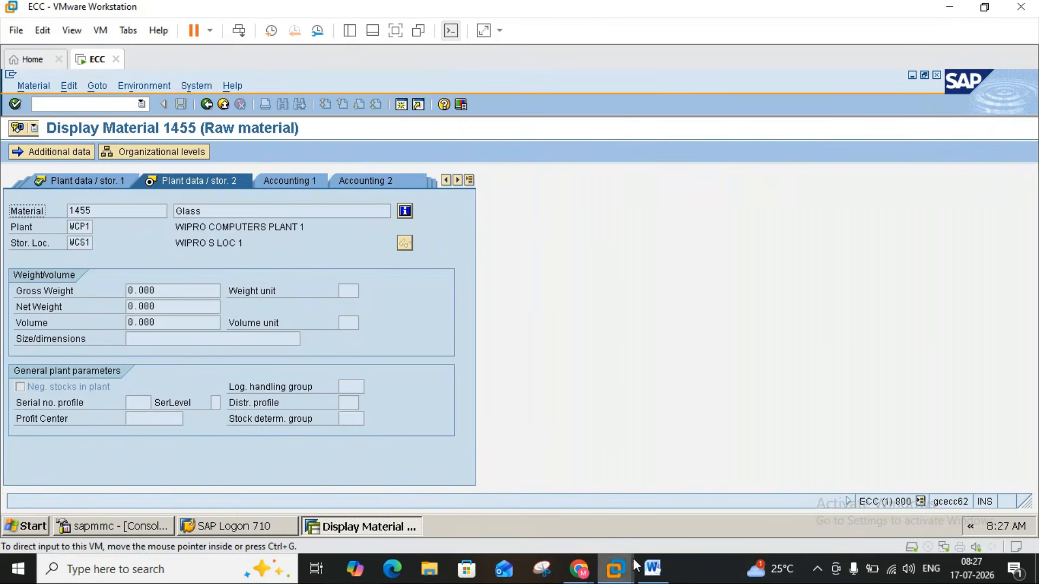
- Switch to the Word notes and read on to page 13, covering tolerance limits, reminders, planned delivery time and stock type
click(652, 568)
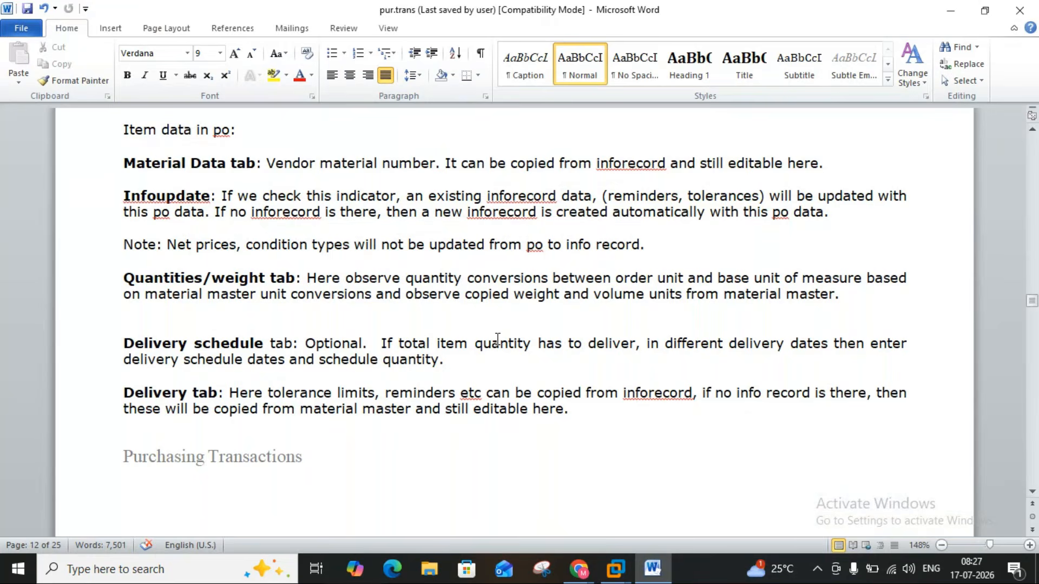
click(1032, 492)
click(1033, 493)
click(1032, 492)
click(1032, 493)
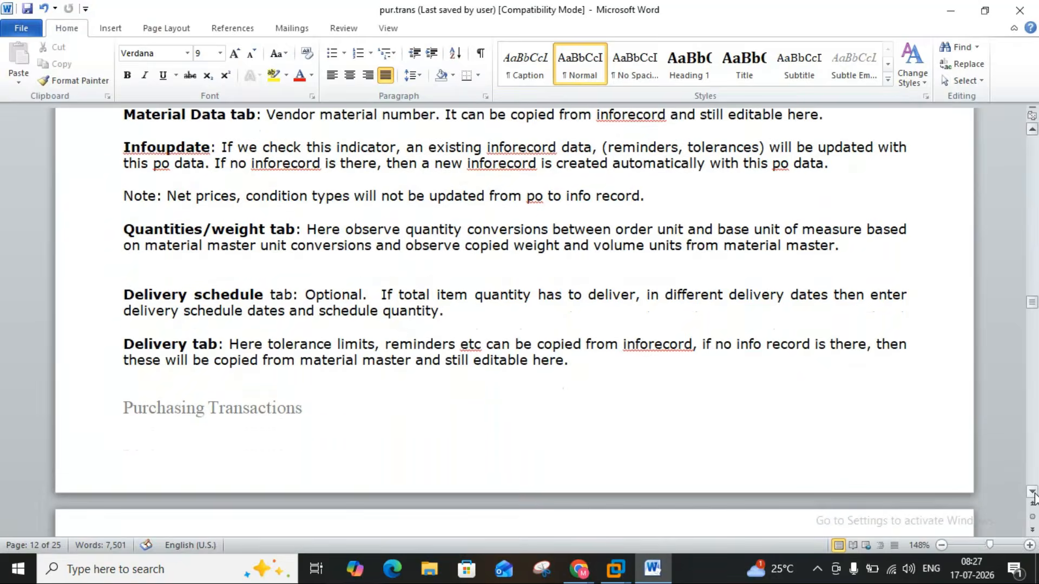
click(1033, 493)
click(1033, 492)
click(1033, 492)
click(1033, 493)
click(1033, 492)
click(1033, 494)
click(1033, 495)
scroll(274, 216, down, 1)
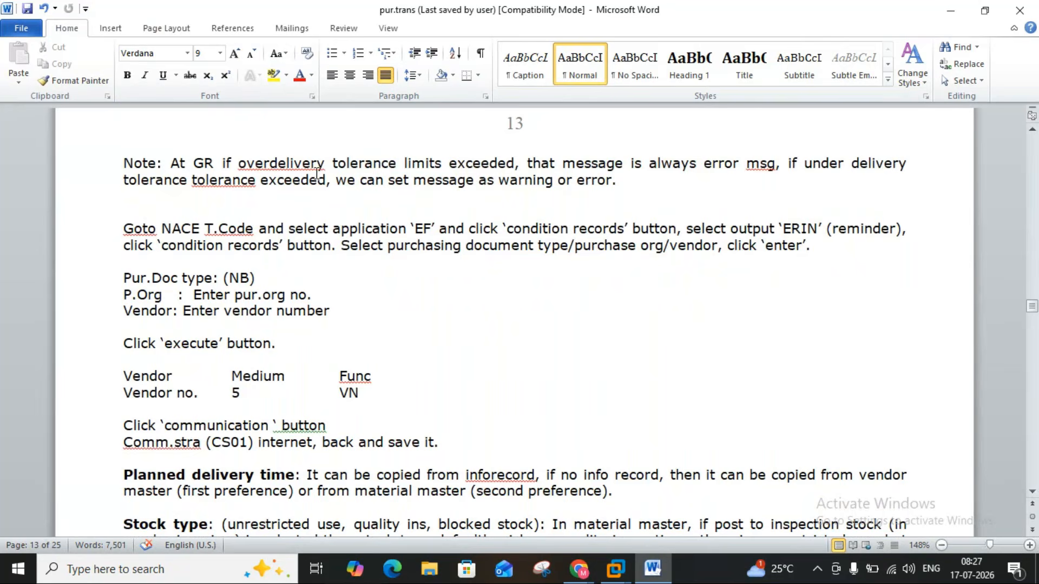
- Delete the duplicated word "tolerance" before "exceeded" in the note about underdelivery at GR
click(259, 185)
key(BackSpace)
key(BackSpace)
key(BackSpace)
key(BackSpace)
key(BackSpace)
key(BackSpace)
key(BackSpace)
key(BackSpace)
key(BackSpace)
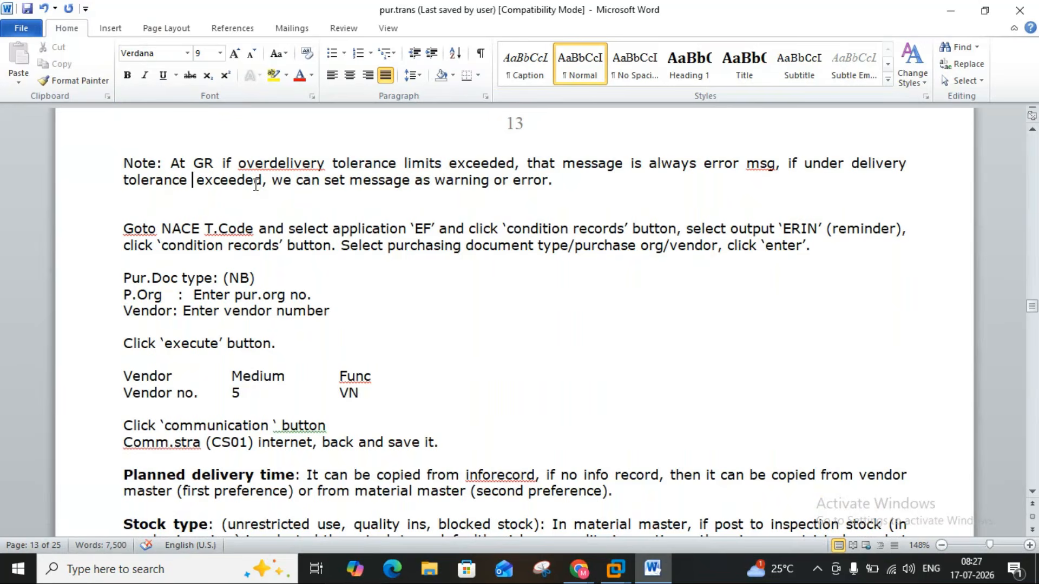
- Save the Word notes and switch back to the material display in the ECC virtual machine
click(27, 9)
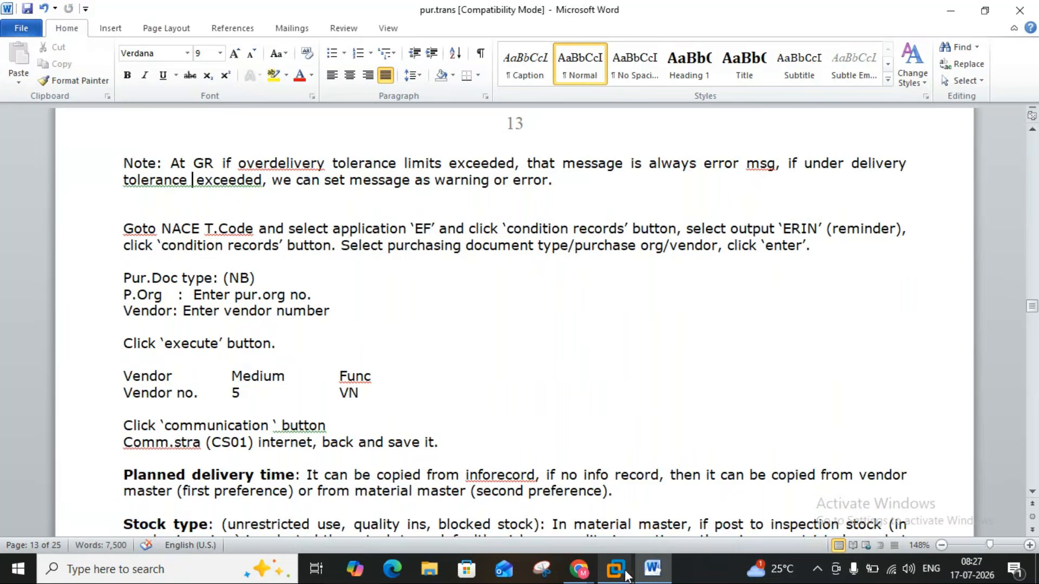
mouse_move(615, 568)
click(660, 486)
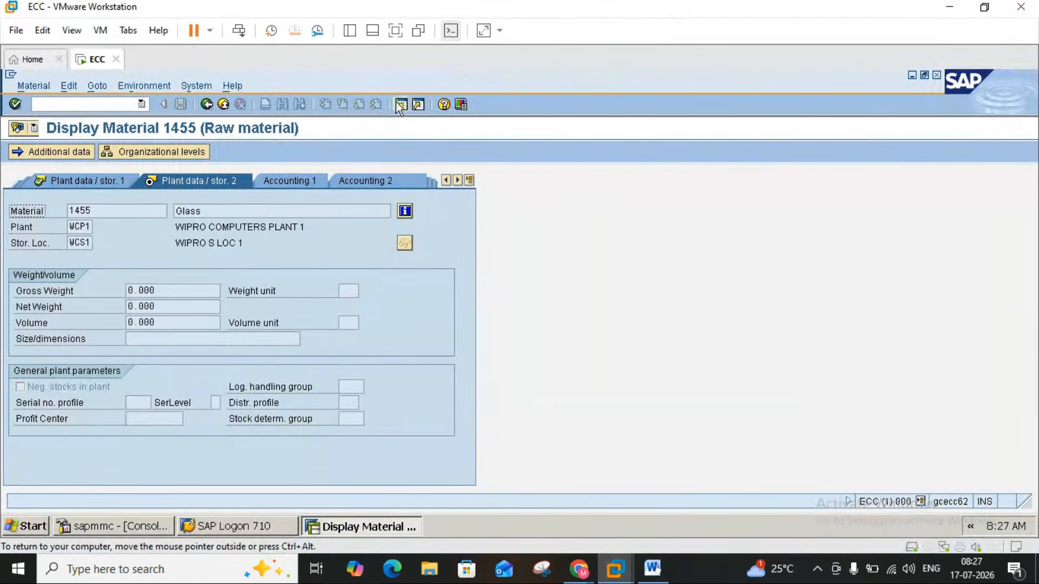
mouse_move(613, 572)
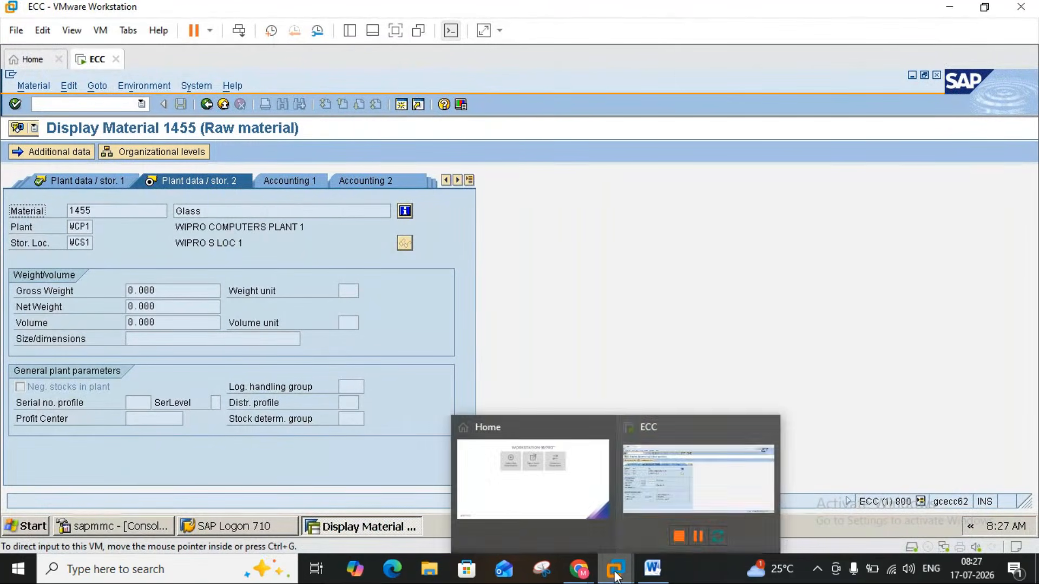
click(644, 481)
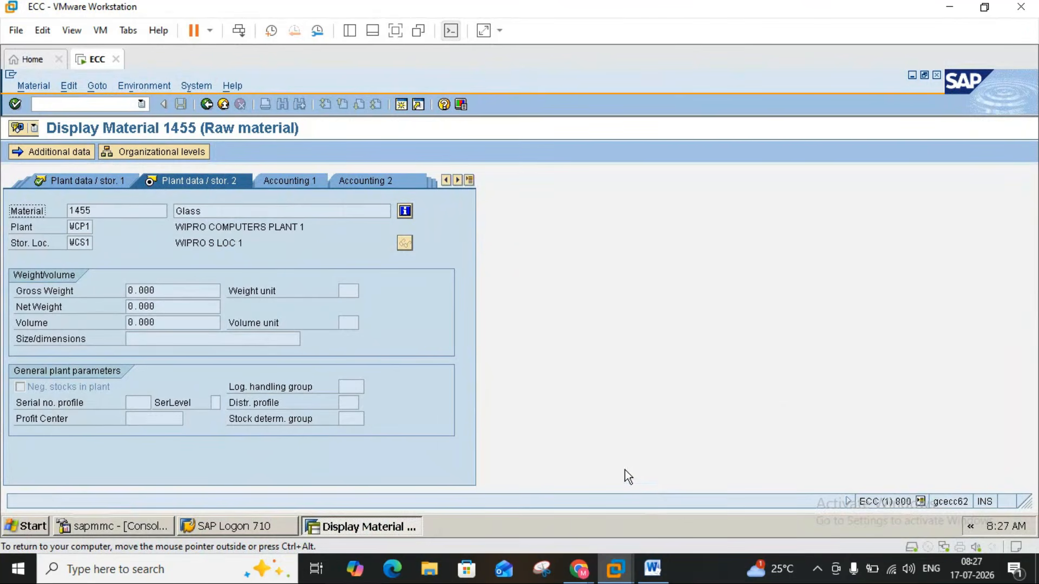
- Display material 1455's Basic data 1 view and review it down to the Basic Data Texts section
click(469, 179)
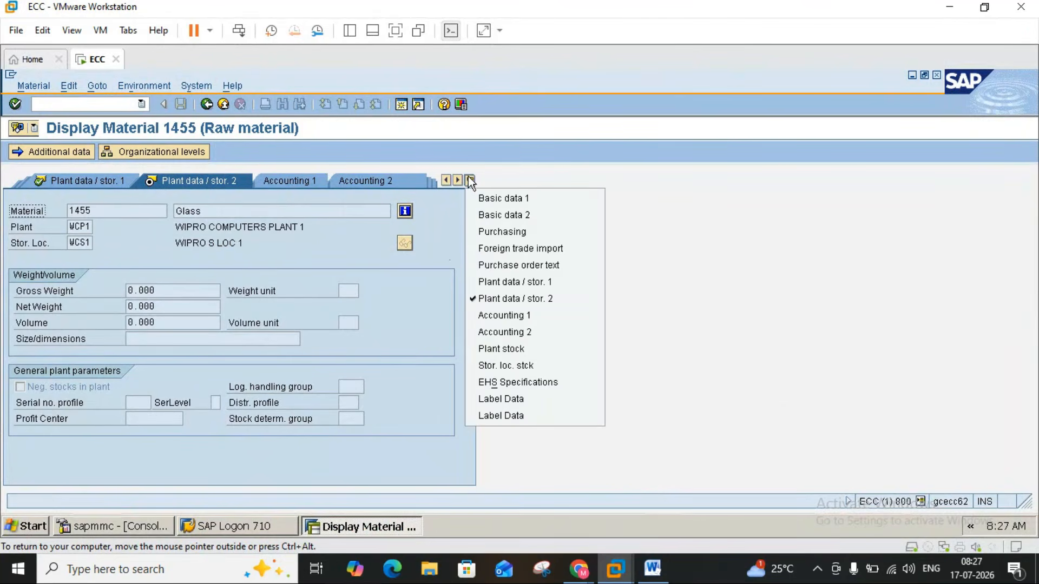
click(489, 195)
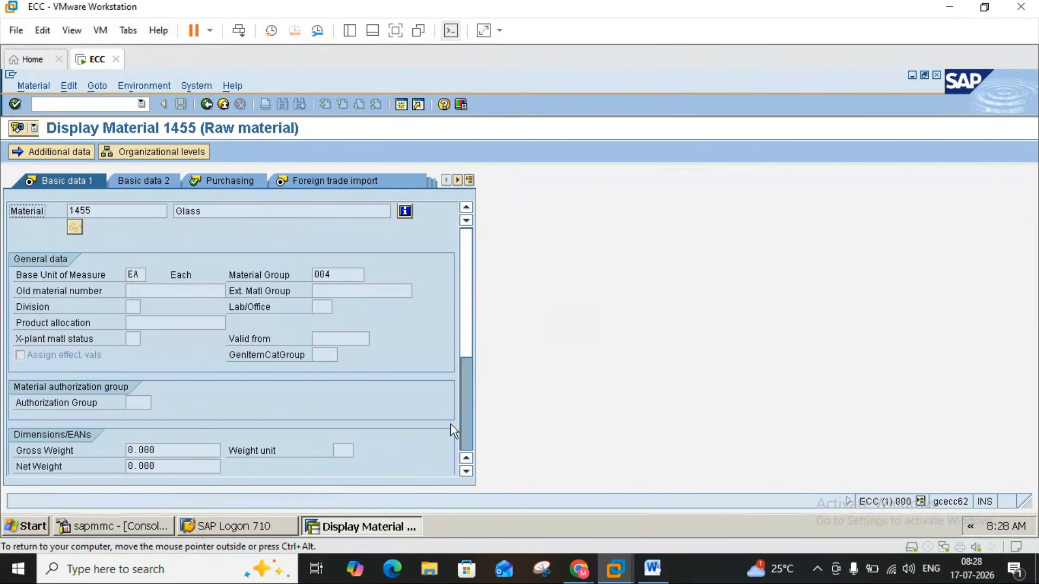
scroll(466, 476, down, 3)
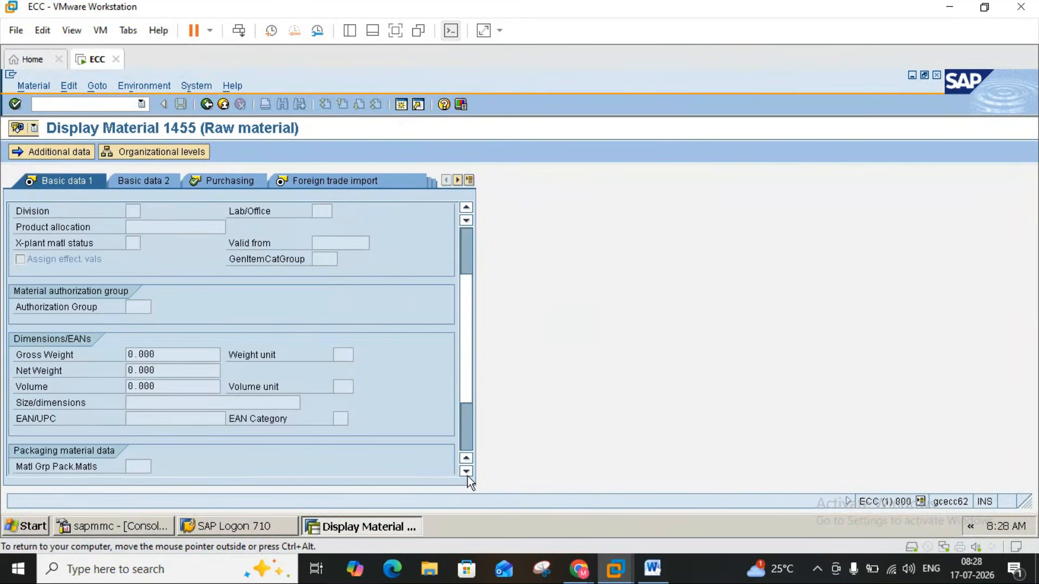
scroll(467, 476, down, 1)
scroll(468, 476, down, 1)
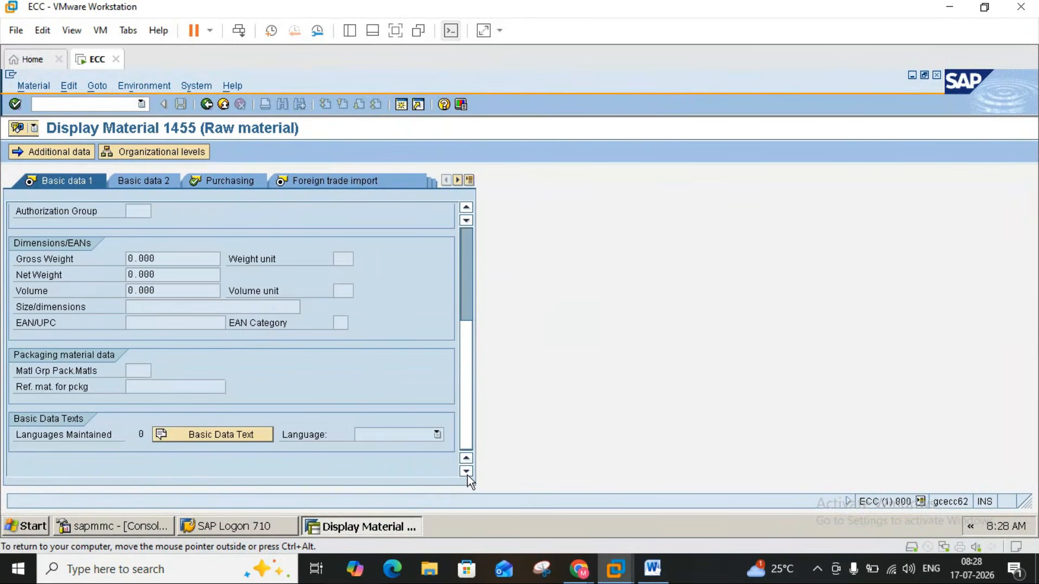
- Display the material's Purchasing view and review its purchasing values section with the reminder and tolerance fields
click(216, 182)
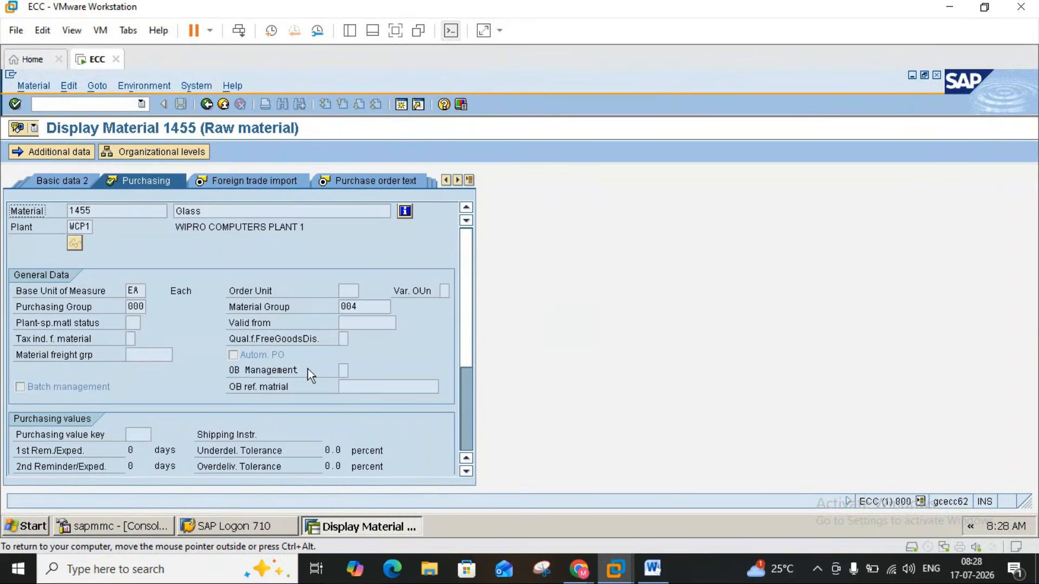
click(466, 472)
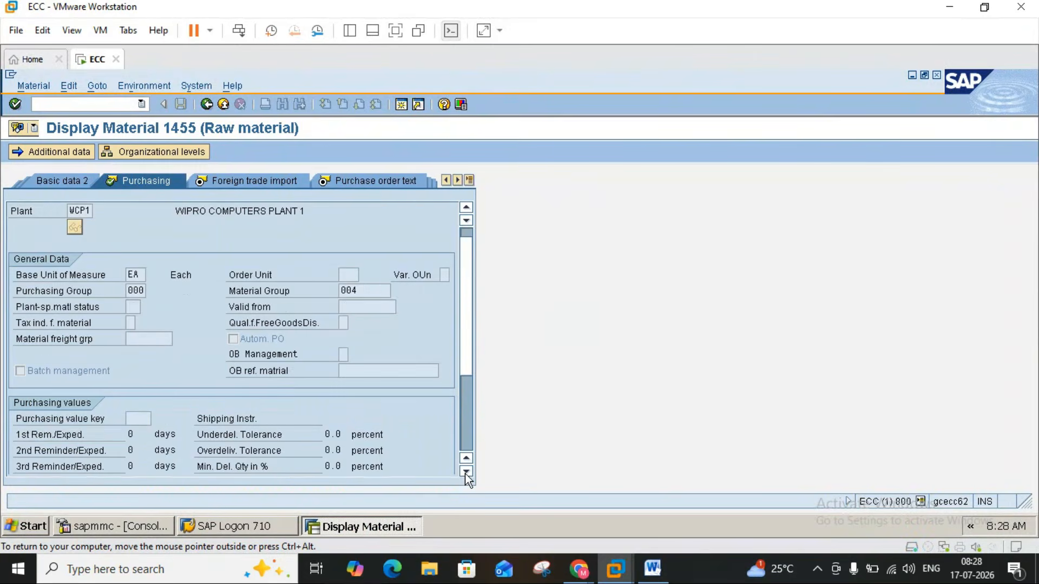
scroll(466, 473, down, 2)
- List the possible purchasing value keys, examine key 2's reminders and tolerances, close the list and review the material's purchasing values
click(136, 324)
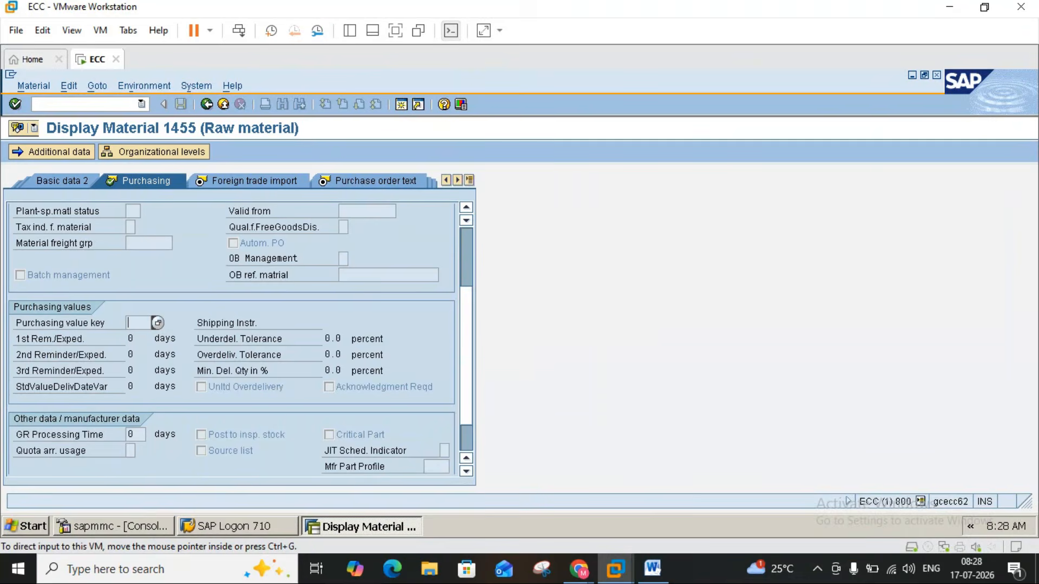
mouse_move(615, 568)
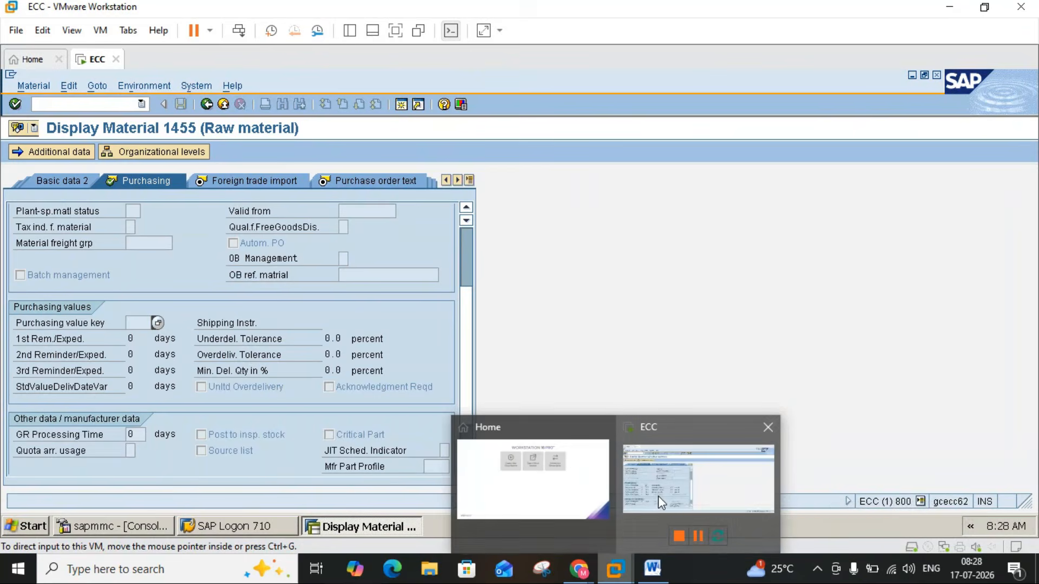
click(658, 495)
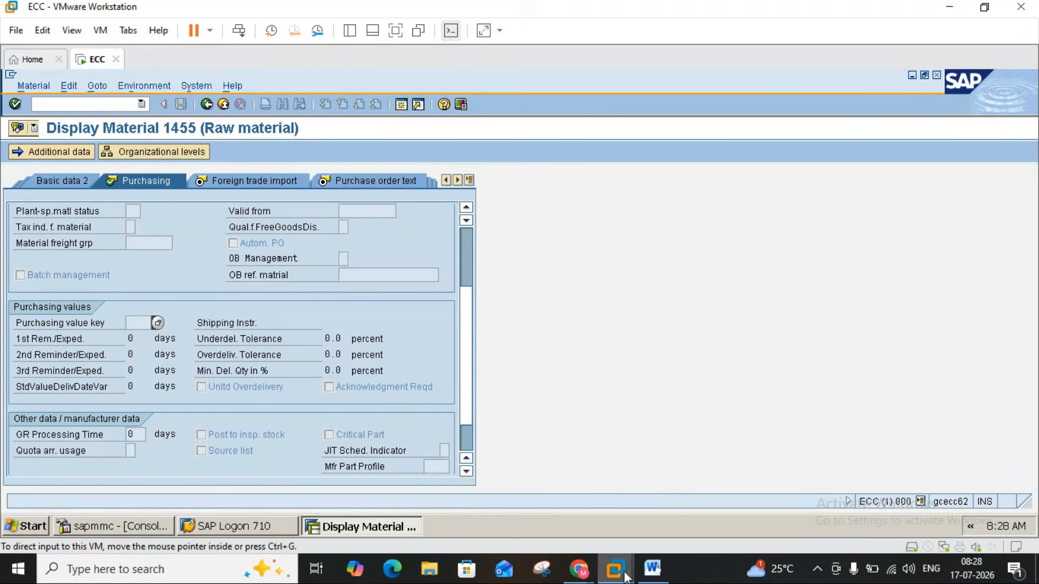
mouse_move(626, 578)
click(662, 471)
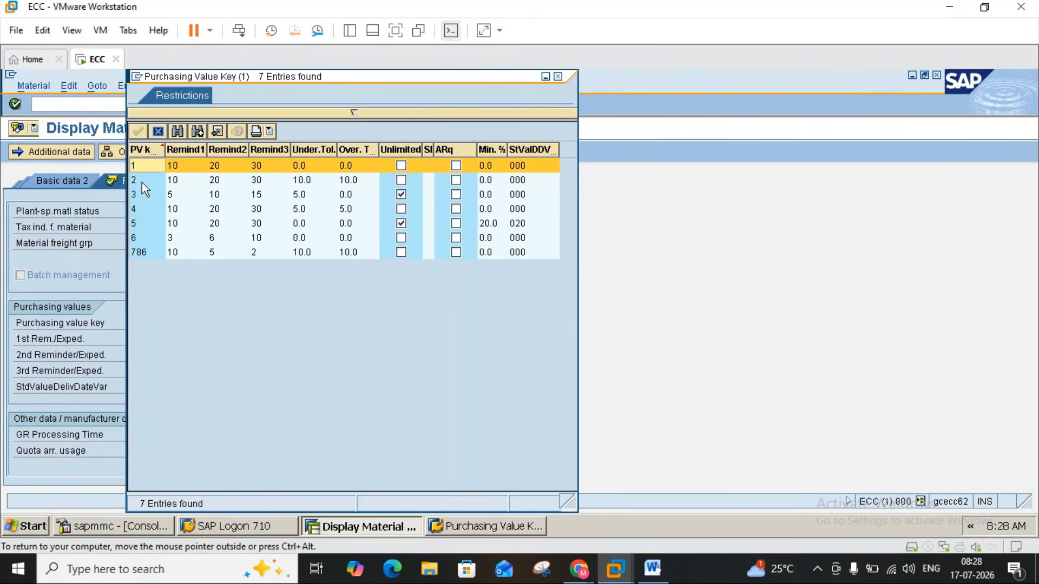
click(141, 183)
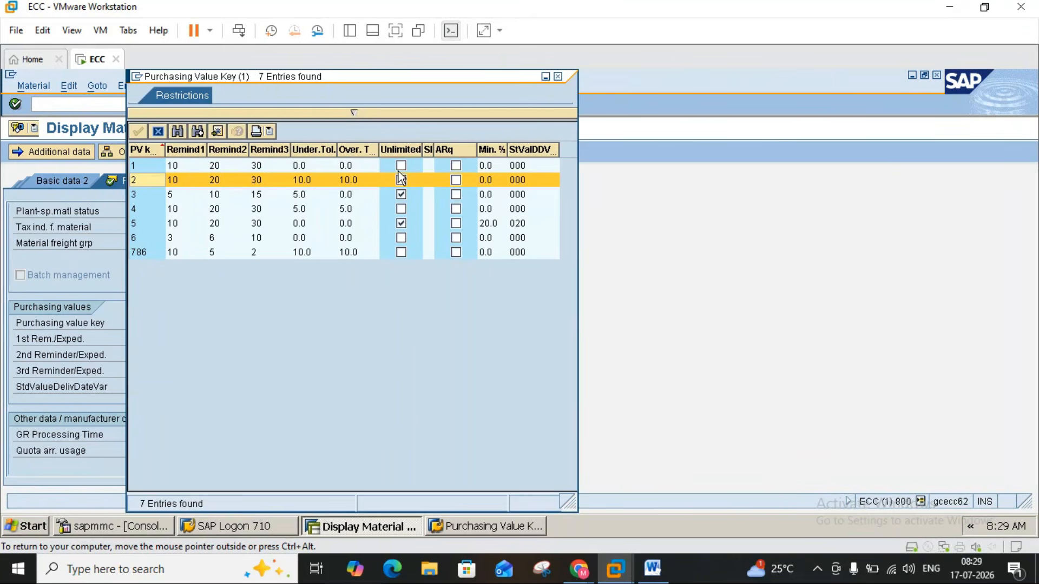
click(557, 76)
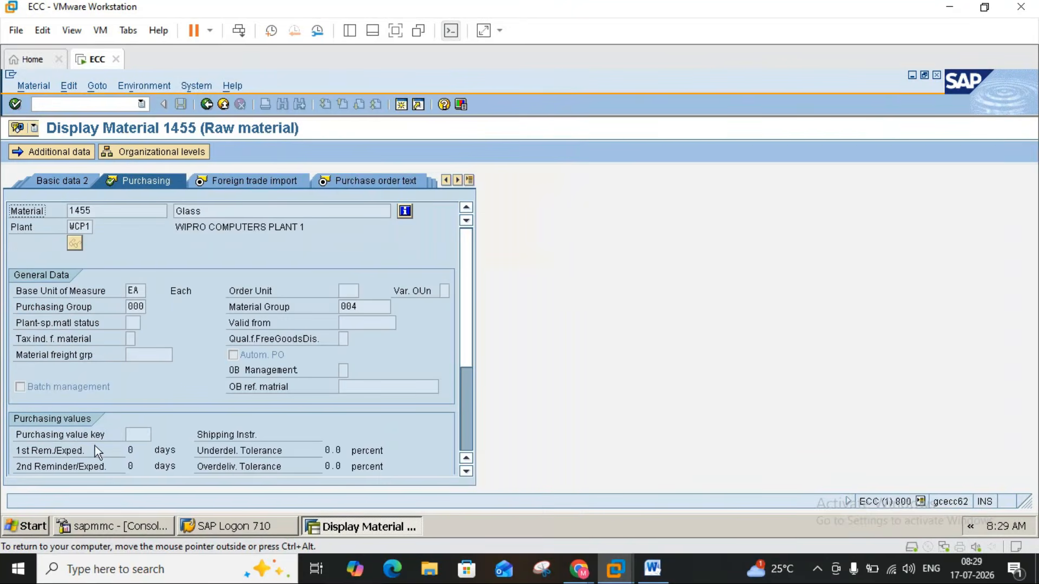
click(466, 469)
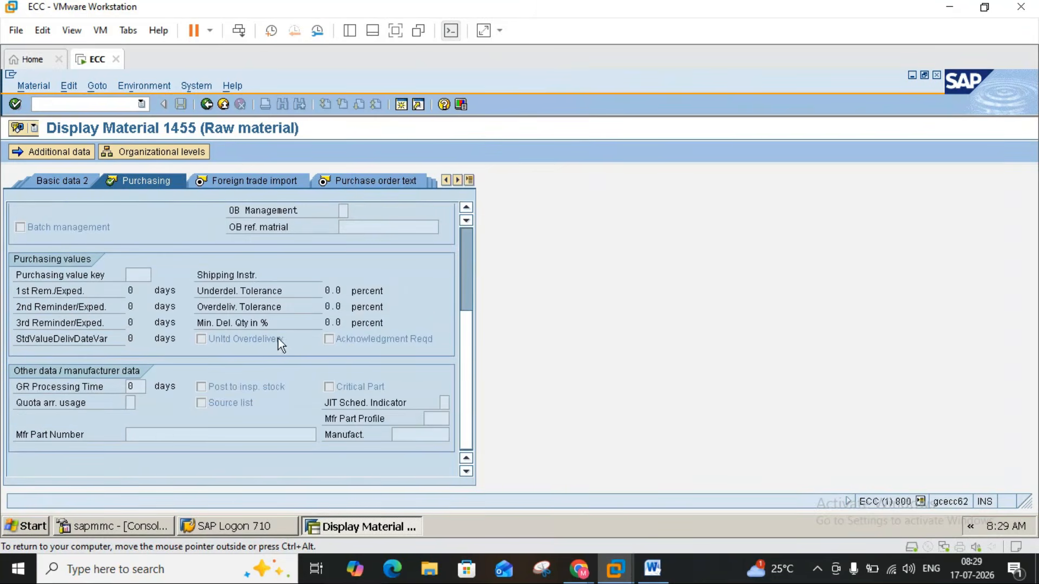
- Return to the purchase order's Delivery details and set unlimited overdelivery for the Glass item, clearing it again after demonstrating it
click(206, 104)
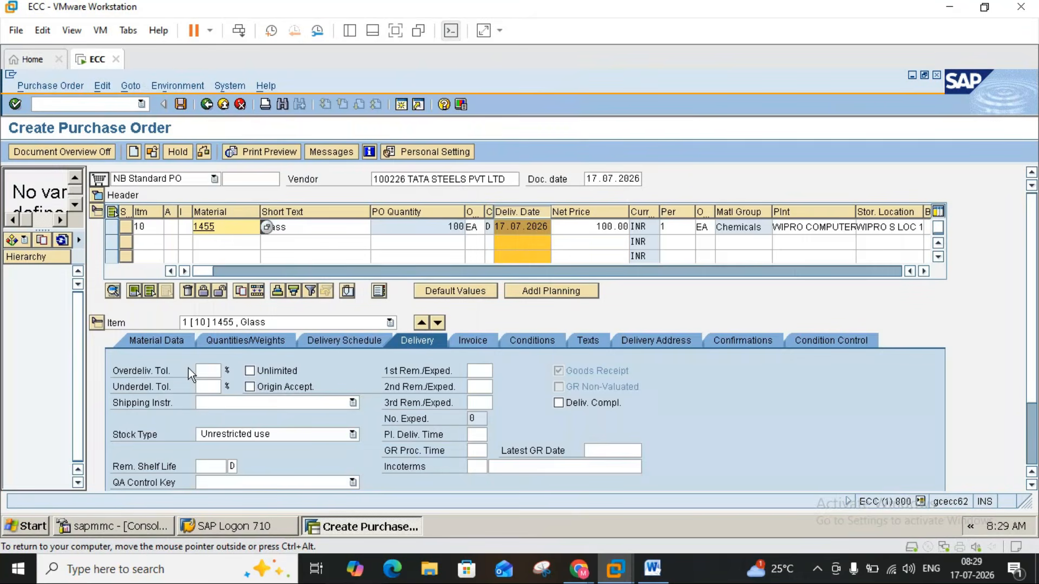
click(215, 387)
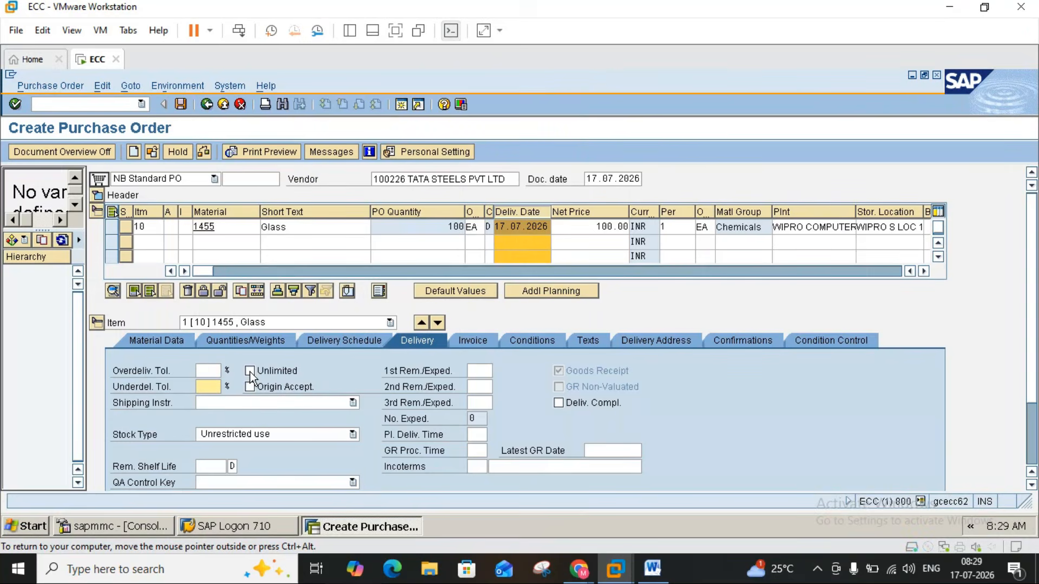
click(212, 371)
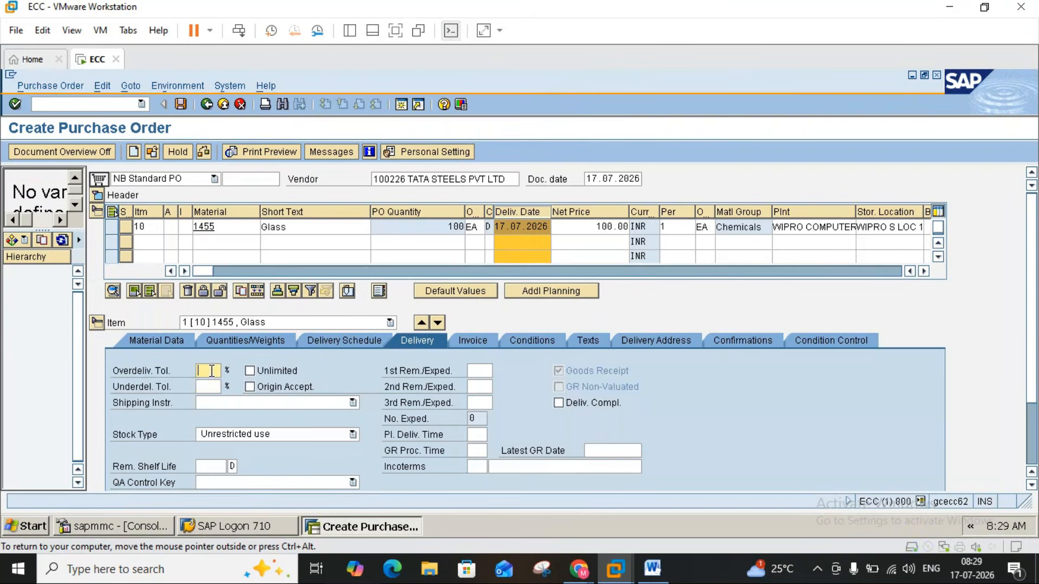
click(251, 371)
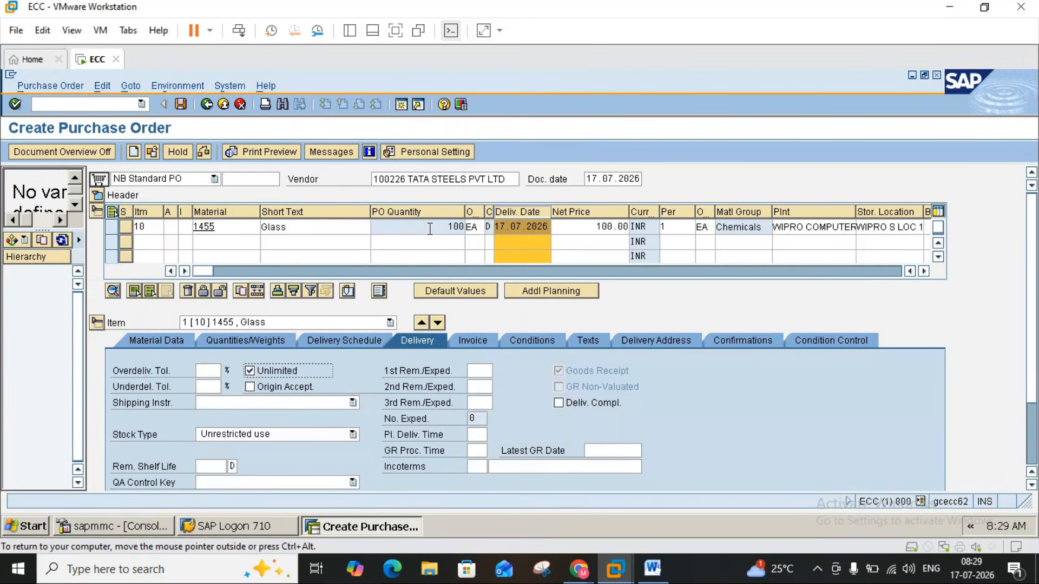
click(249, 370)
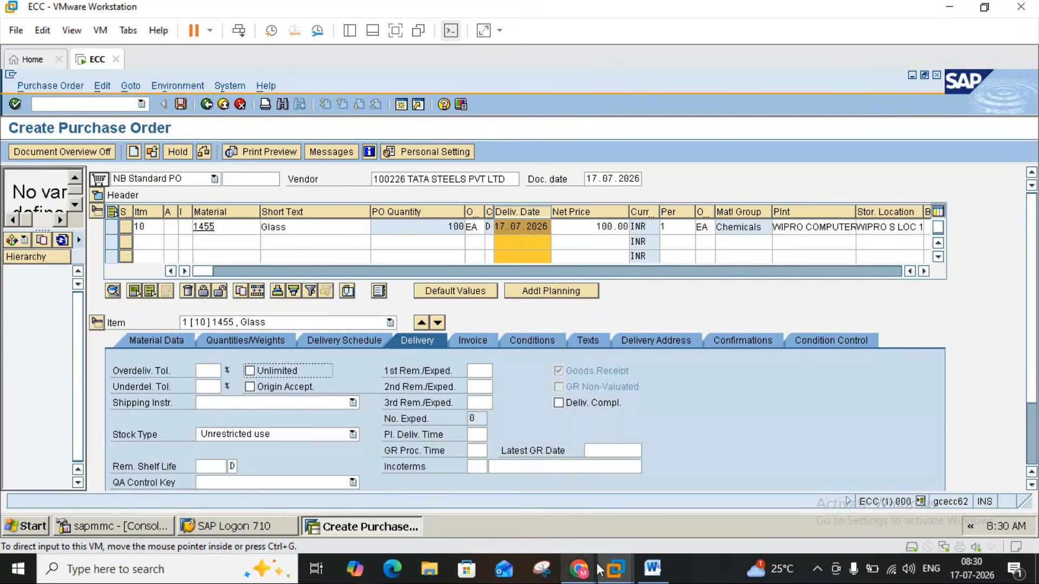
- Consult the Word notes on reminders and run transaction NACE in a new SAP session
click(653, 569)
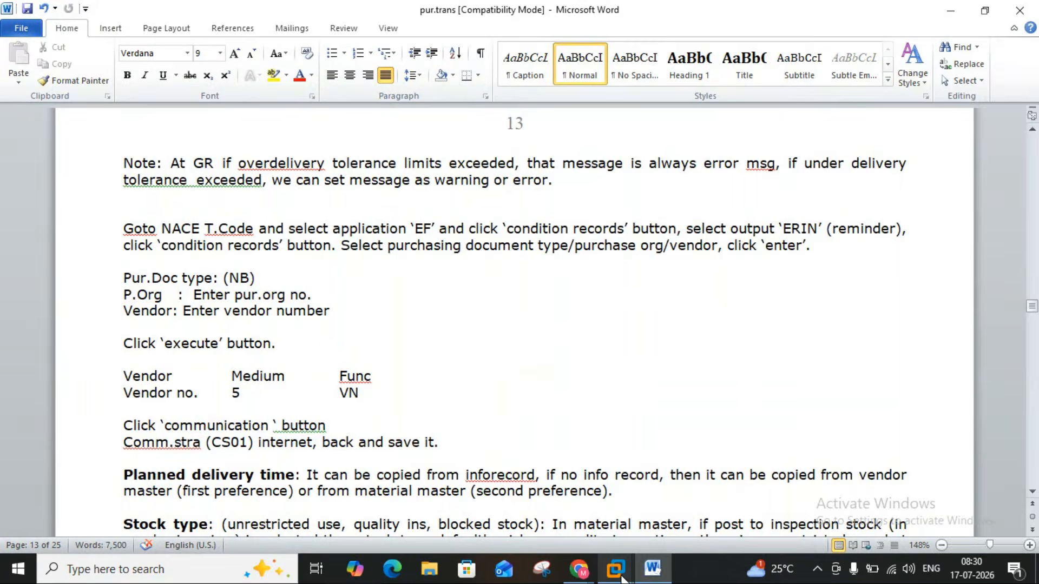
mouse_move(621, 578)
click(667, 487)
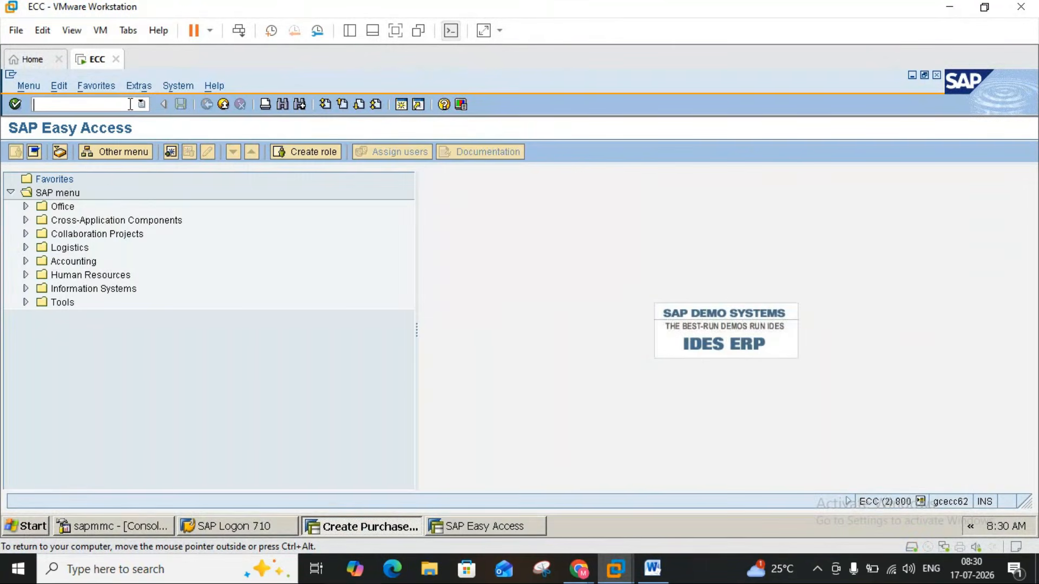
text(nace)
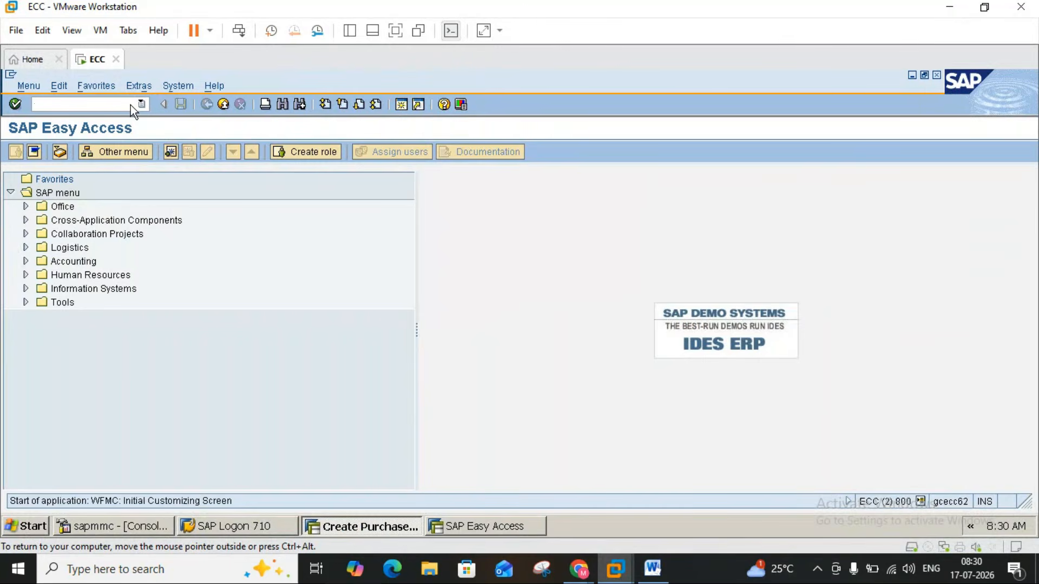
key(Return)
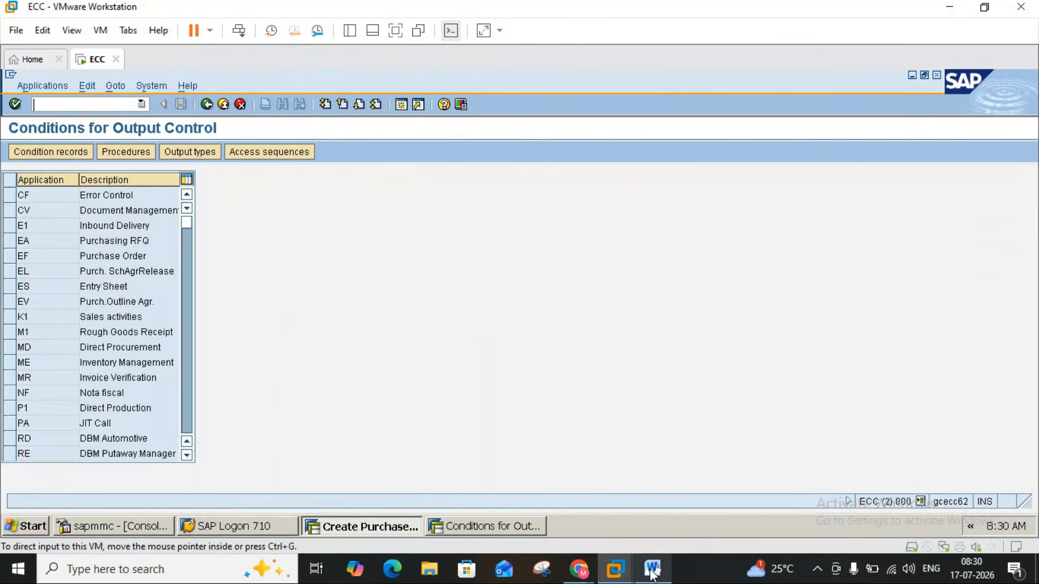
- Check the application named in the notes and open the condition records for application EF (Purchase Order)
click(652, 571)
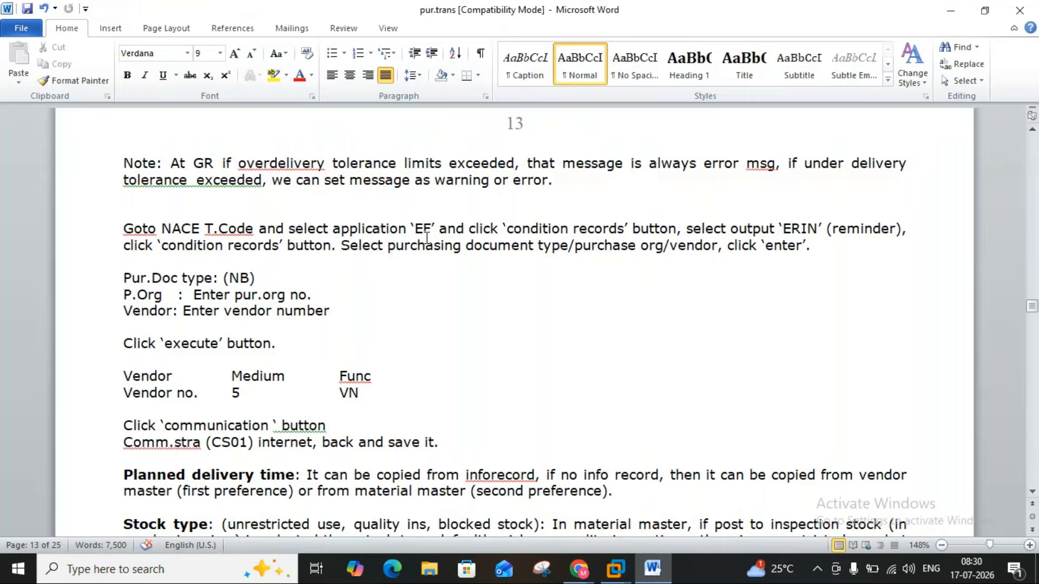
click(660, 576)
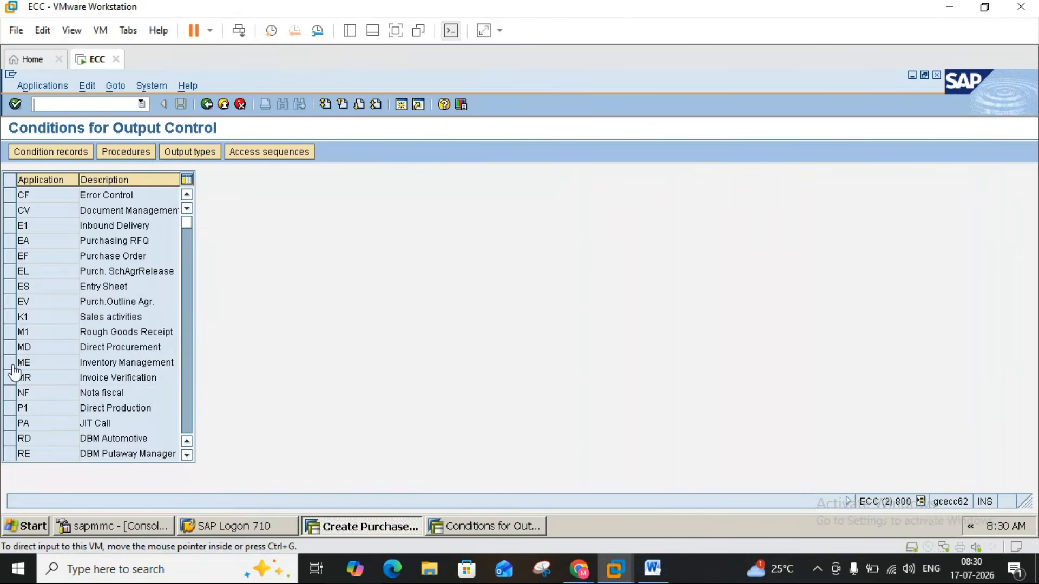
click(11, 257)
click(58, 155)
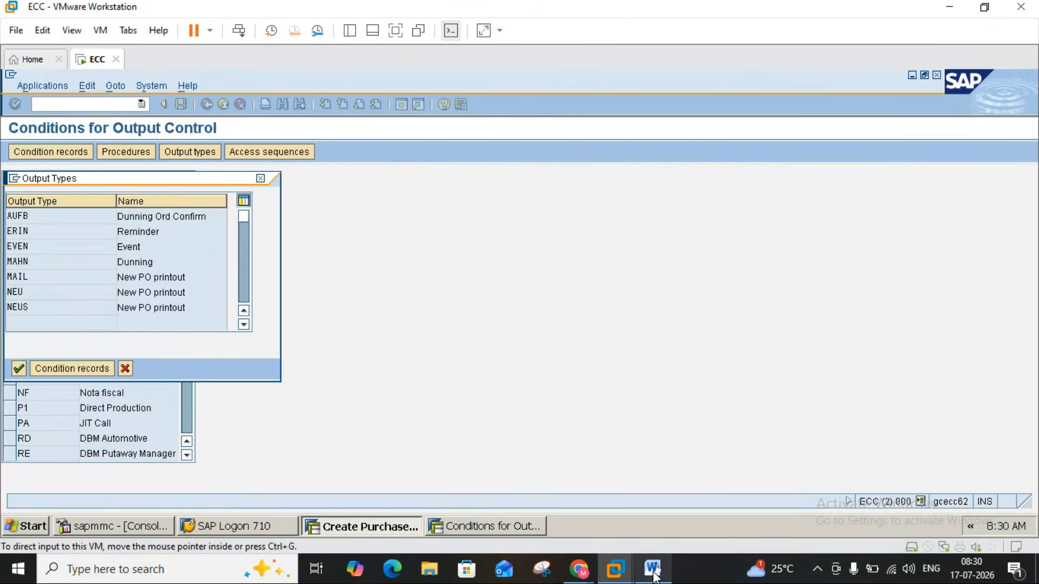
- Check the output type in the notes and open the condition records for output type ERIN (Reminder)
click(653, 569)
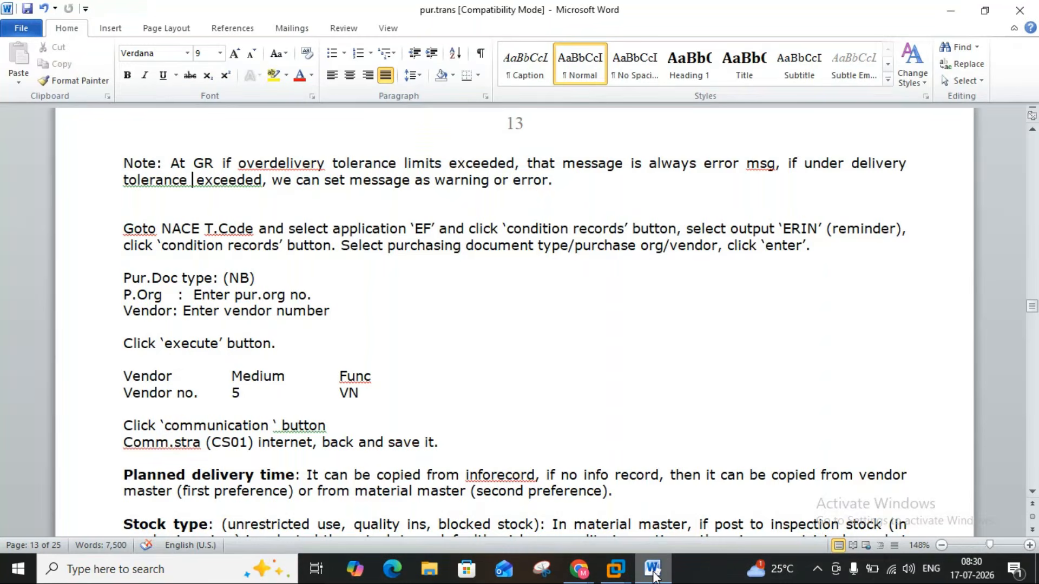
click(653, 569)
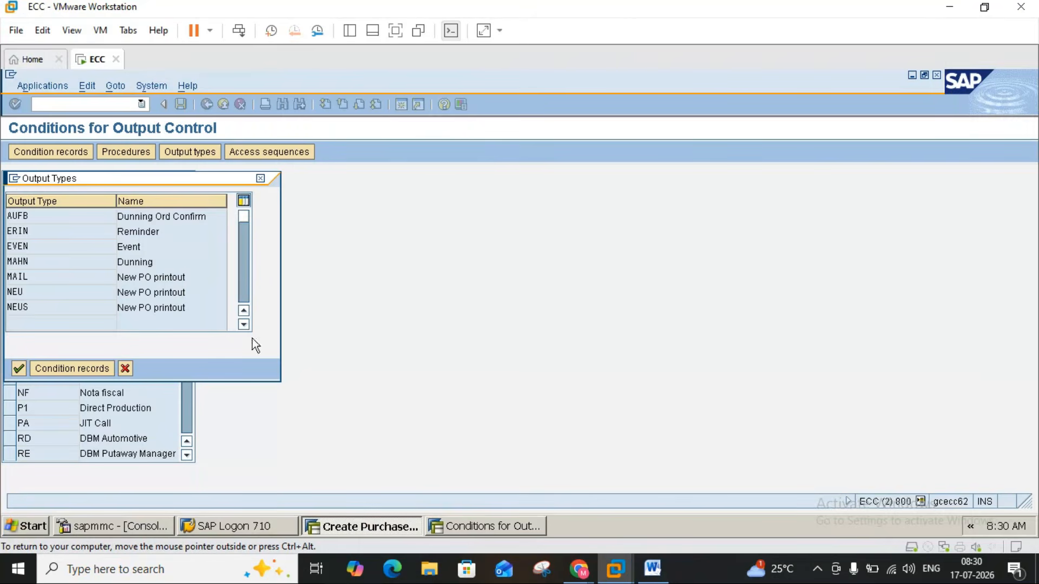
double_click(20, 235)
- Check the notes for the key combination and choose Purchasing Output Determination: Doc.Type/Purch.Org/Vendor for ERIN
click(653, 572)
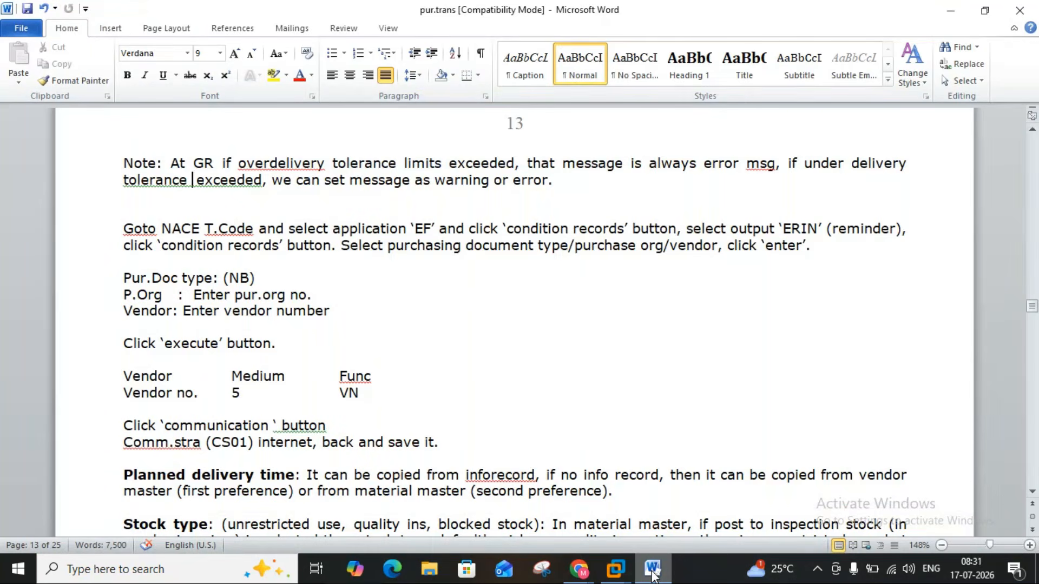
click(653, 573)
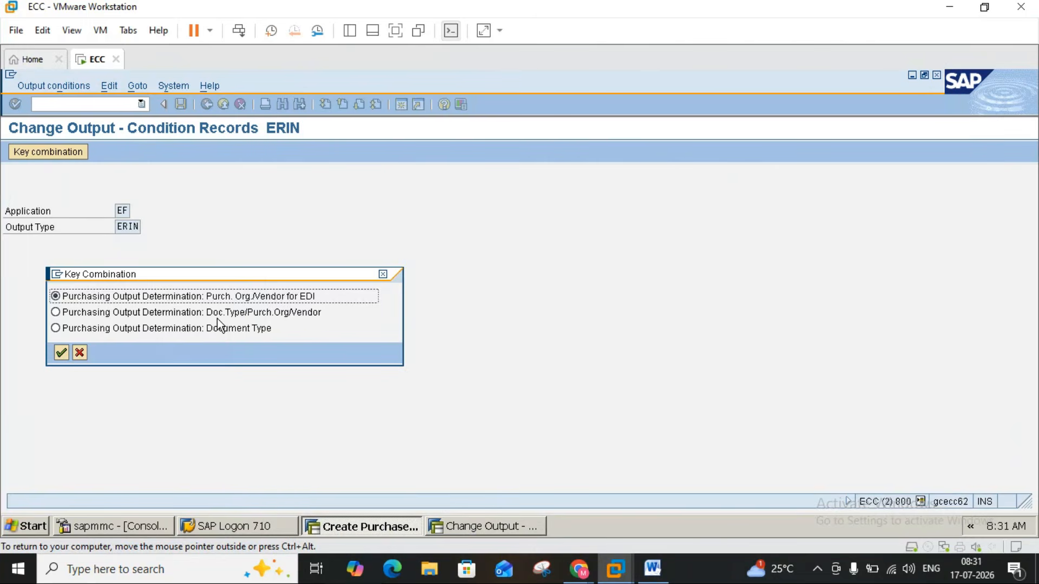
click(56, 313)
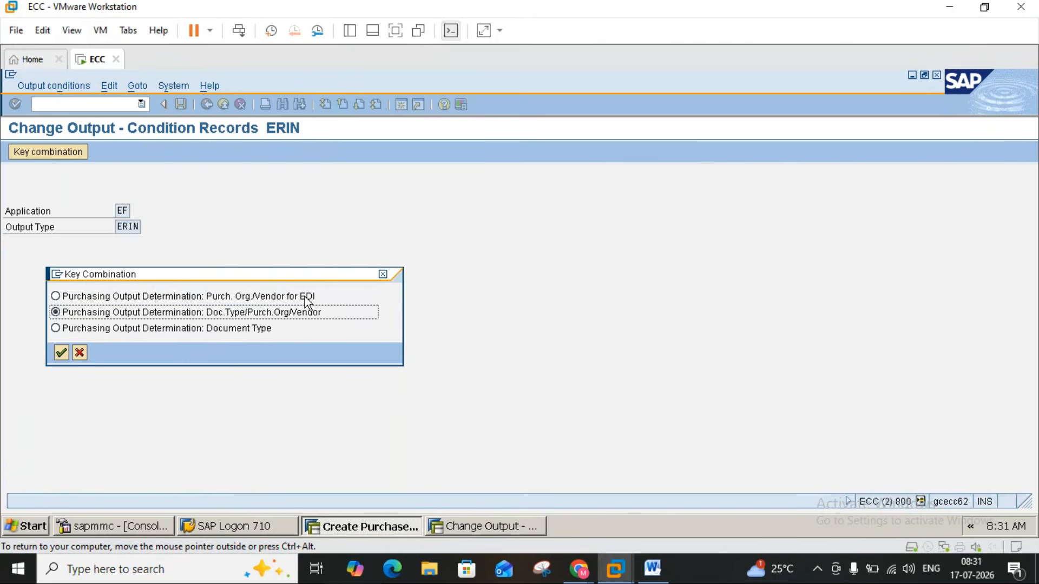
click(61, 353)
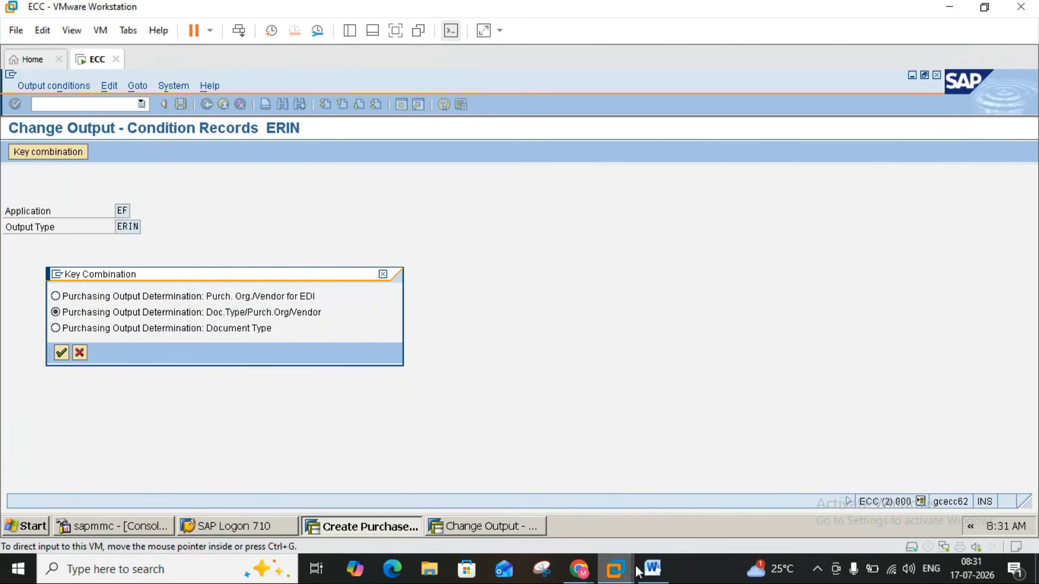
- Check the Word notes for the selection values and open the ERIN condition records for document type NB and purchasing organization WP01
click(653, 570)
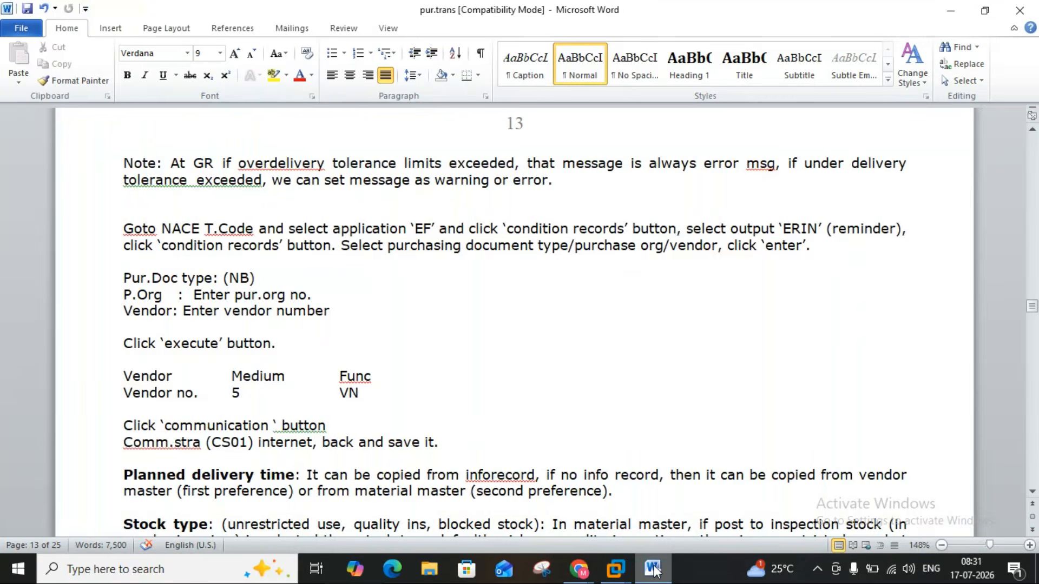
click(653, 569)
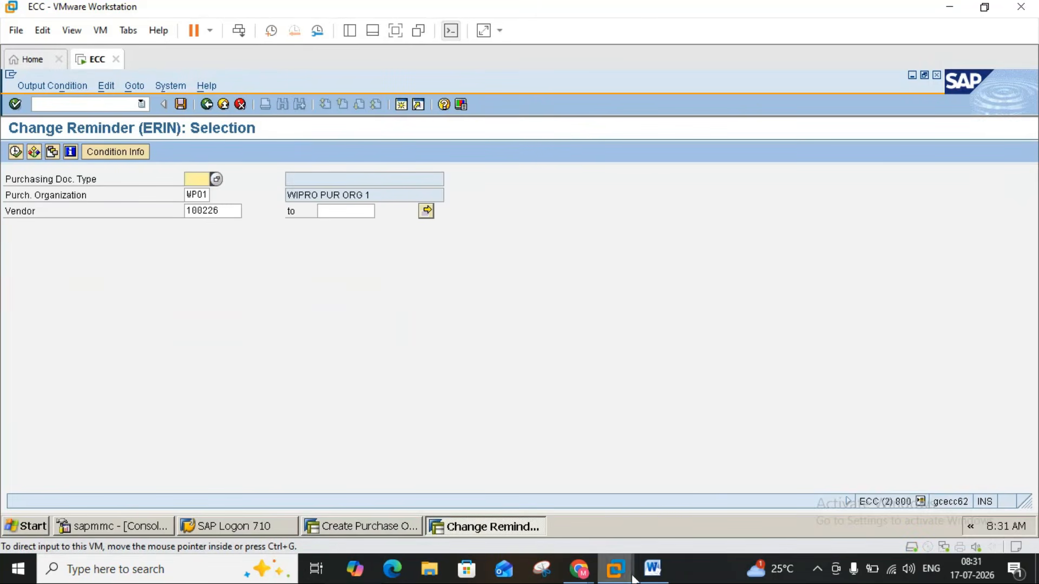
click(652, 569)
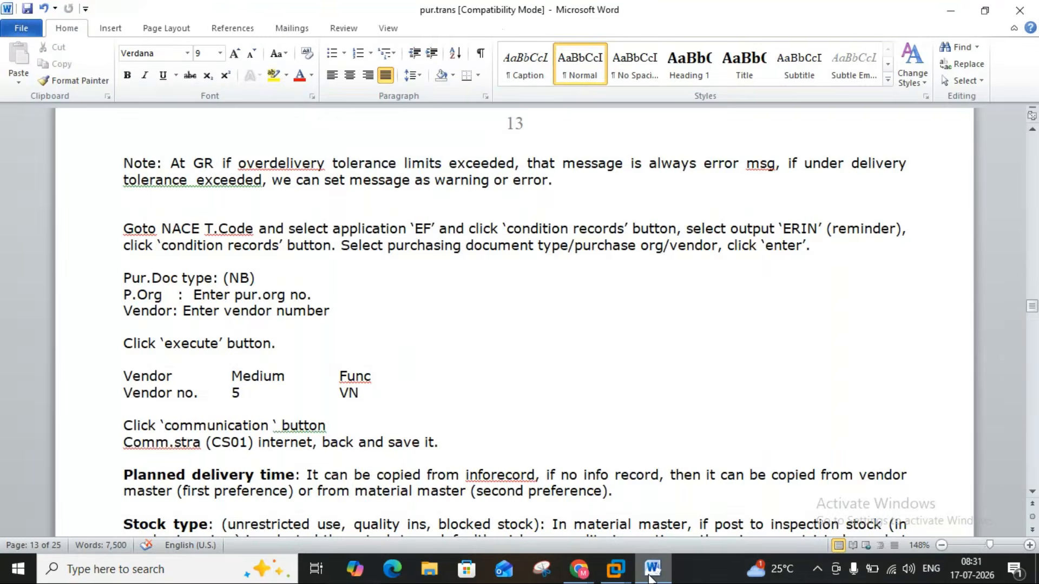
click(652, 569)
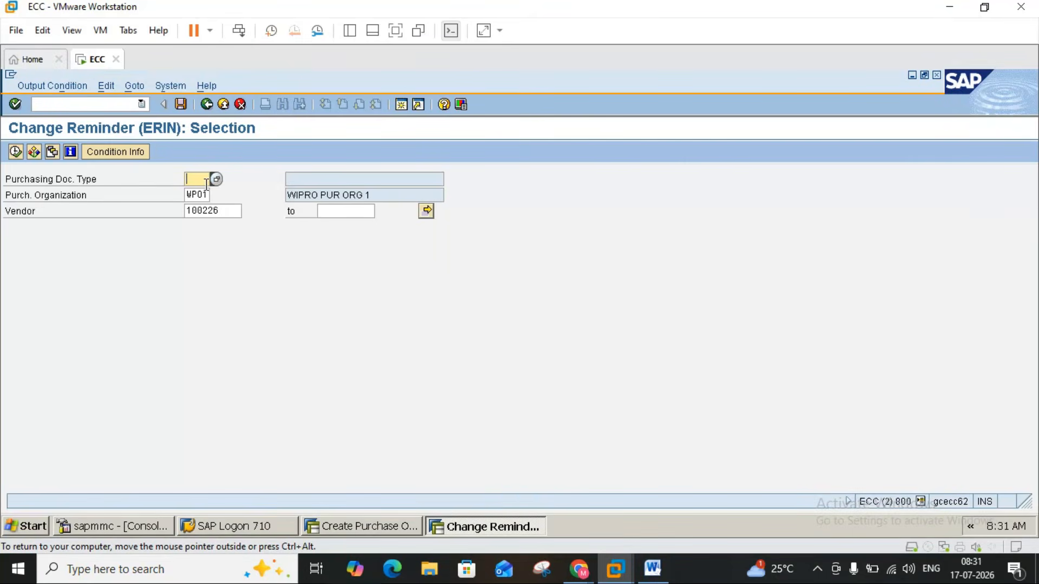
text(nb)
click(16, 152)
- Check the required record fields in the notes and enter the vendor number in the first condition record row
click(653, 570)
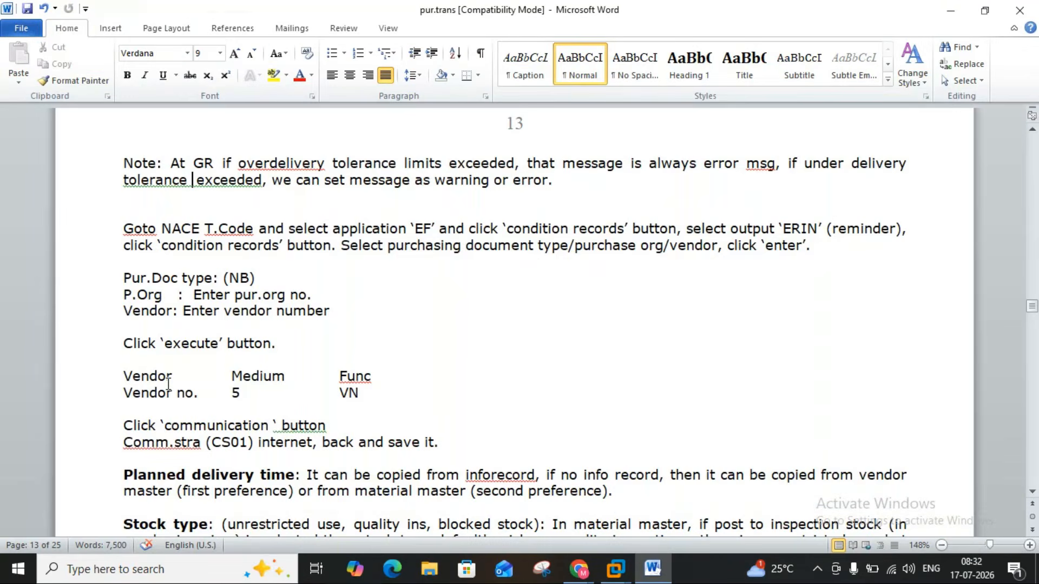
click(645, 571)
click(652, 570)
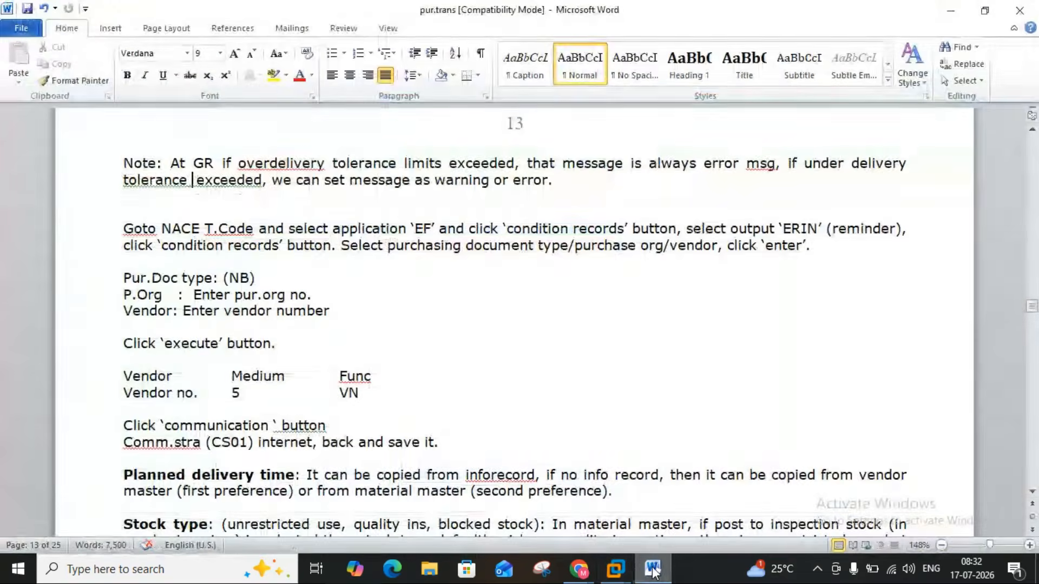
click(652, 571)
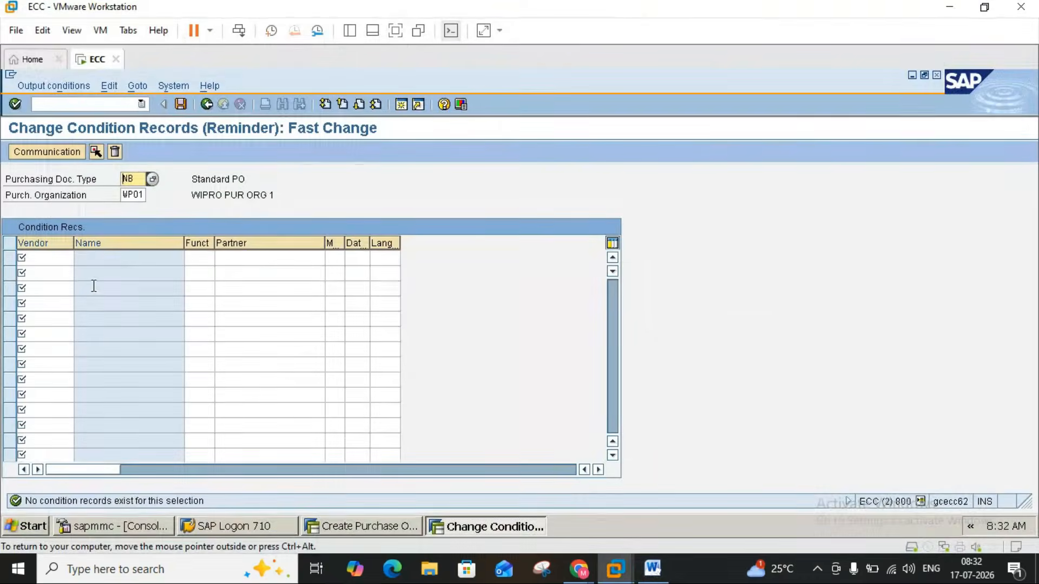
click(44, 259)
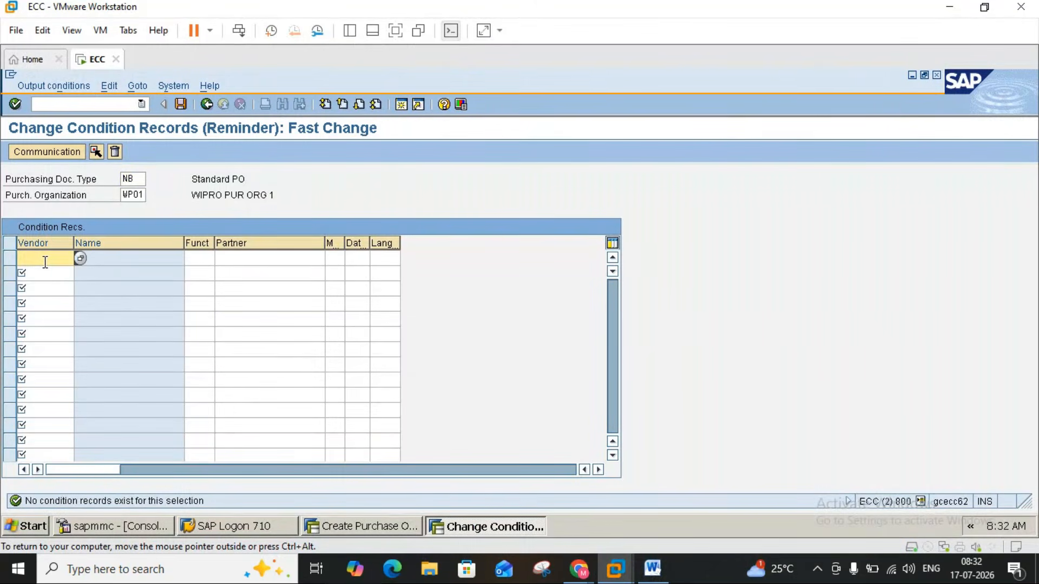
text(100228)
click(205, 259)
click(652, 568)
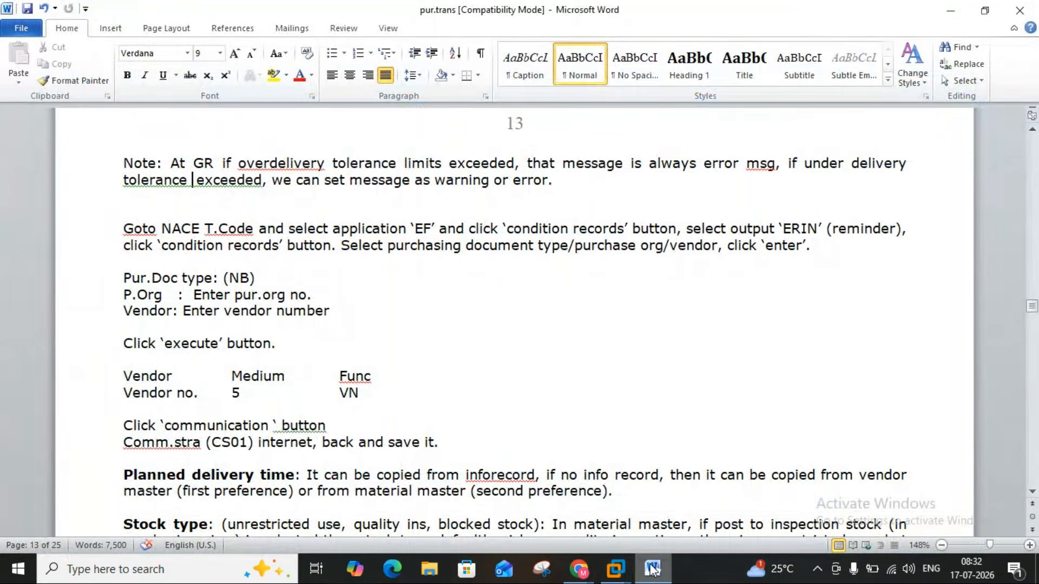
click(652, 568)
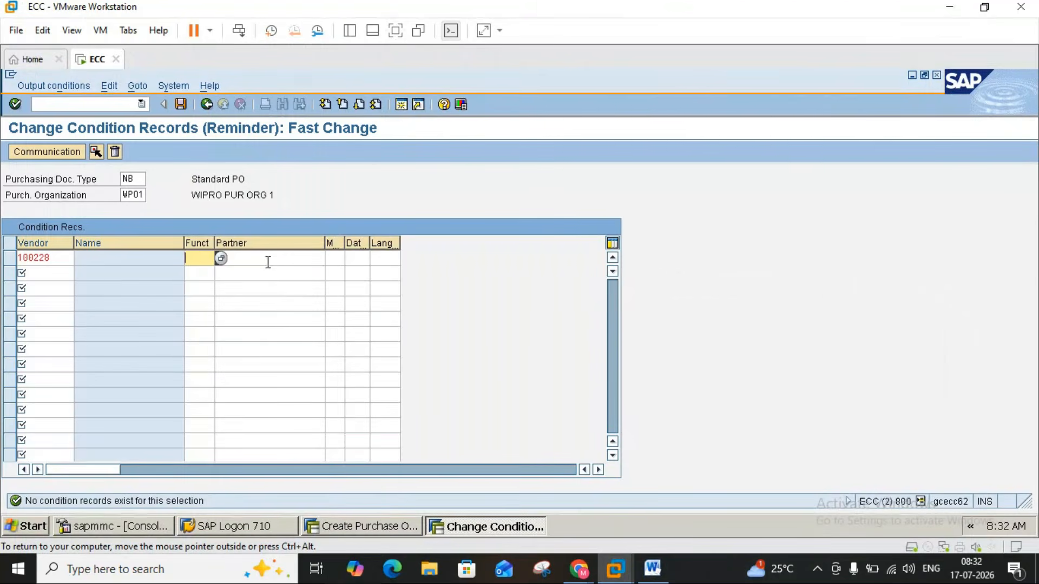
key(Return)
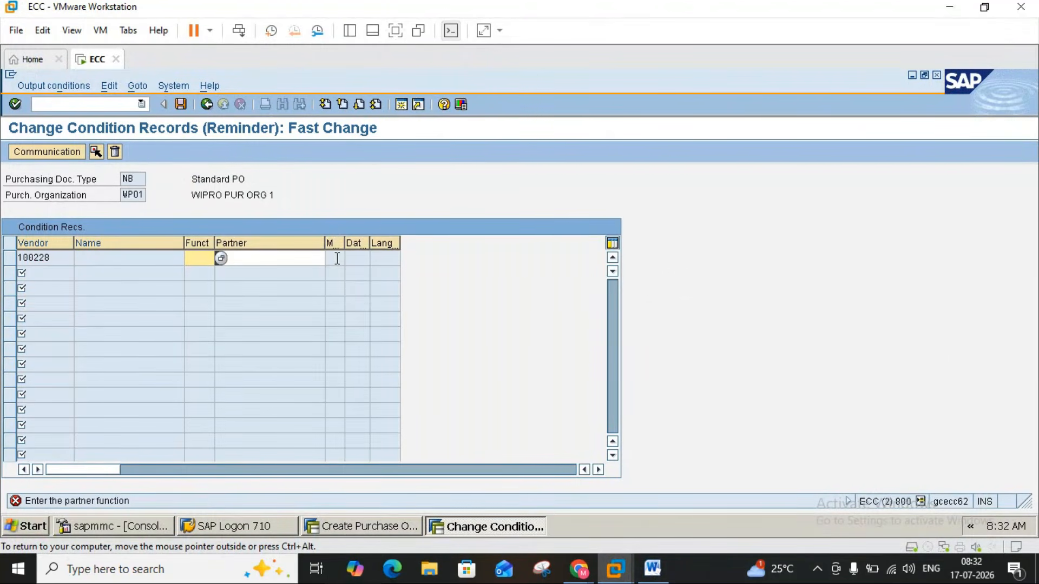
key(Return)
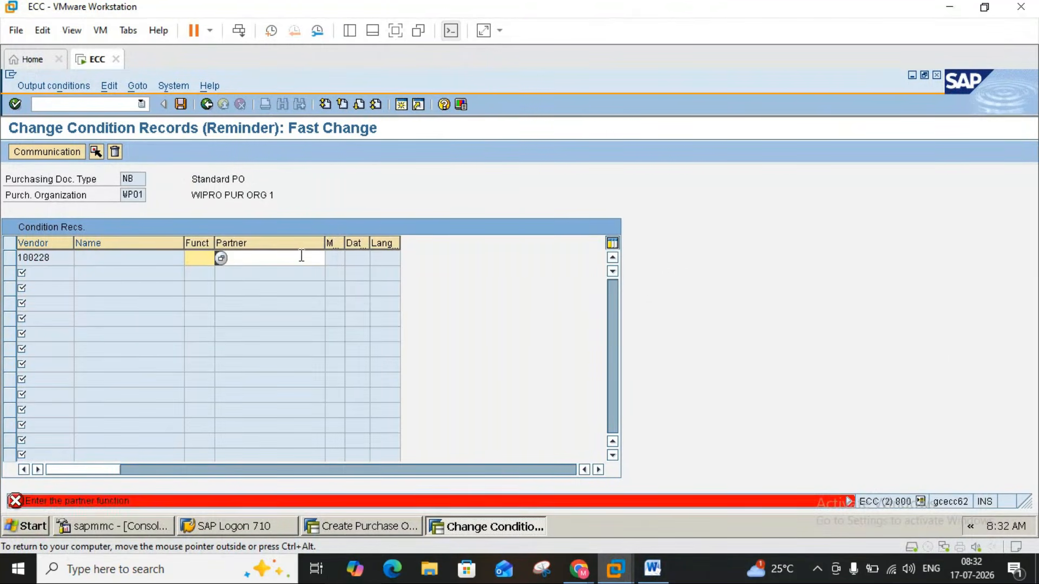
- Search the partner functions for "ve" and assign function VN (Vendor) to the condition record
click(221, 257)
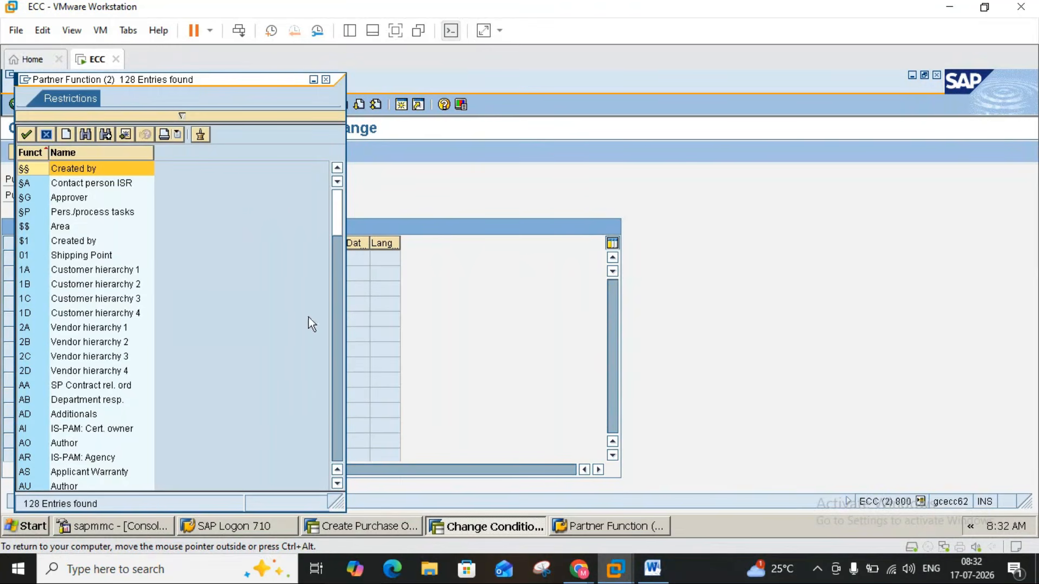
click(341, 427)
click(341, 426)
click(341, 426)
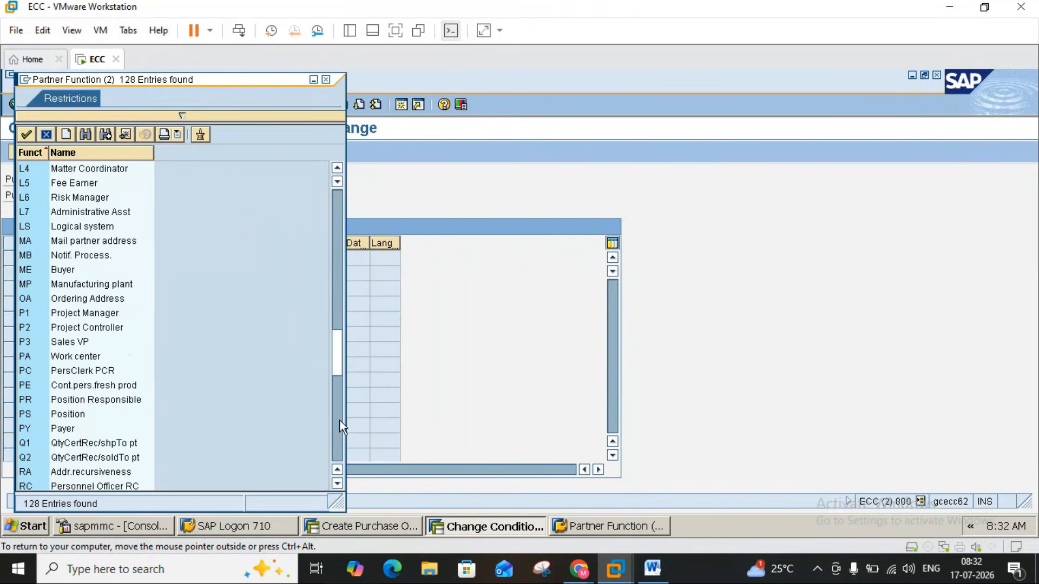
click(340, 447)
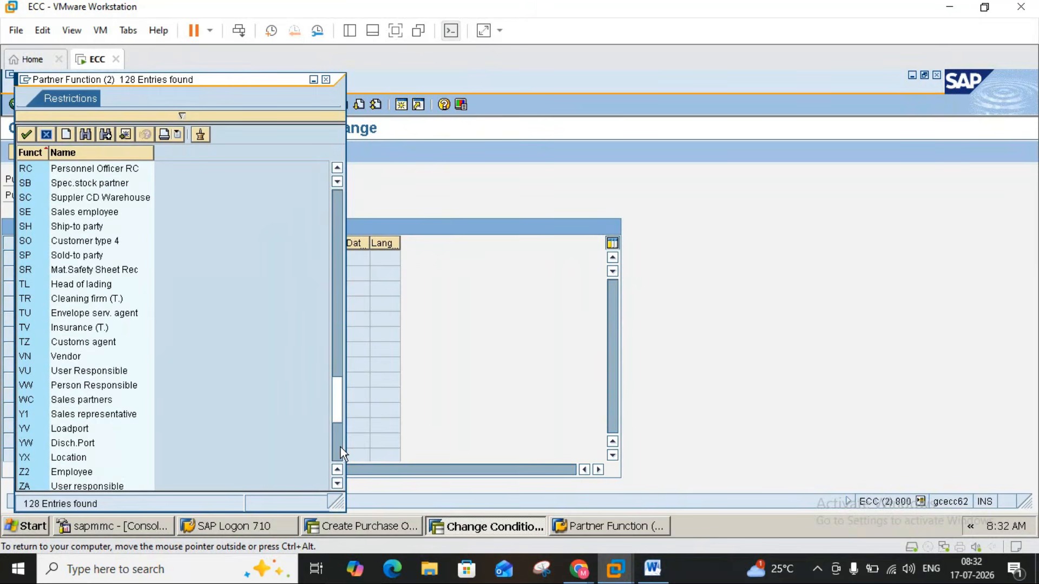
click(339, 449)
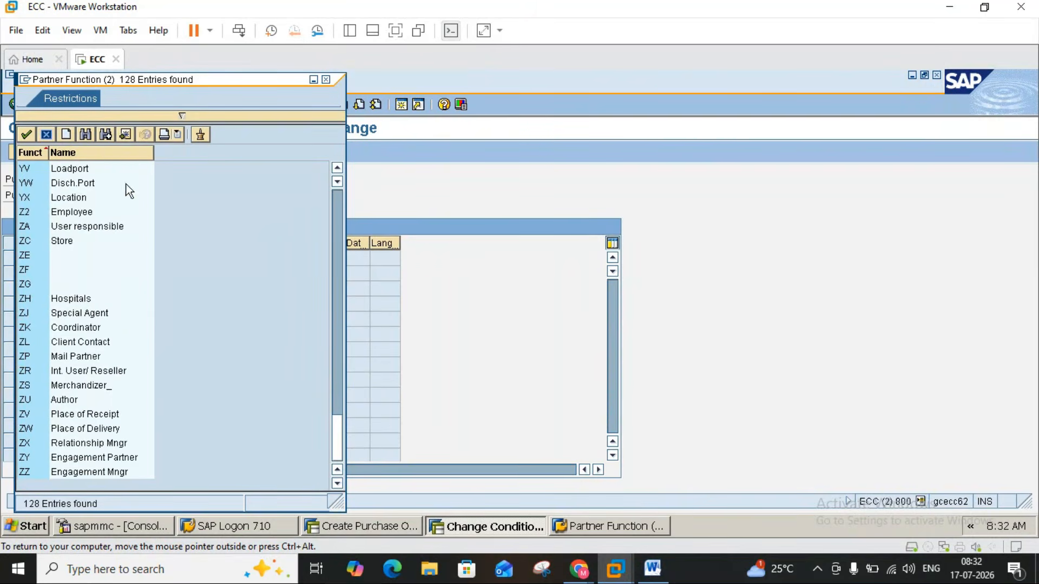
click(86, 135)
text(ve)
key(Return)
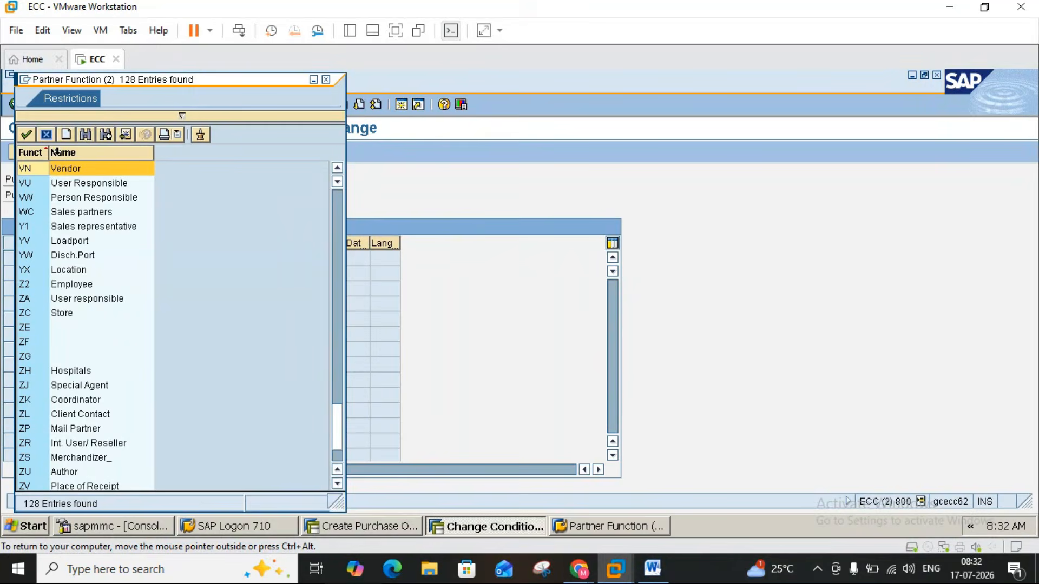
double_click(33, 168)
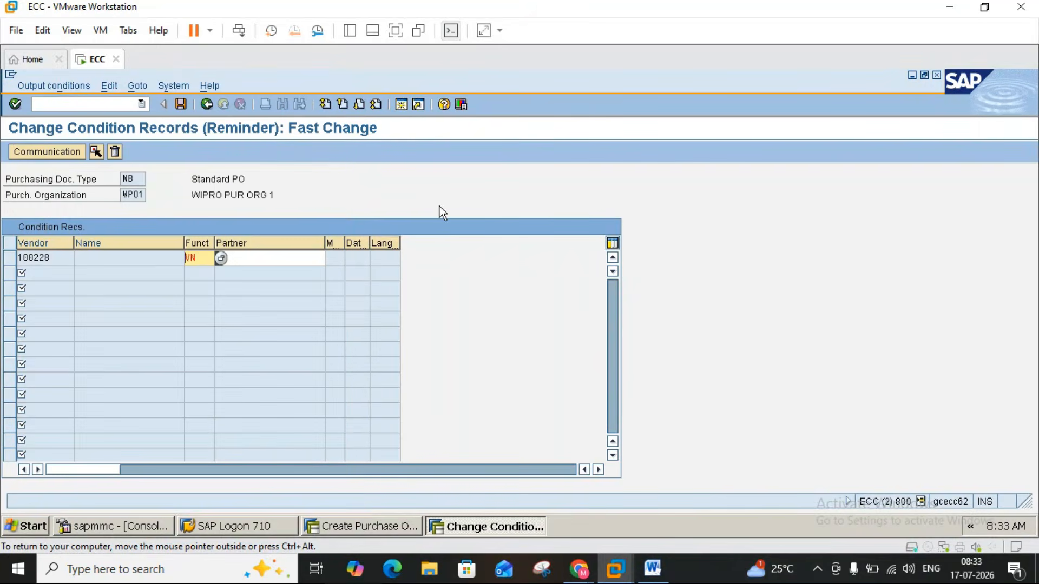
key(Return)
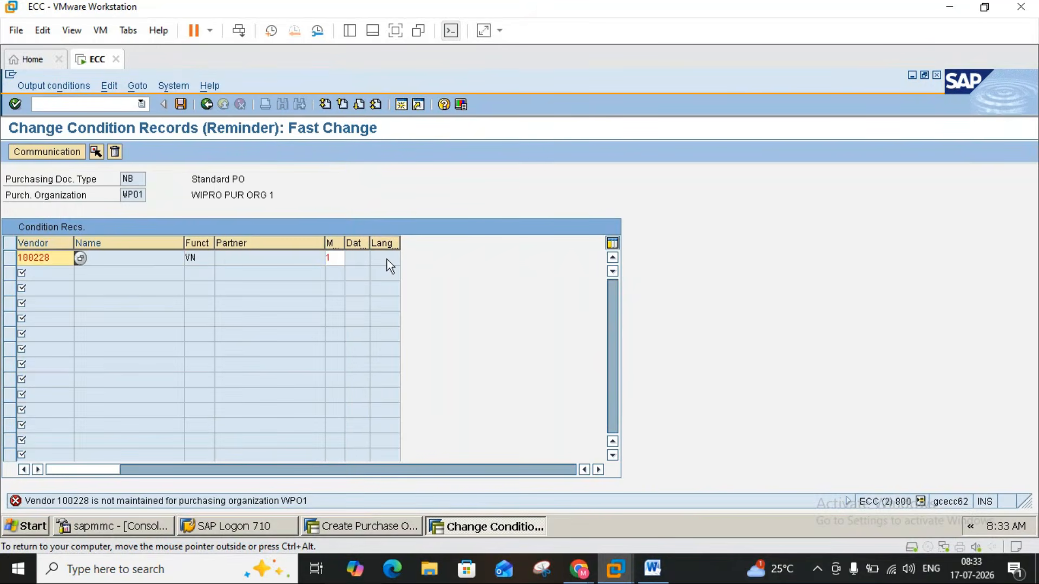
- Set the condition record's transmission medium to 5 (External send)
click(342, 257)
click(349, 258)
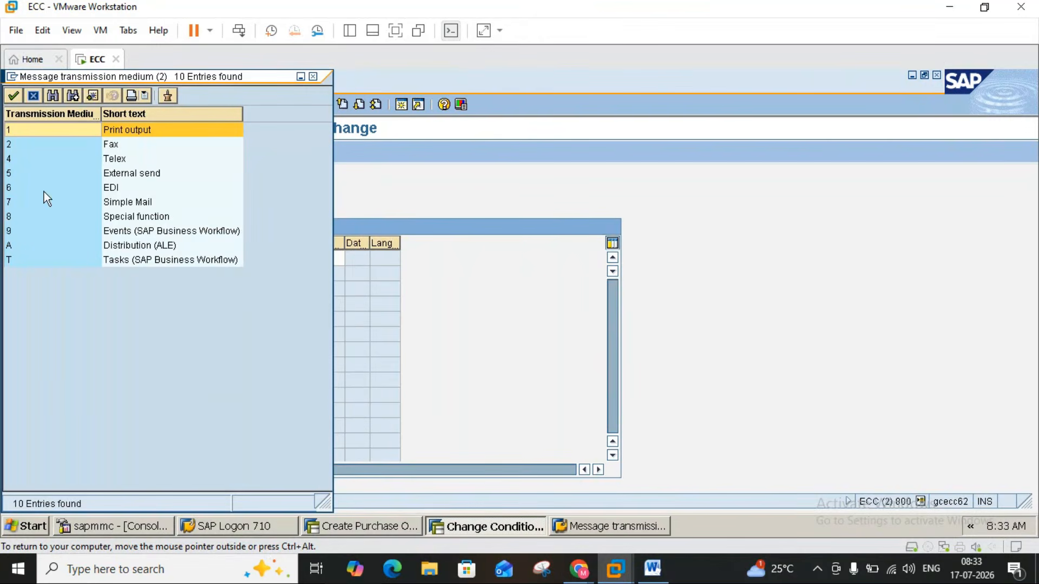
double_click(125, 177)
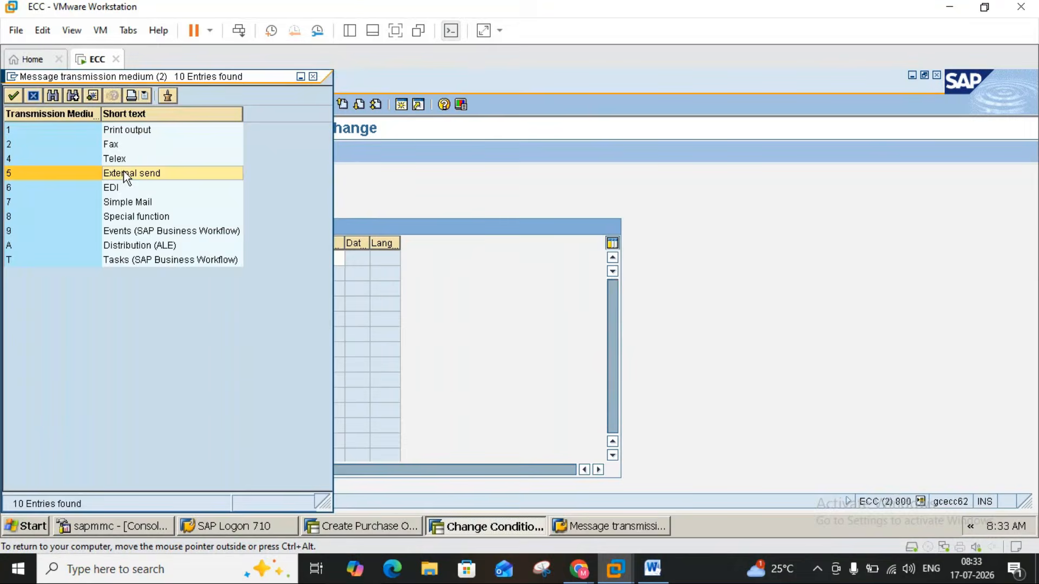
key(Return)
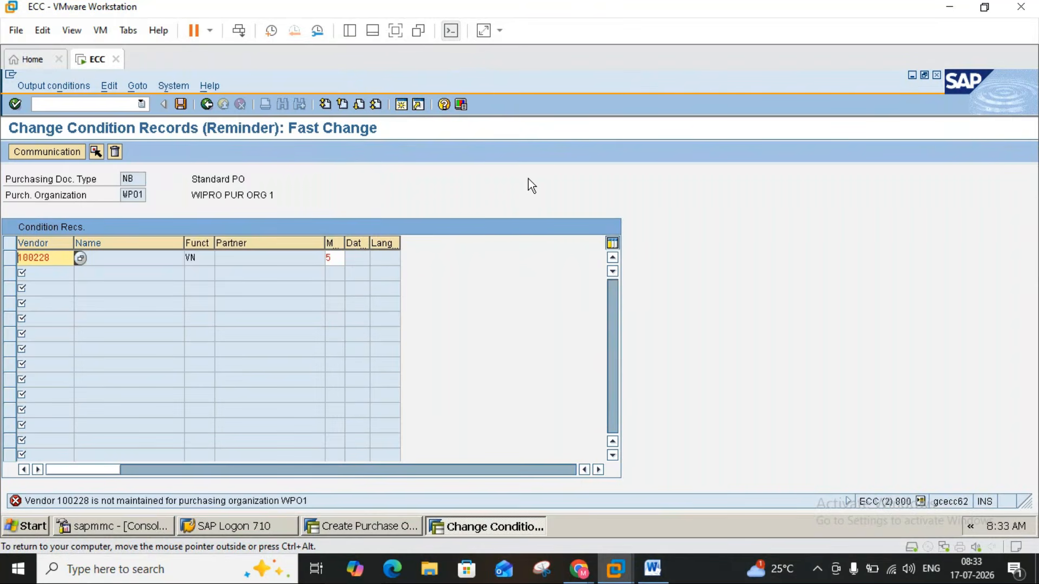
- Run transaction XK01 in a new SAP session and start extending the same vendor to company code WICO and purchasing organization WP01
click(400, 105)
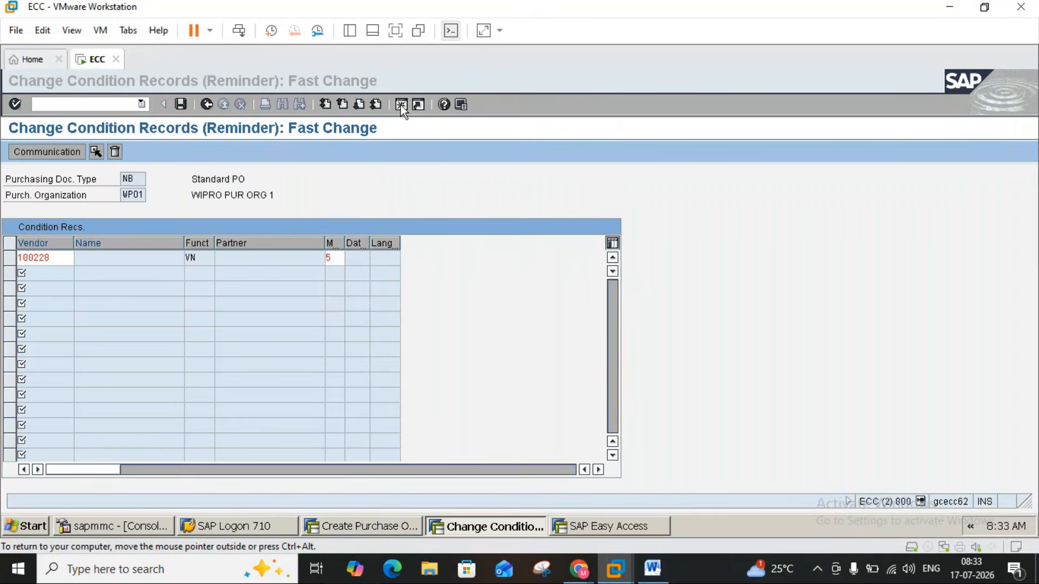
text(xk01)
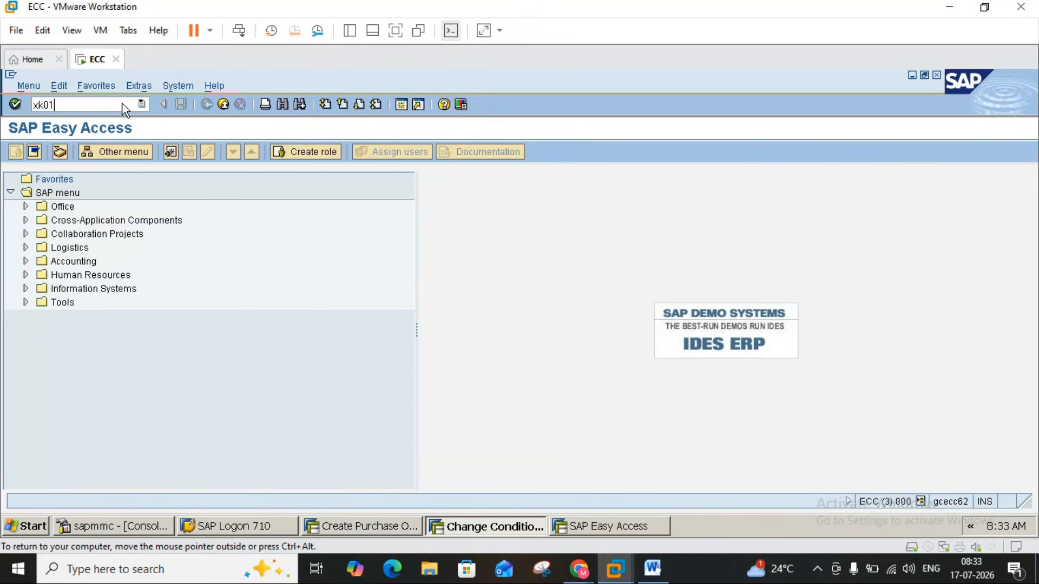
key(Return)
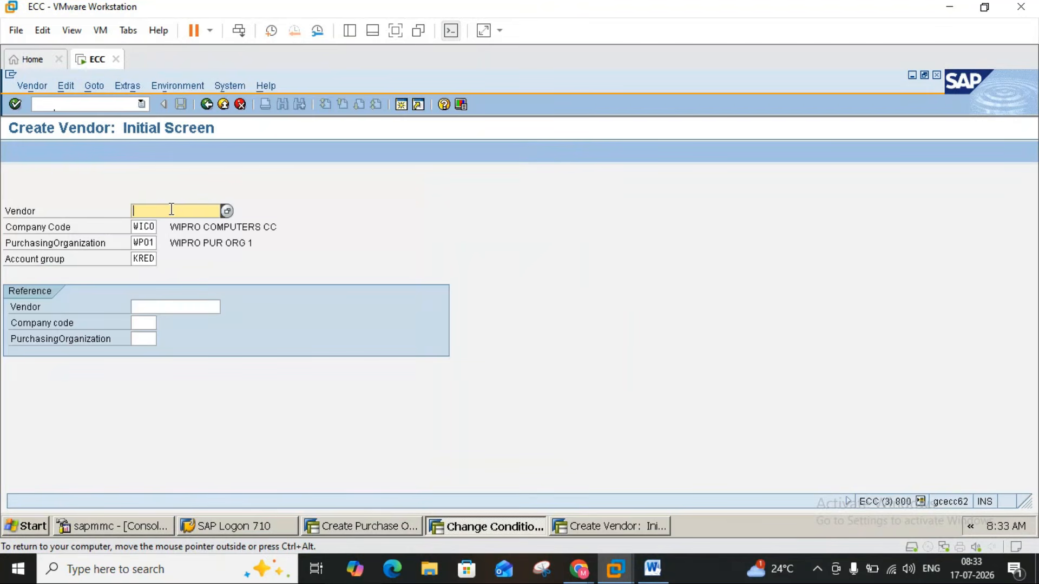
text(100228)
key(Return)
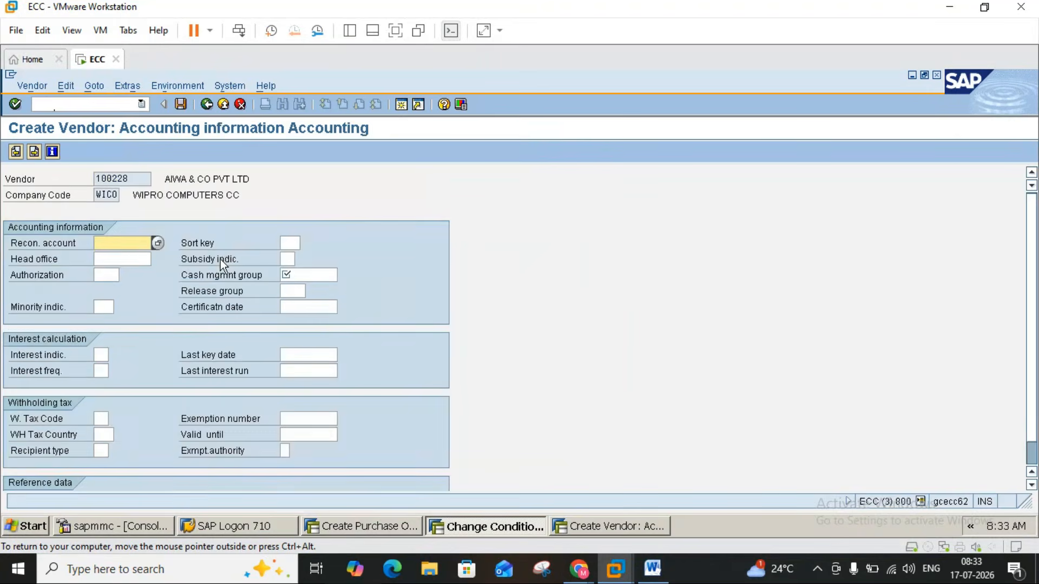
- Set the vendor's reconciliation account to 160000 and cash management group to A1 in the accounting information
click(157, 241)
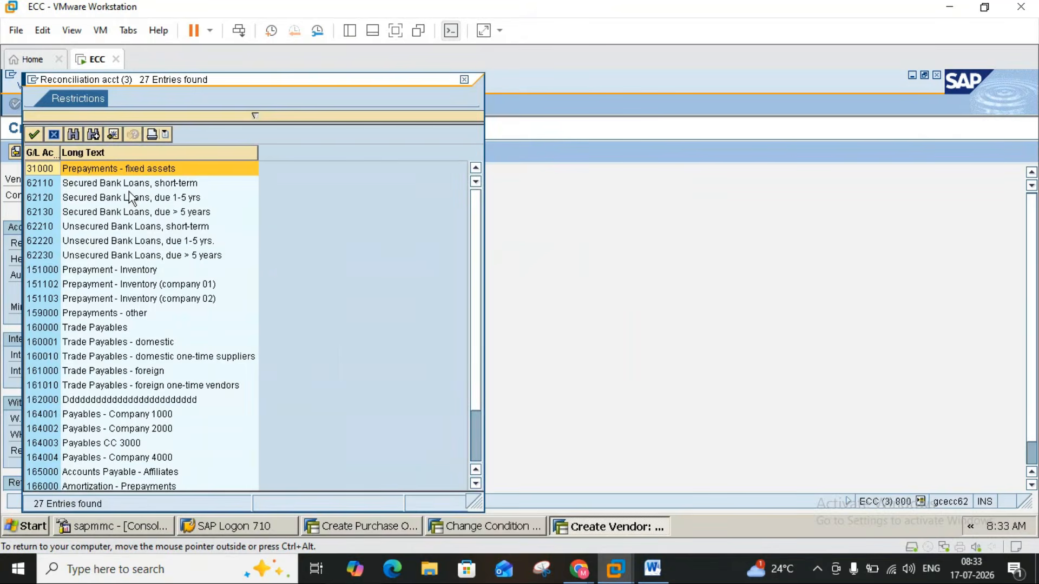
click(464, 79)
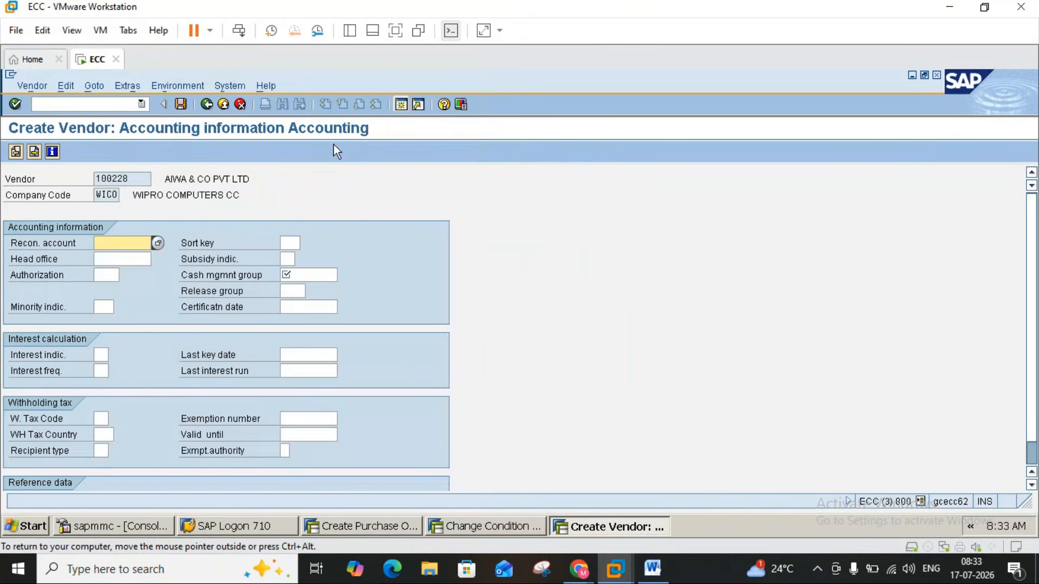
double_click(126, 244)
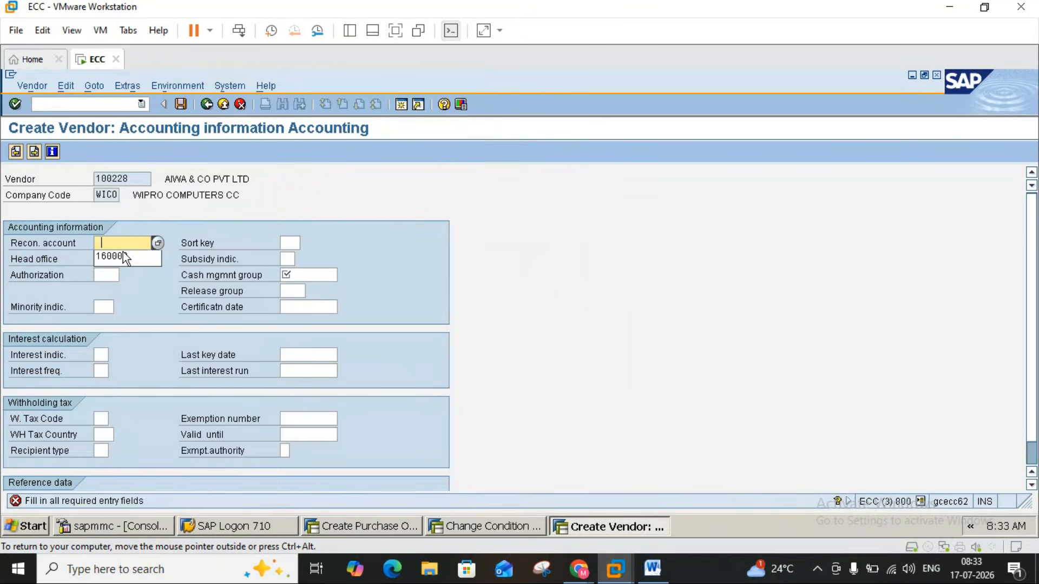
click(120, 256)
click(302, 271)
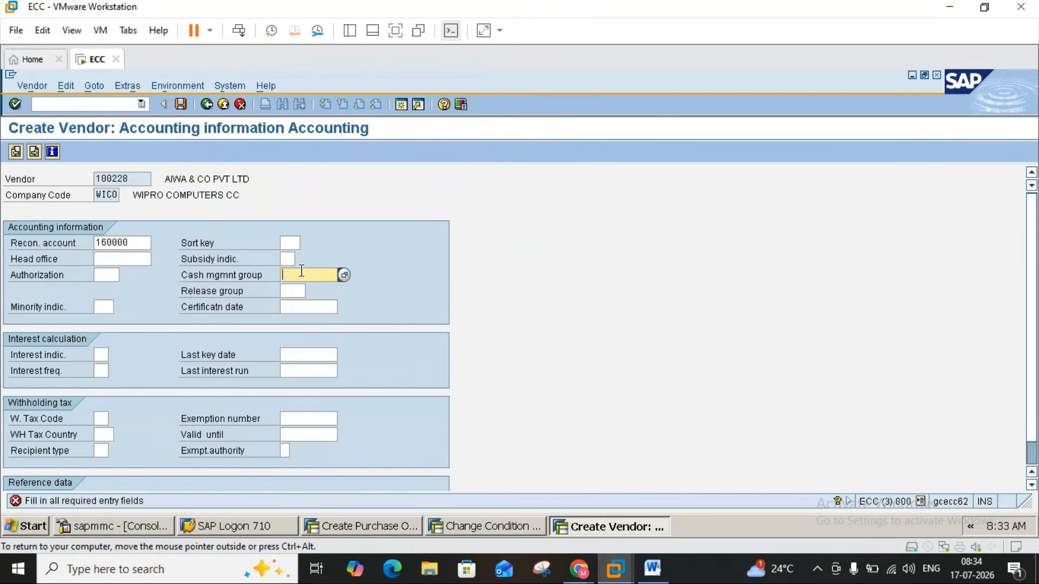
double_click(302, 271)
click(294, 288)
key(Return)
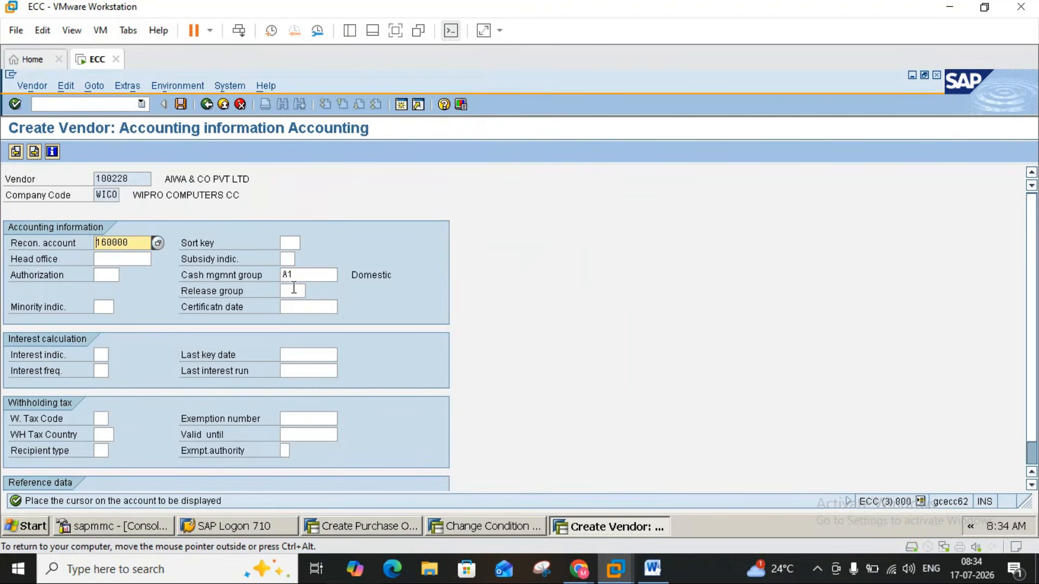
key(Return)
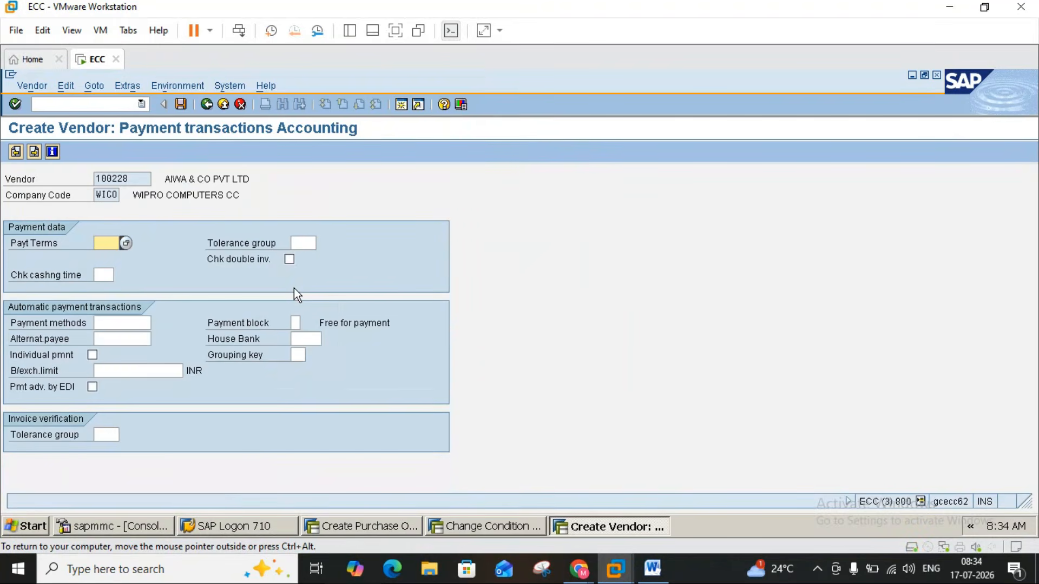
- Leave the payment and correspondence data blank, set the vendor's order currency to INR and continue to the partner functions
key(Return)
key(Return)
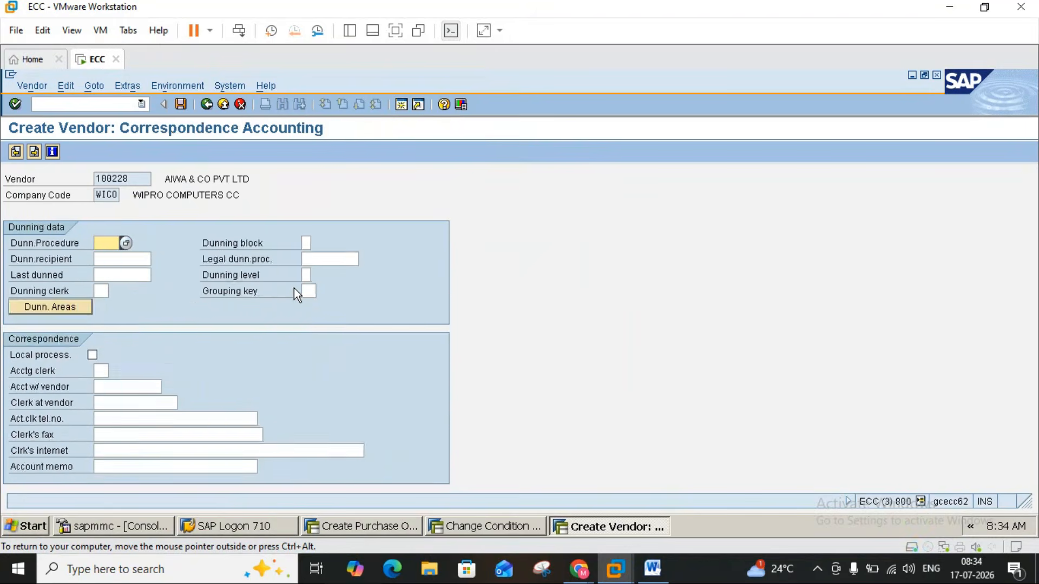
text(i)
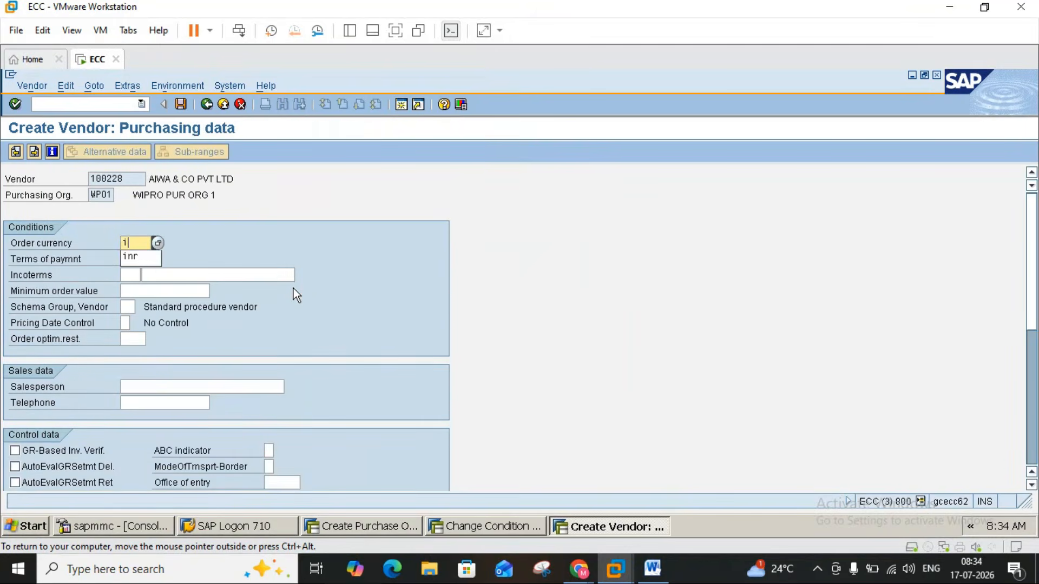
text(nr)
key(Return)
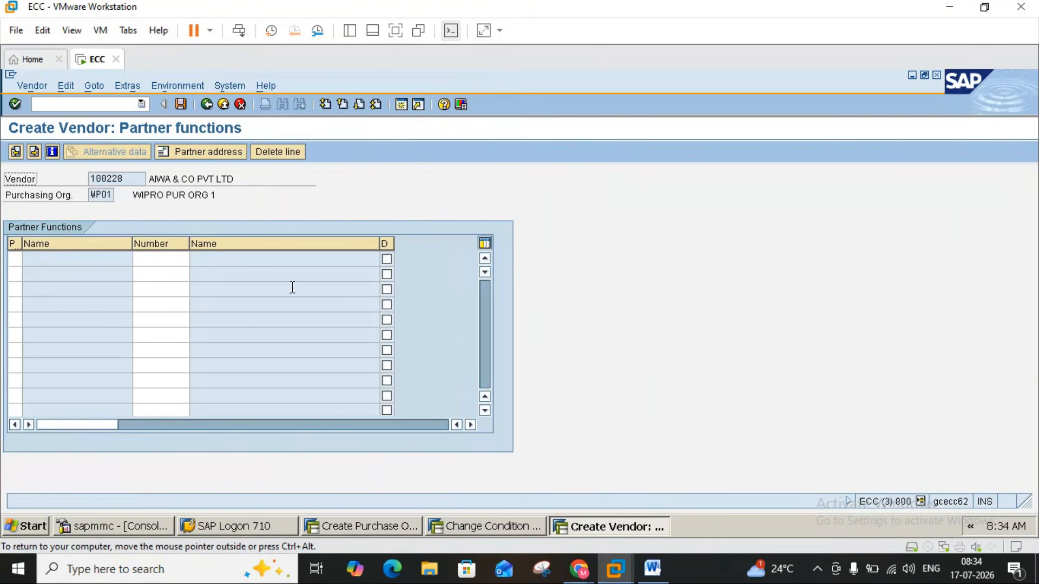
- Save the vendor extension for AIWA & CO PVT LTD and close the extra SAP session
click(181, 105)
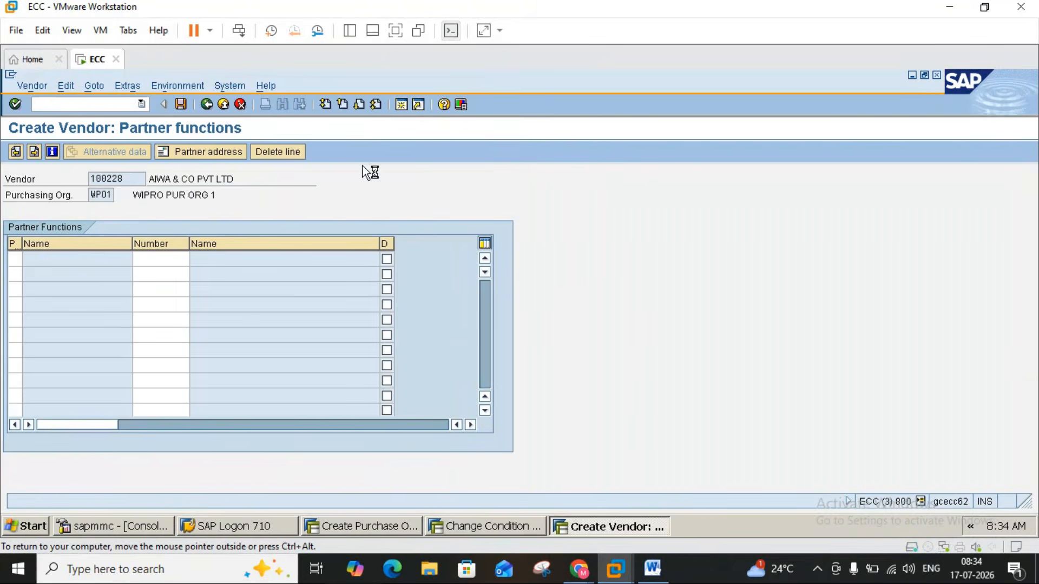
click(224, 105)
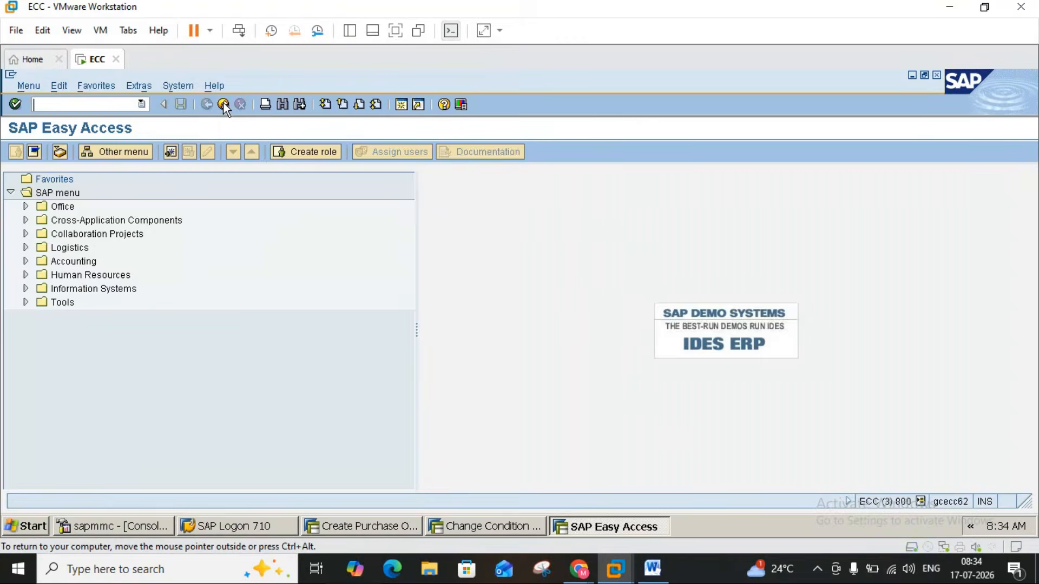
click(224, 105)
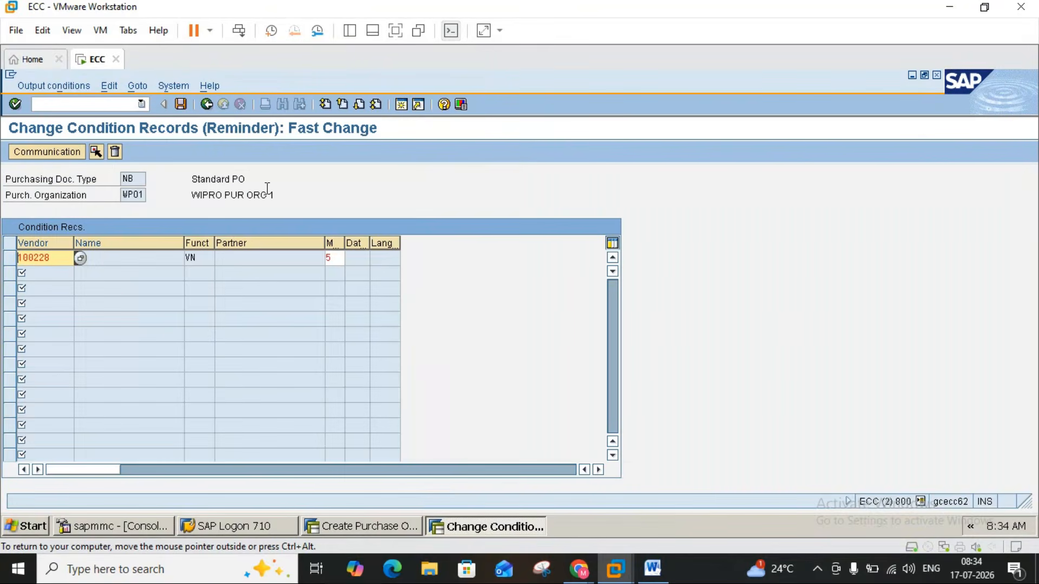
- Recheck the pending reminder condition record, leave it unsaved and restart transaction NACE
key(Return)
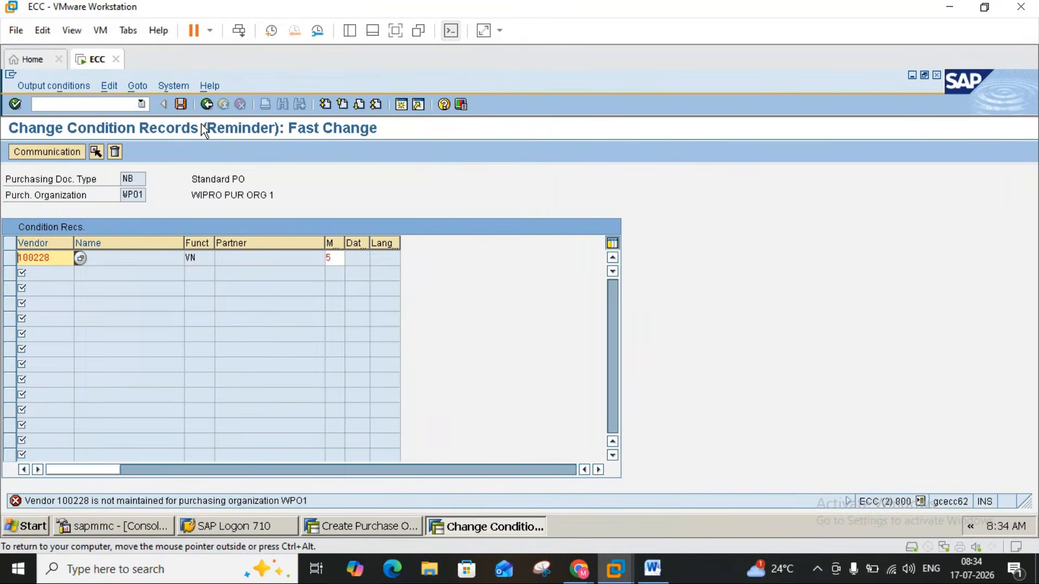
click(206, 104)
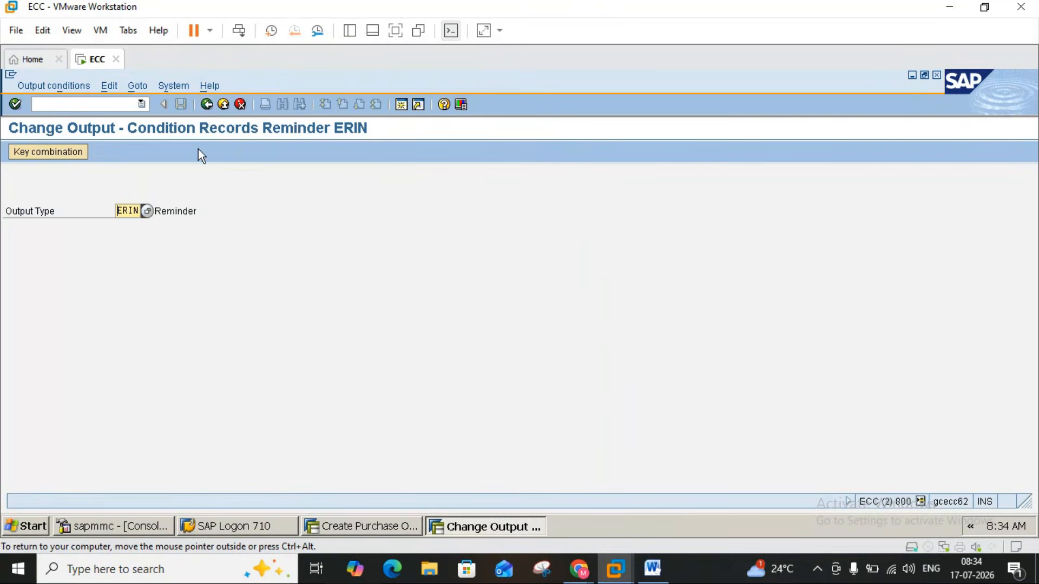
click(222, 104)
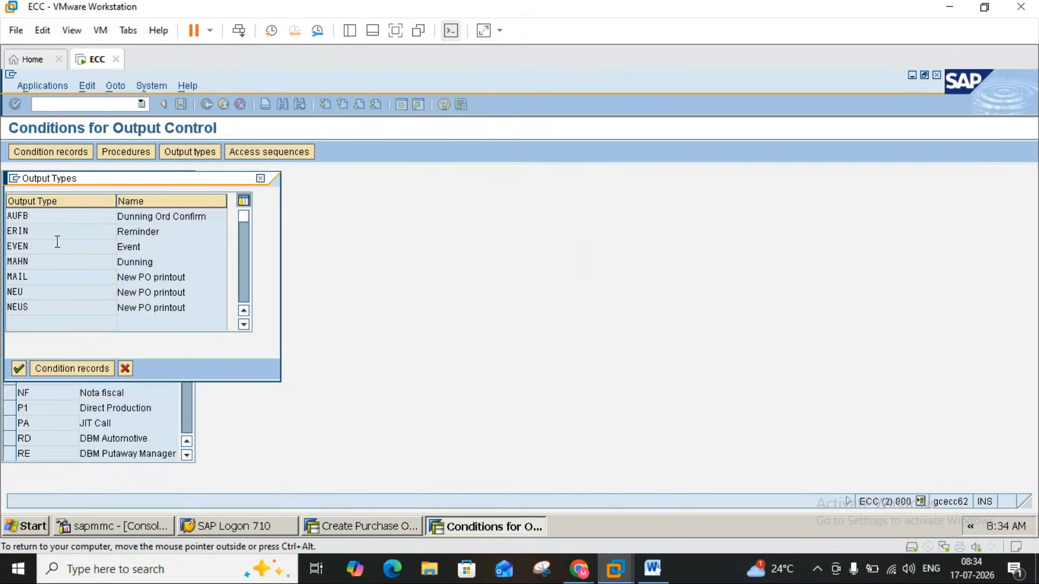
click(261, 179)
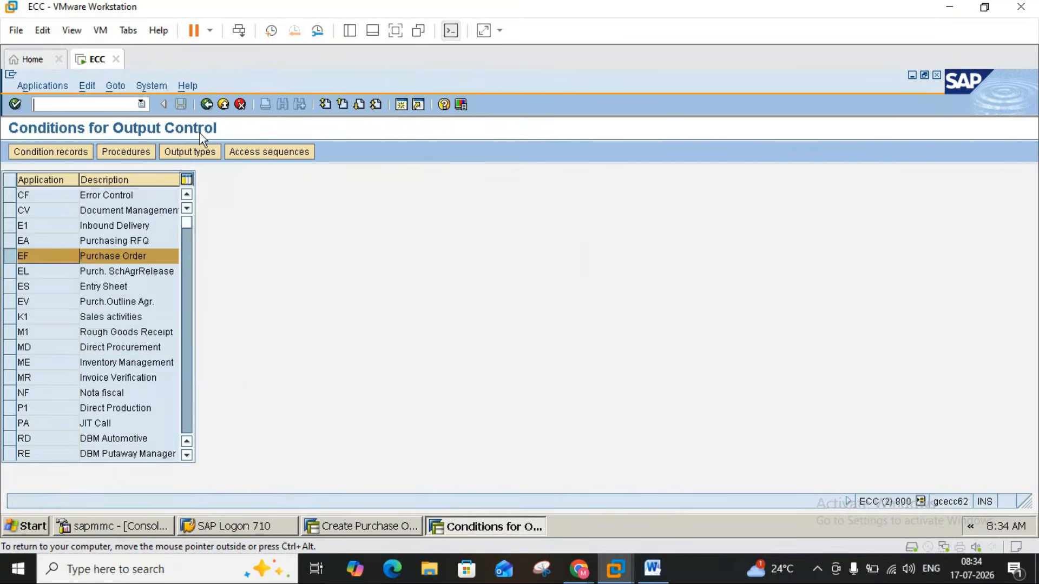
click(206, 104)
text(nace)
key(Return)
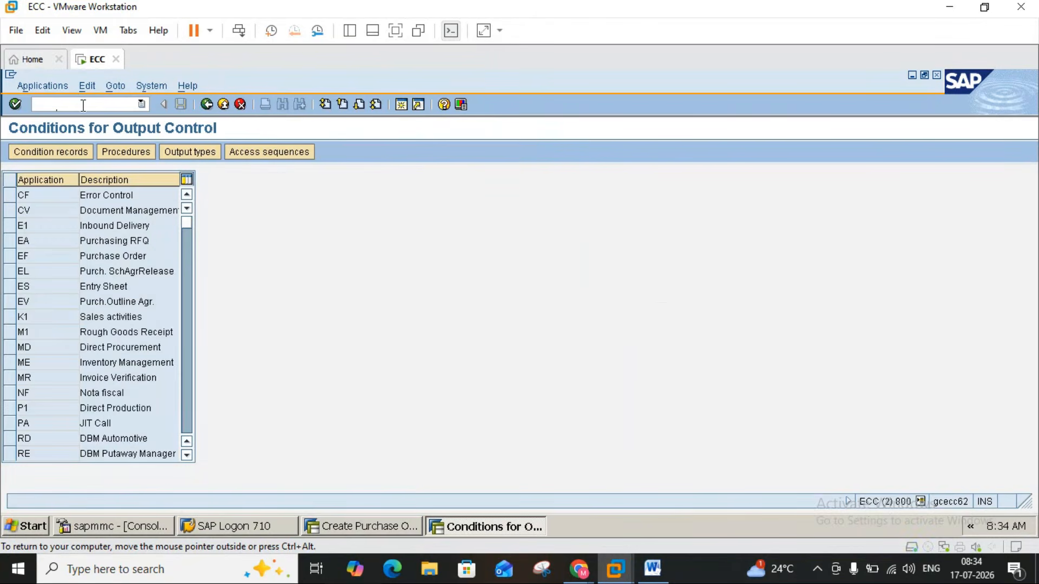
- Open the ERIN condition records of application EF with the key combination Doc.Type/Purch.Org/Vendor
click(86, 256)
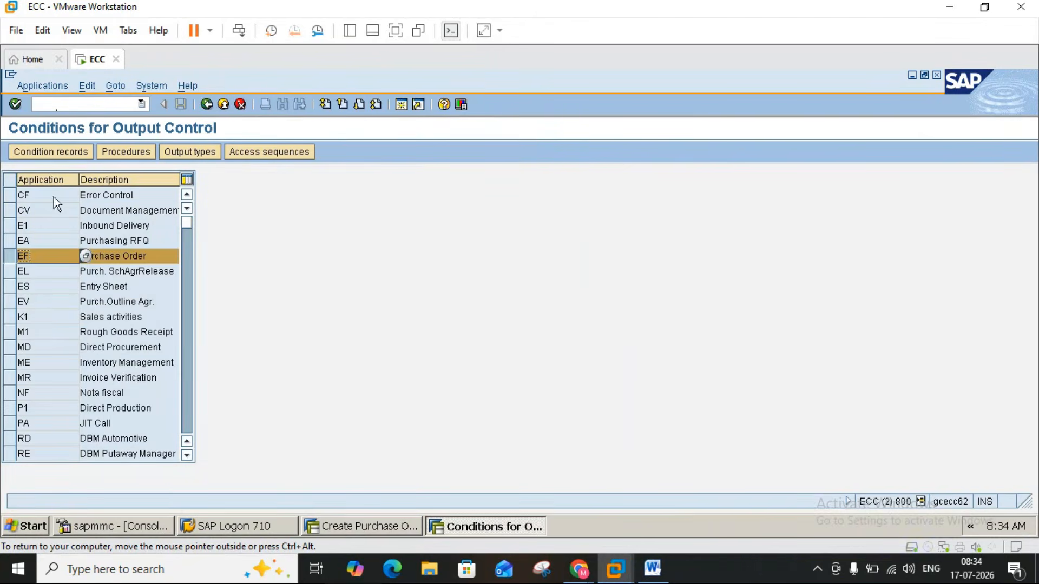
click(60, 148)
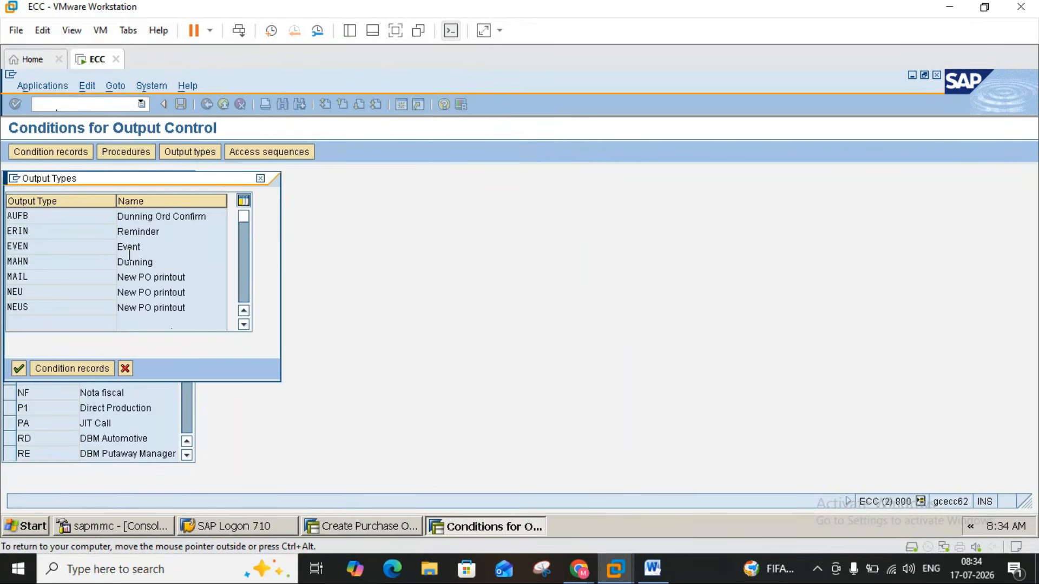
double_click(21, 234)
click(56, 313)
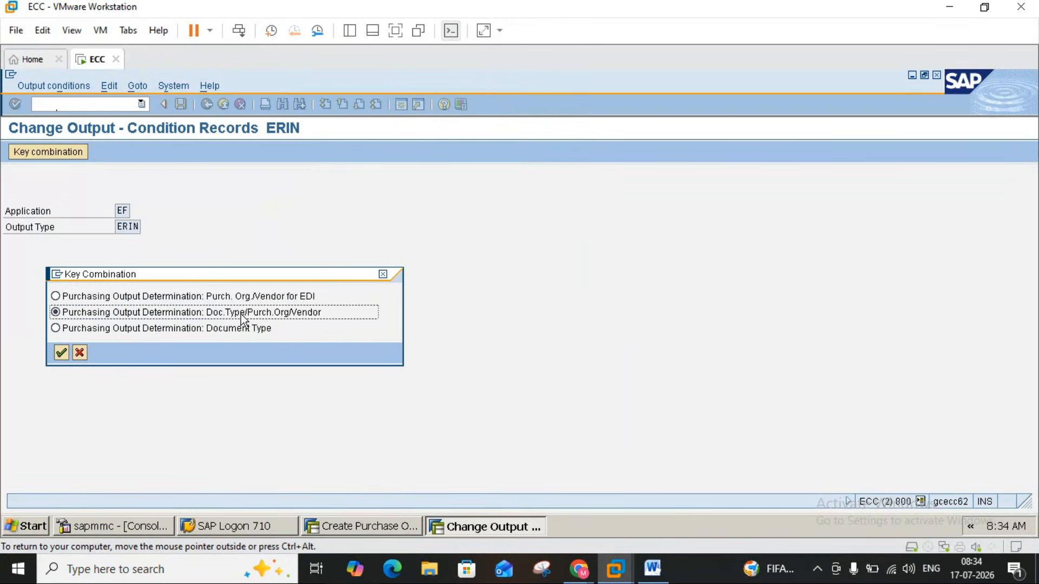
click(61, 353)
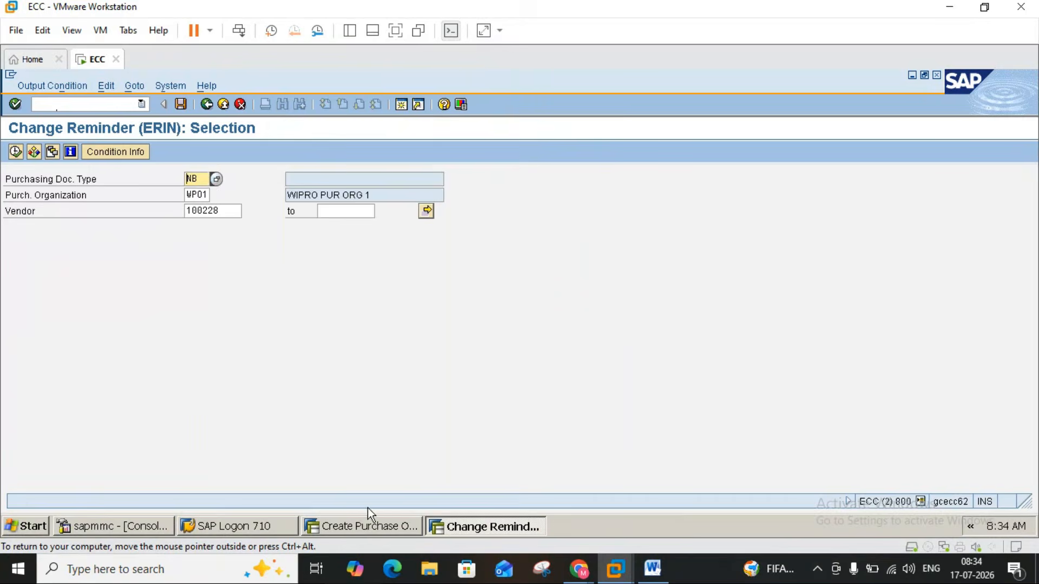
- Look through the available document types in the purchase order session and return to the ERIN record selection
click(365, 528)
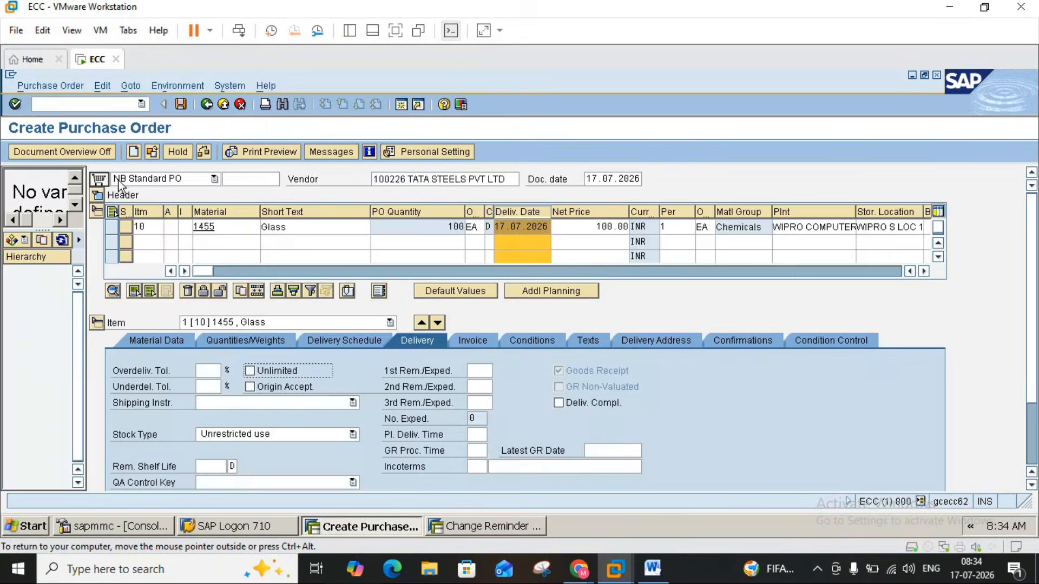
click(214, 178)
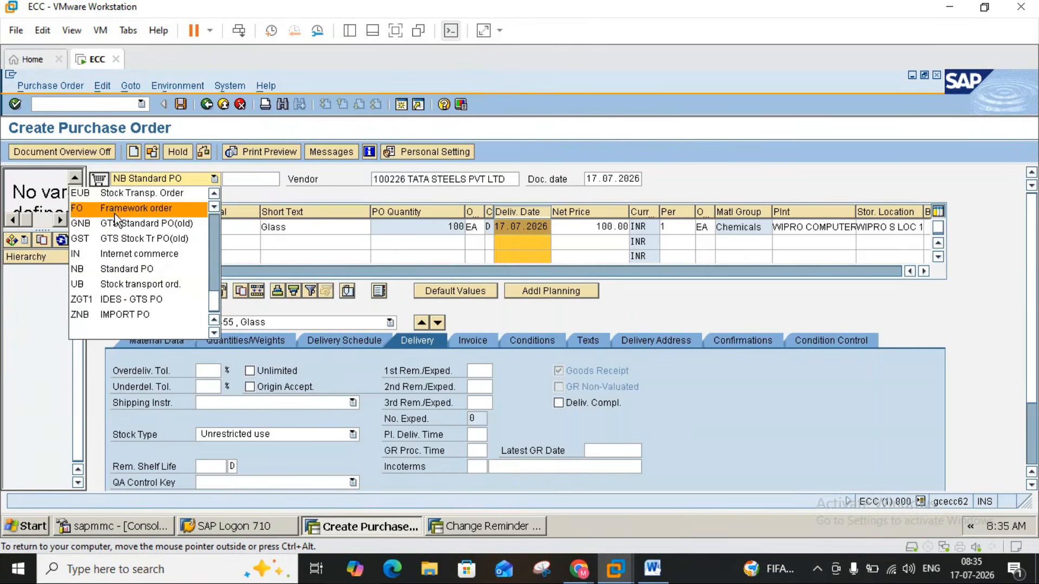
click(279, 132)
click(469, 518)
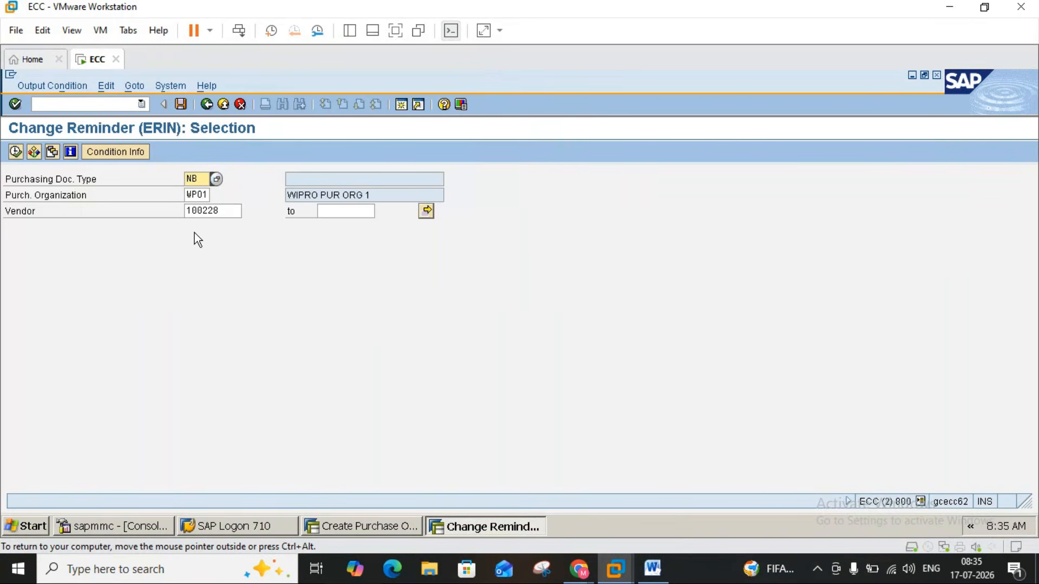
- Execute the selection for NB and WP01 and enter a vendor record with partner function VN and medium 5
click(16, 153)
click(48, 256)
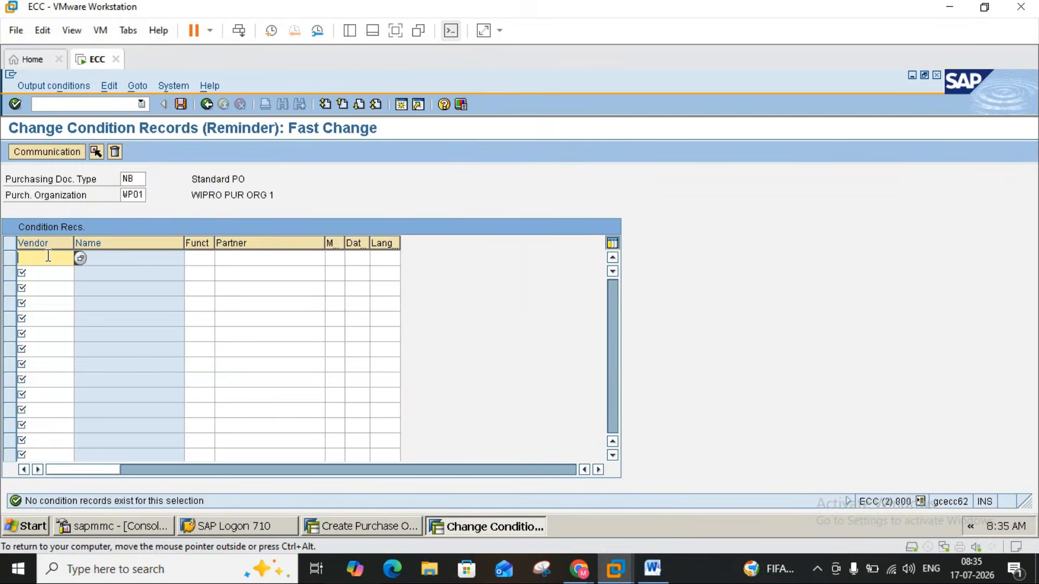
text(10028)
click(205, 257)
text(vn)
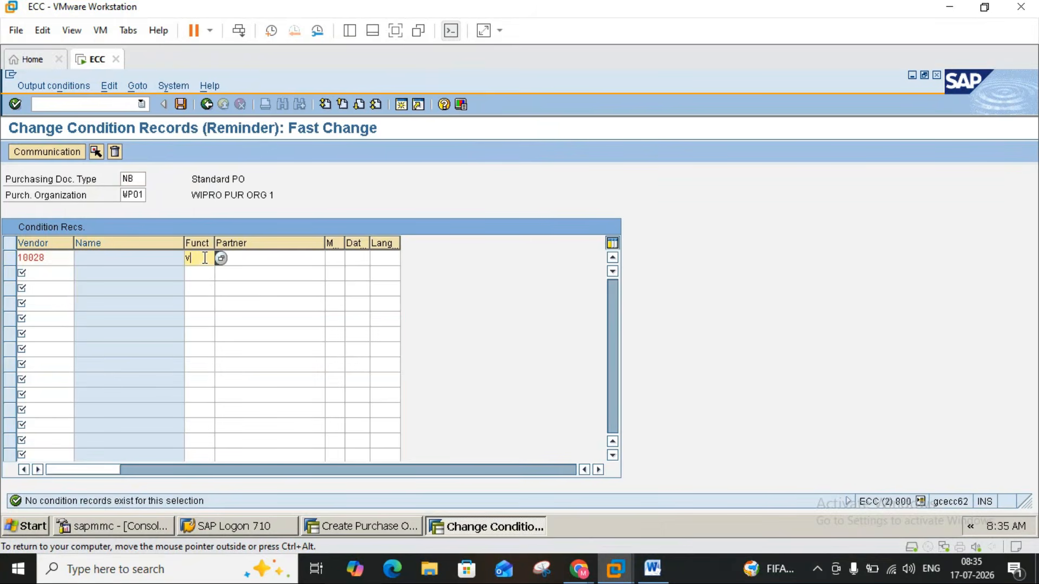
click(333, 259)
text(5)
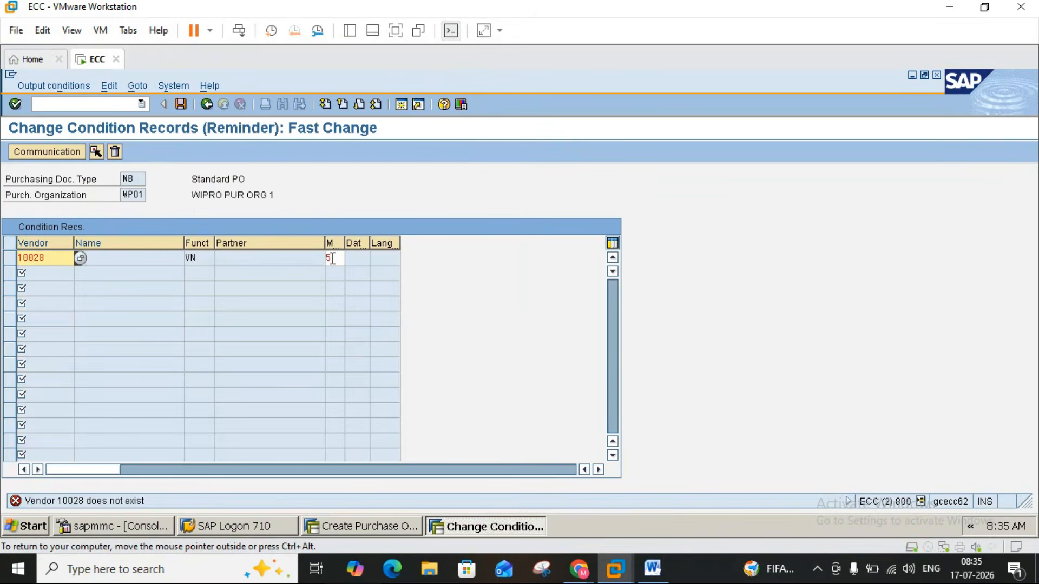
- Correct the condition record's vendor number to that of AIWA & CO PVT LTD and accept the entry
click(58, 258)
key(BackSpace)
text(228)
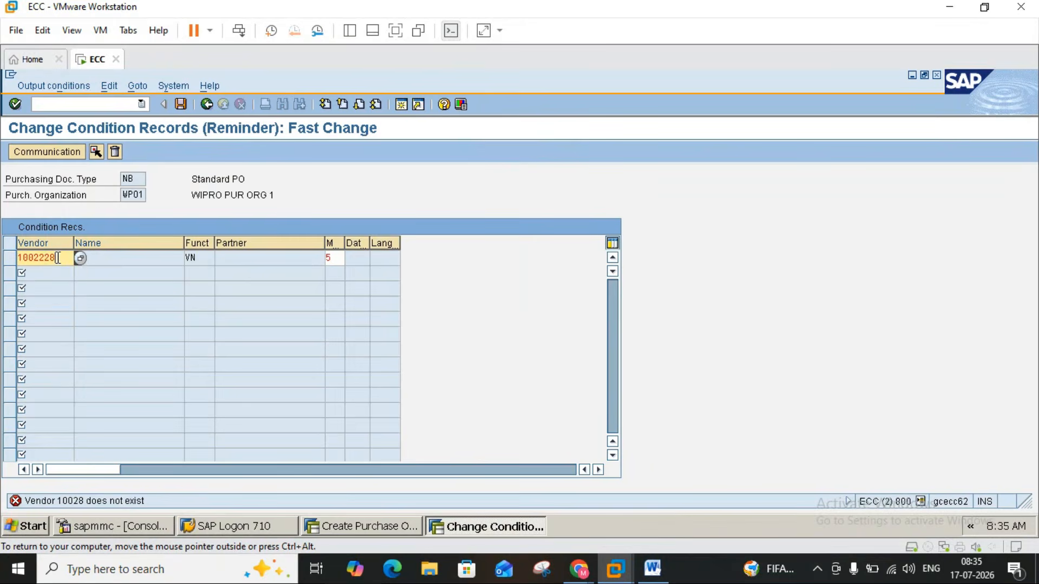
key(Return)
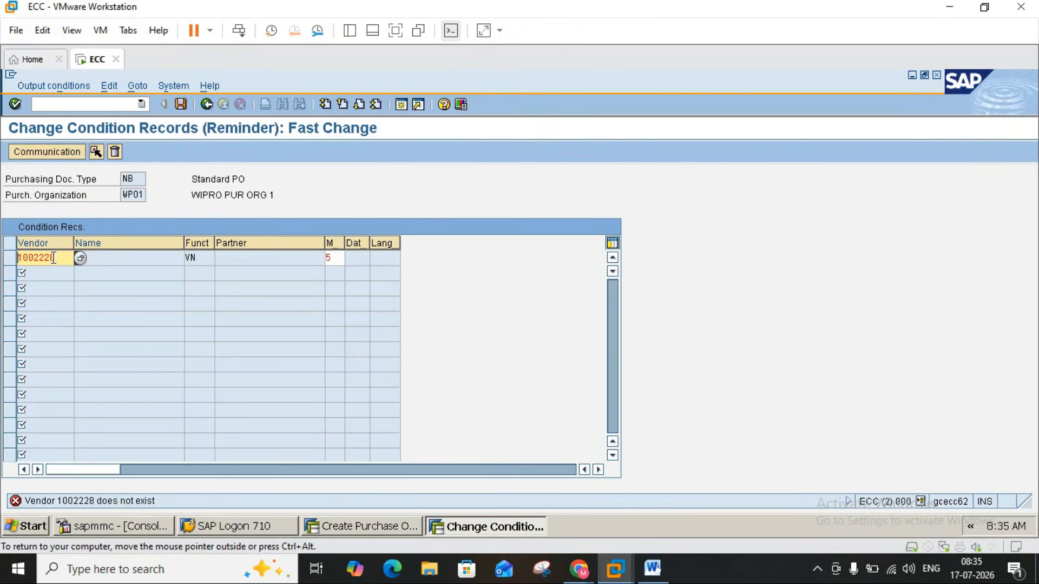
click(51, 258)
key(BackSpace)
key(Return)
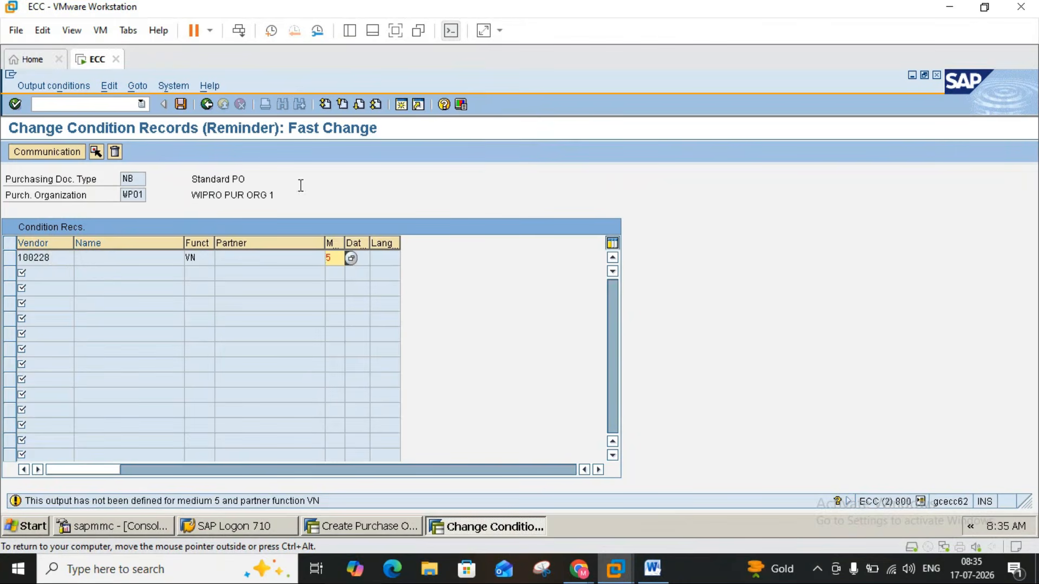
key(Return)
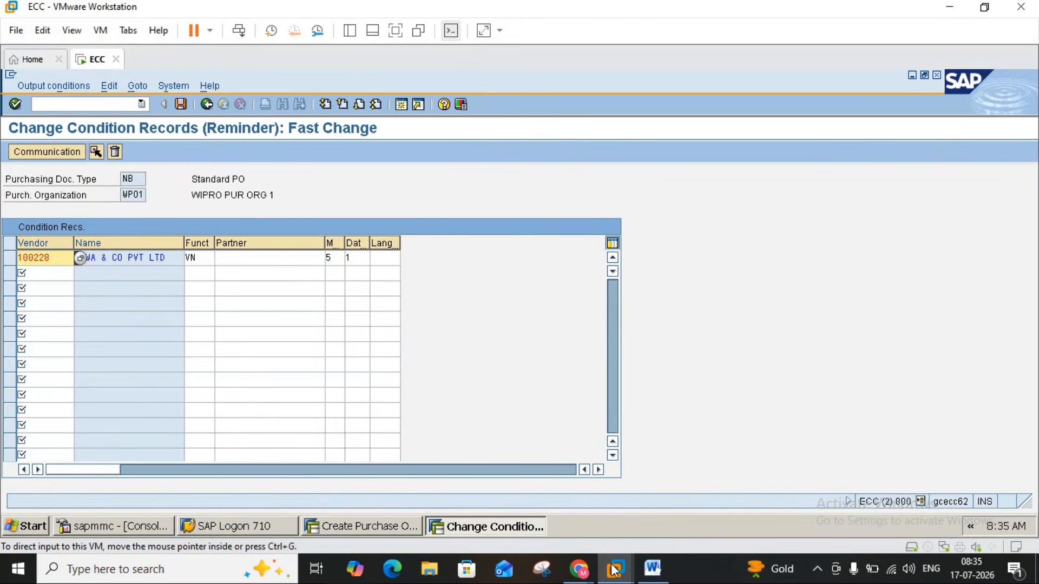
- Read the NACE communication settings and purchase order delivery field explanations in the Word notes, and return to SAP
click(653, 569)
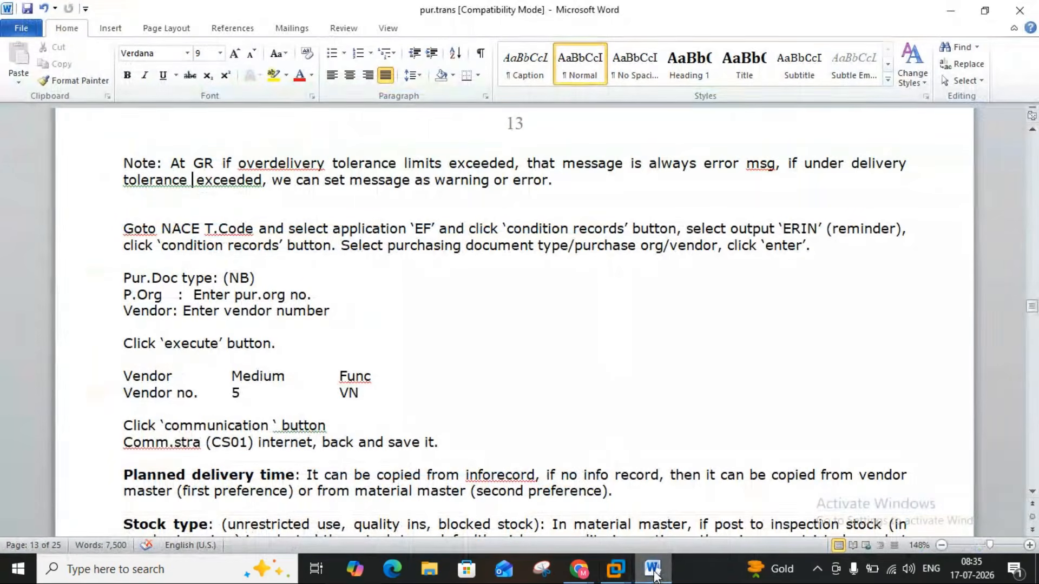
click(1033, 493)
click(1032, 492)
click(1032, 492)
click(1032, 492)
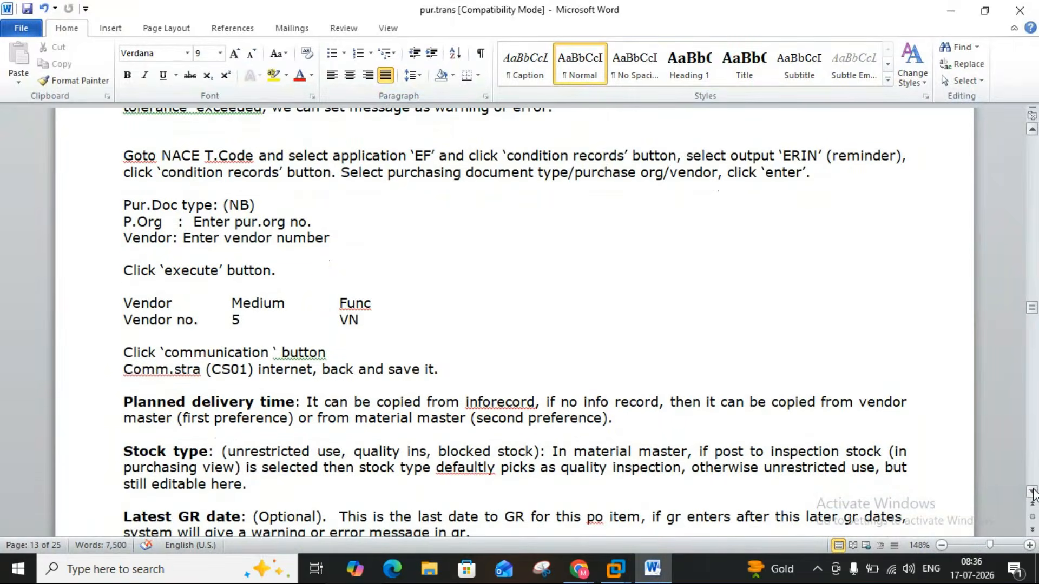
click(1033, 492)
click(1032, 493)
click(1032, 492)
click(1032, 492)
click(1033, 492)
click(1033, 492)
click(1033, 492)
click(1033, 492)
click(1033, 493)
click(1033, 492)
click(1032, 492)
click(652, 569)
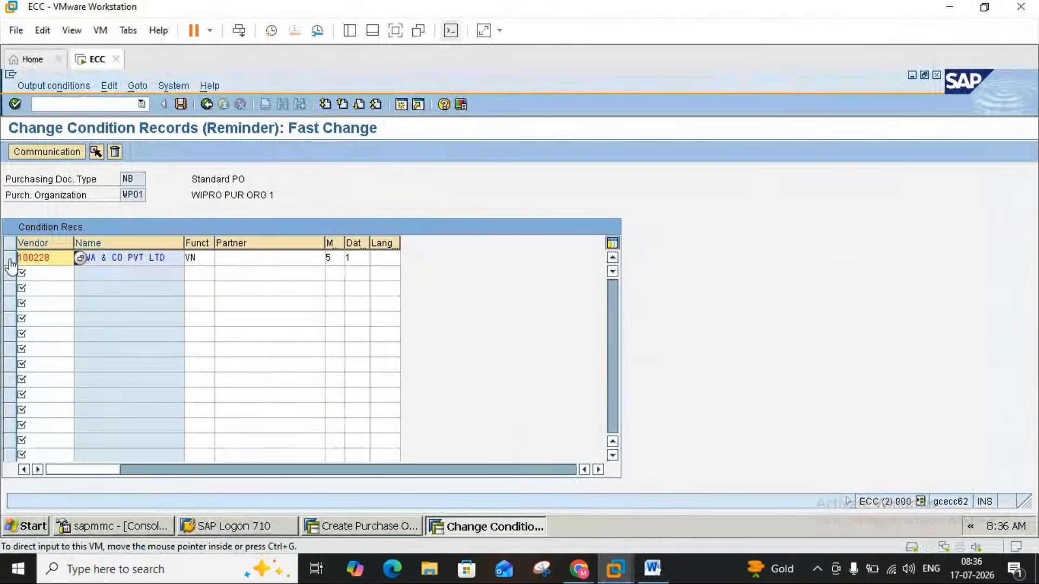
- Open the communication data of the AIWA & CO PVT LTD record and set its communication strategy to CS01
click(11, 259)
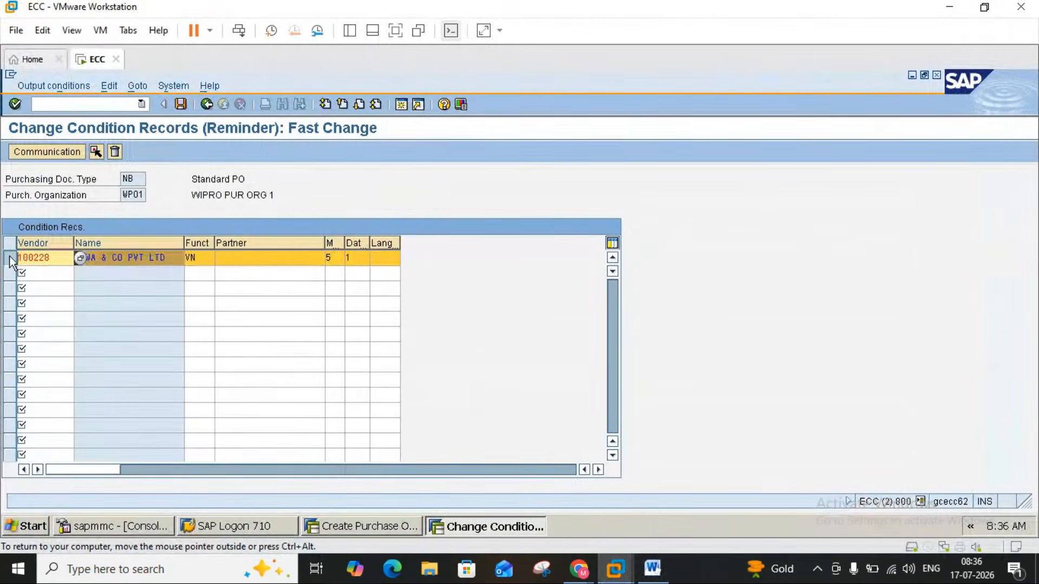
click(40, 151)
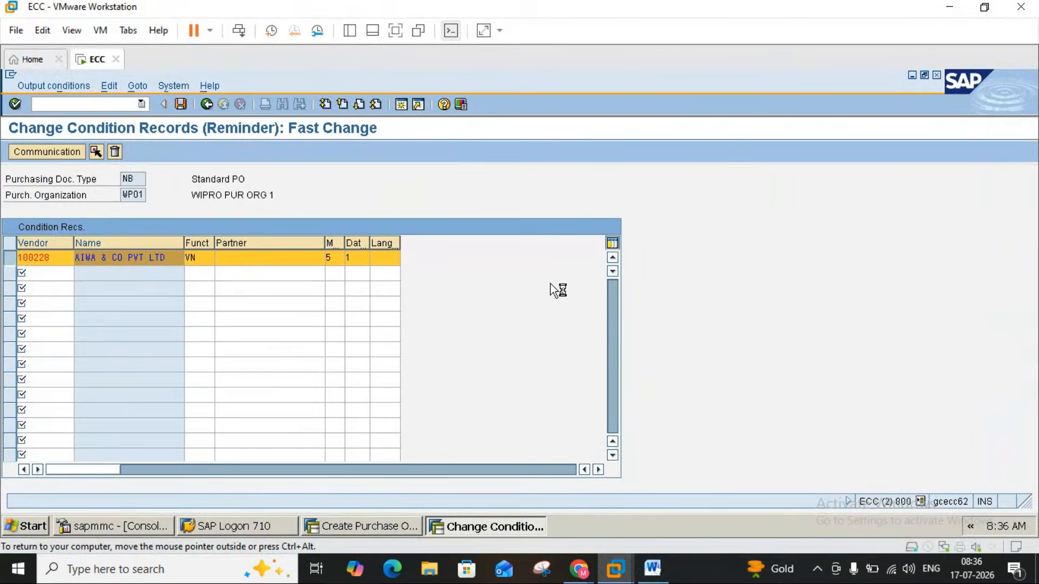
click(652, 570)
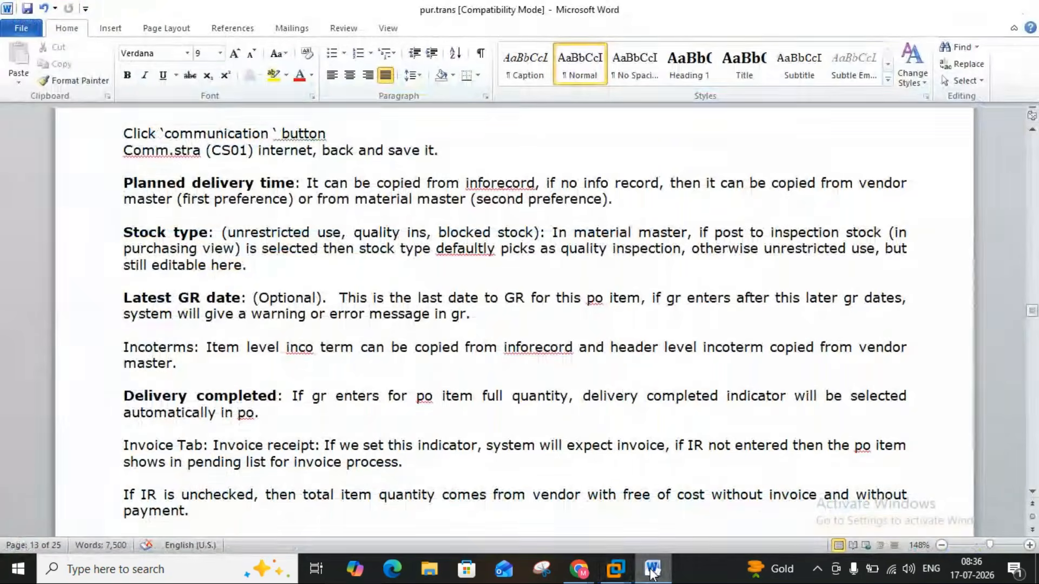
click(652, 571)
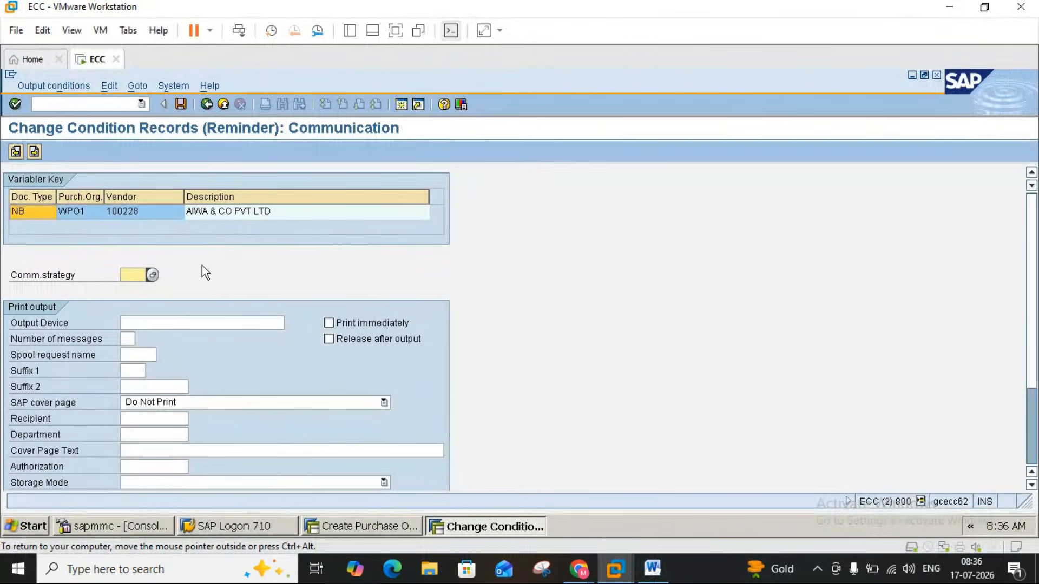
click(153, 275)
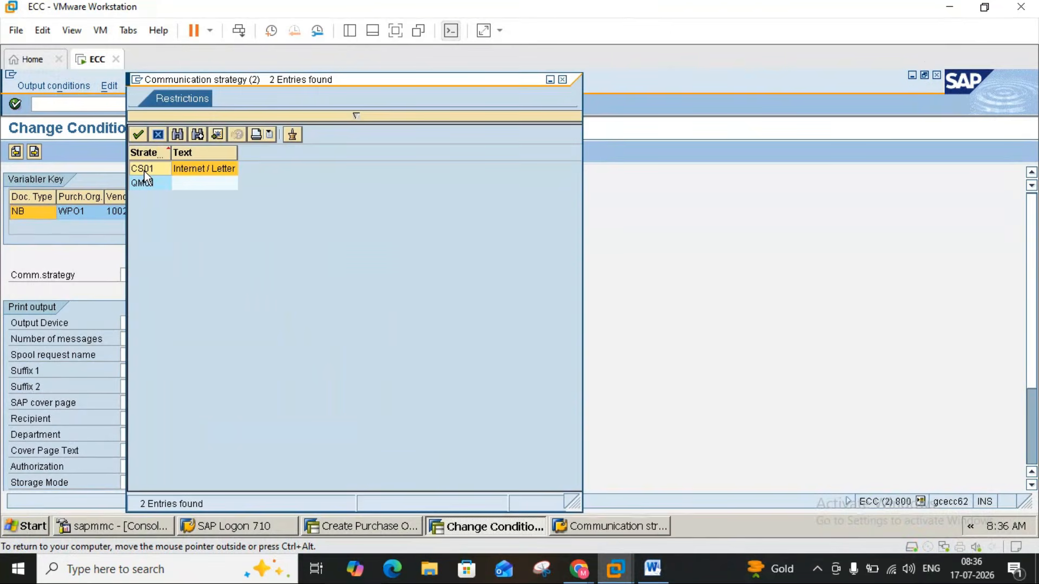
double_click(143, 171)
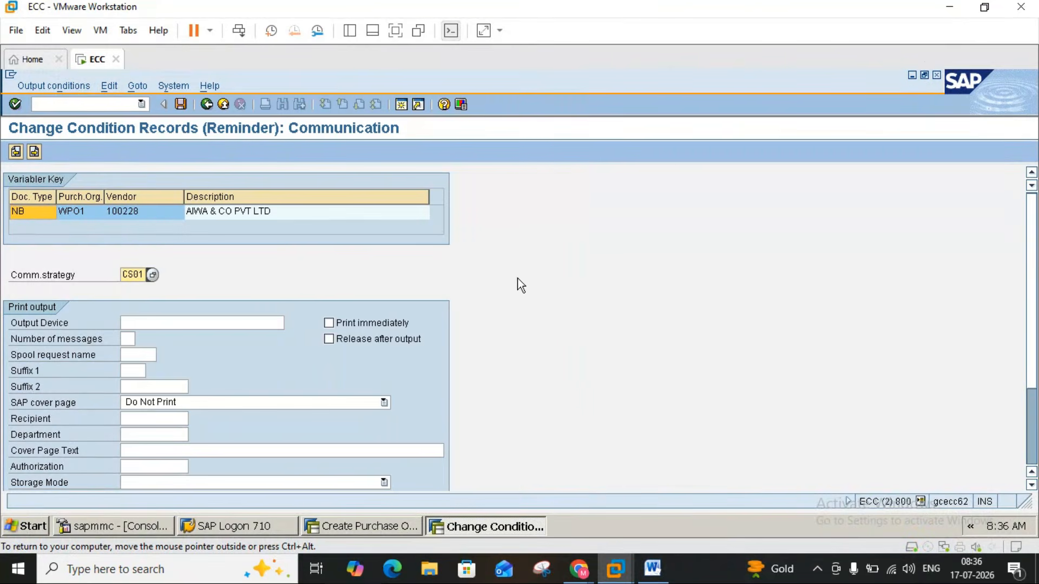
- Check the Word notes, save the reminder condition record in SAP and dismiss the output type selection
click(661, 570)
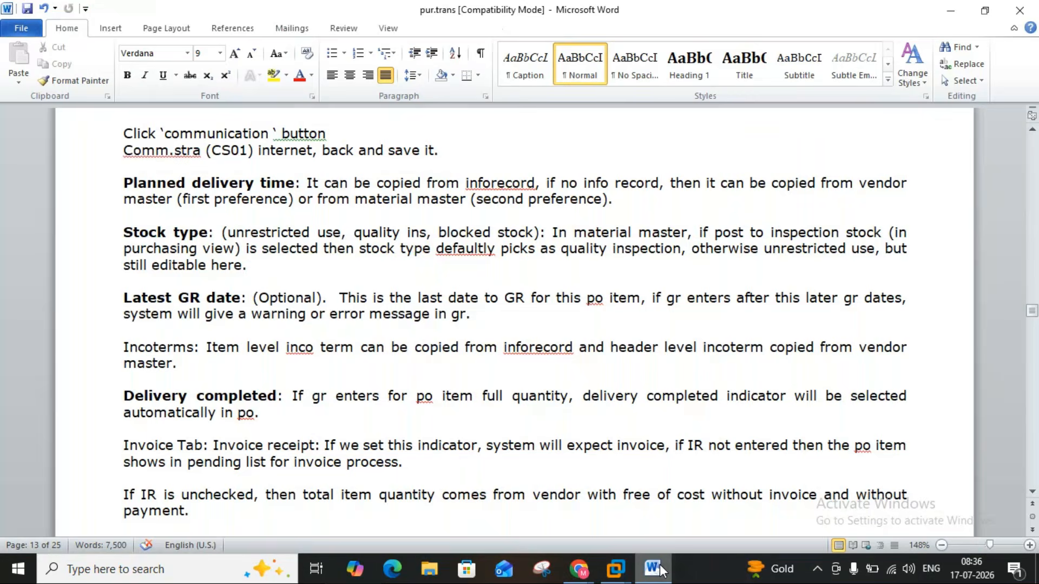
click(660, 569)
click(182, 104)
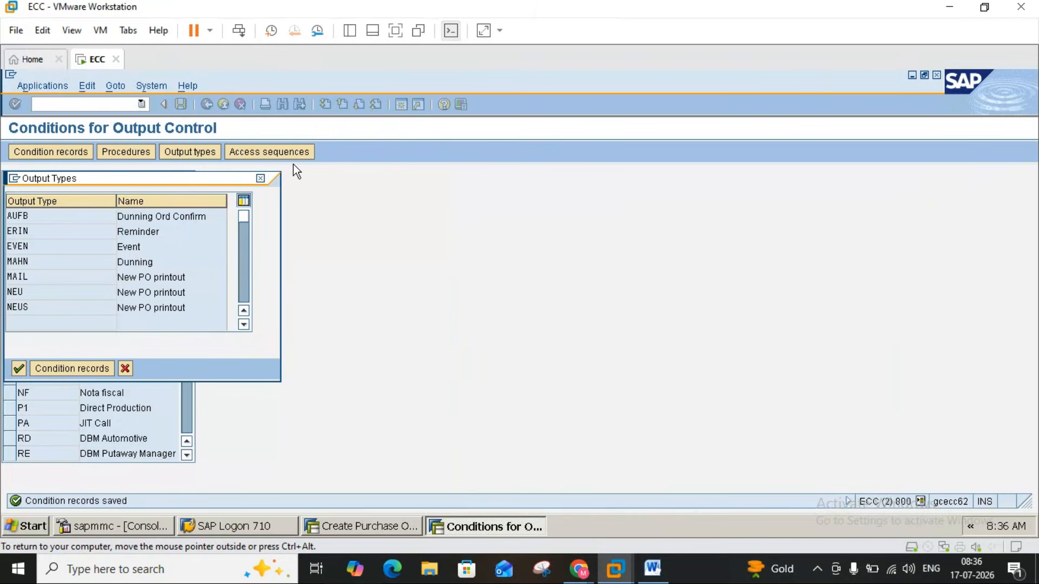
click(261, 179)
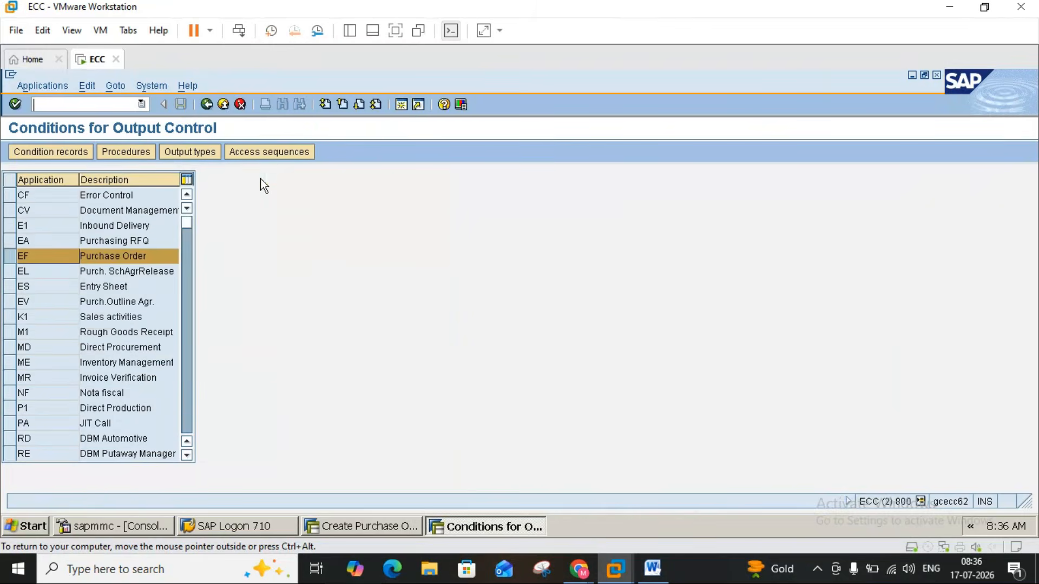
- Review the delivery field notes and NACE reminder procedure in the Word notes, and return to the purchase order in SAP
click(653, 572)
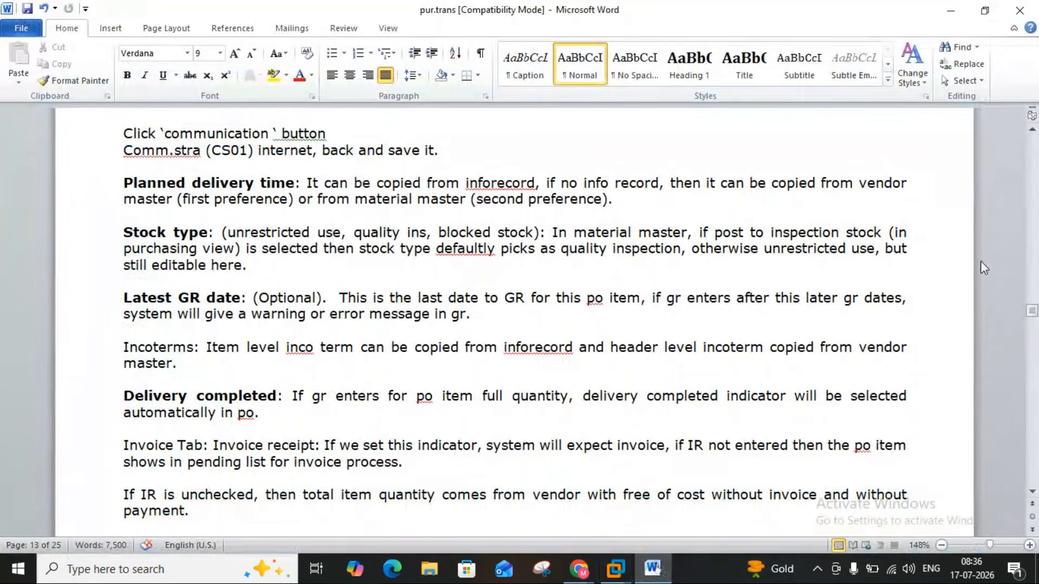
click(1031, 132)
click(1031, 132)
click(1031, 132)
click(1031, 132)
click(1031, 132)
click(1031, 133)
click(1031, 133)
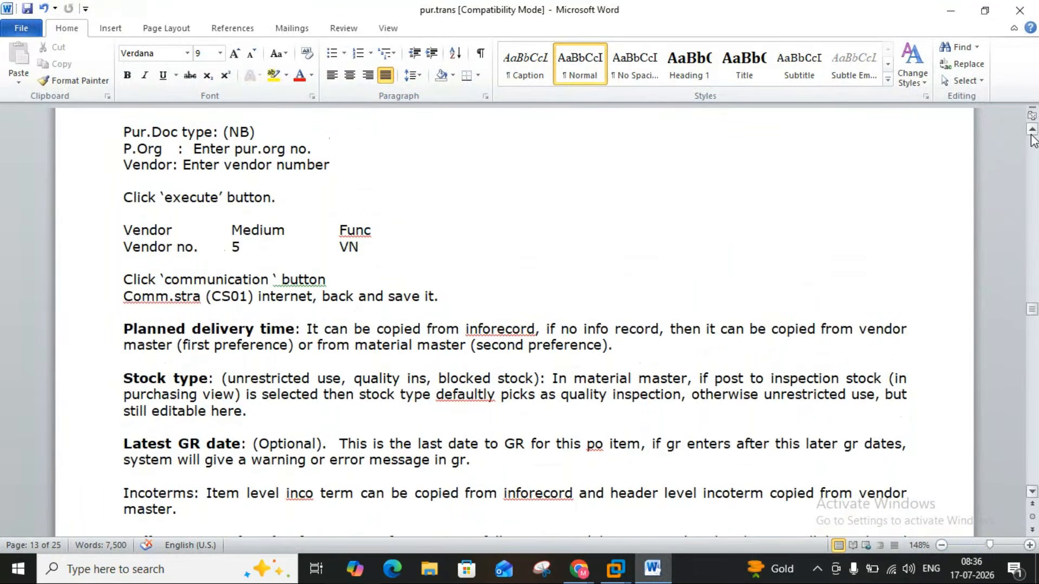
click(1031, 133)
click(1031, 133)
click(1032, 133)
click(1031, 134)
click(1032, 133)
click(1031, 133)
click(1031, 133)
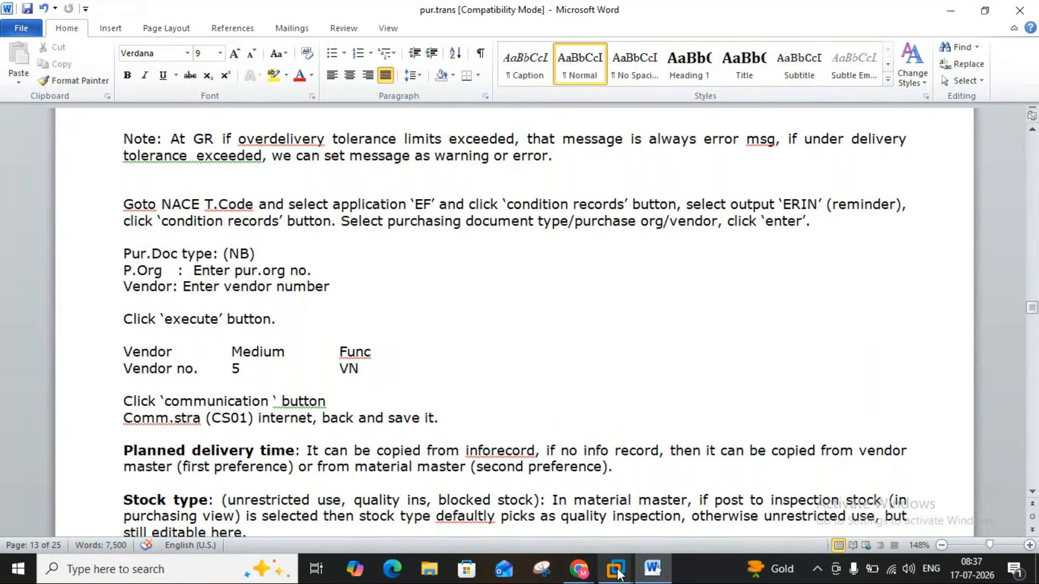
mouse_move(616, 568)
click(652, 498)
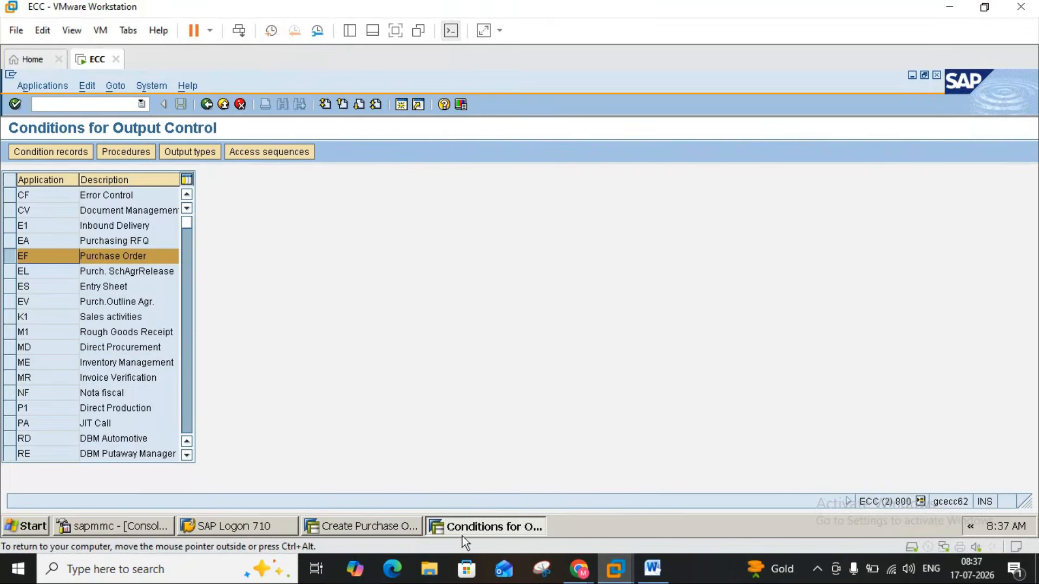
click(389, 536)
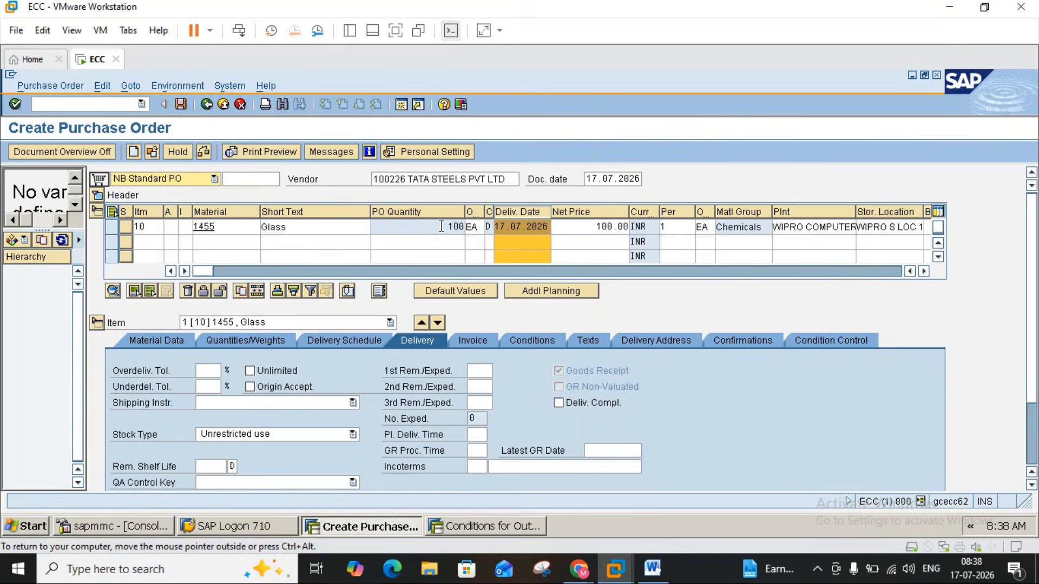
- Check the Word note on overdelivery and underdelivery tolerance messages at goods receipt, and return to the SAP purchase order
click(655, 566)
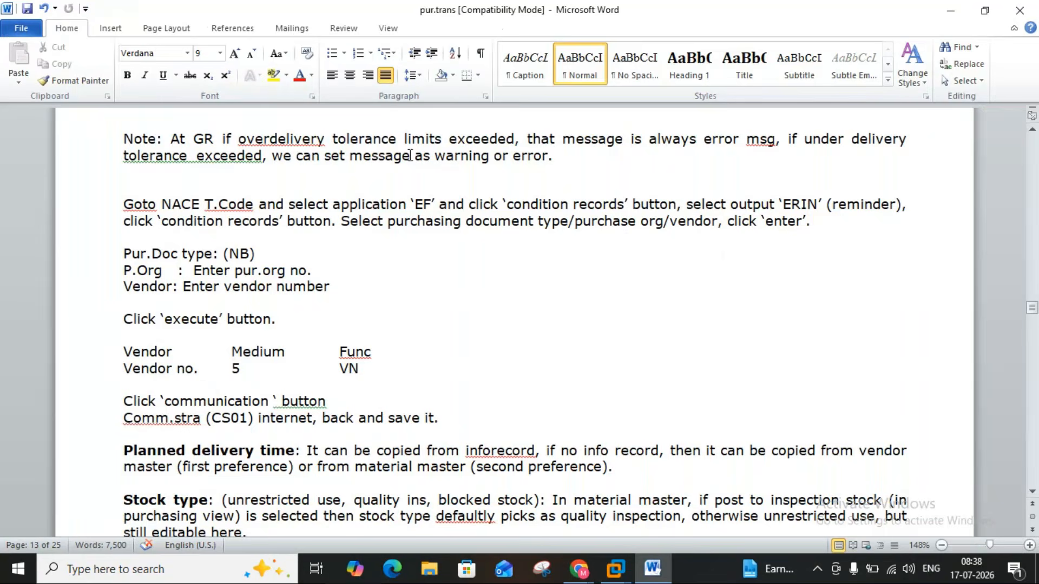
click(193, 156)
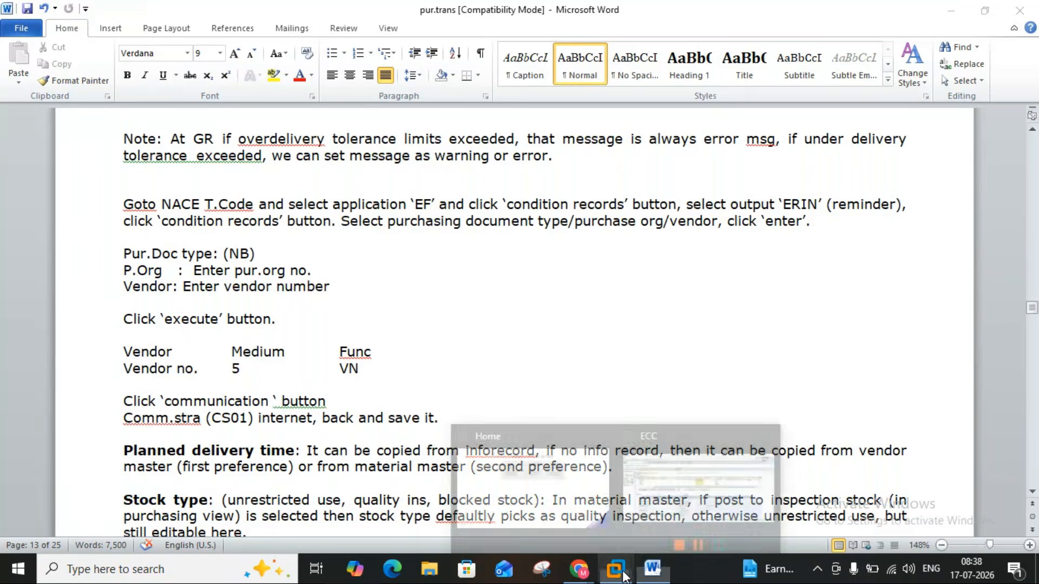
mouse_move(619, 571)
click(660, 505)
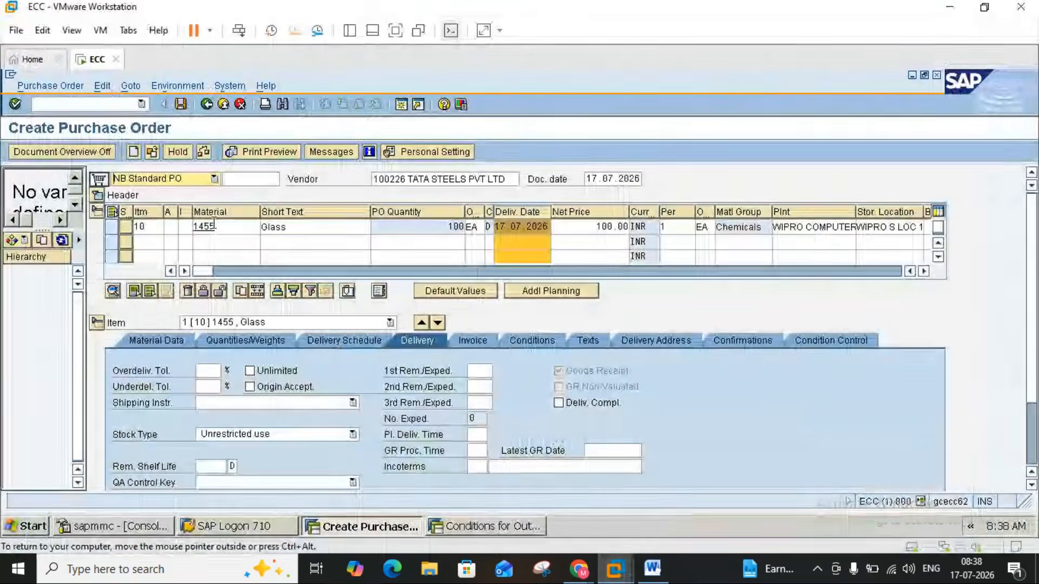
- Exit the purchase order without saving it and open material 1455 for changing with transaction MM02
click(224, 104)
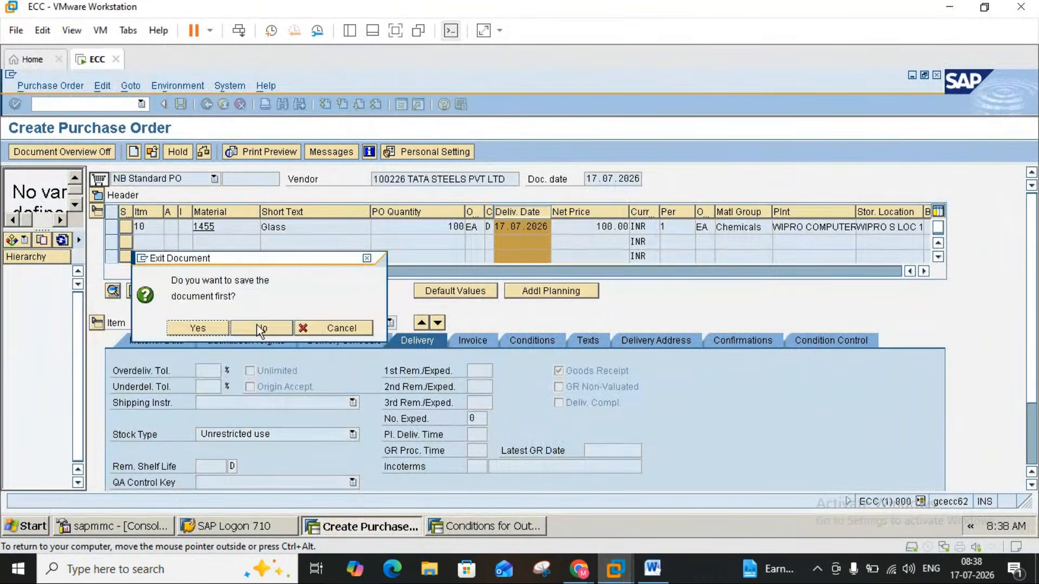
click(262, 327)
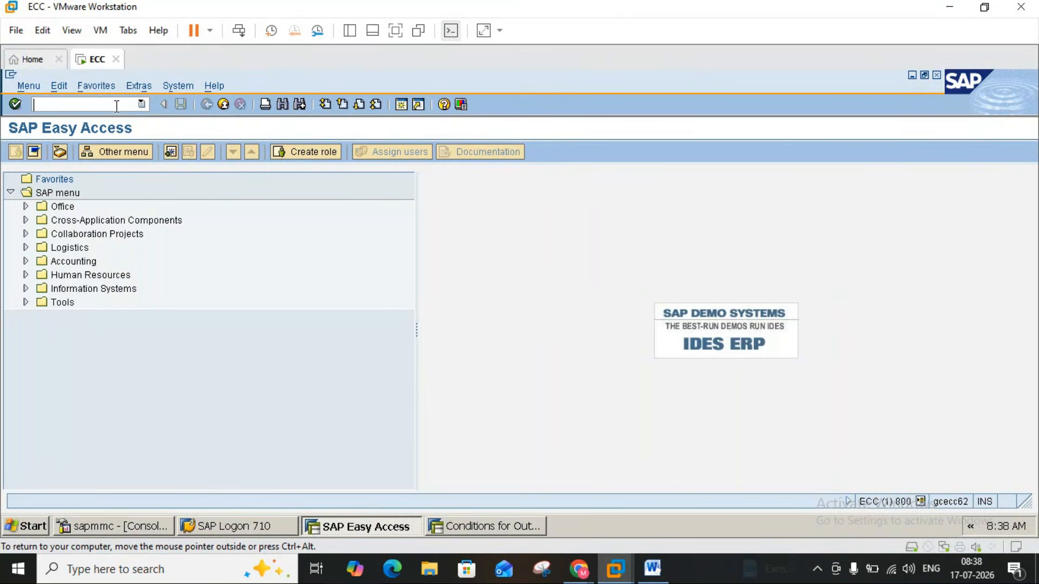
text(mm02)
key(Return)
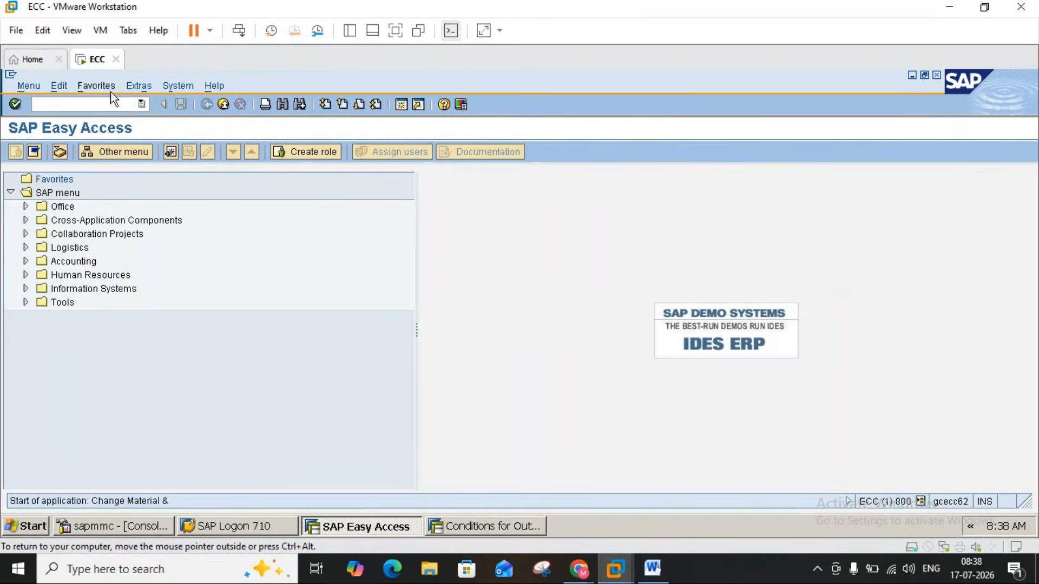
key(Return)
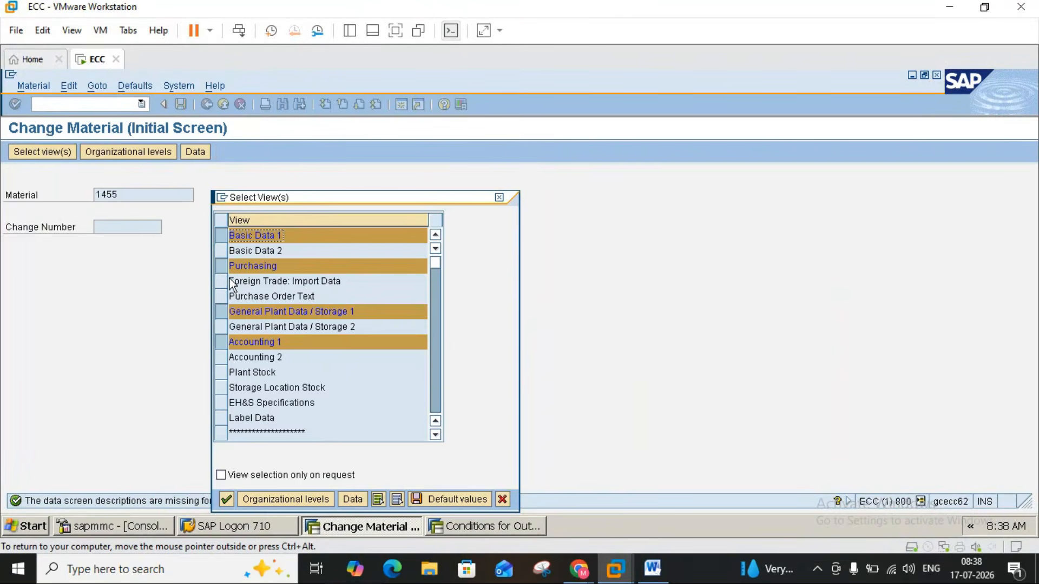
- Open the organizational levels for material 1455 and set the plant to WCP1
click(280, 495)
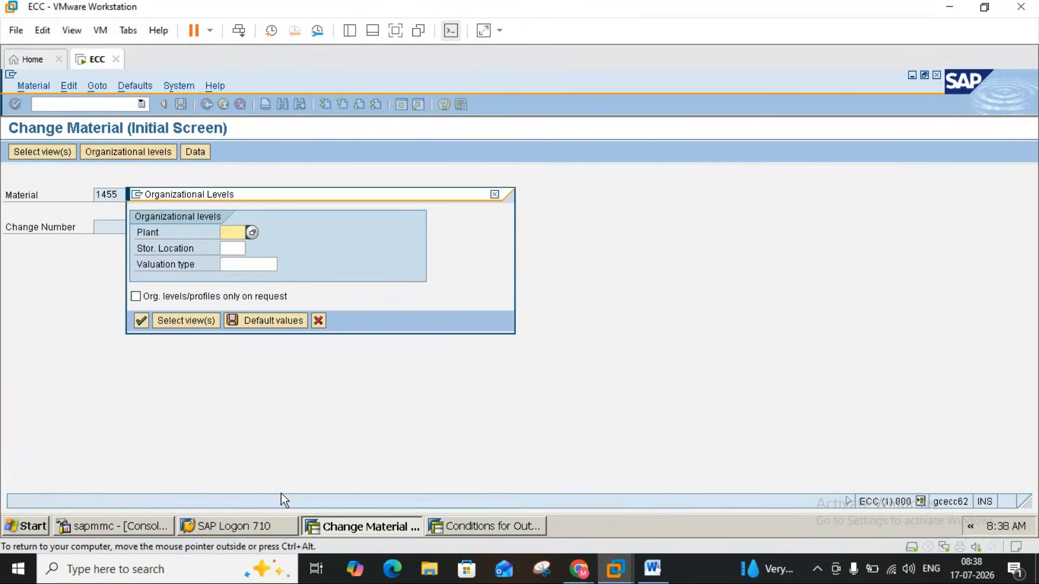
text(w)
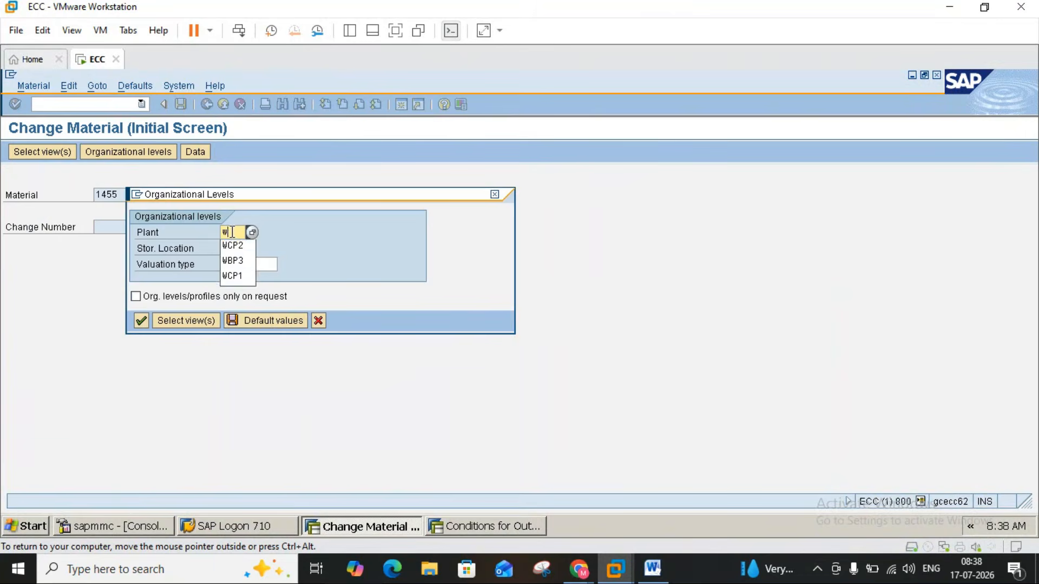
text(cp1)
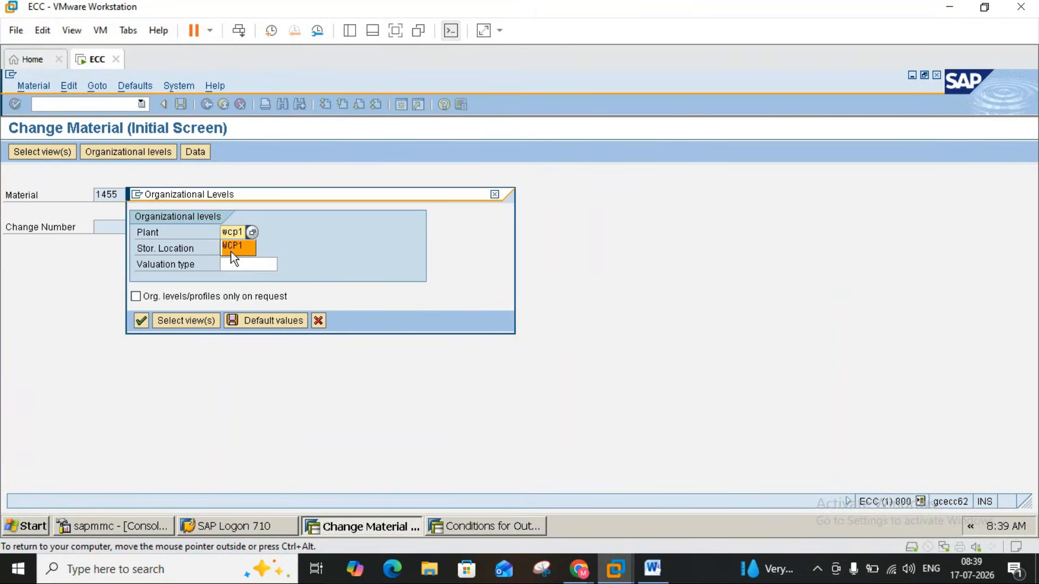
key(Return)
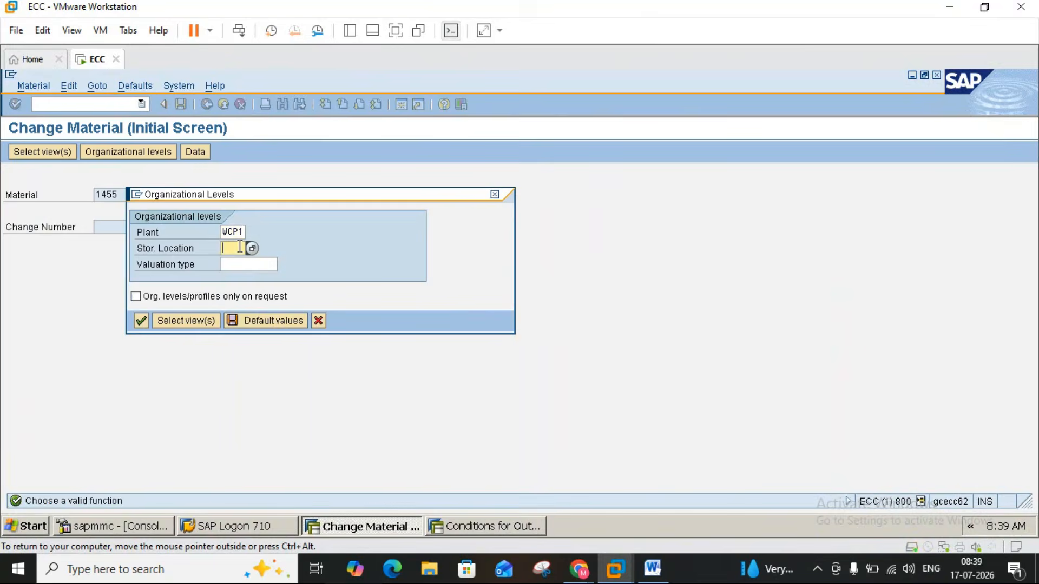
- Set the storage location to WCS1 for plant WCP1 and bring up the Purchasing view of material 1455
text(wcs1)
key(Escape)
key(Return)
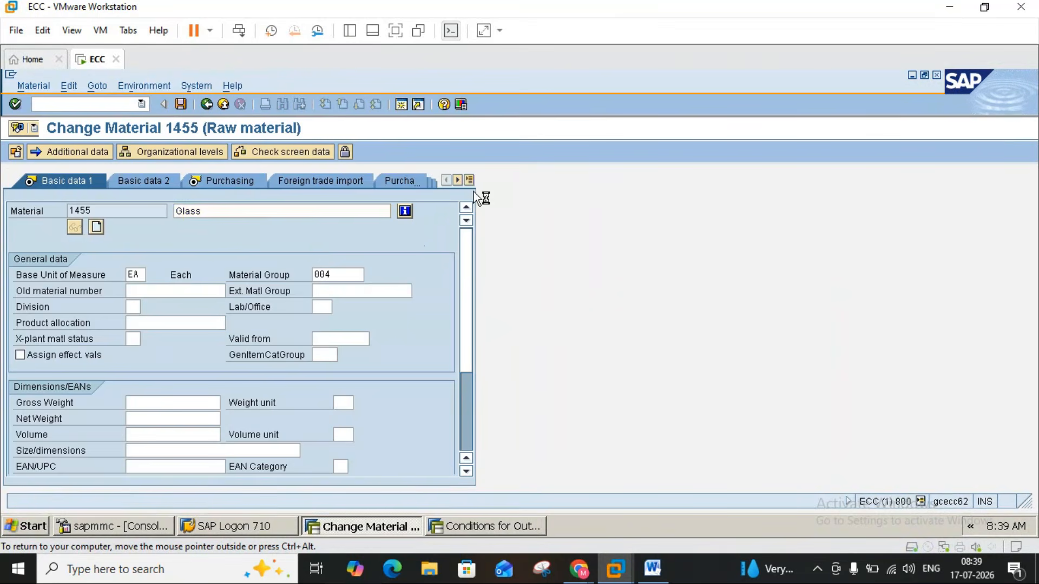
key(Return)
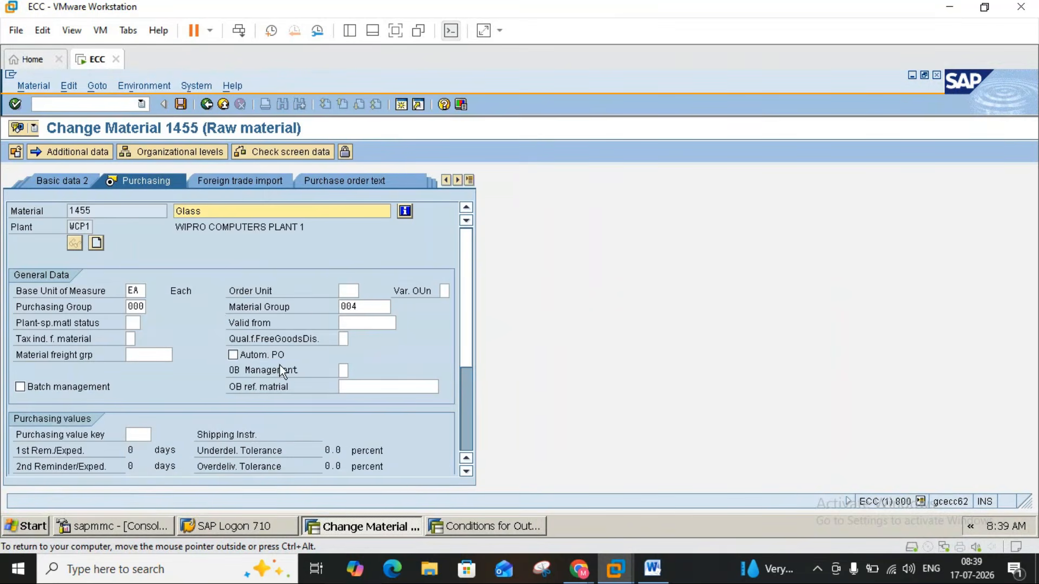
- Assign purchasing value key 2 to material 1455 and apply its reminder and tolerance values
double_click(153, 431)
click(157, 434)
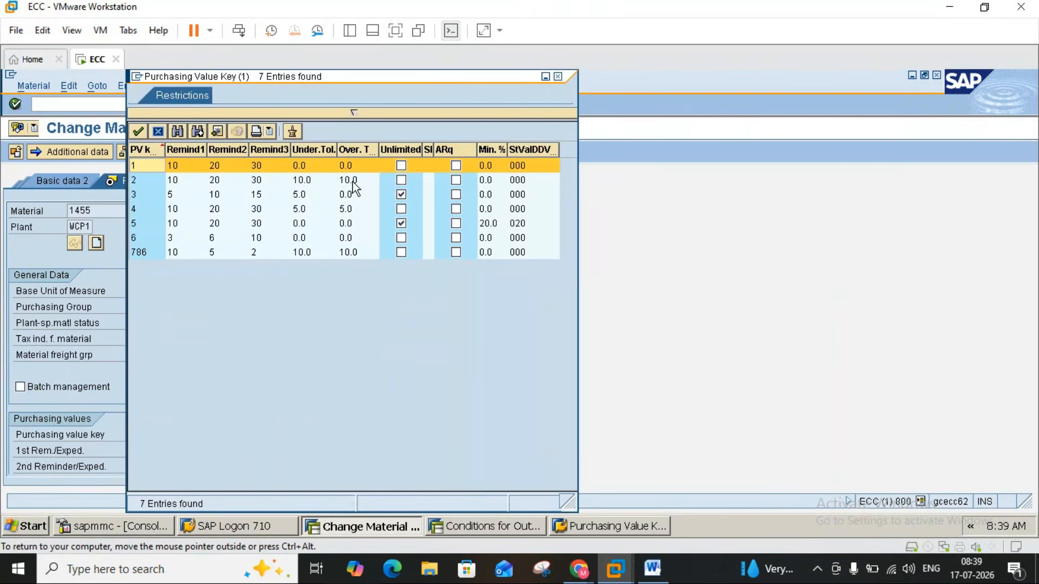
double_click(141, 182)
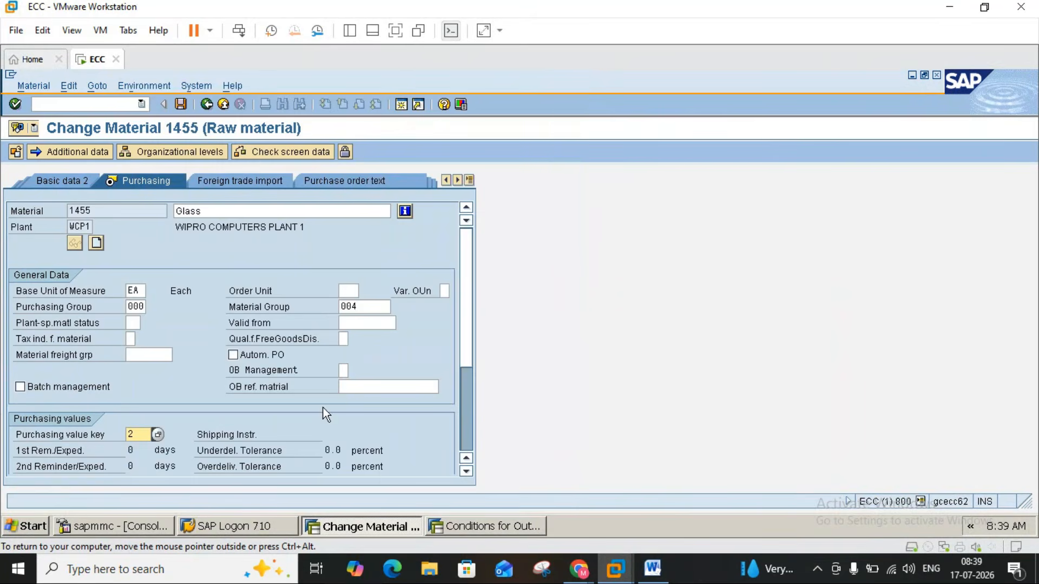
click(467, 472)
click(466, 471)
click(466, 472)
click(466, 472)
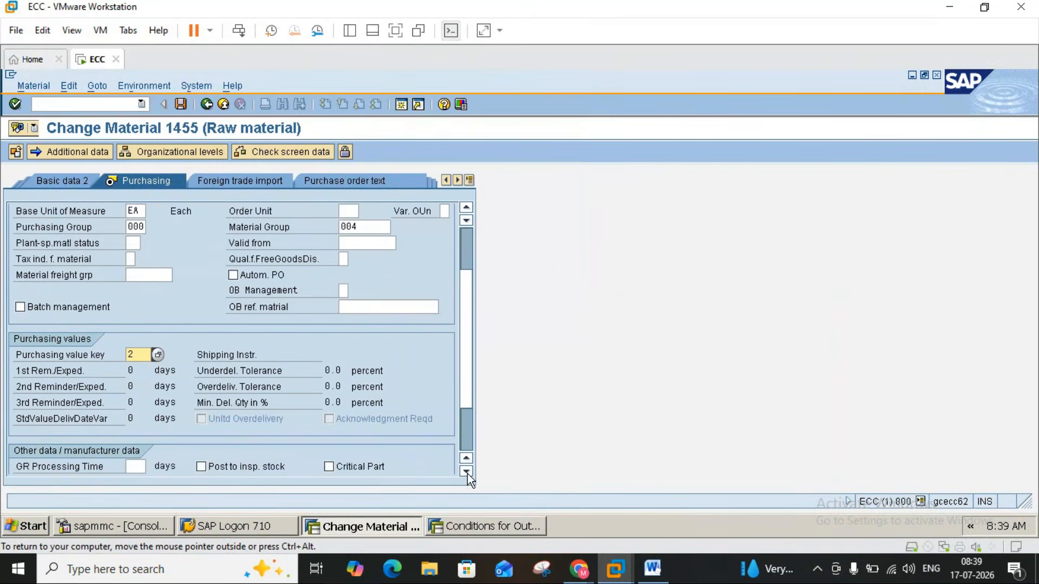
key(Return)
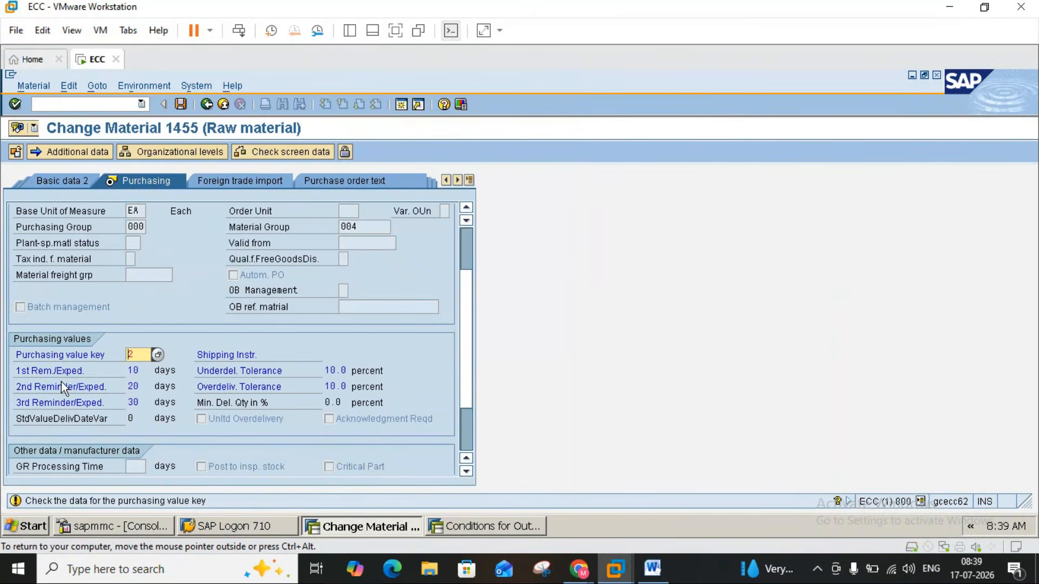
- Examine the three reminder periods of purchasing value key 2 in the list of available keys
click(133, 386)
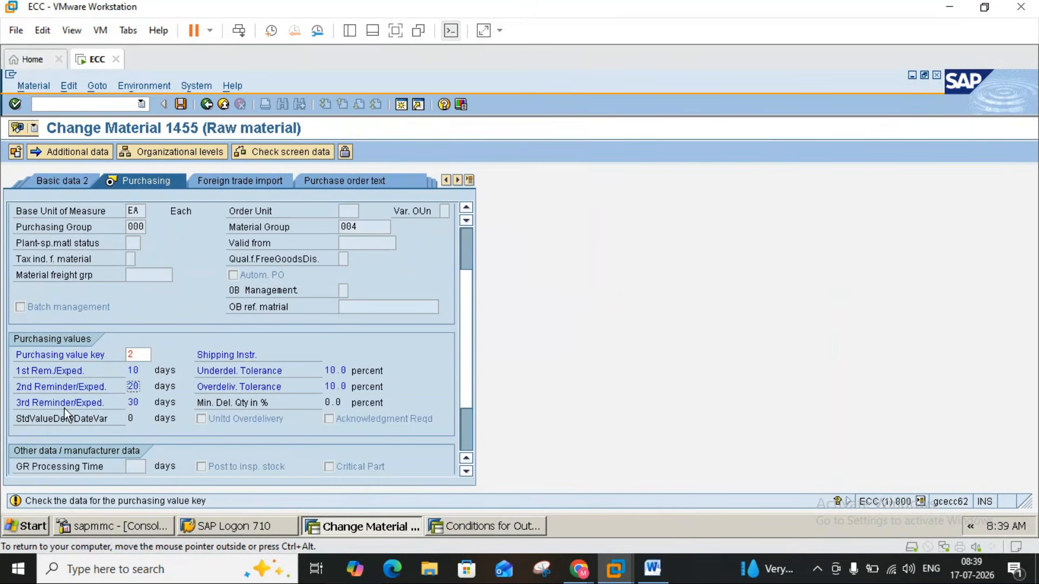
click(136, 356)
click(157, 354)
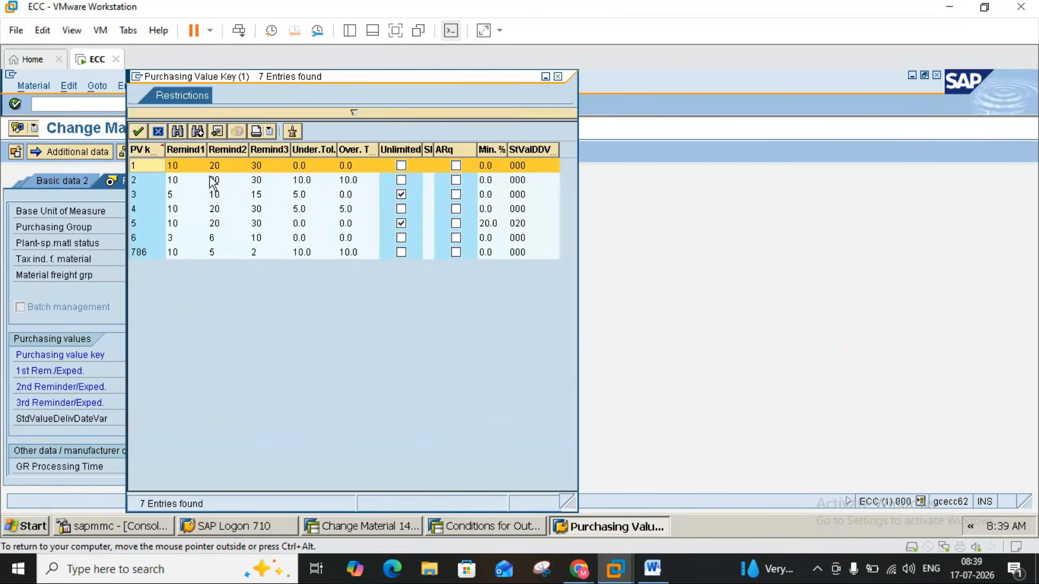
click(211, 181)
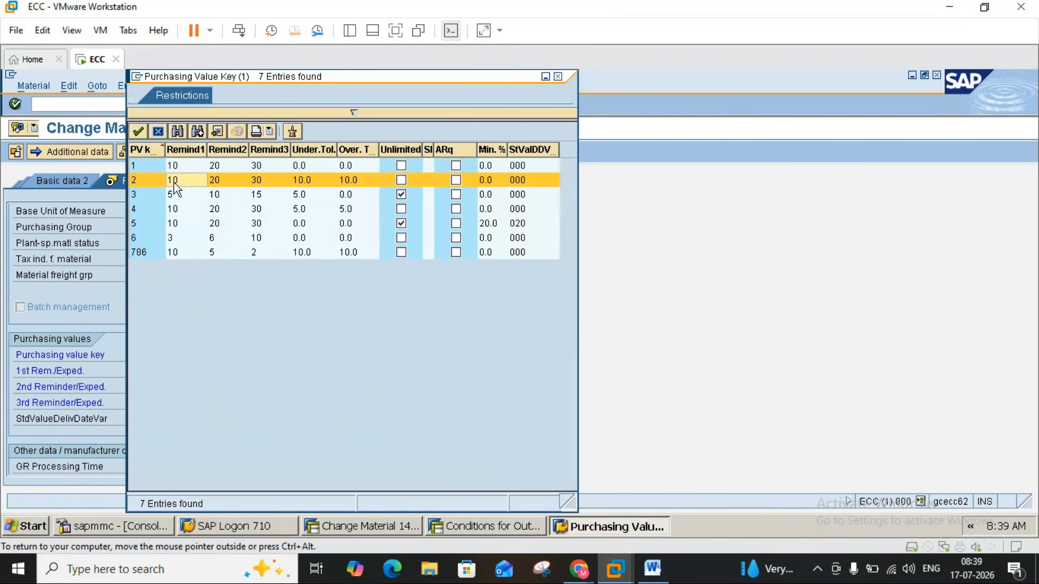
click(214, 181)
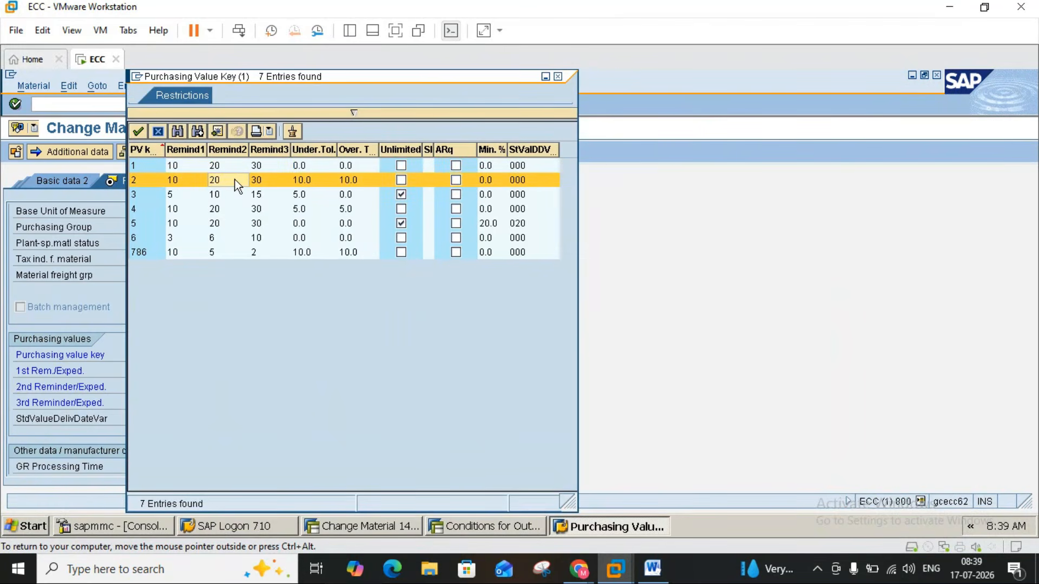
click(261, 182)
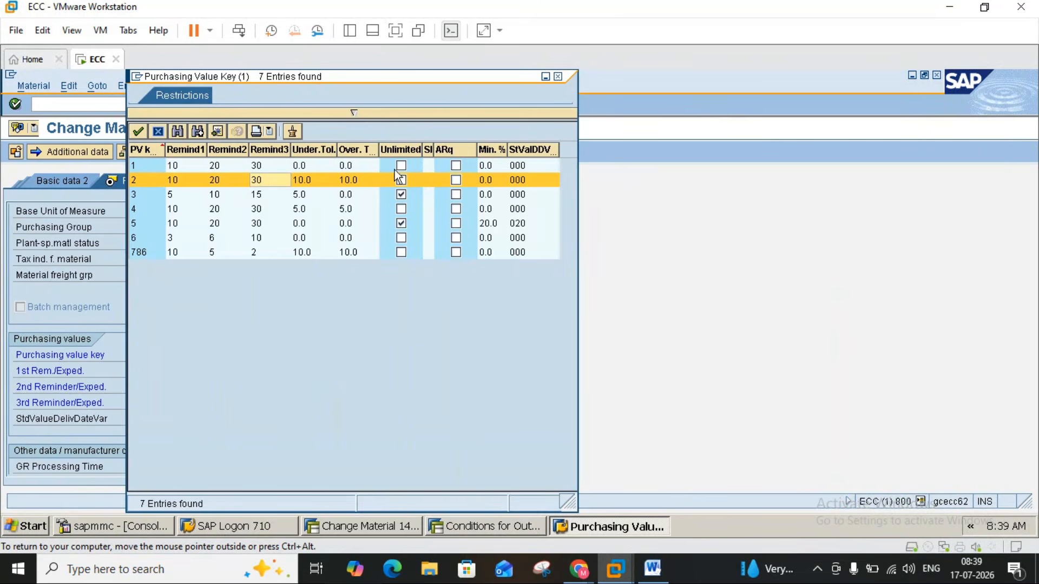
click(558, 78)
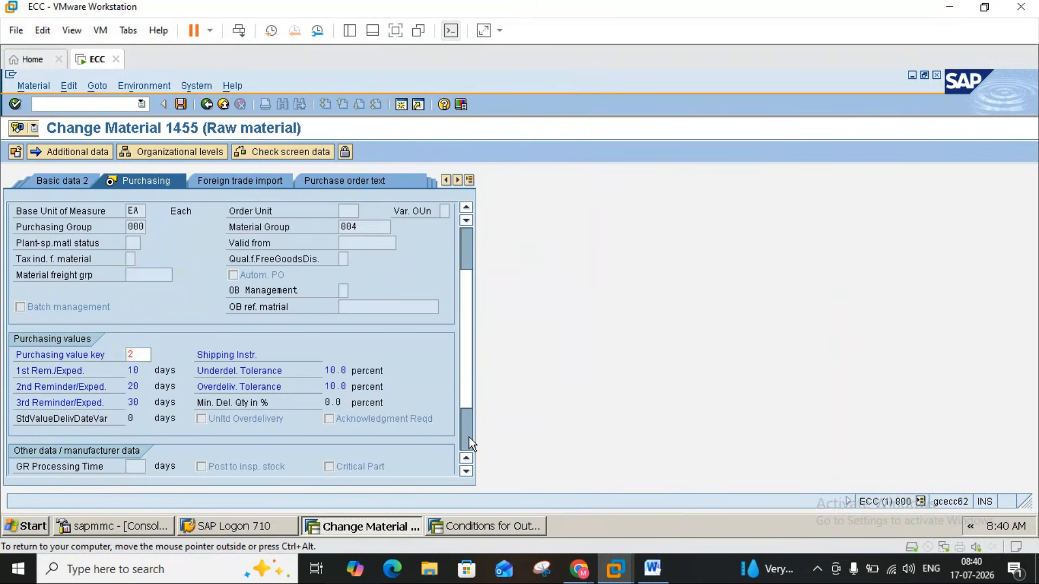
- Accept the purchasing values and save the changes to material 1455
key(Return)
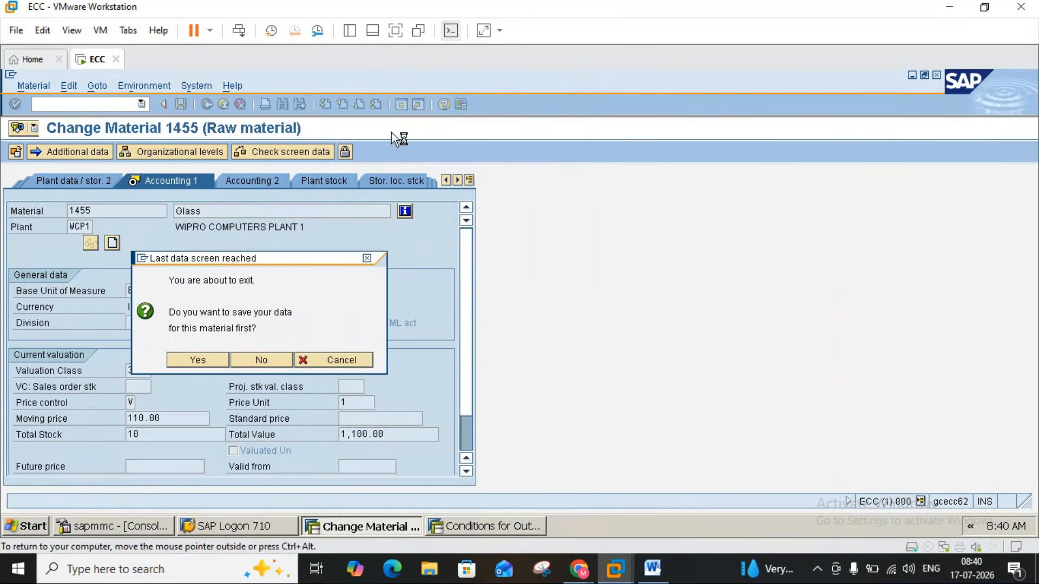
- Switch to Word to review the note on over- and underdelivery tolerance messages, and return to the SAP session
click(653, 568)
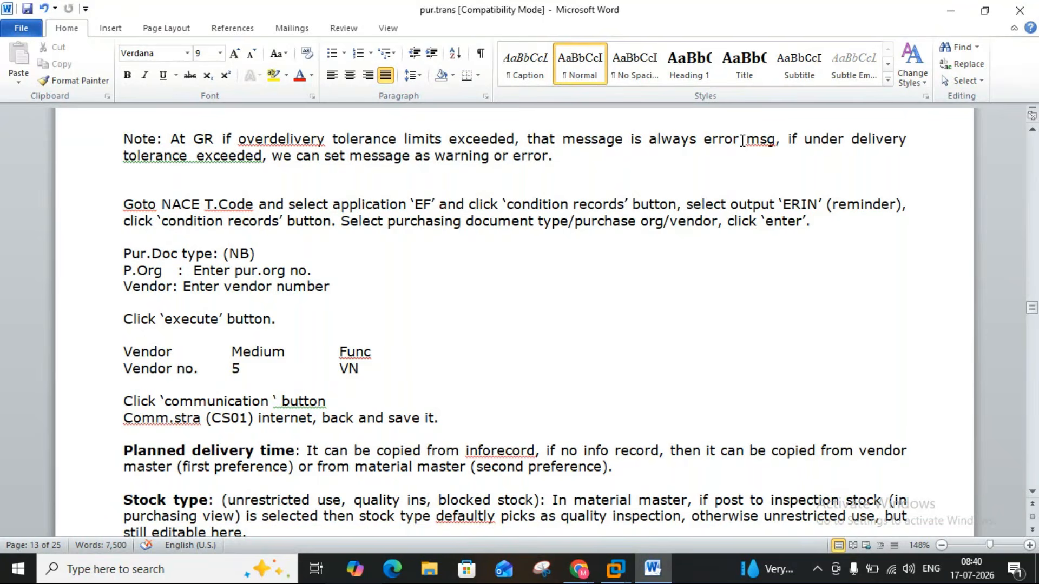
click(191, 169)
click(610, 569)
click(656, 492)
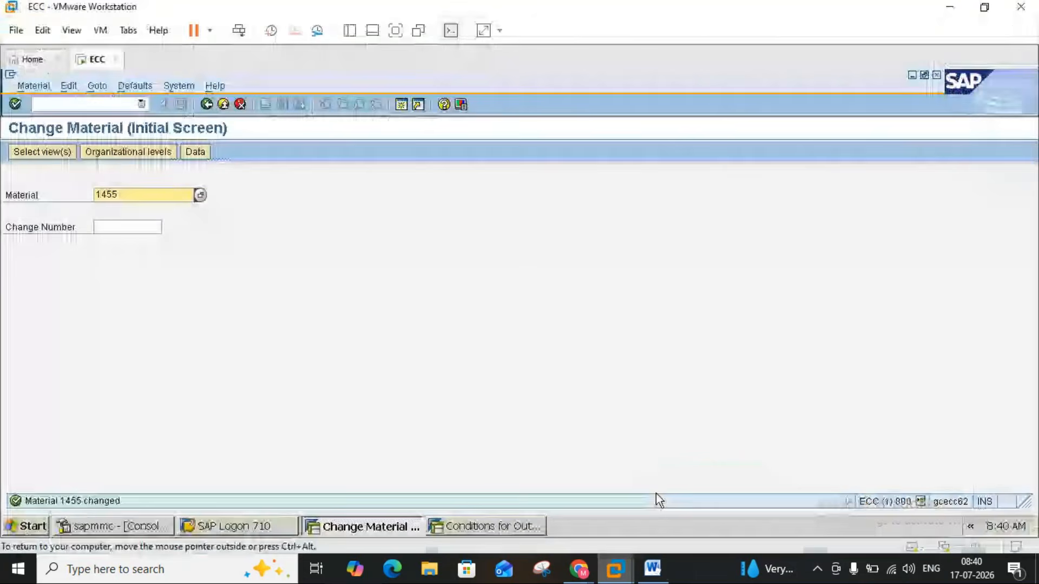
- Start a standard purchase order with transaction ME21N for the vendor TATA STEELS PVT LTD
click(223, 104)
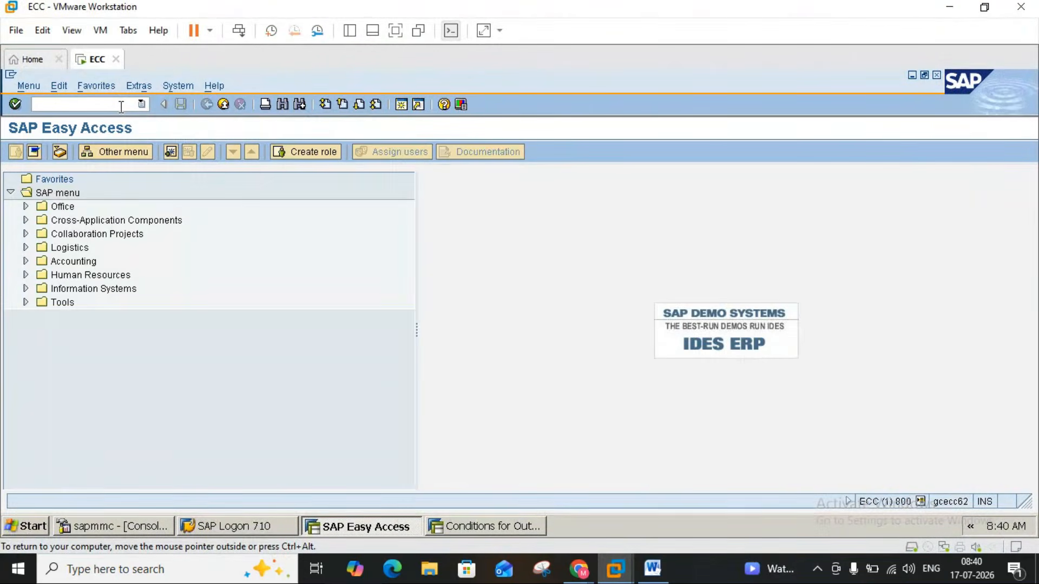
text(me21n)
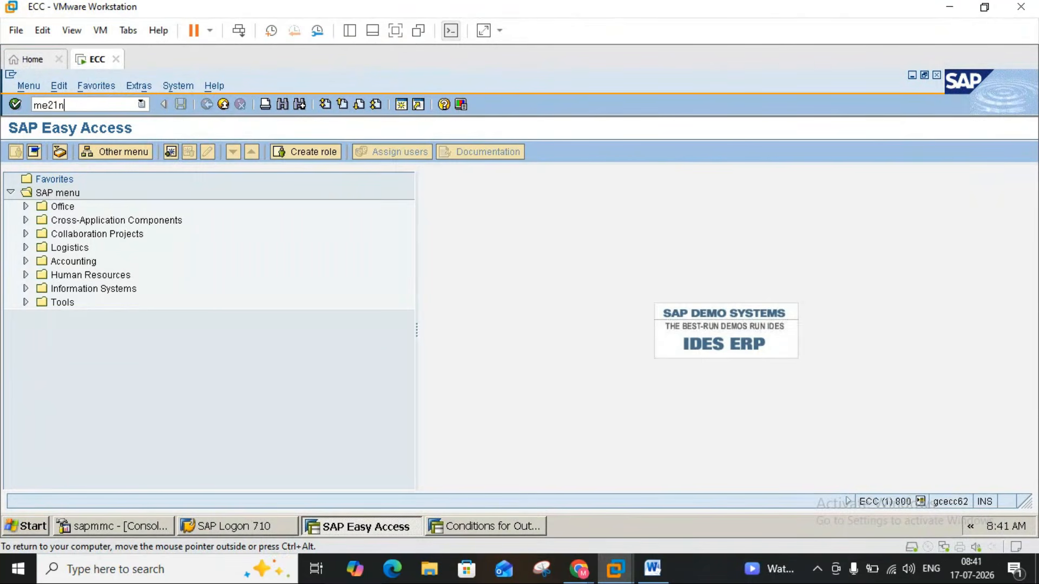
key(Return)
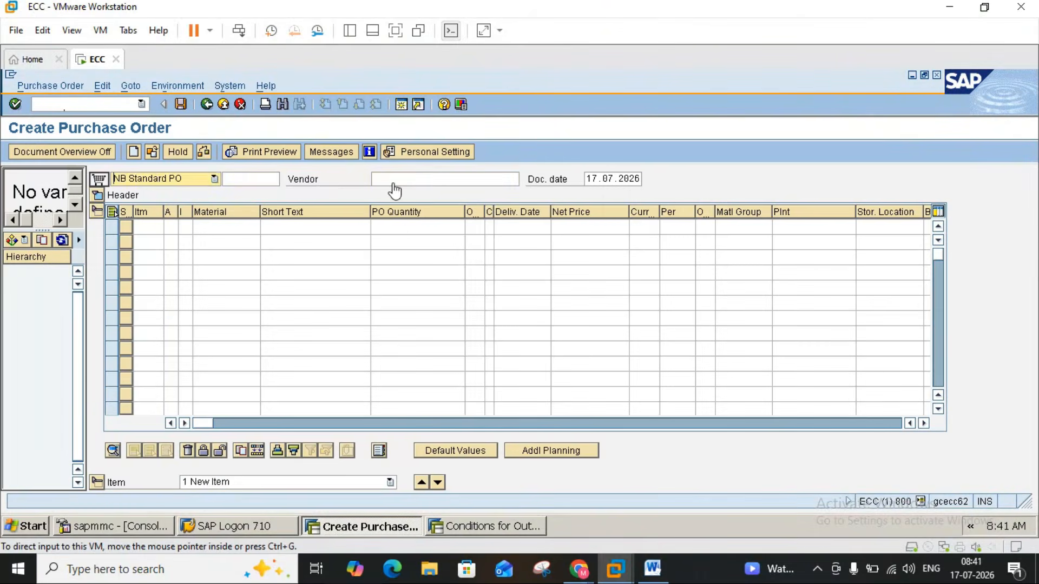
click(404, 181)
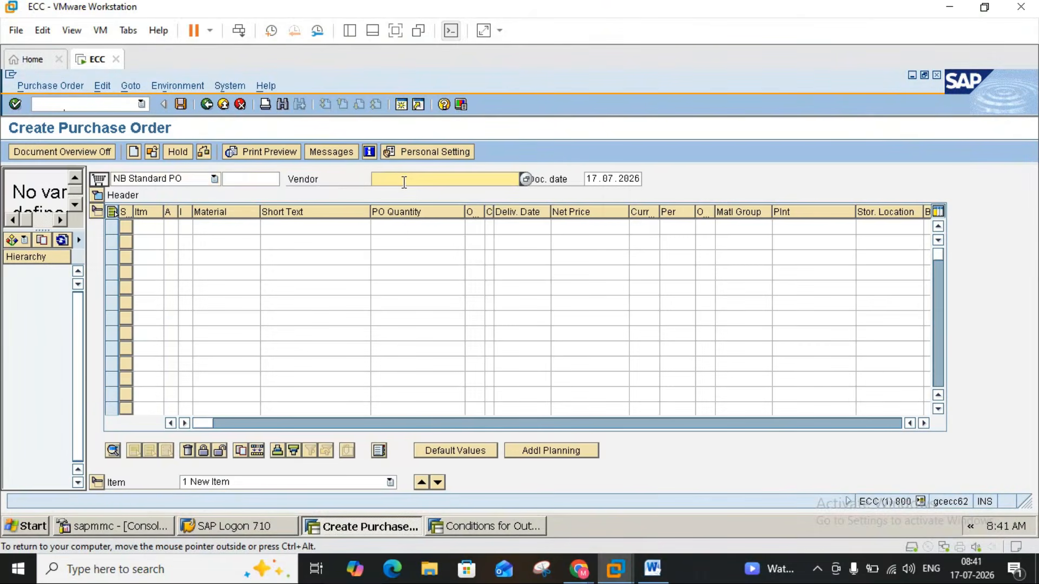
click(404, 182)
click(401, 193)
key(Return)
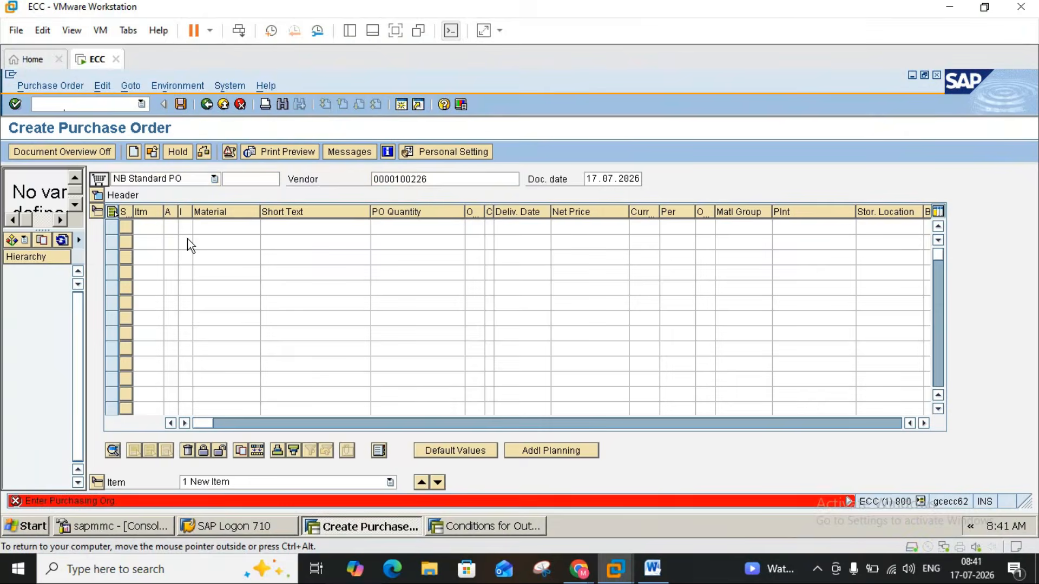
- Set the purchase order's purchasing organization to WPO1 and its purchasing group to 000
click(208, 228)
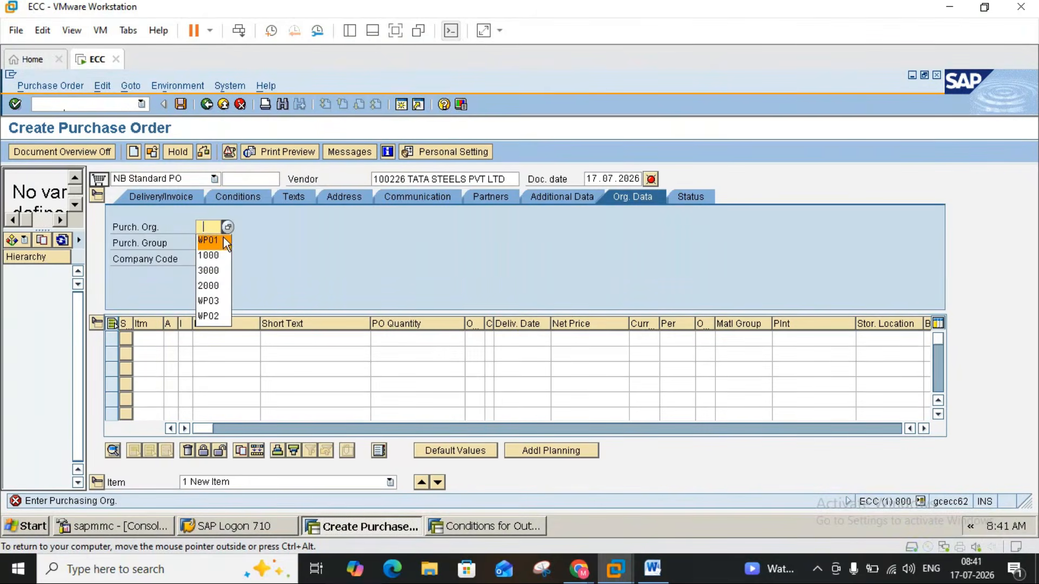
click(221, 242)
click(208, 243)
click(208, 255)
key(Return)
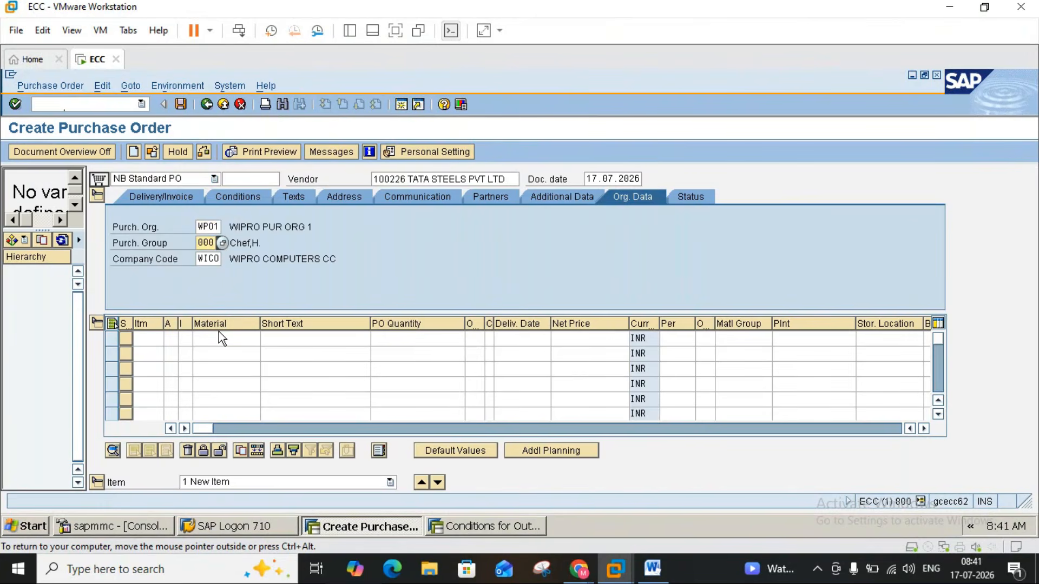
- Enter material 1455 in the first order line with a quantity of 100 and a net price of 100 INR
click(222, 339)
click(222, 349)
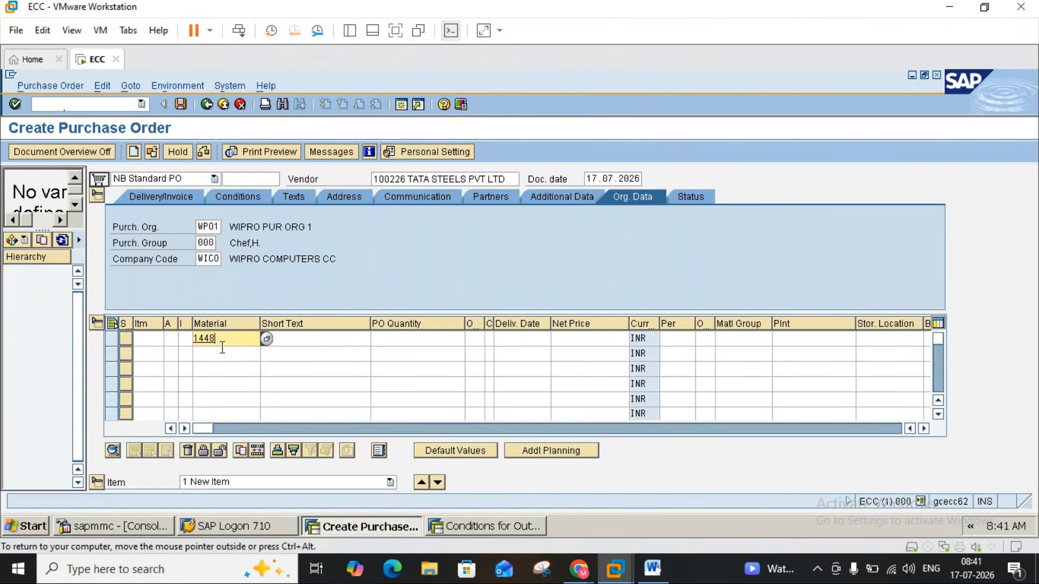
key(BackSpace)
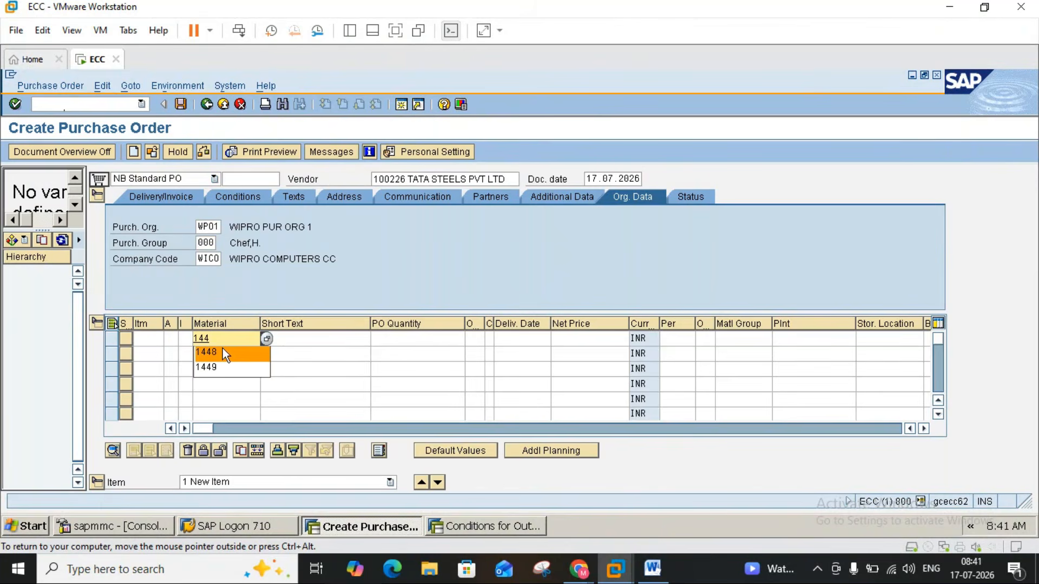
key(BackSpace)
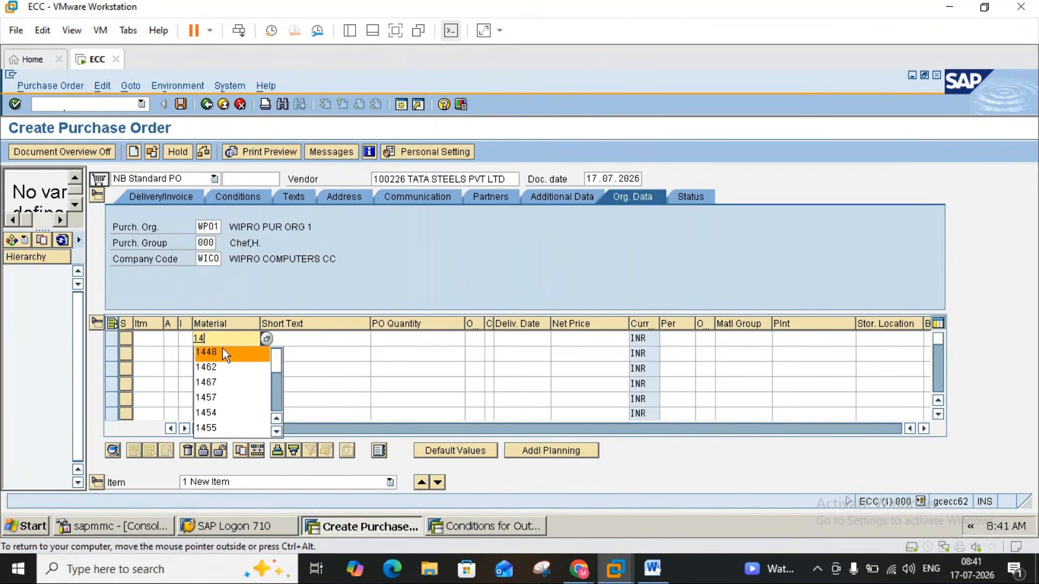
text(55)
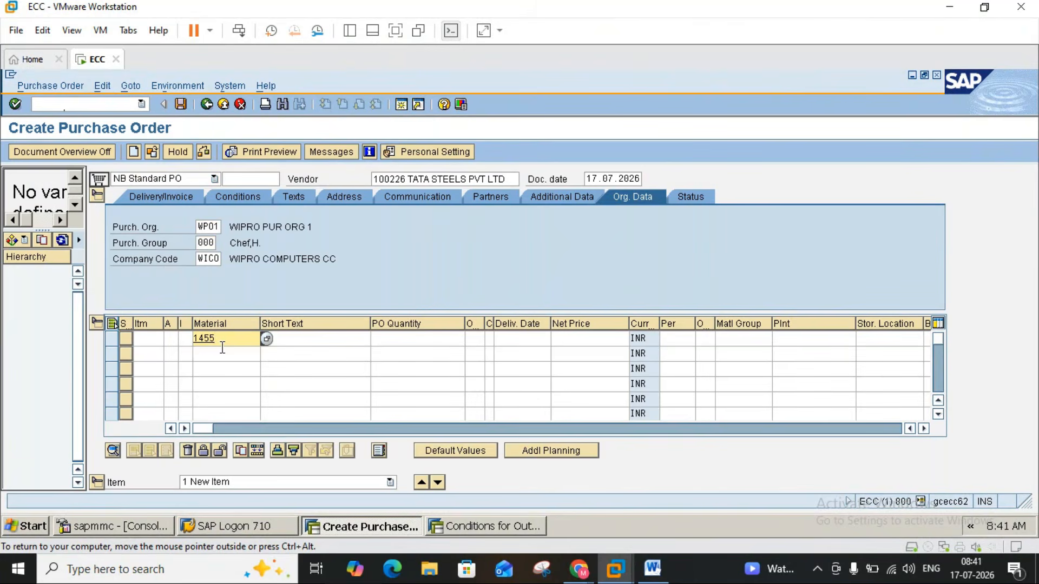
click(392, 337)
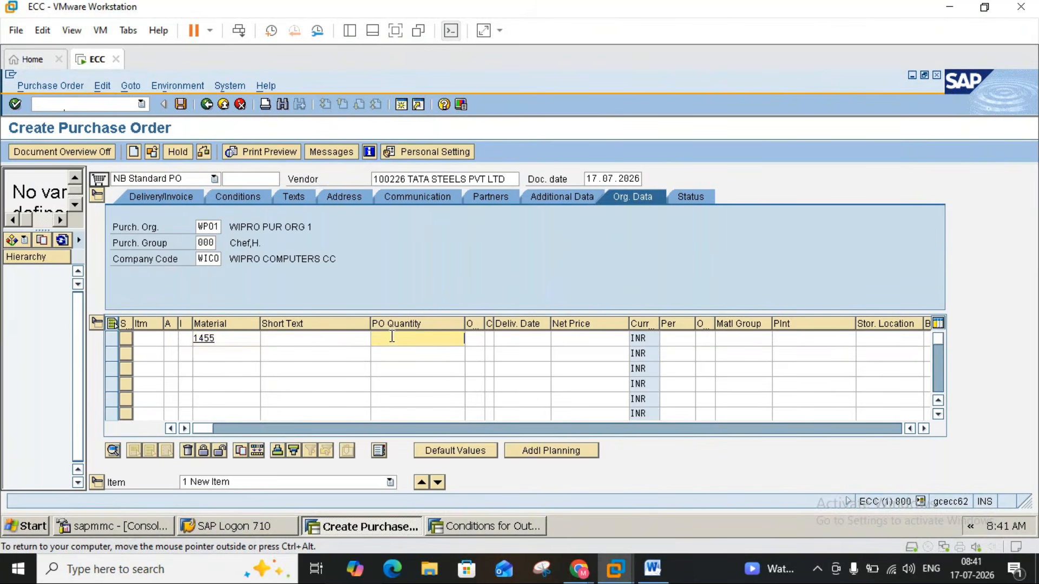
text(100)
click(583, 340)
text(100)
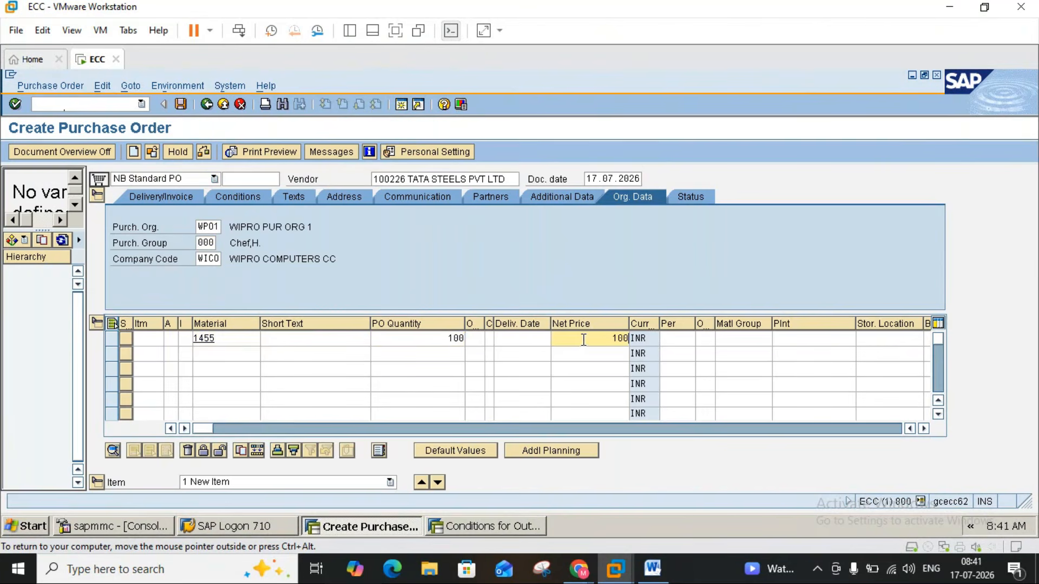
- Assign plant WCP1 and storage location WCS1 to the order line and validate the item
click(798, 339)
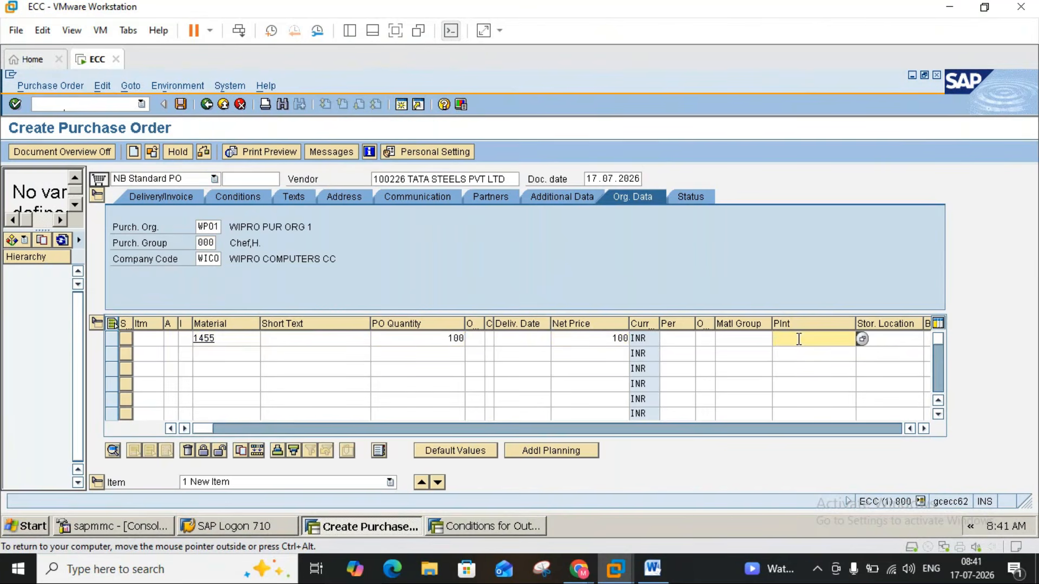
text(wcp1)
click(888, 342)
text(w)
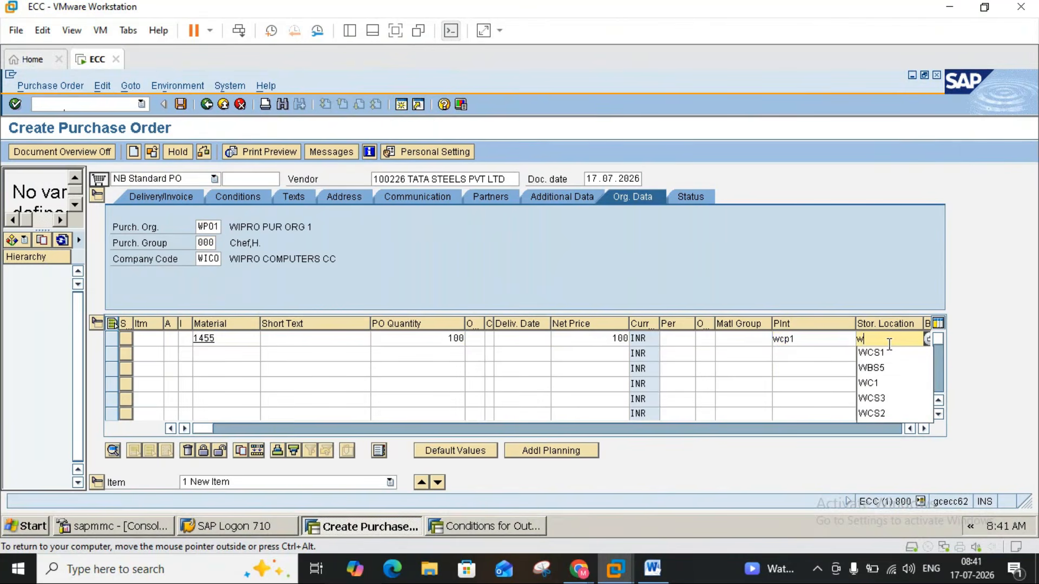
text(cs1)
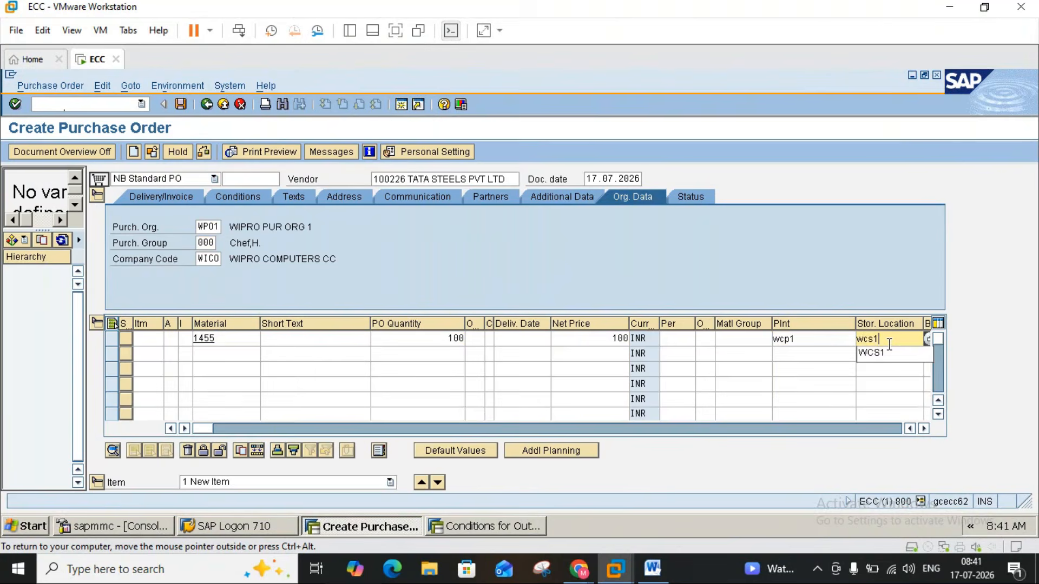
key(Return)
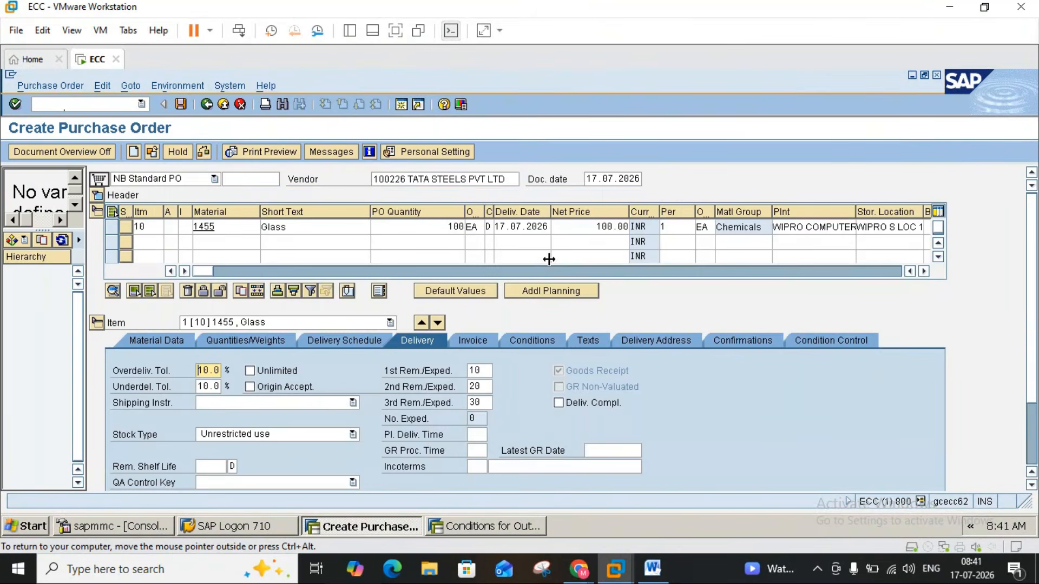
- Save the purchase order for material 1455 and open the Goods Receipt Purchase Order transaction
click(205, 370)
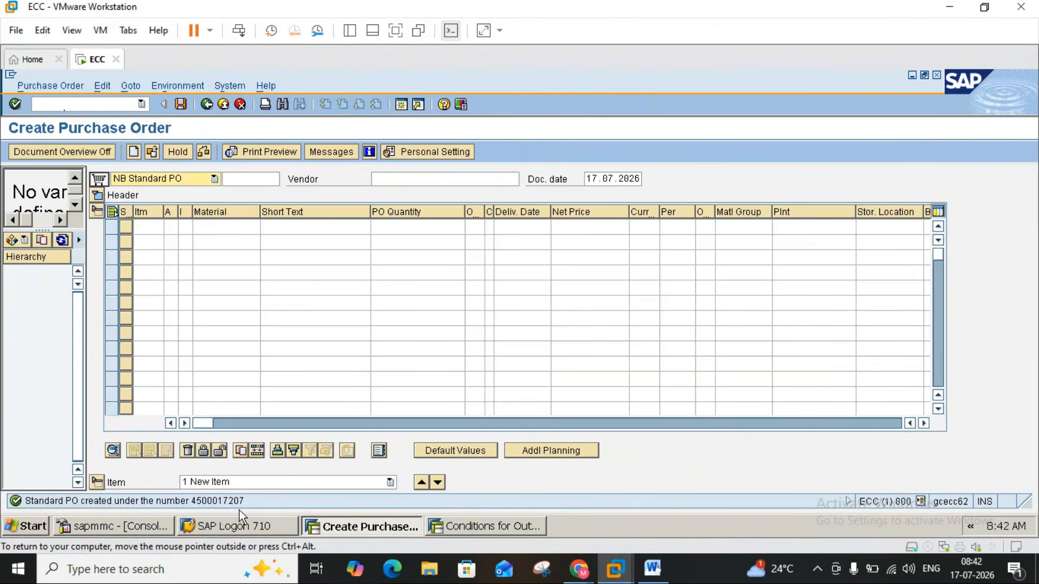
click(226, 108)
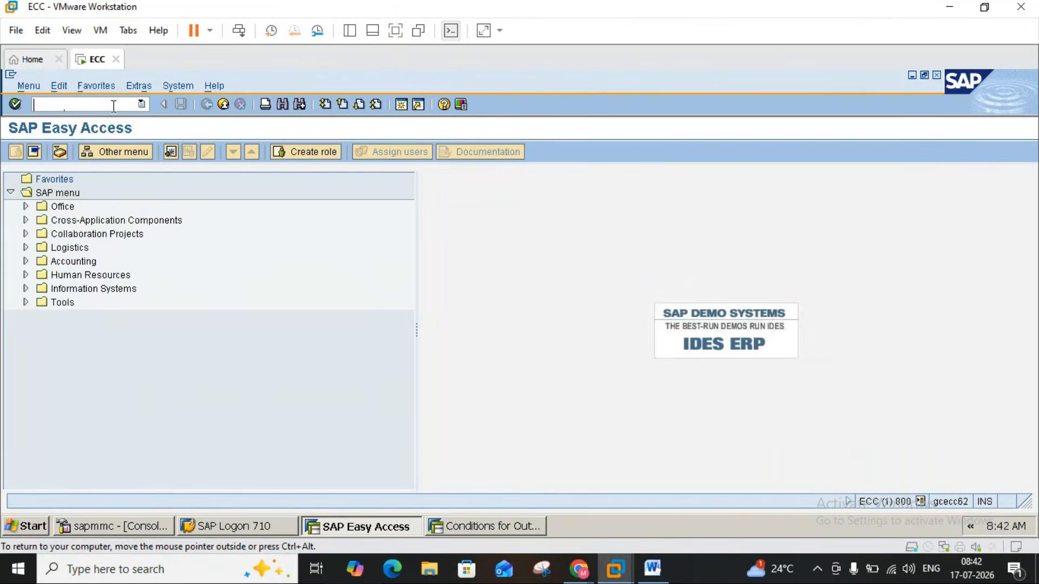
text(nace)
key(Return)
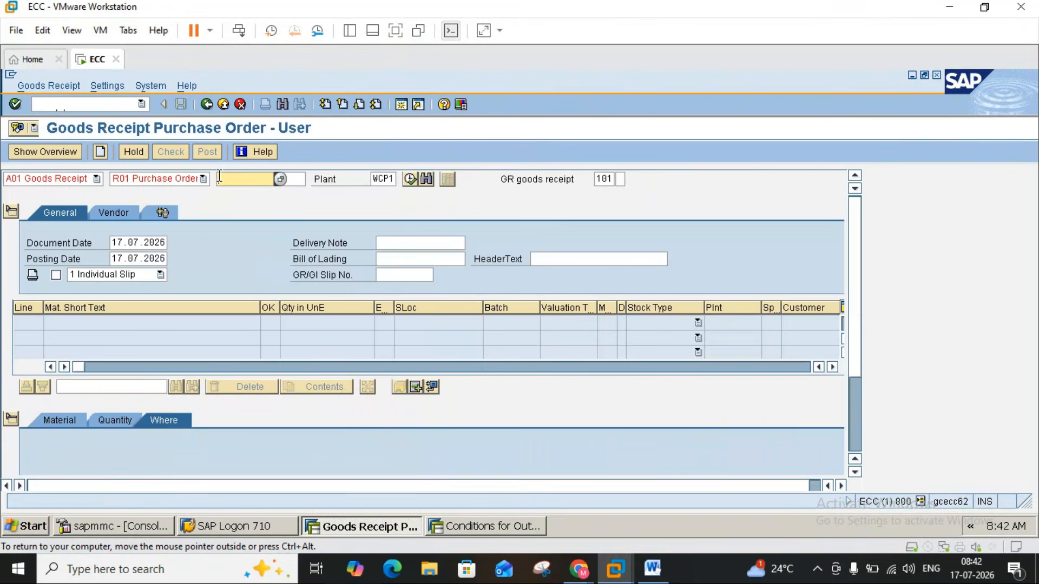
- Try to load the purchase order into the goods receipt by its document number, and leave the transaction
click(237, 176)
click(261, 193)
key(BackSpace)
text(9)
key(Return)
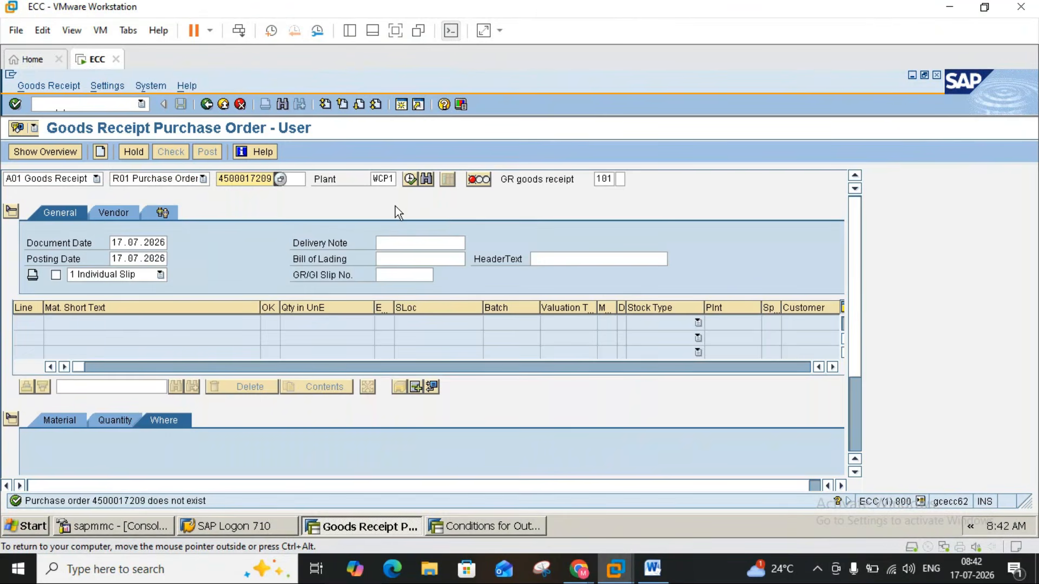
click(222, 109)
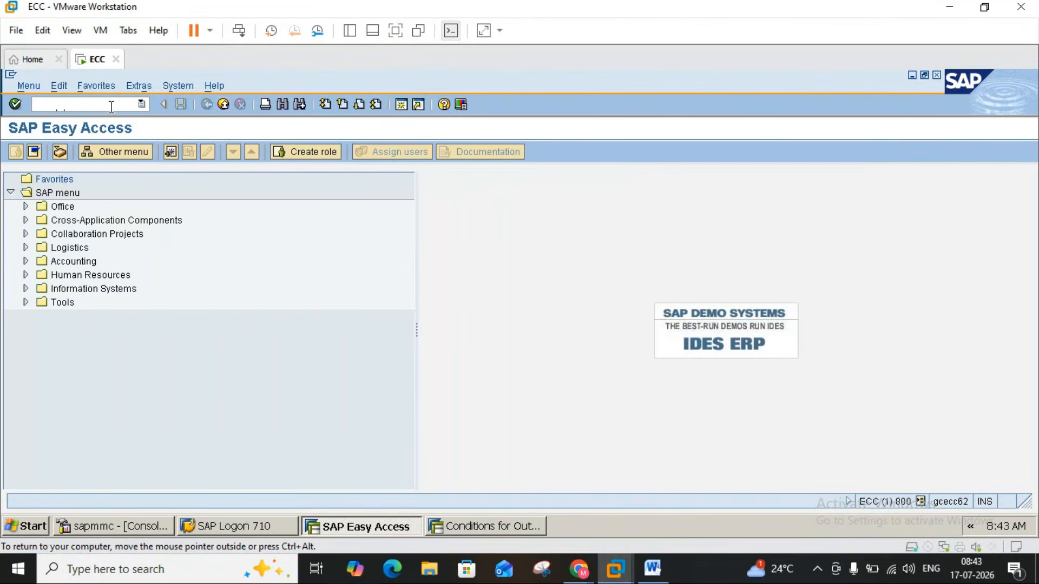
- Look up the saved order's number in transaction ME22N, and leave both open sessions' transactions without logging off
text(me22n)
key(Return)
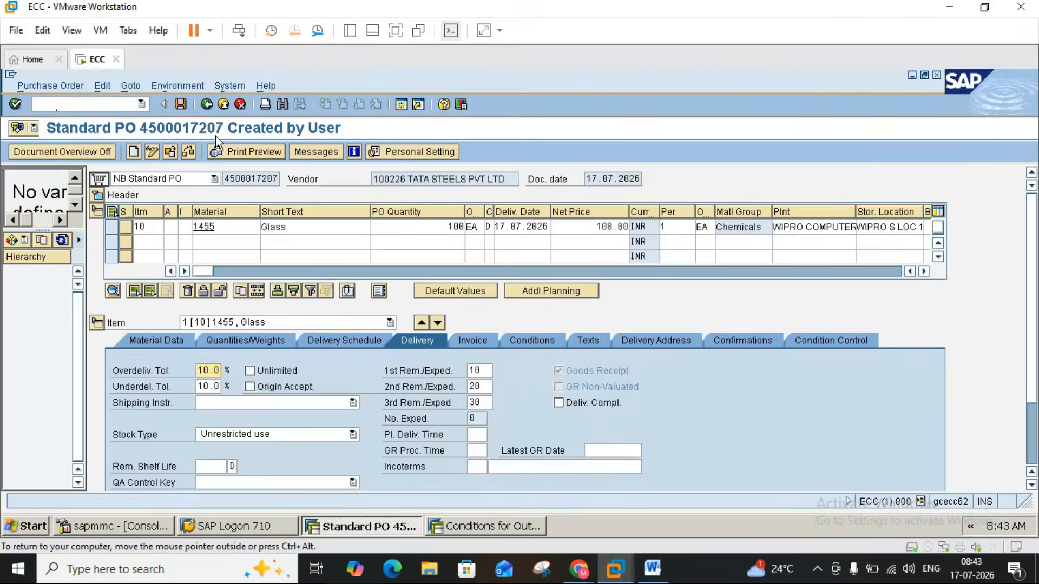
click(225, 105)
click(225, 105)
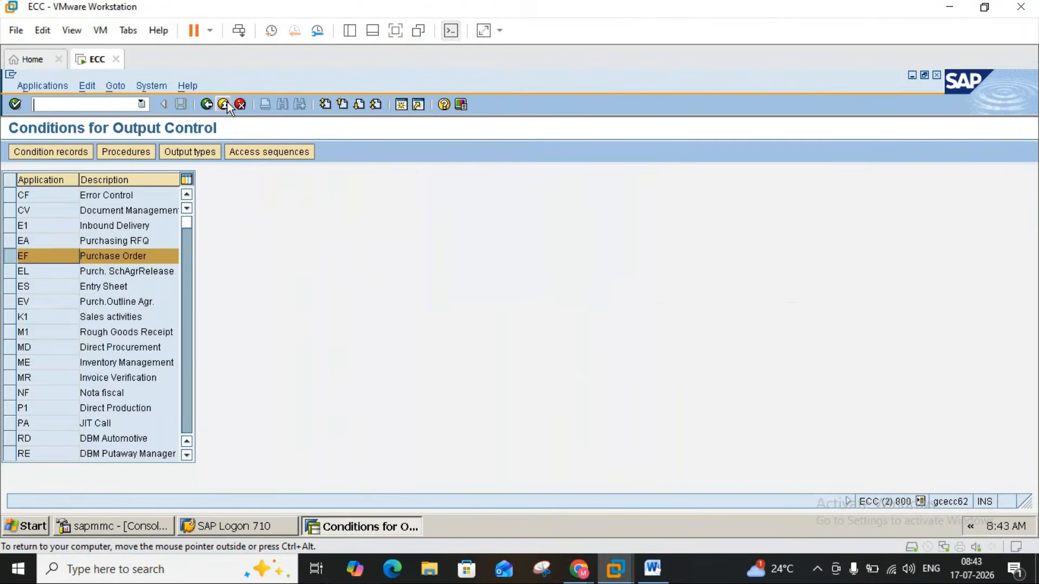
click(225, 105)
click(224, 105)
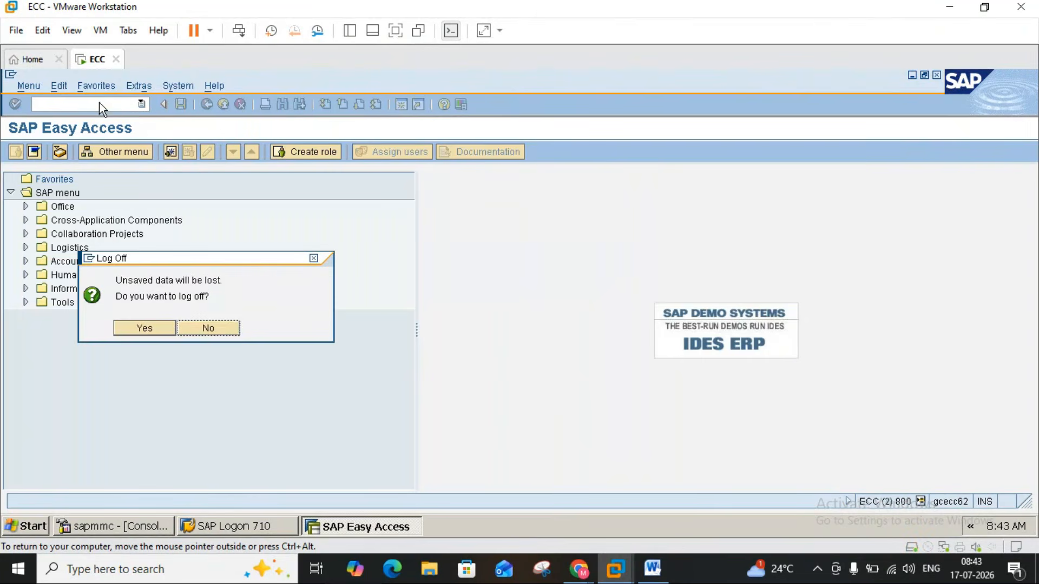
click(208, 336)
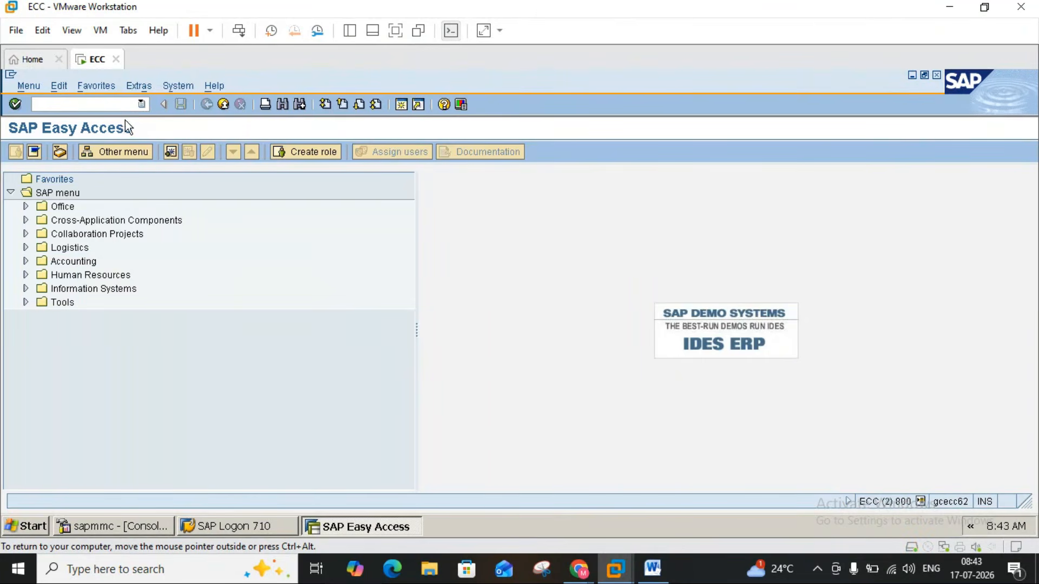
- Open transaction MIGO and load the purchase order for material 1455 into a goods receipt by its number
click(117, 105)
text(migo)
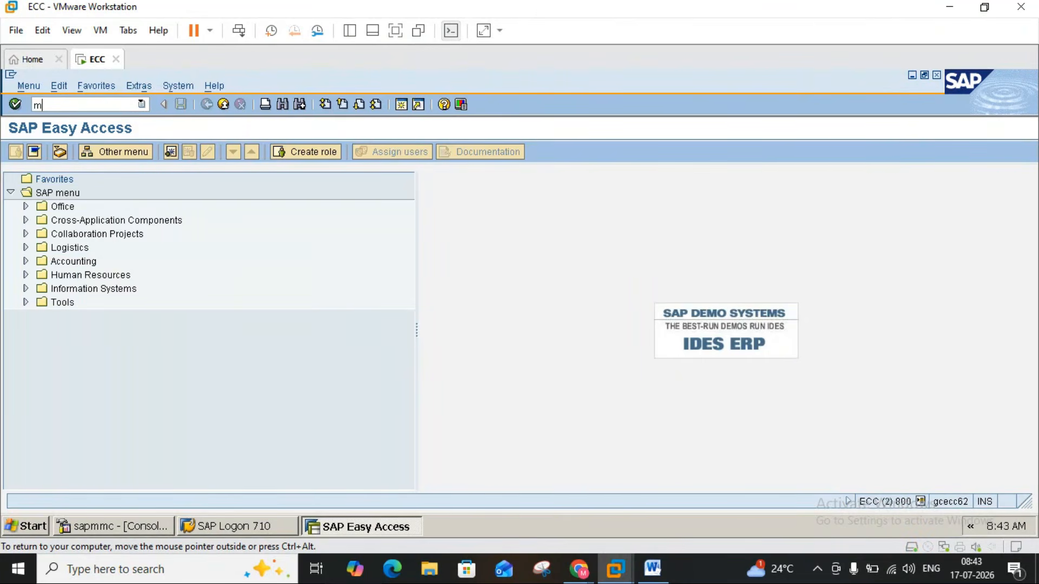
key(Return)
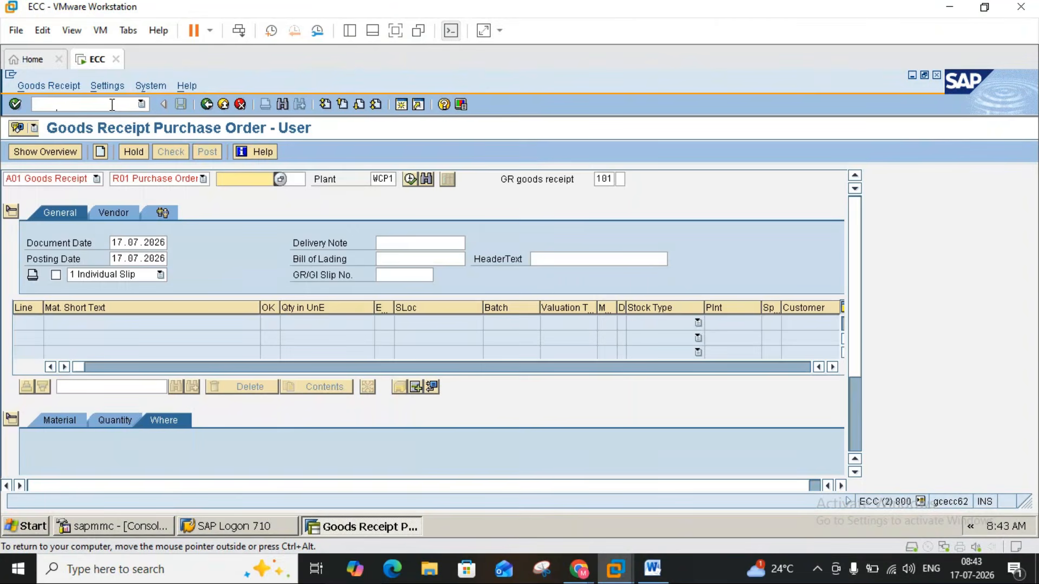
click(237, 185)
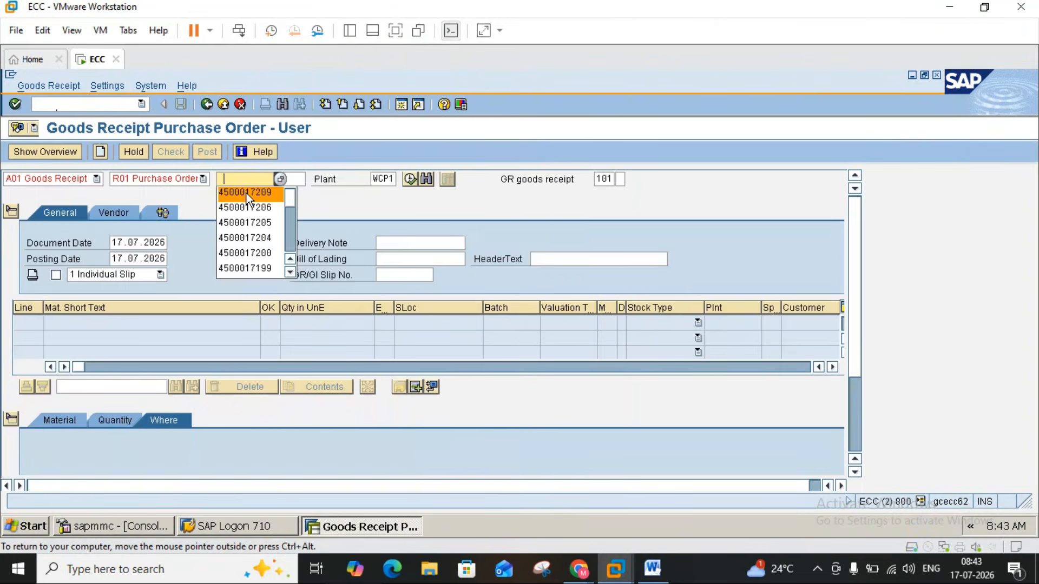
click(249, 206)
key(BackSpace)
text(7207)
key(Return)
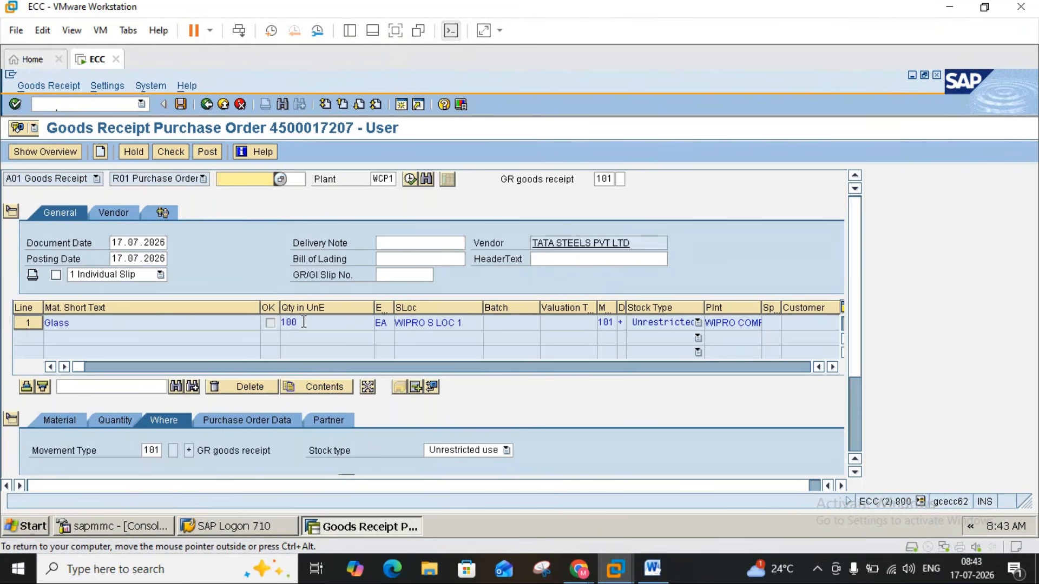
- Set the goods receipt item's quantity in unit of entry to 120 and mark the item as OK
click(121, 417)
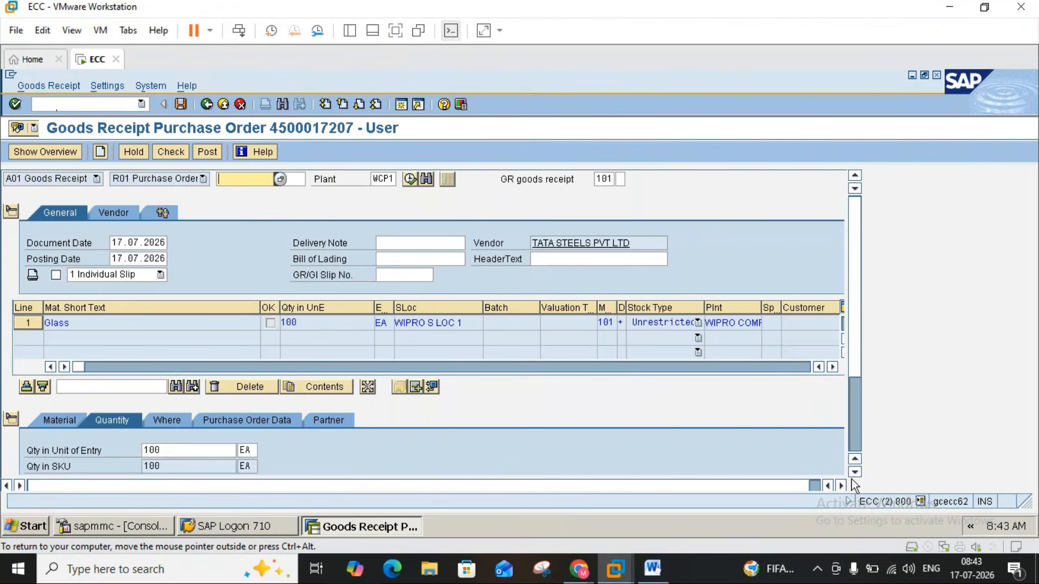
scroll(858, 472, down, 5)
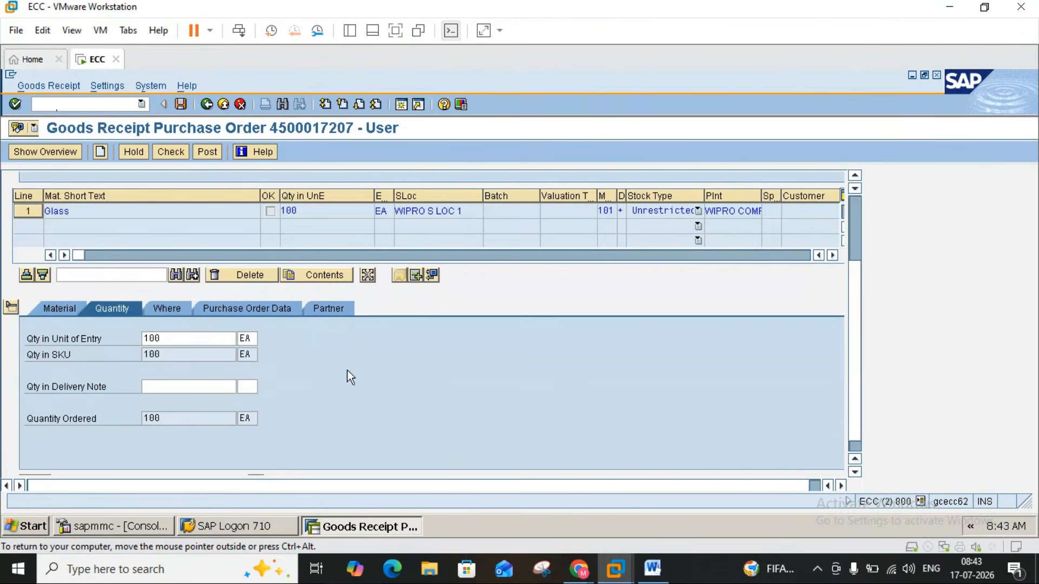
click(198, 335)
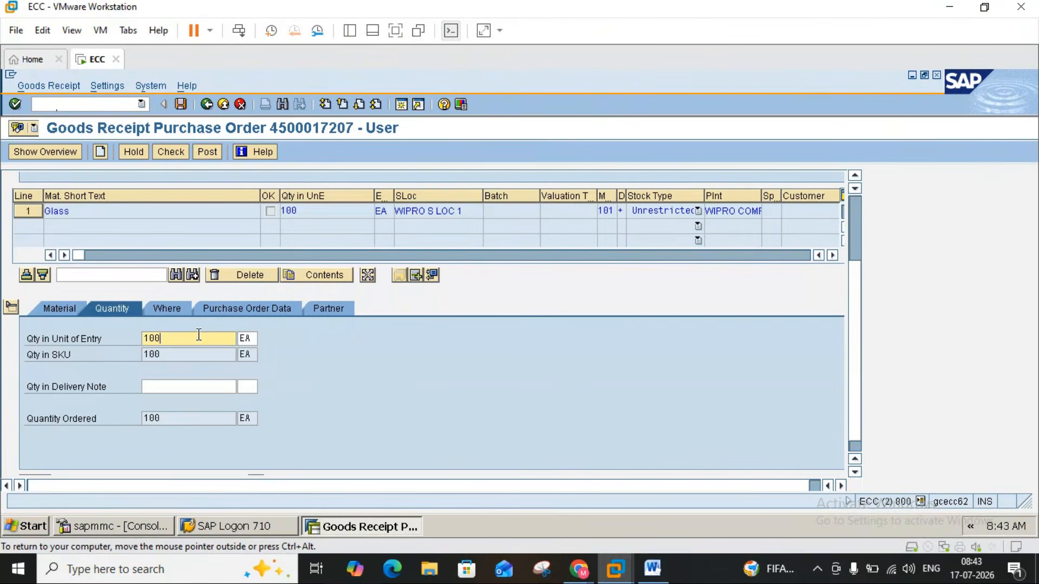
key(BackSpace)
key(BackSpace)
text(20)
key(Return)
click(855, 472)
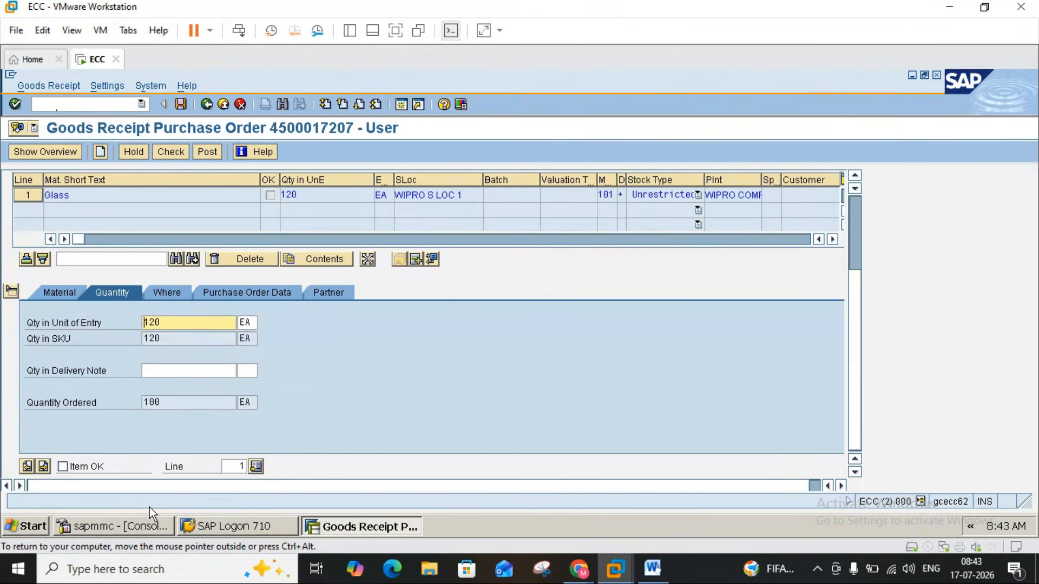
click(63, 466)
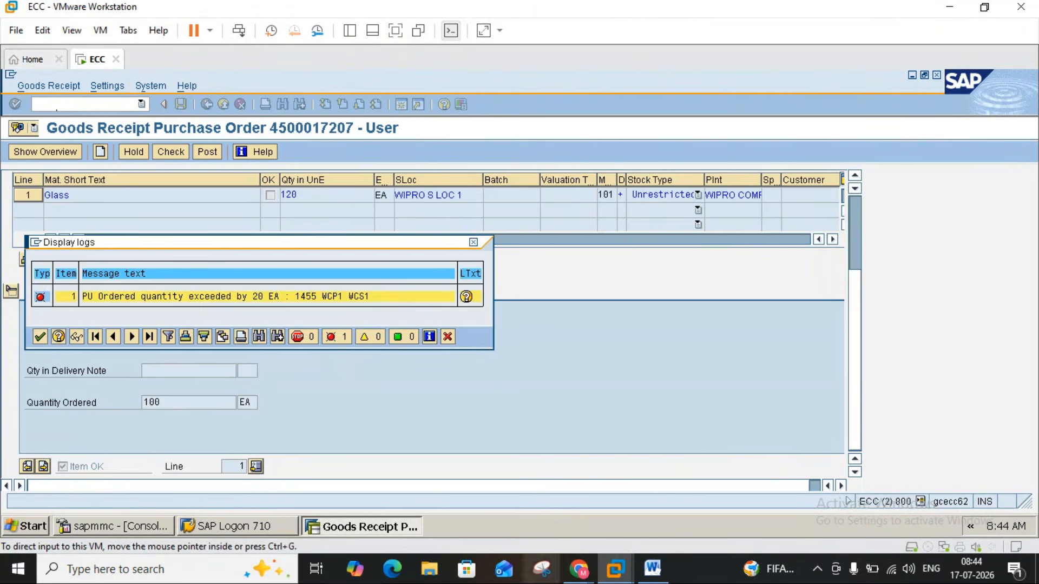
- Switch to the Word notes to review the rule on exceeded delivery tolerances, and return to SAP to close the message log
click(653, 570)
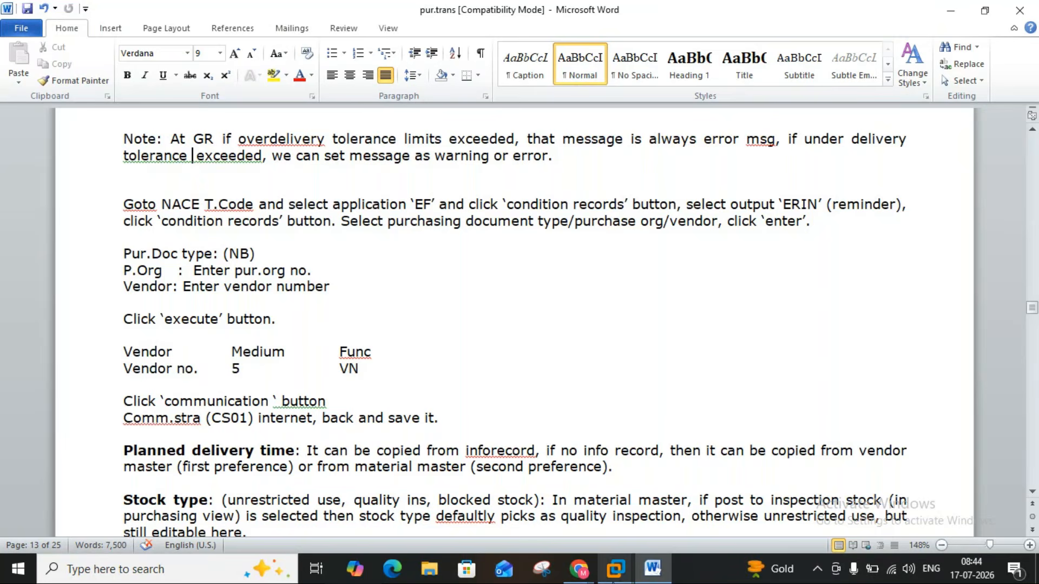
mouse_move(616, 568)
click(662, 490)
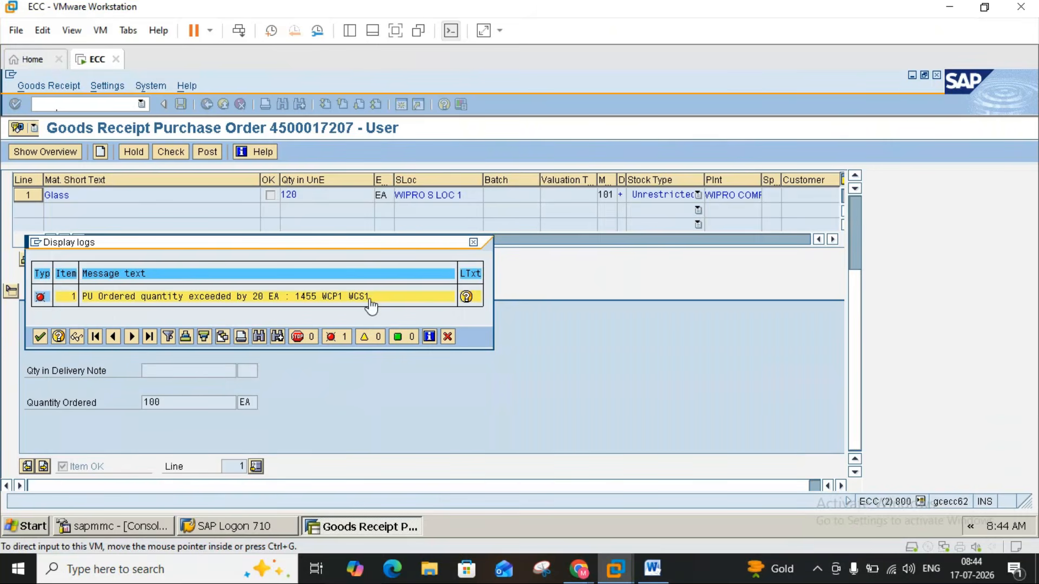
click(474, 242)
- Set the goods receipt item's quantity in unit of entry to 110 and check the document
click(115, 238)
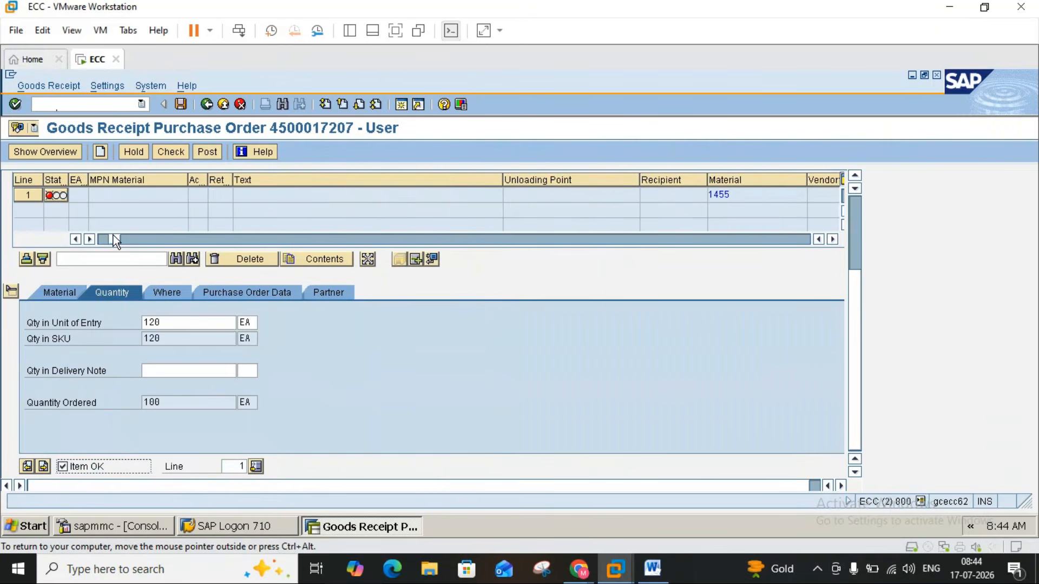
click(184, 323)
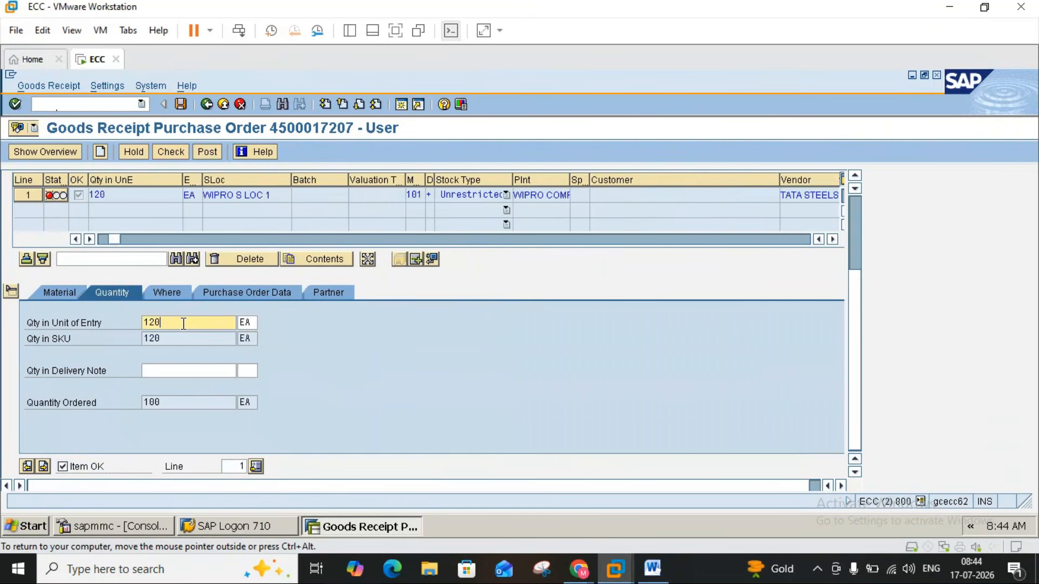
key(BackSpace)
key(BackSpace)
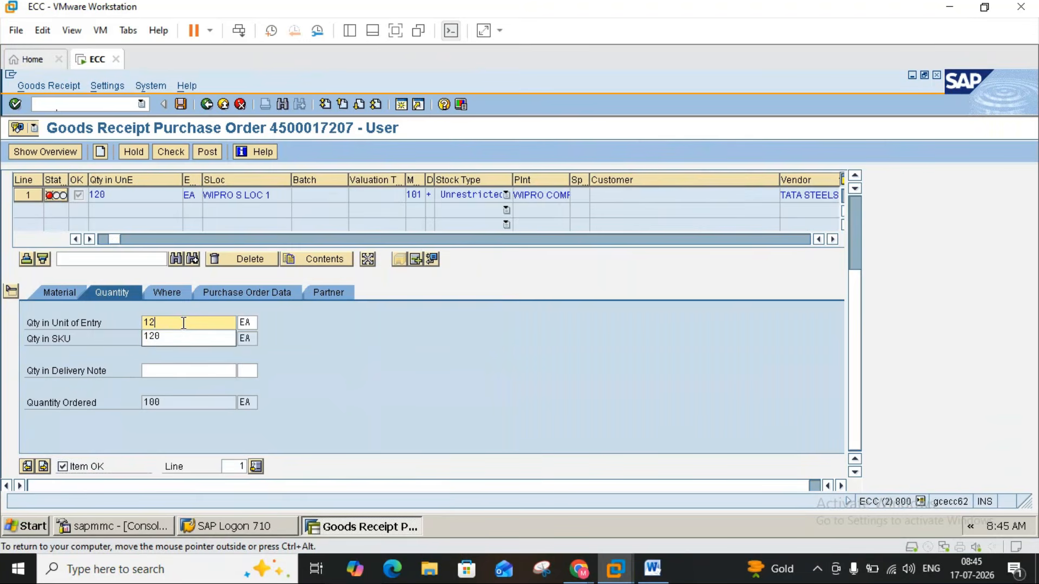
text(10)
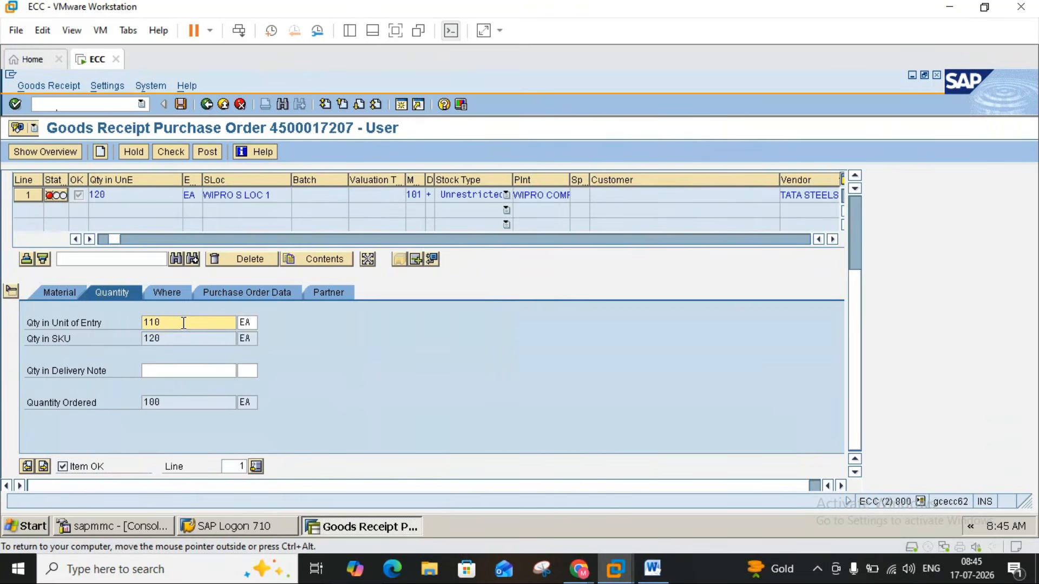
key(Return)
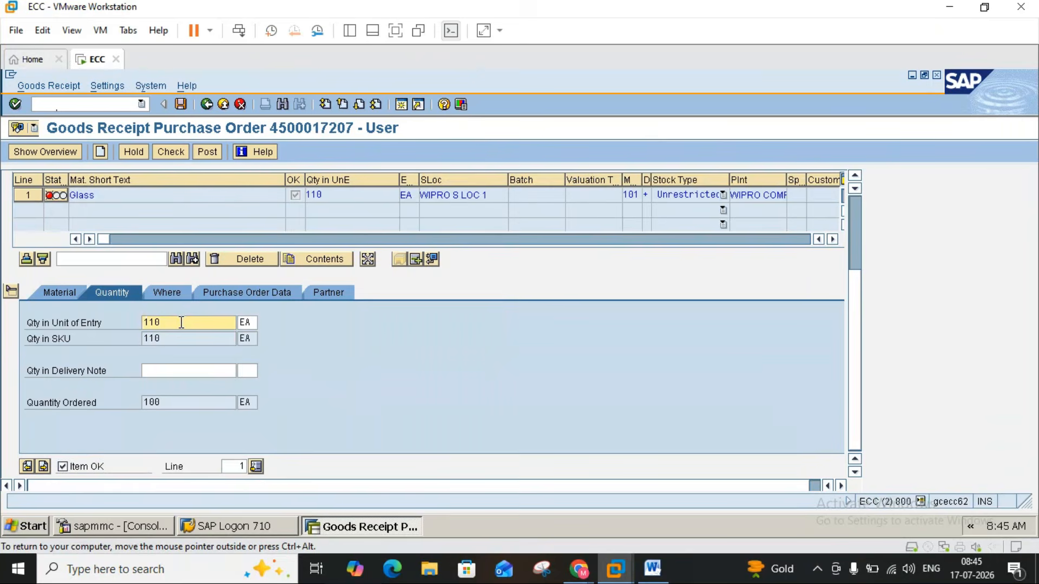
click(167, 154)
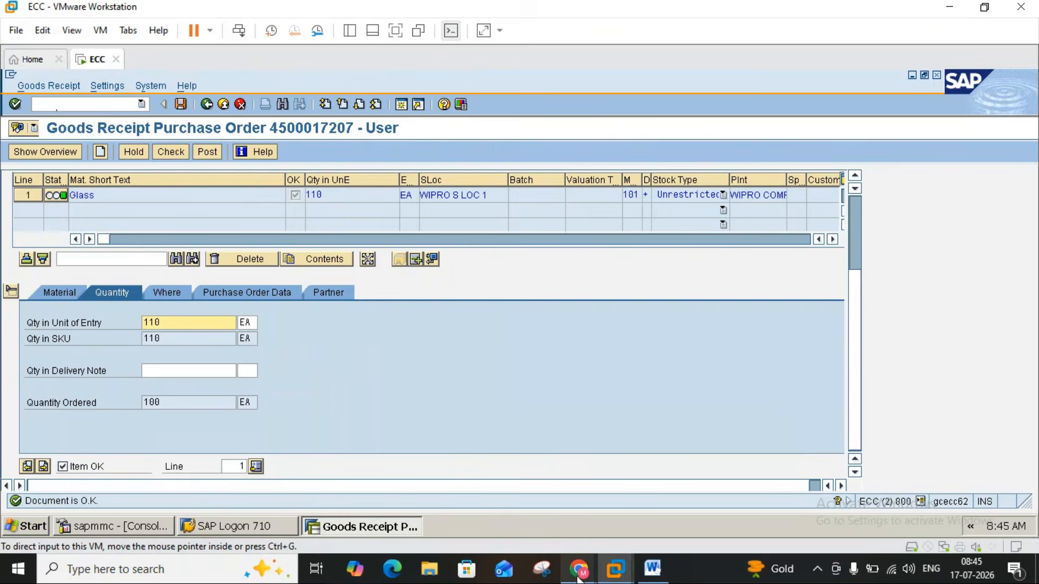
mouse_move(578, 578)
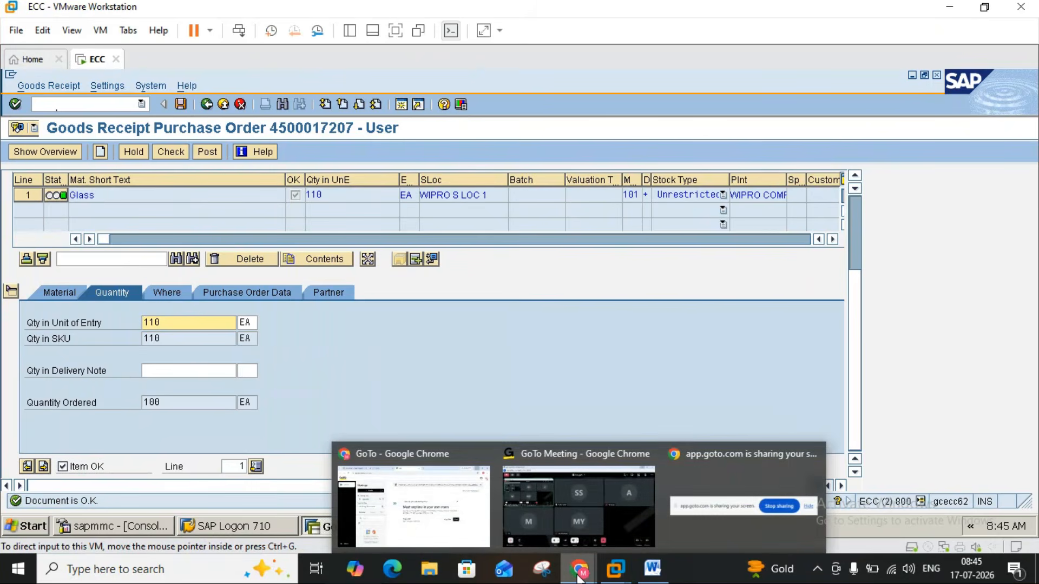
click(603, 527)
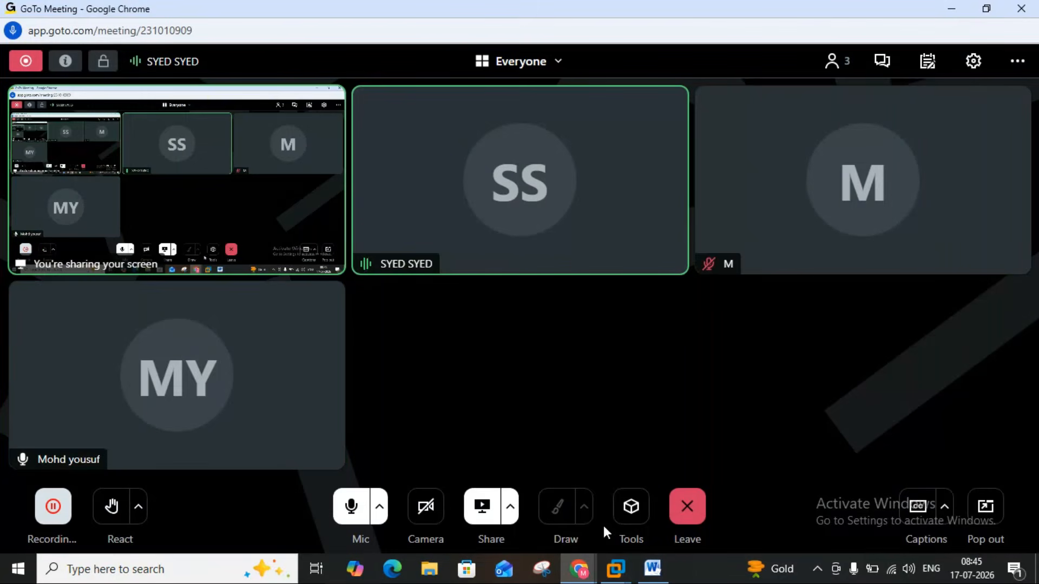
click(951, 9)
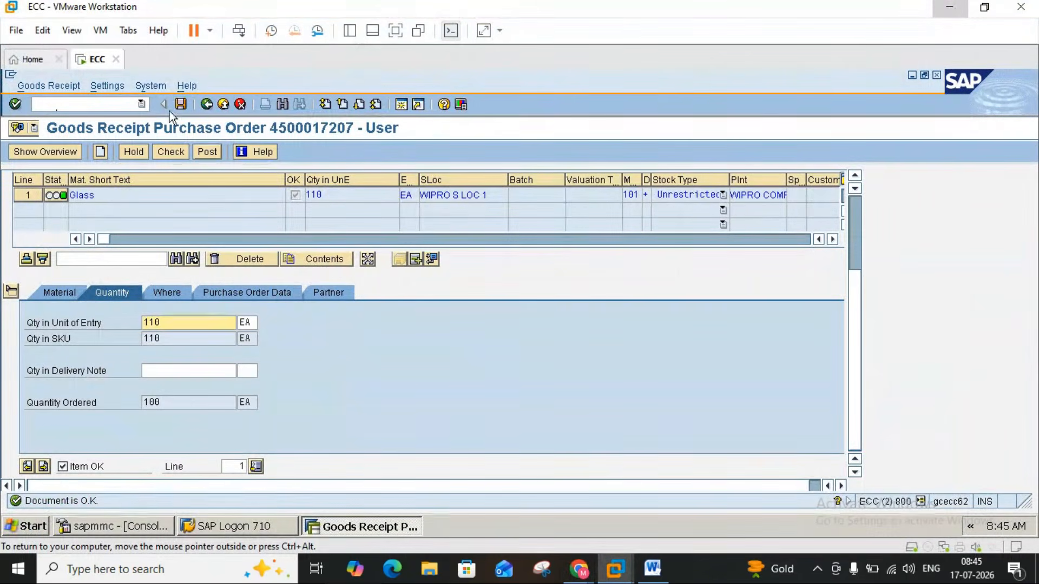
- Discard the goods receipt without saving and reopen the purchase order for material 1455 in transaction ME22N
click(226, 106)
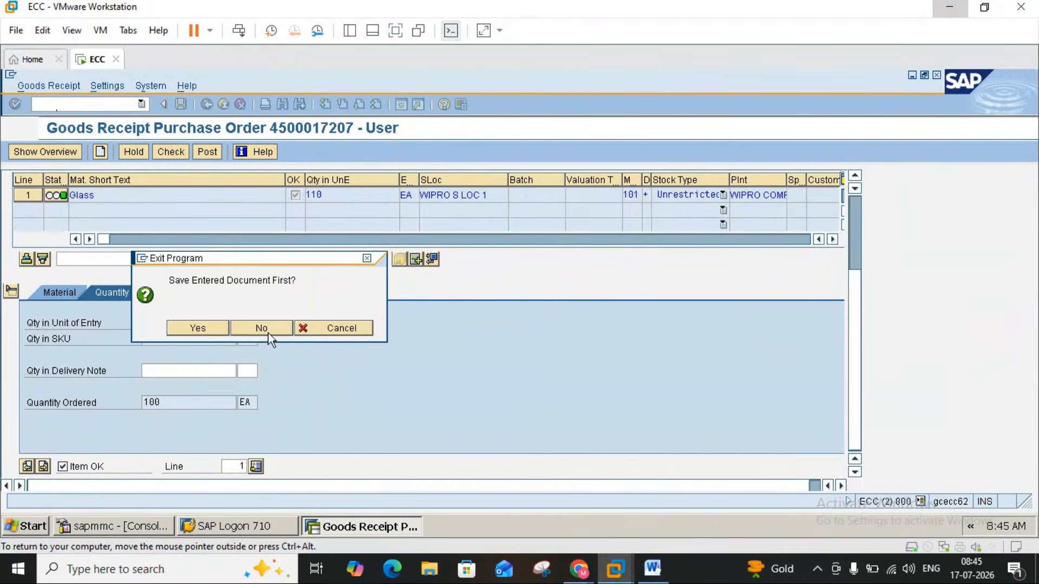
click(266, 329)
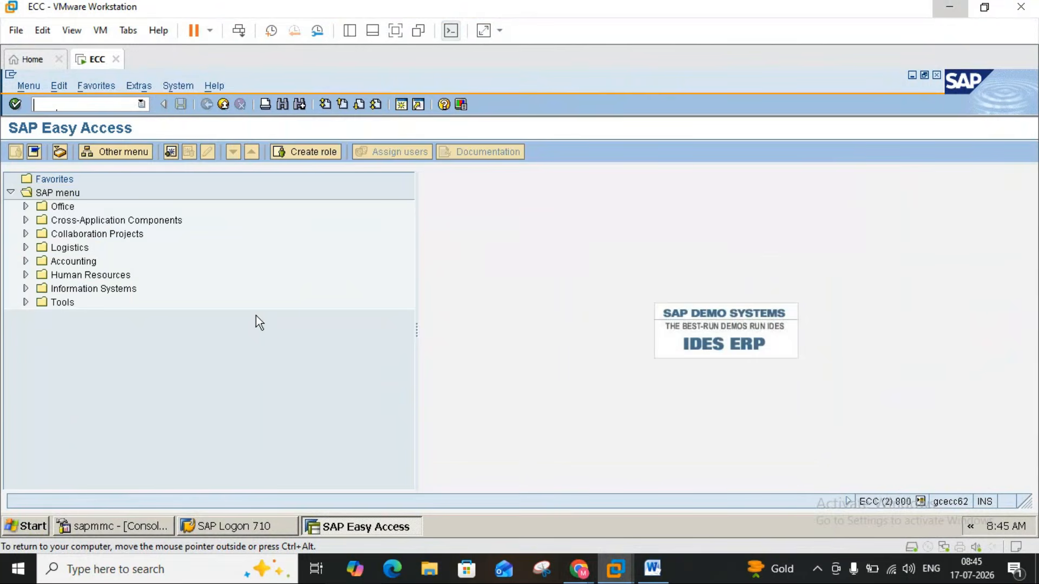
click(223, 104)
click(222, 327)
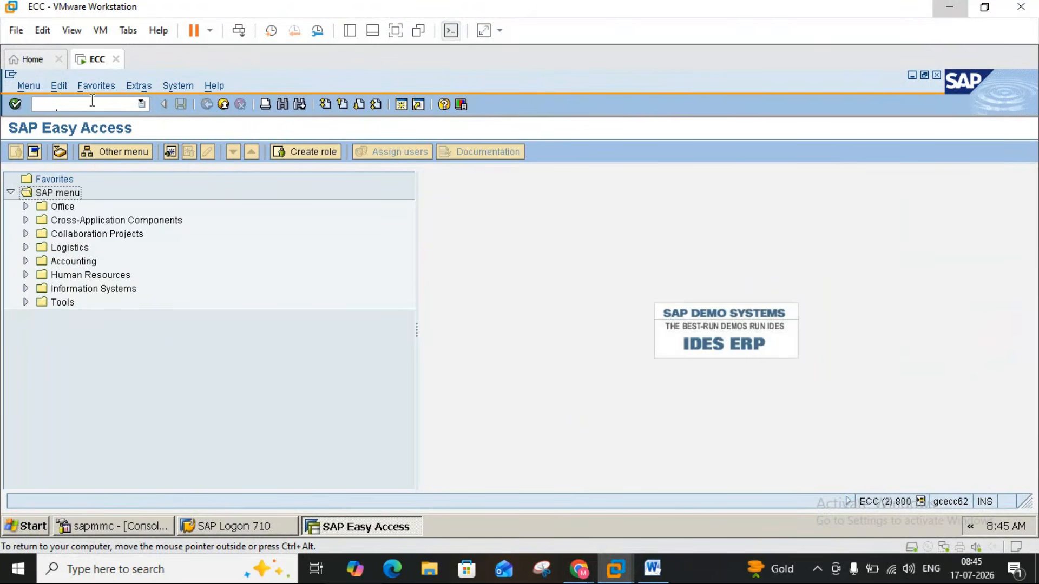
click(86, 103)
text(me22n)
key(Return)
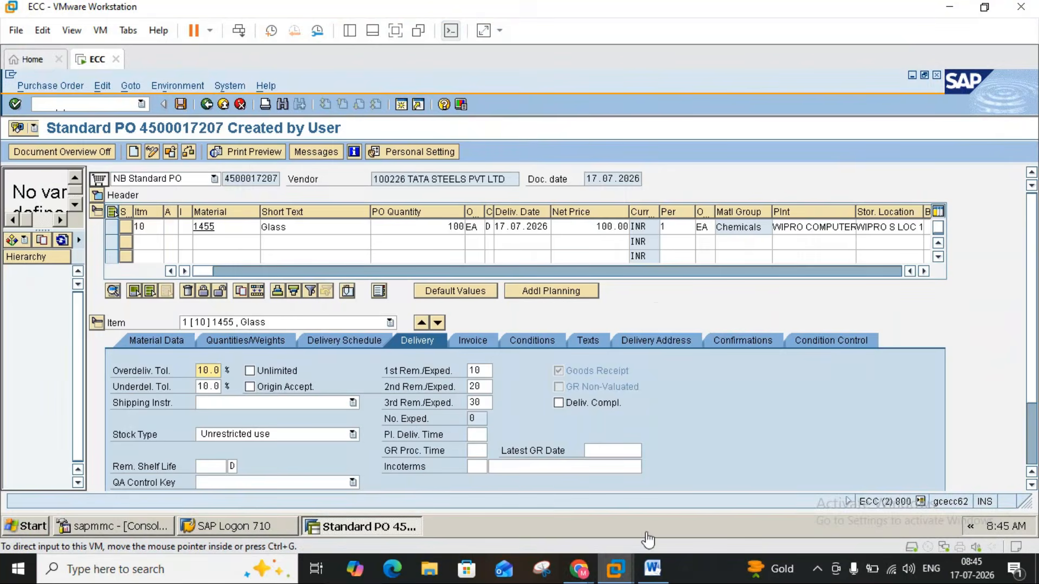
- Read the Word notes on planned delivery time and the other delivery fields, and locate the planned delivery time in the purchase order item
click(653, 568)
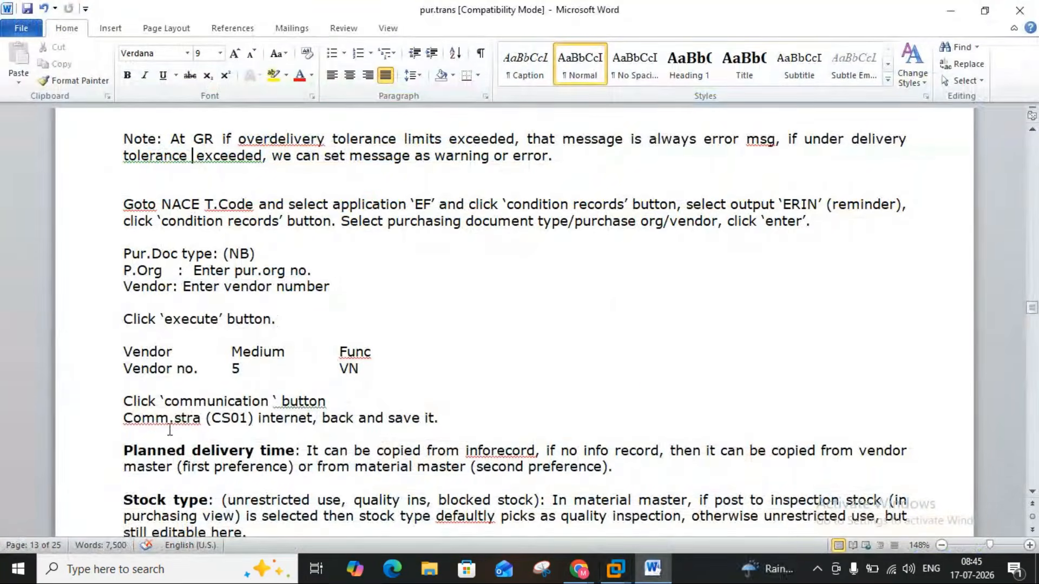
click(1032, 492)
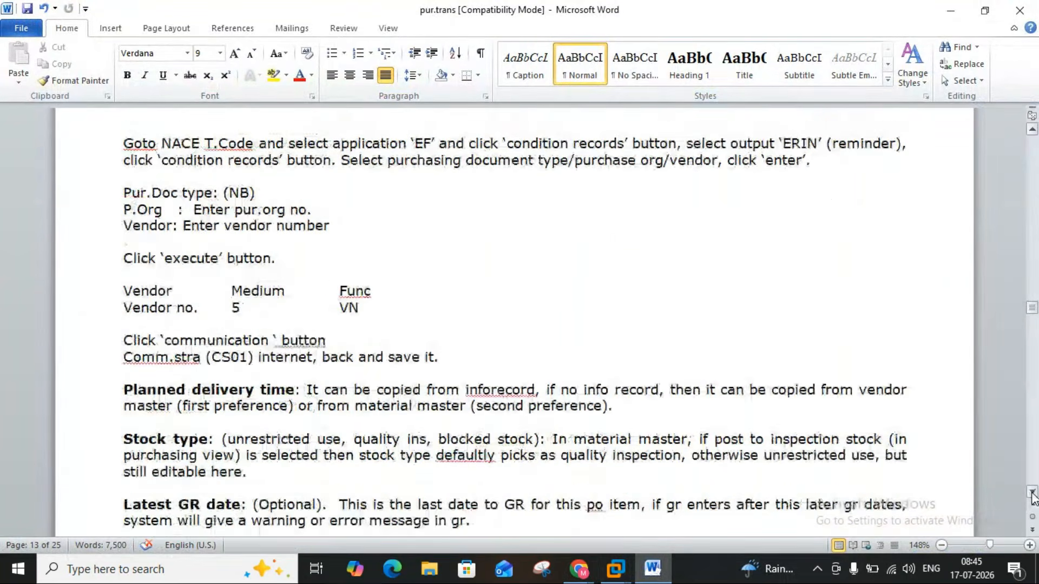
click(1033, 493)
click(1033, 494)
click(1033, 493)
click(1032, 493)
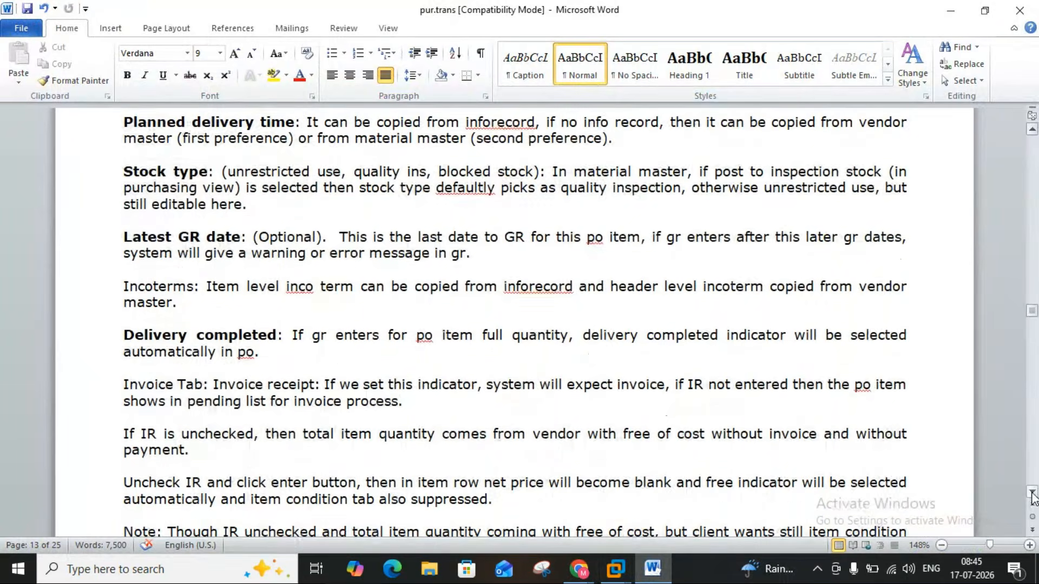
click(660, 572)
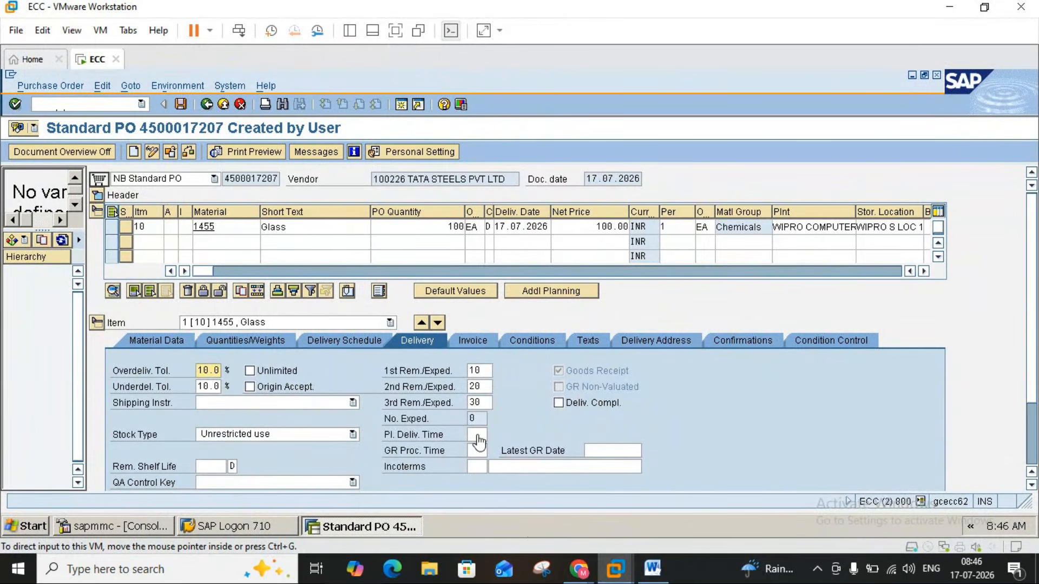
click(477, 435)
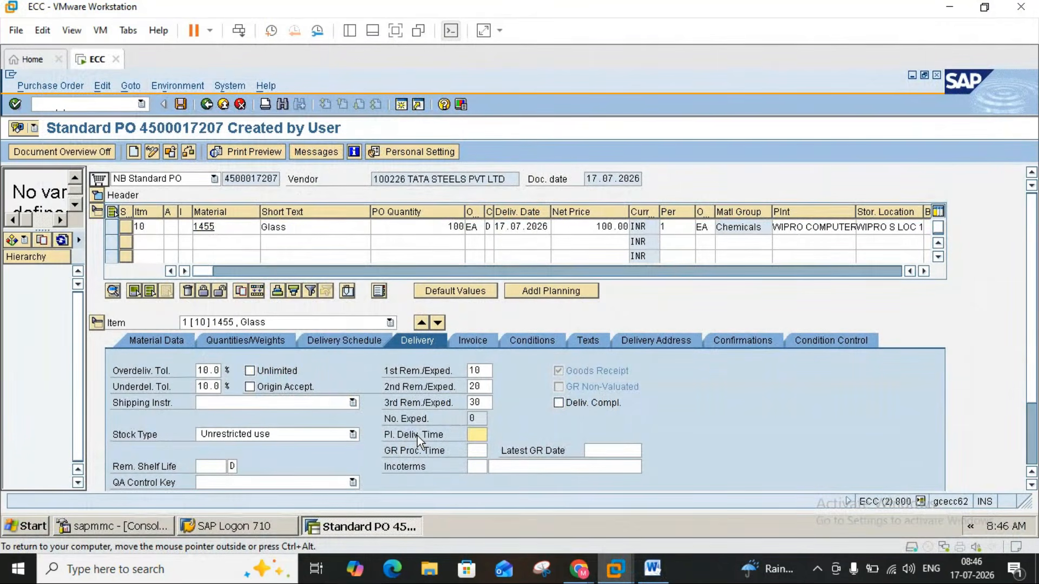
- Open the material master of 1455 from the purchase order item and examine its purchasing values and GR processing time
click(472, 450)
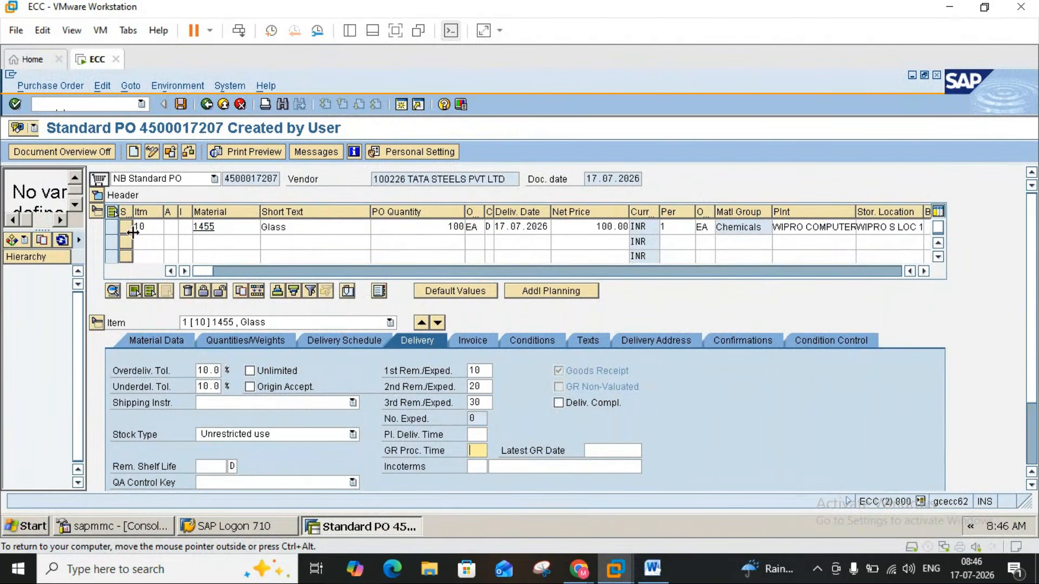
click(208, 226)
key(Return)
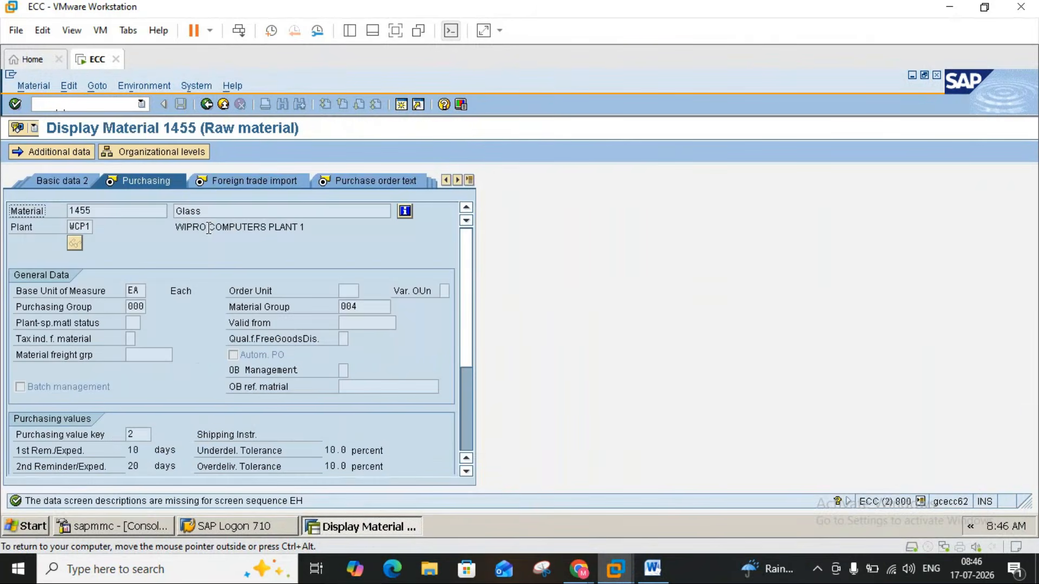
click(467, 471)
click(466, 472)
click(467, 472)
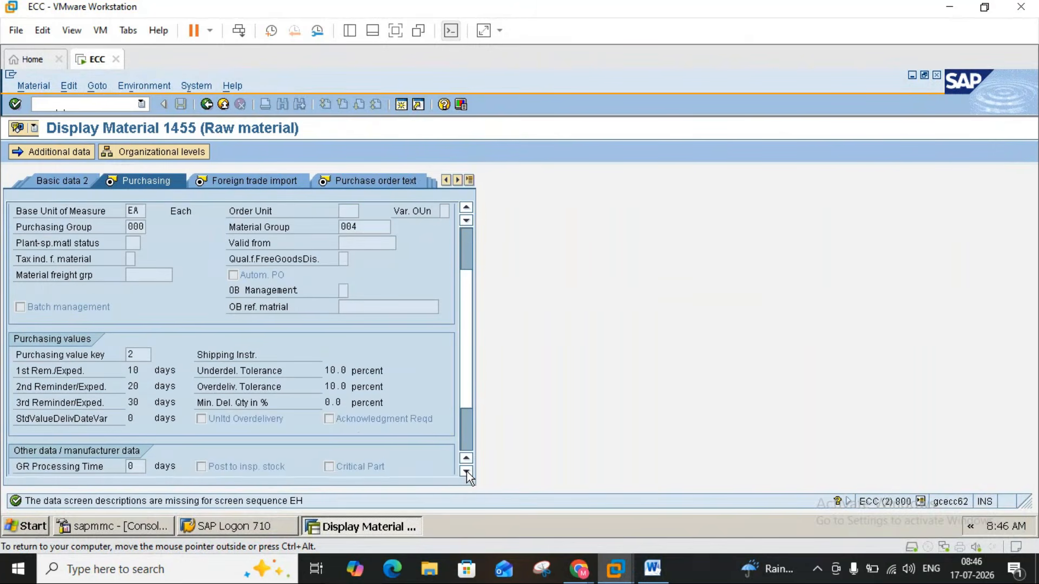
click(466, 471)
click(466, 472)
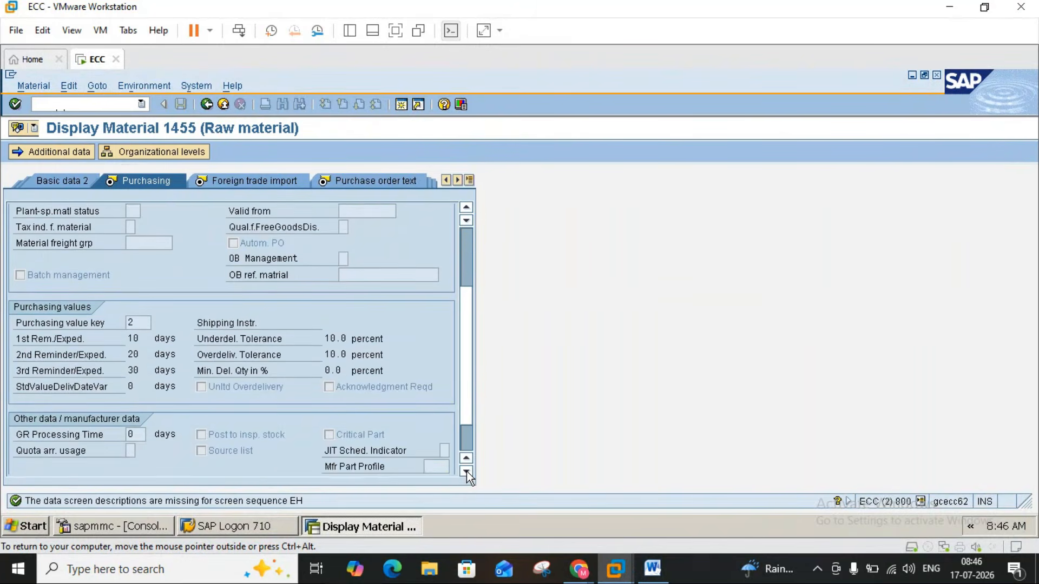
click(466, 472)
click(466, 472)
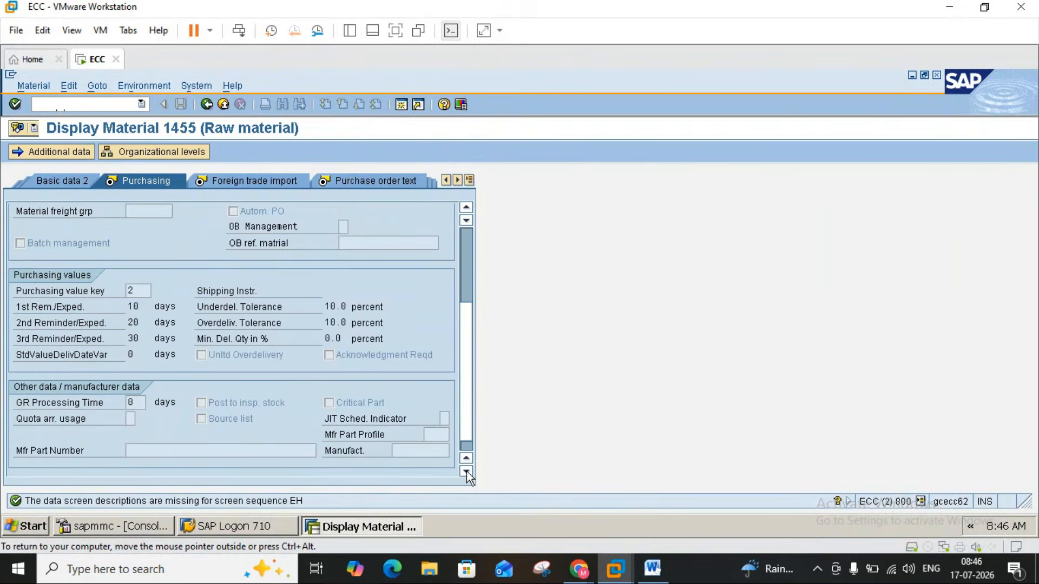
click(467, 472)
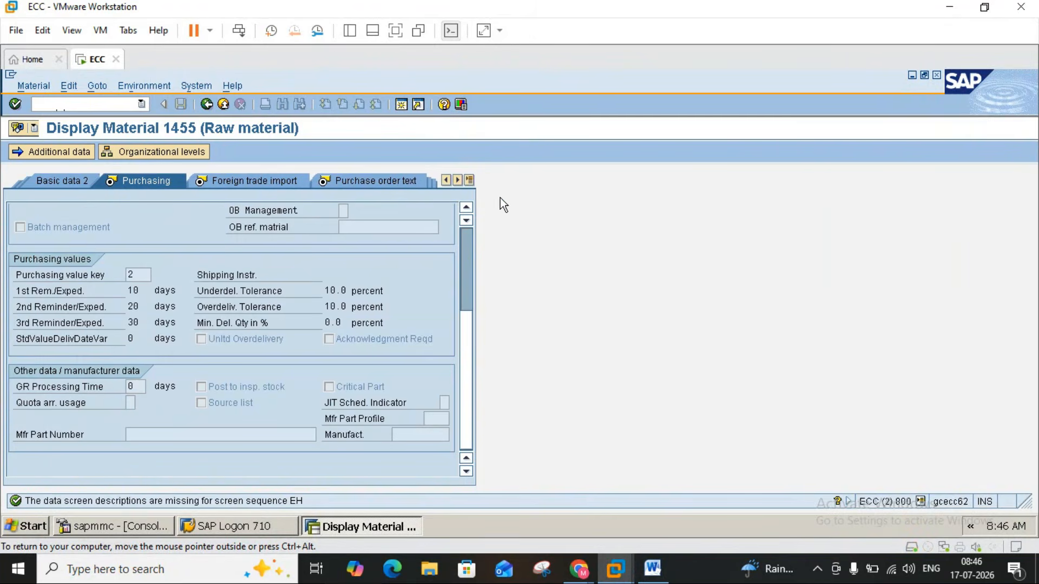
- Check the Basic data 1 and Purchasing views of material 1455 and the list of its available views for planned delivery time
click(469, 179)
click(486, 196)
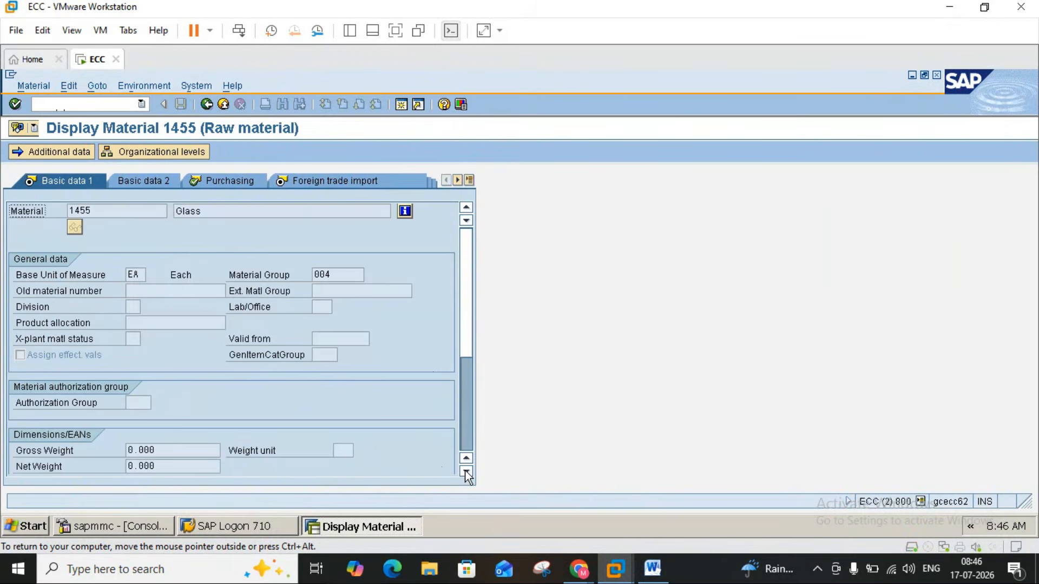
scroll(465, 474, down, 6)
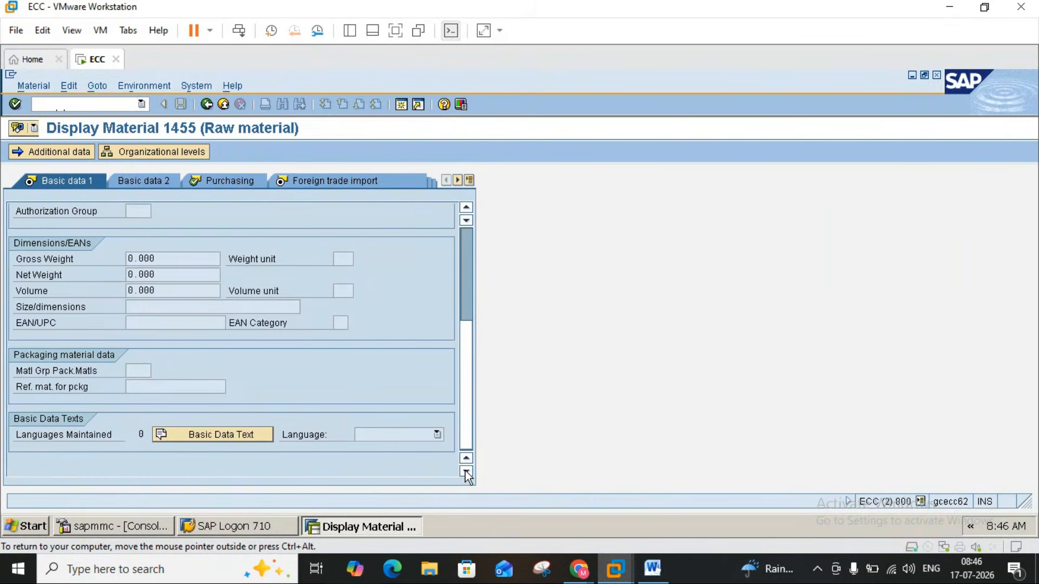
click(469, 180)
click(502, 232)
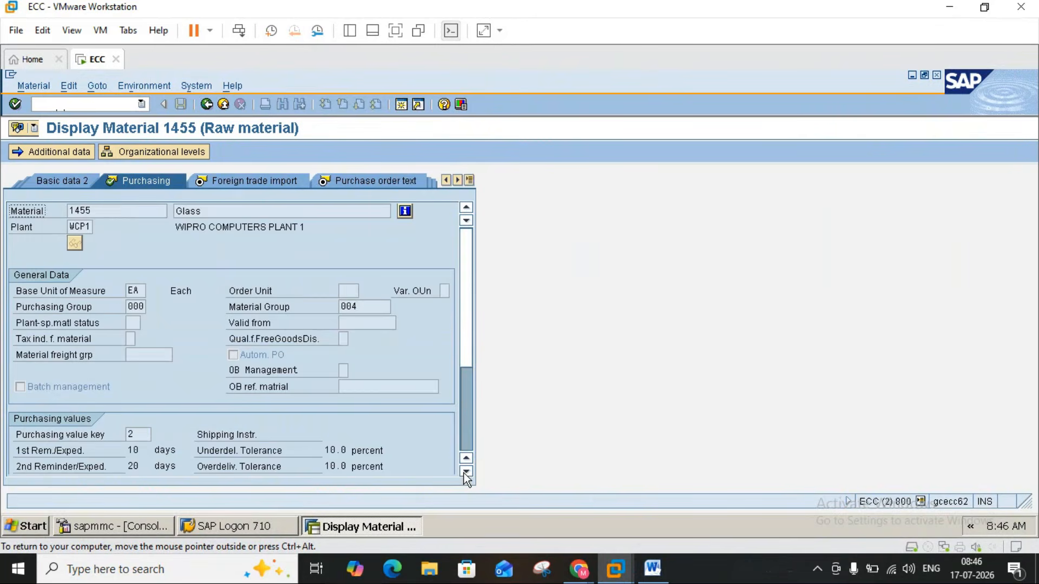
scroll(465, 473, down, 7)
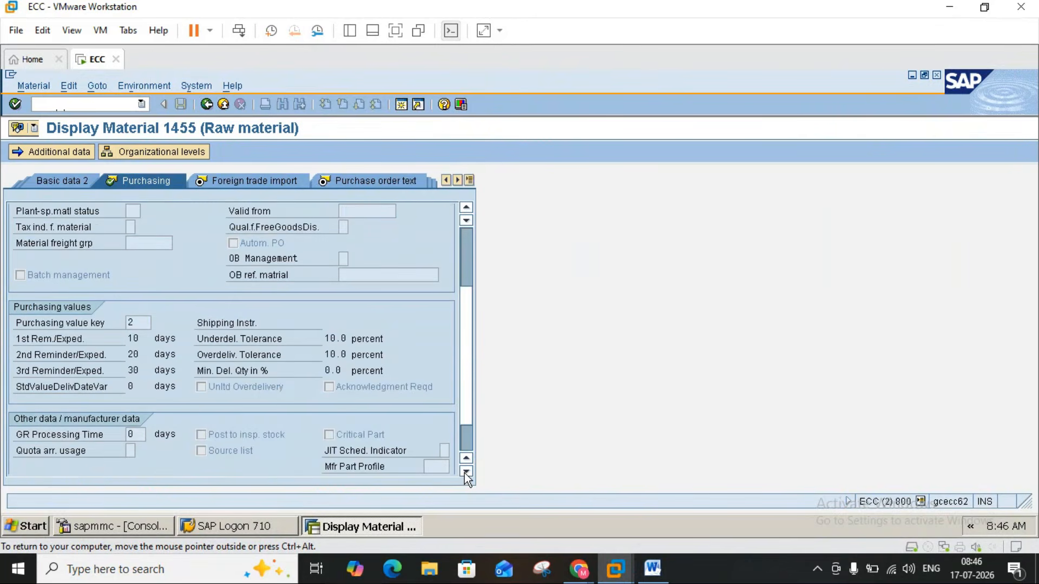
scroll(464, 473, down, 3)
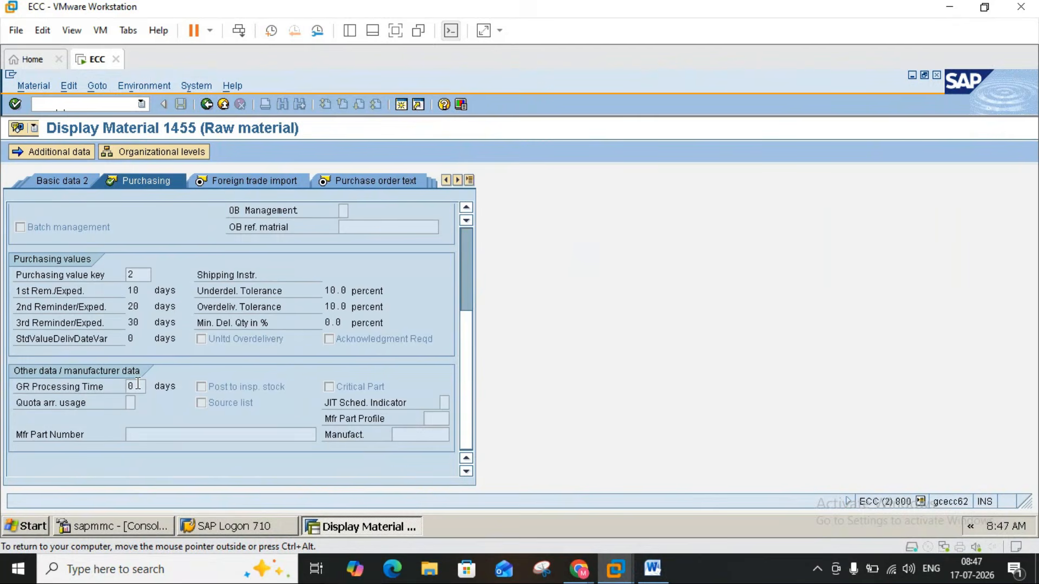
click(469, 180)
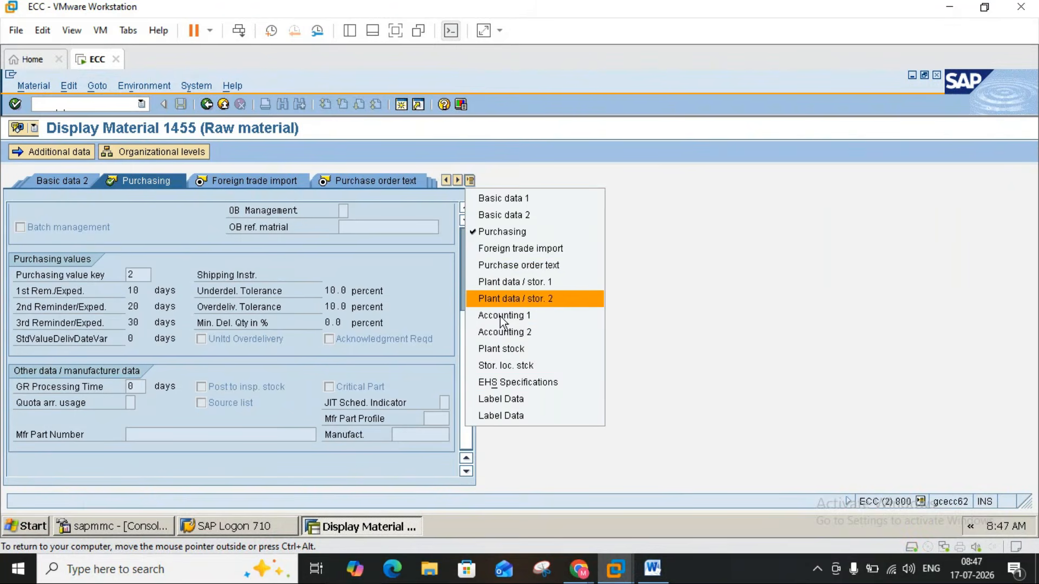
click(619, 271)
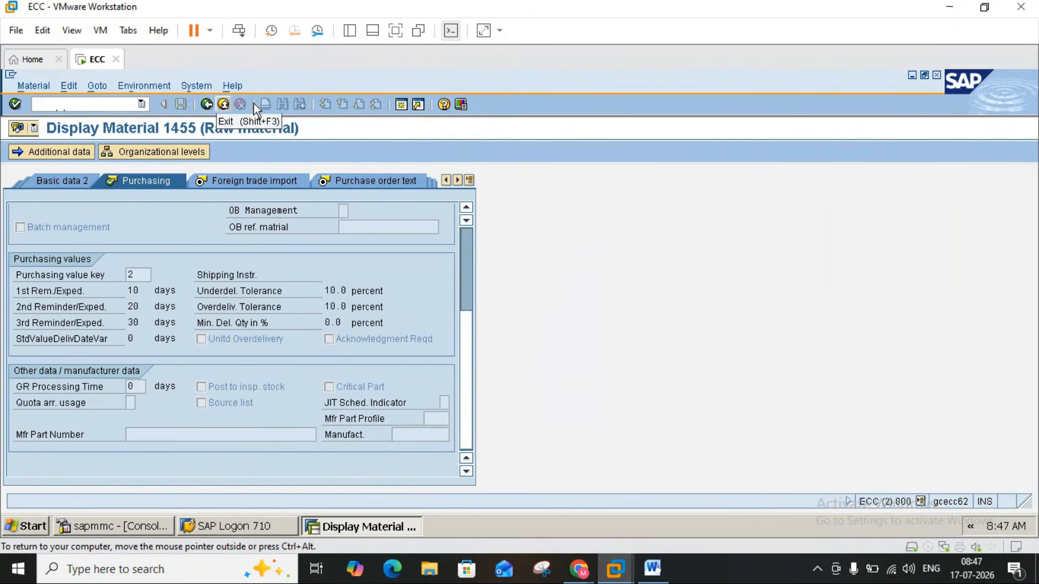
click(469, 181)
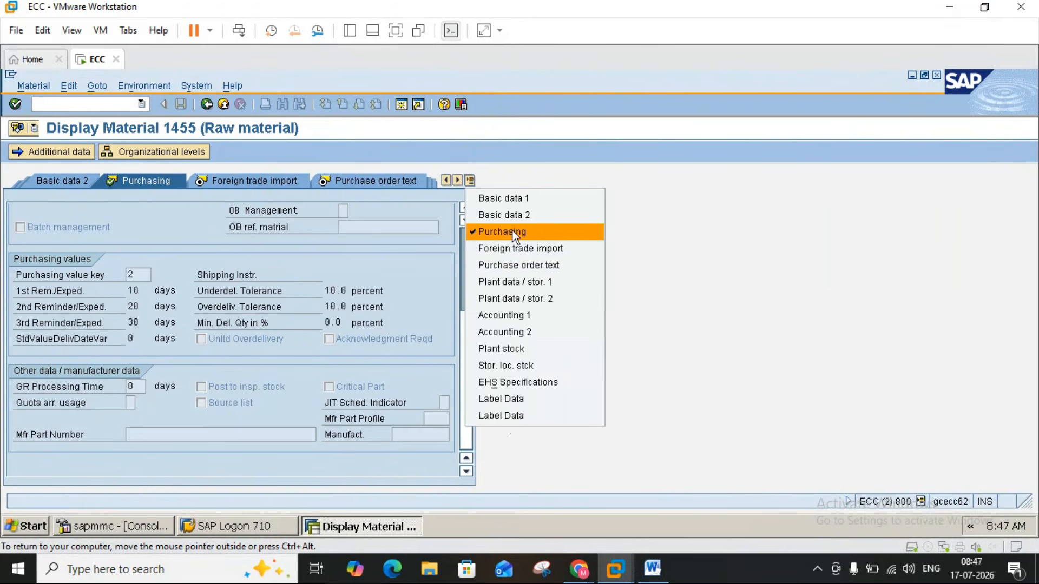
- Leave the material display and start transaction MM50 from the SAP Easy Access session
click(221, 104)
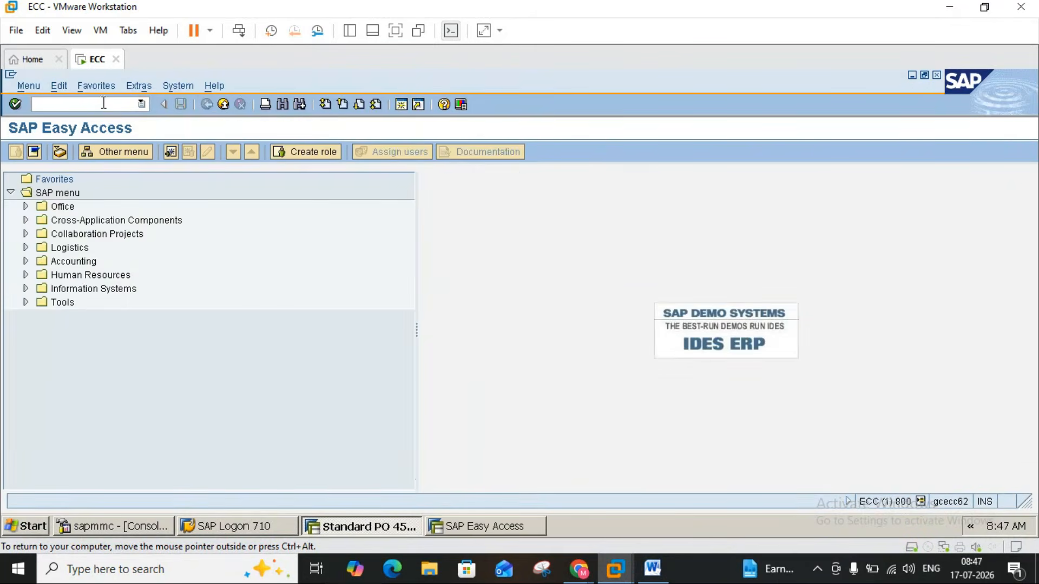
text(mm50)
key(Return)
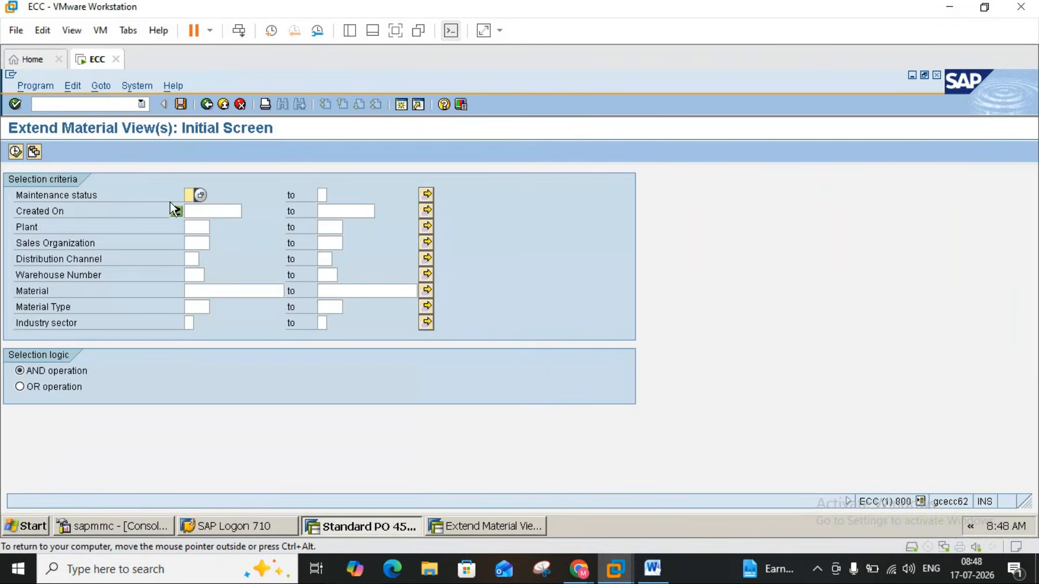
- List the extendable views of material 1455 with maintenance status D (MRP) in plant WCP1
click(200, 196)
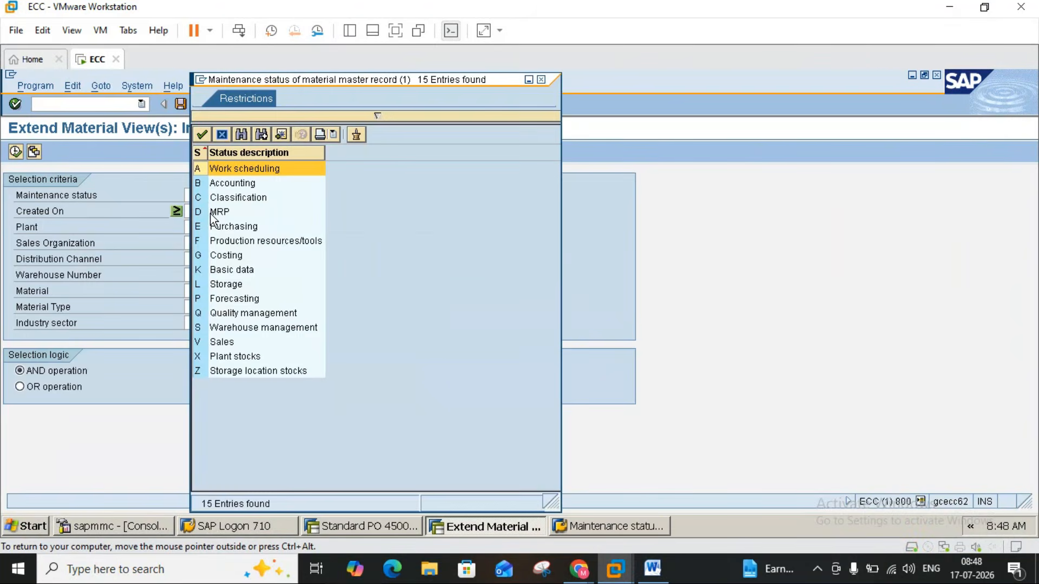
double_click(205, 214)
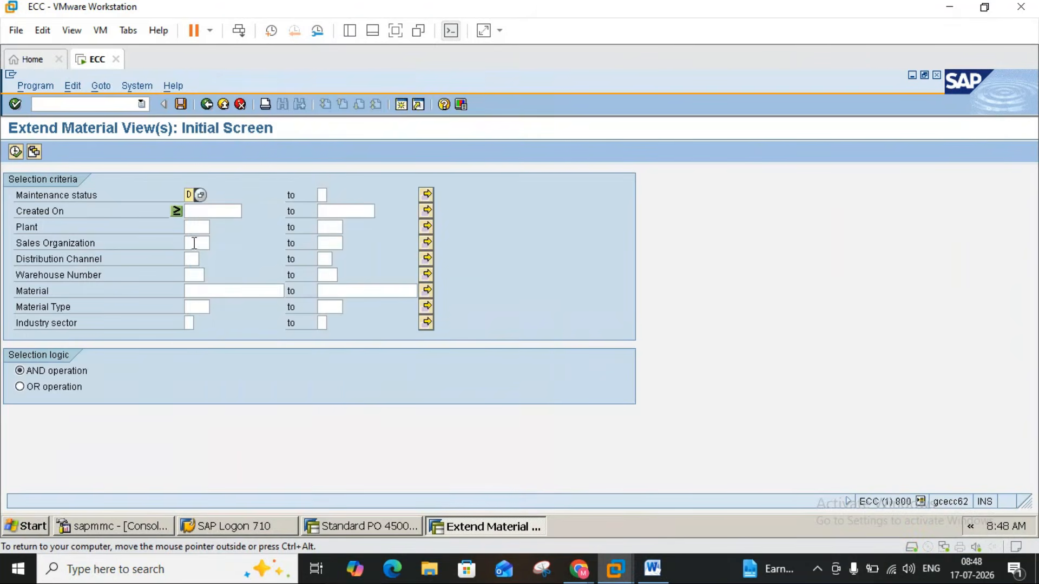
click(200, 233)
text(Wcr1)
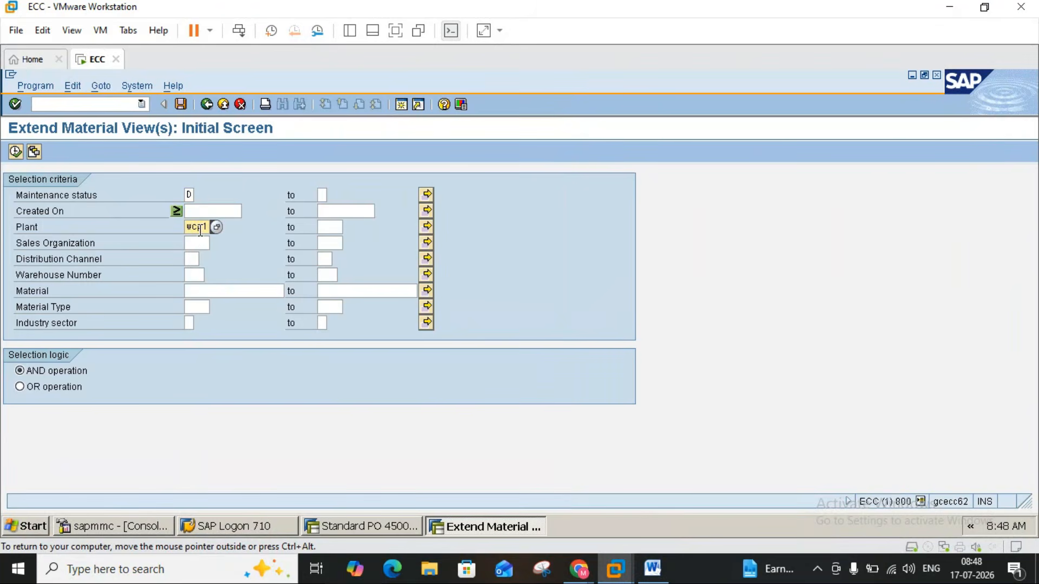
click(205, 292)
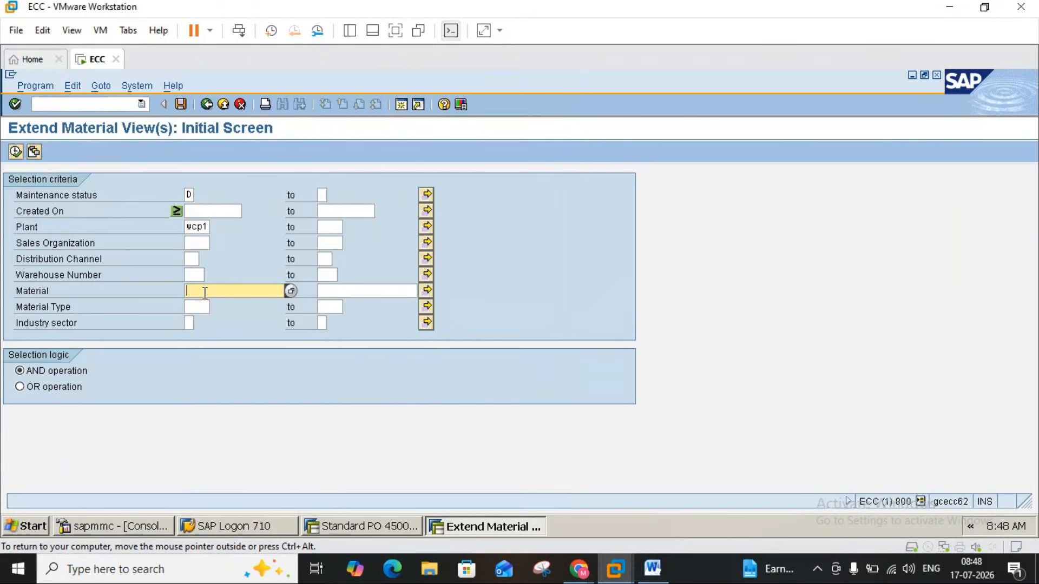
text(1456)
key(Return)
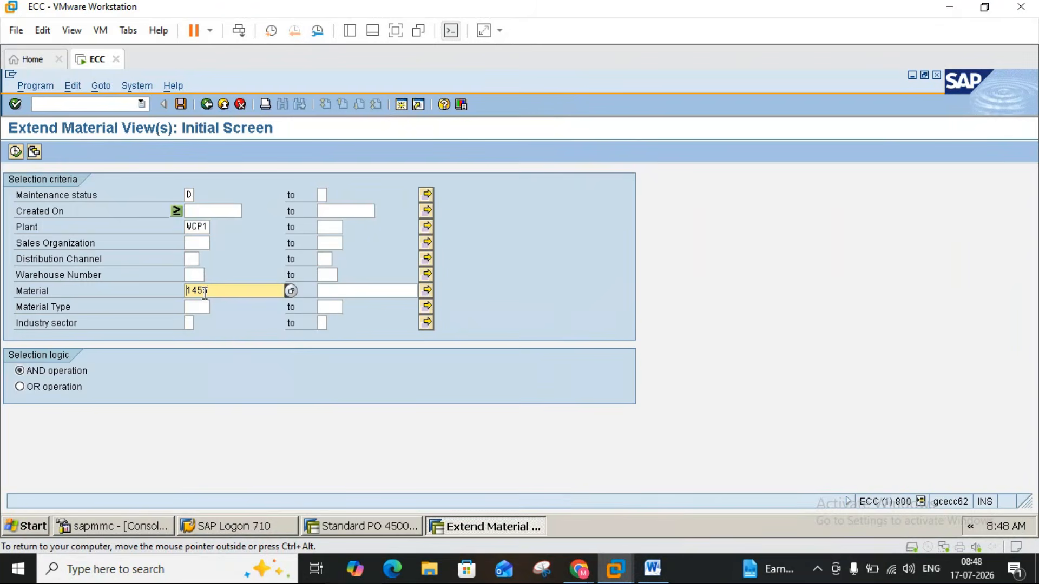
click(20, 153)
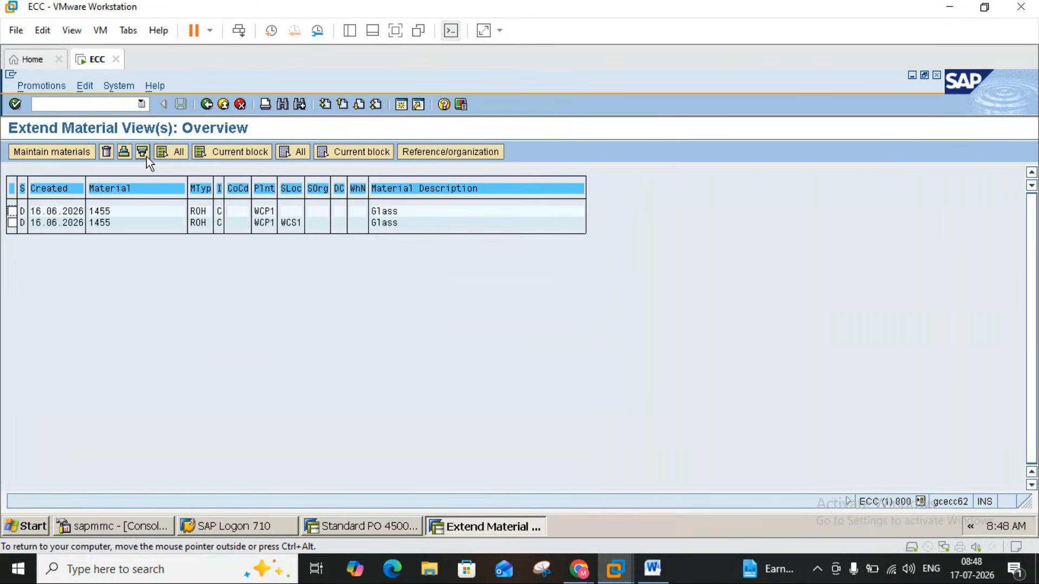
- Open the storage location WCS1 entry of material 1455 for maintenance and set its MRP type to ND
click(12, 224)
click(64, 154)
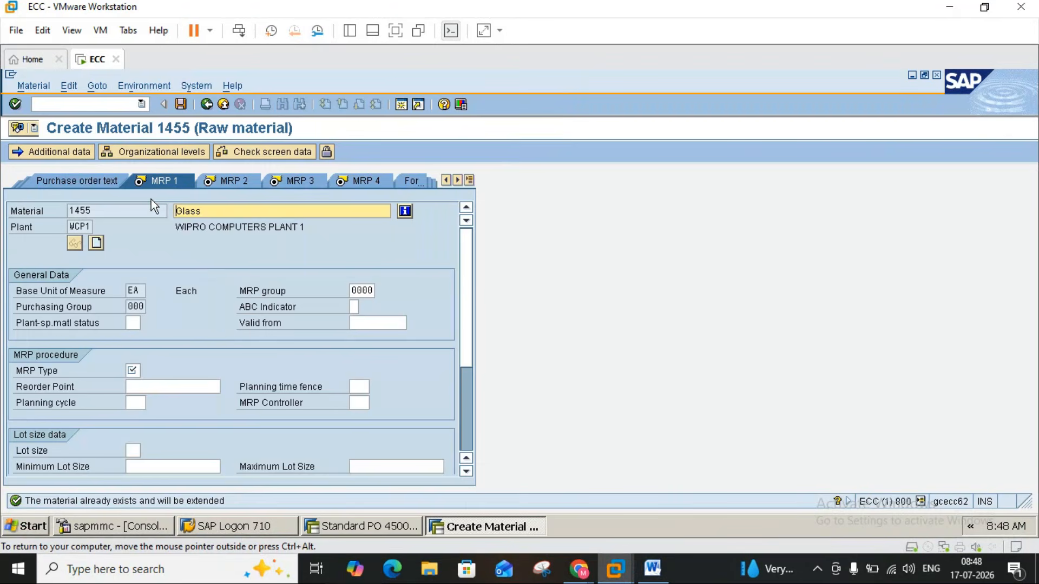
click(133, 371)
text(ns)
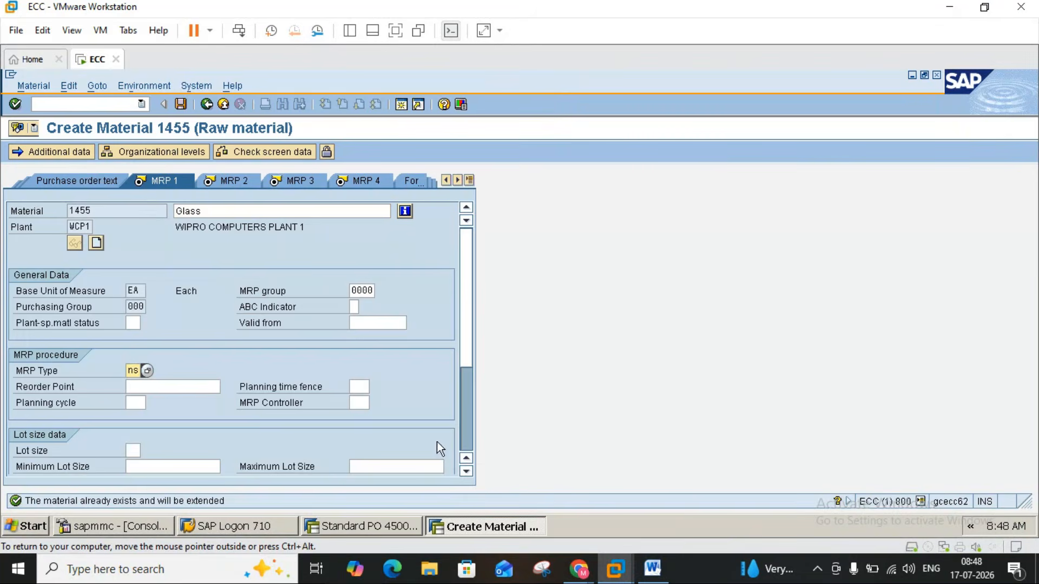
click(467, 472)
click(466, 472)
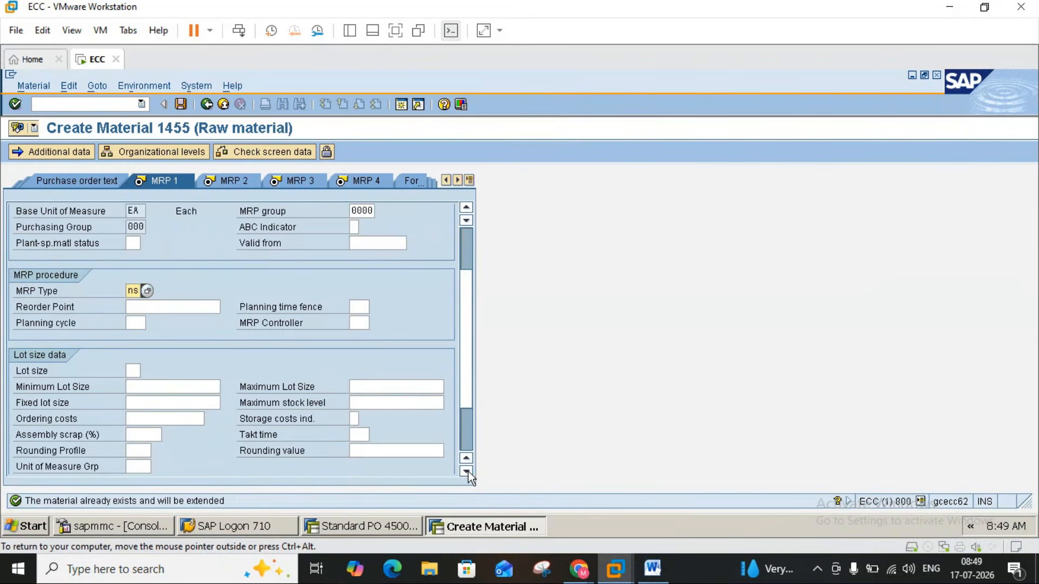
click(468, 472)
click(468, 472)
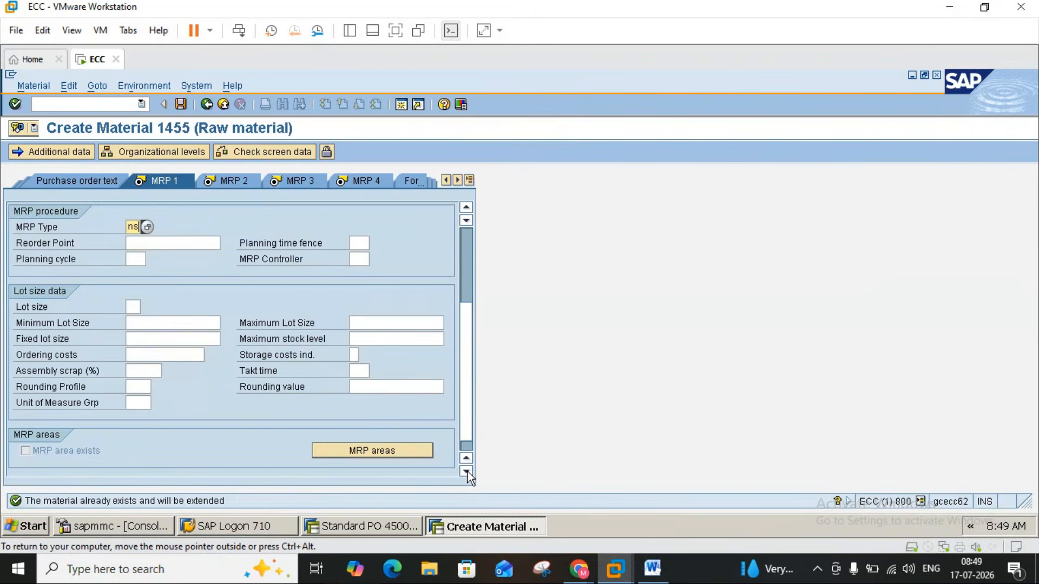
key(Return)
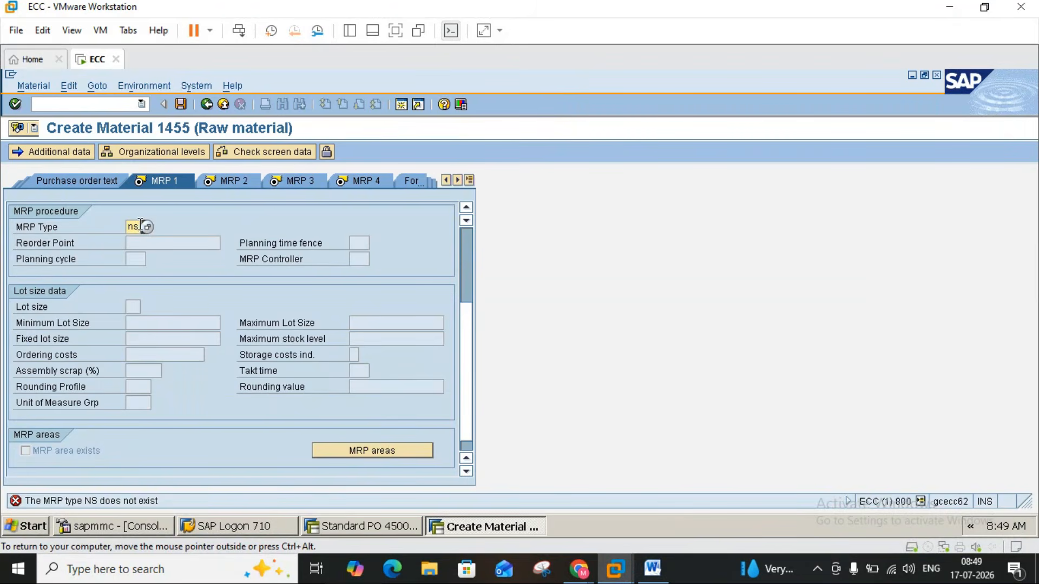
key(BackSpace)
text(d)
key(Return)
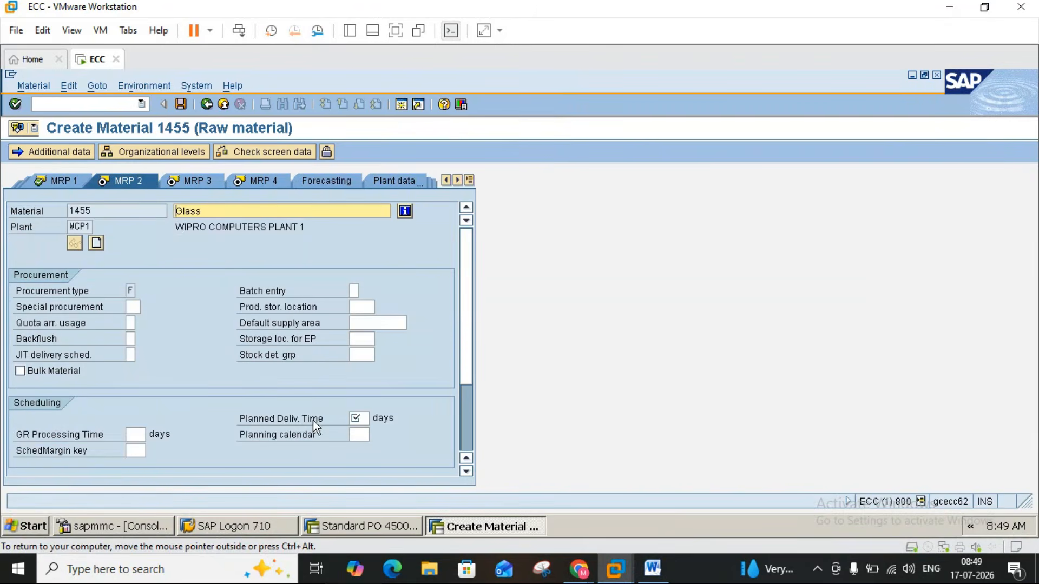
- Set the planned delivery time of material 1455 to 2 days in the MRP 2 view
double_click(367, 417)
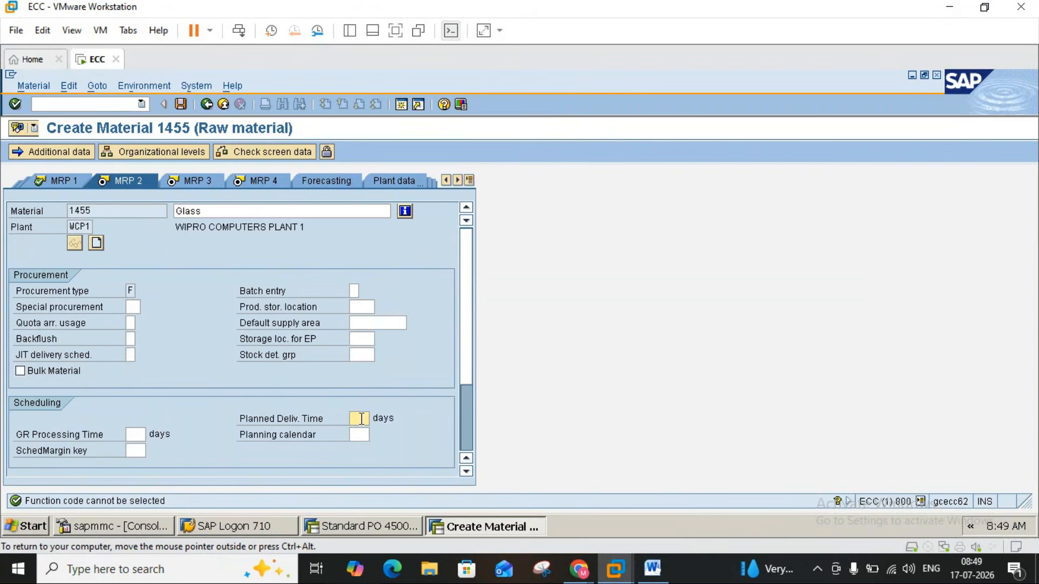
text(2)
key(Return)
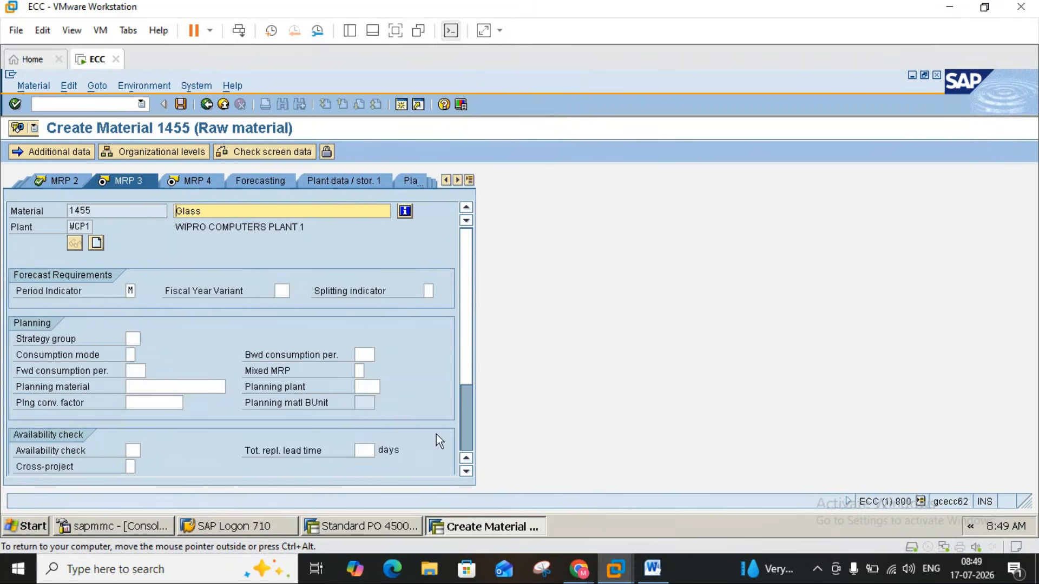
- Go through the MRP 3 and MRP 4 views without entries and save the MRP extension of material 1455
scroll(463, 446, down, 3)
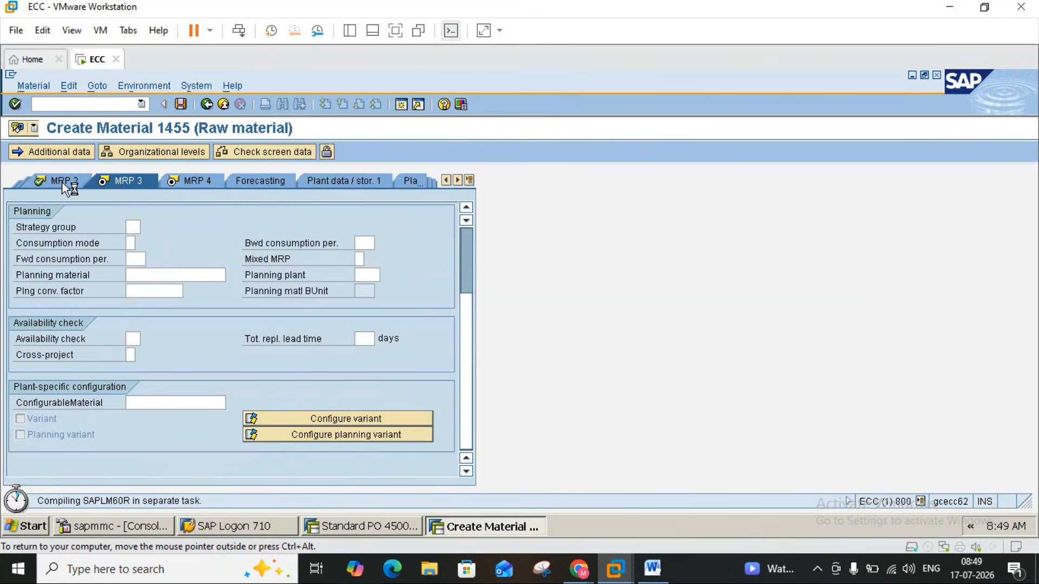
click(190, 181)
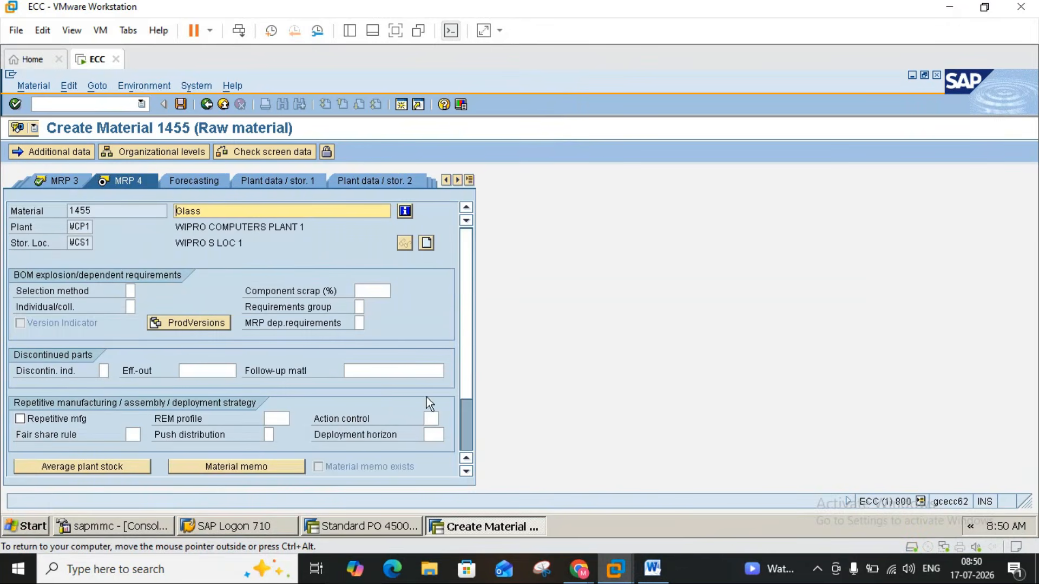
click(468, 445)
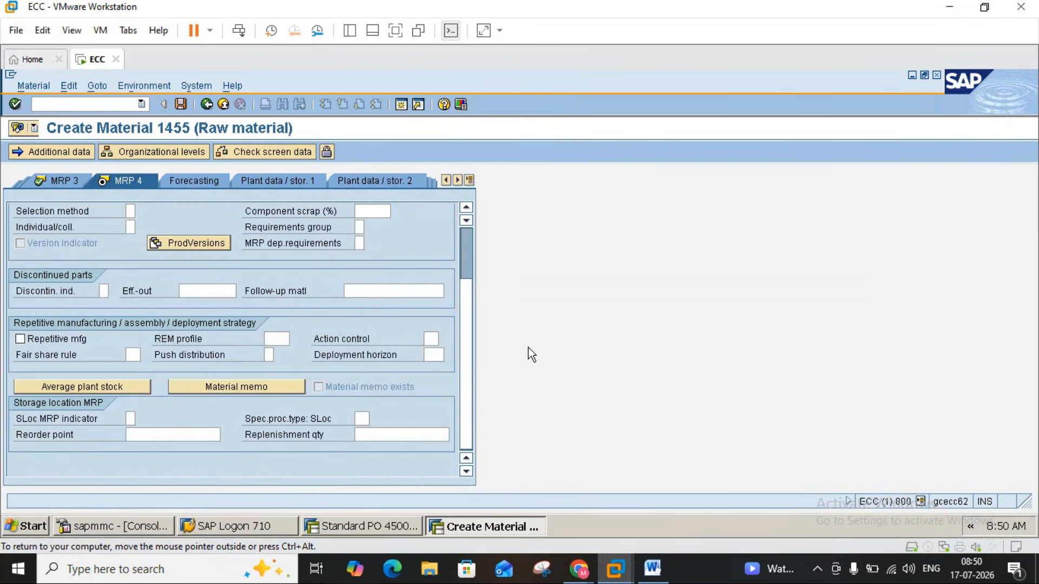
key(Return)
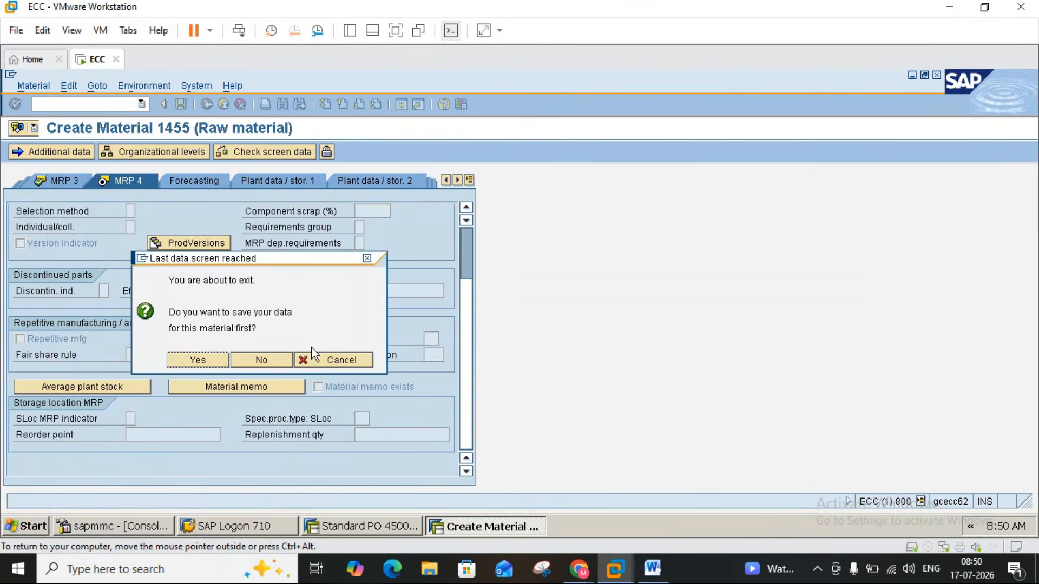
click(239, 361)
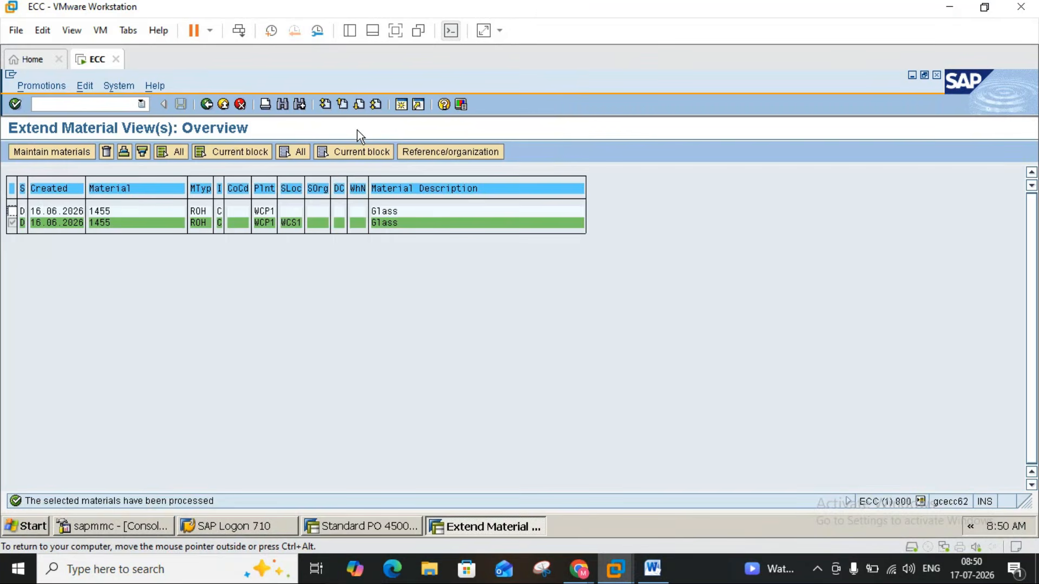
- Leave the material extension overview and open the view selection of material 1455 in transaction MM02
click(225, 107)
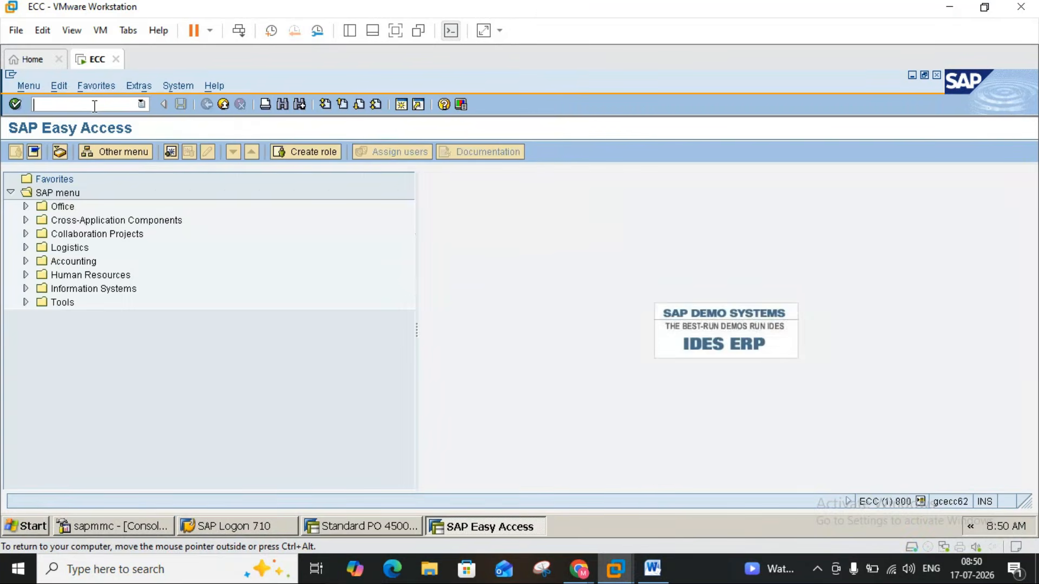
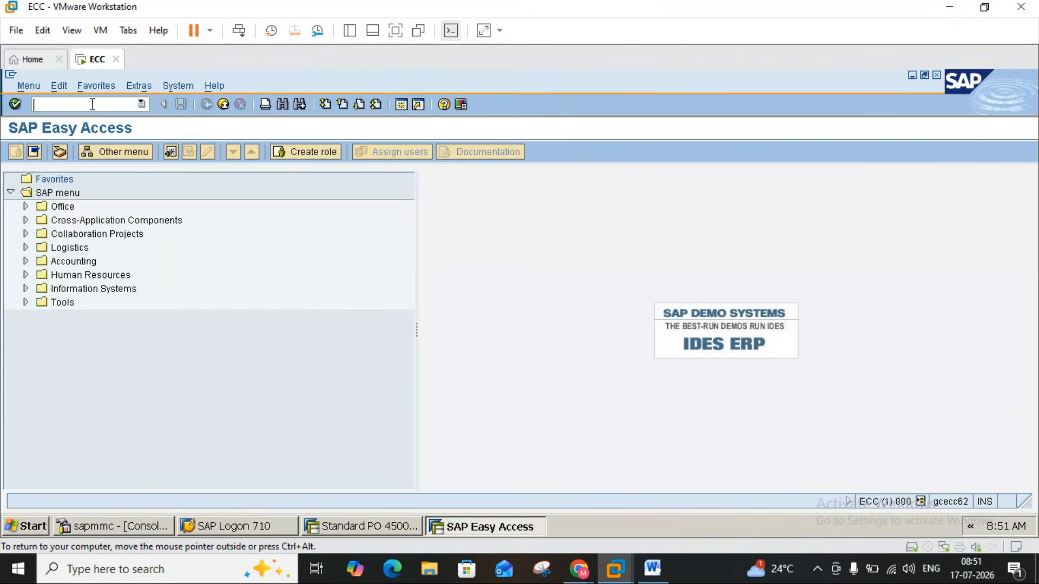
text(mm02)
key(Return)
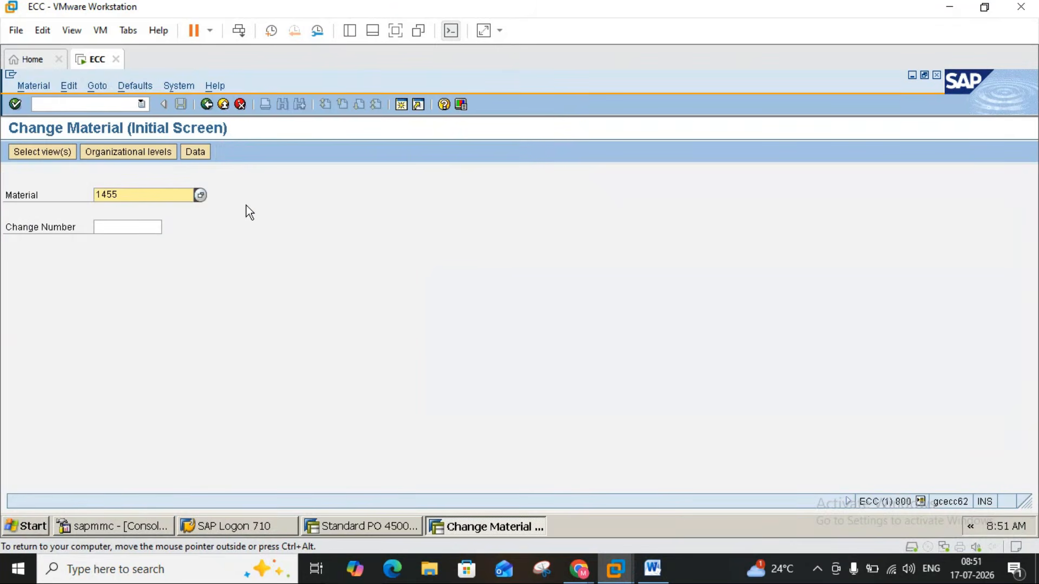
key(Return)
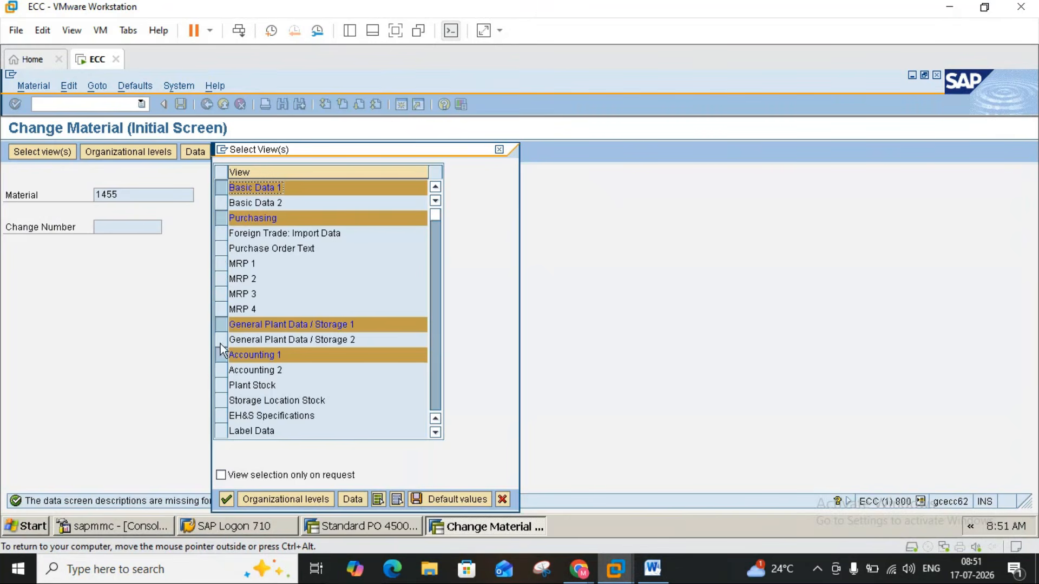
- Select the MRP 1, MRP 2 and MRP 3 views of material 1455 and deselect them again
click(222, 264)
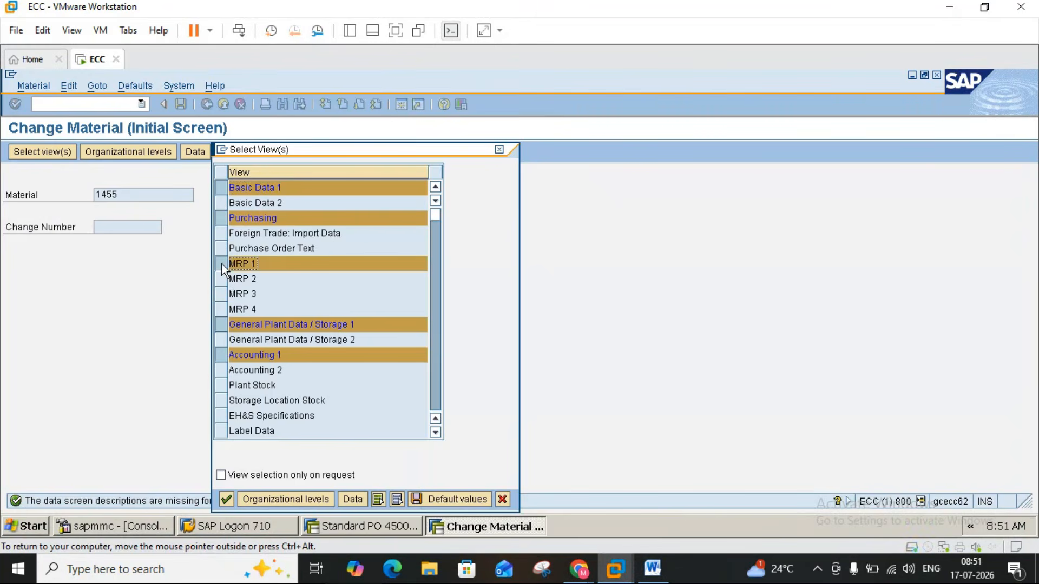
click(222, 280)
click(222, 290)
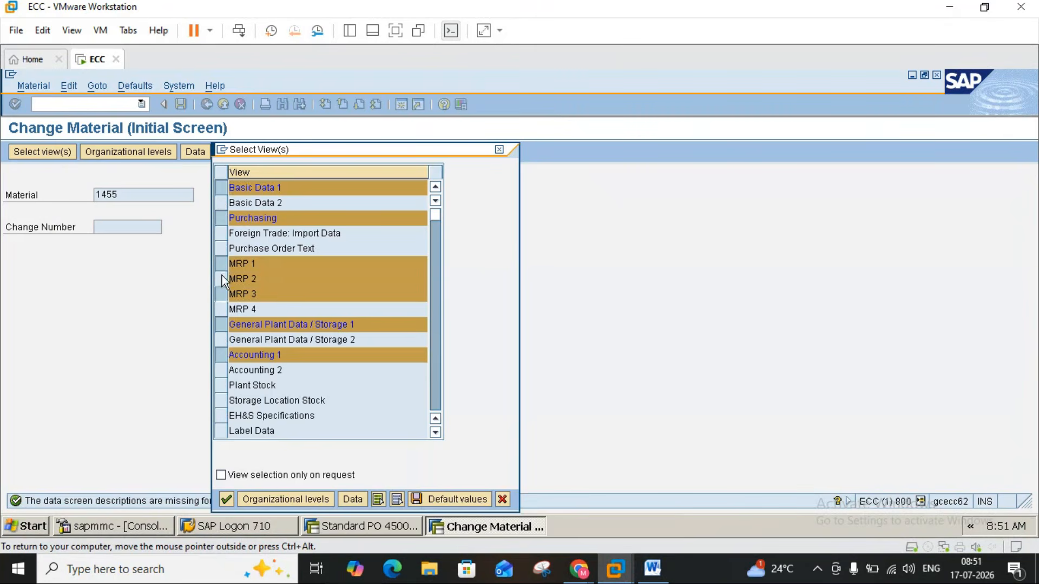
click(222, 276)
click(222, 264)
click(222, 294)
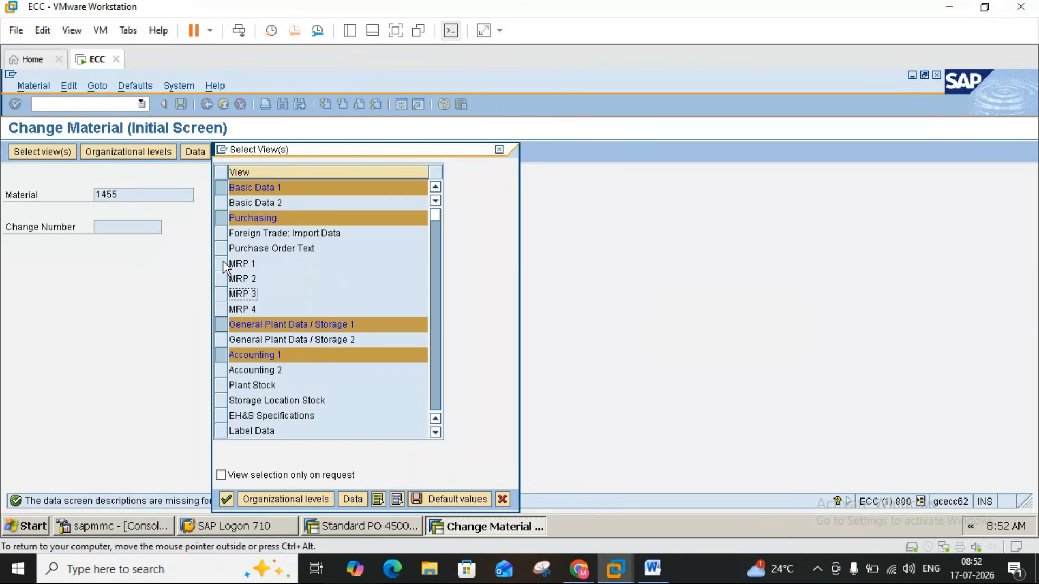
- Toggle the Purchasing, General Plant Data / Storage 1 and Accounting 2 views off and on, and exit the material change
click(239, 172)
click(220, 219)
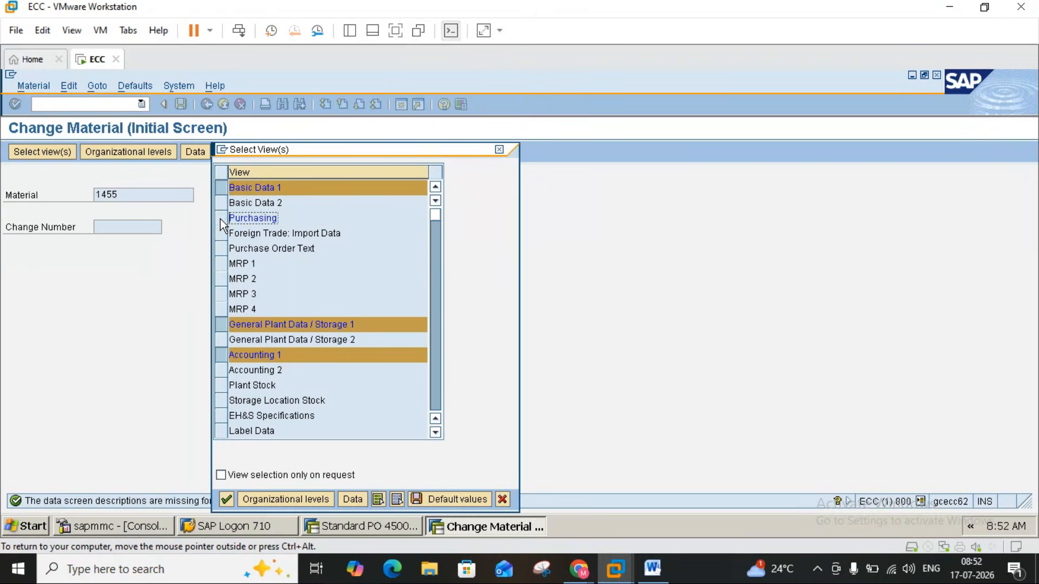
click(220, 219)
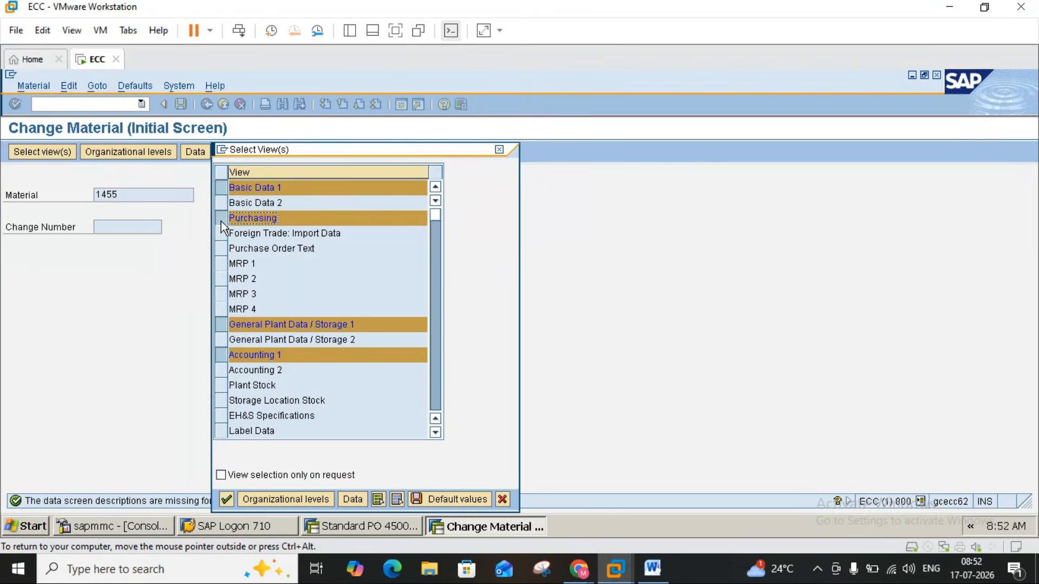
click(222, 325)
click(222, 325)
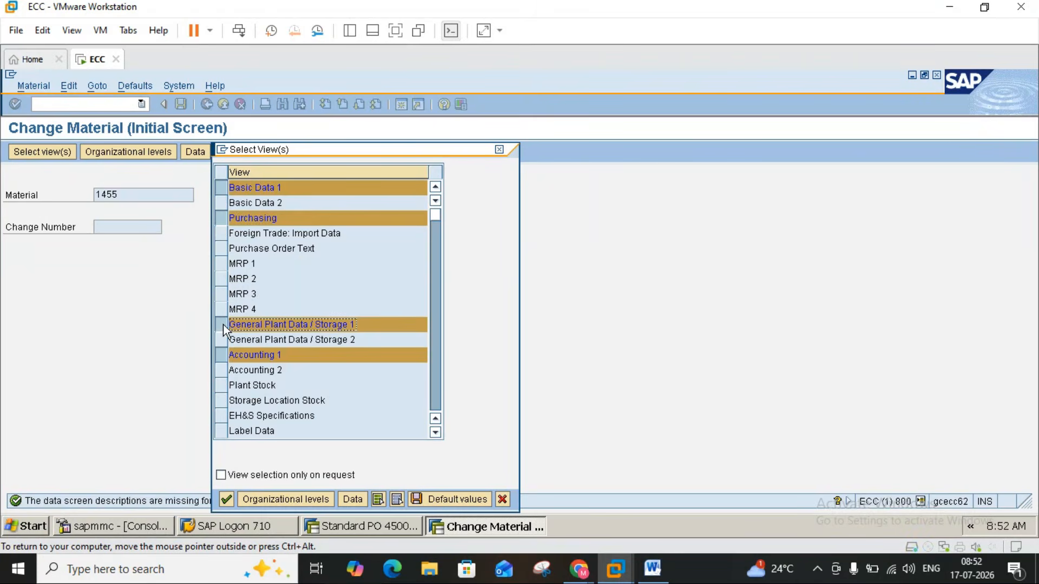
click(221, 371)
click(220, 370)
click(498, 150)
click(224, 105)
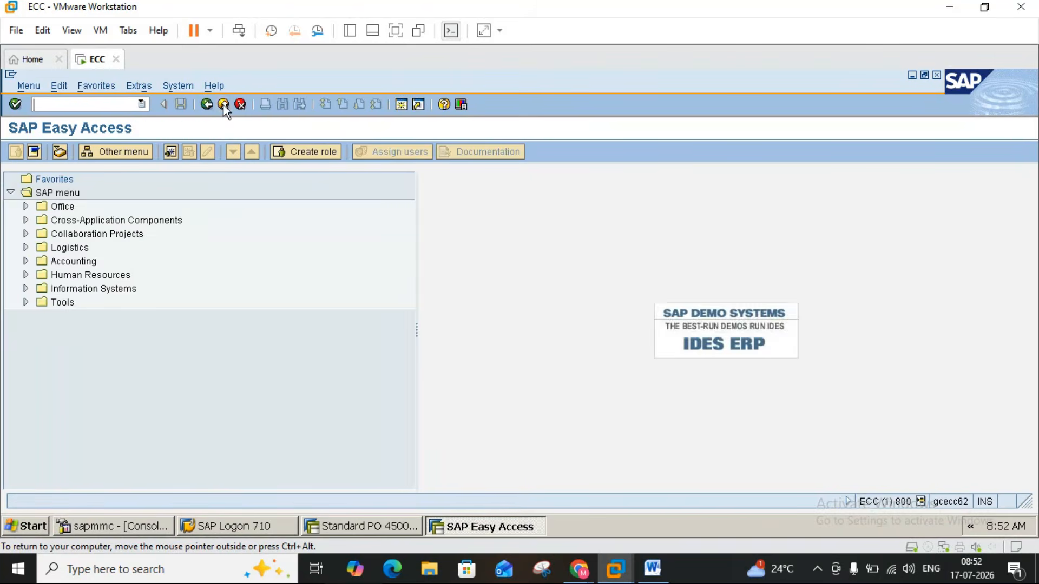
- Compare the planned delivery time notes in the Word document pur.trans with the delivery data of the standard purchase order in SAP
click(652, 570)
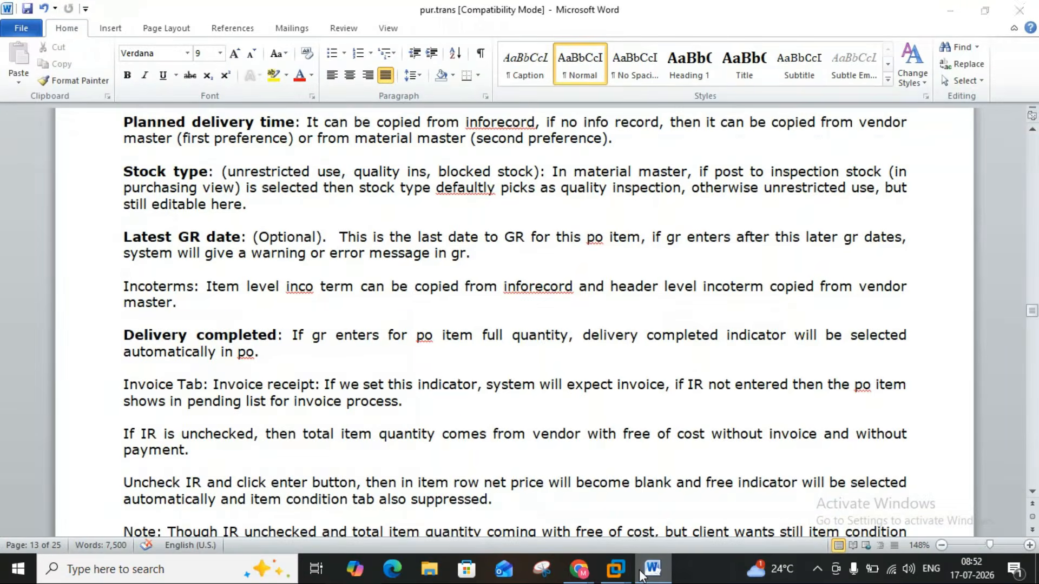
click(641, 574)
click(405, 526)
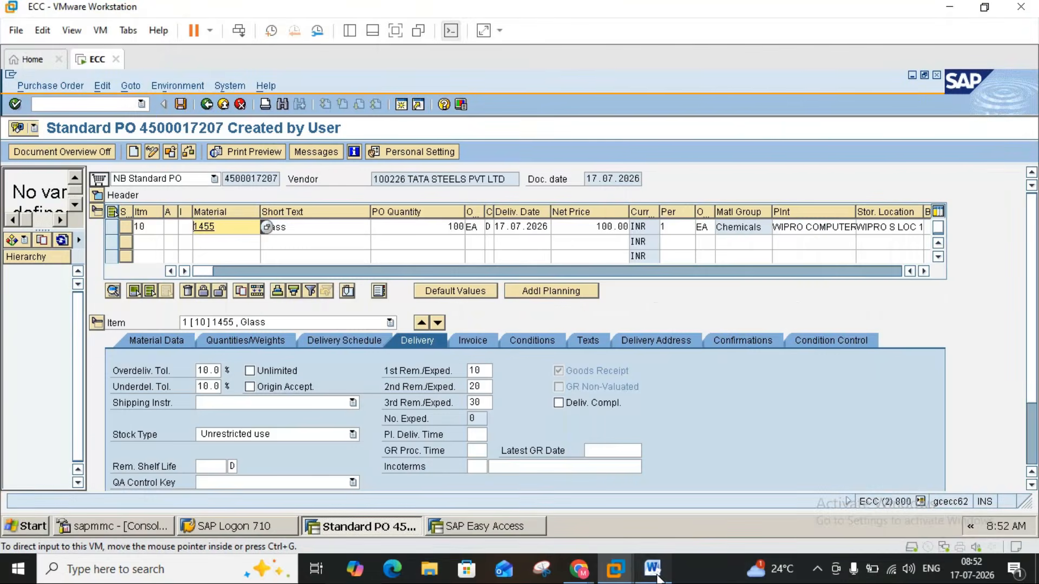
click(654, 573)
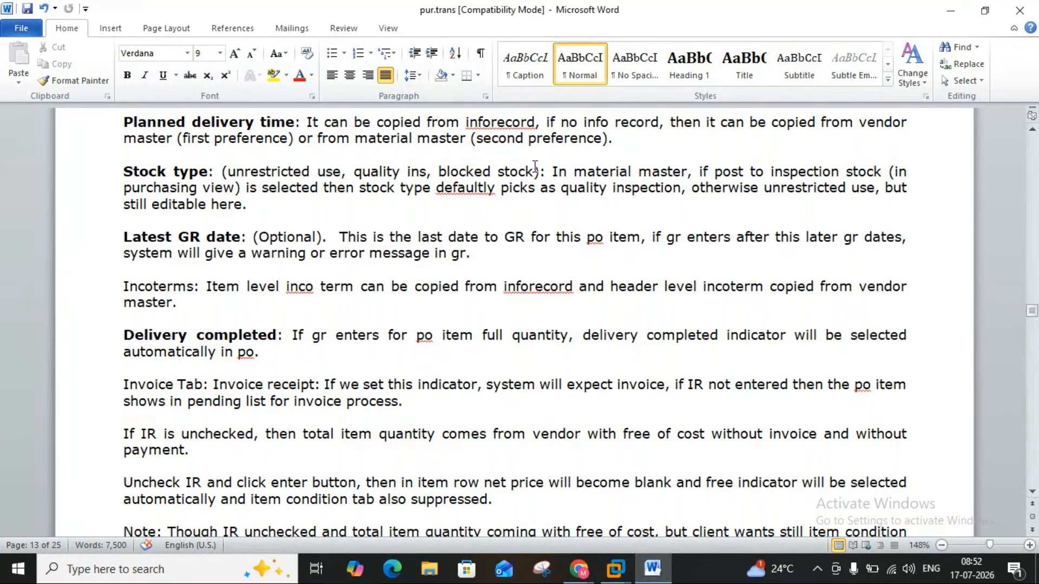
click(622, 577)
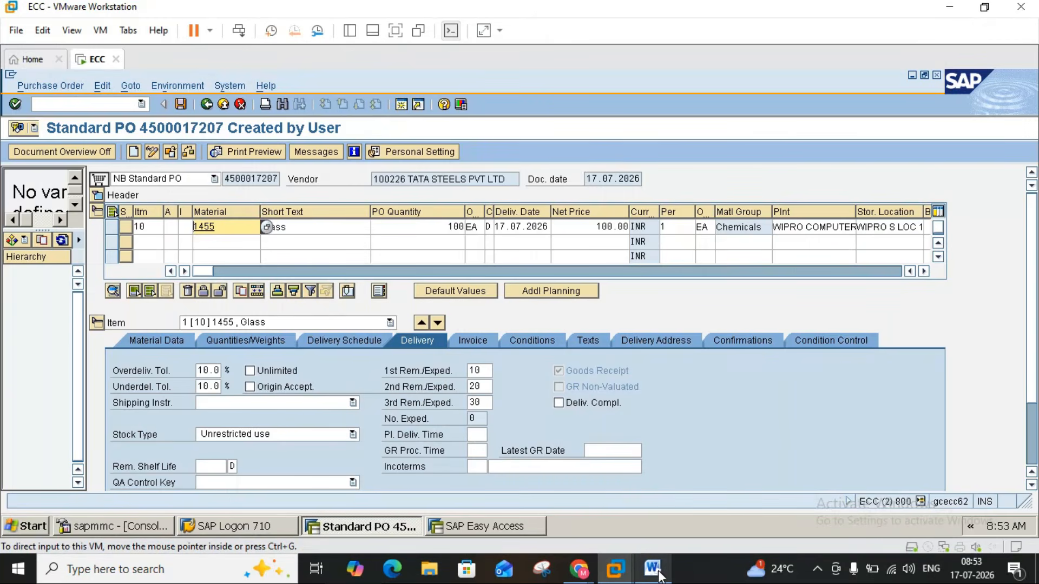
mouse_move(655, 573)
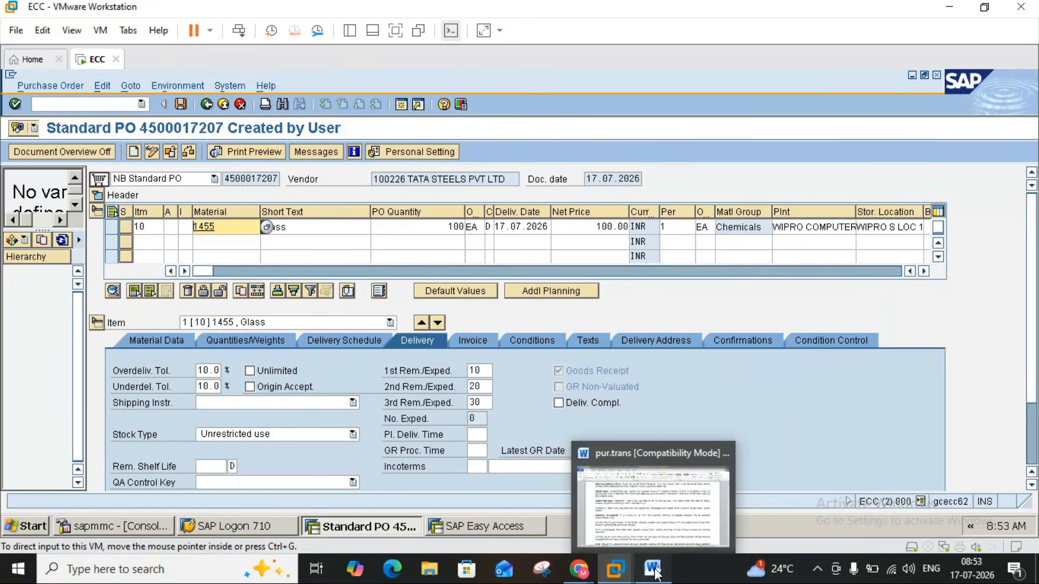
click(656, 573)
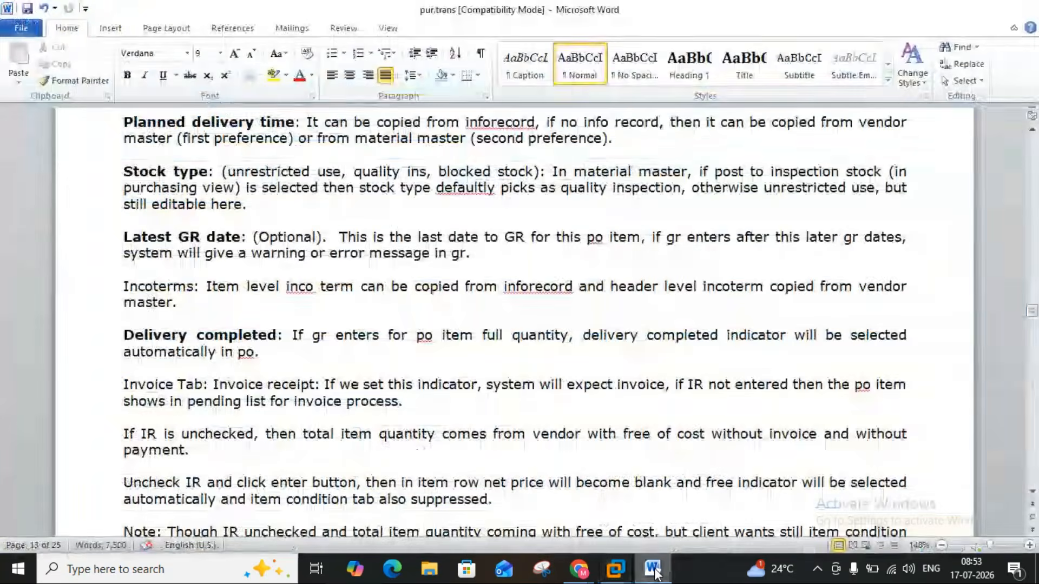
click(654, 573)
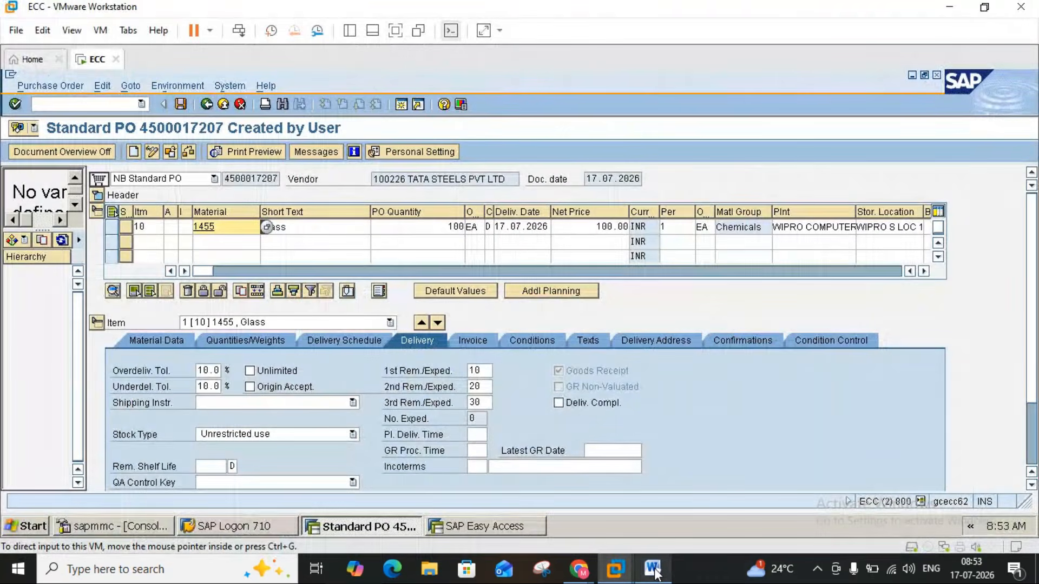
- Display material 1455 from the purchase order item and try to open its MRP 2 view for plant WCP1, storage location WC1
click(474, 436)
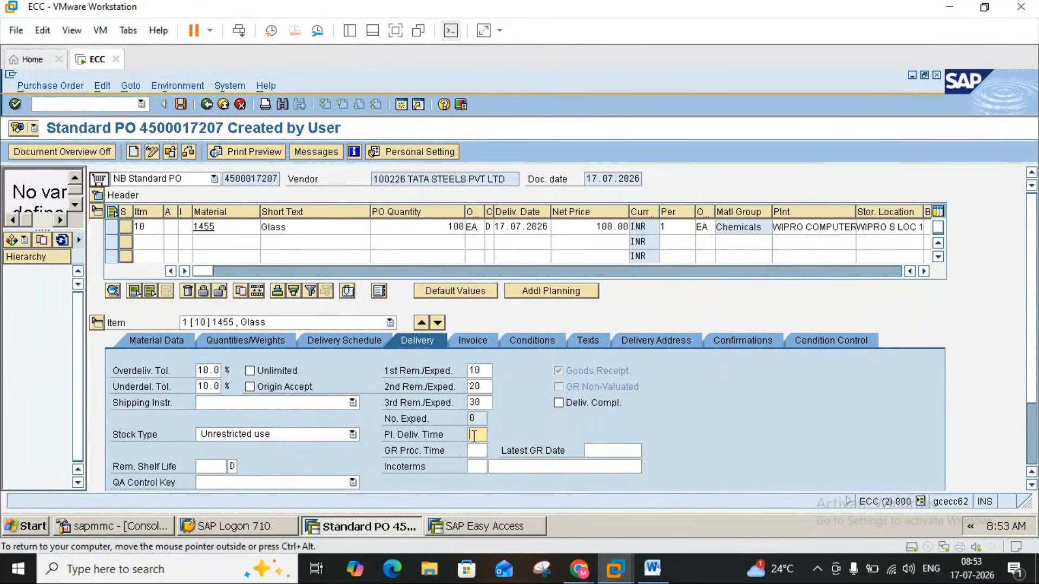
click(209, 230)
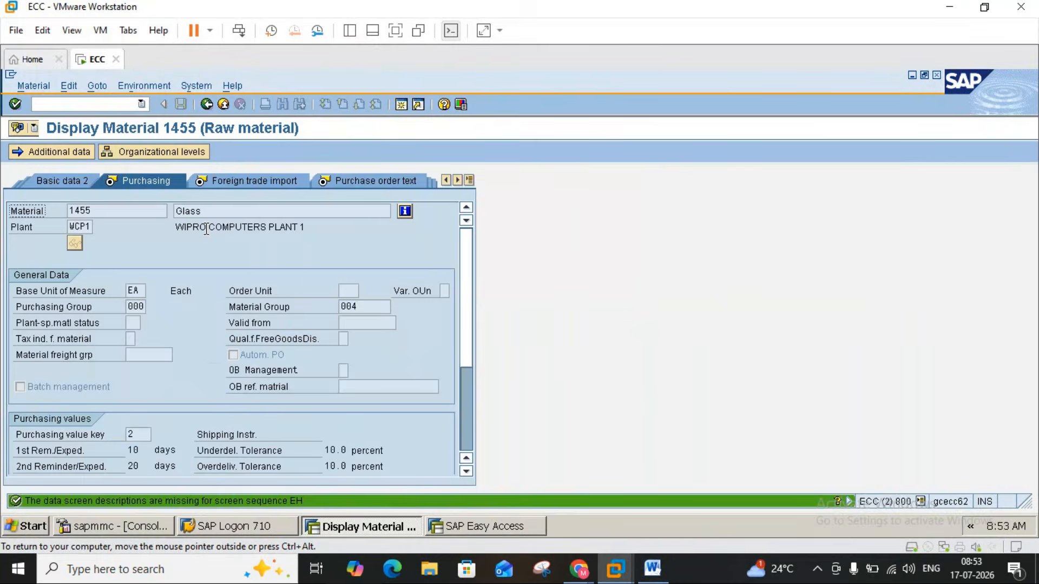
click(469, 180)
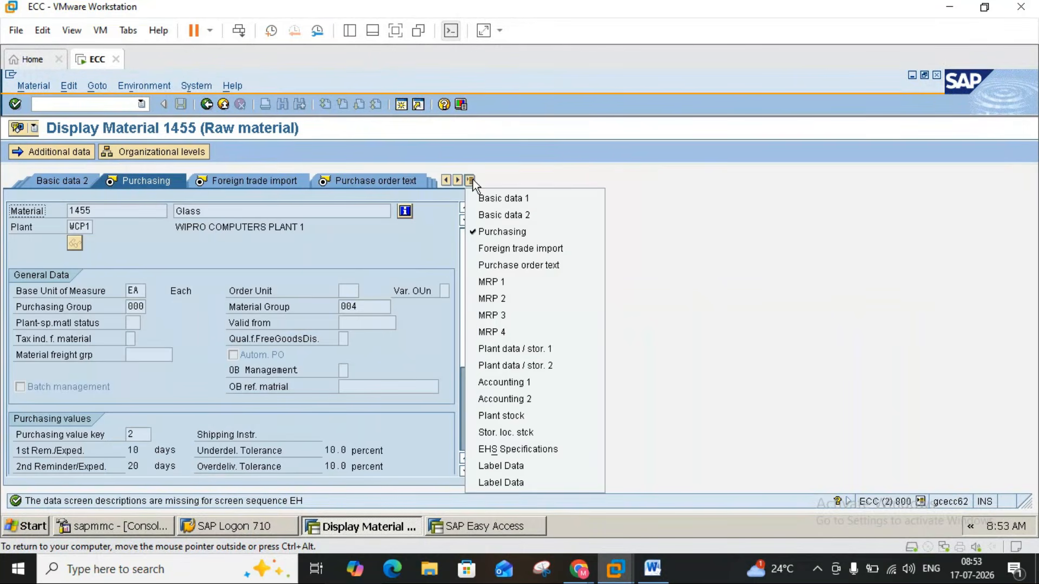
click(496, 300)
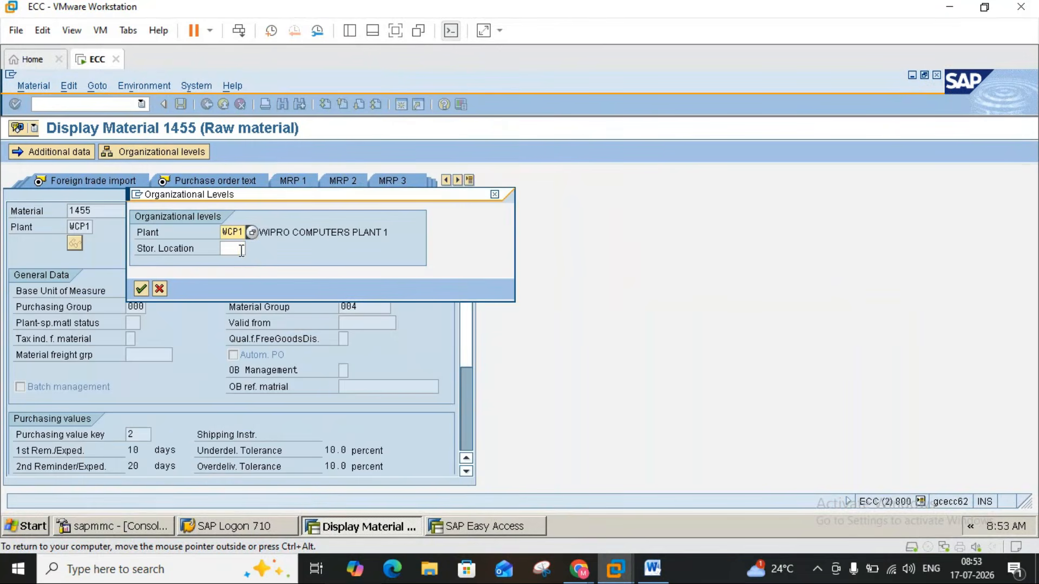
click(242, 249)
text(wc)
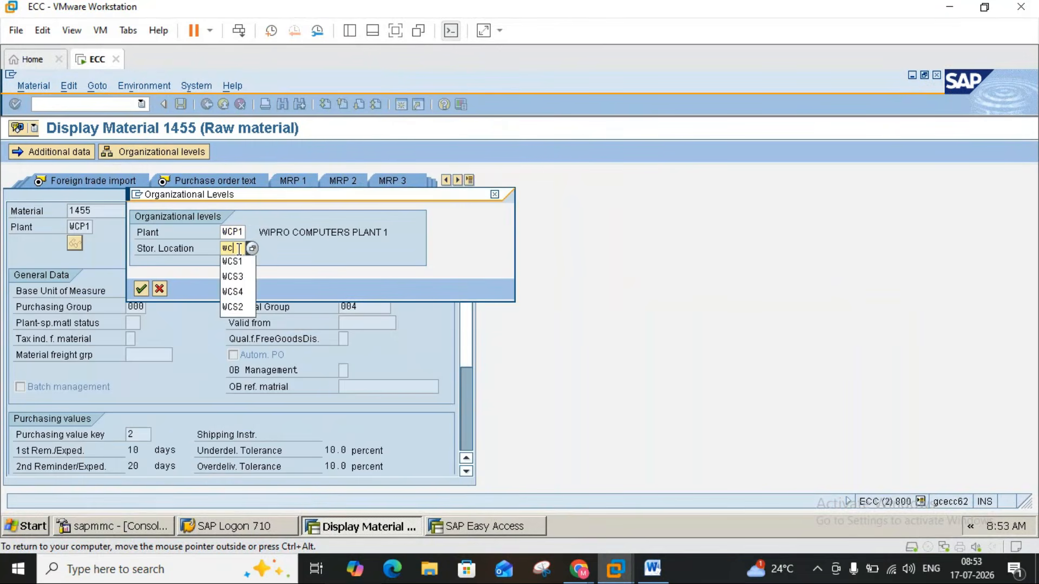
text(1)
key(Return)
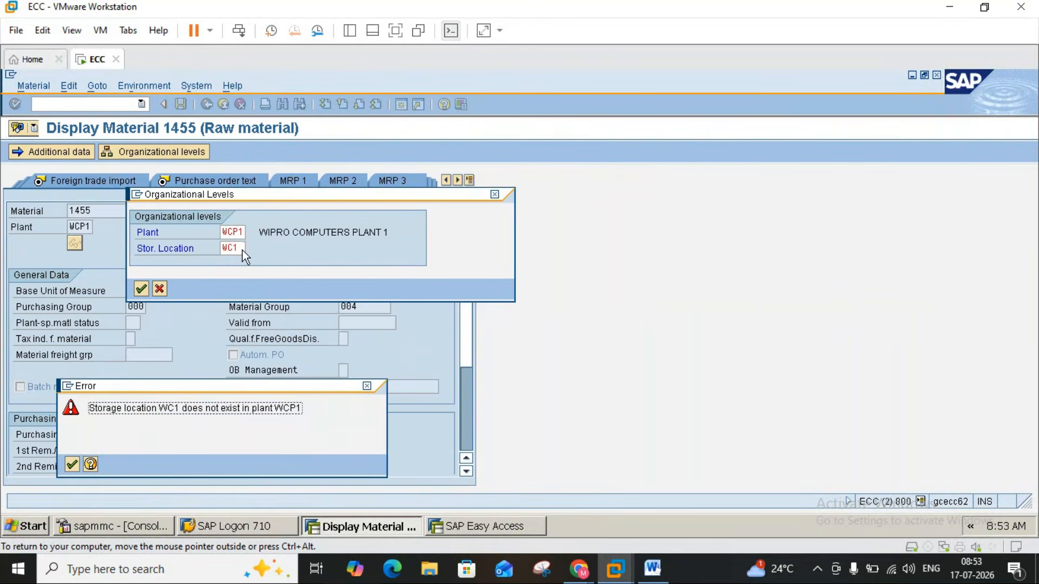
- Display the MRP 2 view of material 1455 for plant WCP1 without a storage location
click(366, 386)
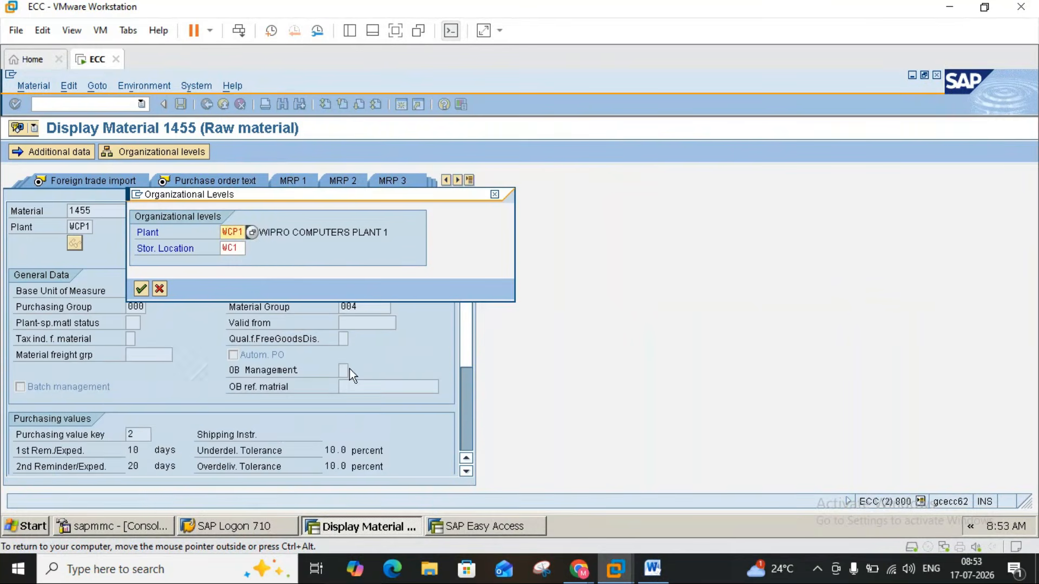
click(239, 248)
text(WC1)
key(Return)
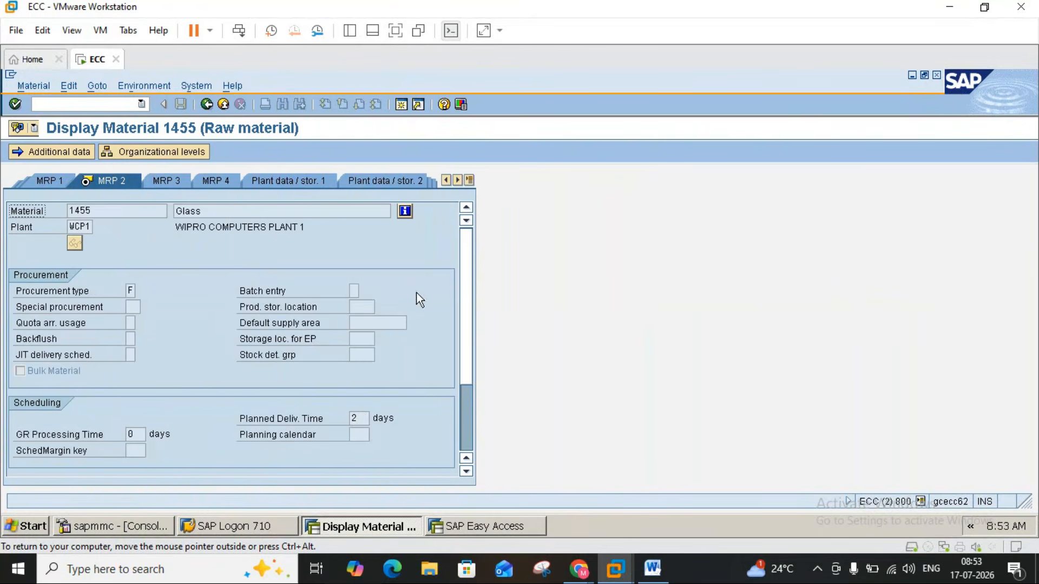
- Read the planned delivery time and stock type notes in Word and compare the stock type in the purchase order item's delivery data
click(645, 571)
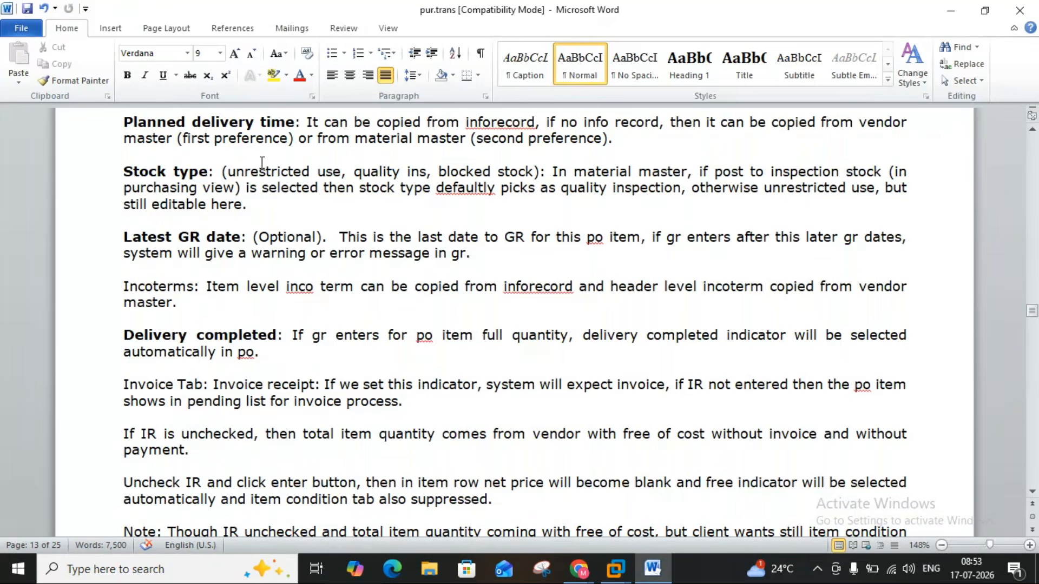
click(658, 578)
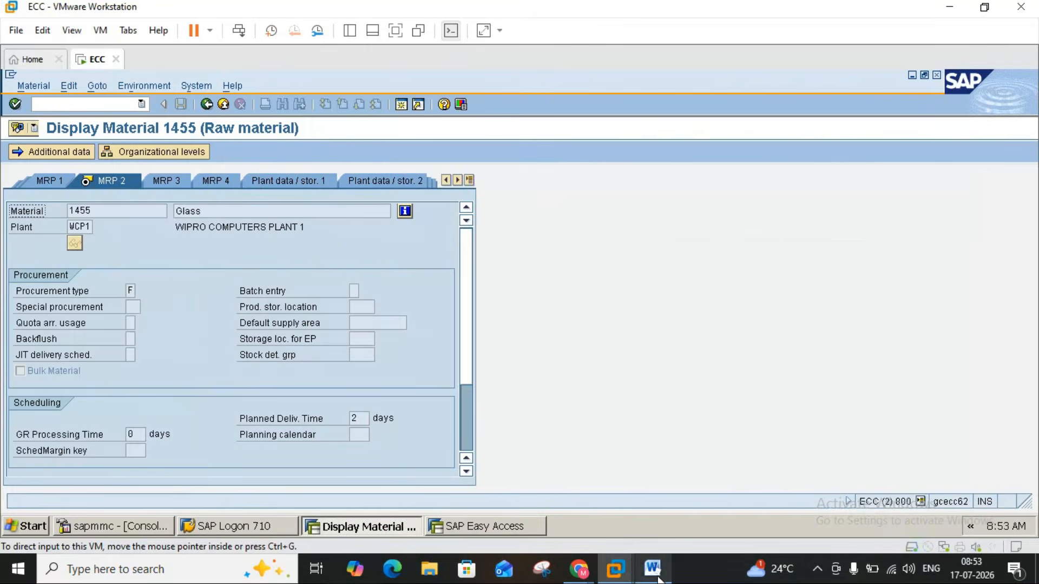
click(211, 107)
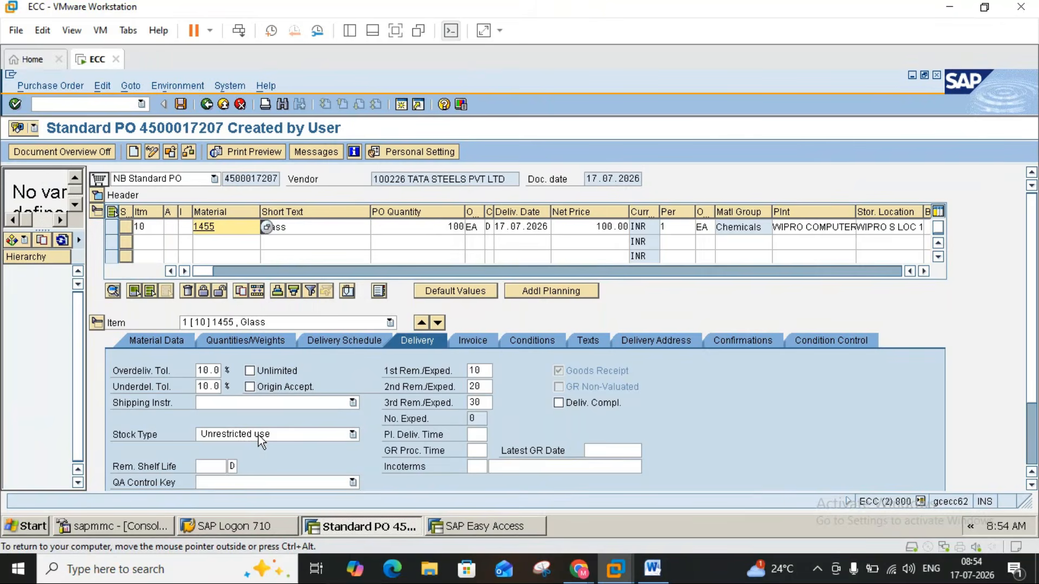
click(653, 573)
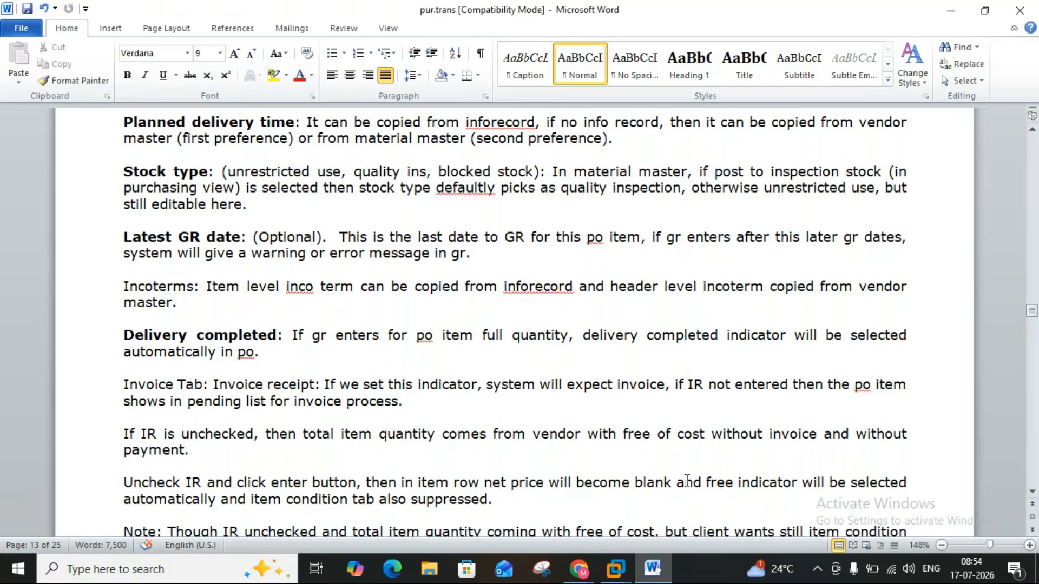
mouse_move(615, 568)
click(659, 510)
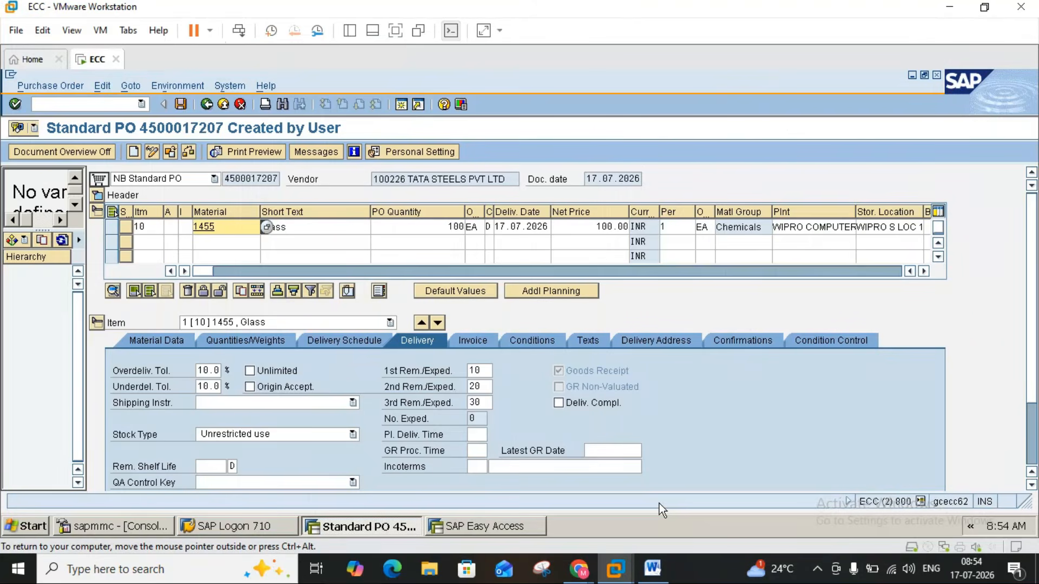
- Leave the purchase order and start changing material 1455 with transaction MM02
click(222, 105)
click(129, 105)
text(mm02)
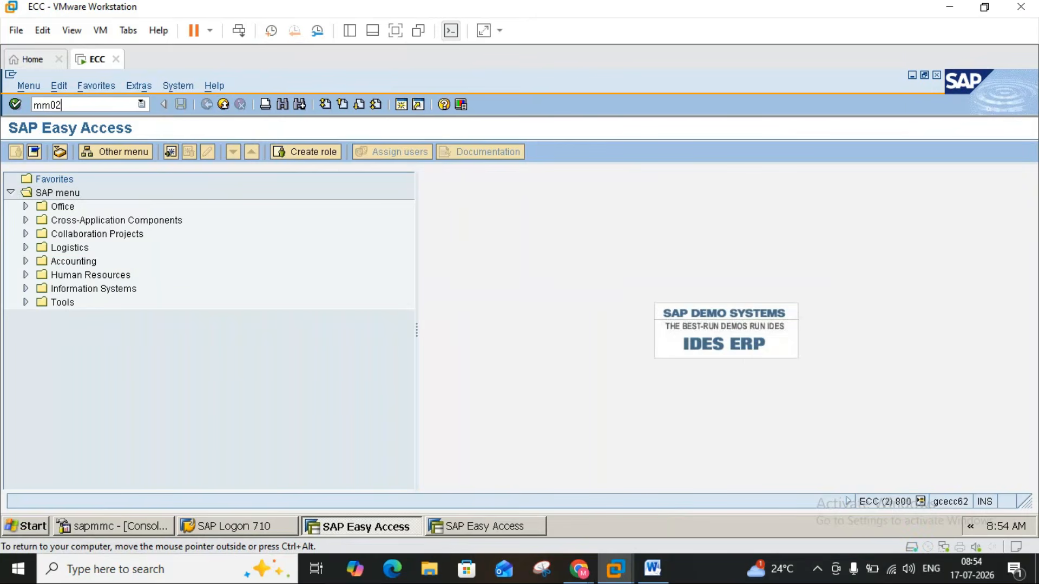
key(Return)
key(Return)
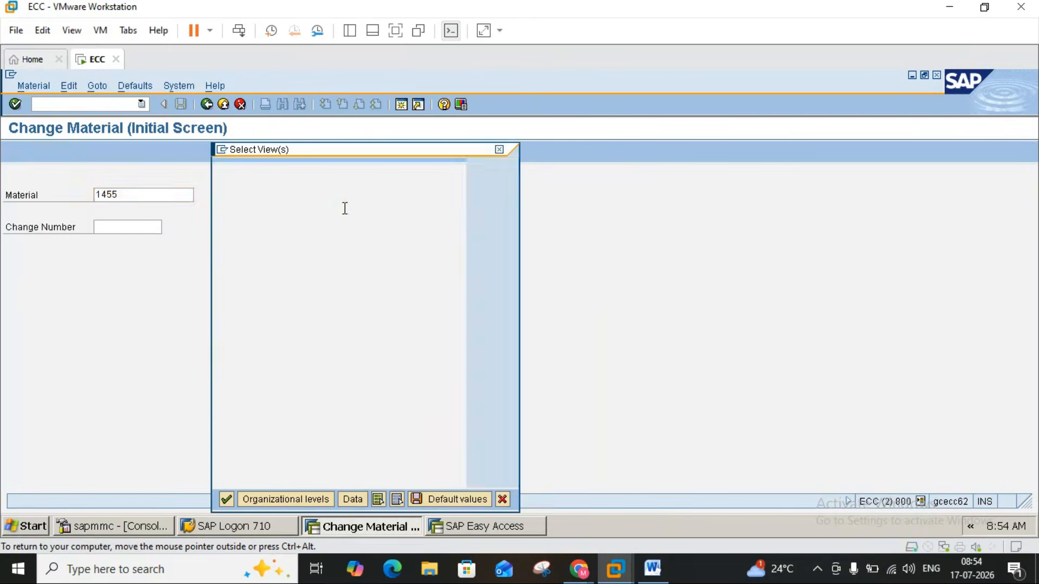
- Accept the view selection and open material 1455 for plant WCP1
click(228, 499)
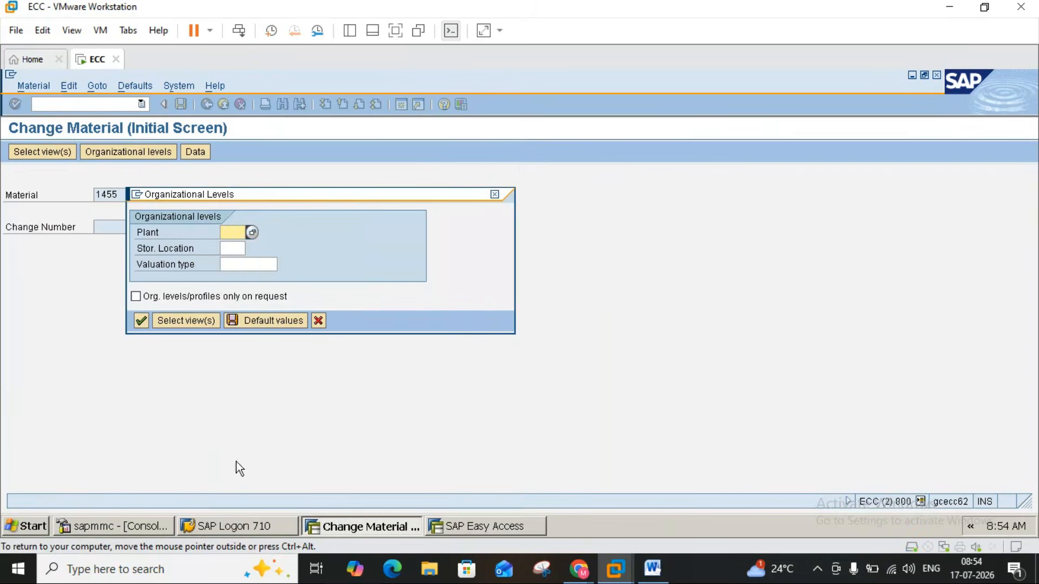
click(232, 233)
click(234, 240)
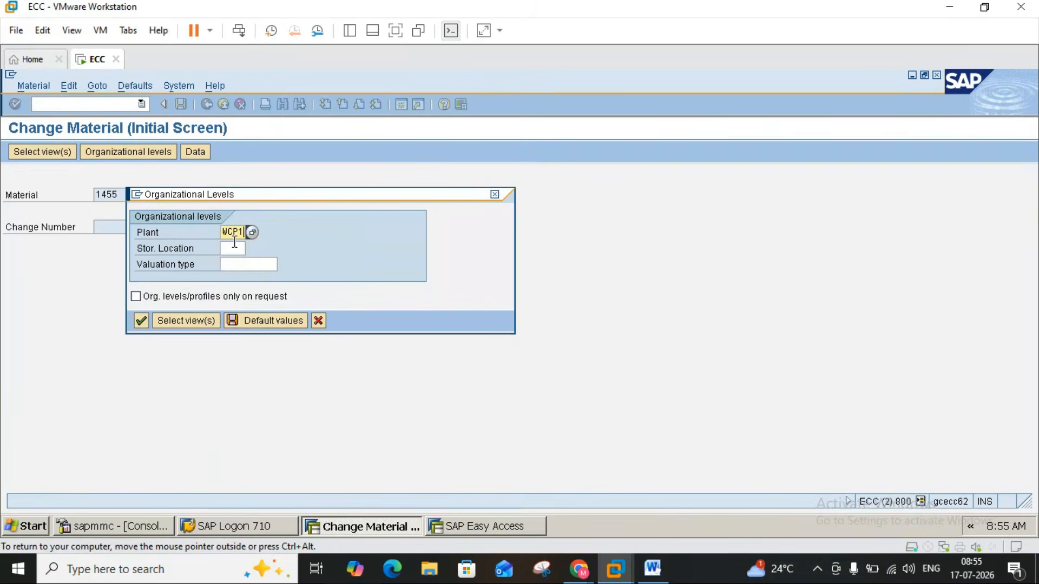
click(235, 244)
click(237, 264)
key(Return)
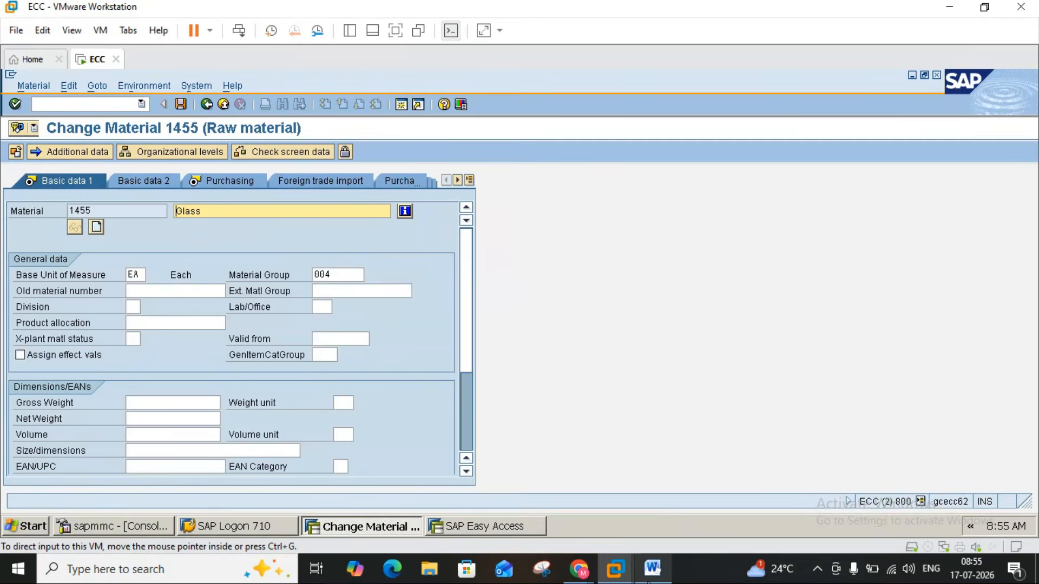
- Enable posting to inspection stock in the purchasing data of material 1455, checking it against the Word notes, and save the material
click(652, 573)
click(652, 574)
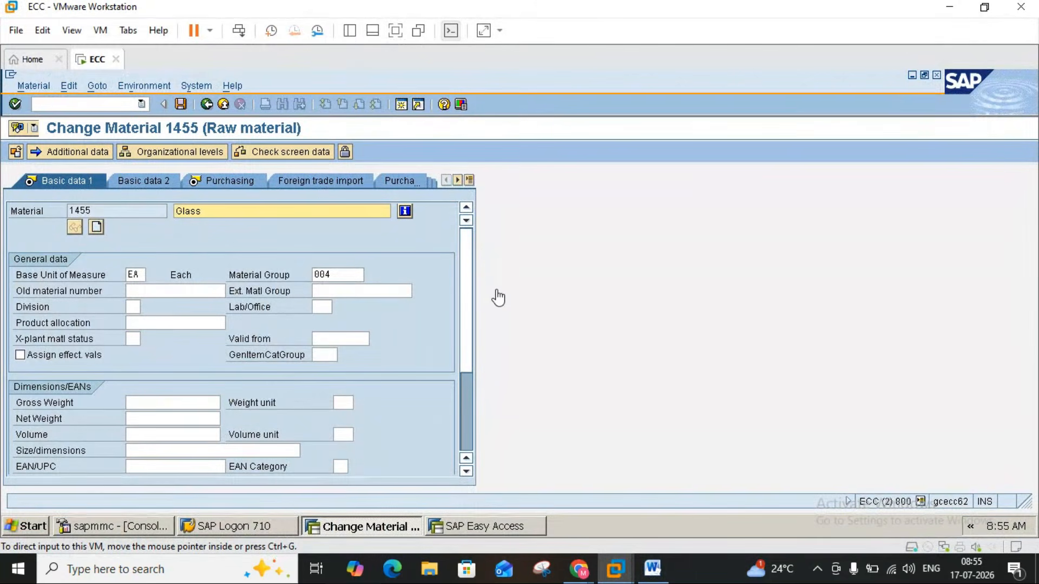
click(431, 379)
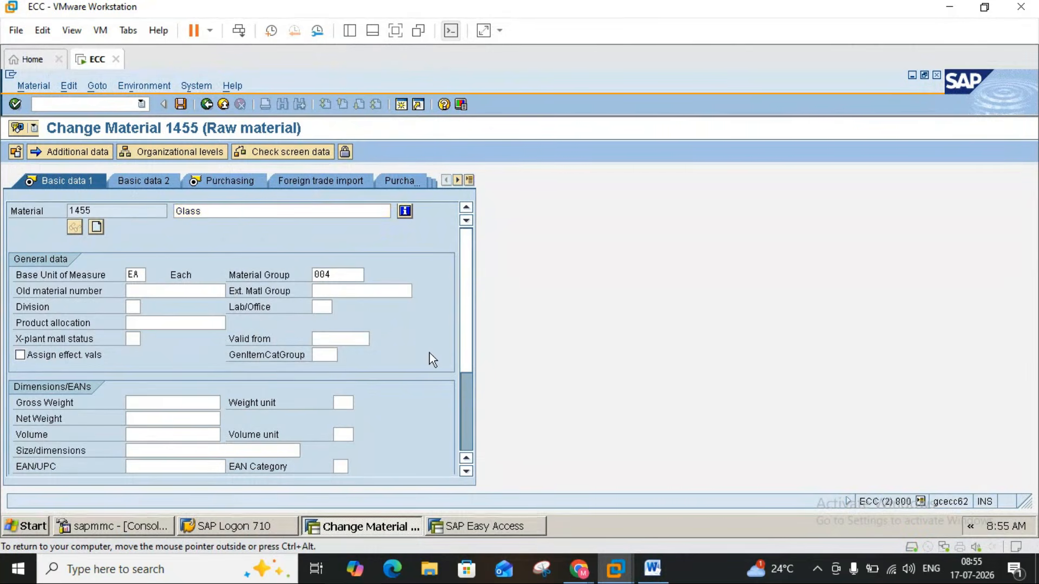
key(Return)
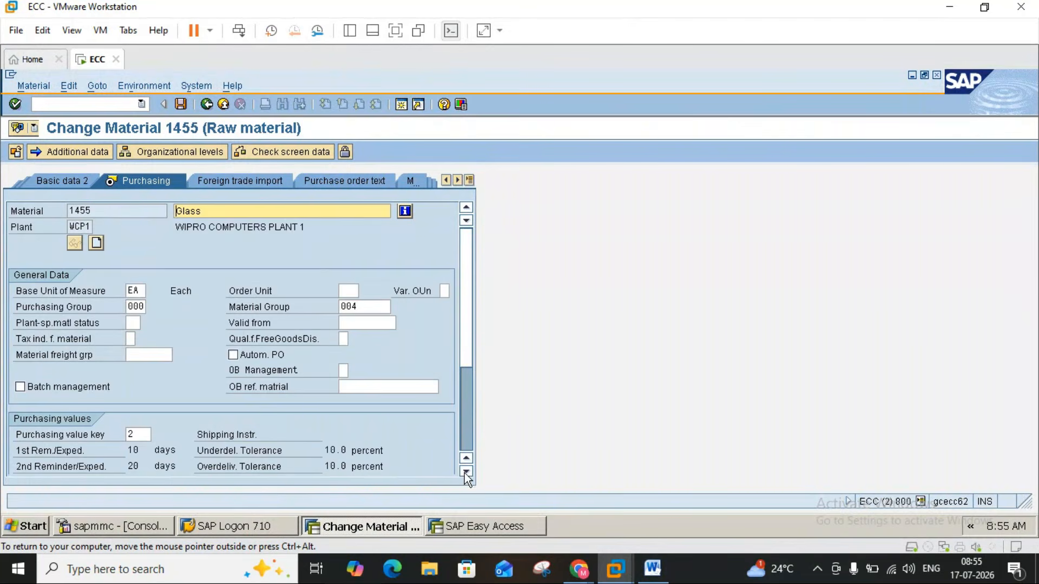
scroll(466, 476, down, 10)
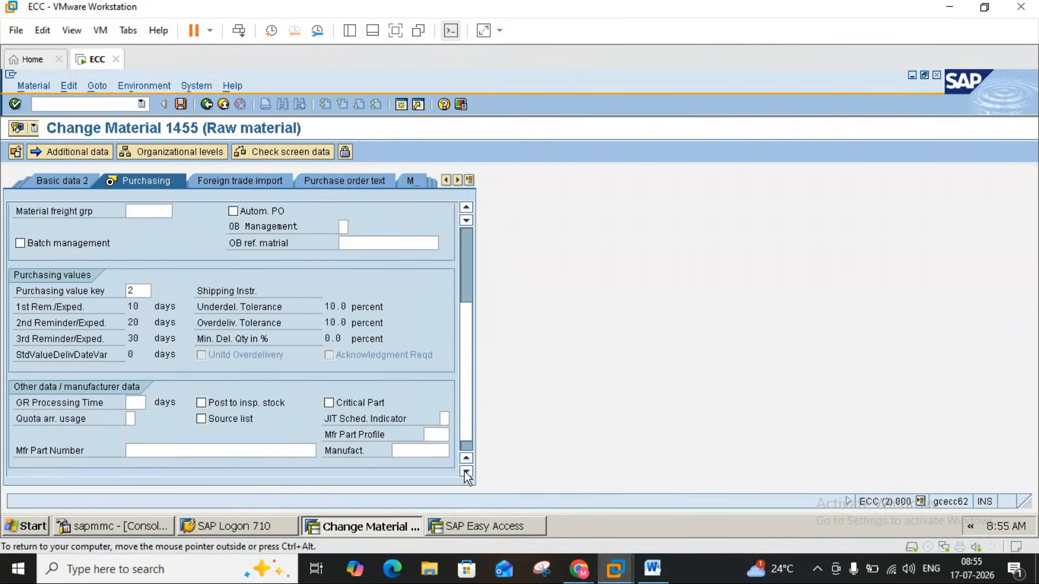
click(202, 388)
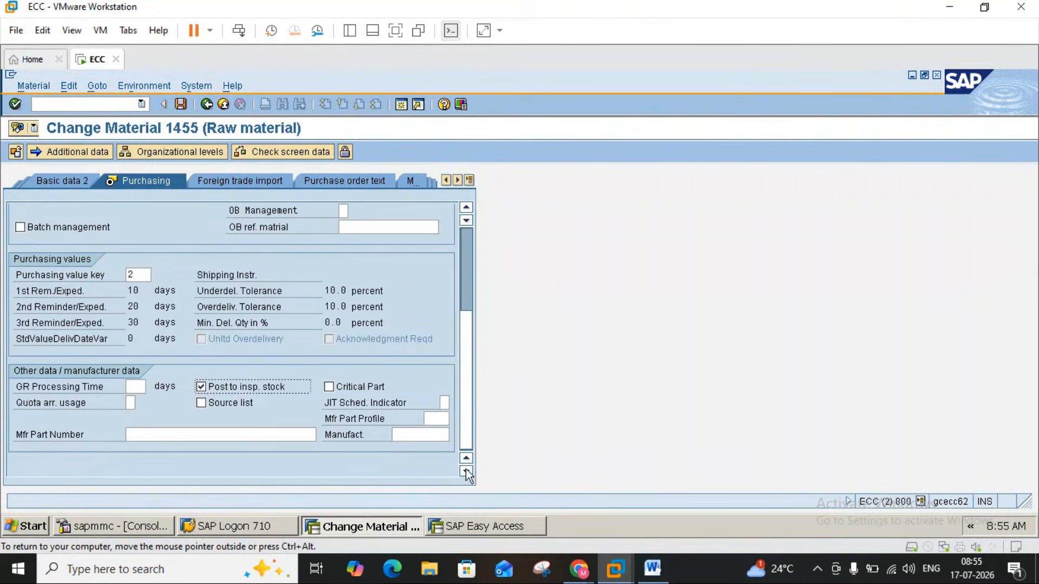
click(653, 568)
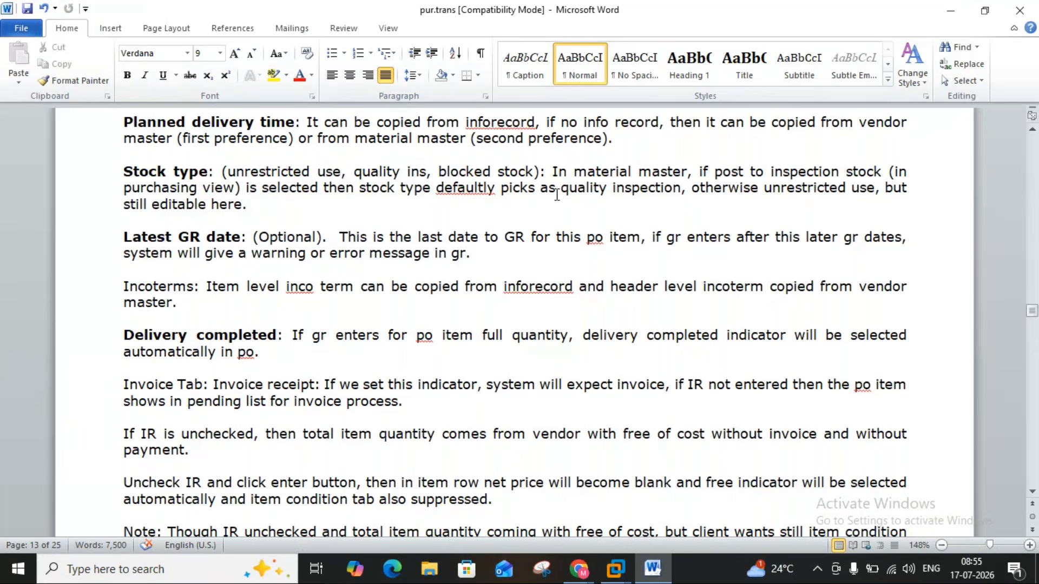
click(651, 565)
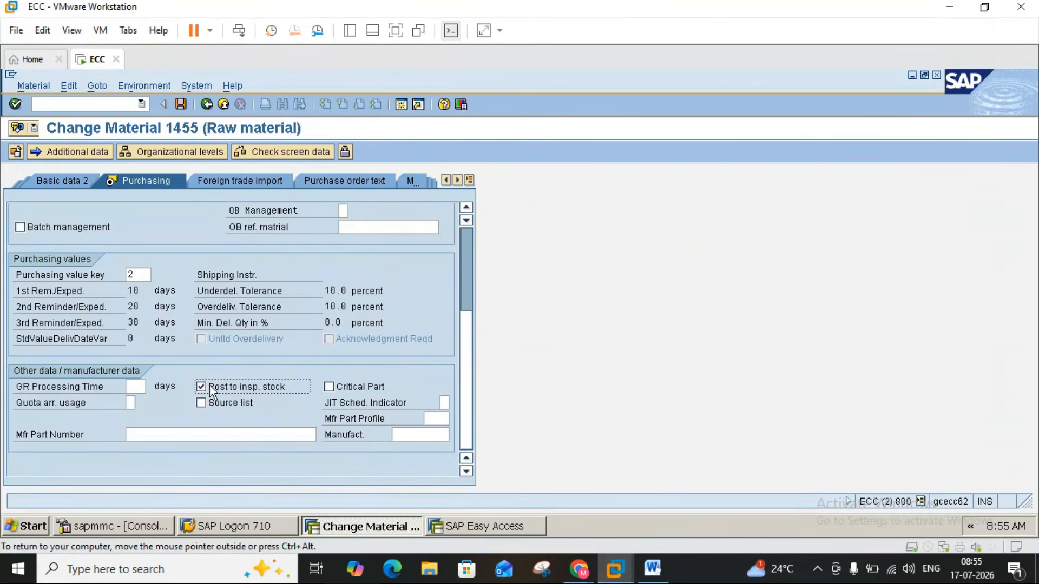
click(180, 104)
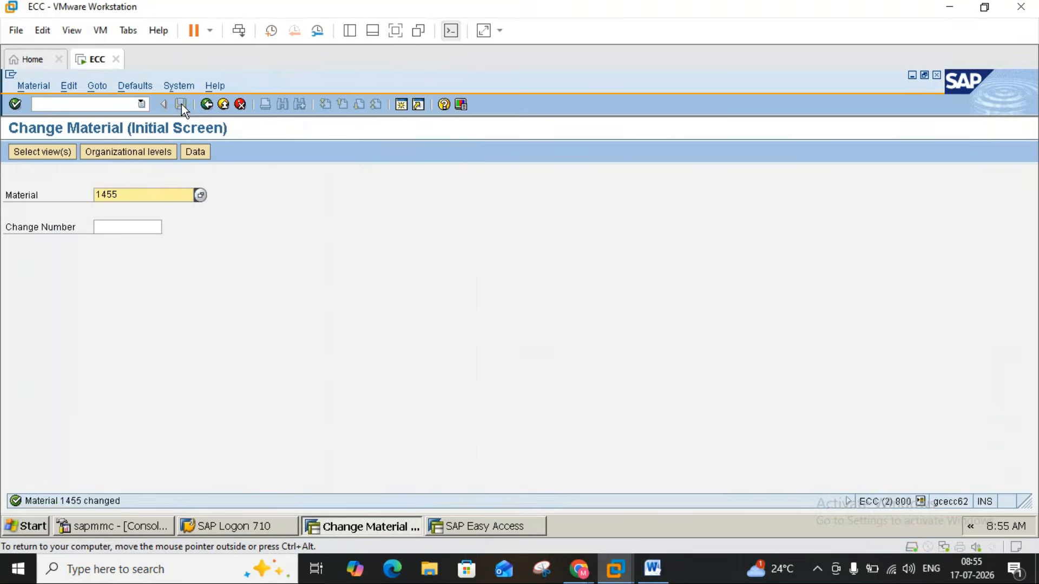
- Start a new standard purchase order with transaction ME21N for vendor TATA STEELS PVT LTD
click(223, 104)
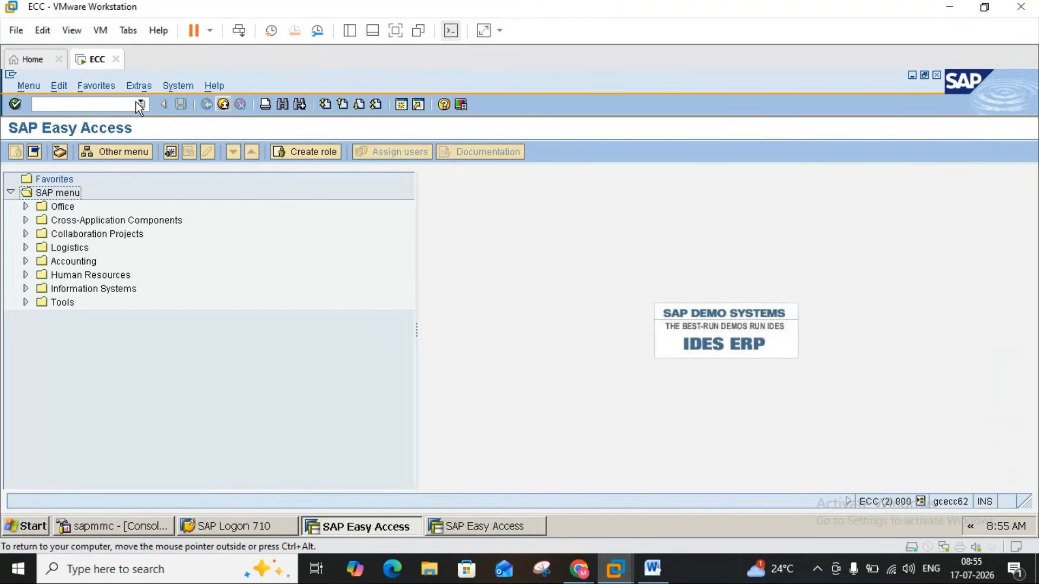
click(110, 107)
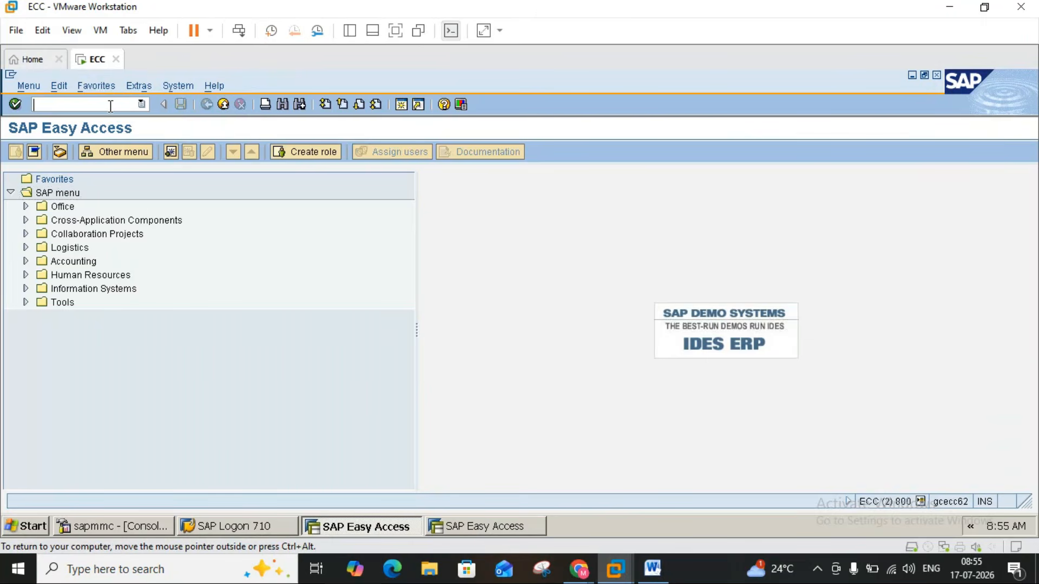
text(me21n)
key(Return)
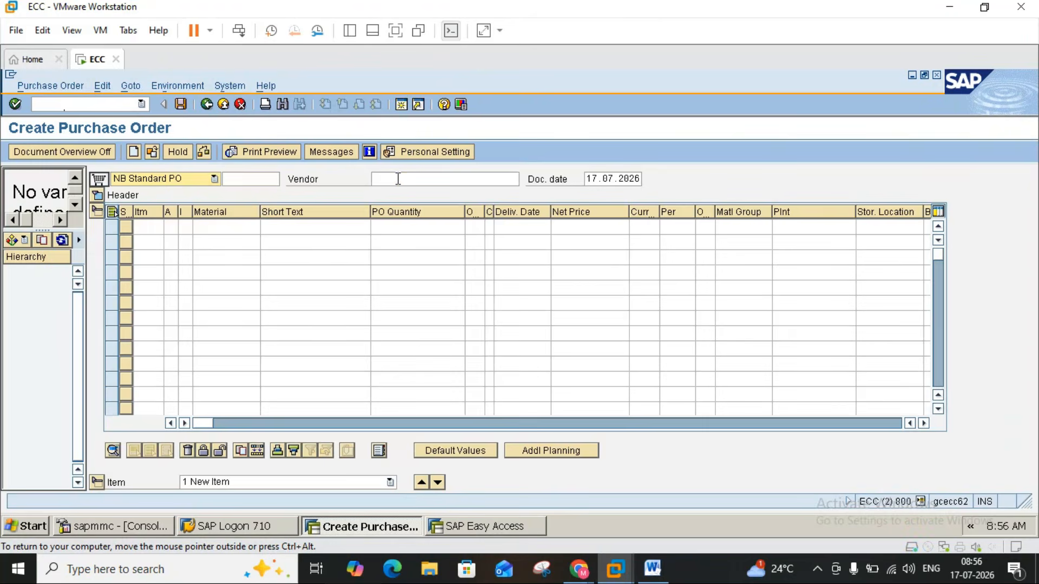
click(399, 178)
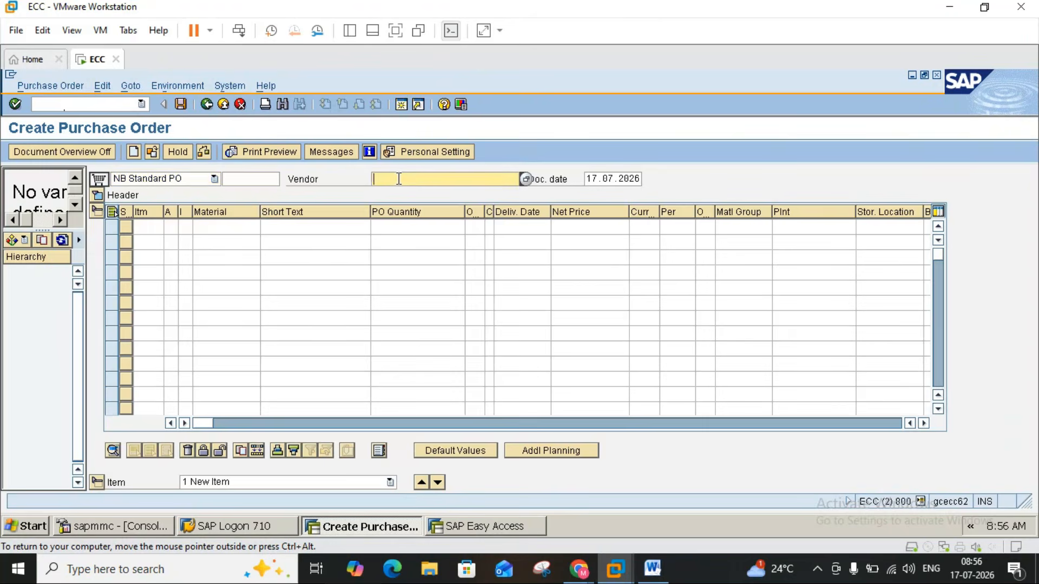
click(399, 178)
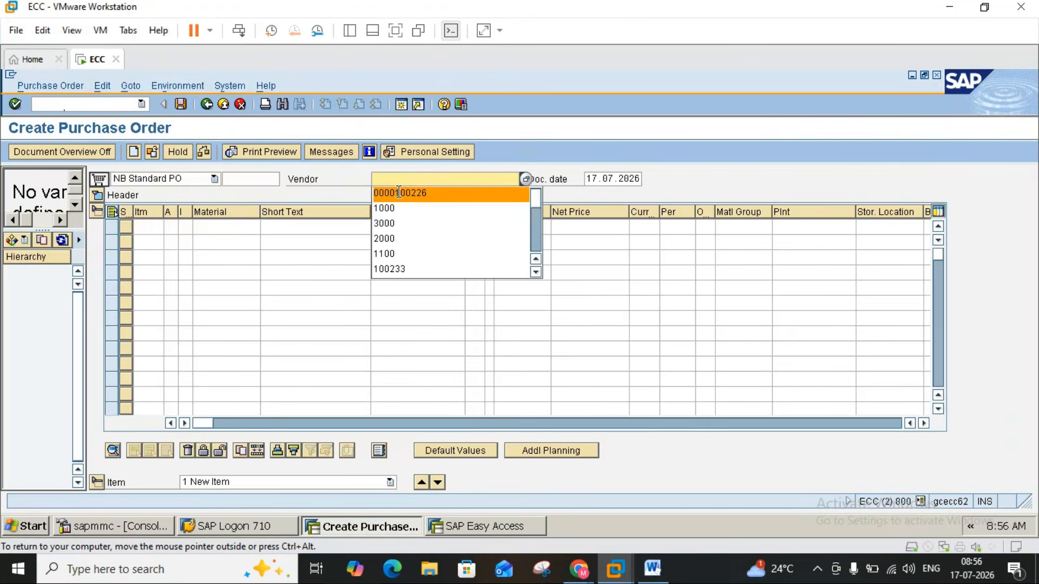
click(398, 191)
key(Return)
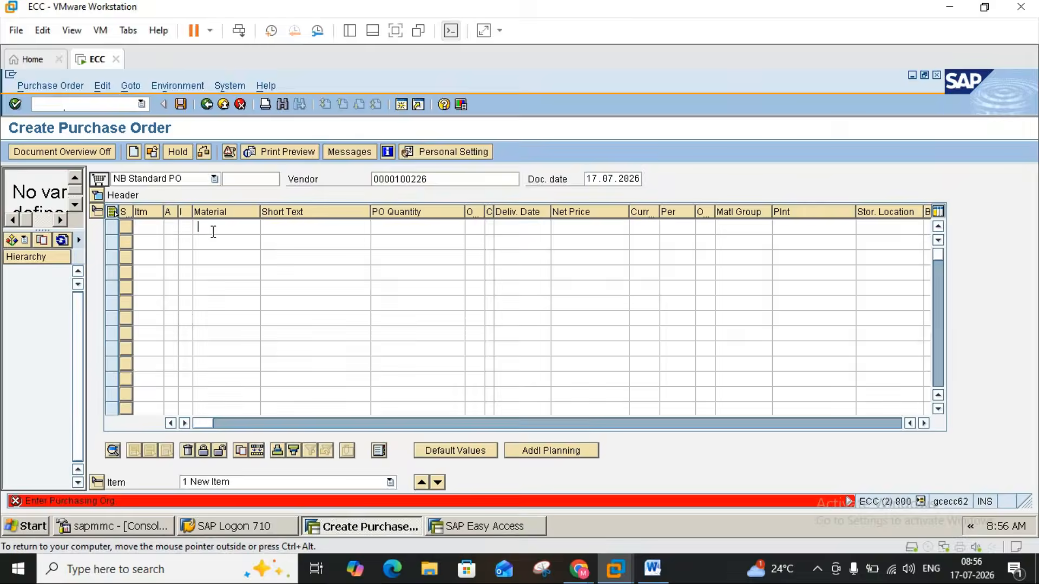
- Set the purchase order's purchasing organization to WPO1 and its purchasing group to 000
click(213, 227)
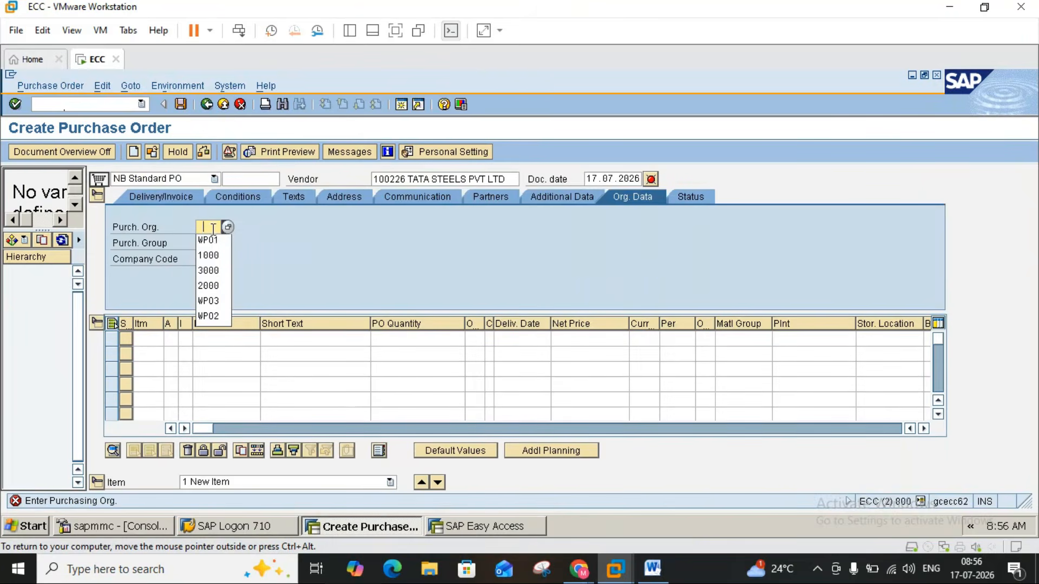
click(215, 241)
click(211, 243)
text(001)
key(Return)
- Enter an order item for material 1455 with quantity 100, net price 100, plant WCP1 and storage location WCS1
click(209, 339)
click(220, 350)
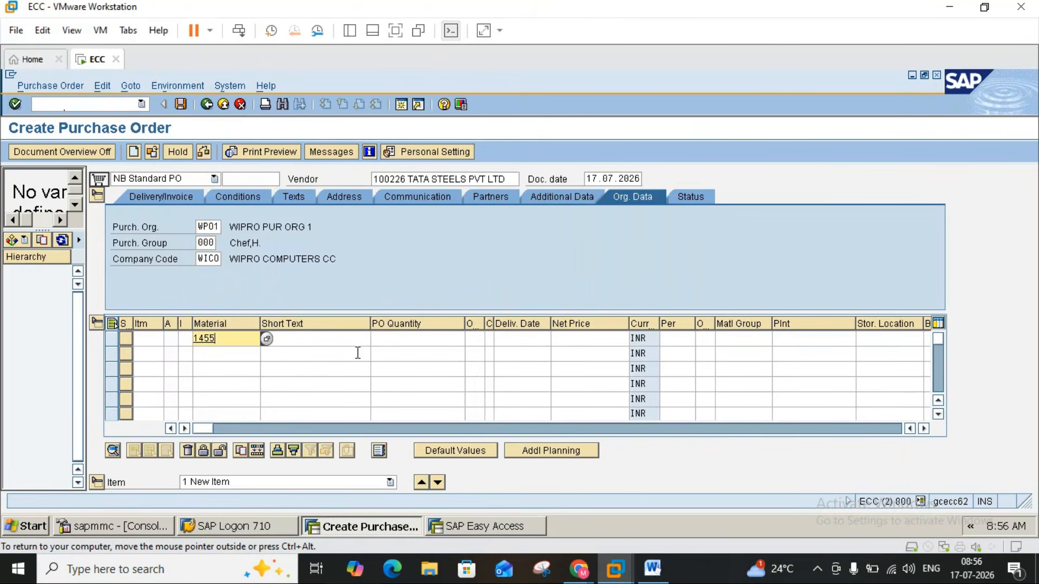
click(395, 340)
text(100)
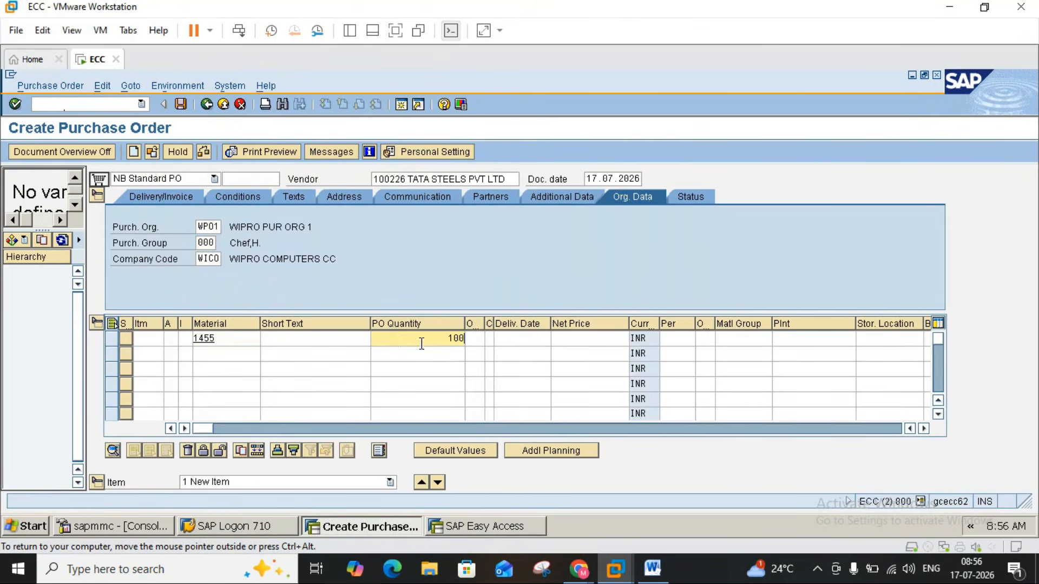
click(569, 339)
text(100)
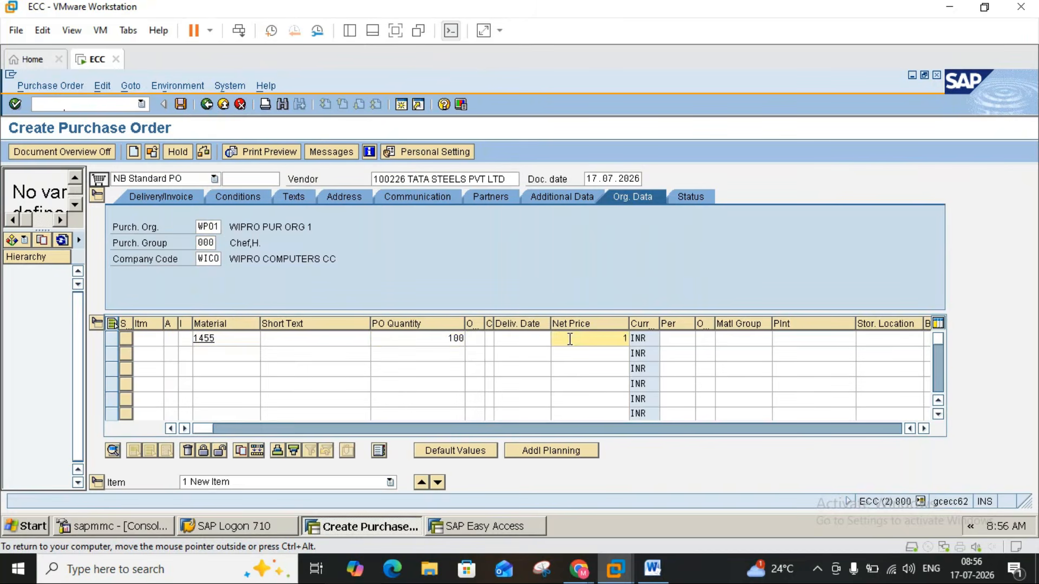
click(784, 339)
text(wcp1)
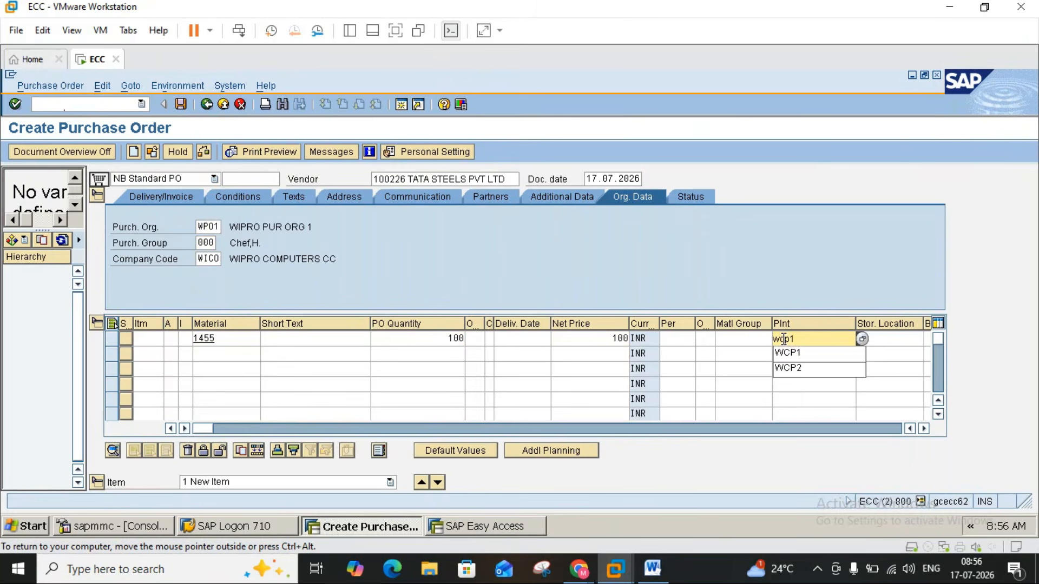
click(895, 341)
text(wcs1)
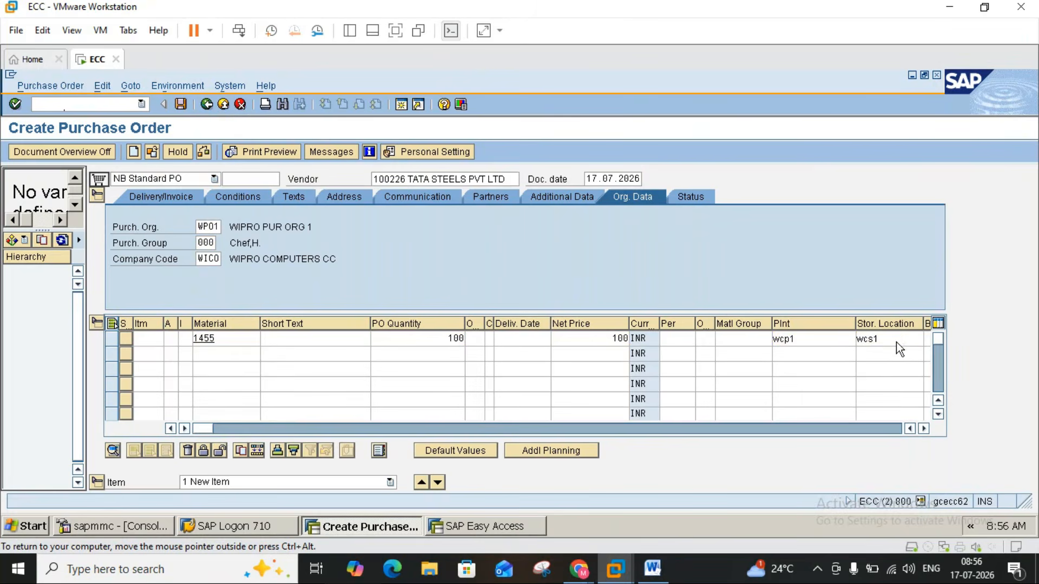
key(Return)
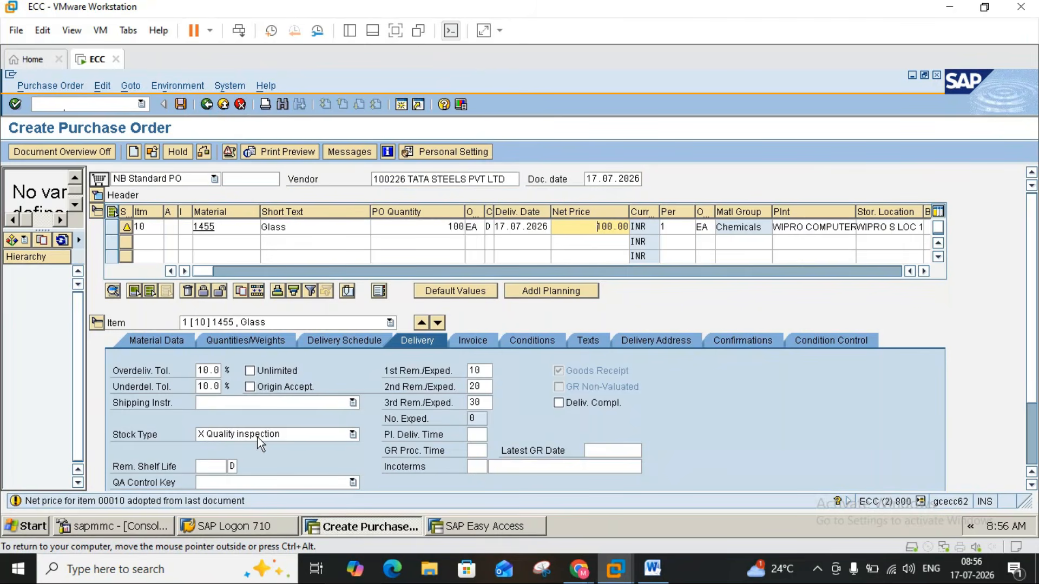
- Check the stock type rule in the Word notes and set the item's stock type to Unrestricted use
click(287, 436)
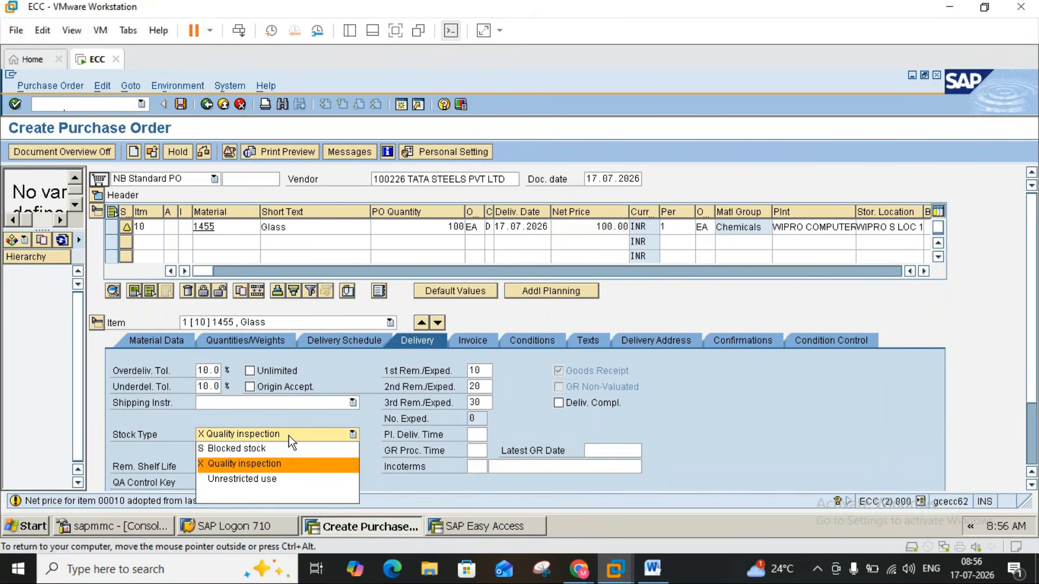
click(650, 570)
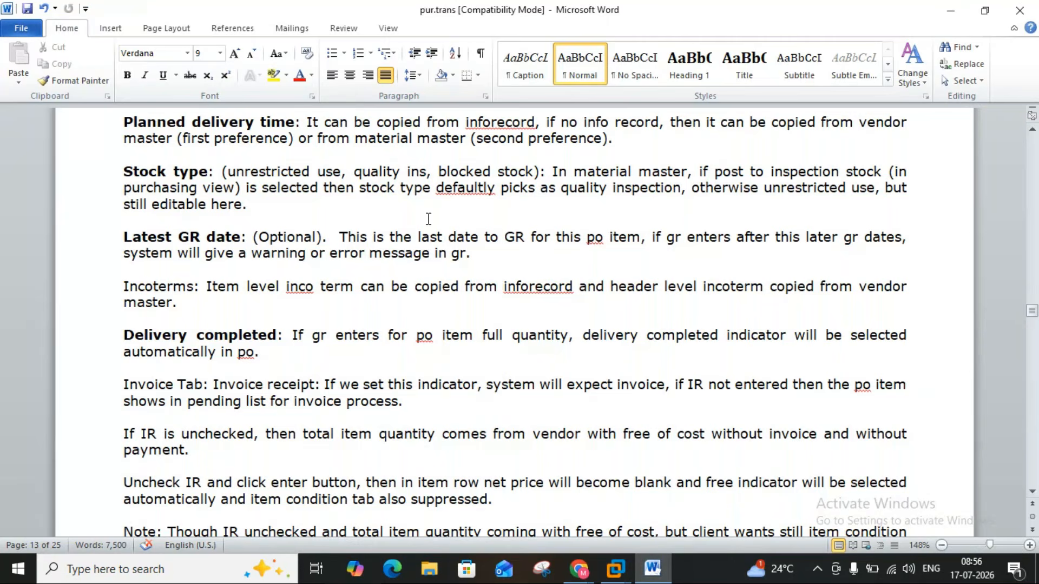
click(653, 570)
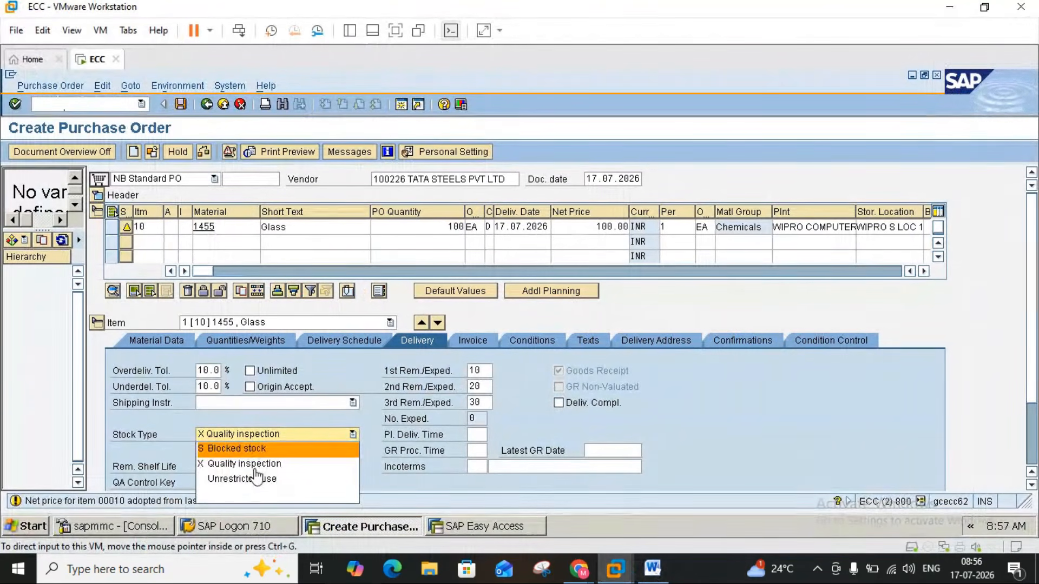
click(255, 476)
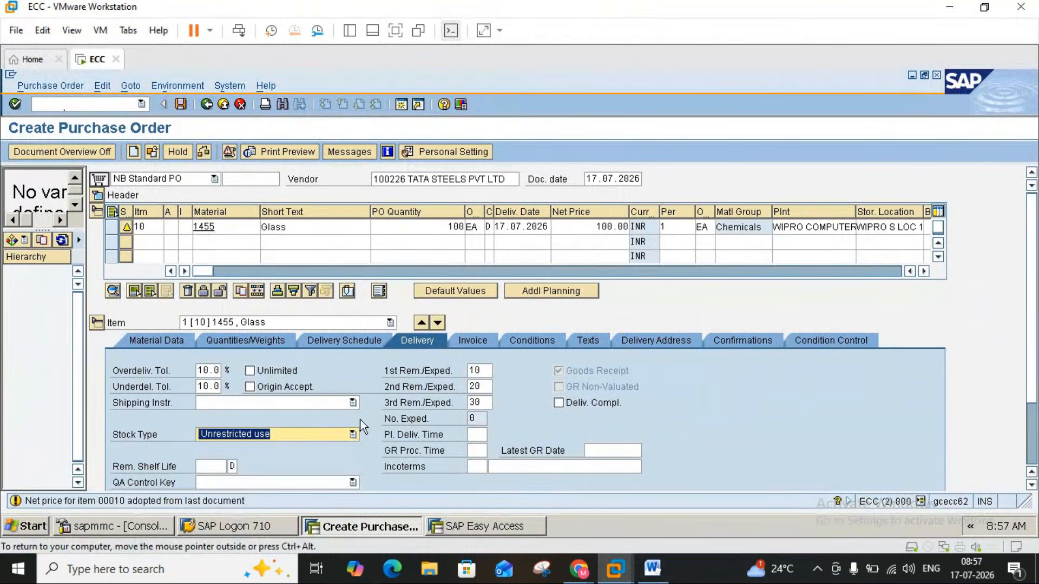
key(Return)
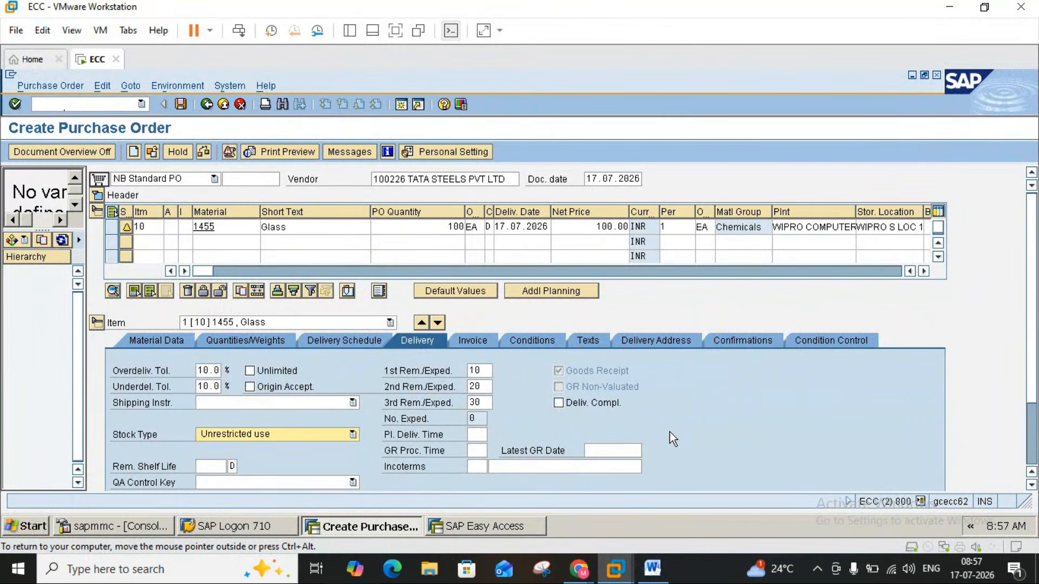
- Compare the latest GR date notes in the Word document pur.trans with the Latest GR Date field of the item's delivery data
click(654, 571)
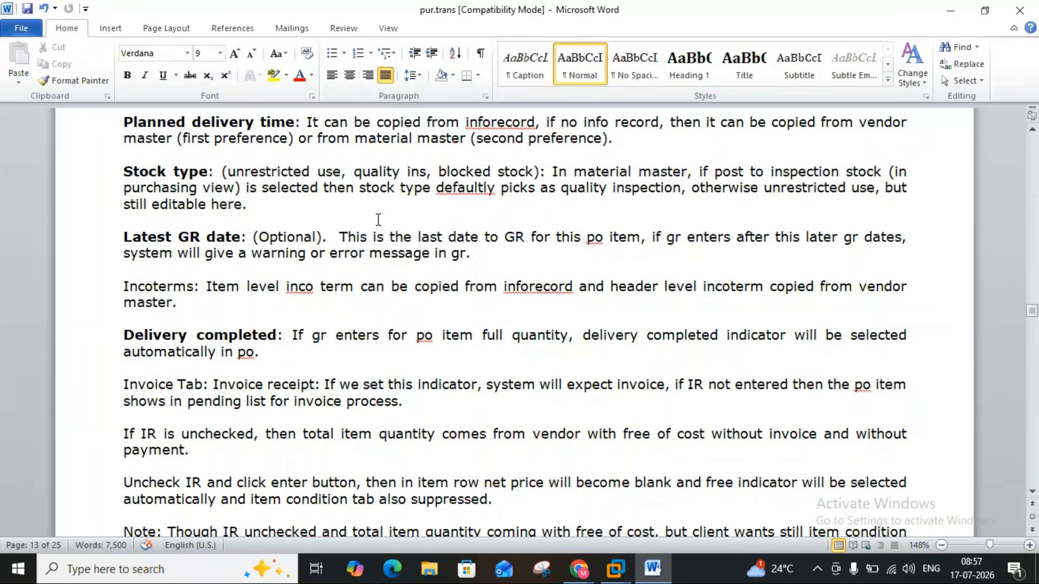
click(653, 568)
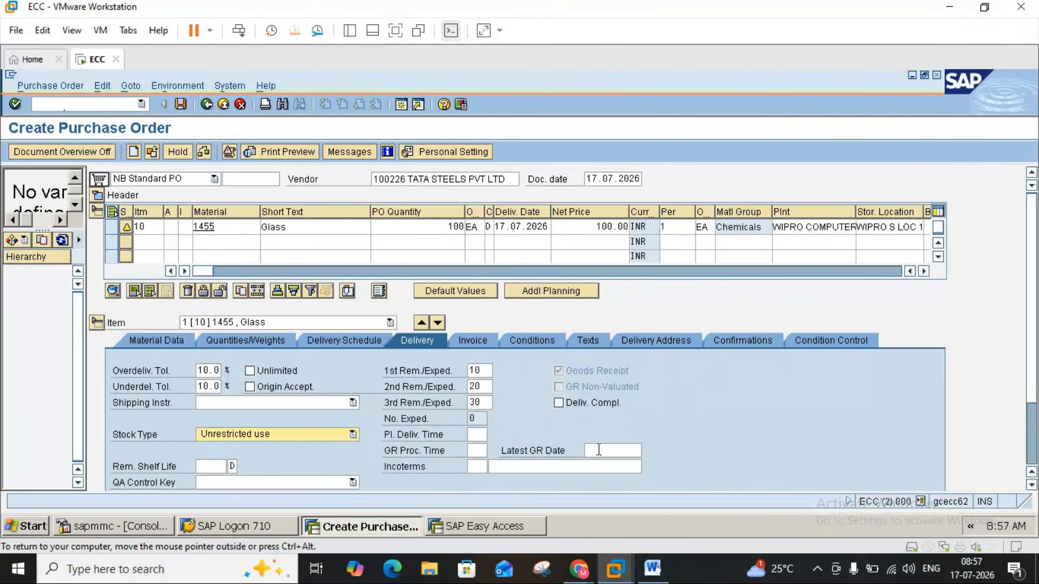
click(602, 452)
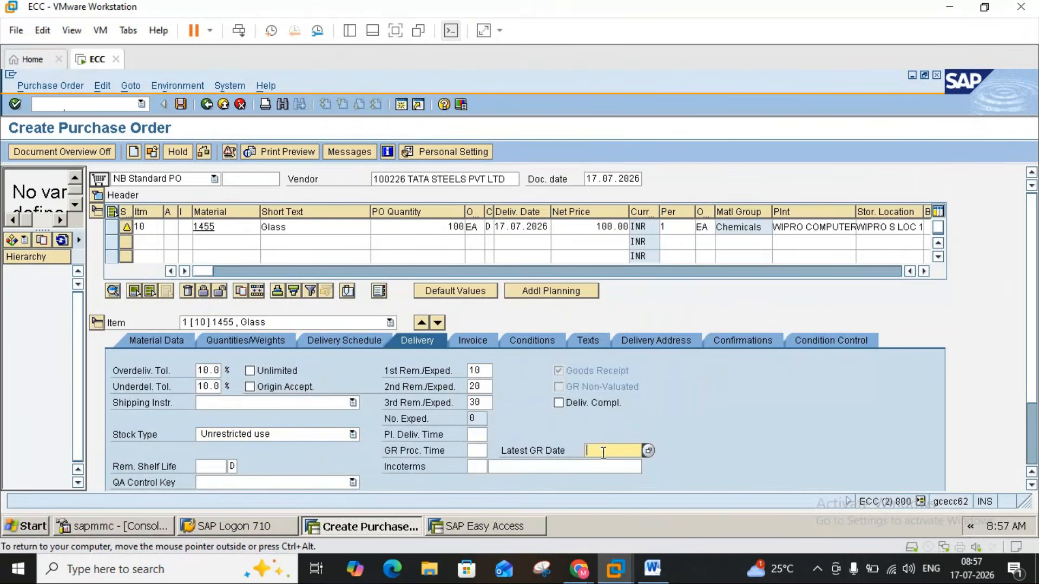
click(655, 571)
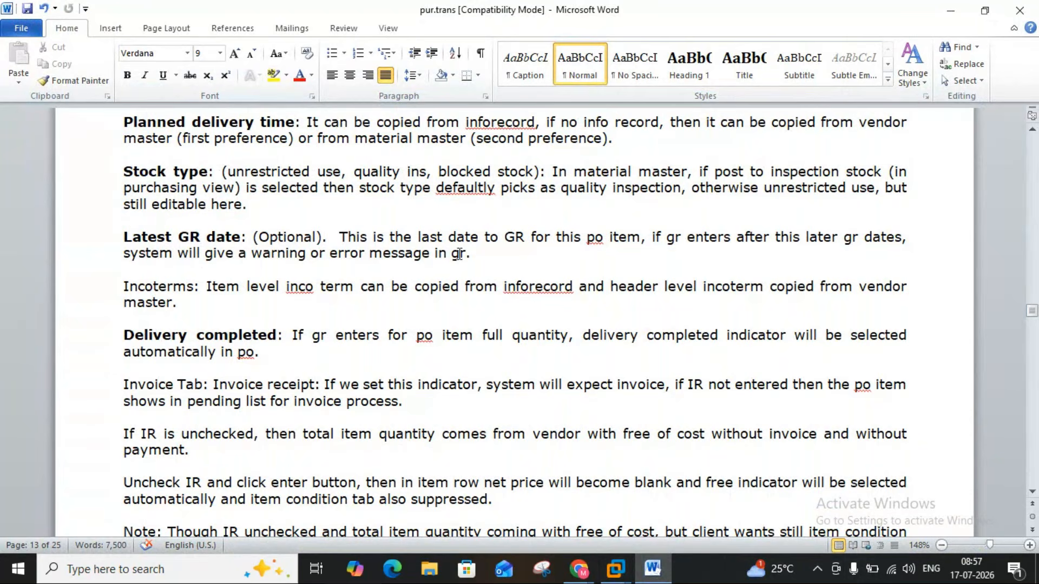
- Compare the Incoterms fields in the item's delivery data with the incoterms note in the Word document pur.trans
click(662, 571)
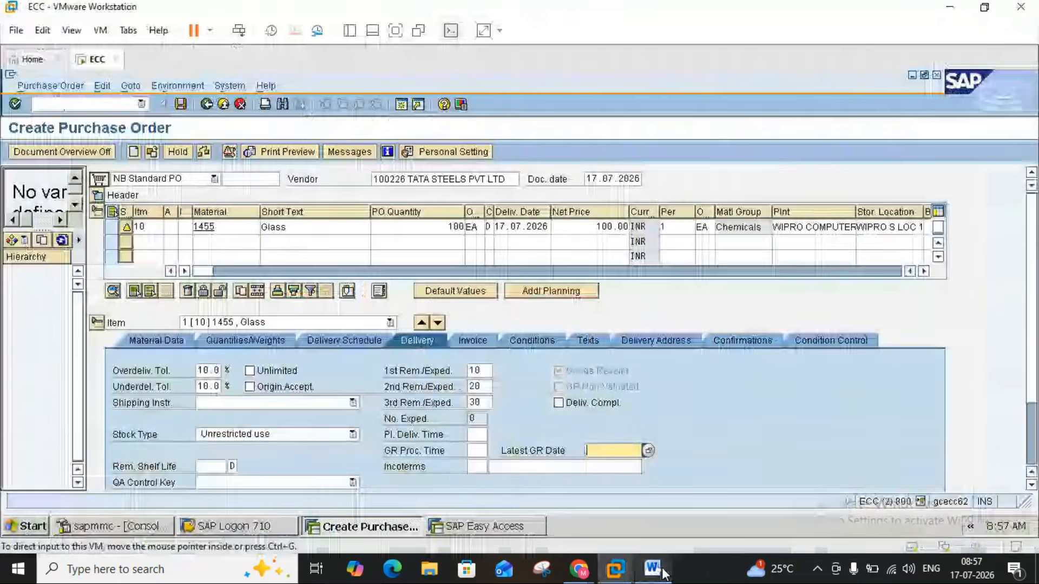
click(550, 469)
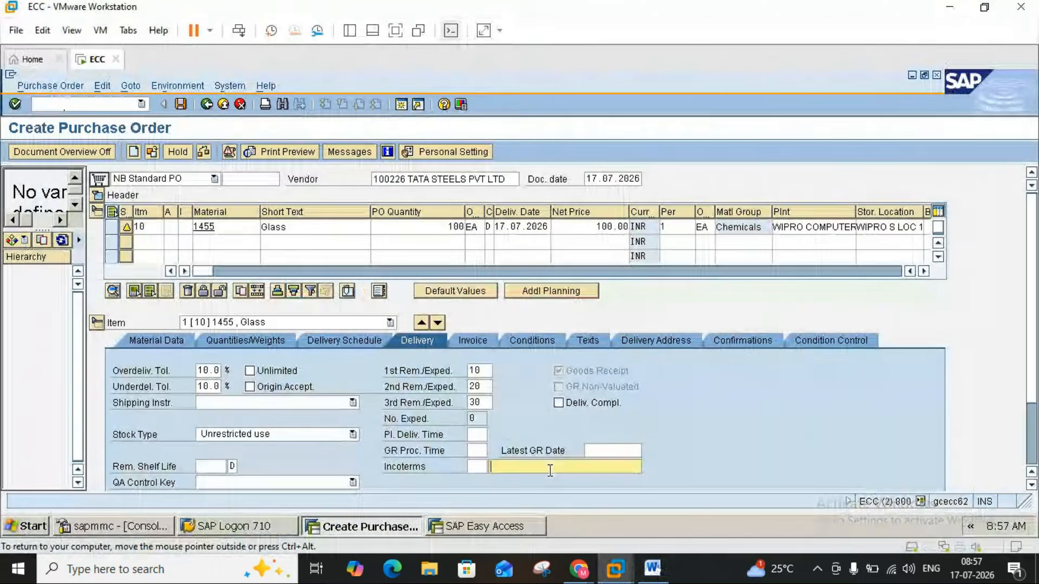
click(482, 468)
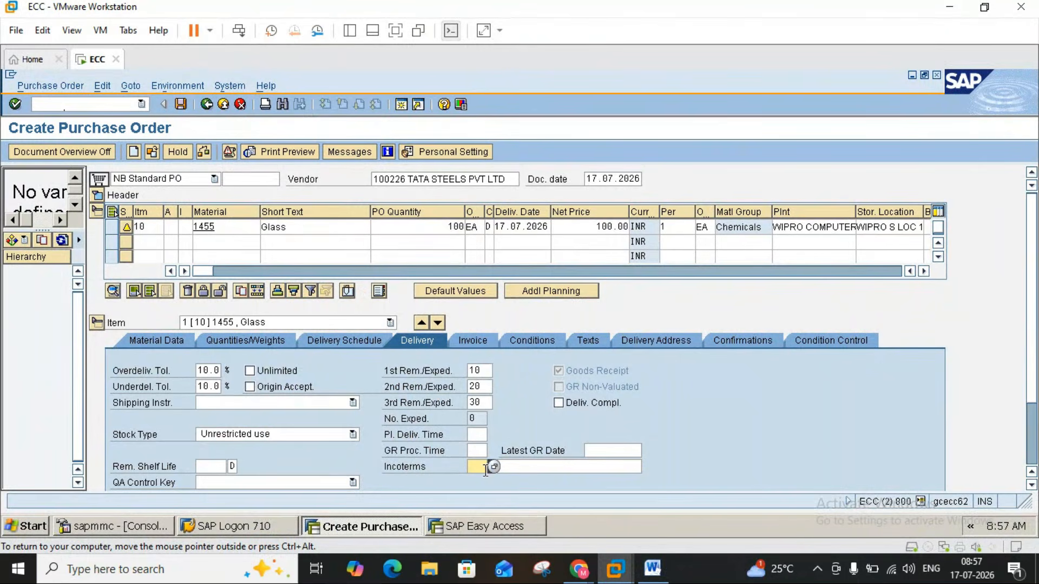
click(653, 569)
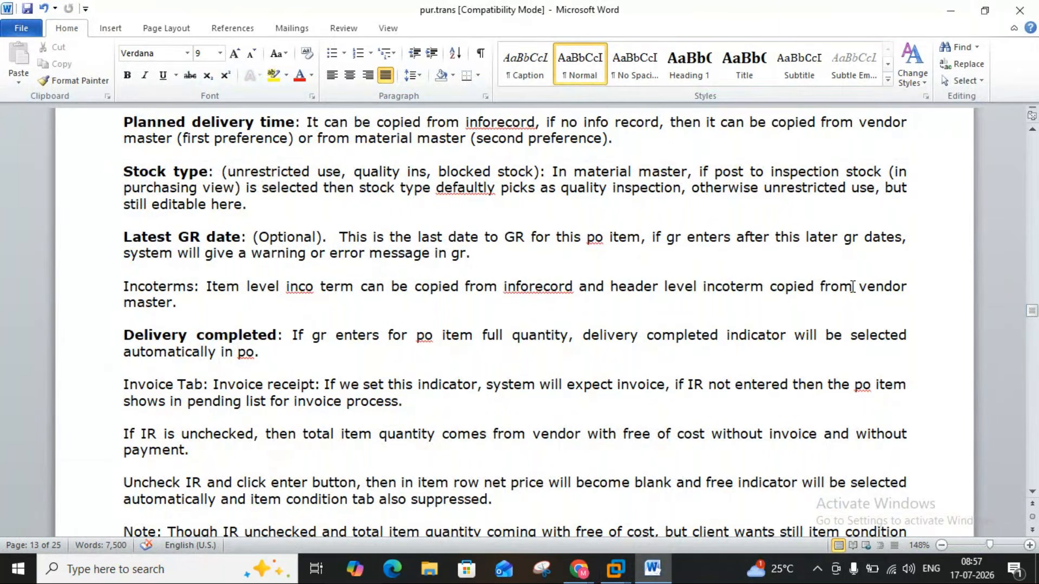
- Display the purchasing data of vendor TATA STEELS PVT LTD in SAP and view the possible entries for its incoterms
click(617, 569)
click(687, 501)
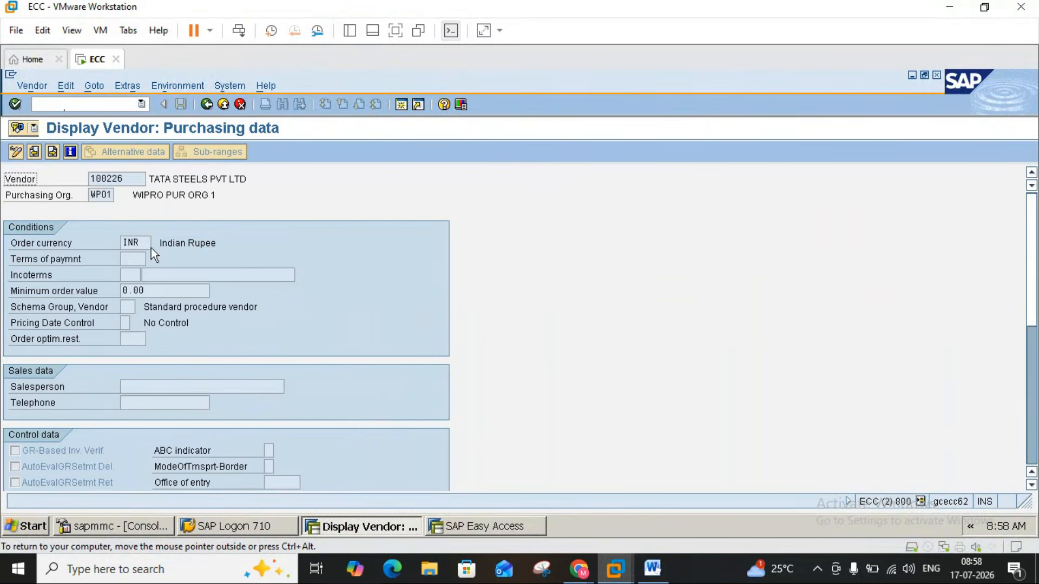
click(136, 275)
click(145, 275)
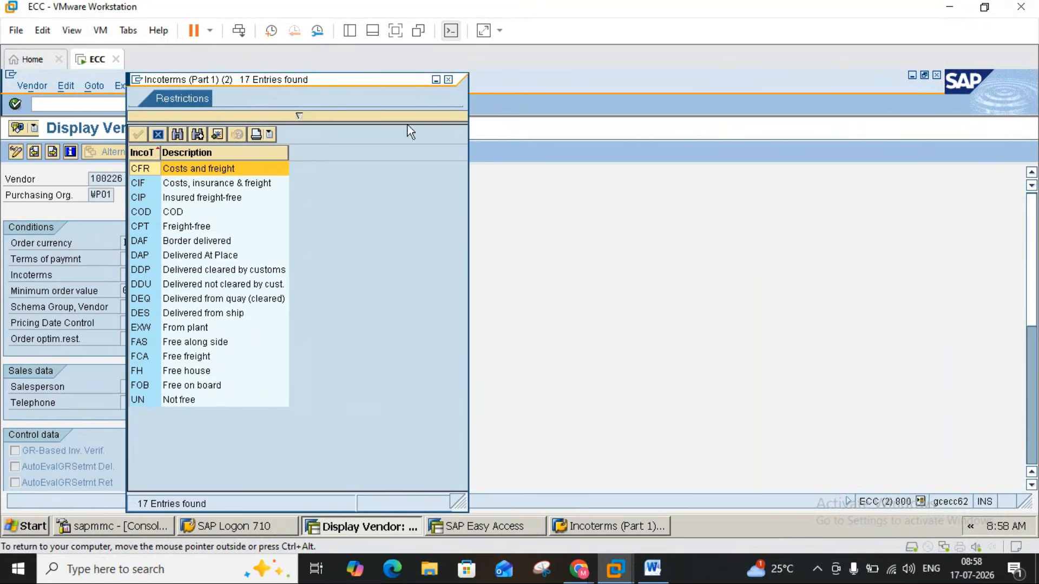
click(448, 81)
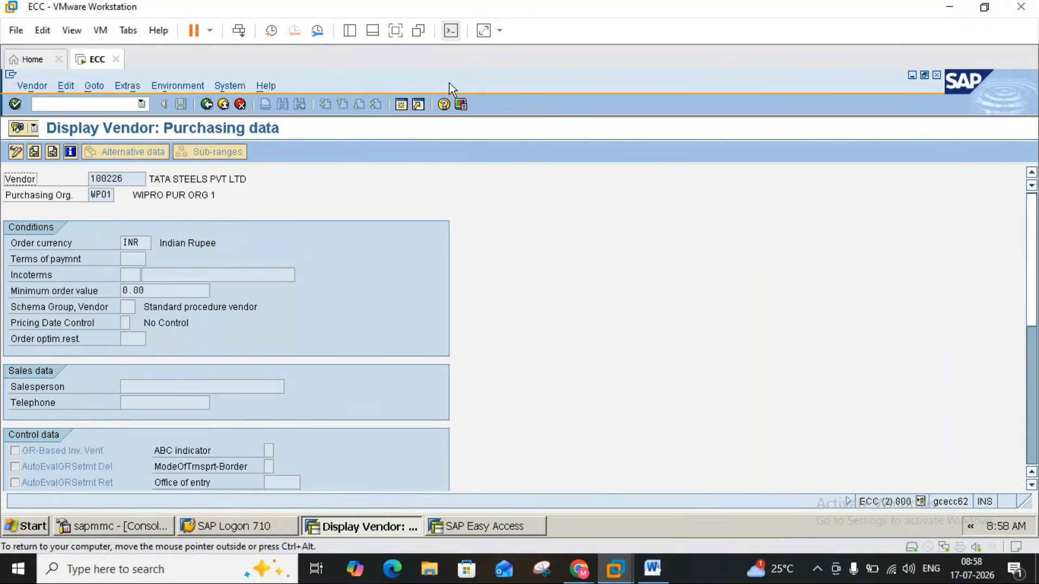
- Switch to Google Chrome with a user profile in a maximized window and search for "incoterms 2026"
click(951, 6)
click(952, 12)
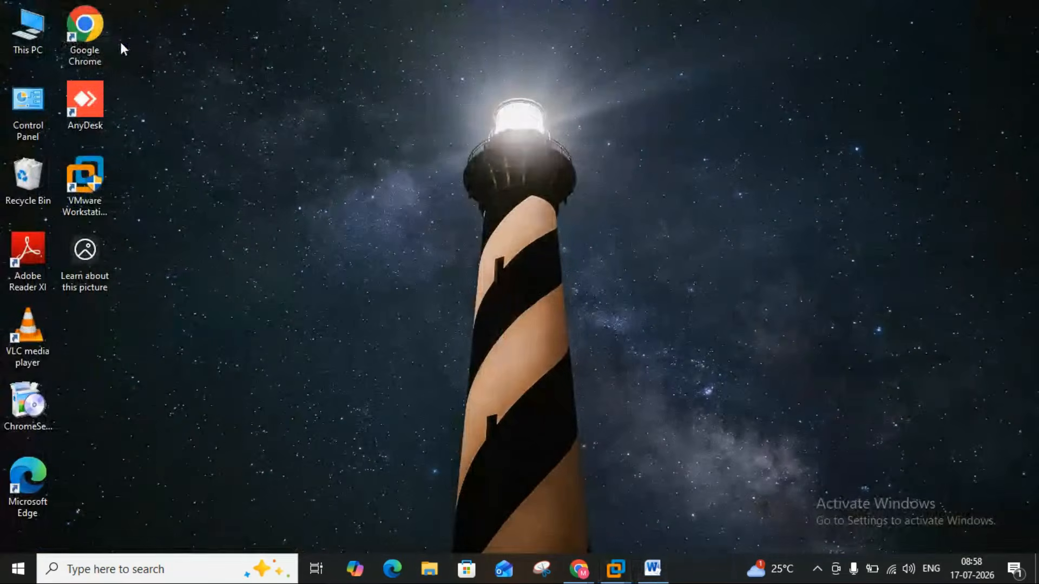
double_click(97, 31)
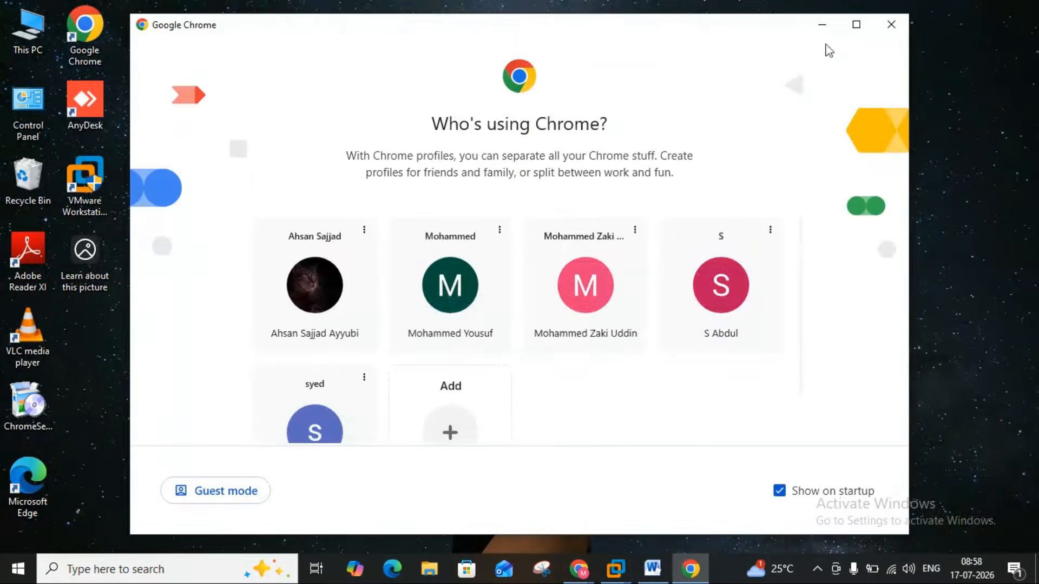
click(856, 24)
click(736, 319)
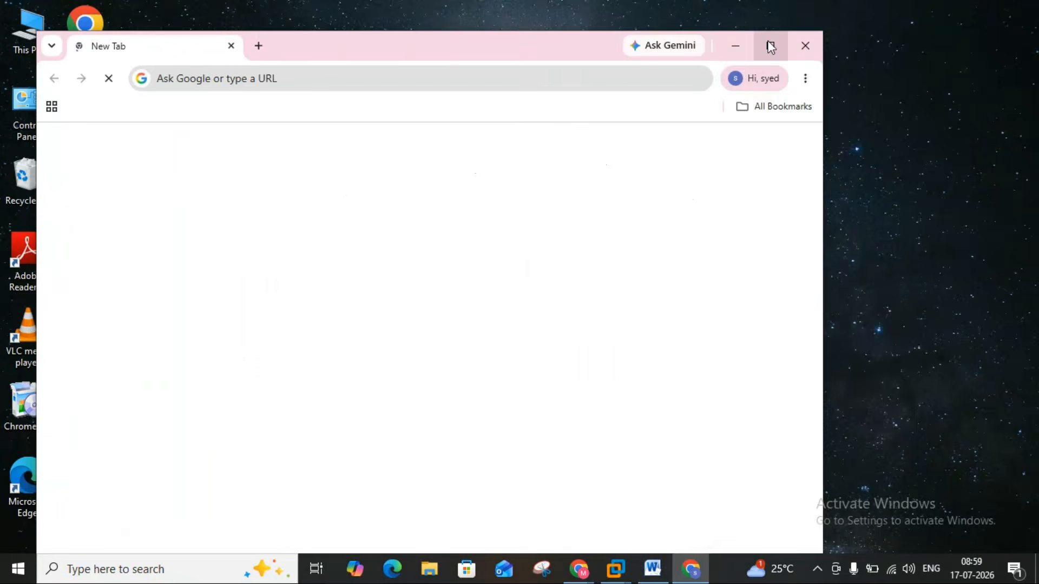
click(770, 44)
click(484, 45)
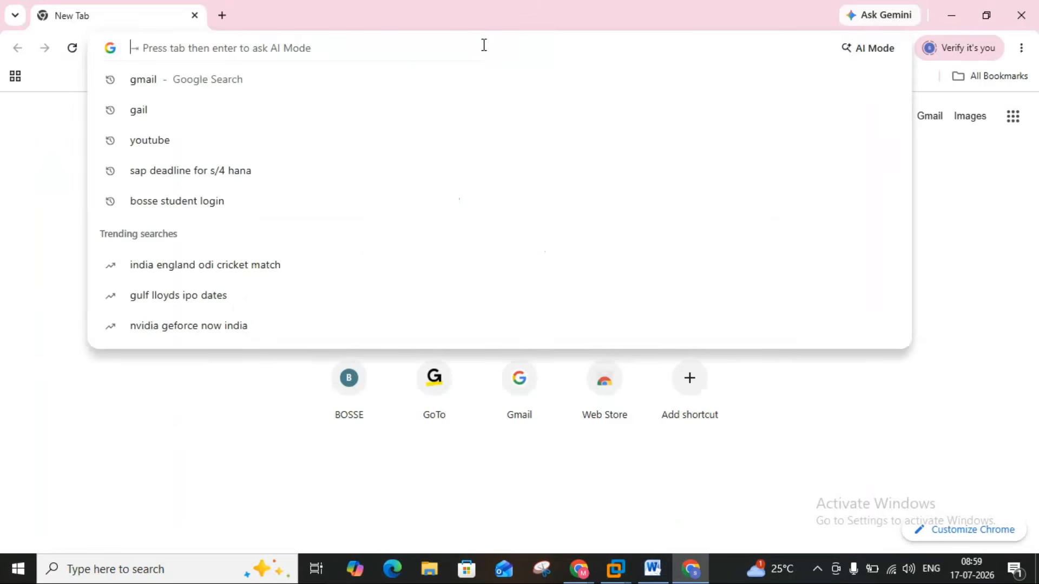
text(in)
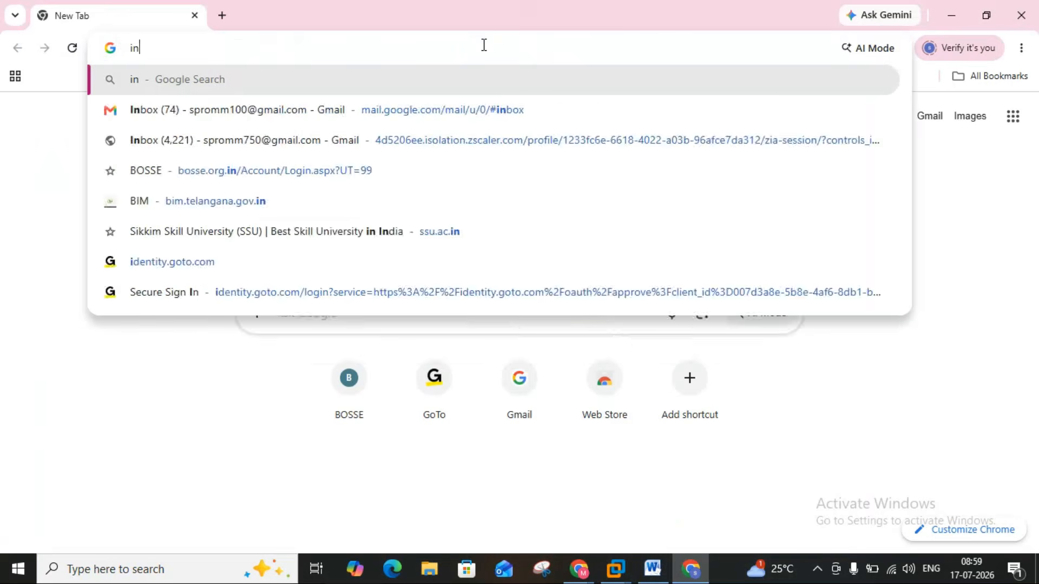
text(coterms )
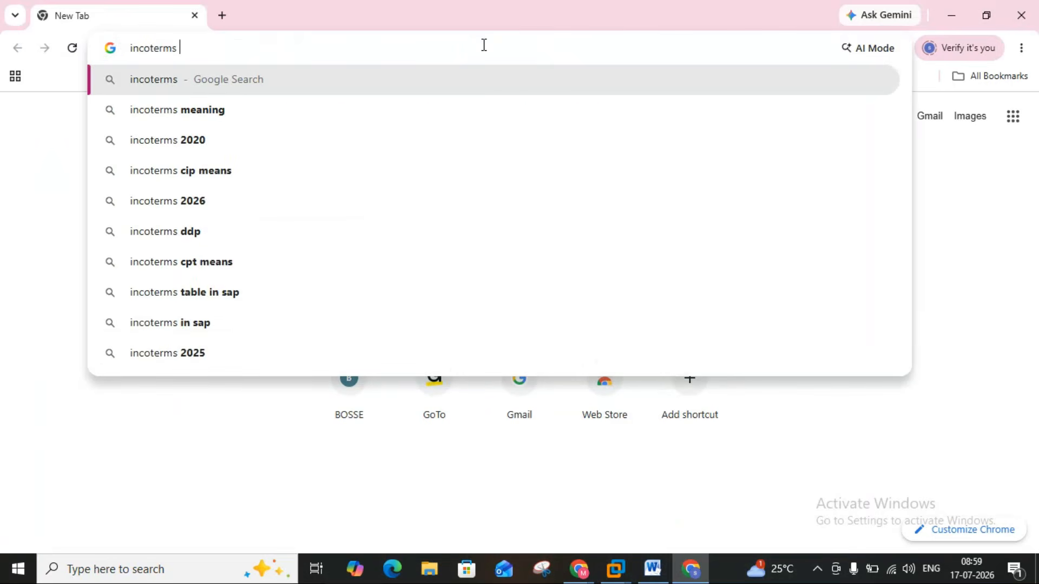
text(2026)
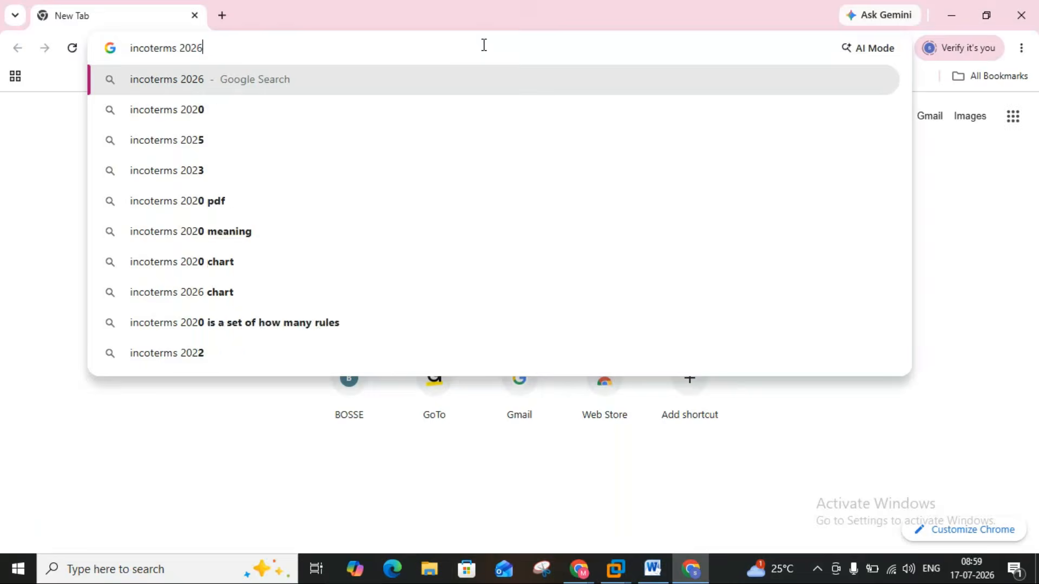
key(Return)
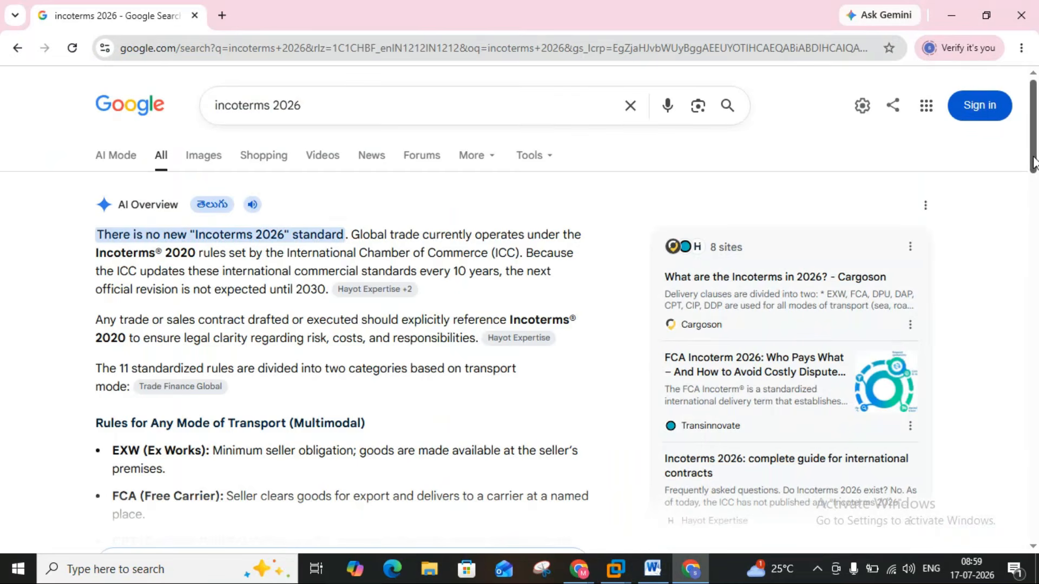
- Expand the AI Overview in the search results and read the rules for any mode of transport
scroll(502, 390, down, 3)
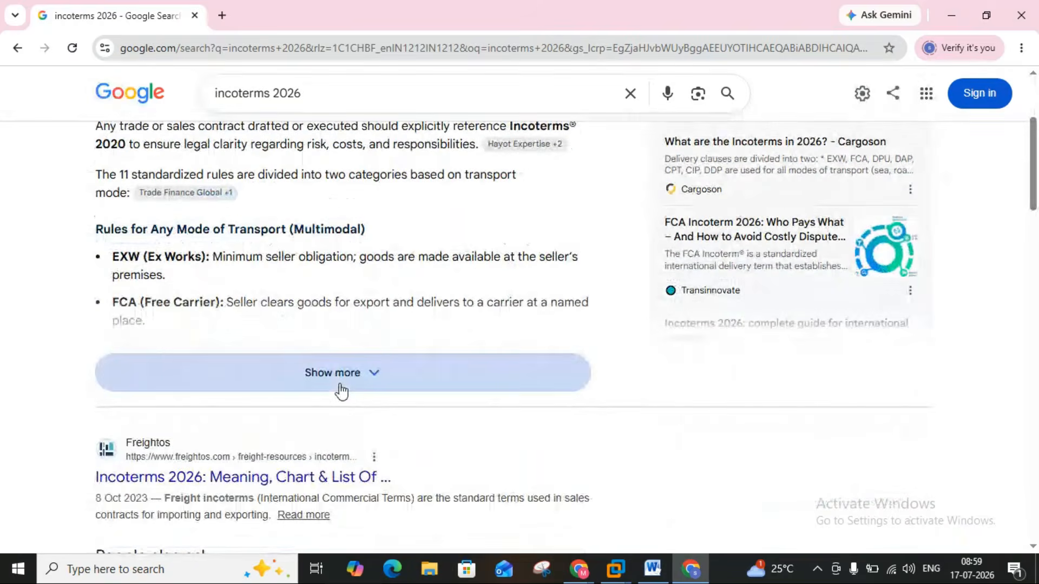
click(341, 390)
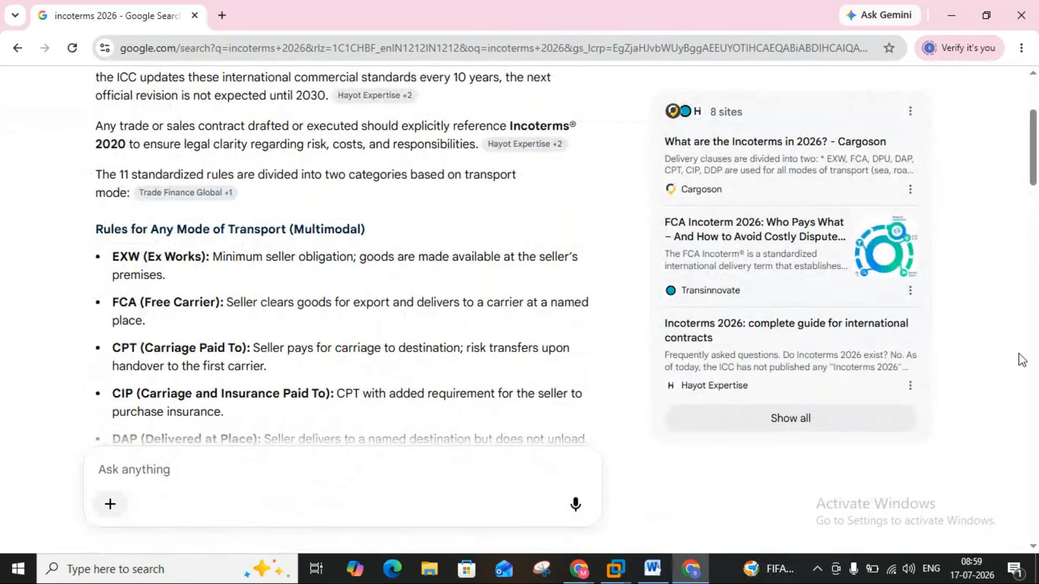
scroll(1032, 547, down, 3)
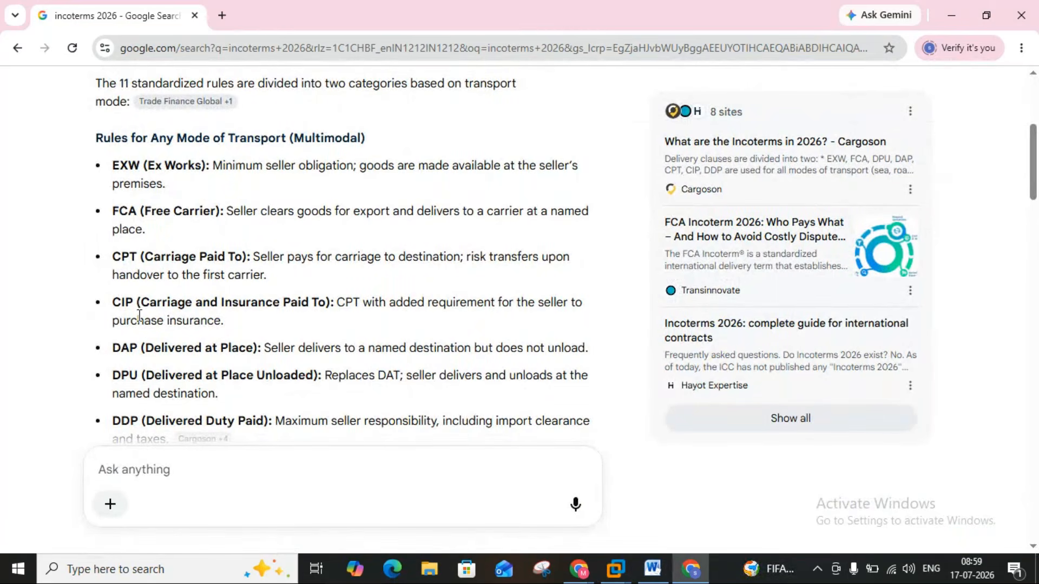
- Switch back to SAP and review the vendor's possible incoterms entries against the rules found online
click(615, 568)
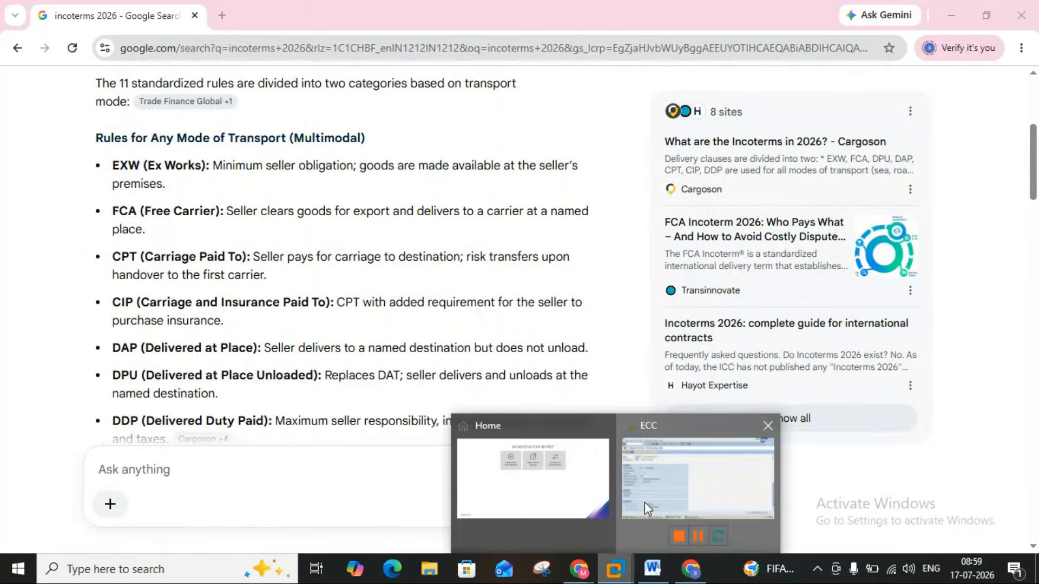
click(644, 502)
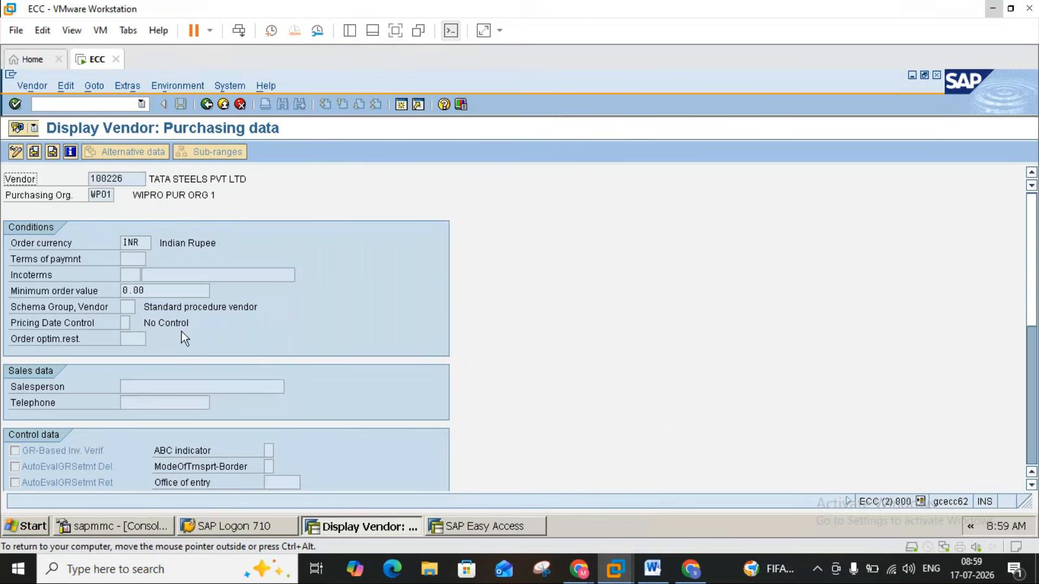
click(140, 274)
click(144, 275)
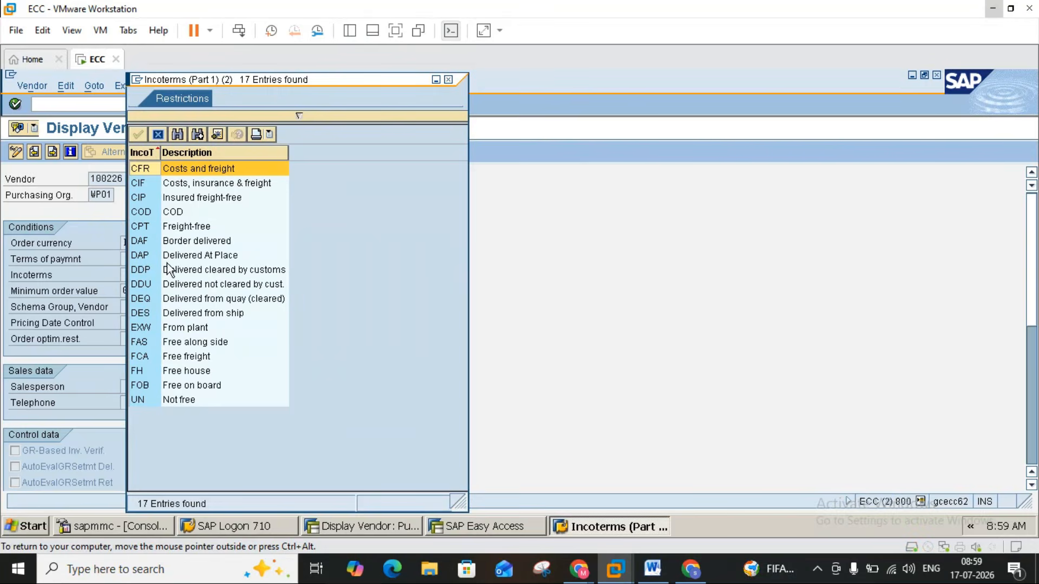
mouse_move(690, 573)
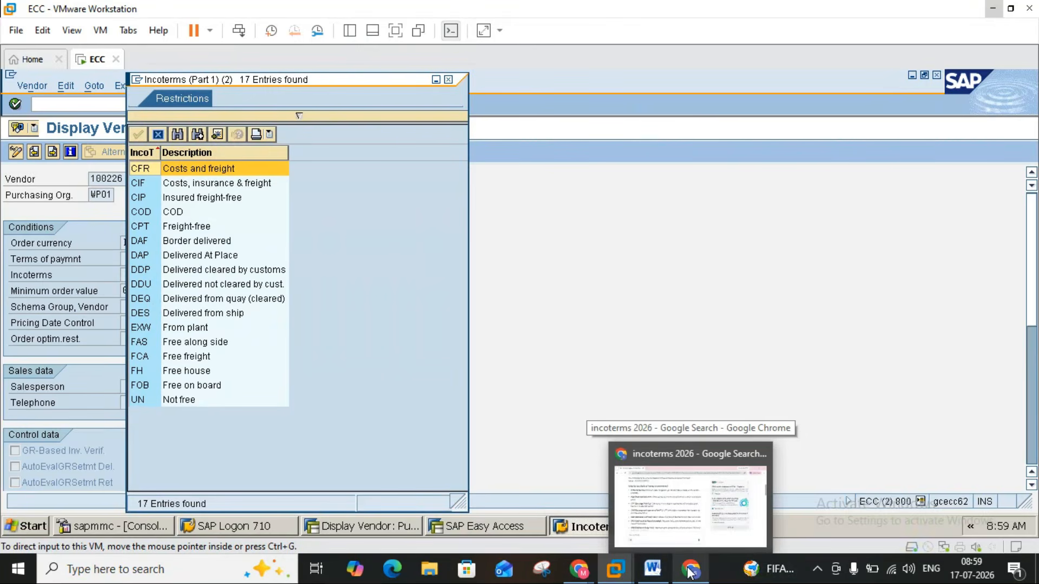
click(451, 80)
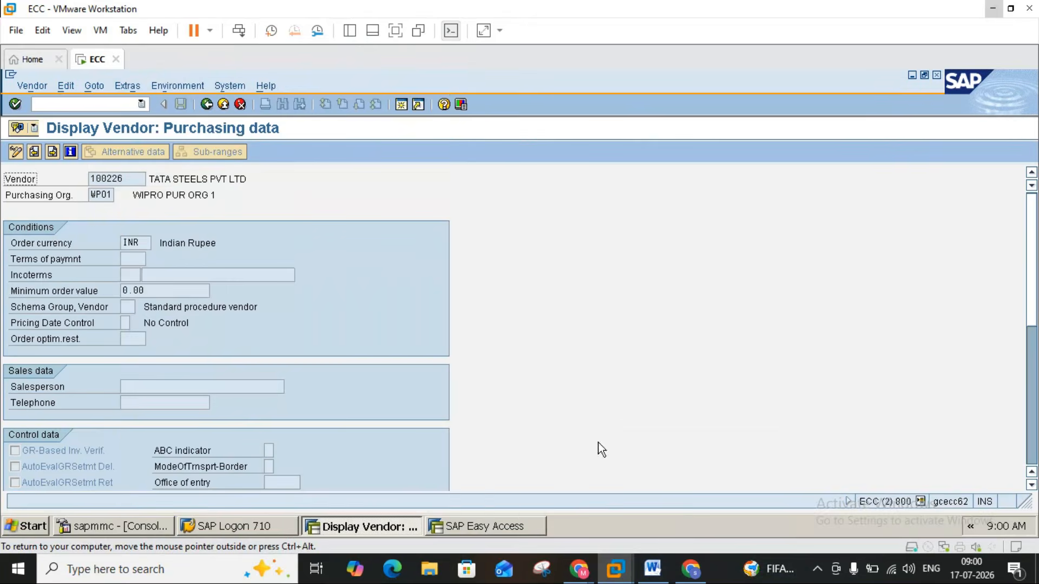
- Close the incoterms search in Chrome and return from the vendor display to the purchase order in SAP
click(689, 573)
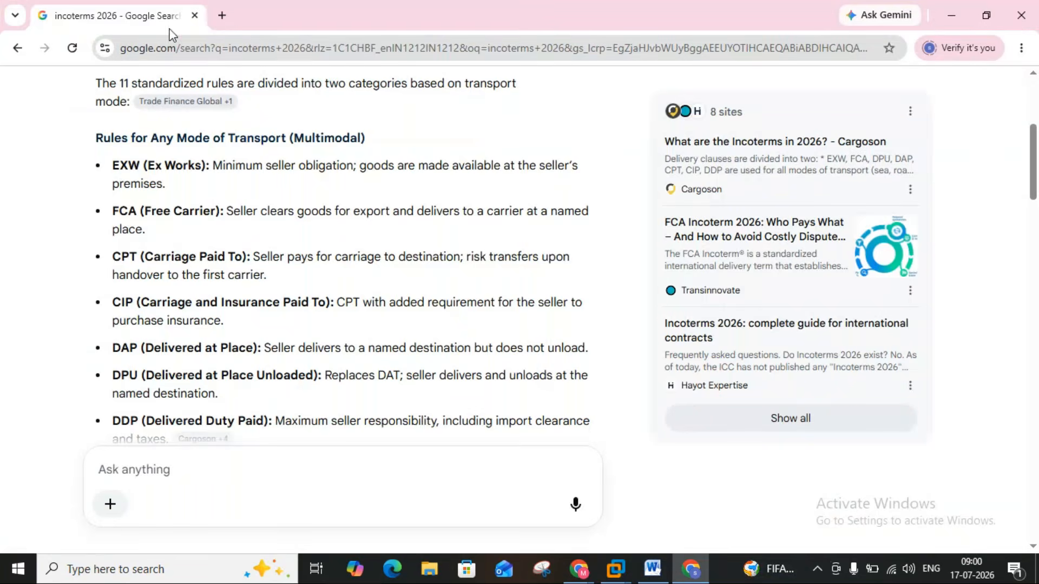
click(196, 16)
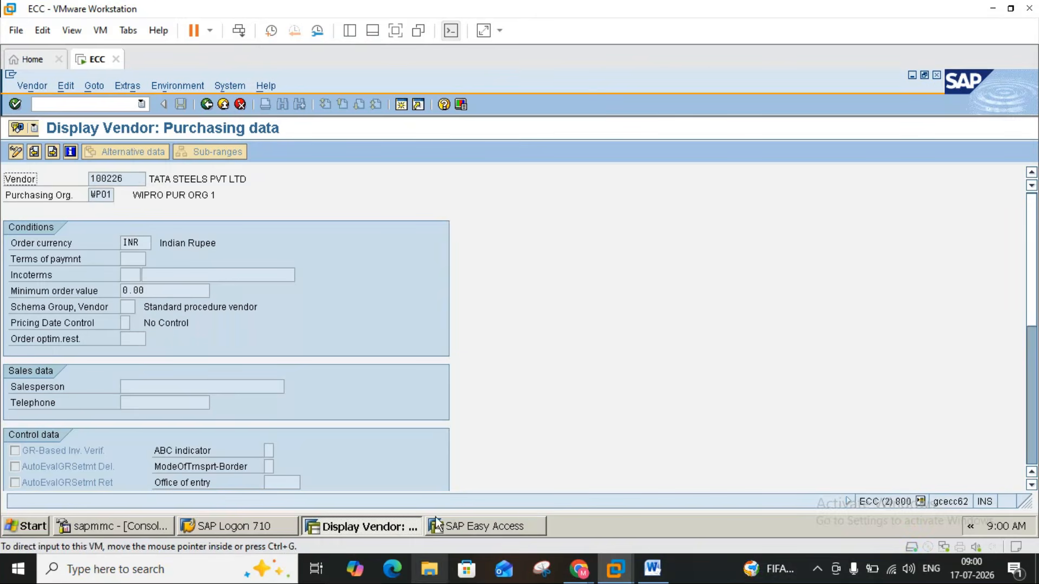
click(467, 525)
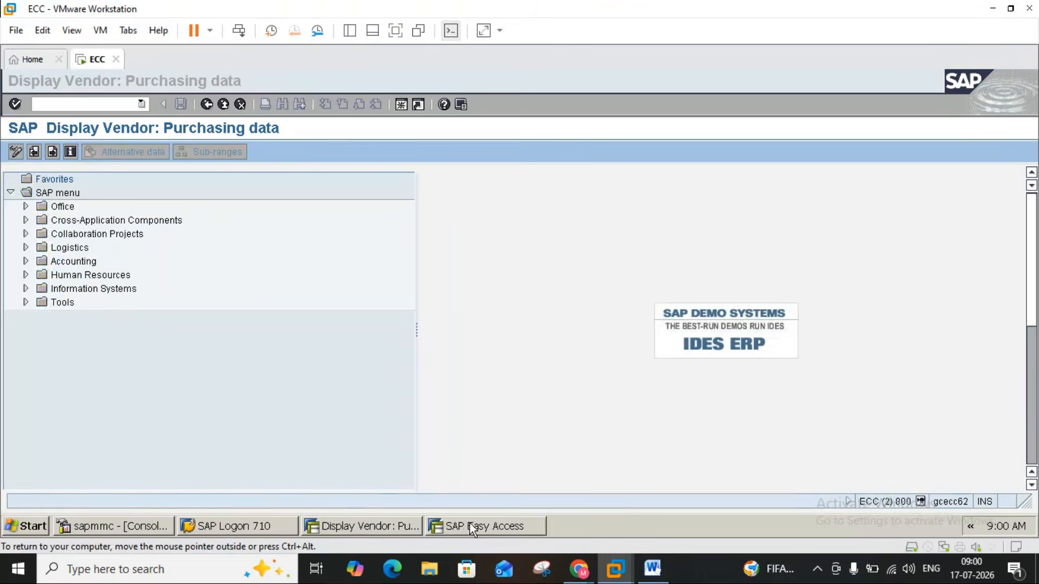
click(210, 107)
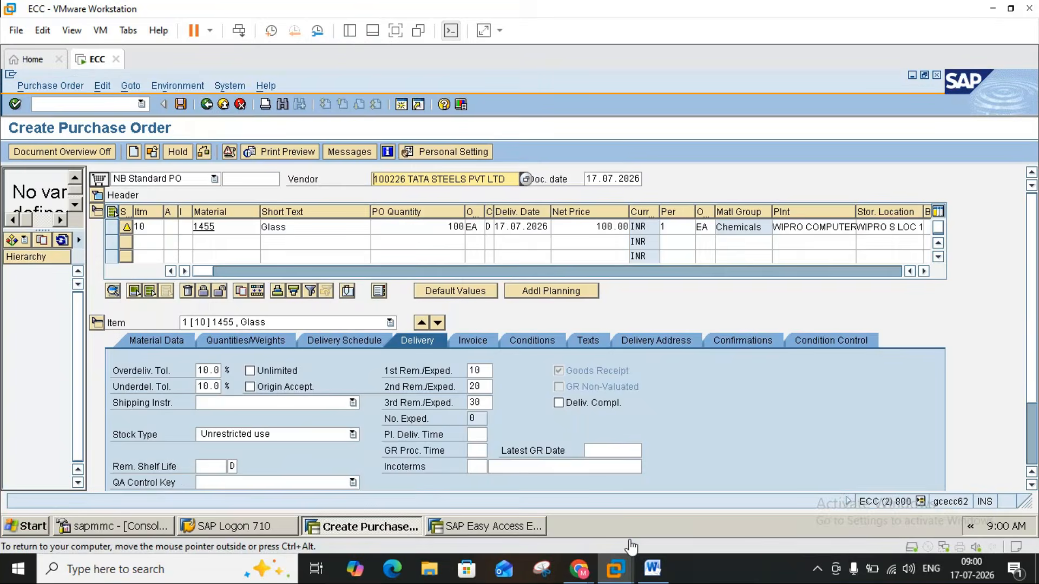
- Check the delivery completed note in the Word document and set the delivery completed indicator for the purchase order item
click(654, 567)
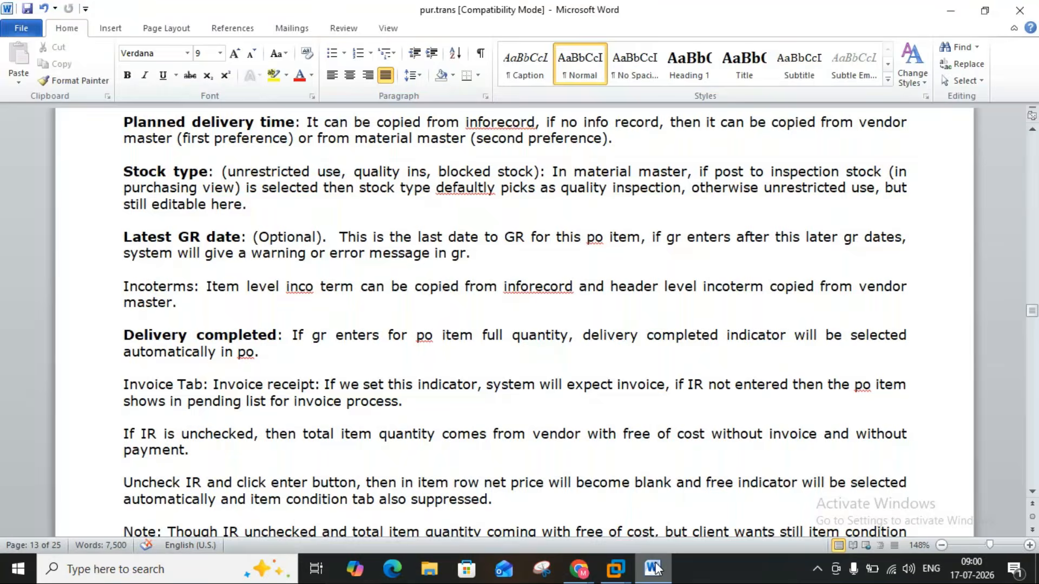
click(653, 567)
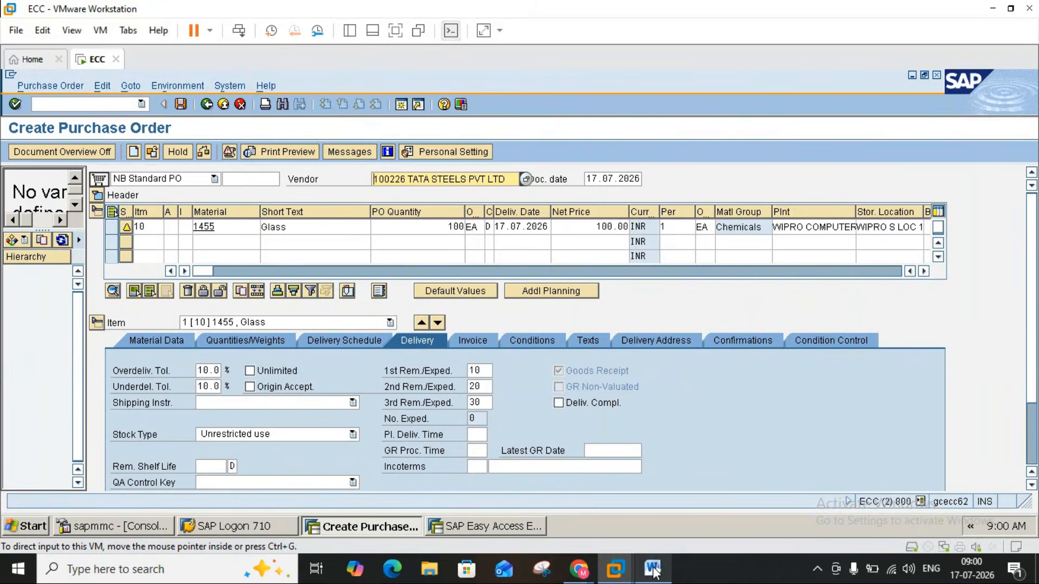
click(653, 569)
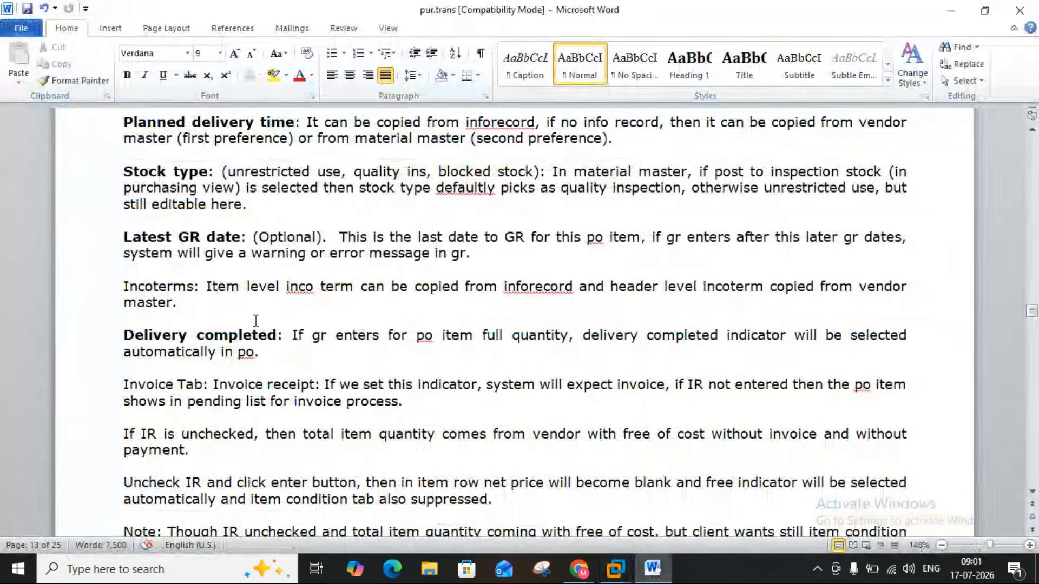
click(654, 571)
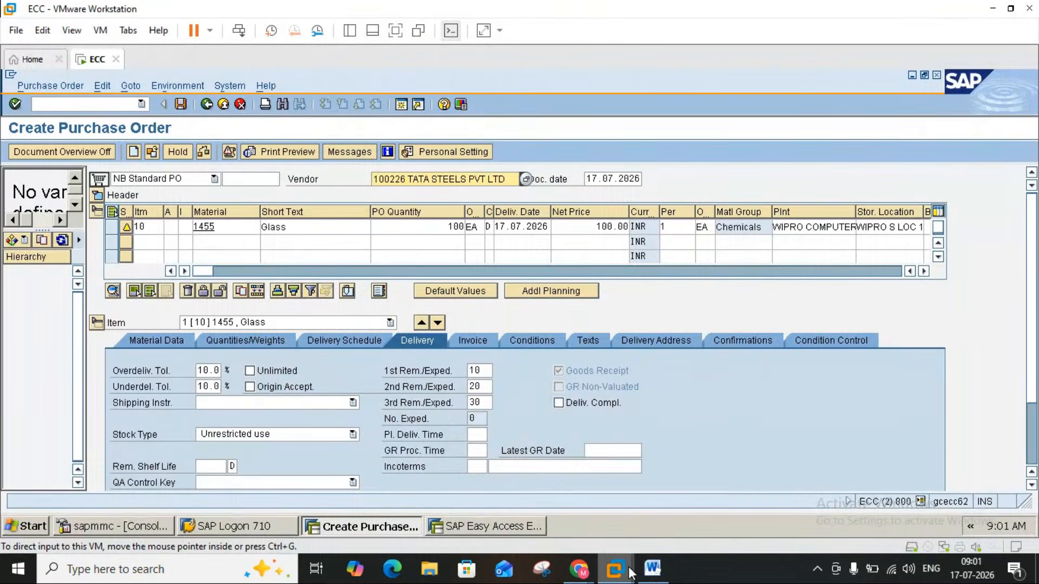
mouse_move(630, 574)
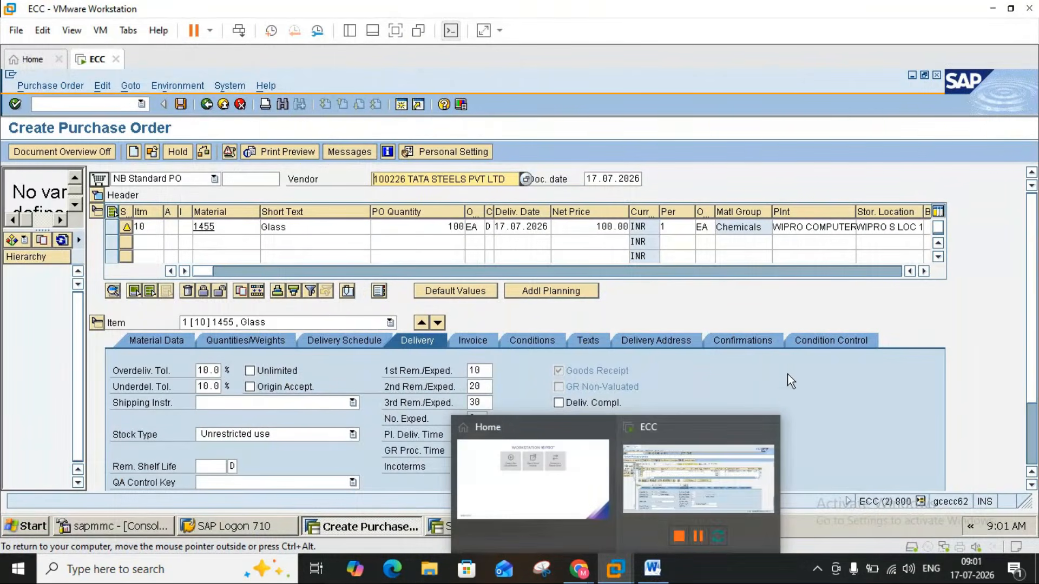
click(558, 403)
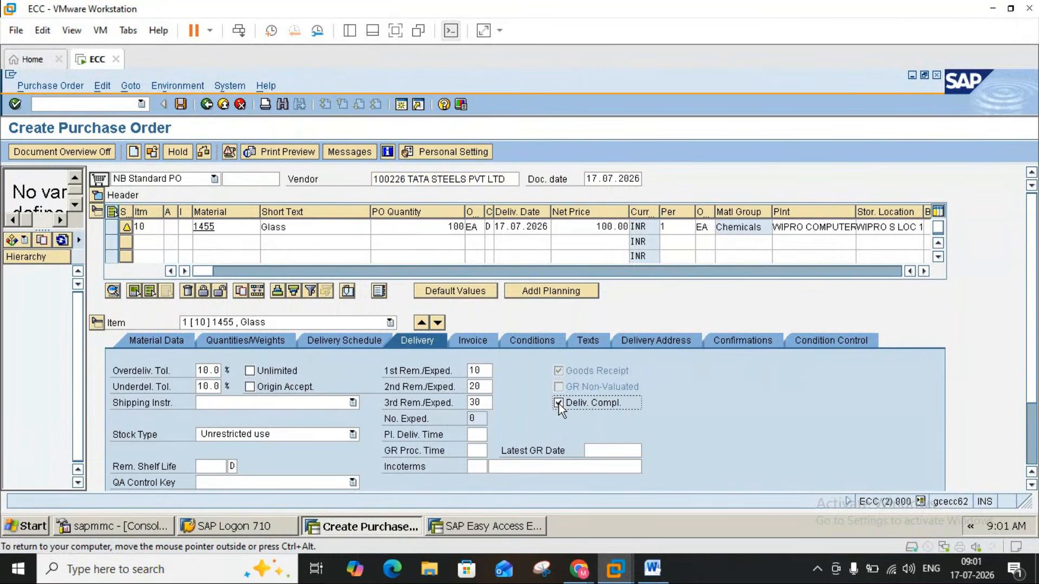
click(654, 568)
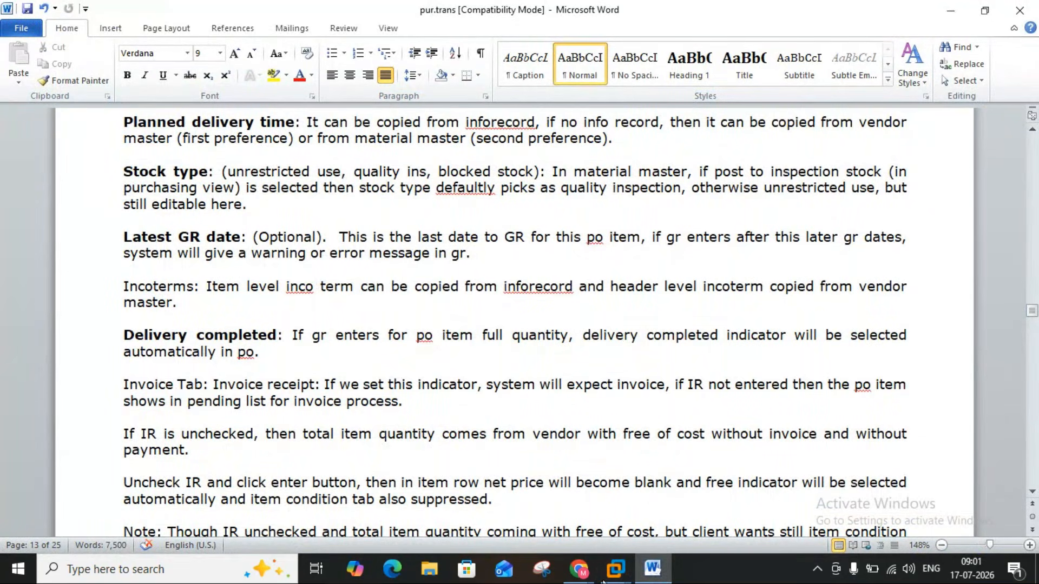
click(653, 573)
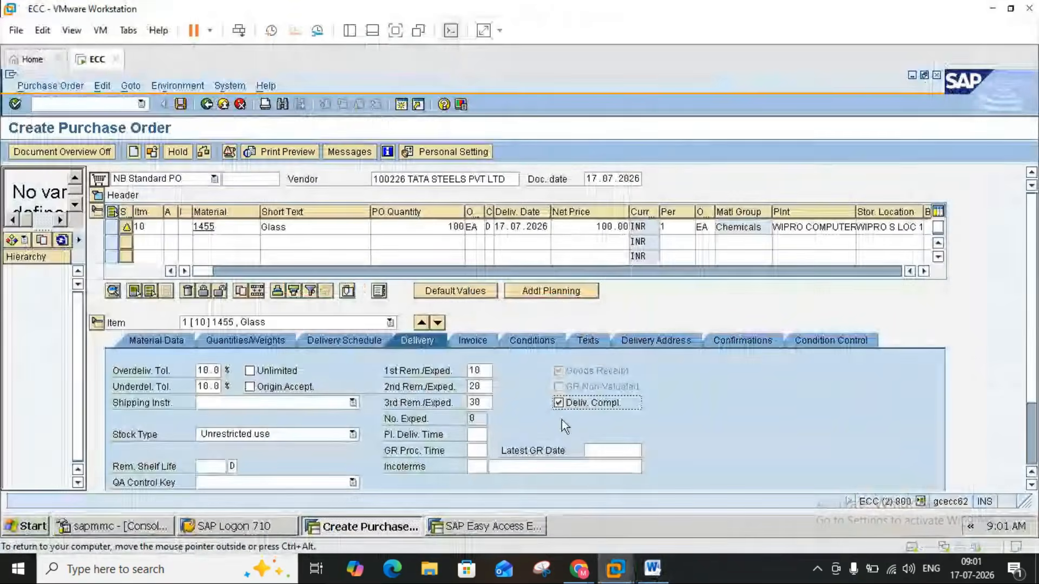
- Clear the delivery completed indicator for the Glass item and save the new purchase order
click(558, 404)
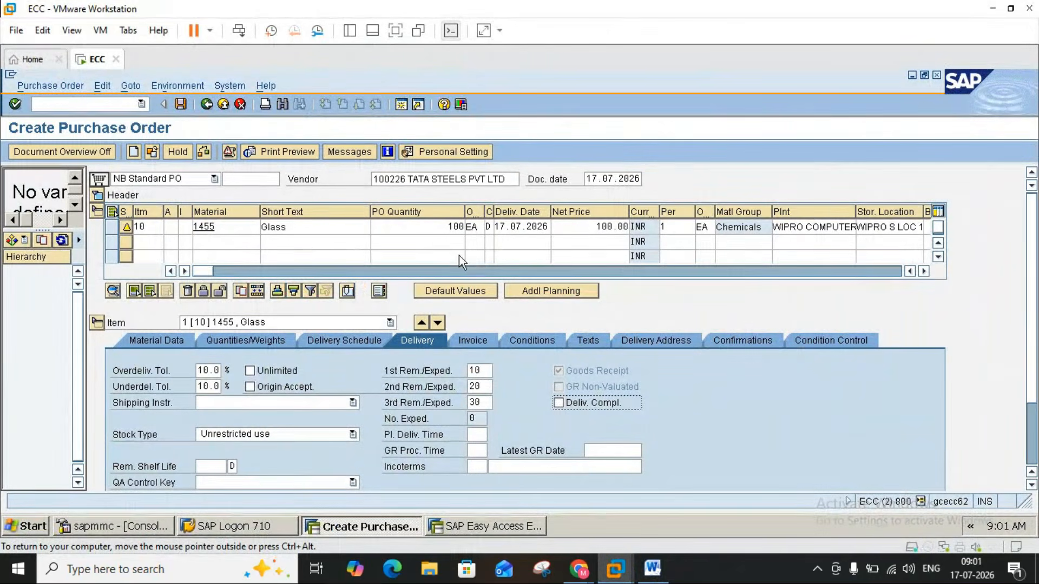
click(445, 231)
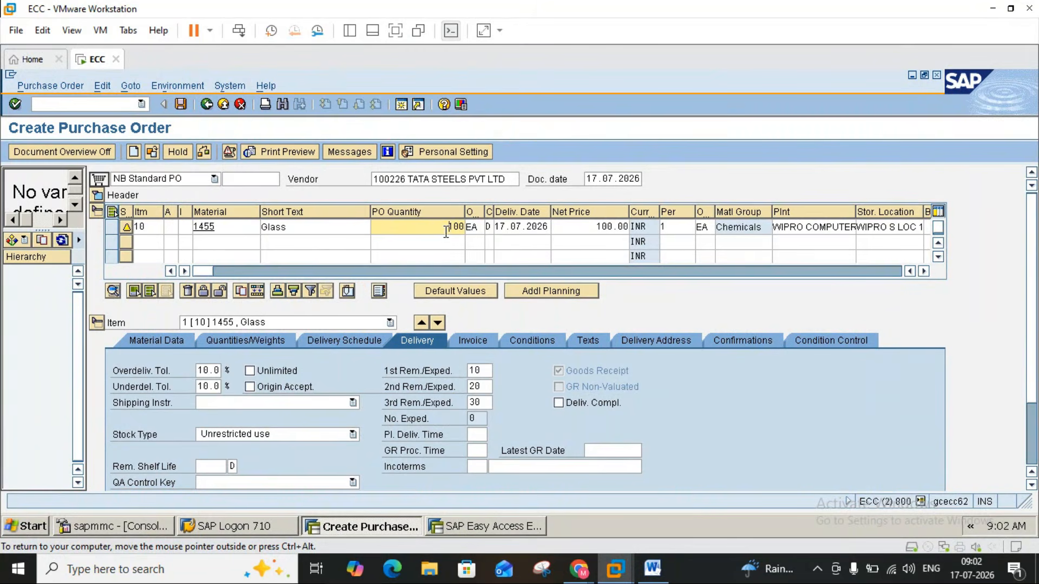
click(180, 103)
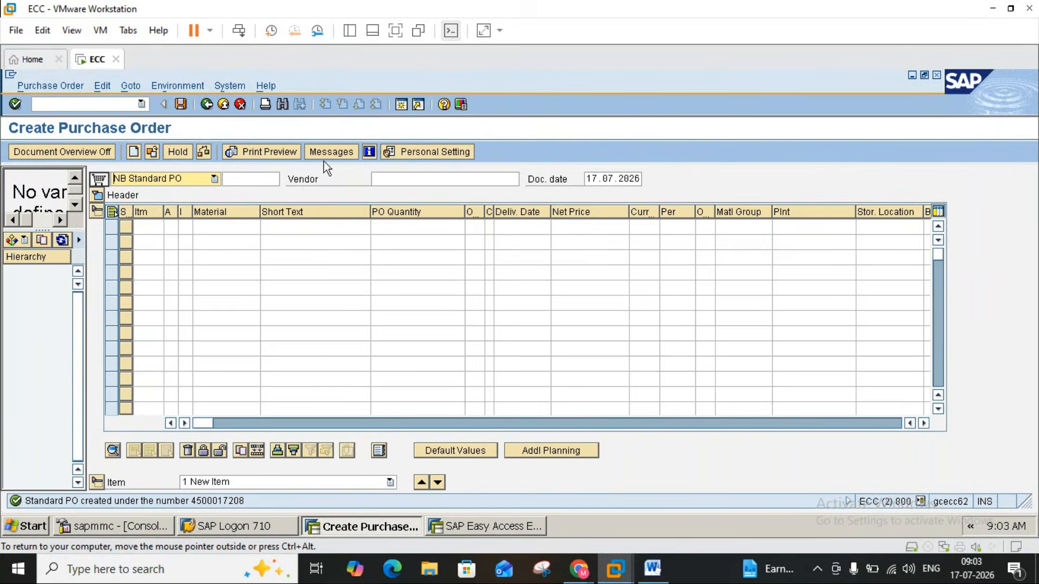
- Leave purchase order creation, start transaction MIGO and load the newly created purchase order for goods receipt
click(224, 105)
click(112, 102)
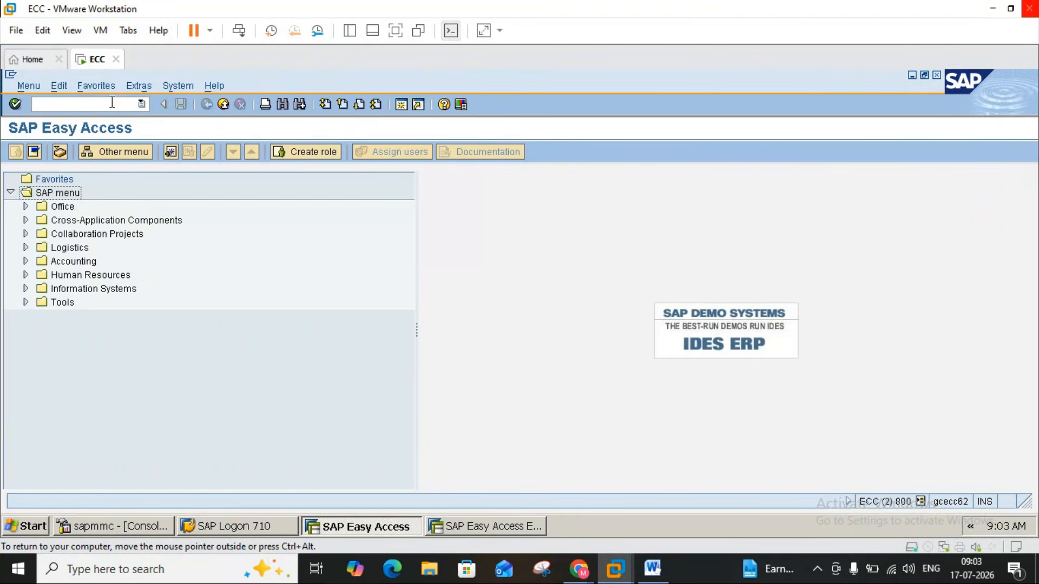
text(migo)
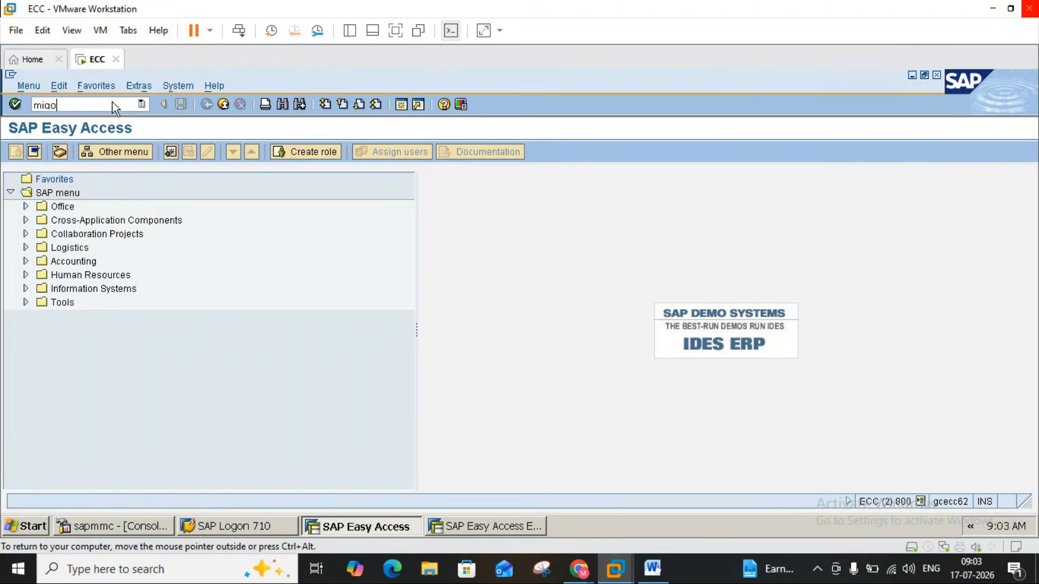
key(Return)
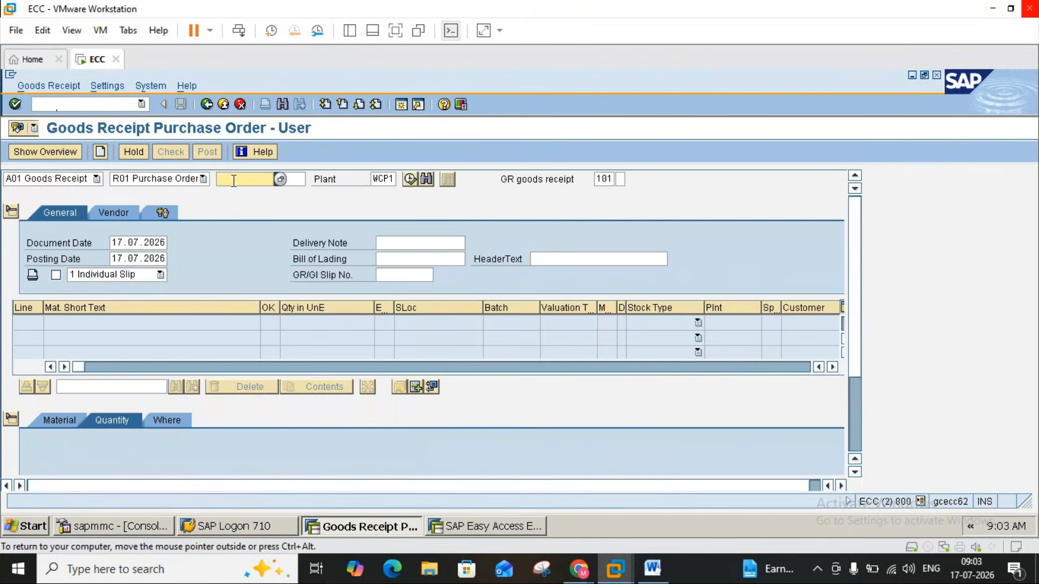
click(237, 180)
click(245, 191)
click(272, 181)
key(BackSpace)
text(8)
key(Return)
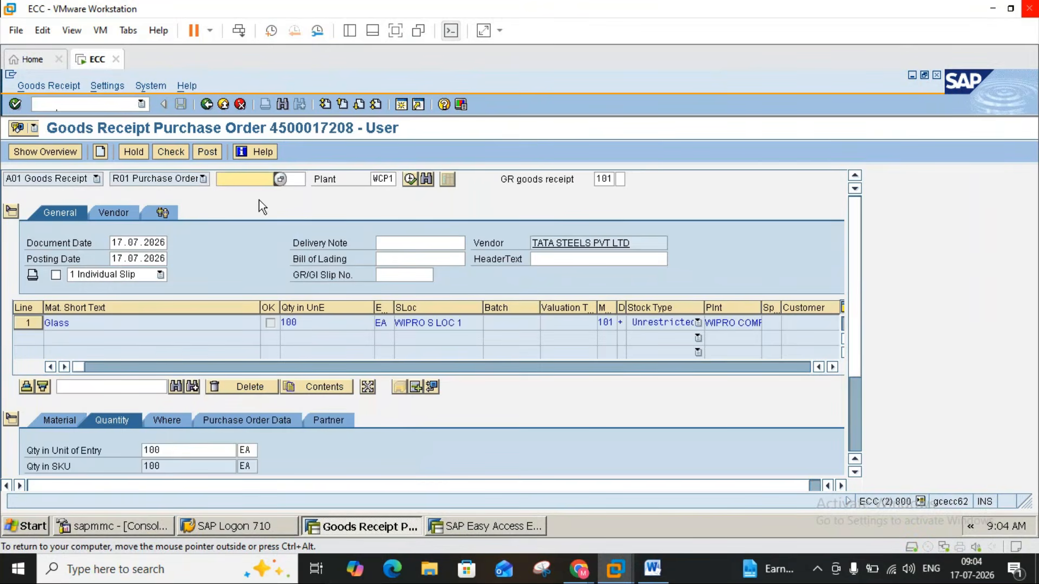
- Set the Glass line's quantity in unit of entry to 50, mark the item OK and post the goods receipt
click(172, 450)
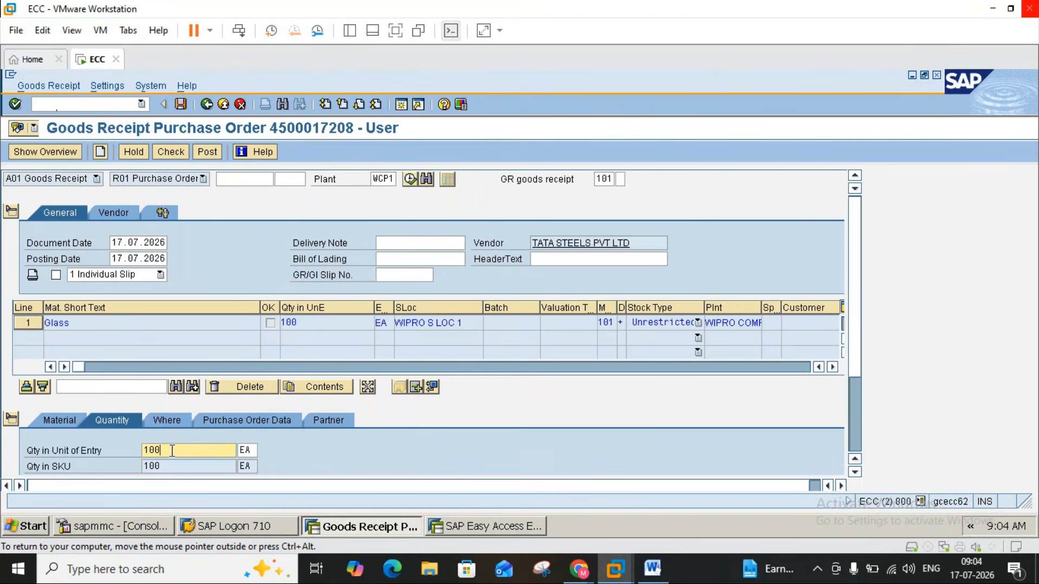
key(BackSpace)
key(BackSpace)
key(BackSpace)
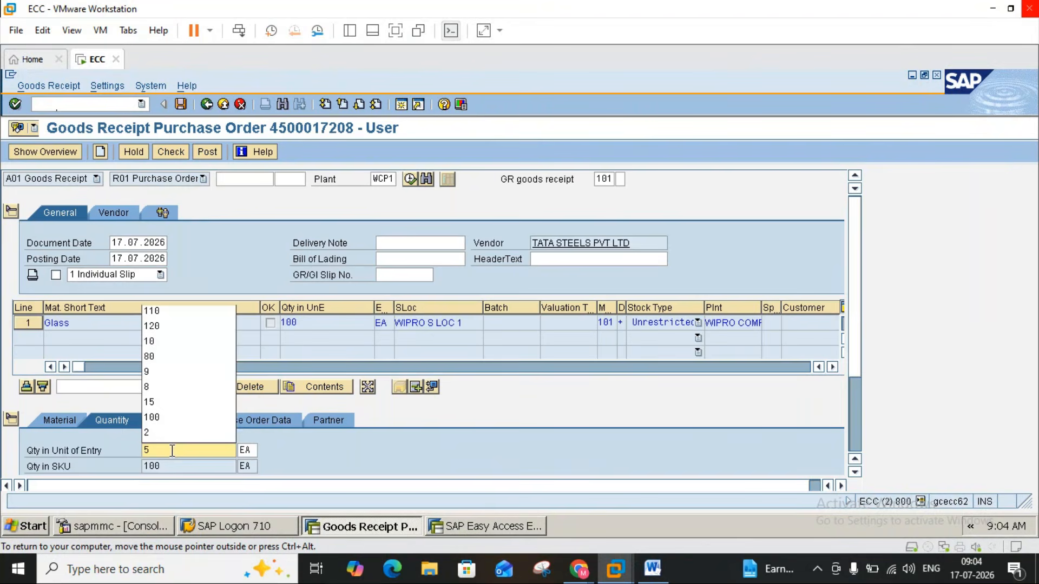
text(50)
key(Return)
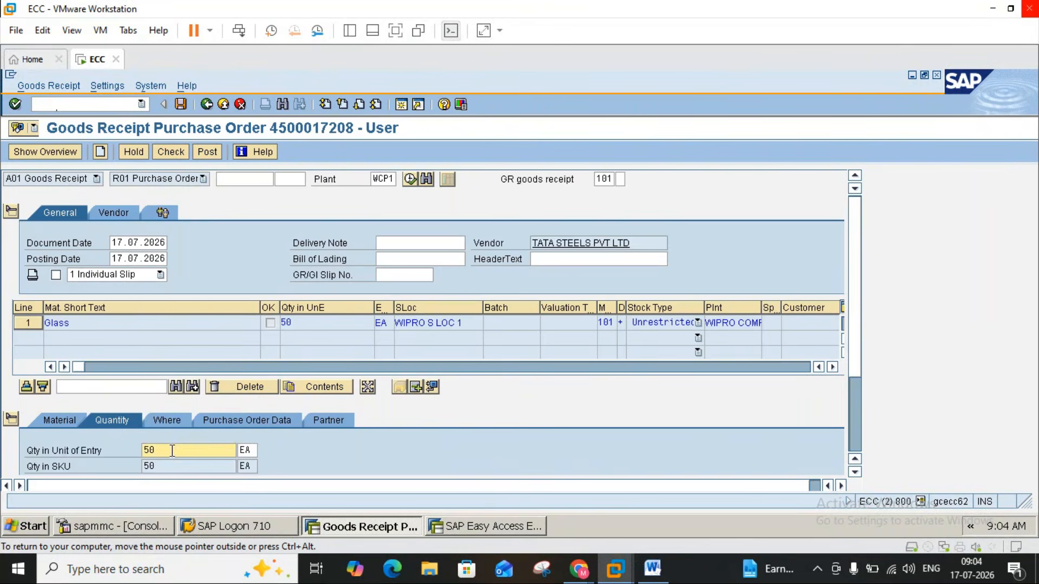
click(856, 423)
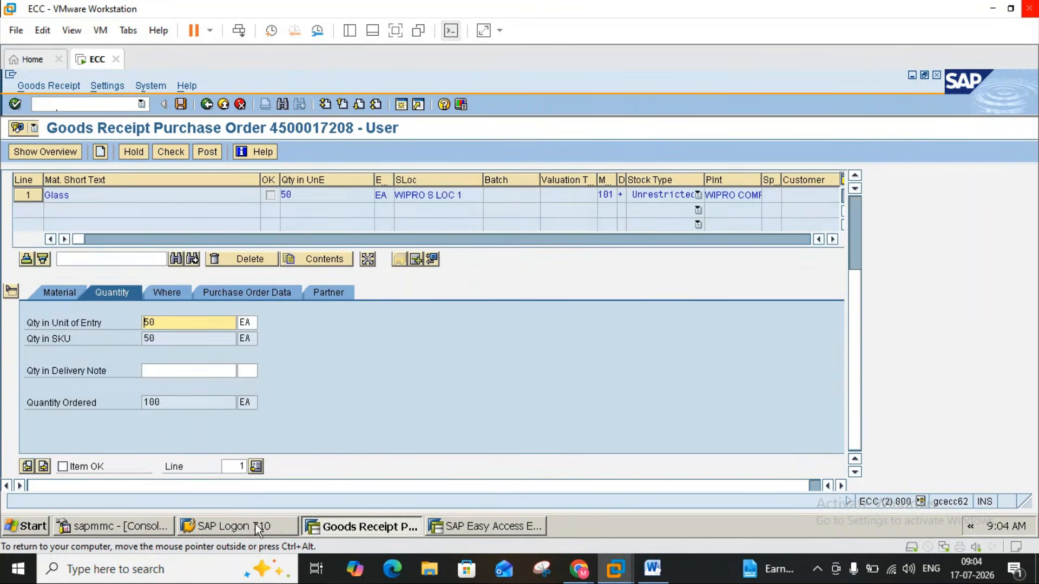
click(63, 467)
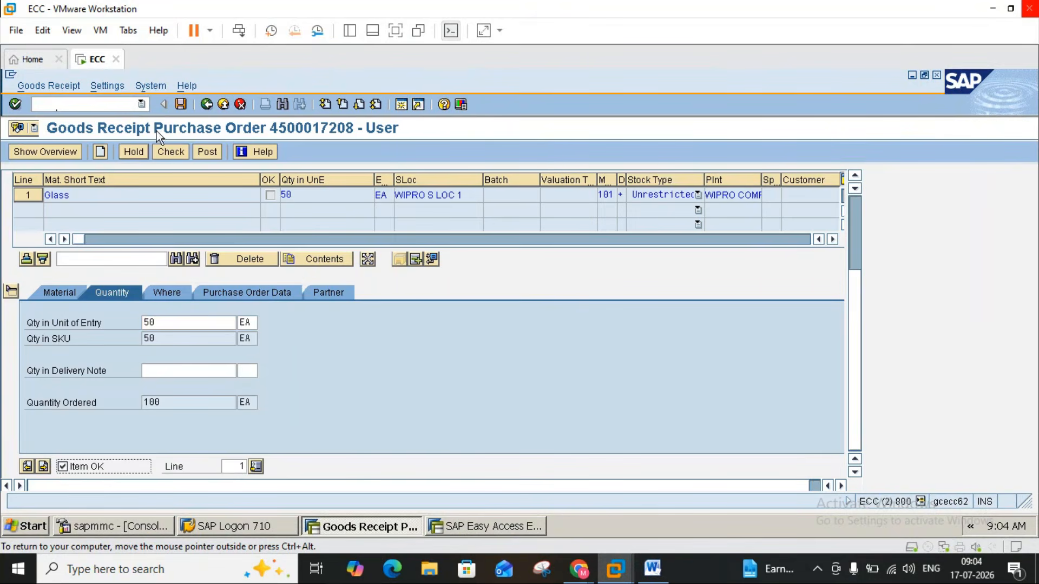
click(181, 105)
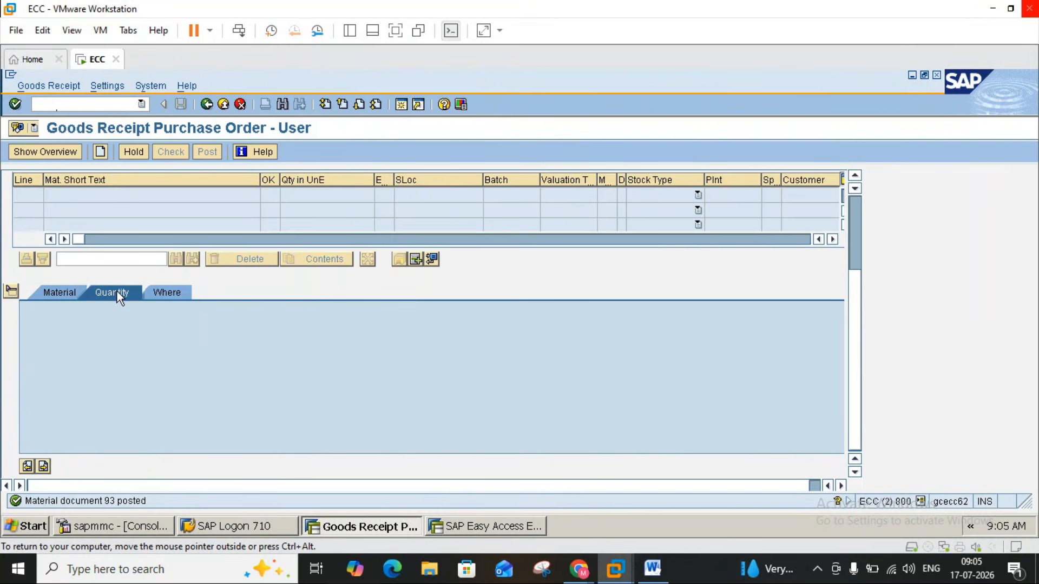
- Open the purchase order with transaction ME22N and check its delivery schedule and delivery completed indicator
click(206, 104)
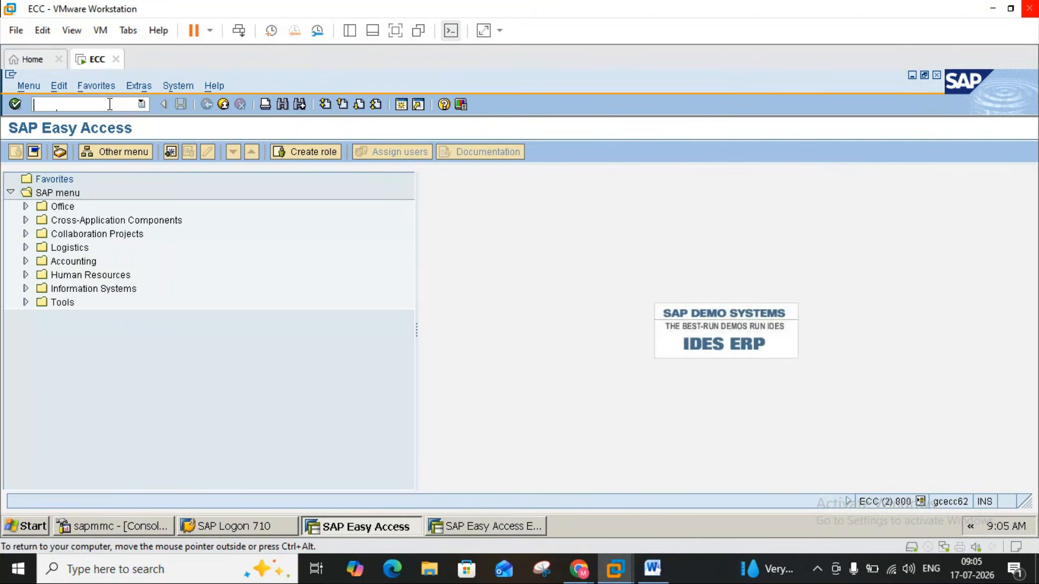
text(me22n)
key(Return)
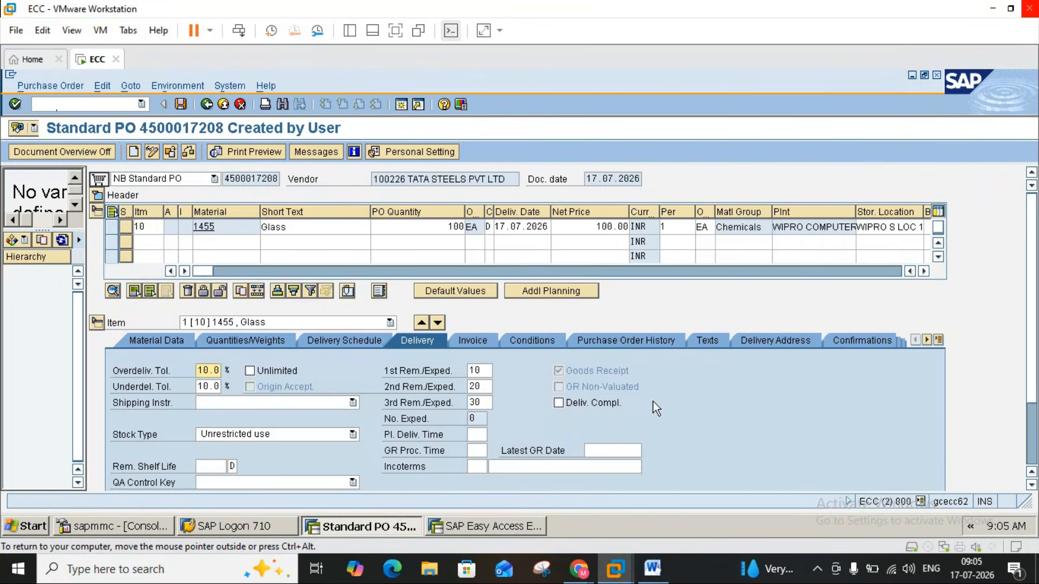
double_click(458, 227)
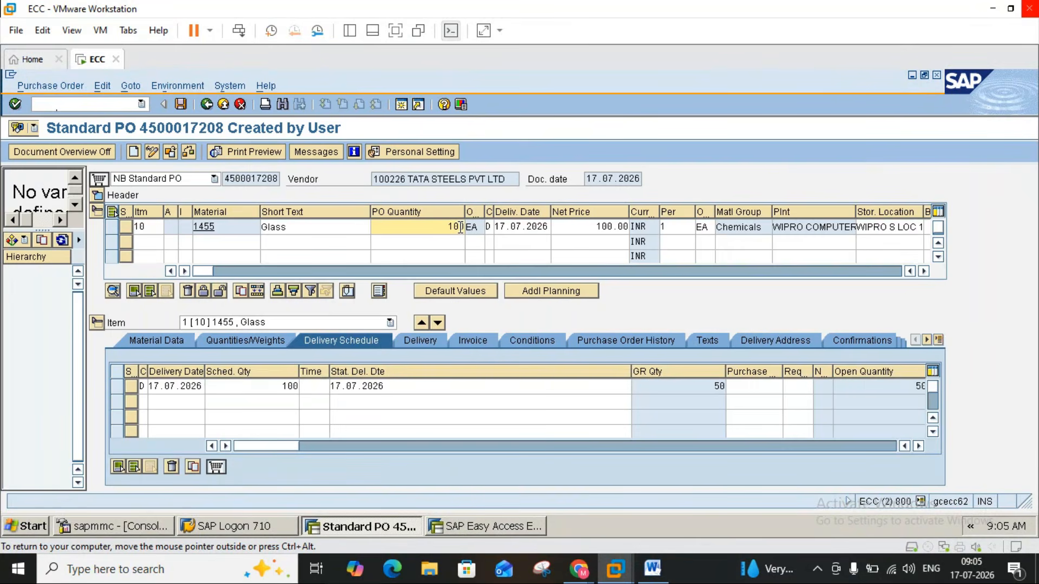
click(429, 343)
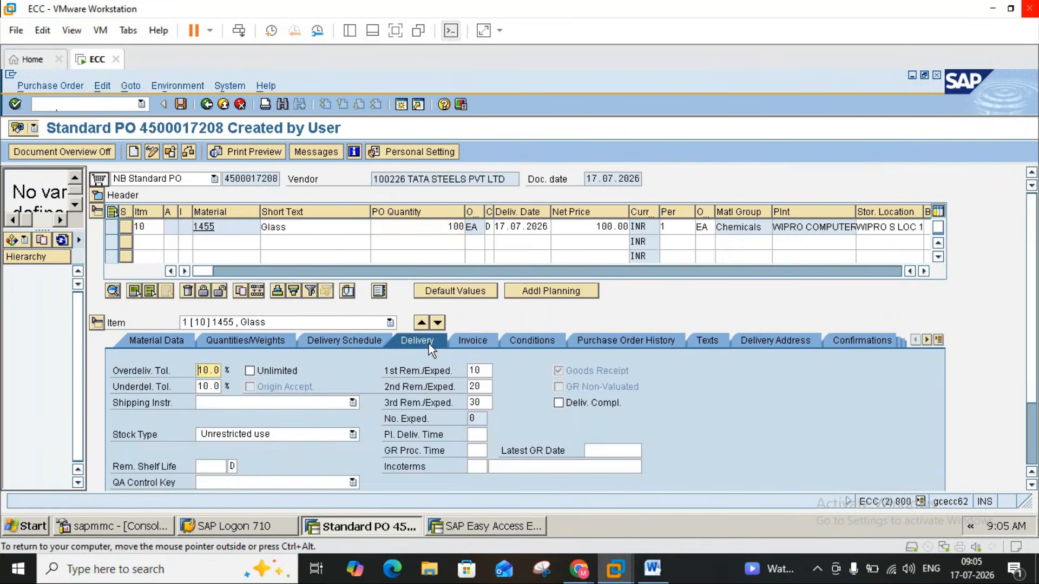
- Review the purchase order history and its goods receipt material document, and return to the order
click(599, 339)
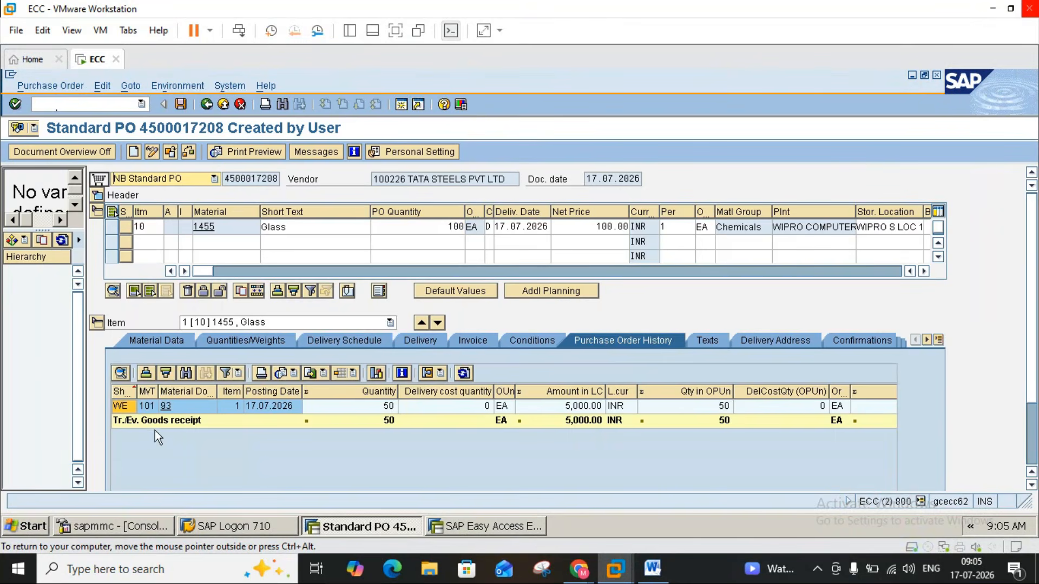
click(166, 407)
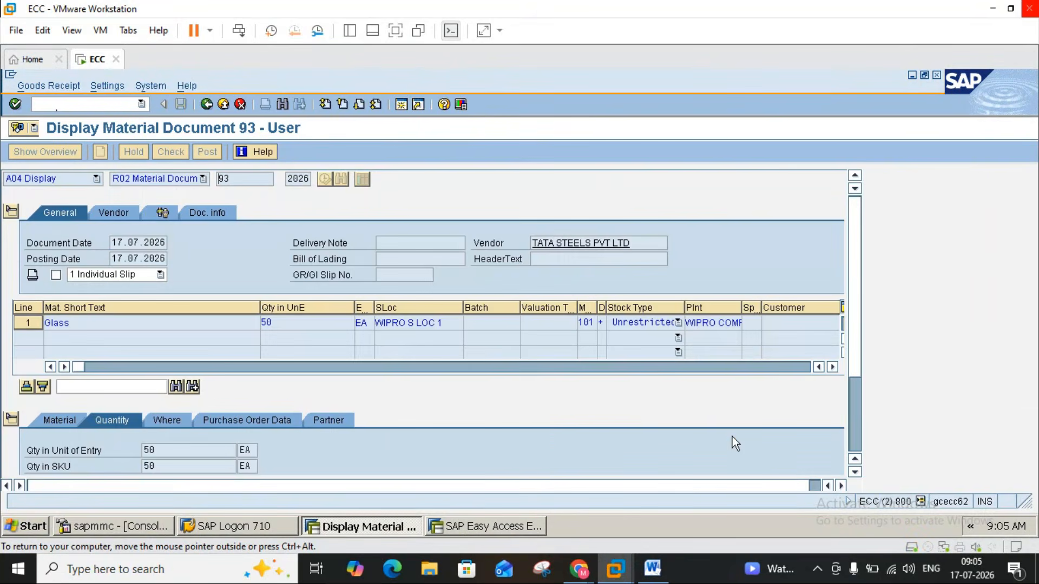
scroll(856, 443, down, 3)
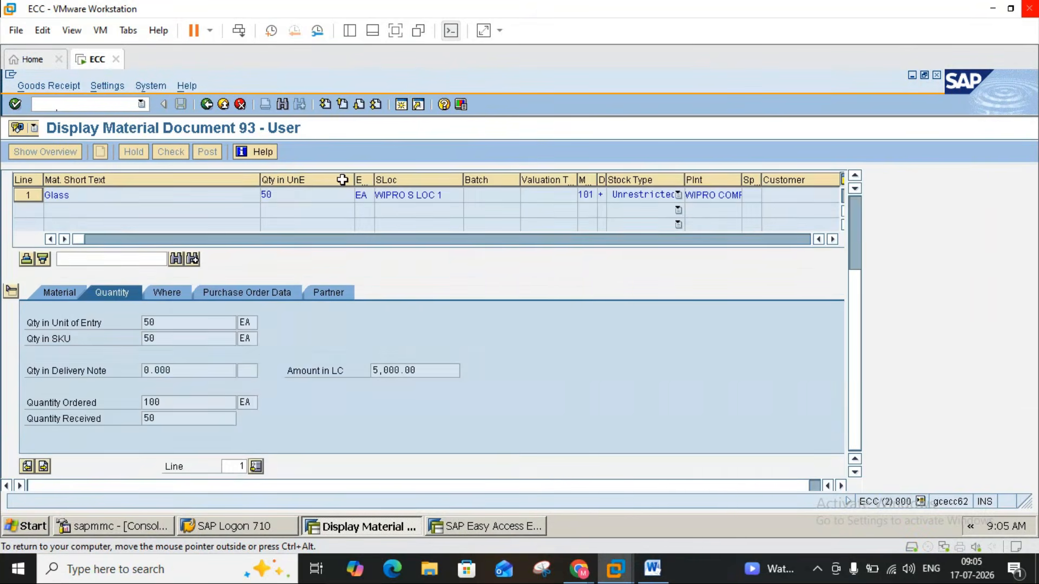
click(211, 109)
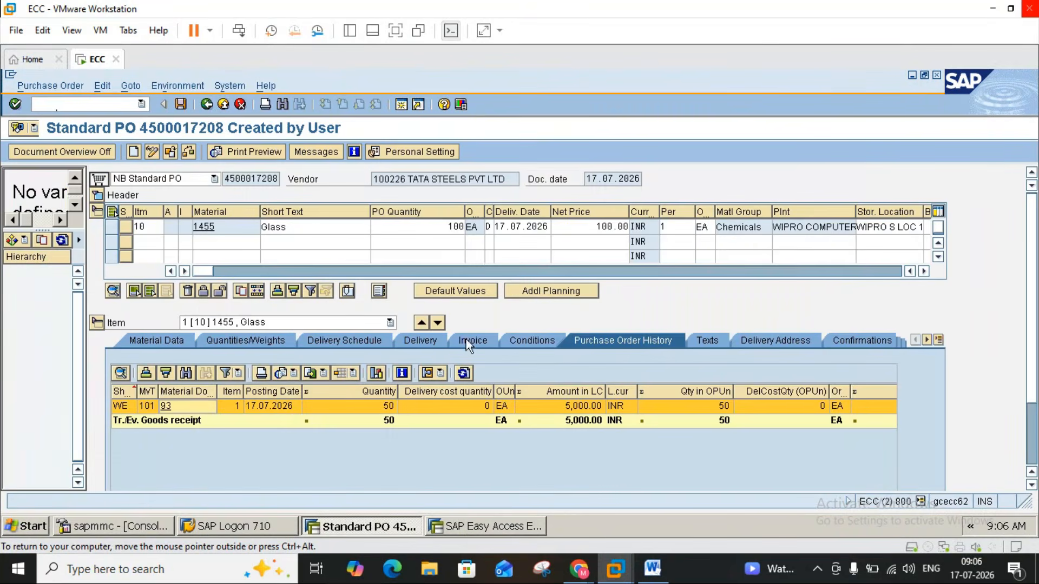
- Compare the item's delivery completed indicator with the delivery completed note in the Word document, and return to SAP
click(433, 337)
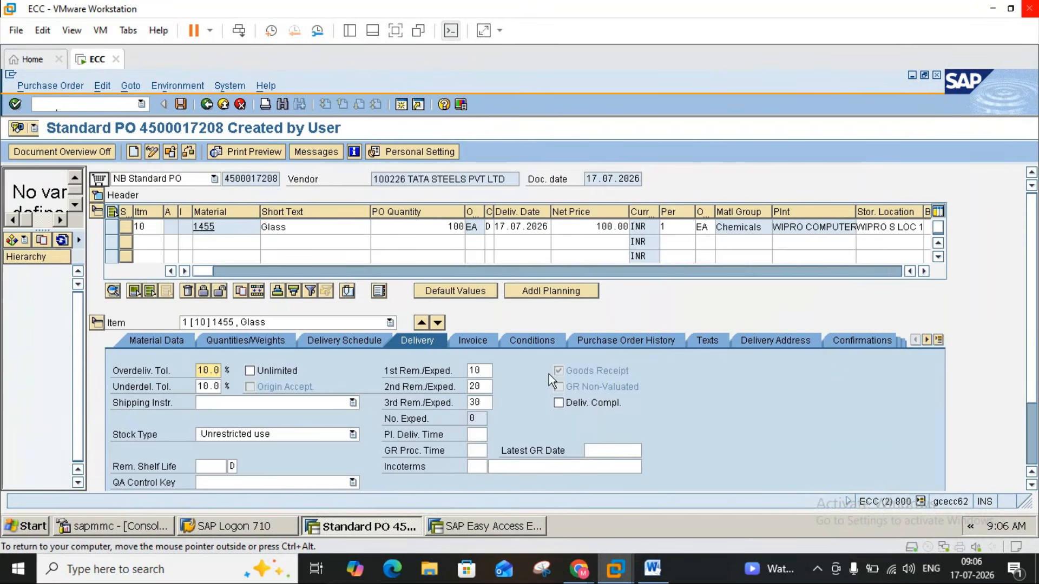
click(652, 569)
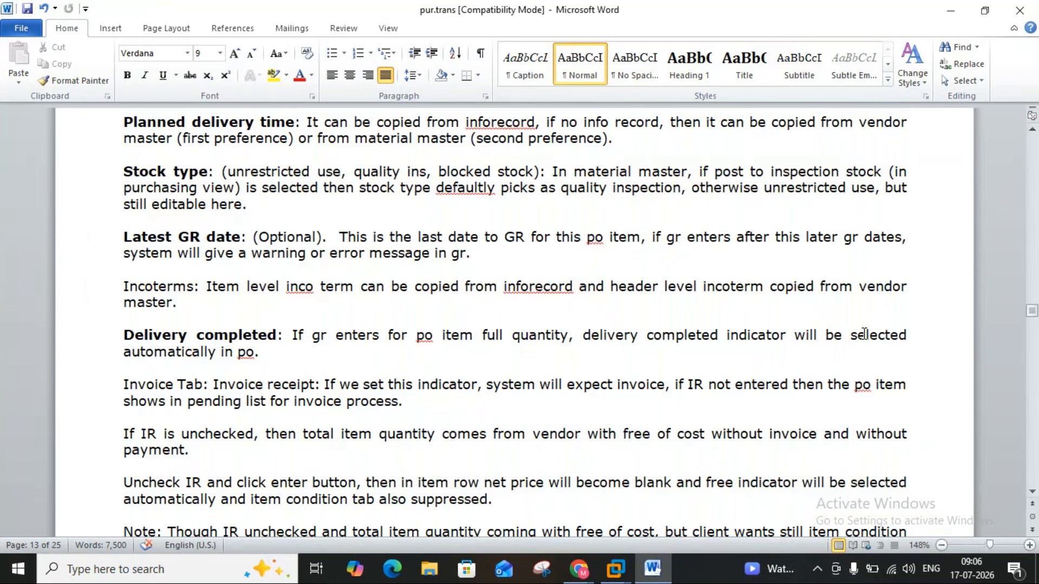
click(653, 580)
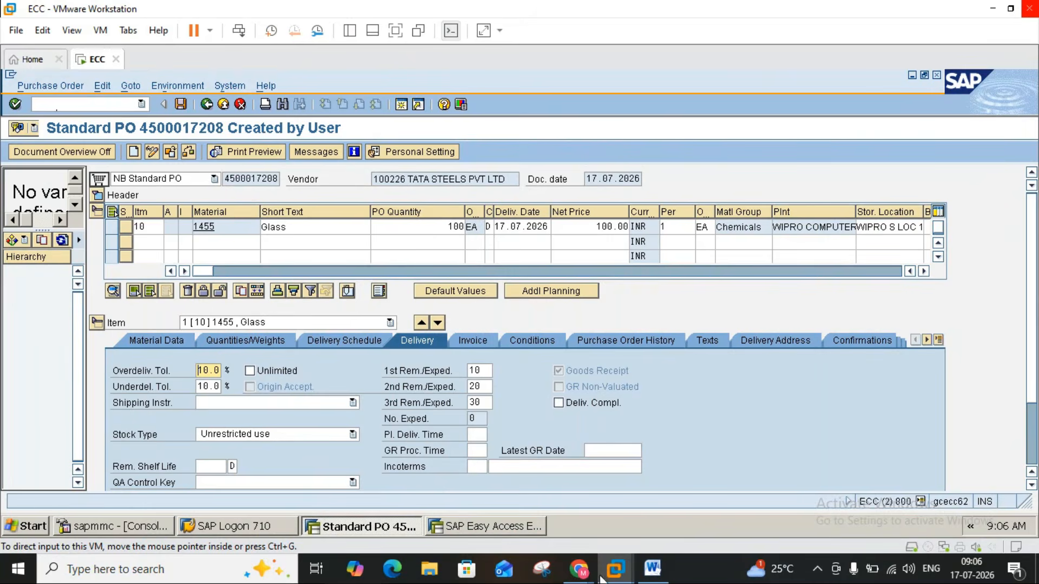
- Bring up the GoTo Meeting window in Chrome and return to the SAP purchase order
mouse_move(586, 578)
click(580, 504)
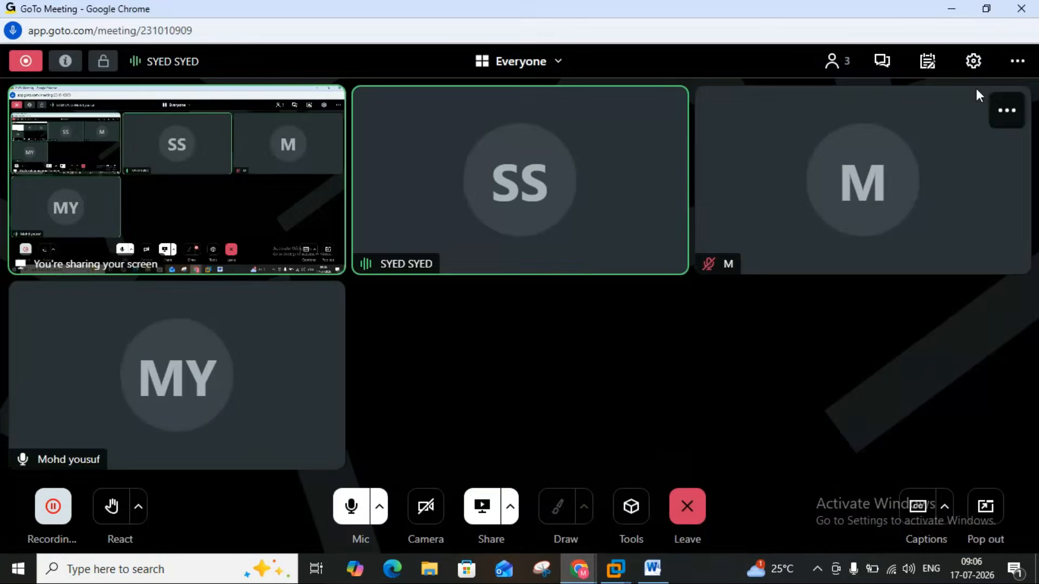
click(953, 10)
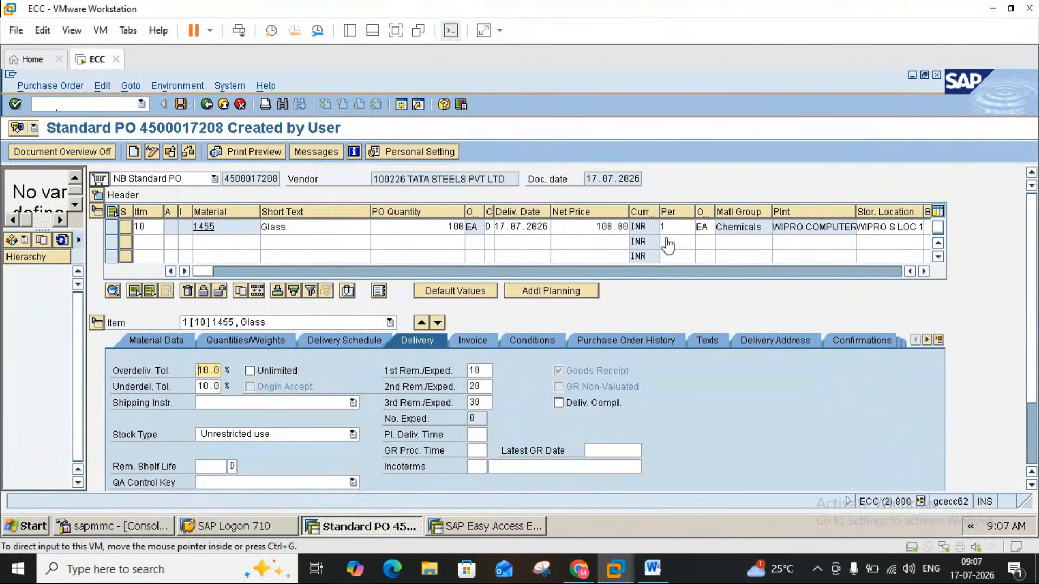
- Exit the purchase order, start transaction MIGO and load the same purchase order for a second goods receipt
click(211, 105)
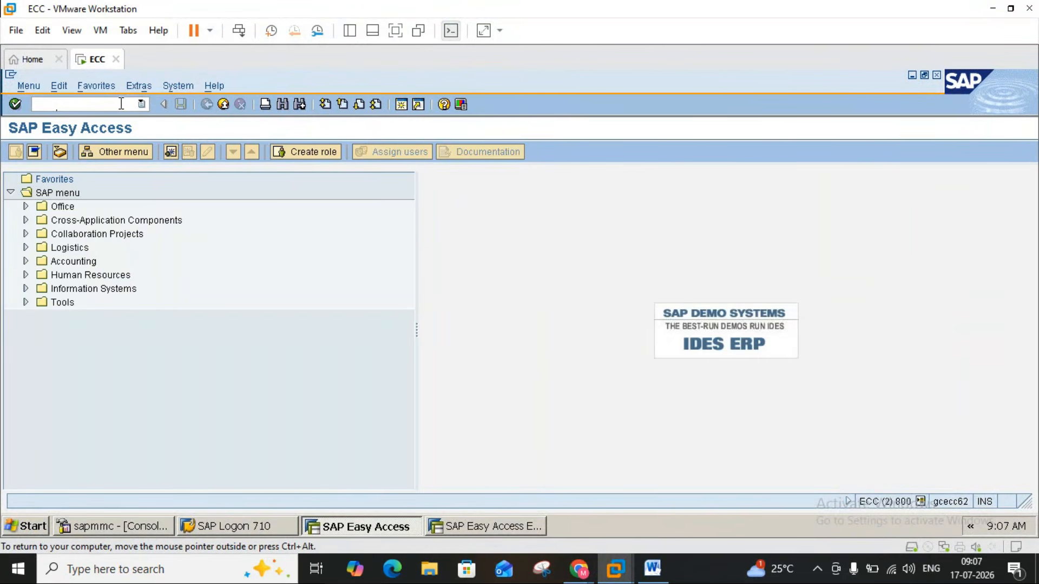
text(migo)
key(Return)
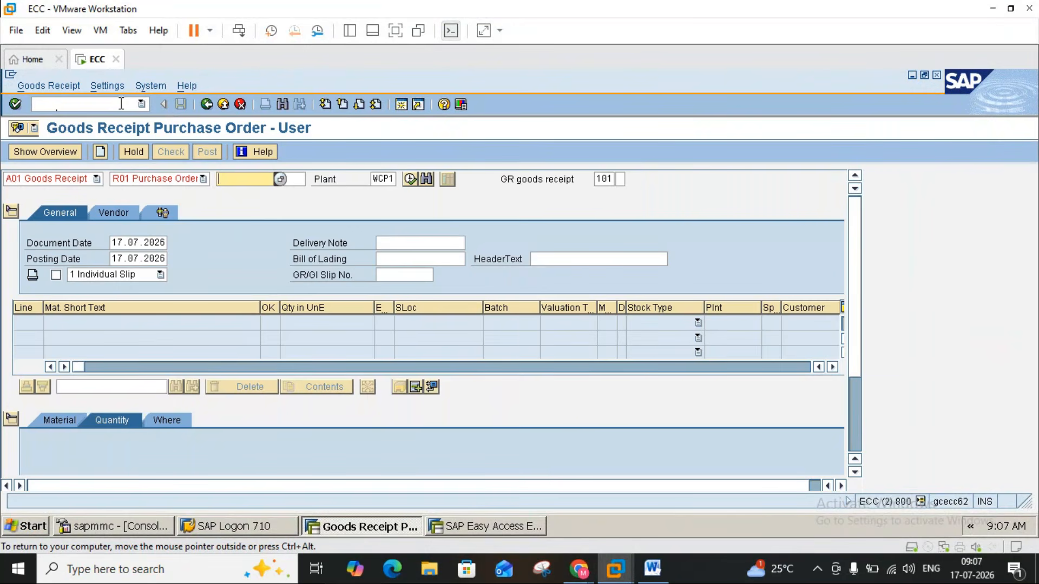
key(space)
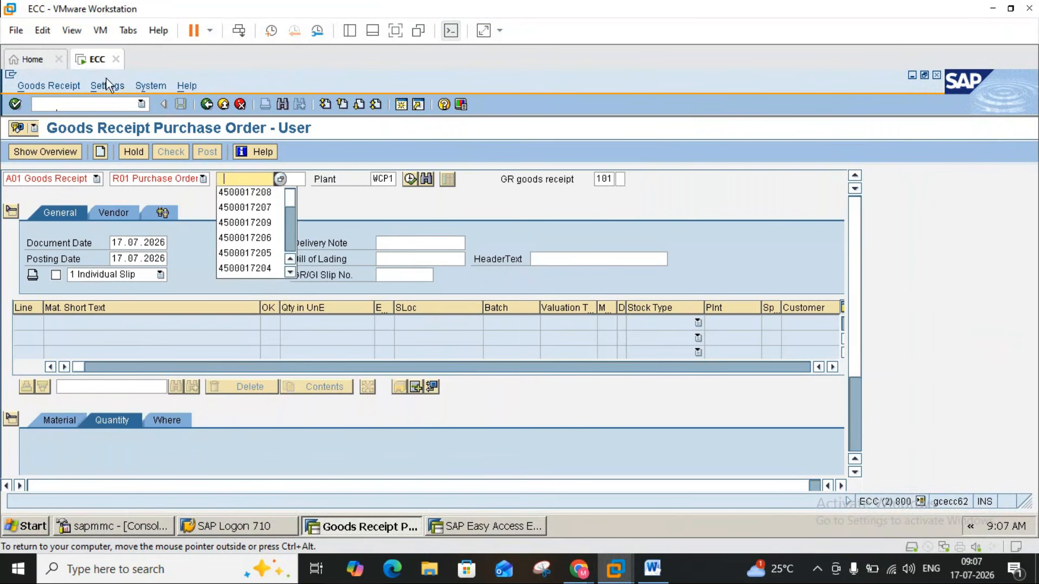
click(280, 194)
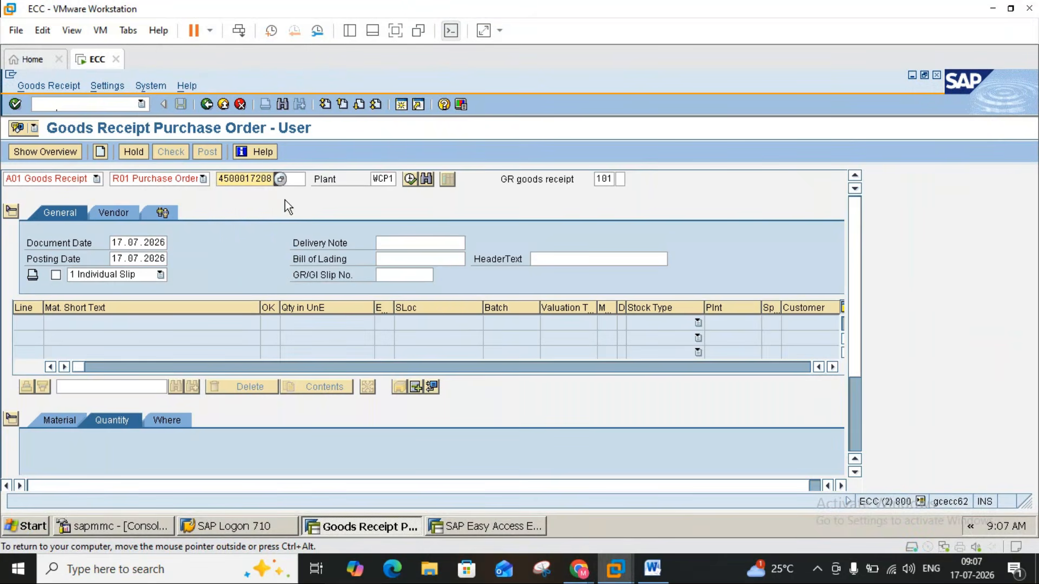
key(Return)
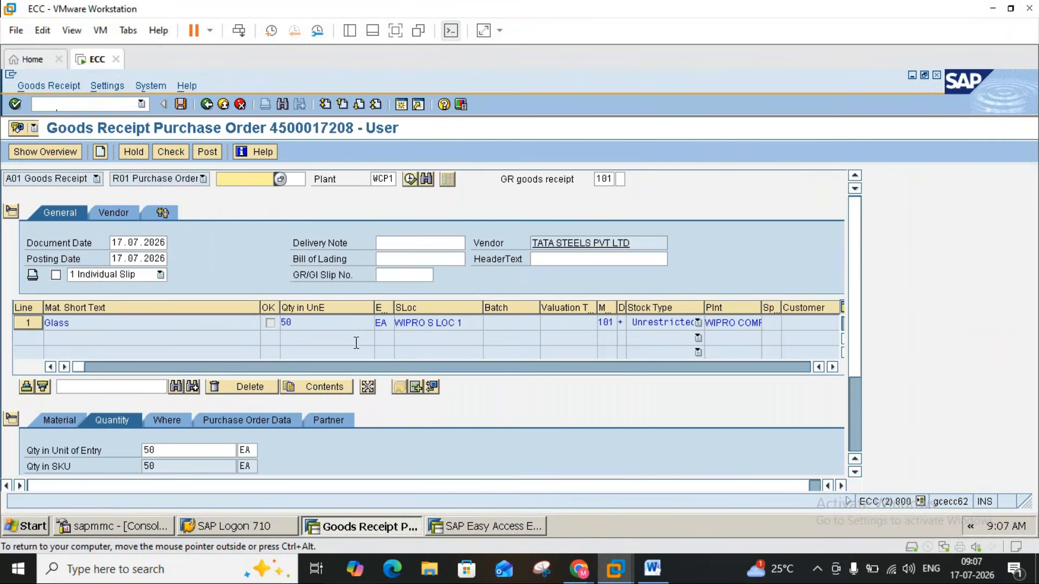
- Keep the remaining quantity for the Glass line, mark the item OK and post the second goods receipt
click(163, 449)
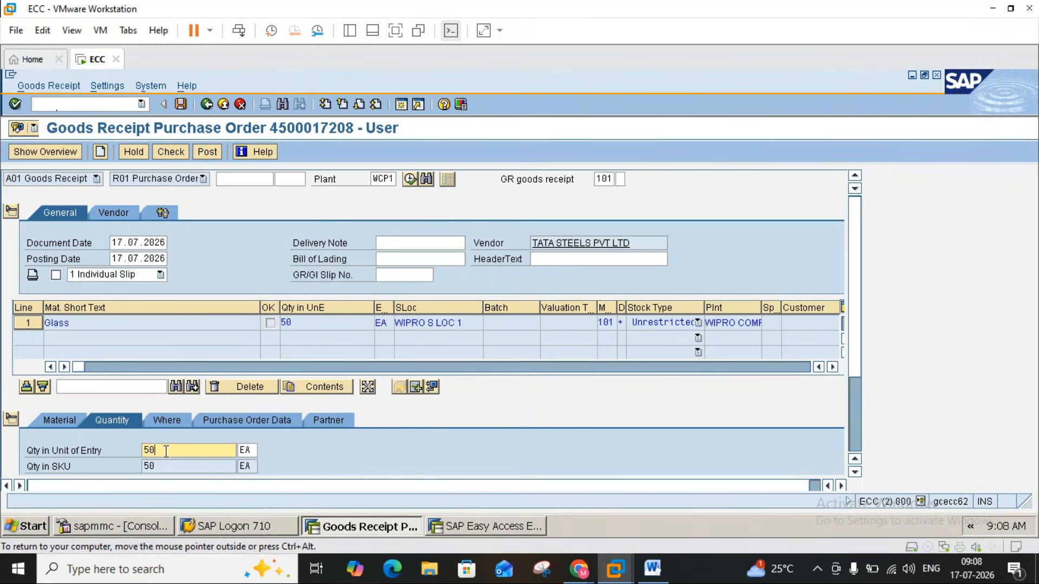
scroll(855, 436, down, 2)
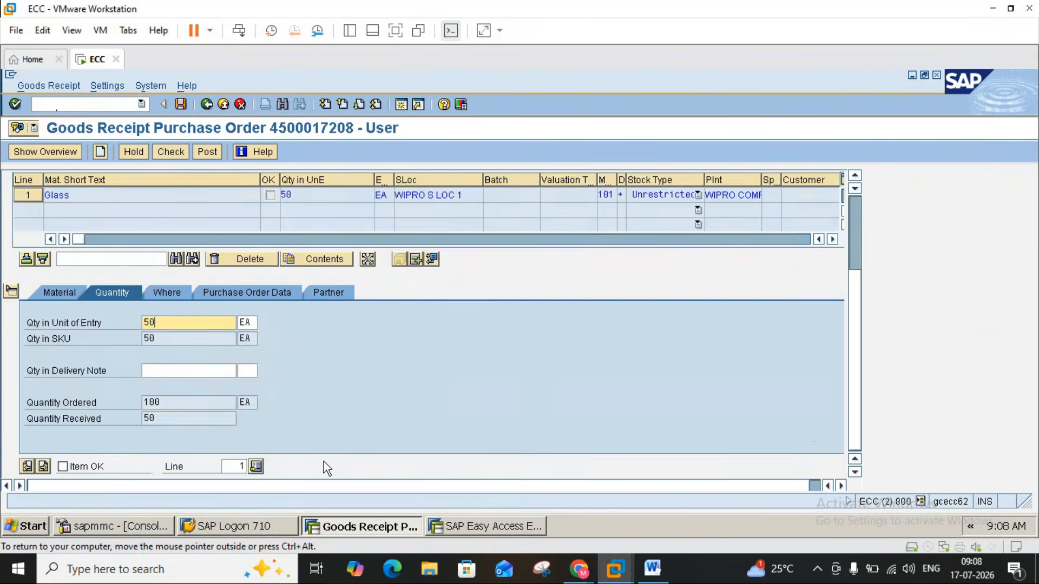
click(63, 467)
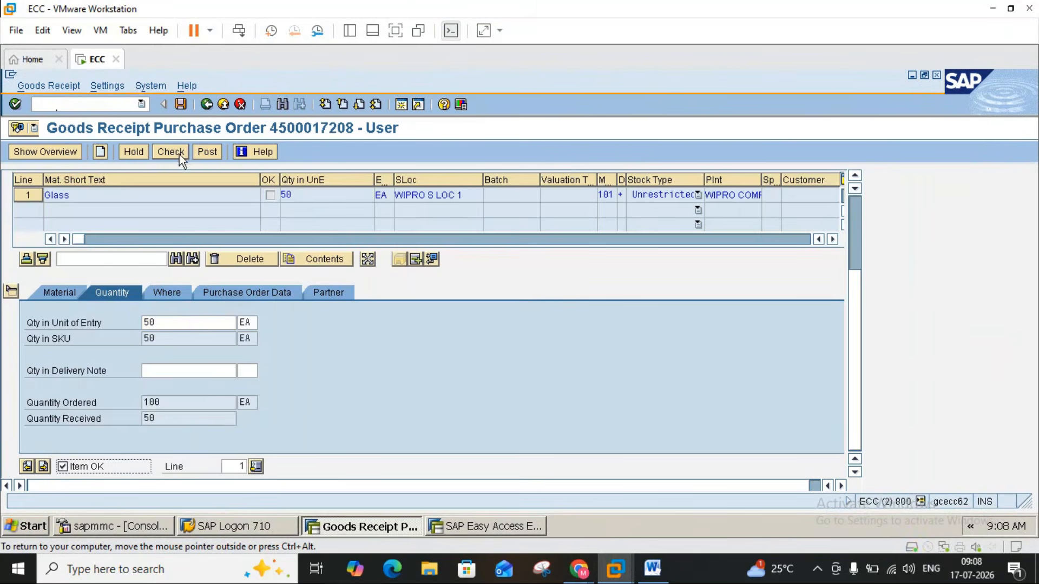
click(216, 155)
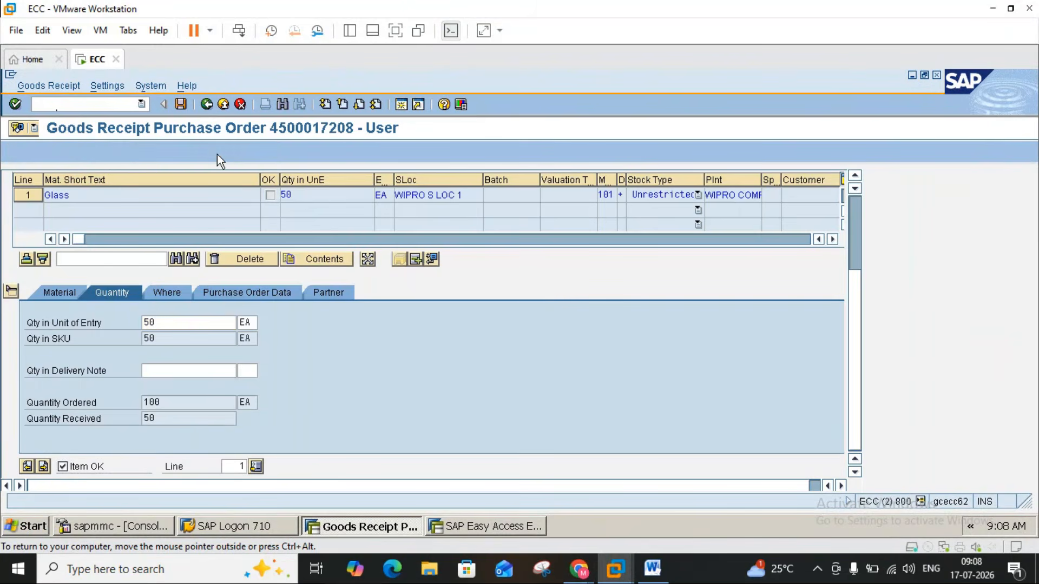
- Post the second goods receipt, leave the goods receipt transaction and reopen the purchase order for change with transaction ME22N
click(207, 152)
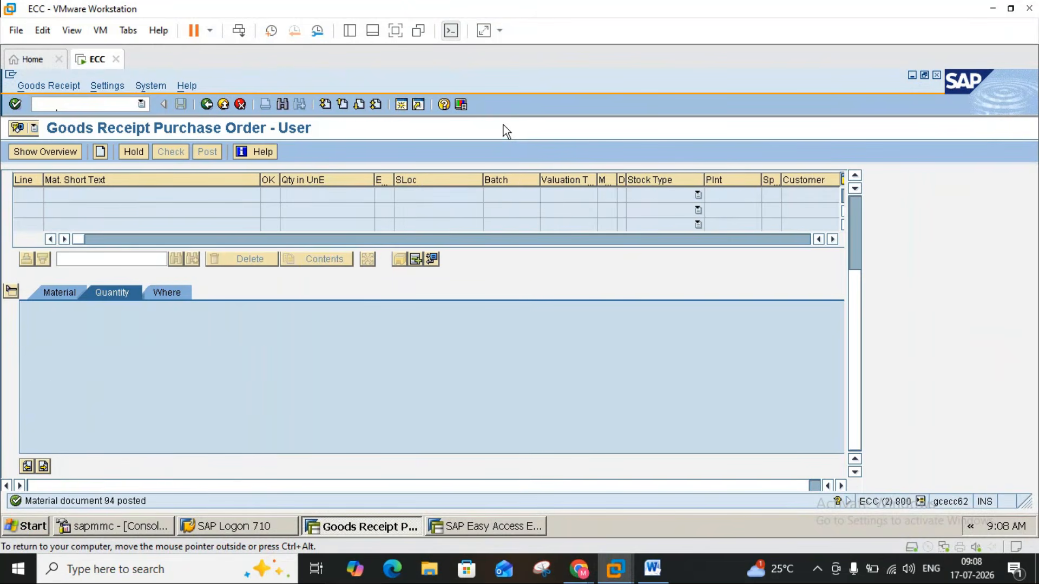
click(222, 107)
click(112, 107)
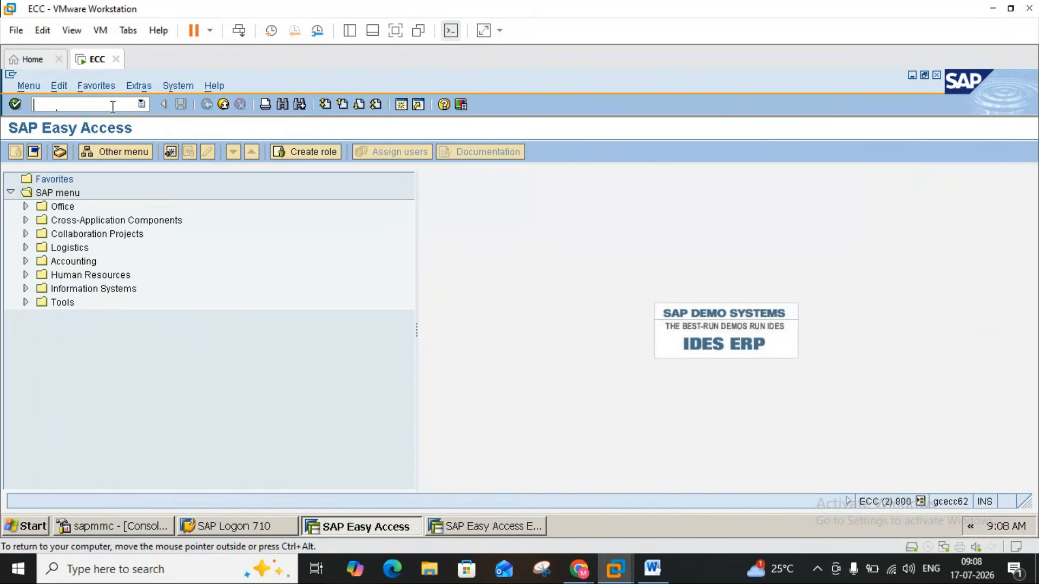
text(me22n)
key(Return)
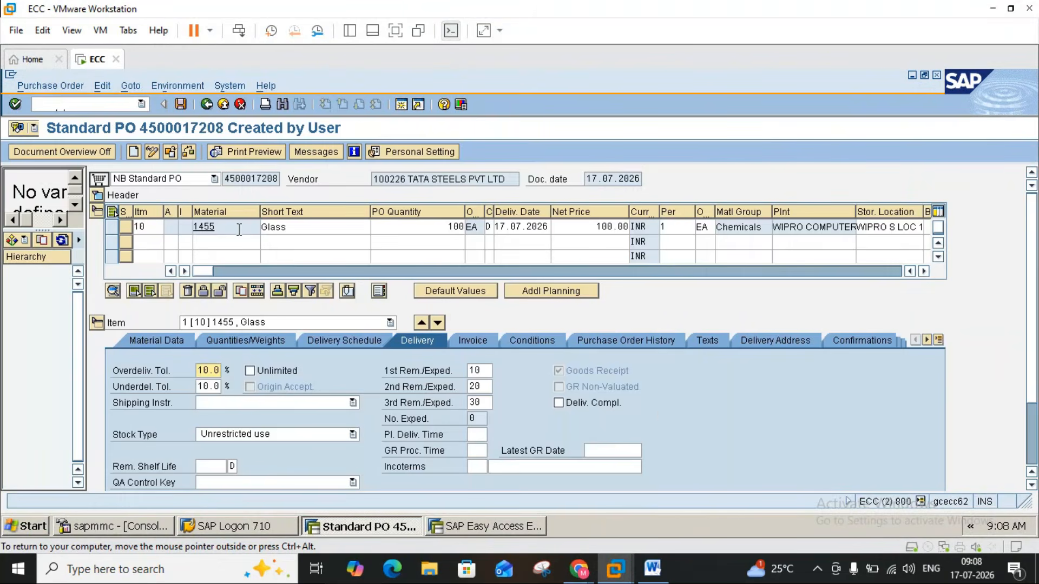
- Examine the item's delivery completed indicator and purchase order history, comparing them with the delivery completed note in the Word document
click(558, 403)
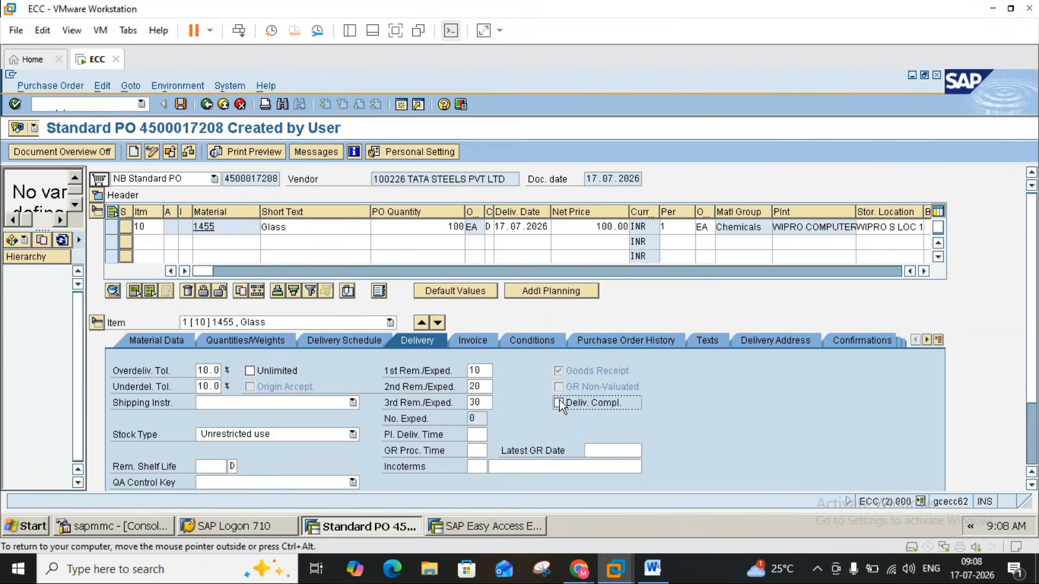
mouse_move(654, 578)
click(654, 577)
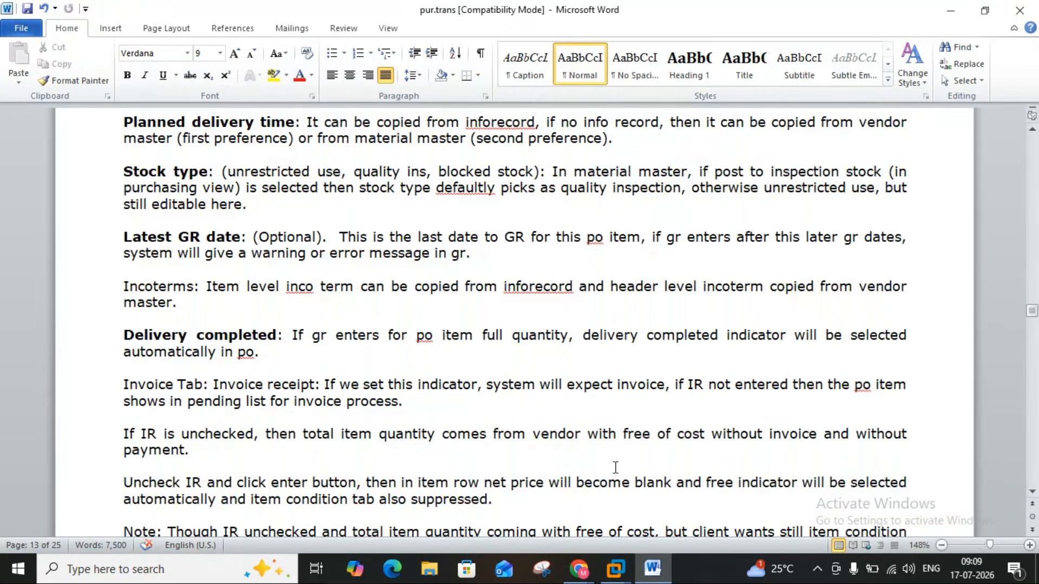
mouse_move(627, 568)
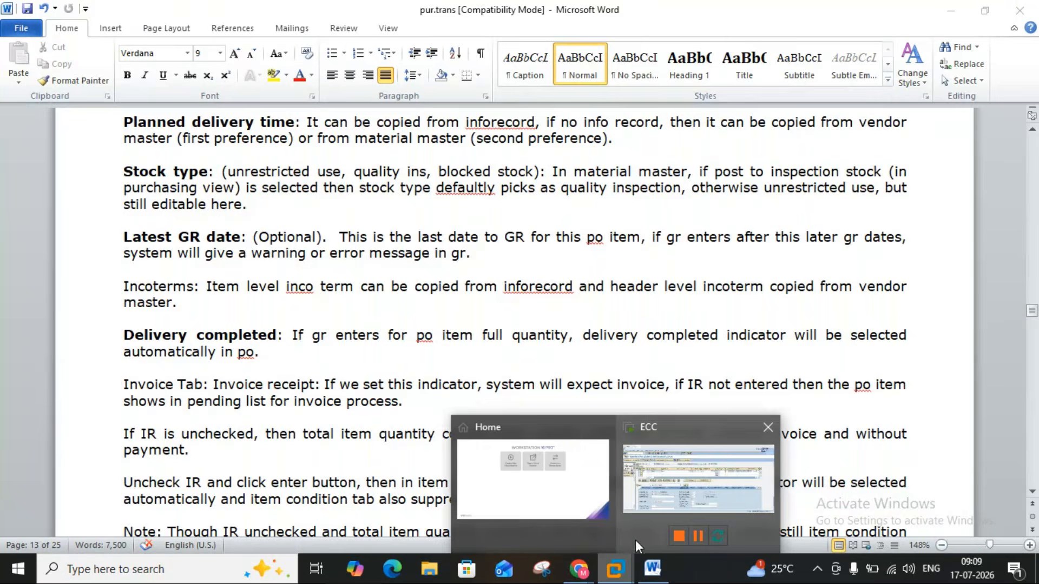
click(660, 486)
click(601, 342)
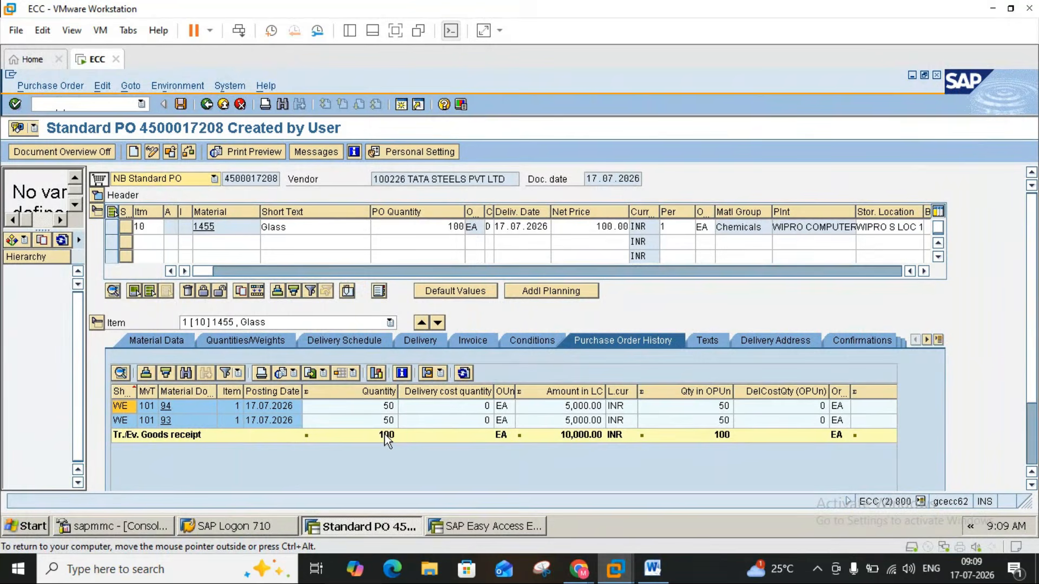
click(651, 568)
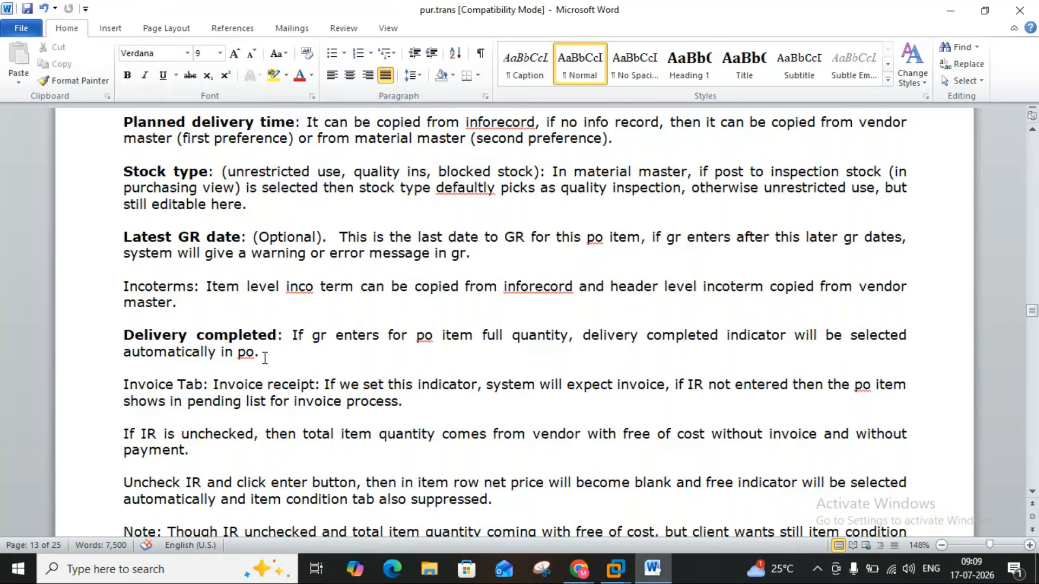
click(647, 564)
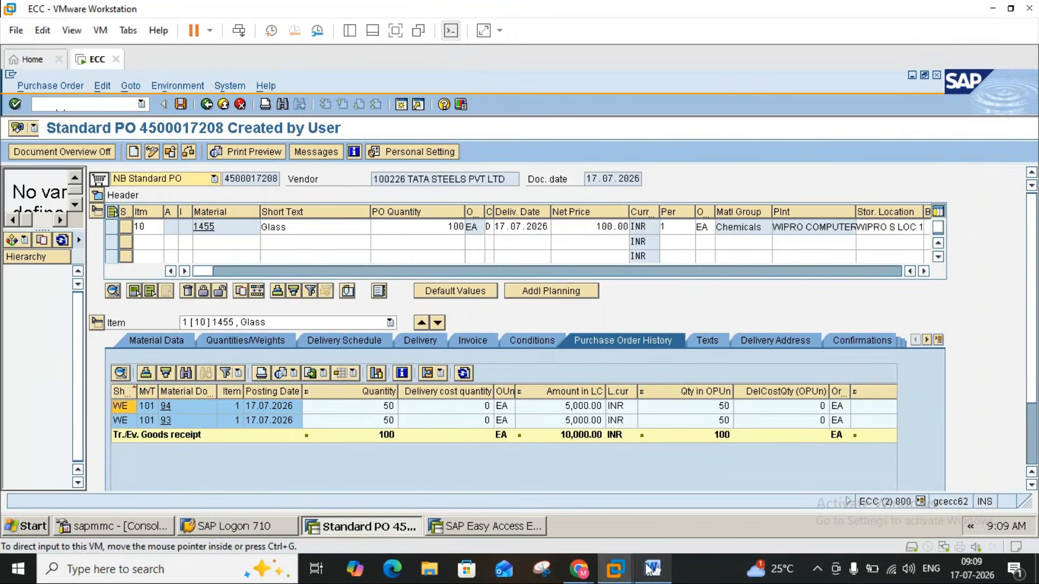
- Compare the item's invoice receipt indicator in the invoice details with the invoice receipt explanation in the Word document
click(466, 340)
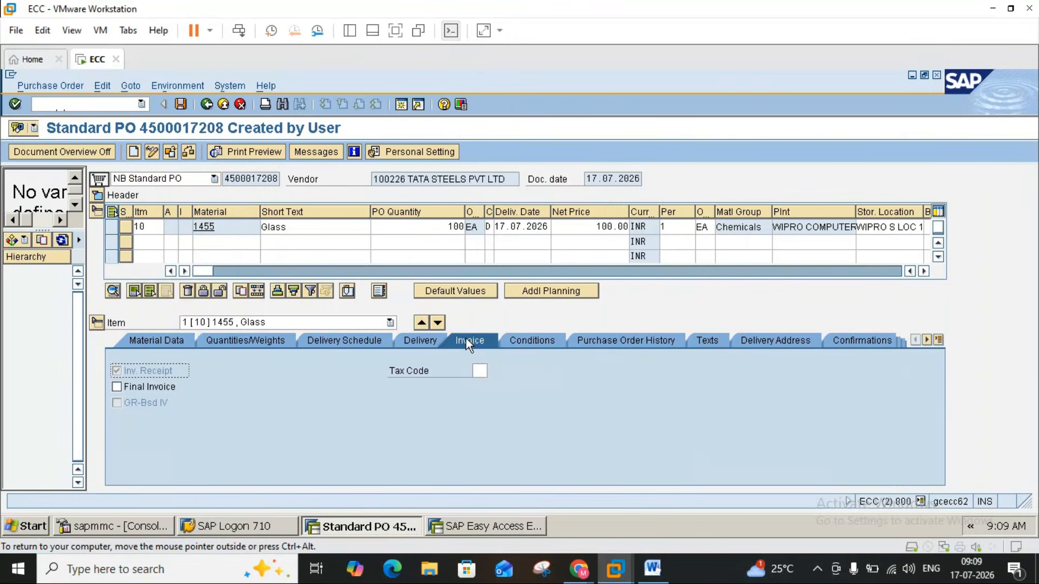
click(646, 573)
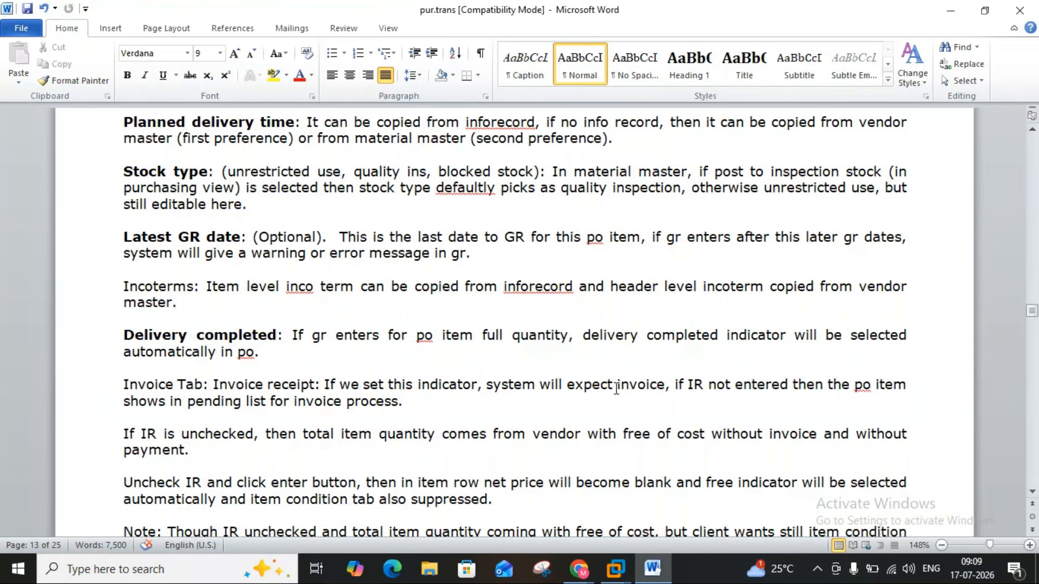
click(655, 571)
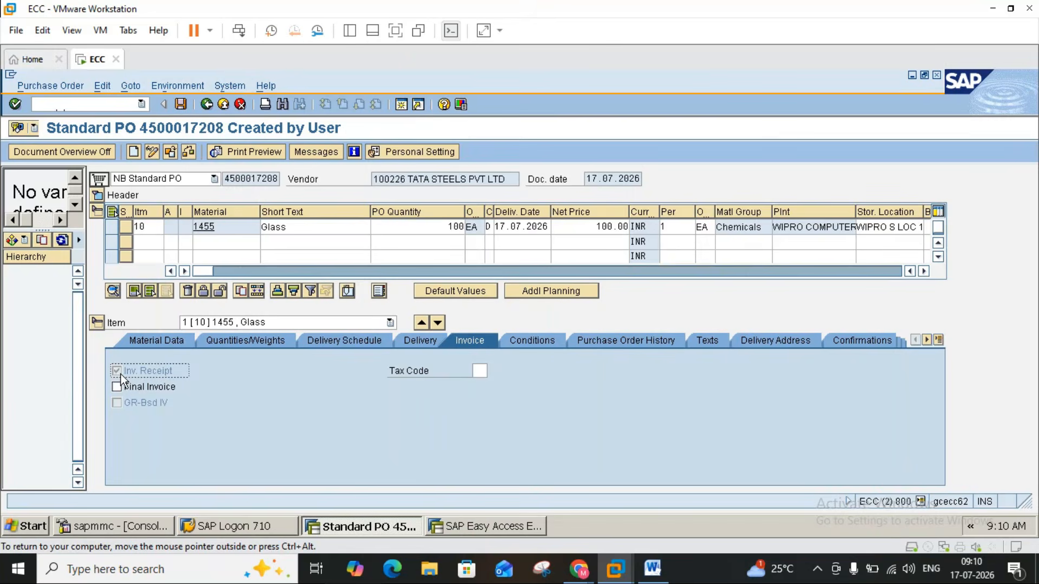
click(654, 569)
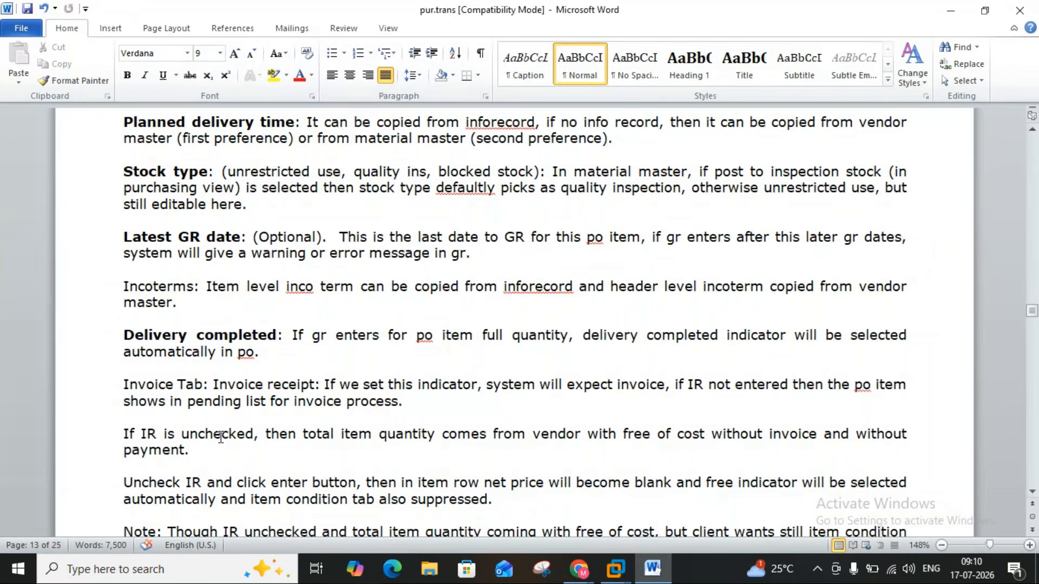
click(642, 571)
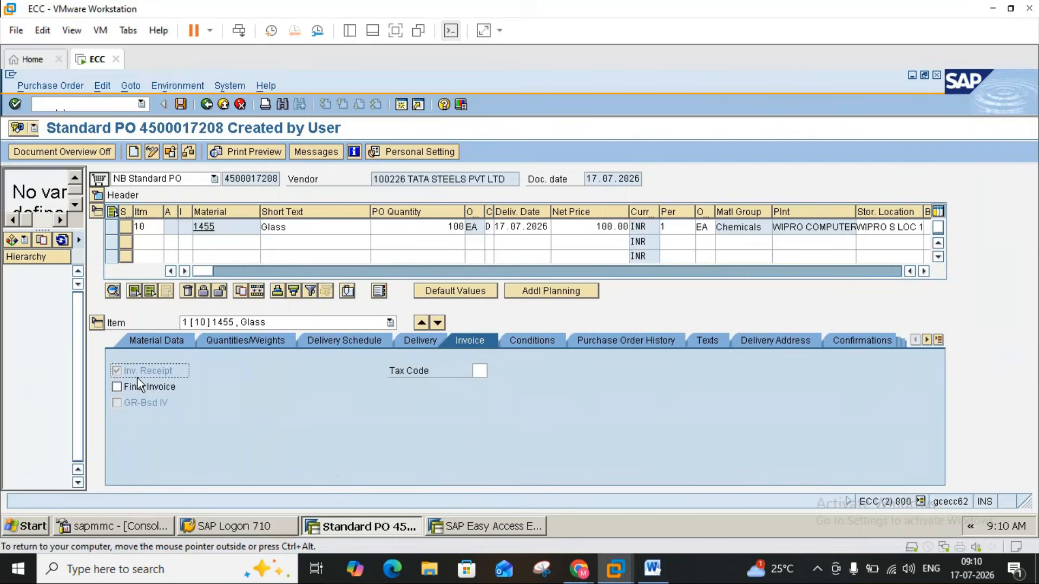
- Read the Word notes on unchecked invoice receipt, enhancement LMEXF001, final invoice and GR-based invoice verification
click(666, 575)
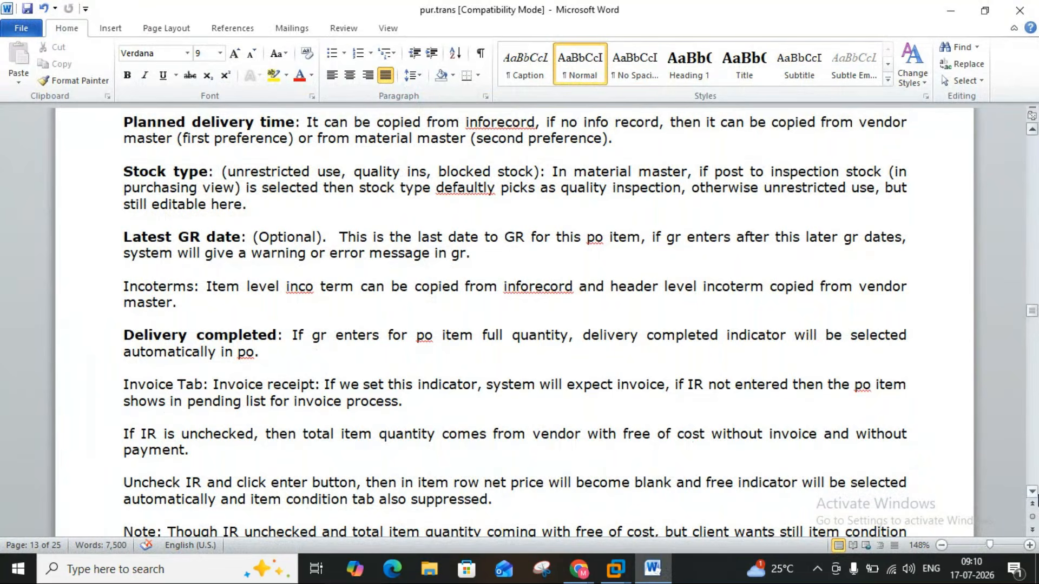
click(1030, 494)
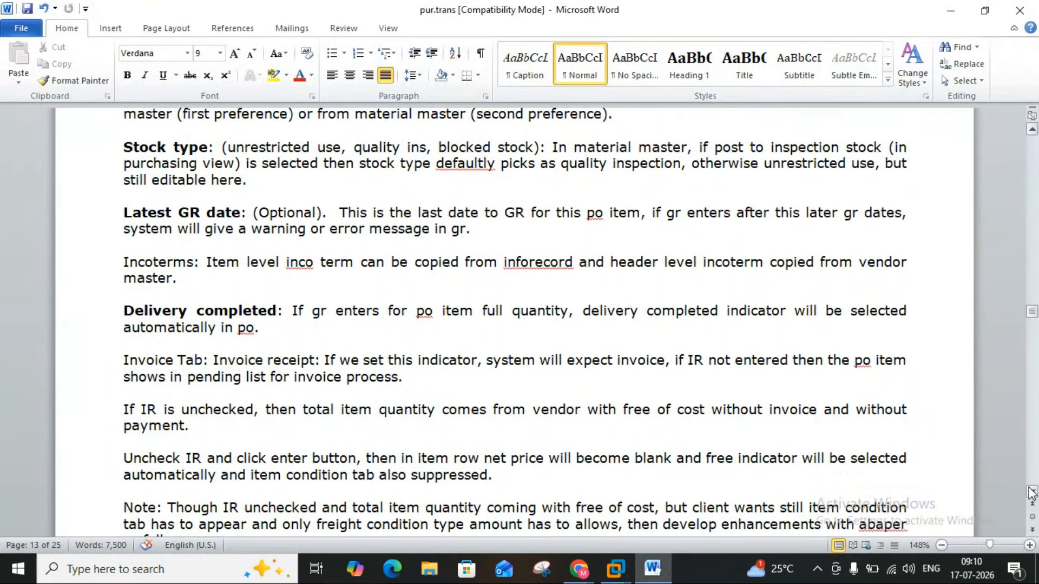
click(1031, 493)
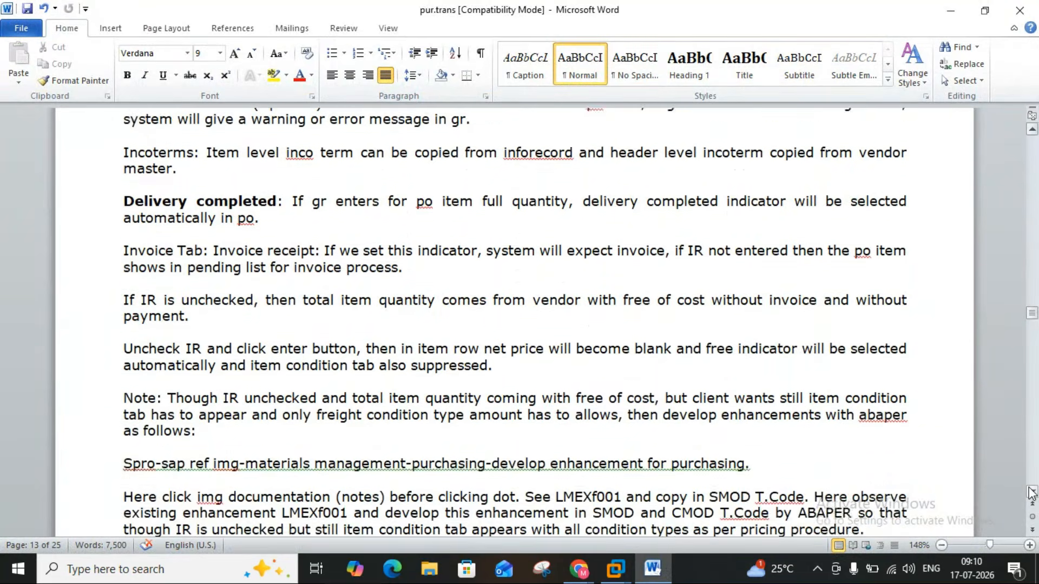
click(1031, 492)
click(1032, 493)
click(1031, 493)
click(1032, 493)
click(1031, 492)
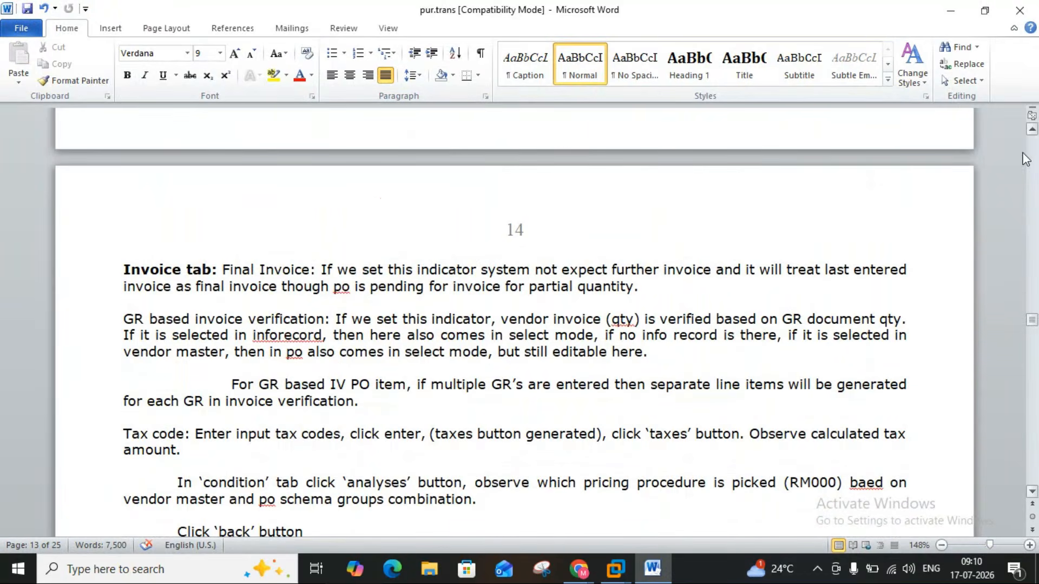
click(1032, 132)
click(1032, 132)
click(1032, 132)
click(1033, 132)
click(1032, 132)
click(1032, 132)
click(1032, 132)
click(1032, 132)
click(1032, 132)
click(1032, 132)
click(1032, 132)
click(1033, 132)
click(1032, 132)
click(1032, 132)
click(1032, 132)
click(1032, 132)
click(1032, 132)
click(1032, 132)
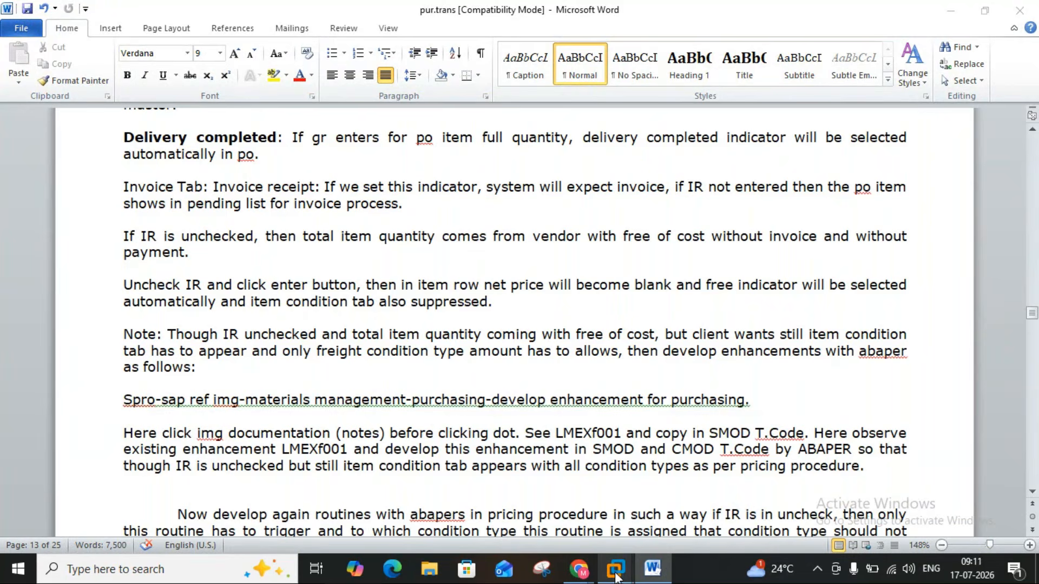
- Return to SAP, exit the purchase order and start transaction ME21N to create a new purchase order
mouse_move(615, 574)
click(673, 501)
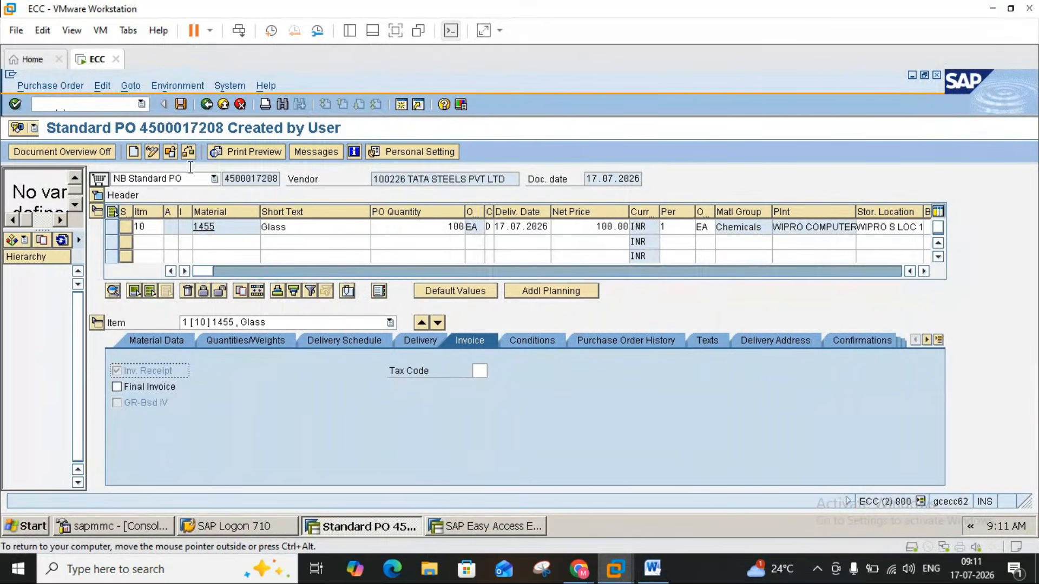
click(226, 107)
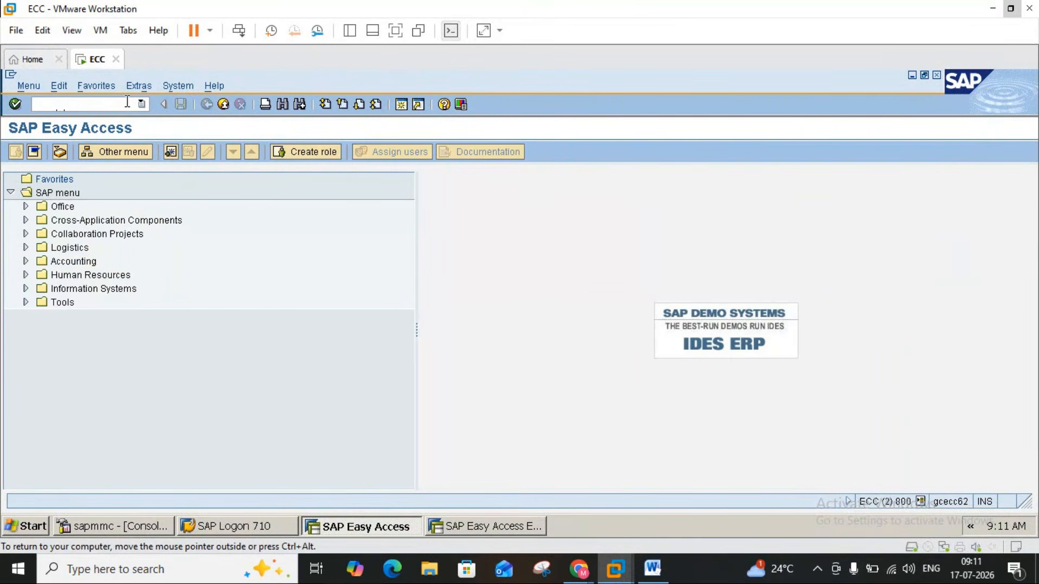
text(me21n)
key(Return)
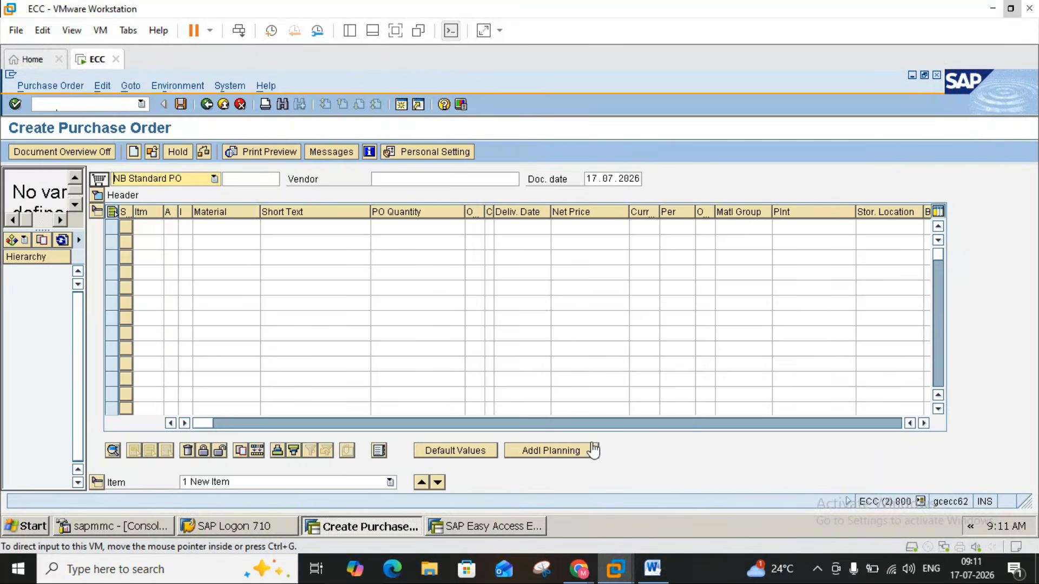
- Choose vendor TATA STEELS PVT LTD and assign purchasing organization WPO1 and purchasing group 000 to the new order
click(420, 181)
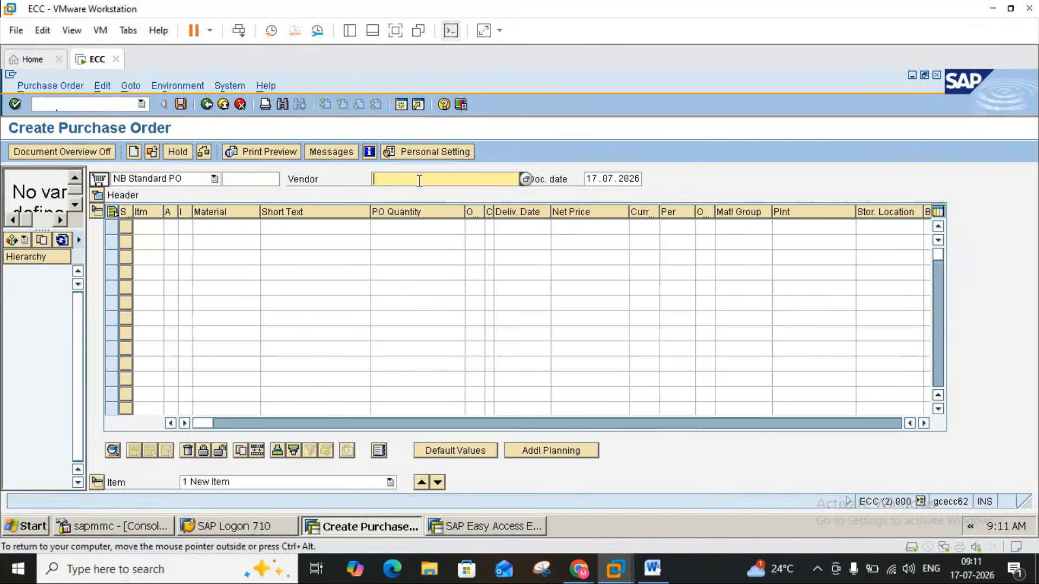
click(416, 181)
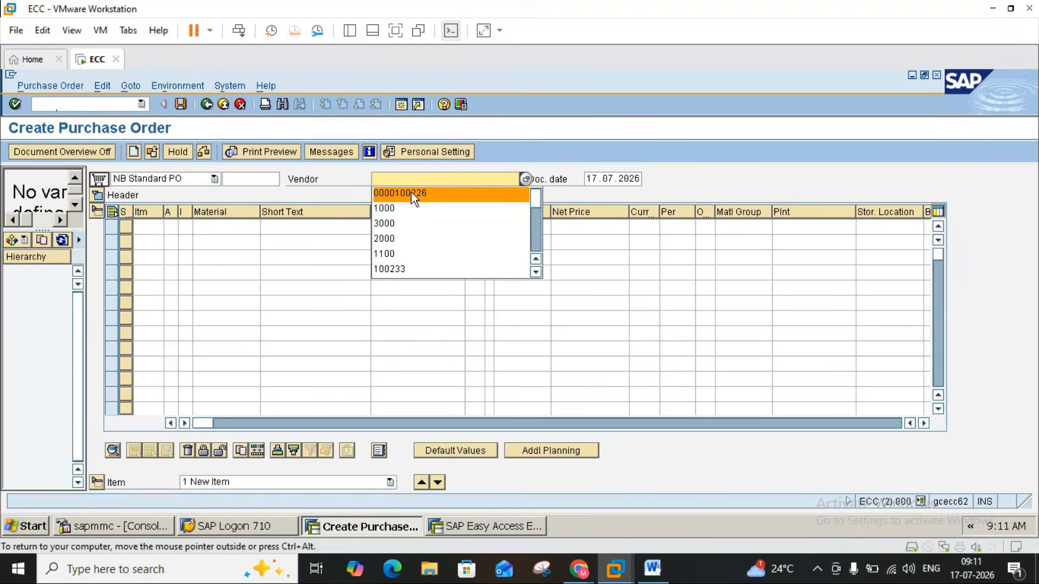
click(410, 193)
key(Return)
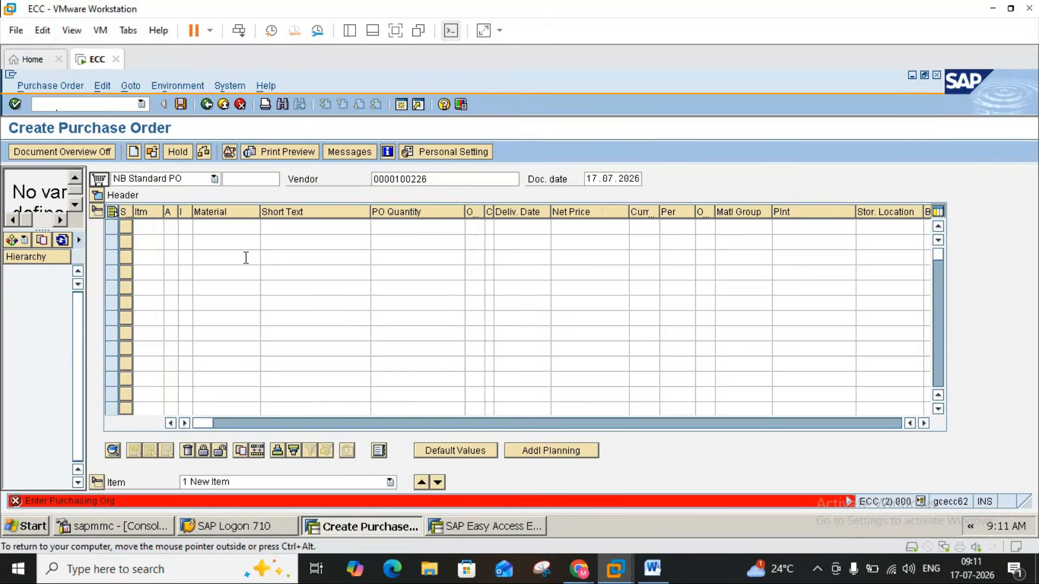
click(204, 231)
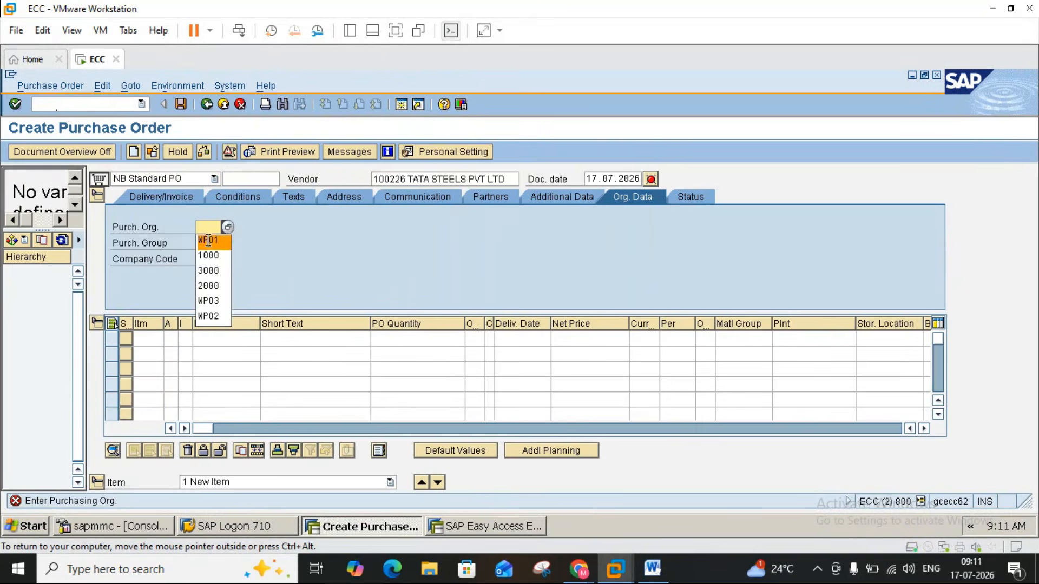
click(207, 241)
key(Return)
click(207, 242)
click(210, 258)
key(Return)
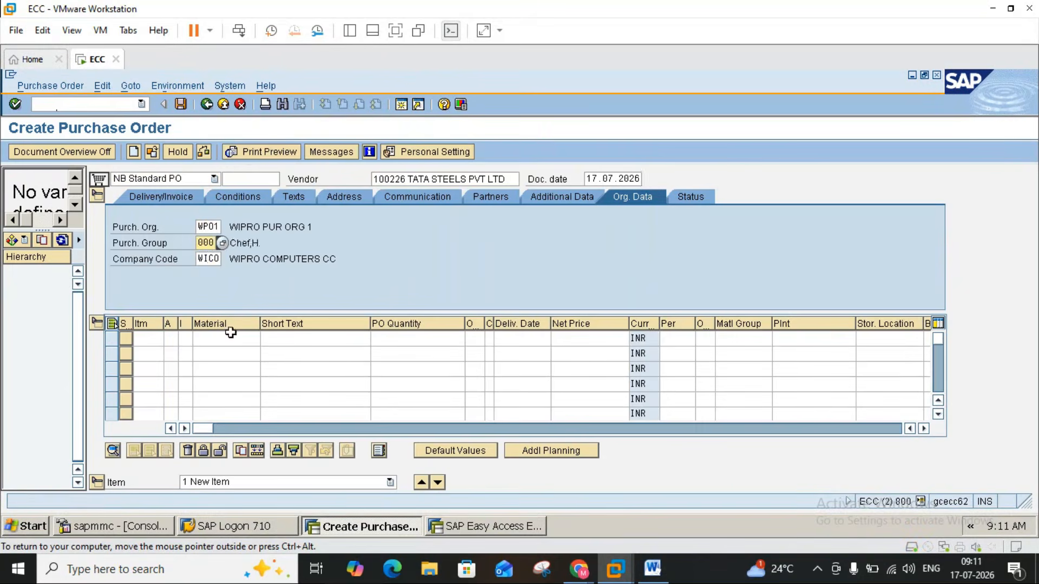
- Add an item for material 1455 with quantity 200 and net price 100 INR
click(224, 340)
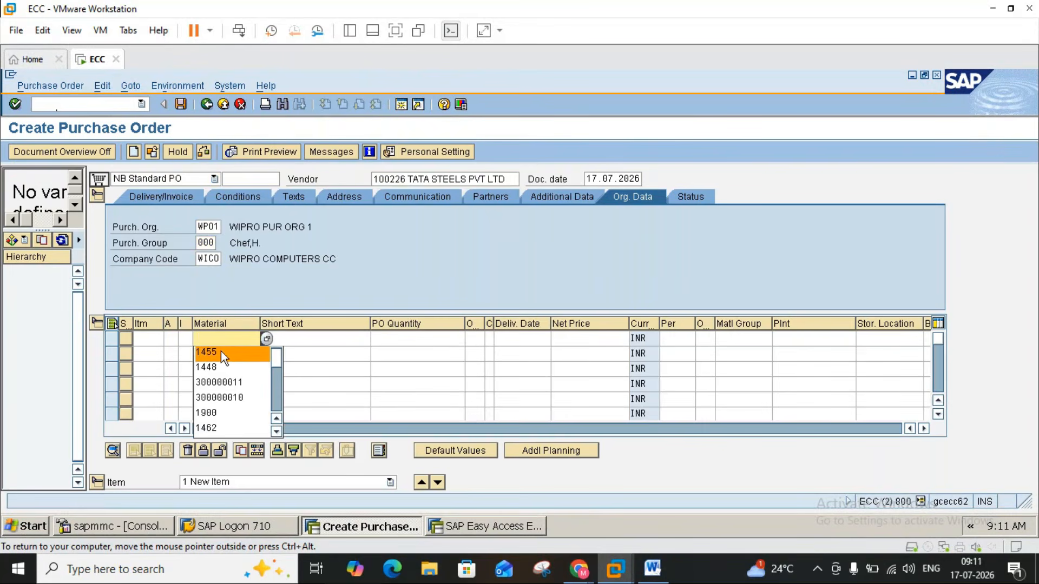
click(220, 352)
click(396, 340)
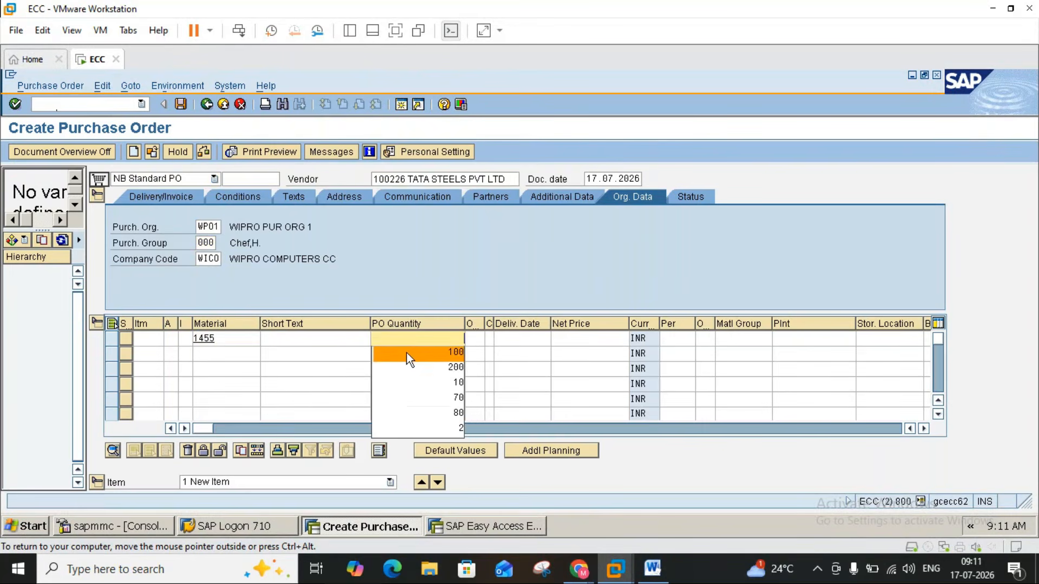
click(406, 352)
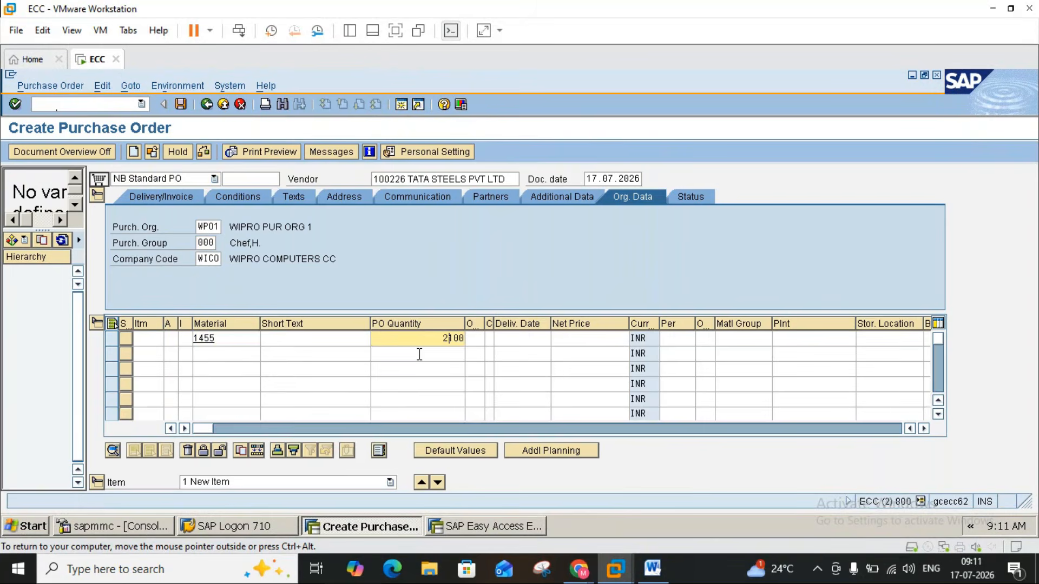
text(200)
key(Delete)
key(Delete)
key(Delete)
click(560, 339)
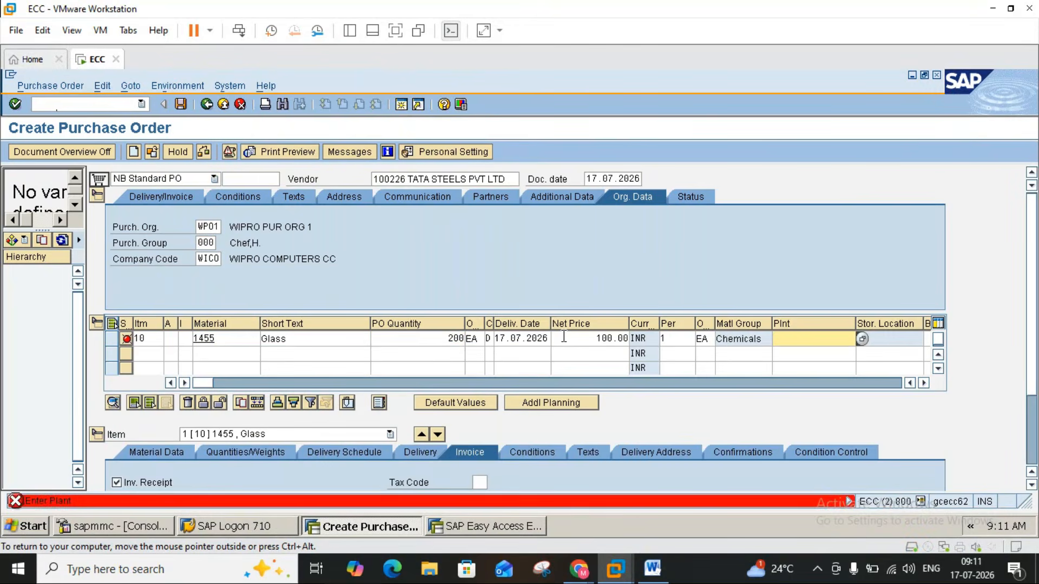
- Assign plant WCP1 and storage location WCS1 to the item for material 1455 and save the purchase order
text(w)
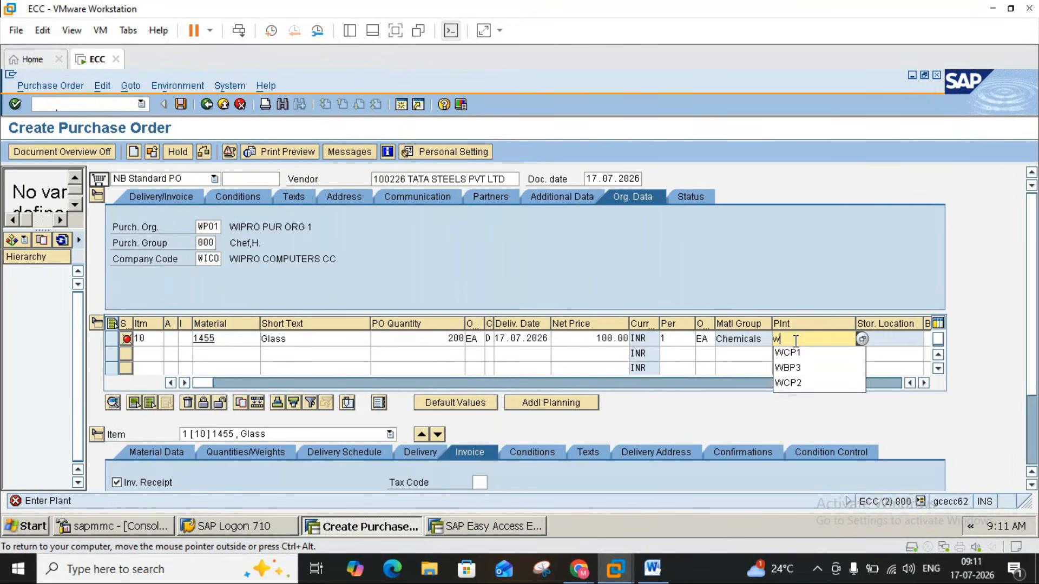
text(cp1)
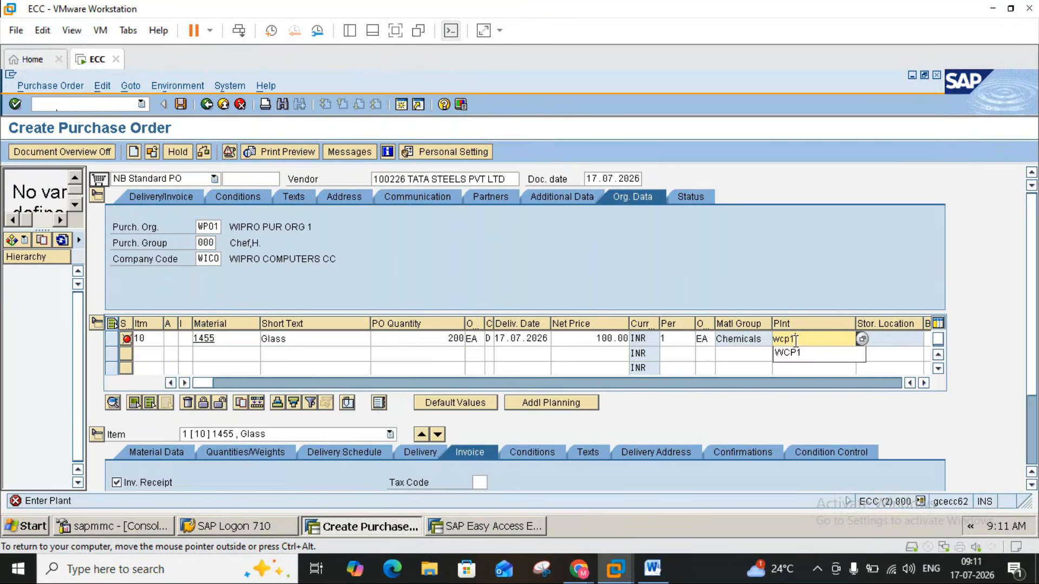
key(Return)
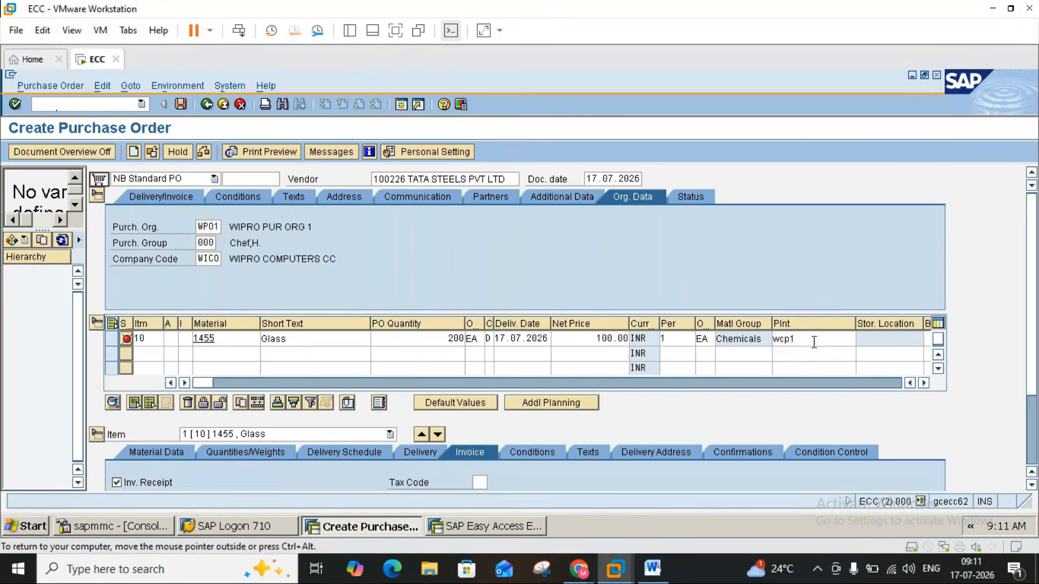
click(881, 341)
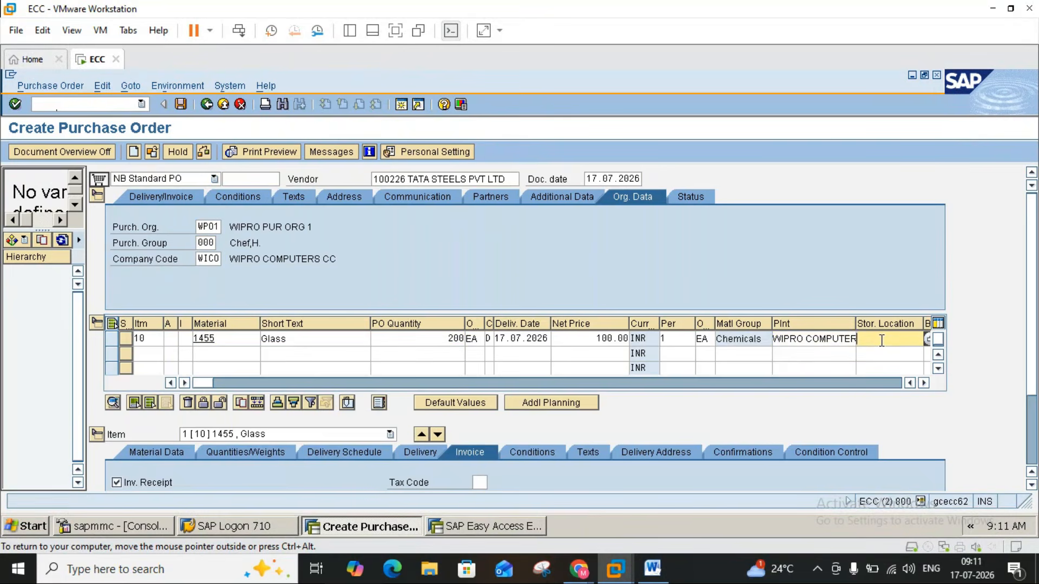
key(space)
click(881, 352)
key(Return)
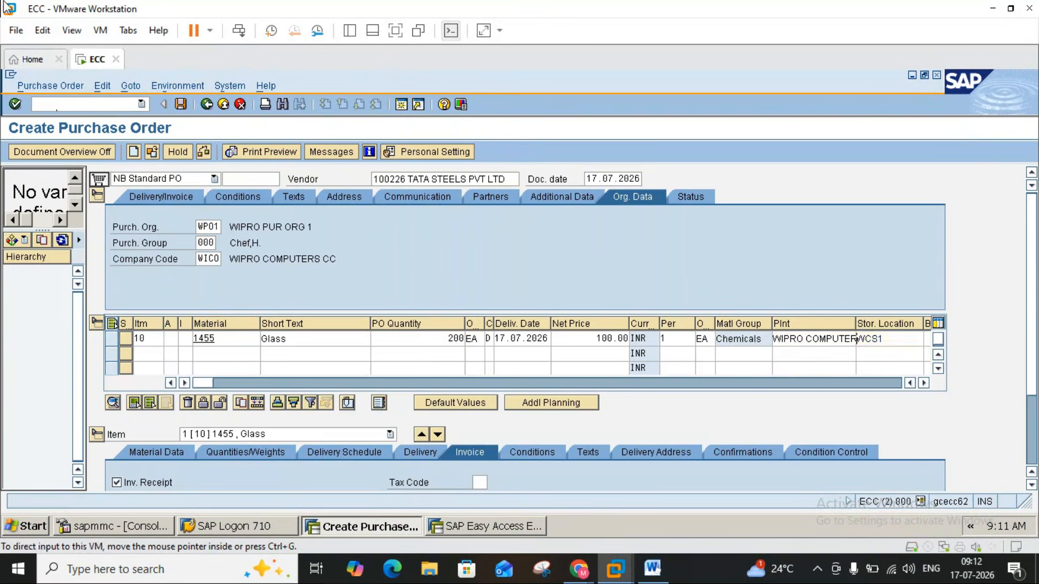
click(182, 105)
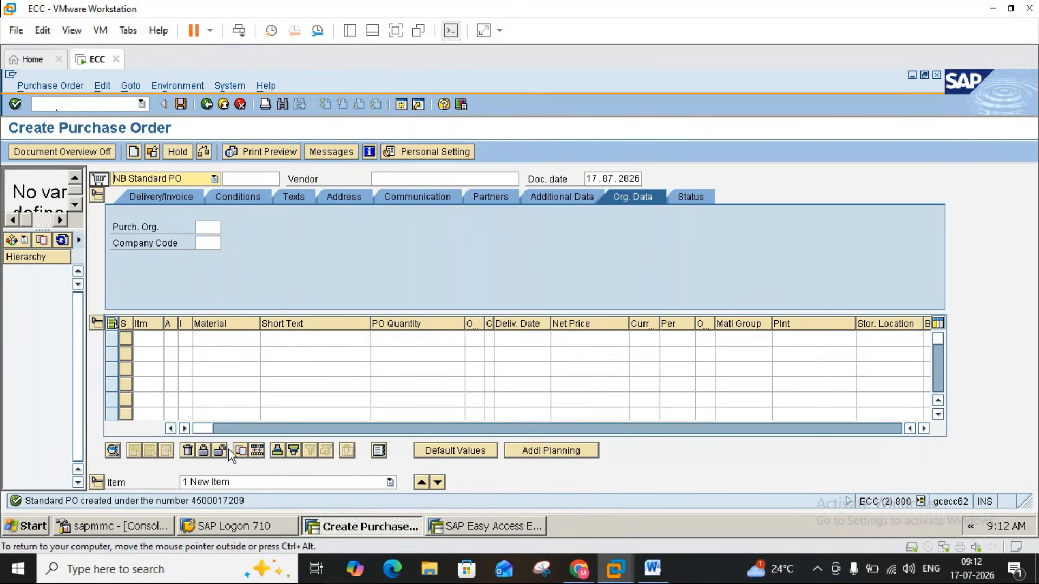
- Open the purchase order just created and switch it to change mode
click(50, 86)
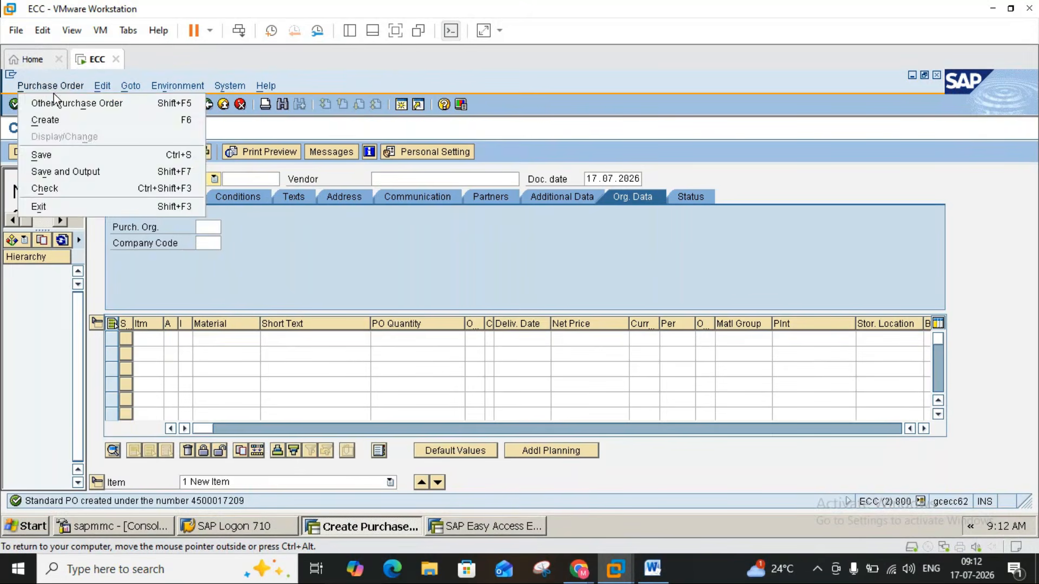
click(56, 102)
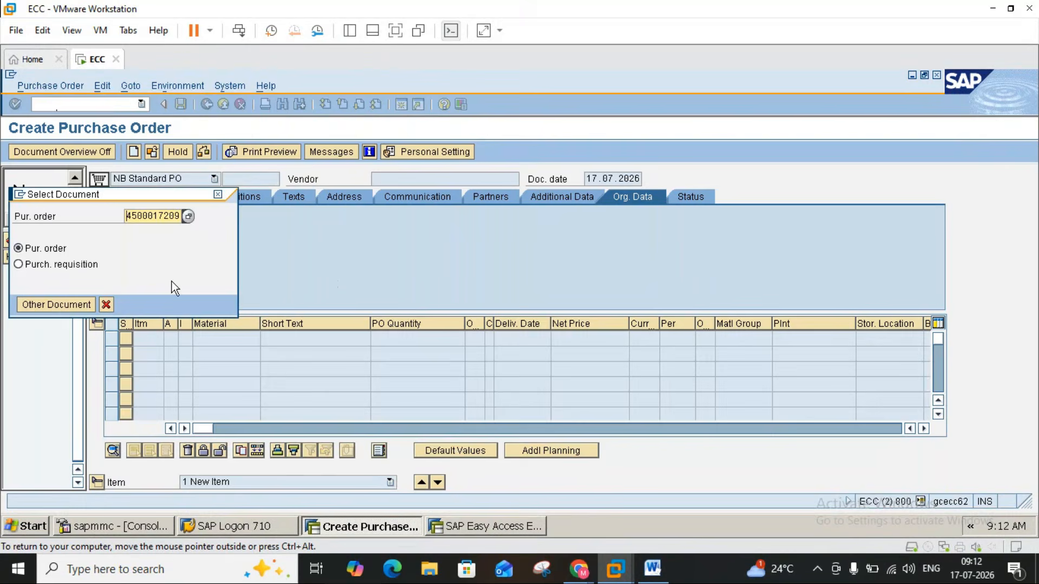
key(Return)
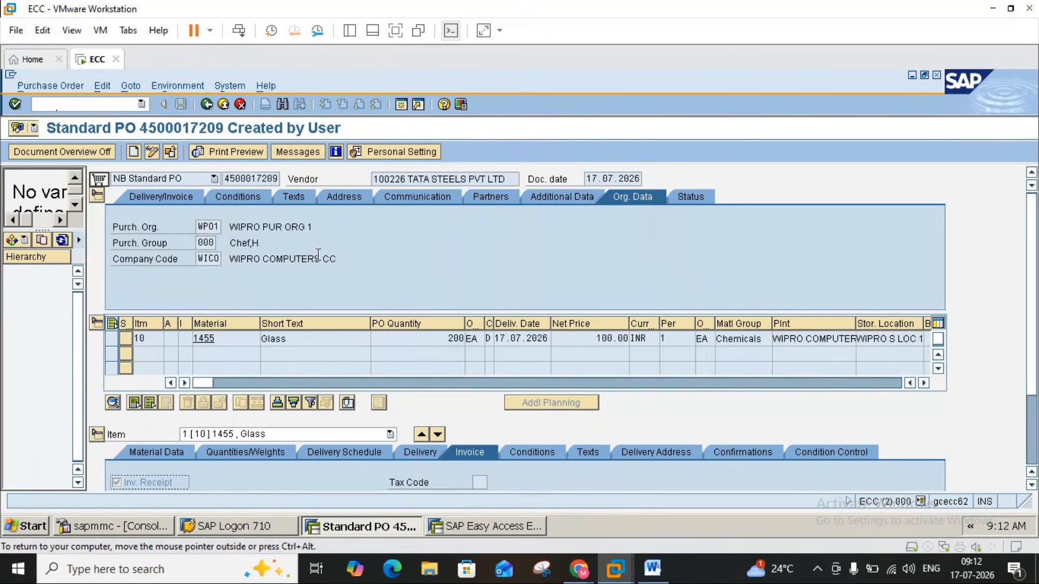
click(153, 152)
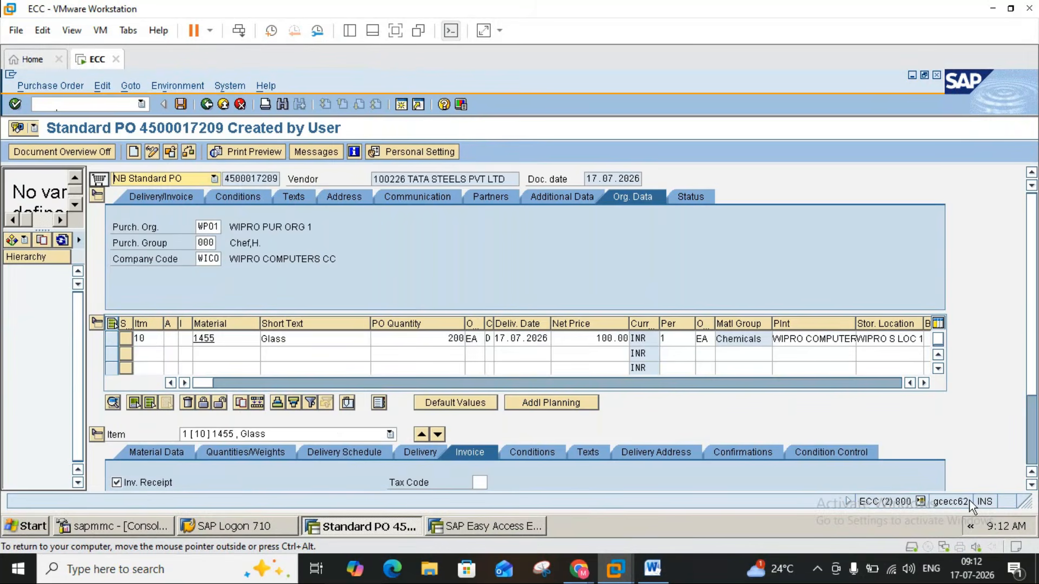
- Clear the Inv. Receipt indicator in the invoice details of item 10
click(1031, 485)
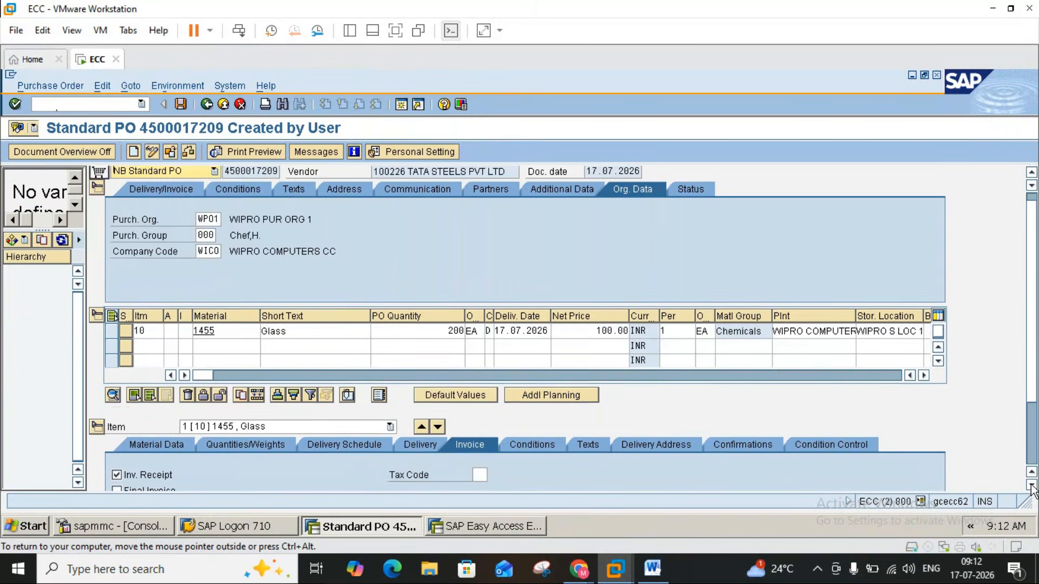
click(1031, 485)
click(1031, 485)
click(1031, 485)
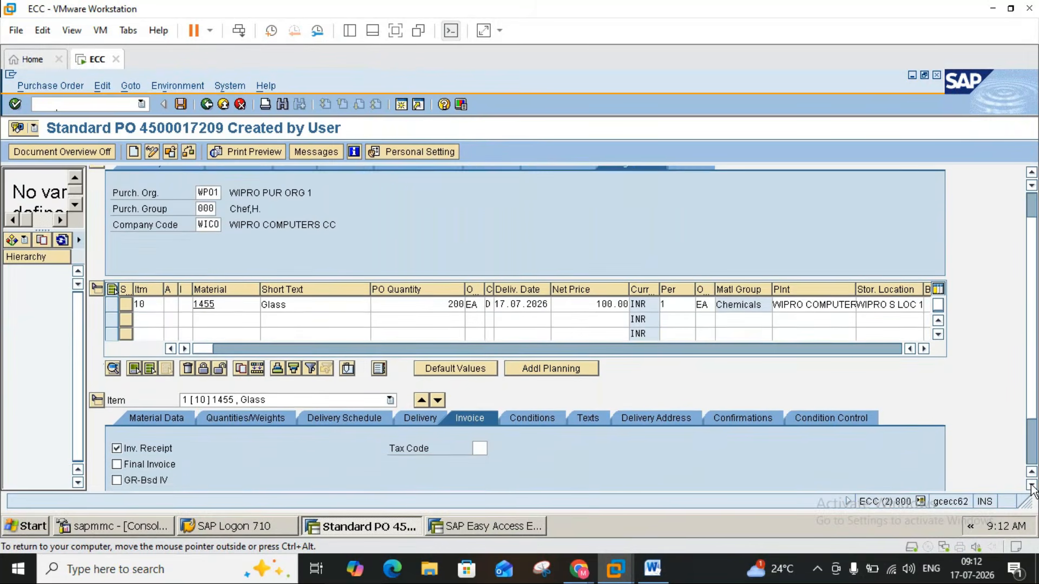
click(1031, 485)
click(1031, 485)
click(1032, 485)
click(1031, 485)
click(117, 419)
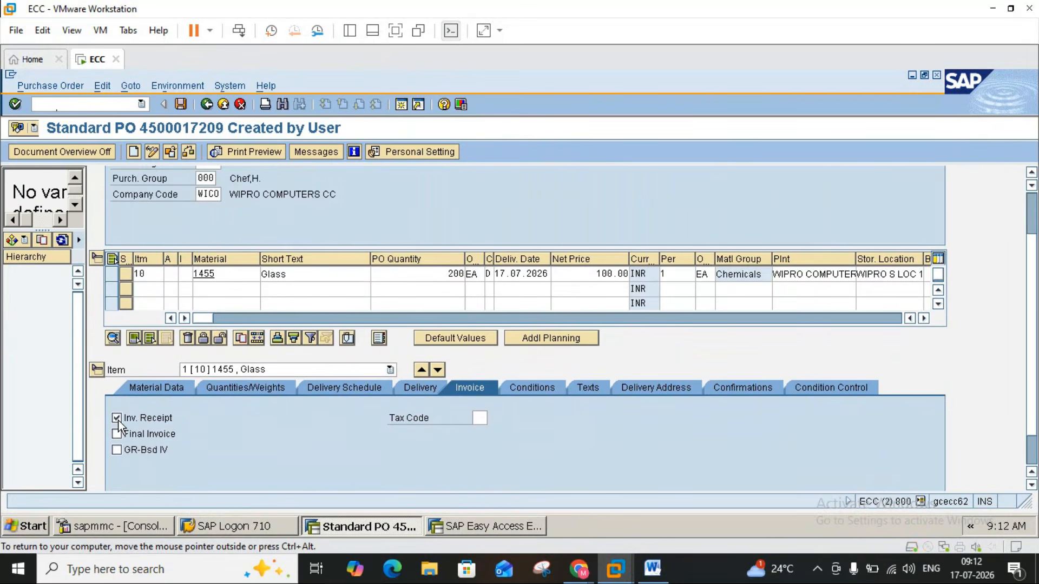
click(117, 420)
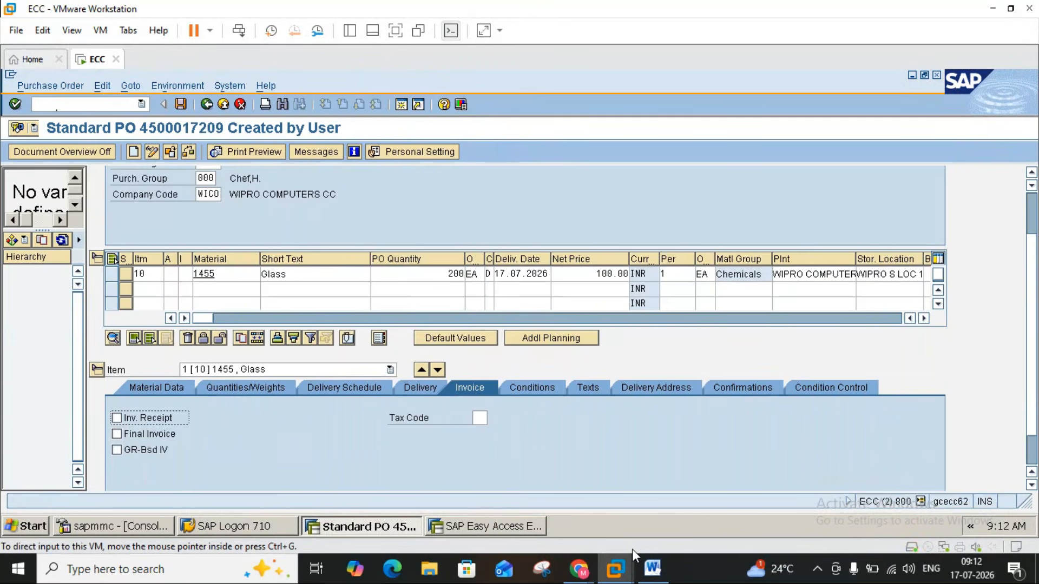
- Check the Word note on unchecked invoice receipt, return to SAP and apply the cleared indicator to the item
click(652, 568)
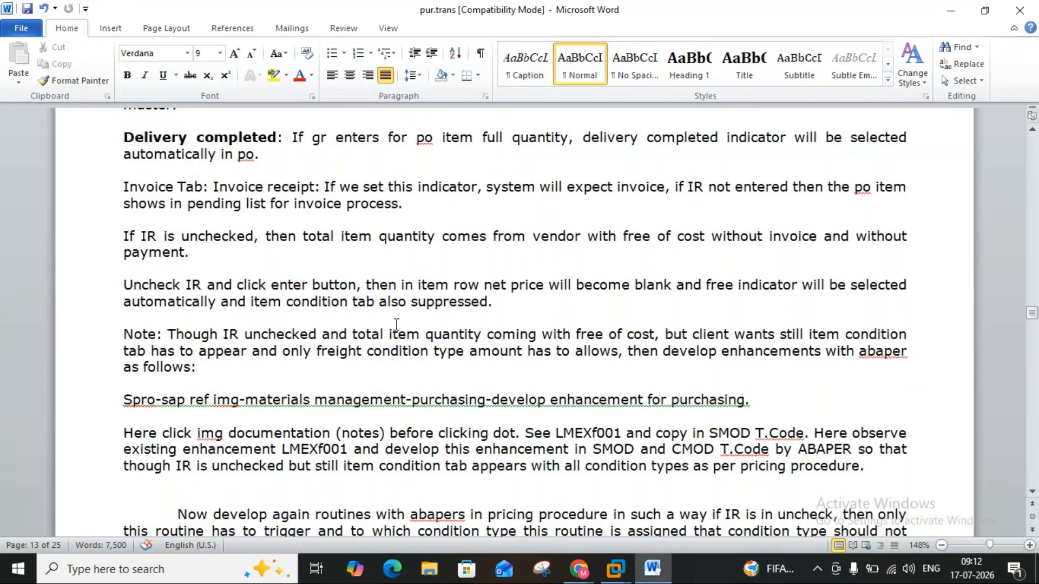
mouse_move(615, 568)
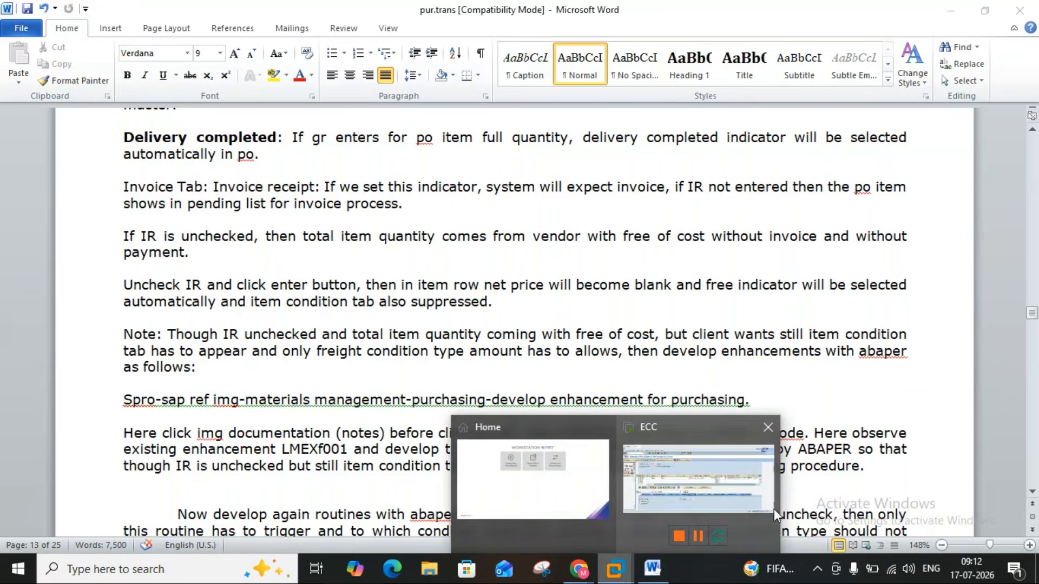
click(705, 473)
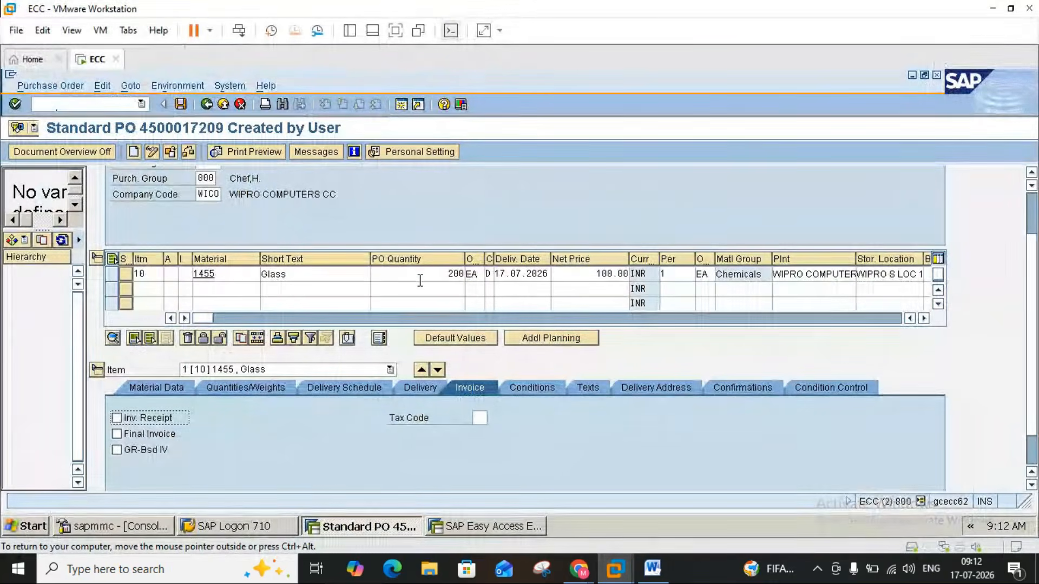
key(Return)
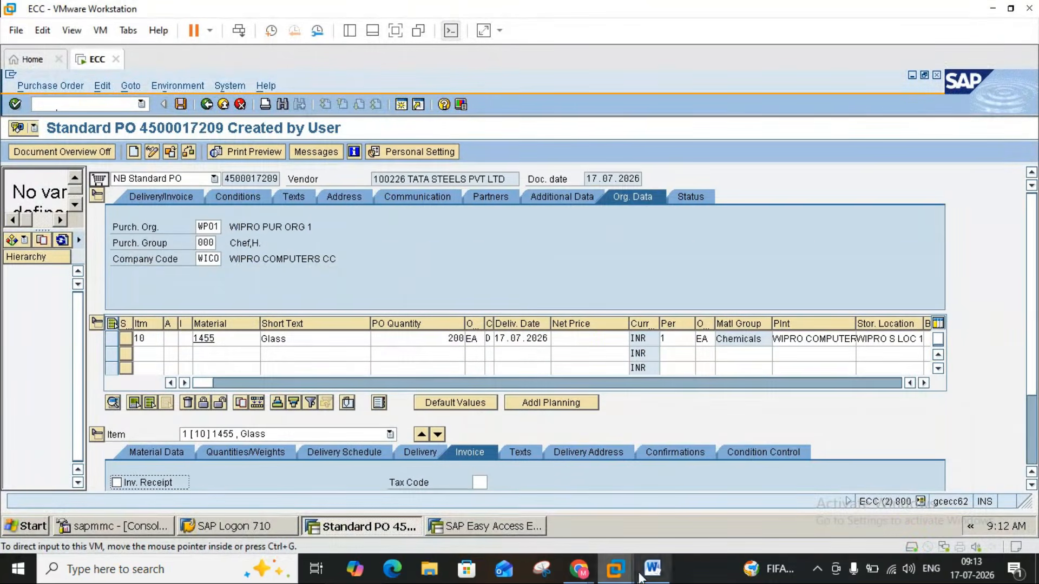
- Compare the Word notes on unchecked invoice receipt with item 10's net price, Free indicator and item detail tabs in SAP
click(651, 570)
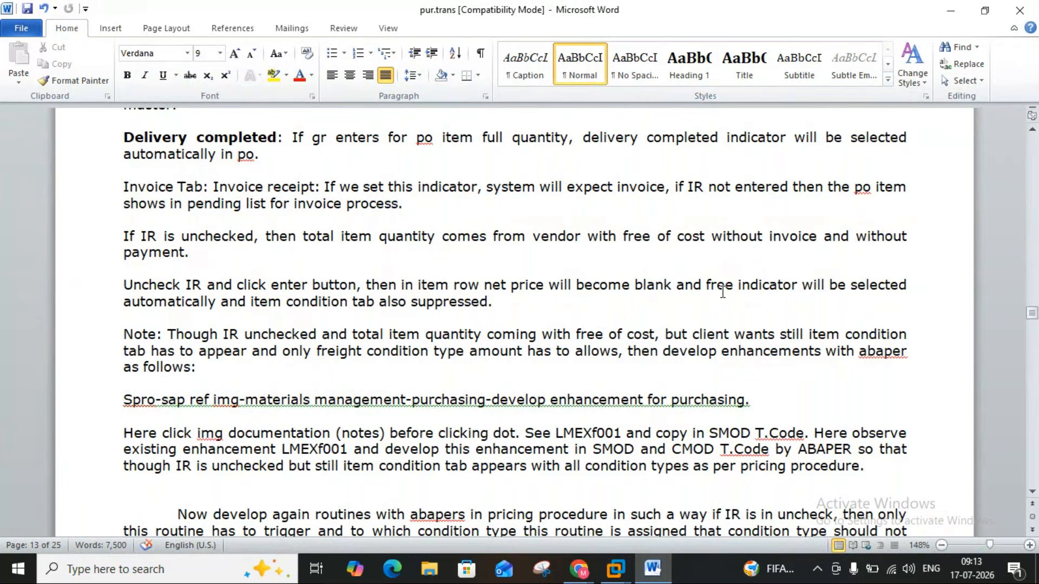
click(659, 575)
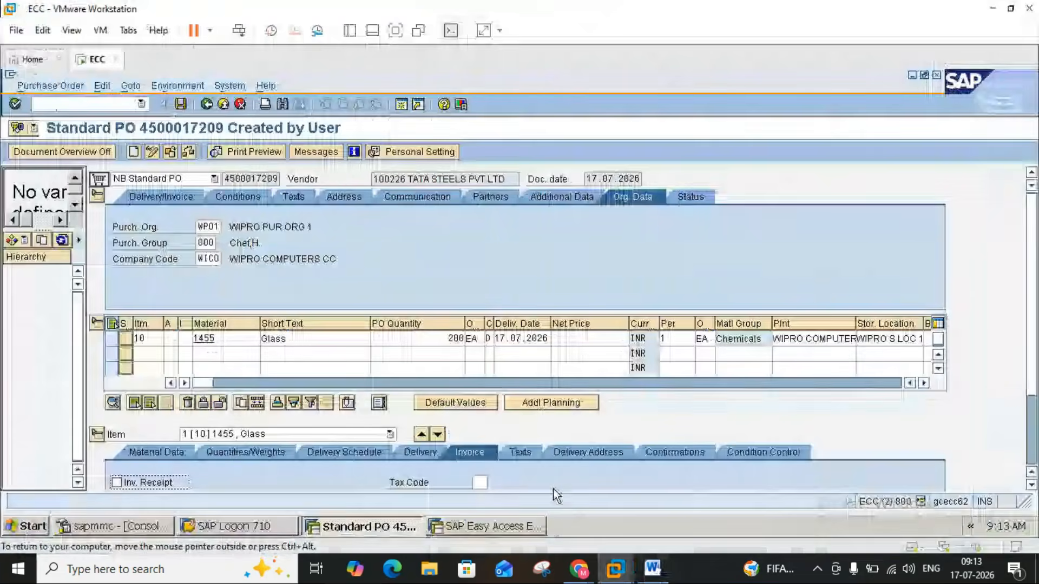
click(581, 340)
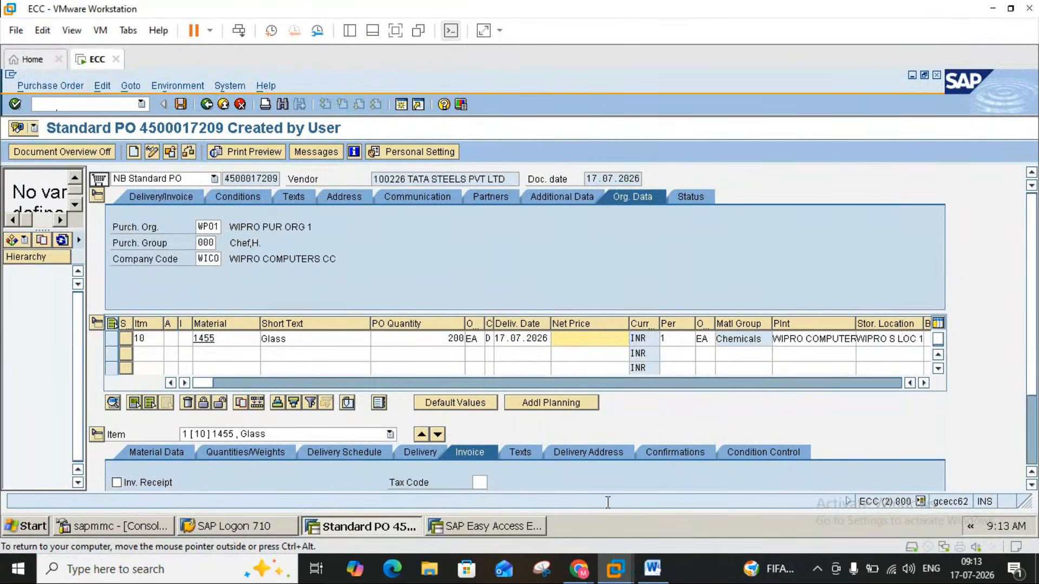
click(654, 573)
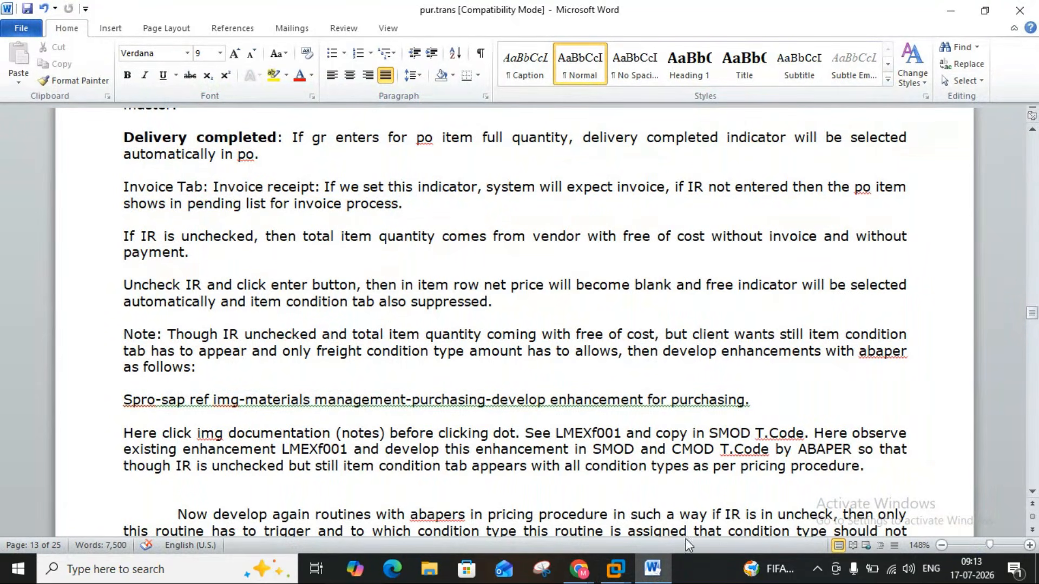
click(661, 569)
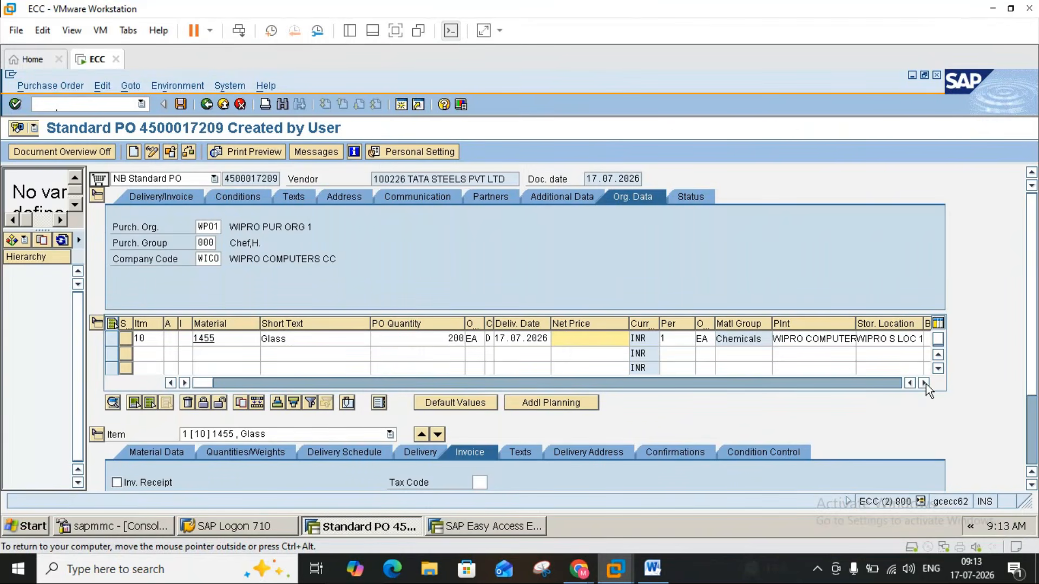
click(924, 383)
click(925, 383)
click(925, 383)
click(925, 383)
click(925, 383)
click(925, 383)
click(925, 383)
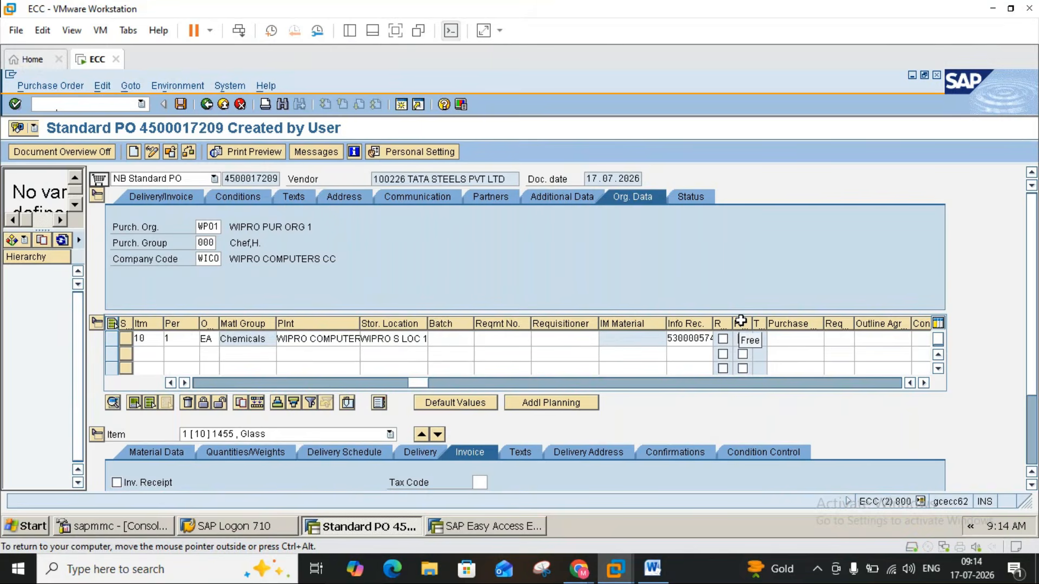
click(659, 572)
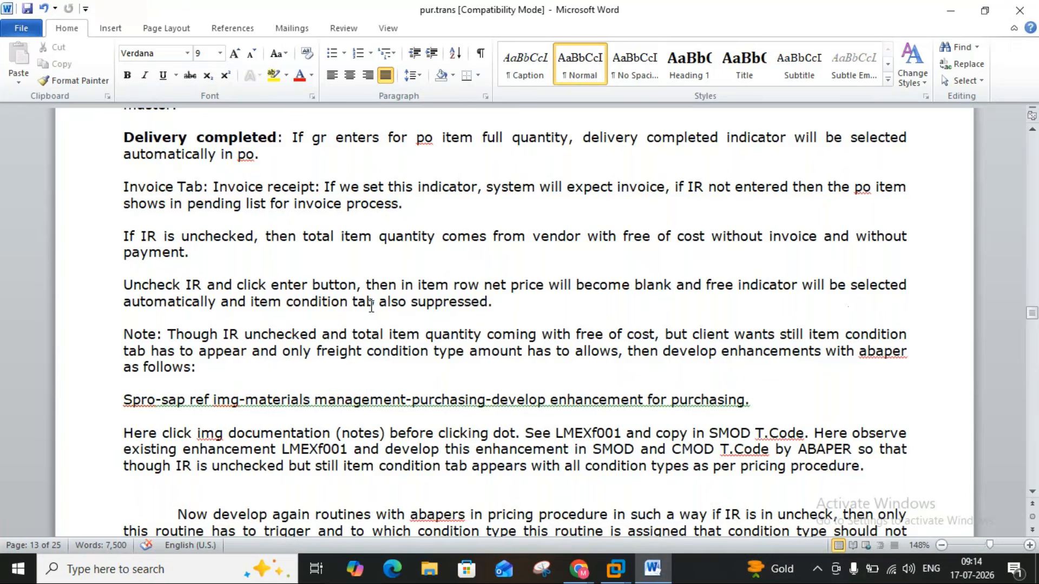
mouse_move(615, 569)
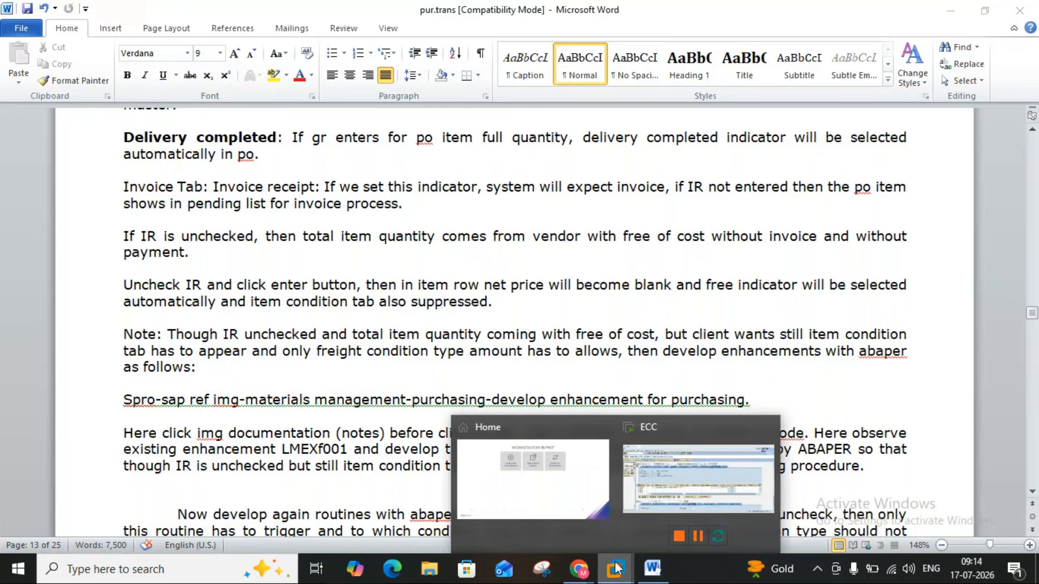
click(661, 498)
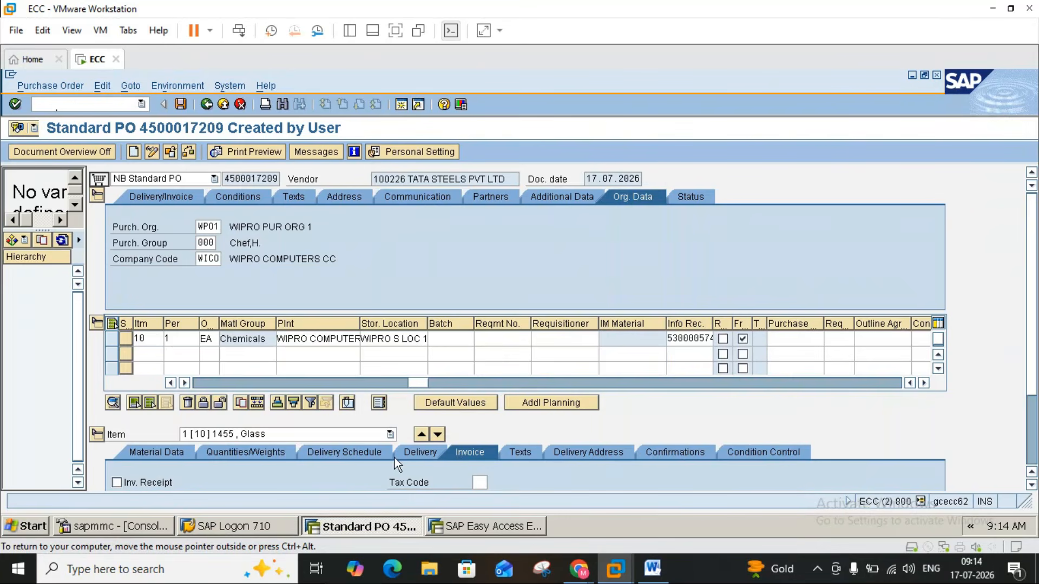
- Set the Inv. Receipt indicator again to view the item's conditions, and clear it once more
click(408, 455)
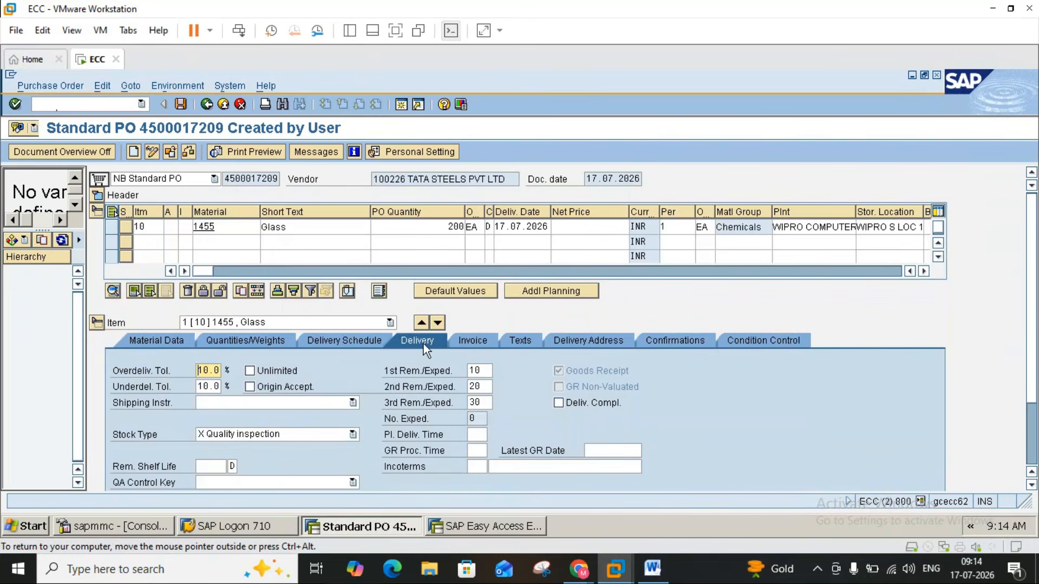
click(482, 342)
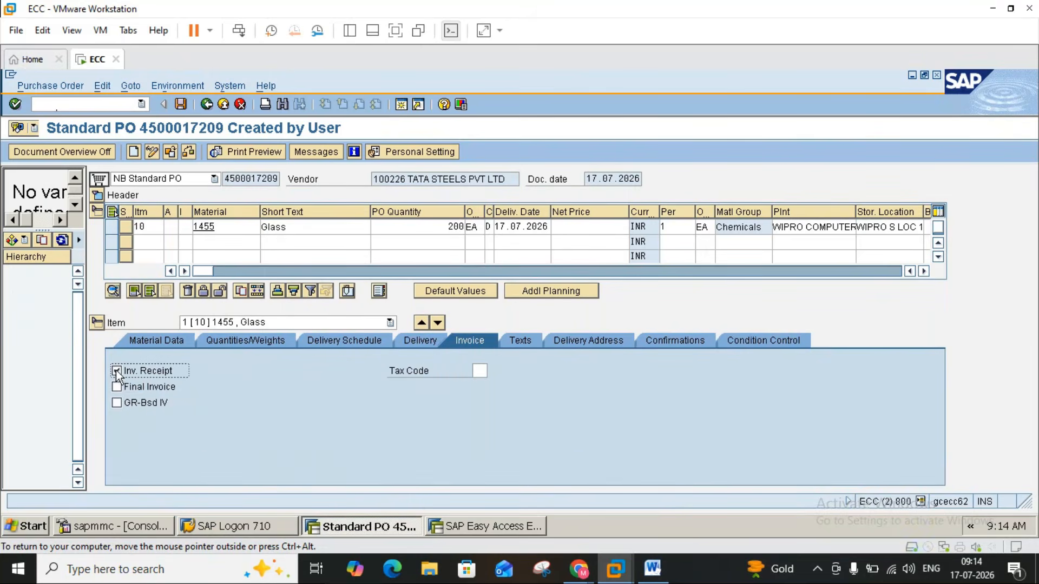
key(Return)
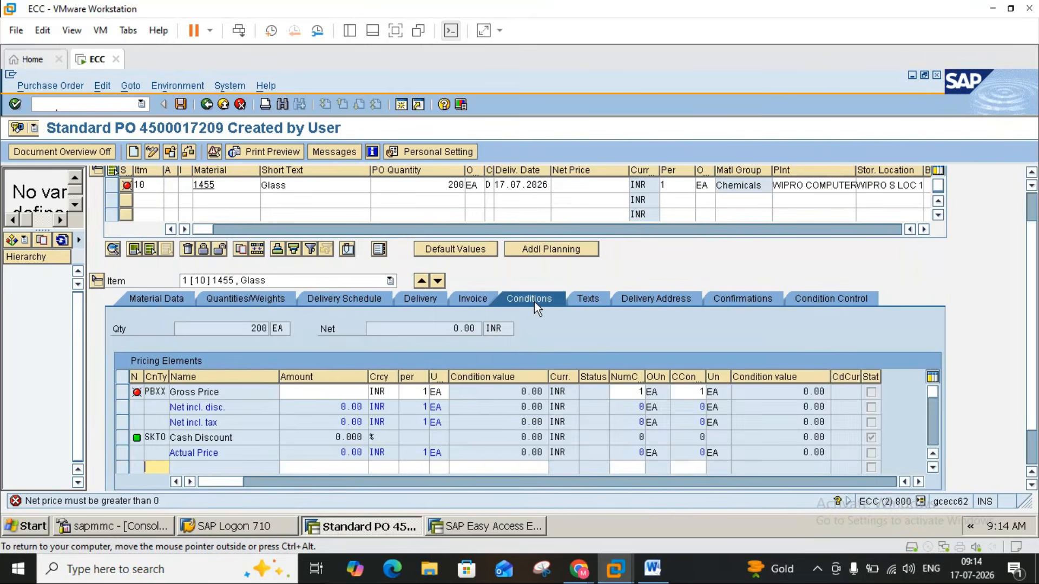
click(479, 301)
click(118, 372)
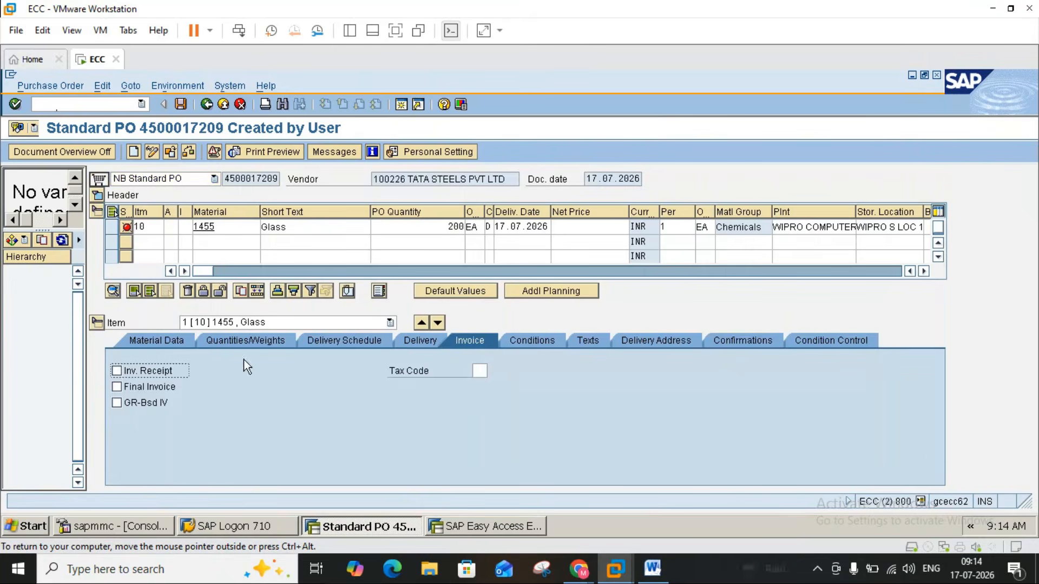
click(544, 343)
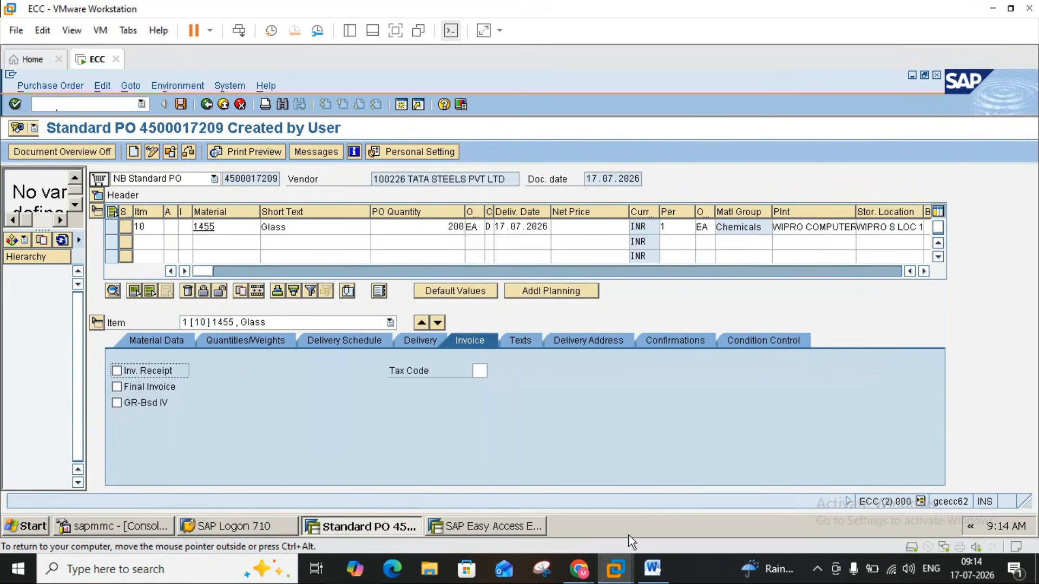
- Reread the Word notes on unchecked invoice receipt and return to SAP to check the item's Net Price field
click(652, 569)
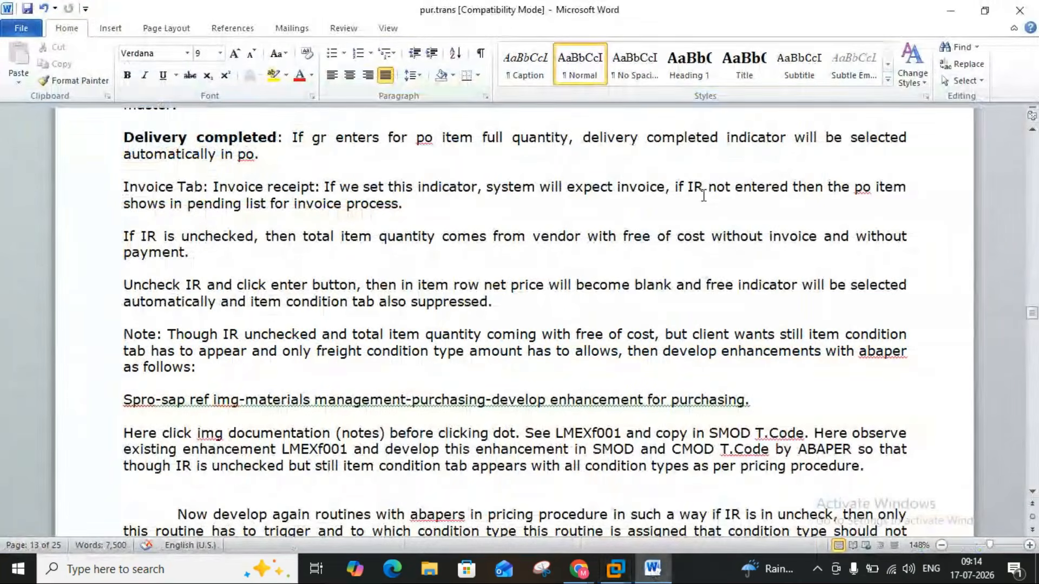
click(654, 578)
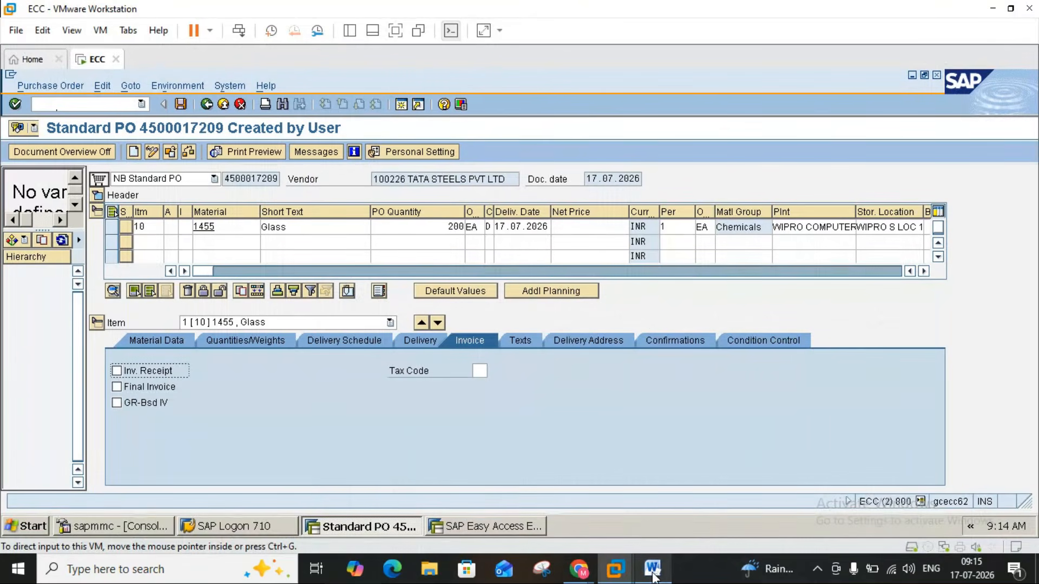
click(595, 231)
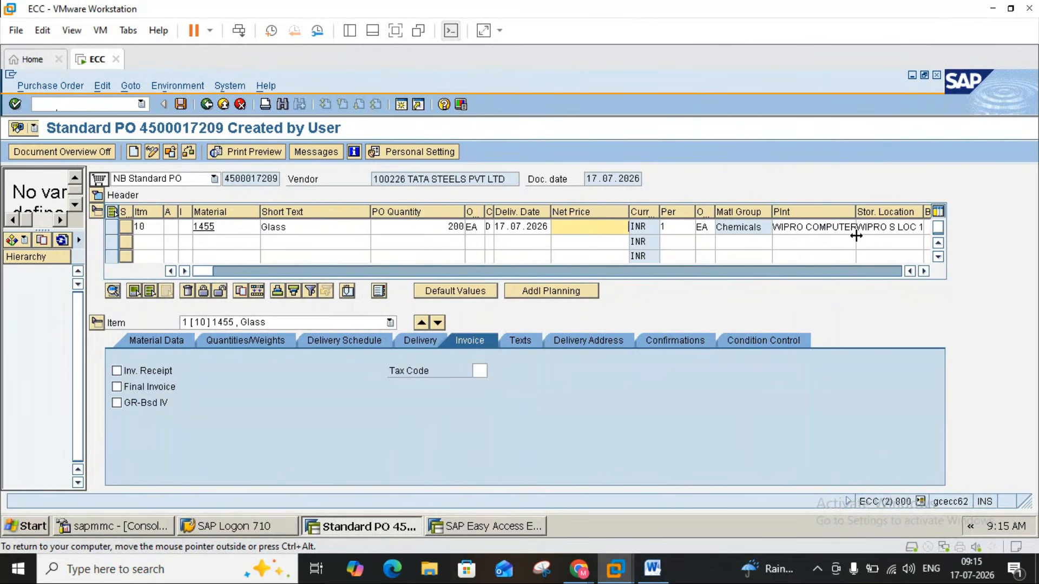
- Check the Free indicator of item 10 in the item overview of the purchase order
click(925, 271)
click(925, 271)
click(925, 272)
click(925, 271)
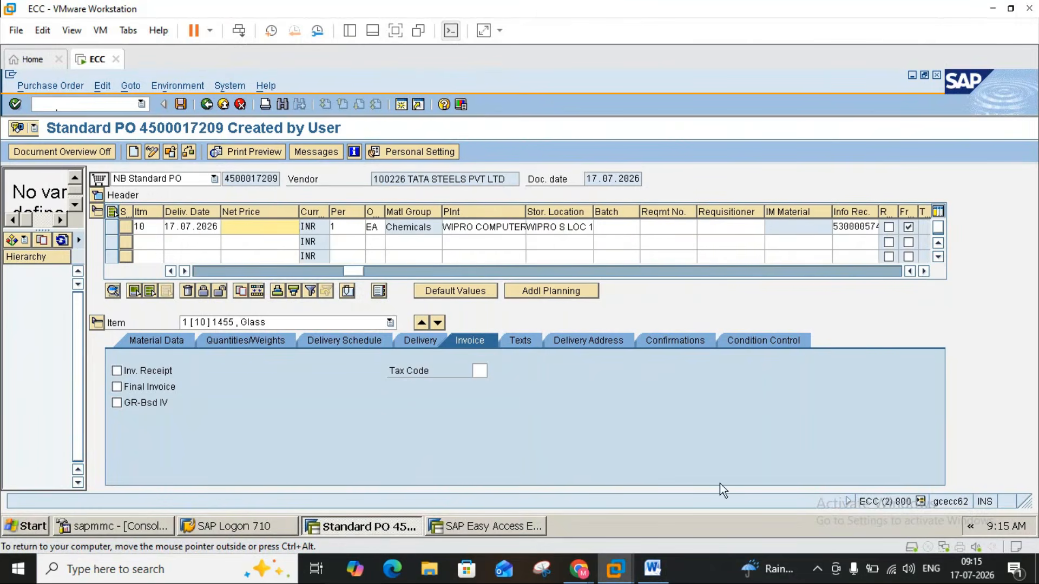
- Read the Word notes on unchecked invoice receipt enhancements and the Final Invoice indicator, comparing with the purchase order in SAP
click(653, 569)
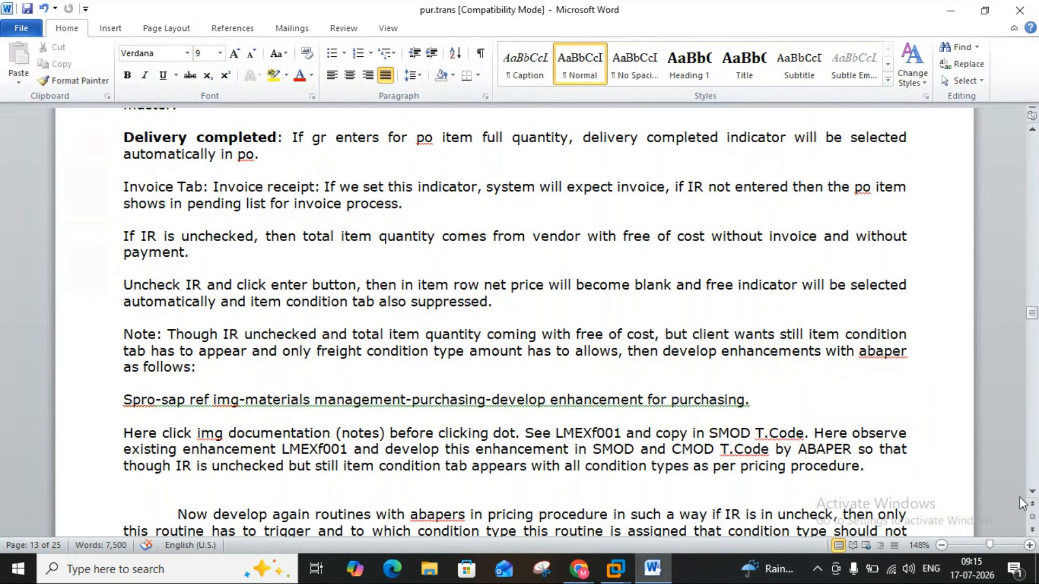
scroll(1030, 504, down, 3)
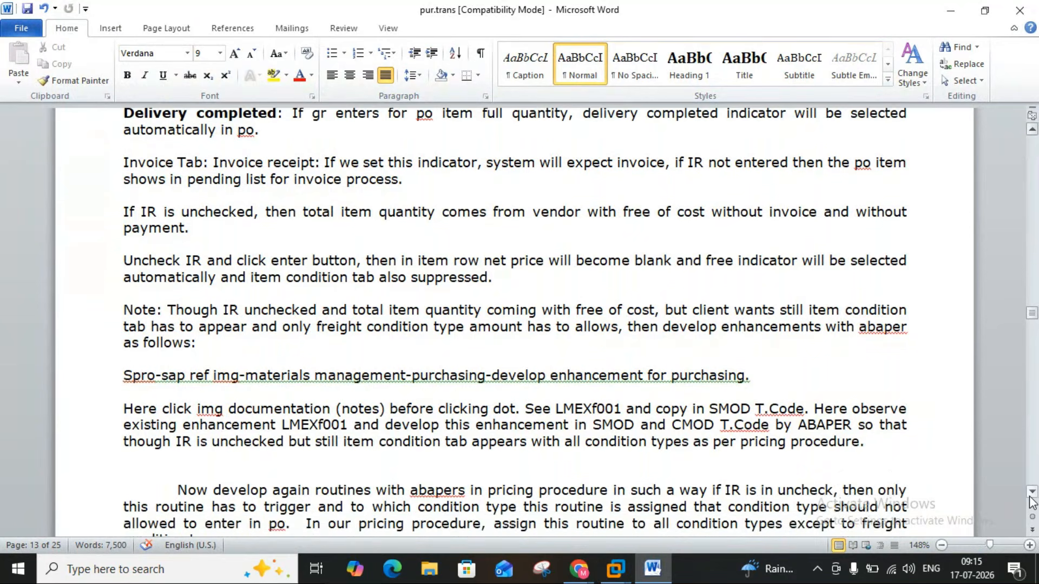
scroll(1031, 504, down, 5)
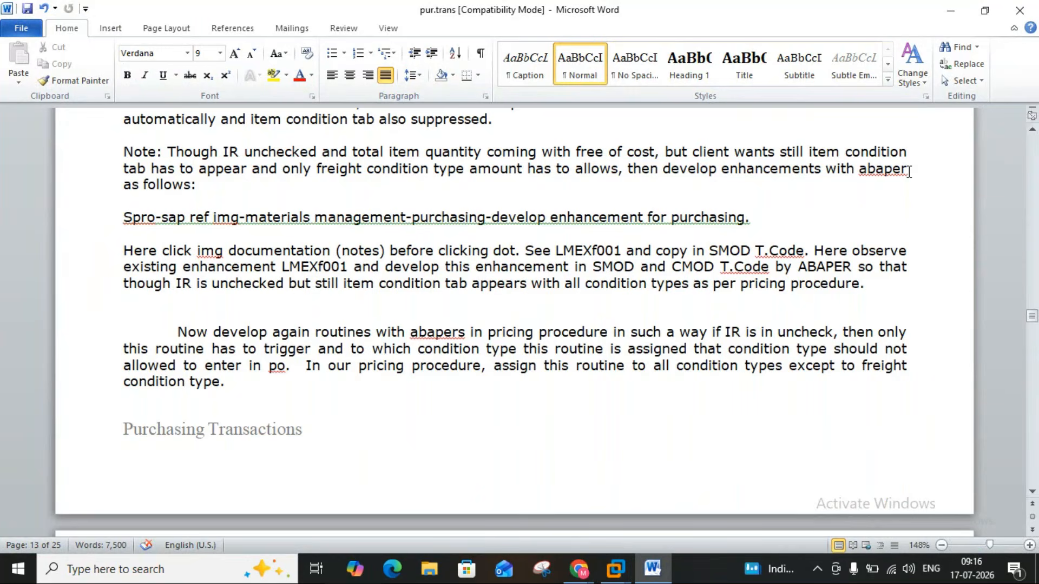
click(1032, 491)
click(1033, 492)
click(1032, 492)
click(616, 569)
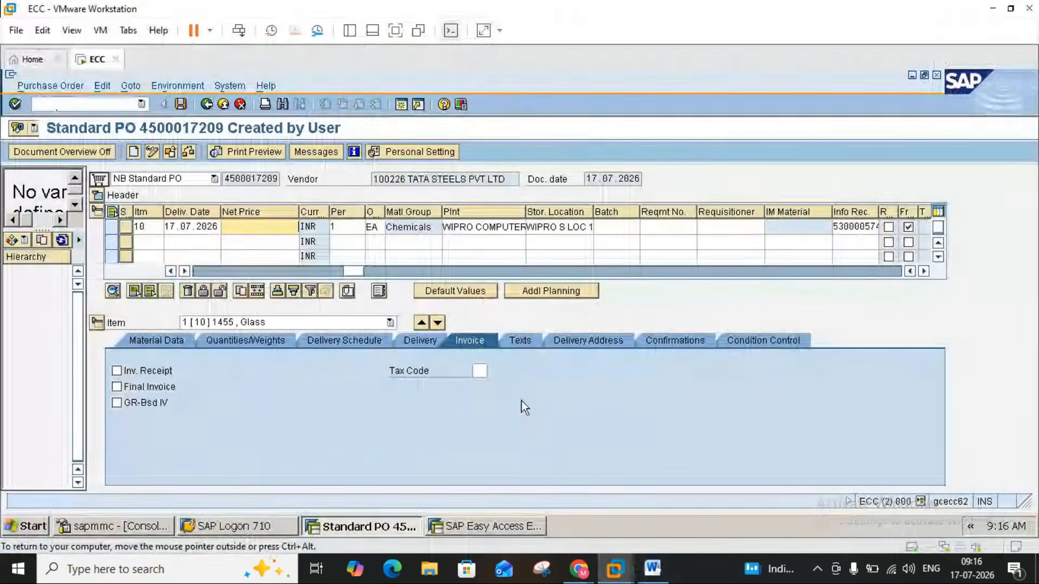
click(656, 569)
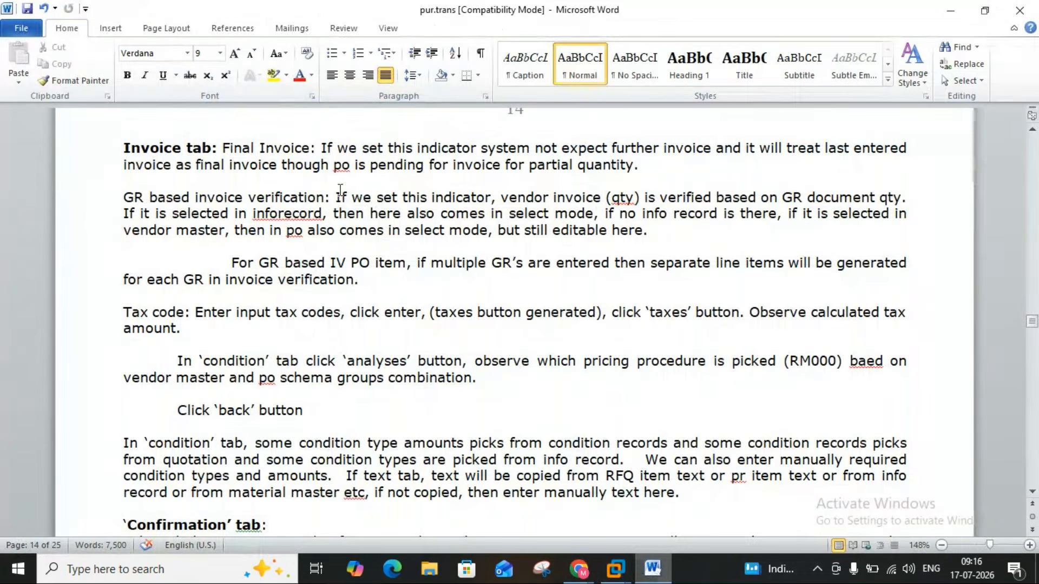
click(665, 569)
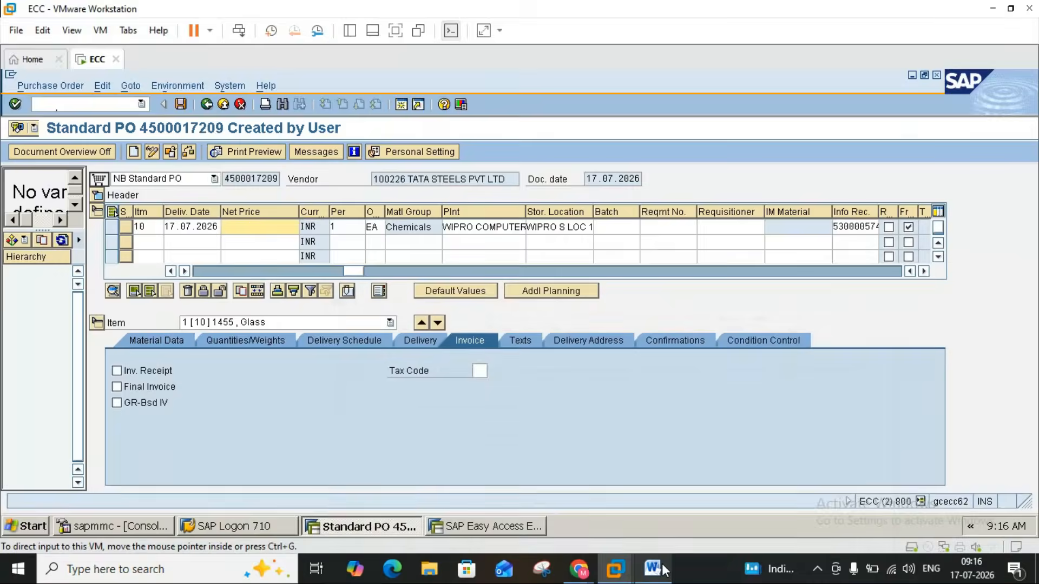
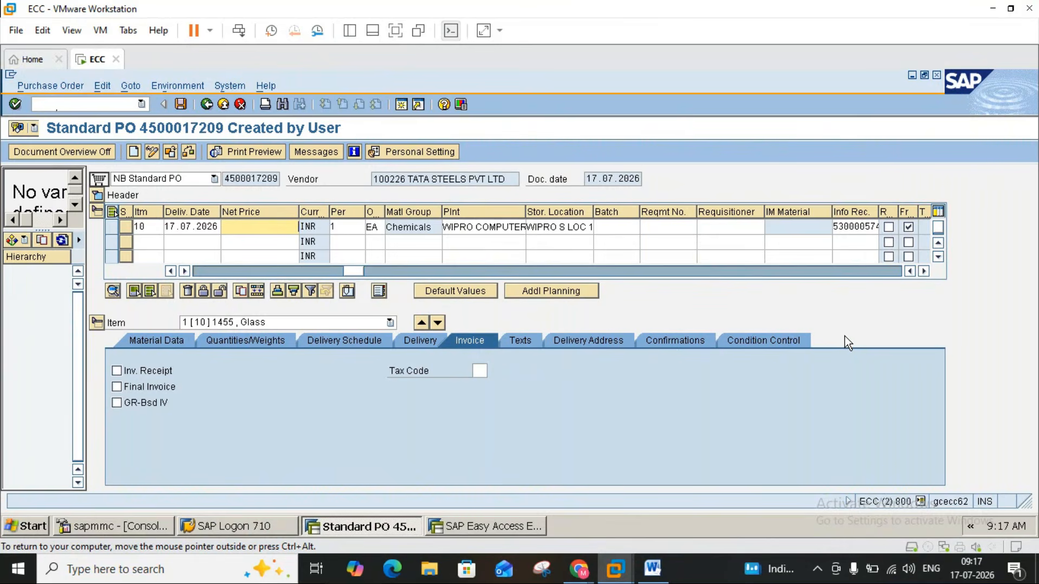
- Collapse and reopen the item details, and set the Final Invoice indicator for item 10
click(98, 320)
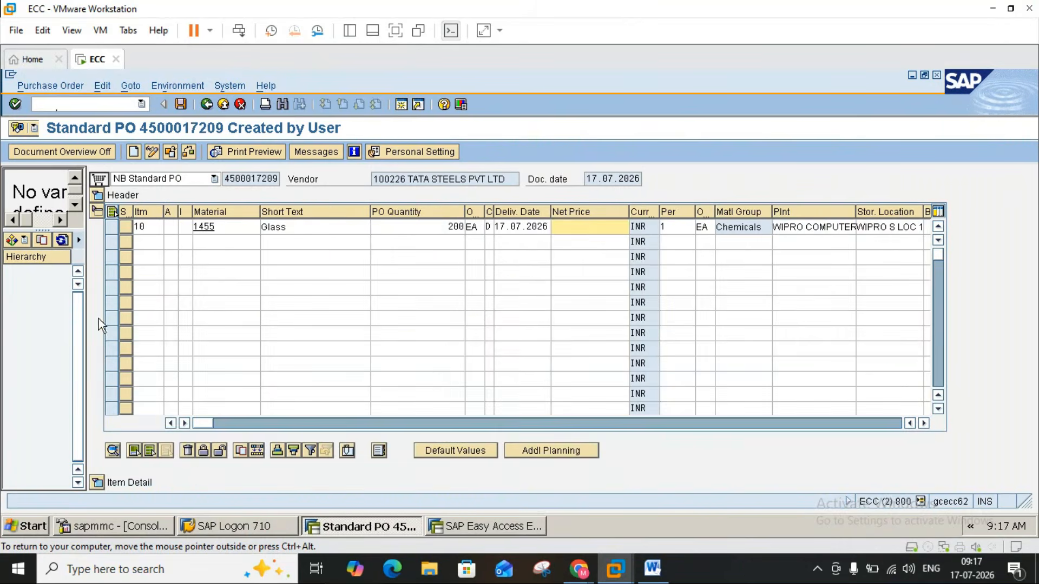
click(98, 482)
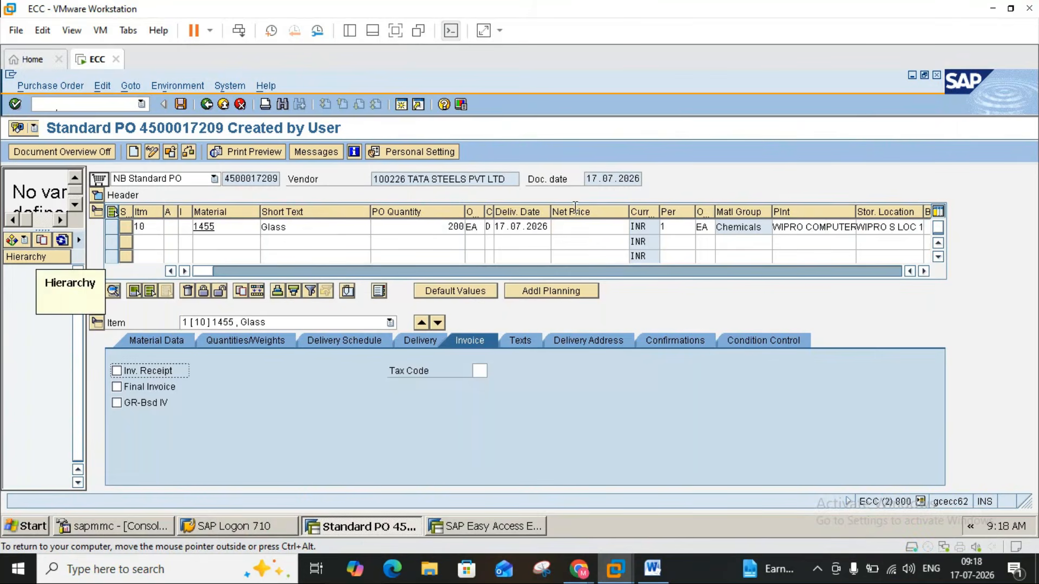
click(119, 387)
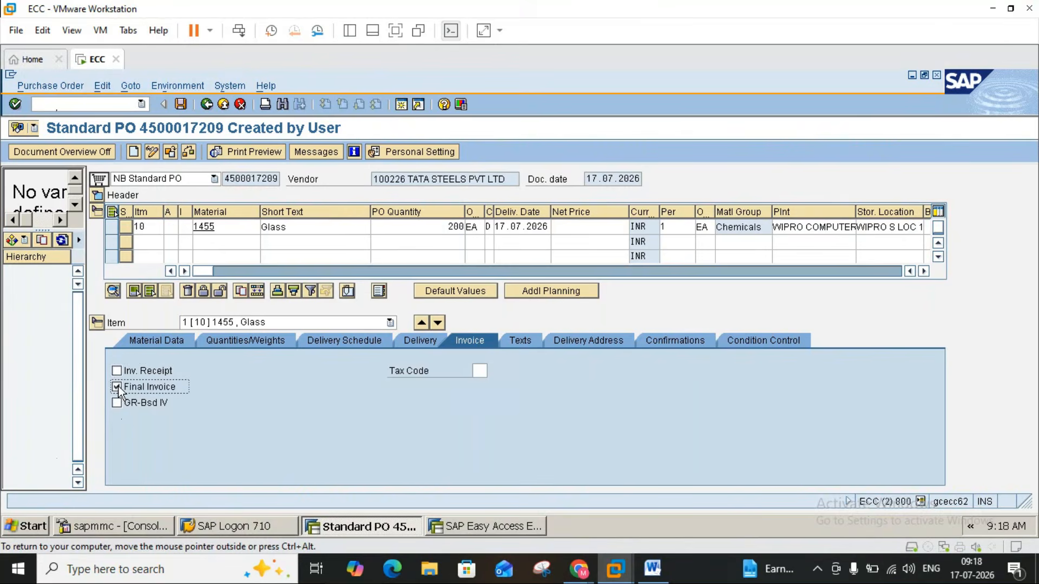
- Check the Word note on Final Invoice, return to SAP and save the purchase order
click(653, 569)
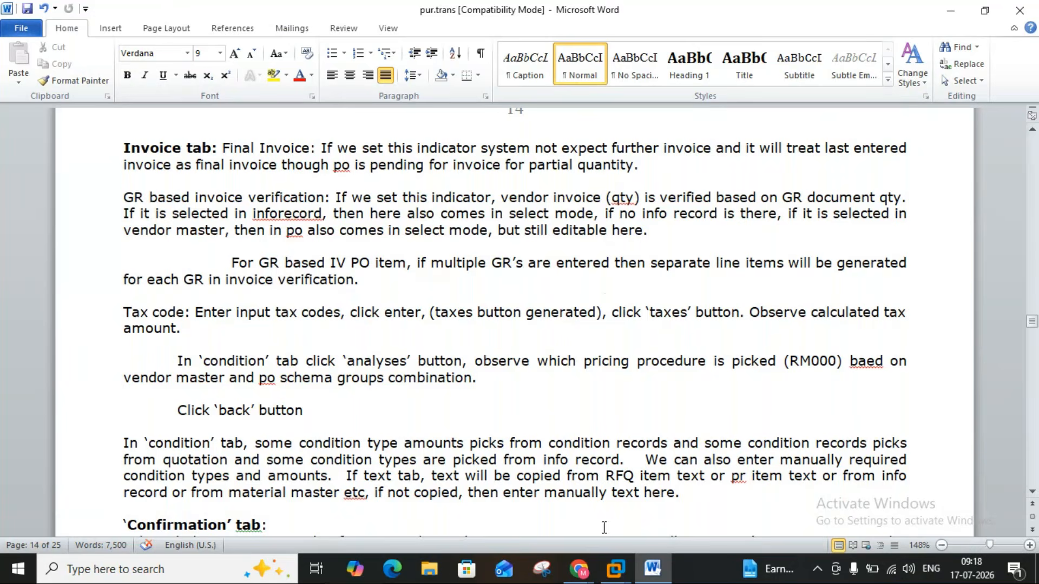
mouse_move(616, 571)
click(659, 500)
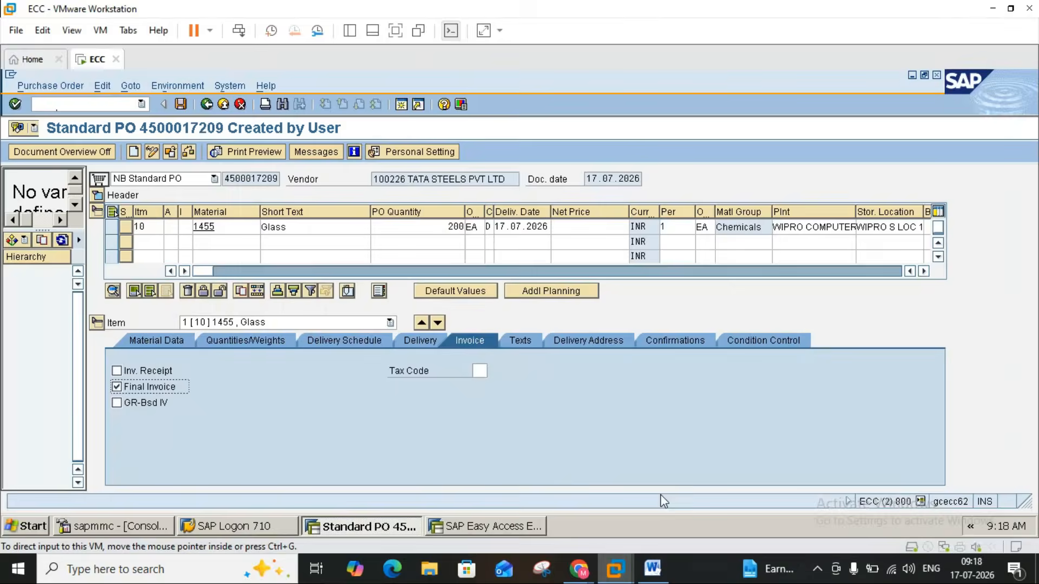
click(439, 225)
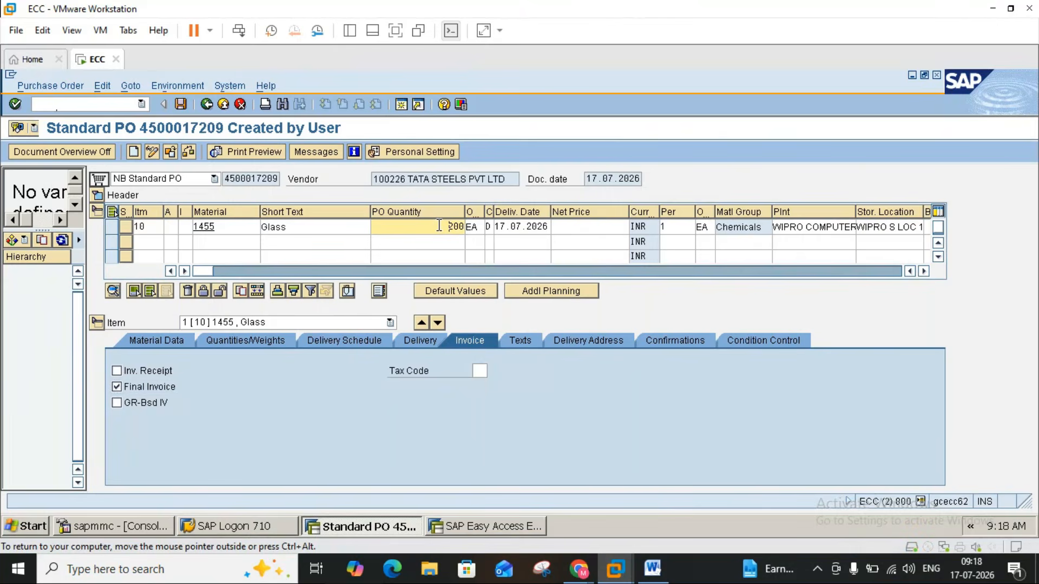
click(182, 104)
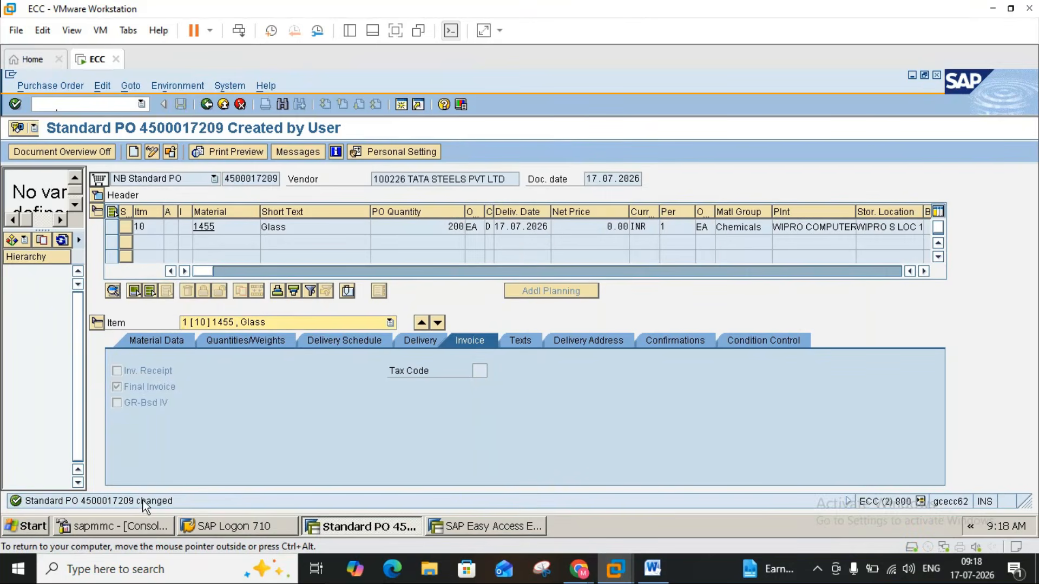
- Leave the purchase order, start transaction MIGO and load the same purchase order for goods receipt
click(222, 104)
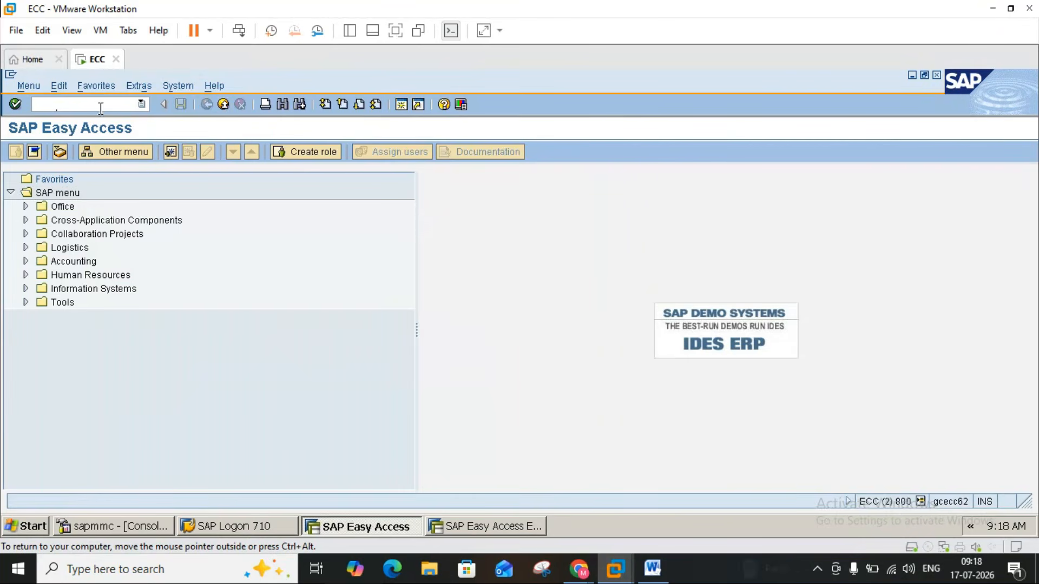
text(migo)
key(Return)
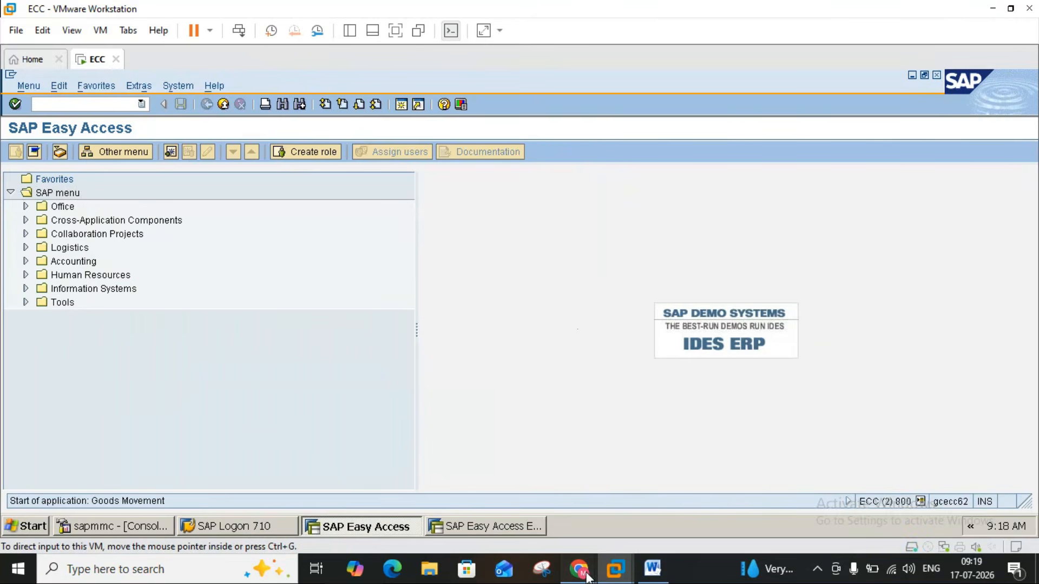
mouse_move(587, 577)
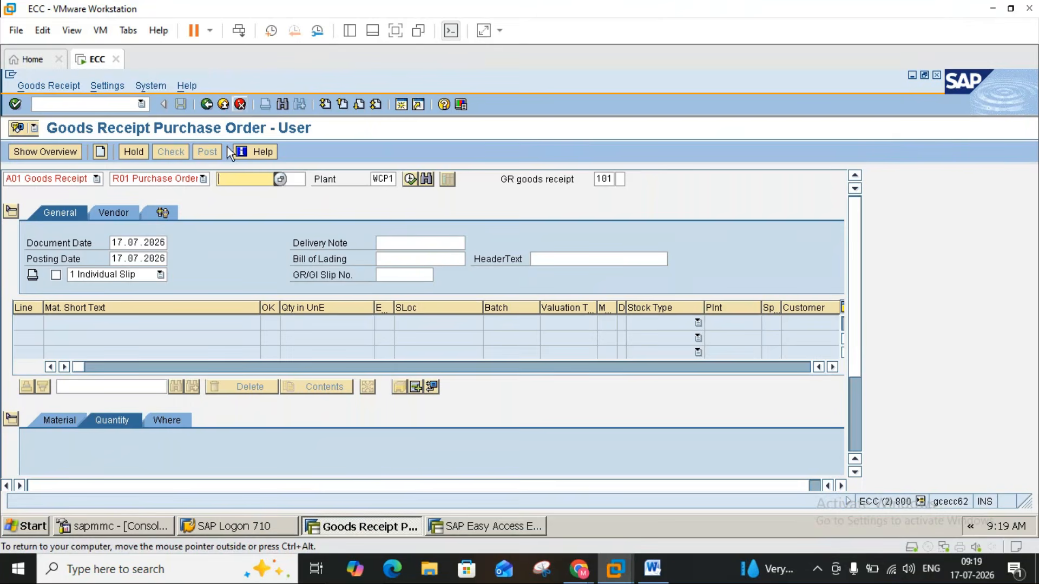
click(253, 182)
click(251, 194)
key(BackSpace)
text(9)
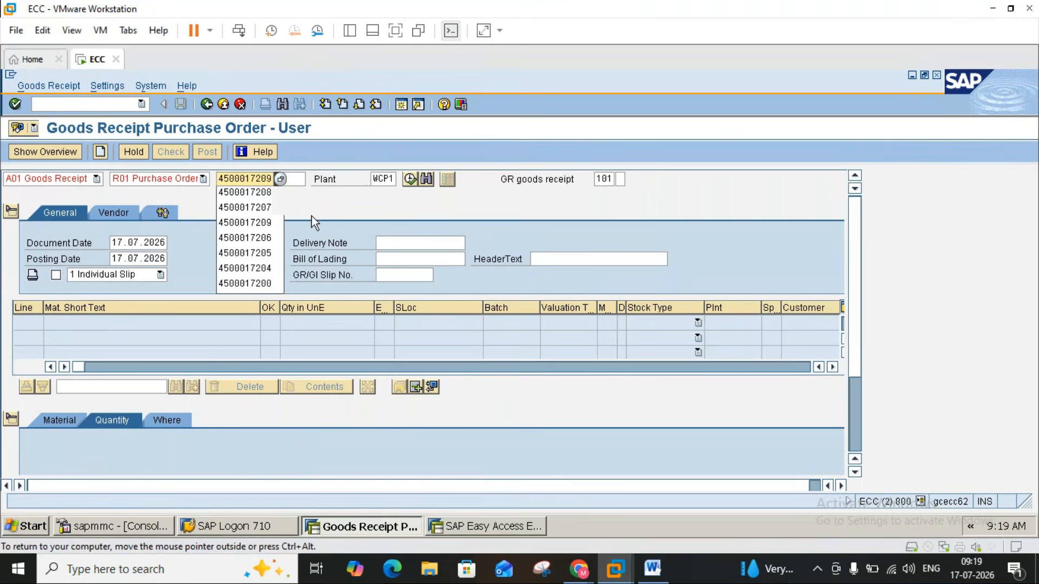
key(Return)
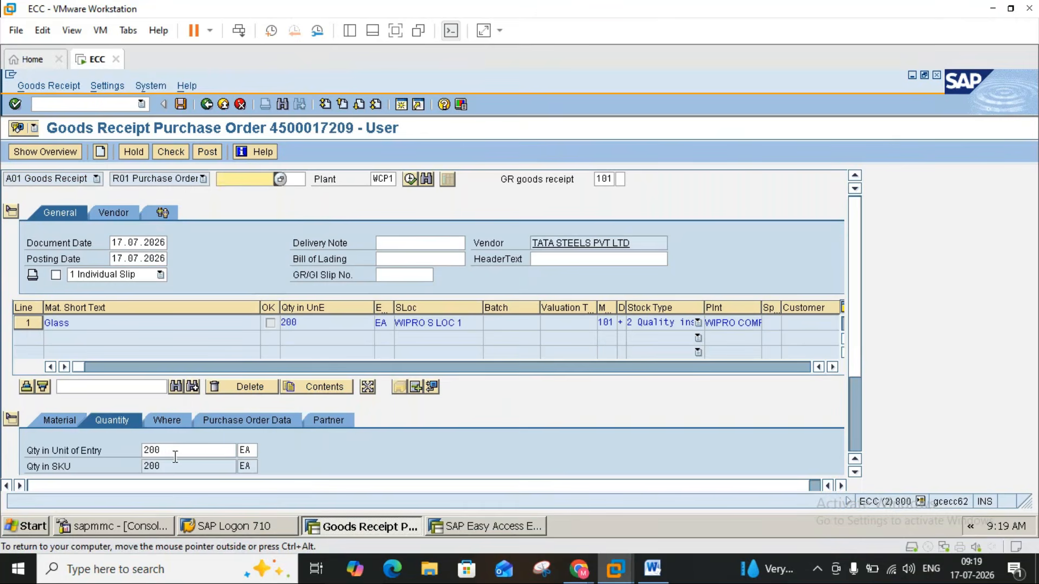
- Set the Glass item's quantity in unit of entry to 180 EA
click(170, 451)
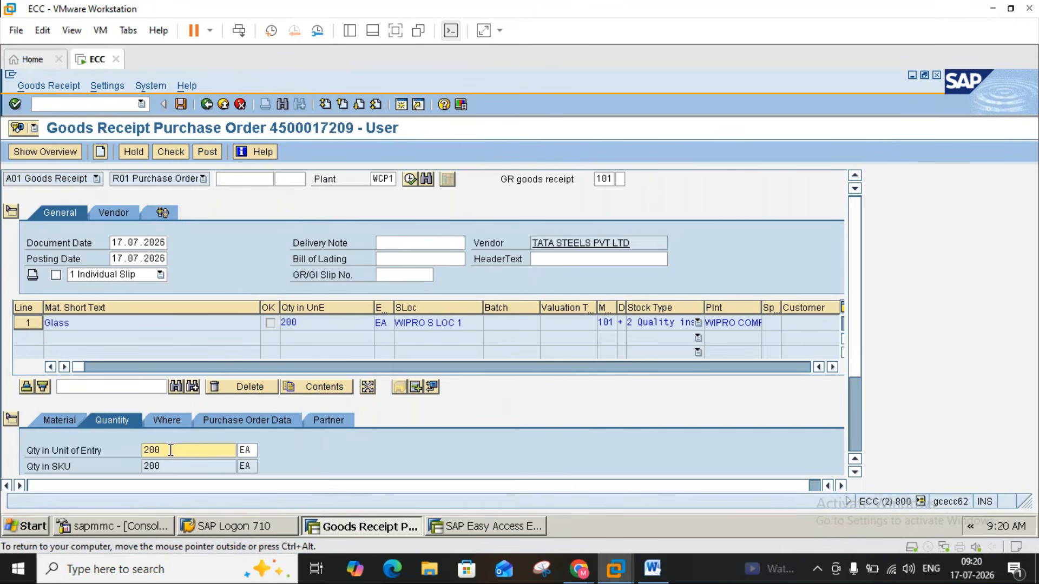
key(BackSpace)
key(BackSpace)
key(BackSpace)
text(180)
key(Return)
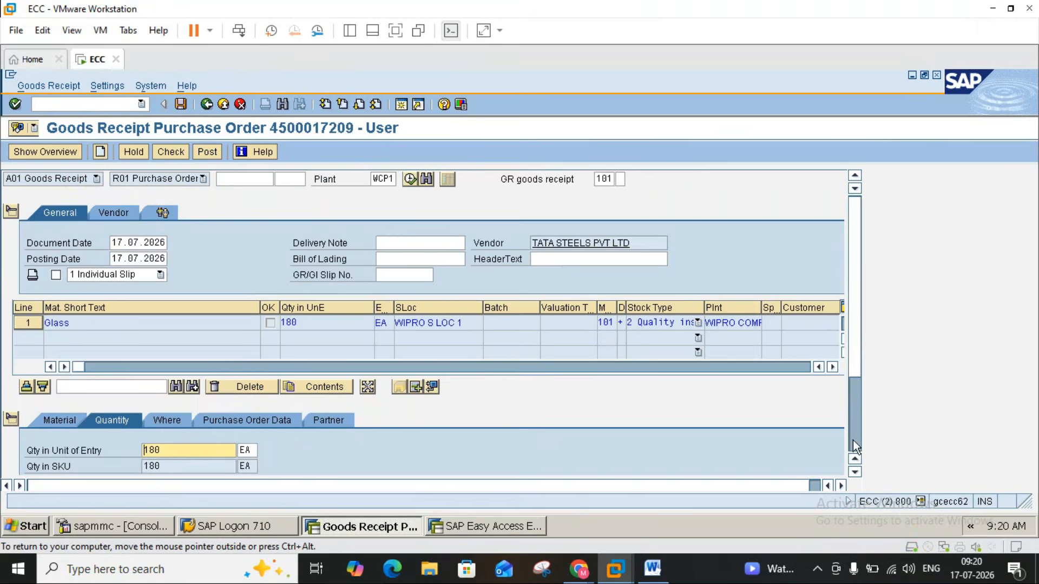
- Mark the Glass item as Item OK and post the goods receipt
scroll(853, 440, down, 3)
click(63, 467)
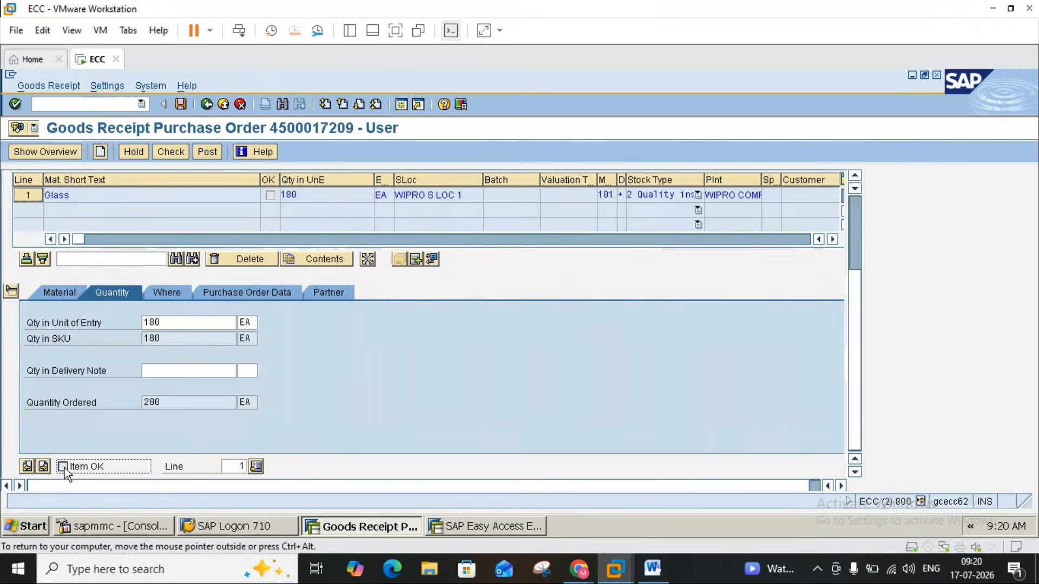
click(182, 105)
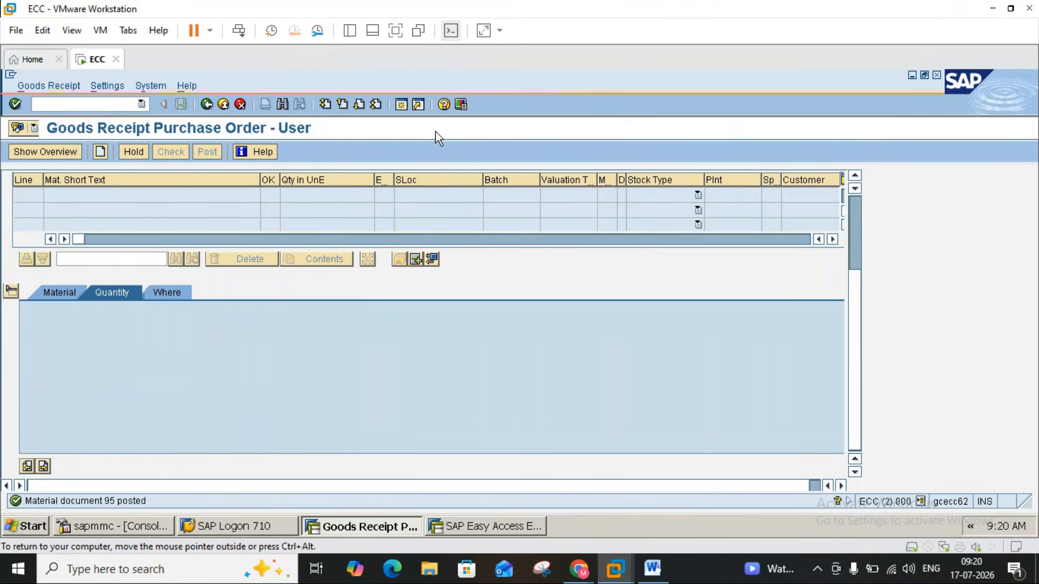
- Switch to the other SAP session and open the purchase order for changing with transaction ME22N
click(489, 527)
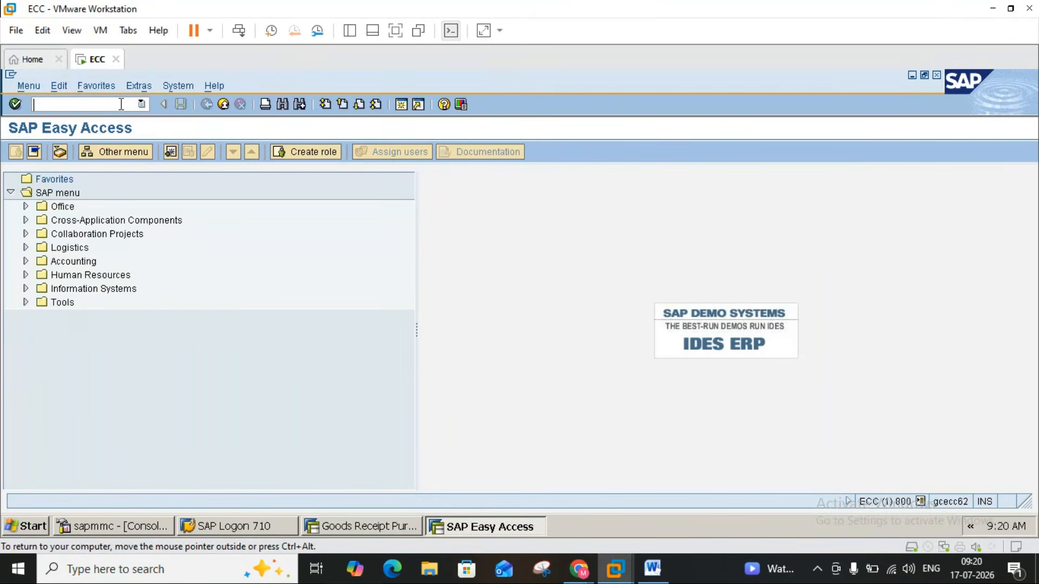
text(me22n)
key(Return)
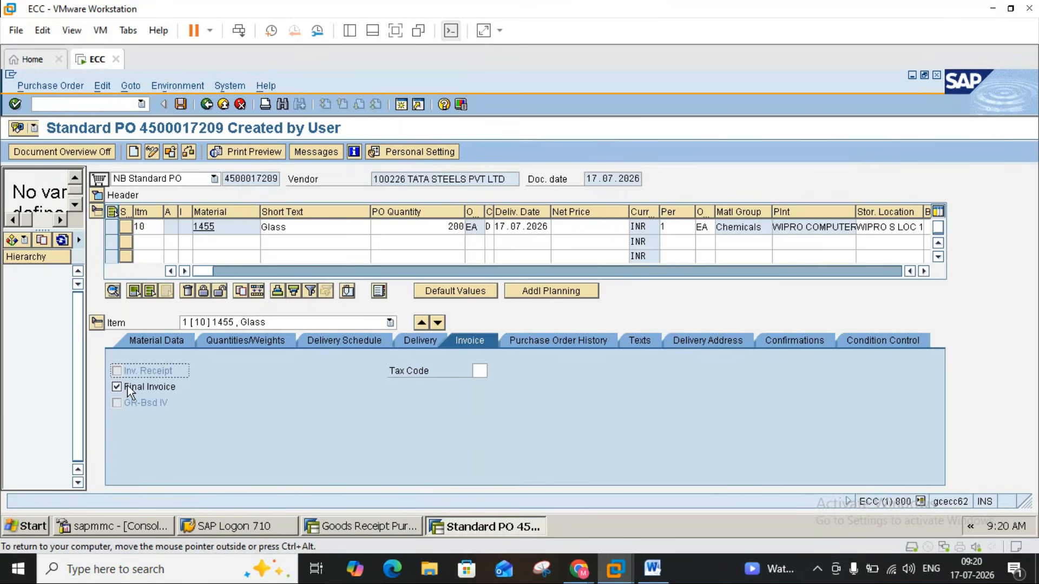
- Check item 10's purchase order history and Final Invoice indicator against the Word note on Final Invoice
click(541, 345)
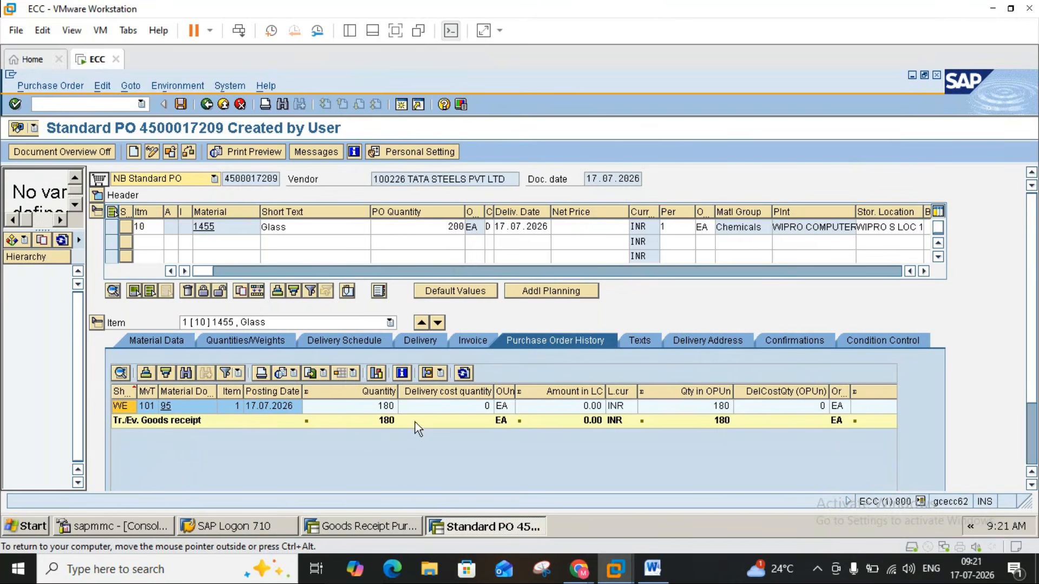
click(382, 424)
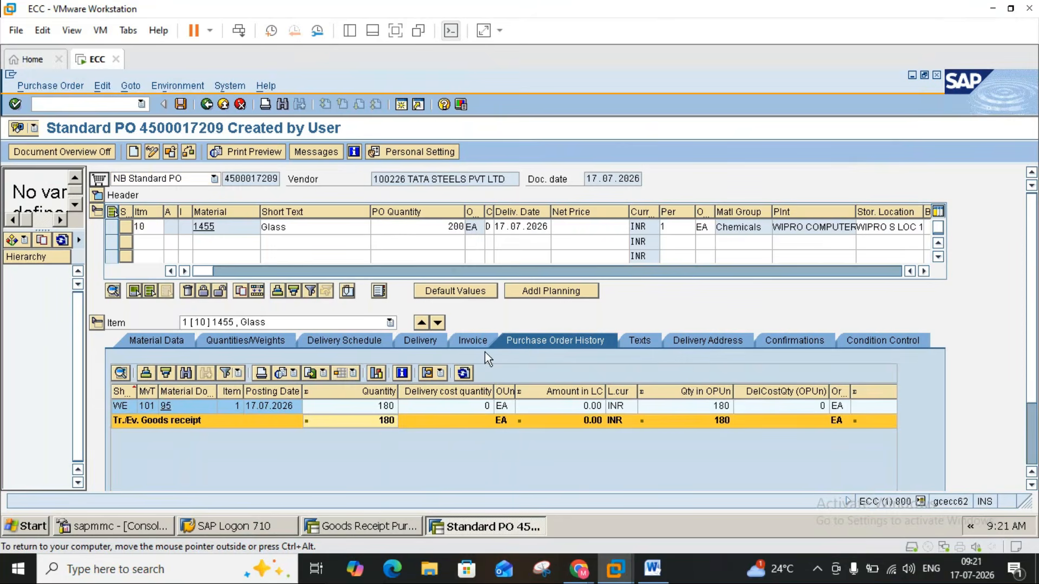
click(479, 340)
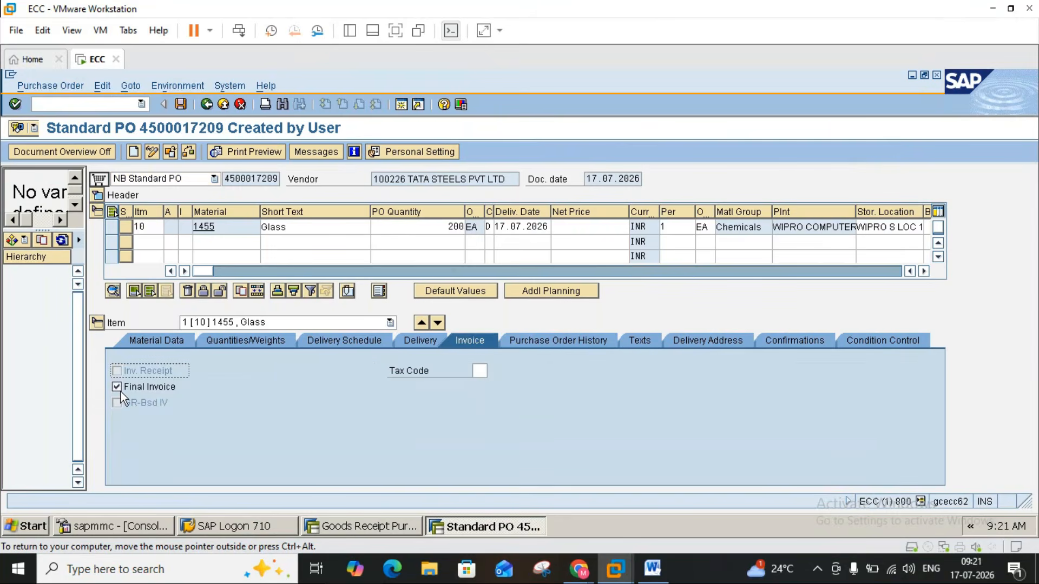
click(647, 568)
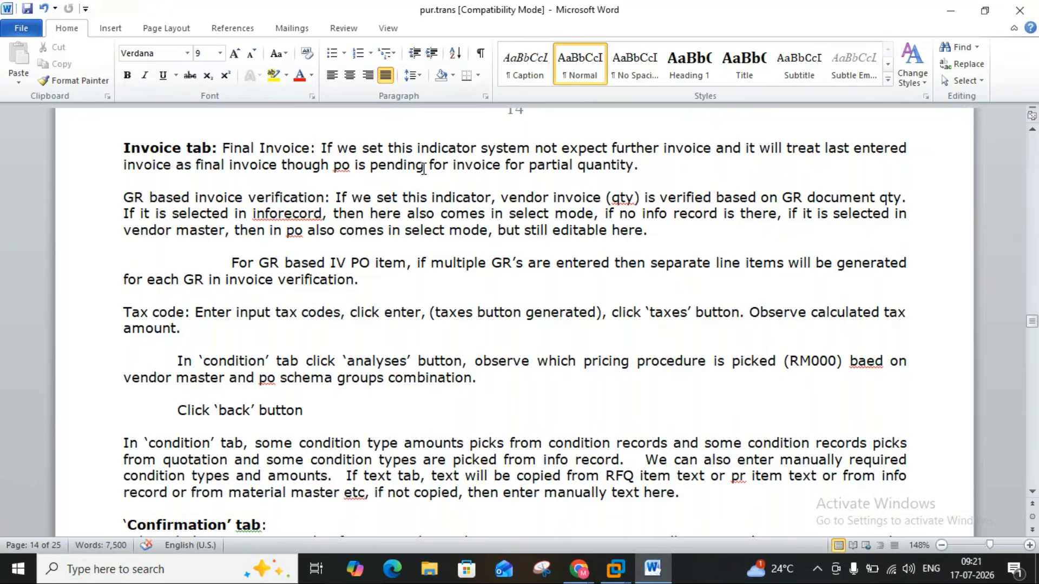
click(621, 166)
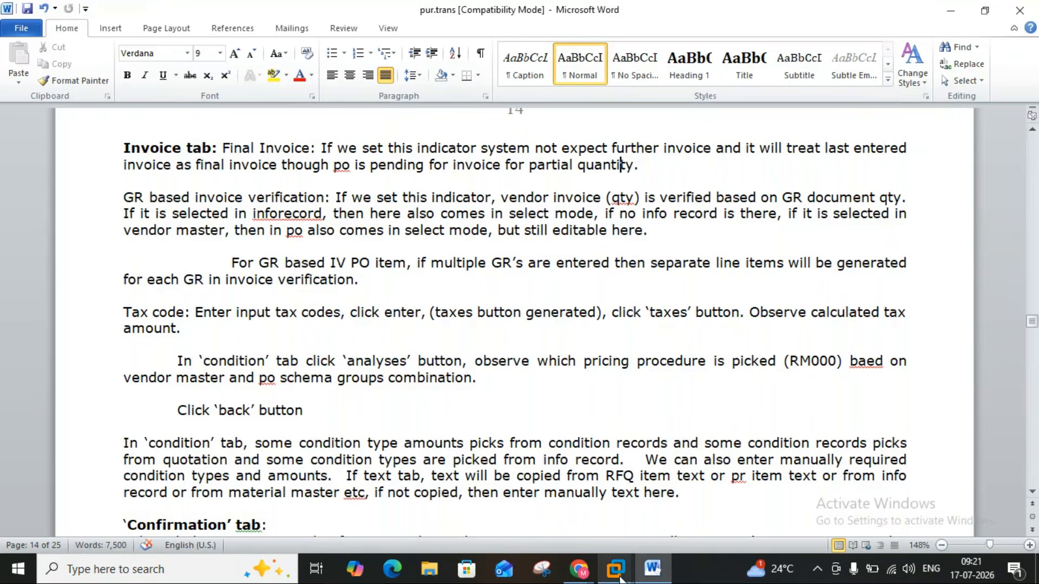
mouse_move(620, 579)
click(678, 491)
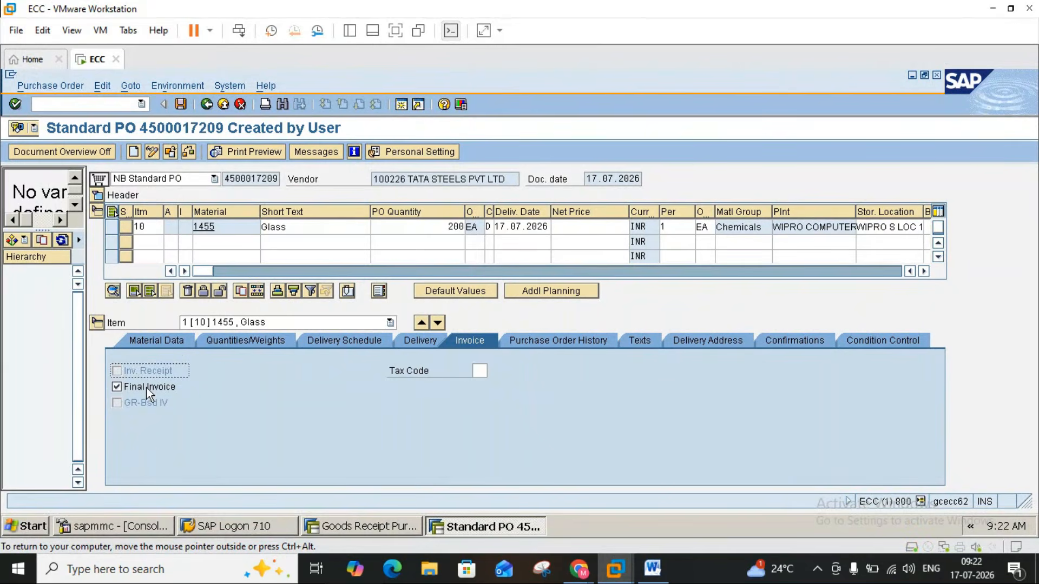
- Try to save the purchase order with the Final Invoice indicator set, dismissing the information dialog and retrying
click(183, 105)
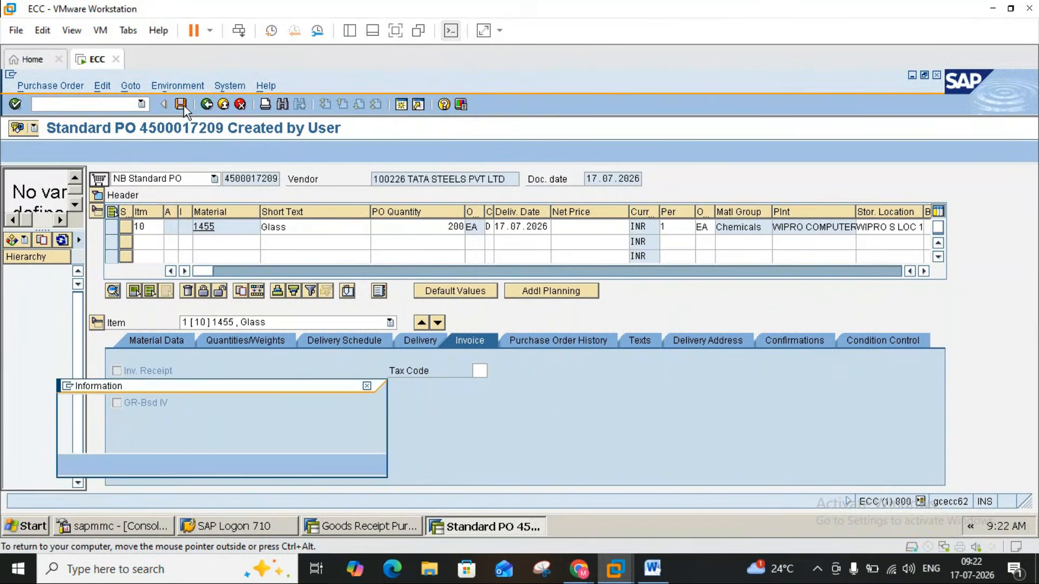
click(71, 464)
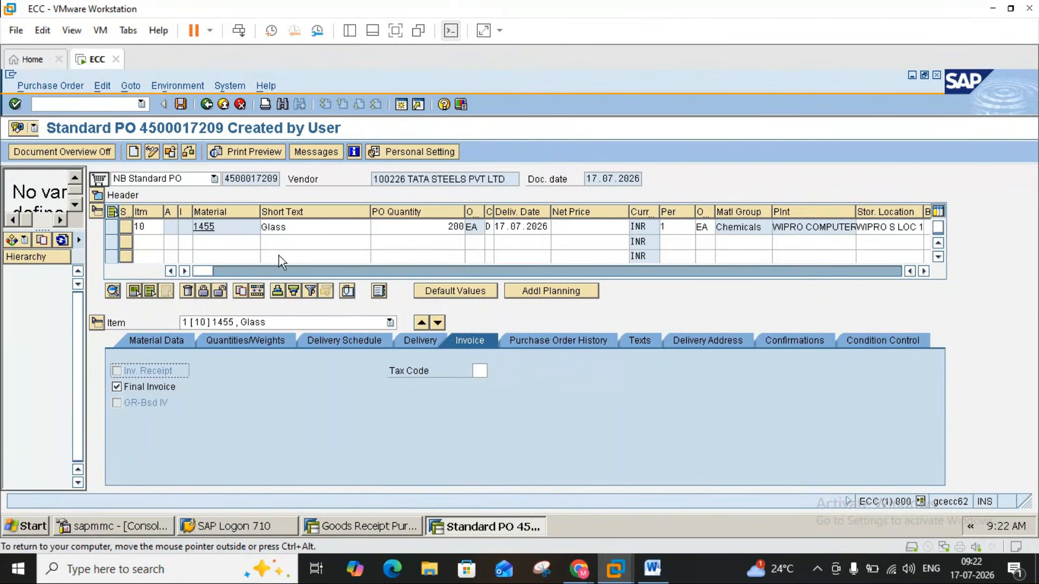
click(186, 105)
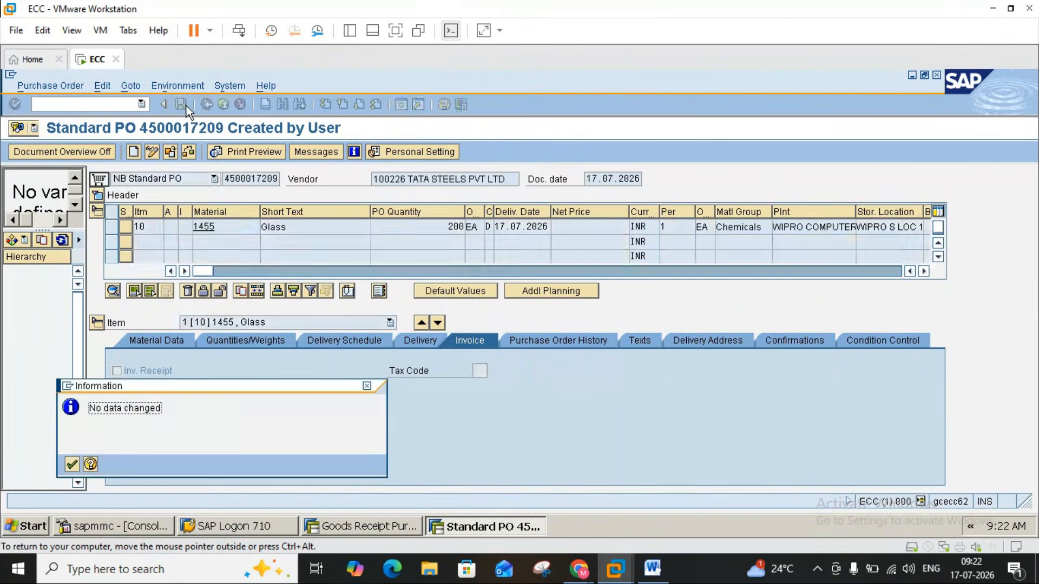
- Dismiss the information dialog and compare the item's GR-Bsd IV invoice setting with the Word note on GR based invoice verification
click(85, 462)
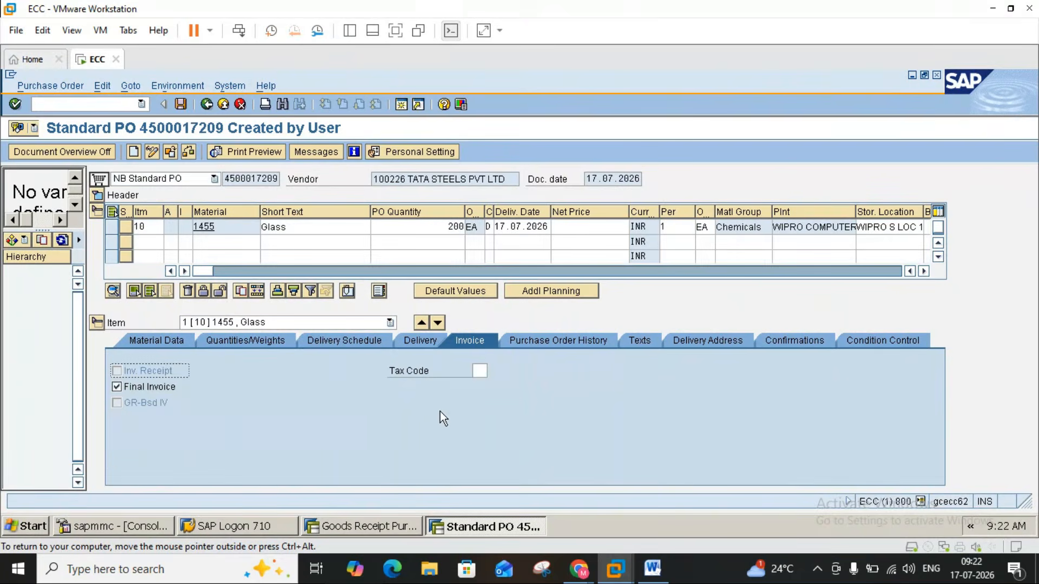
click(653, 570)
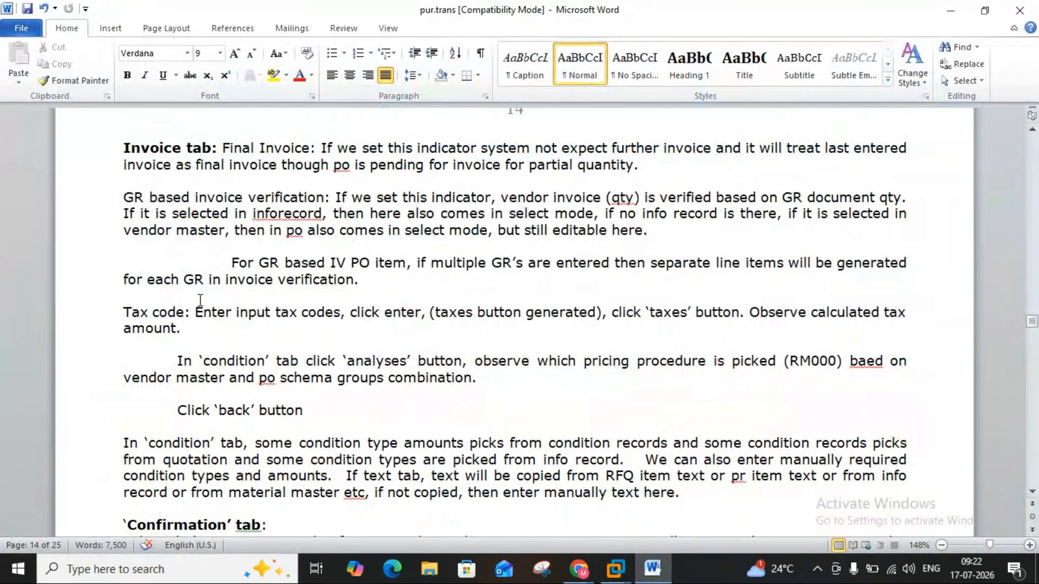
click(654, 575)
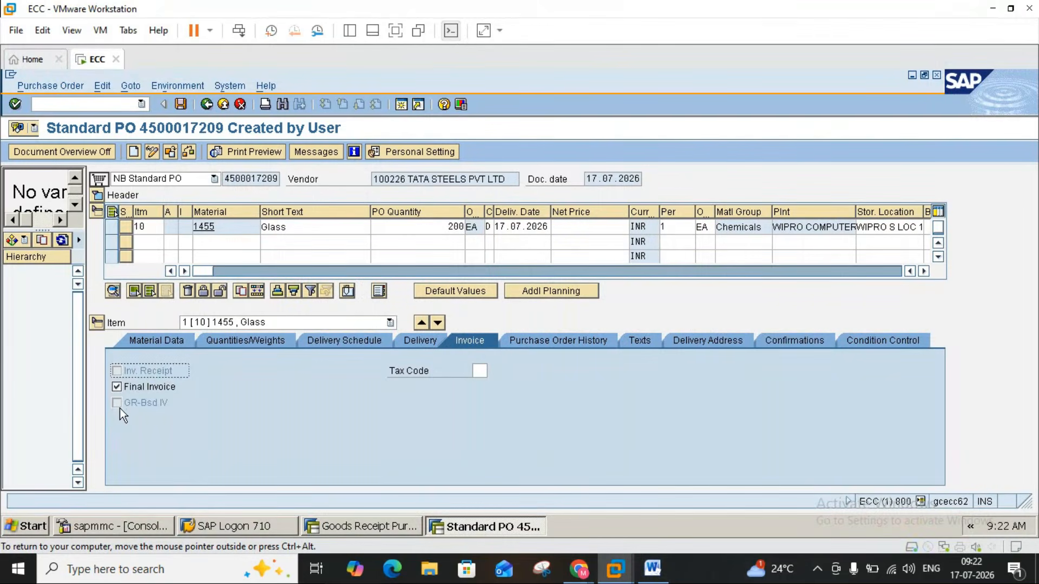
click(653, 570)
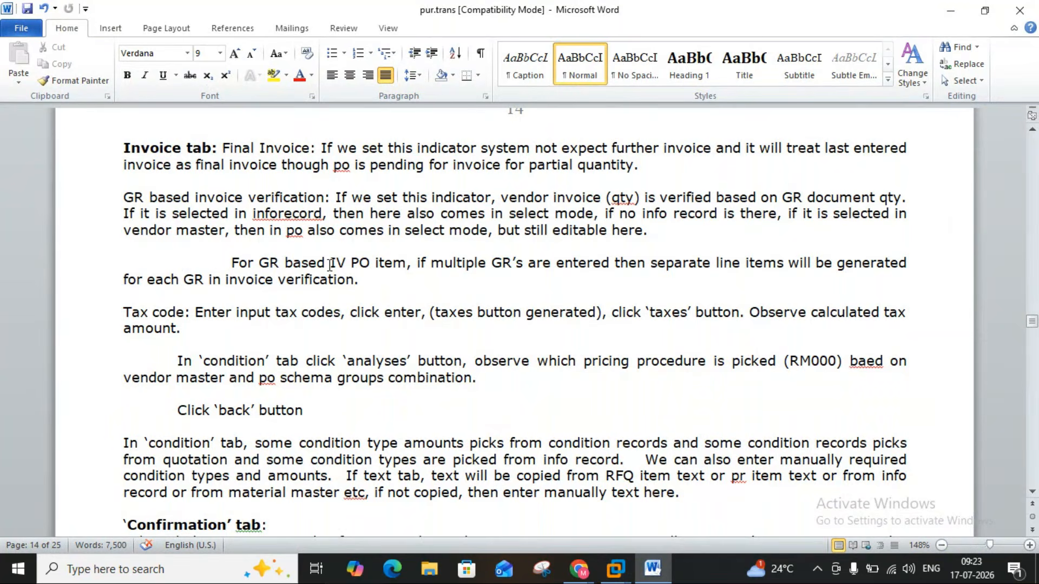
click(657, 570)
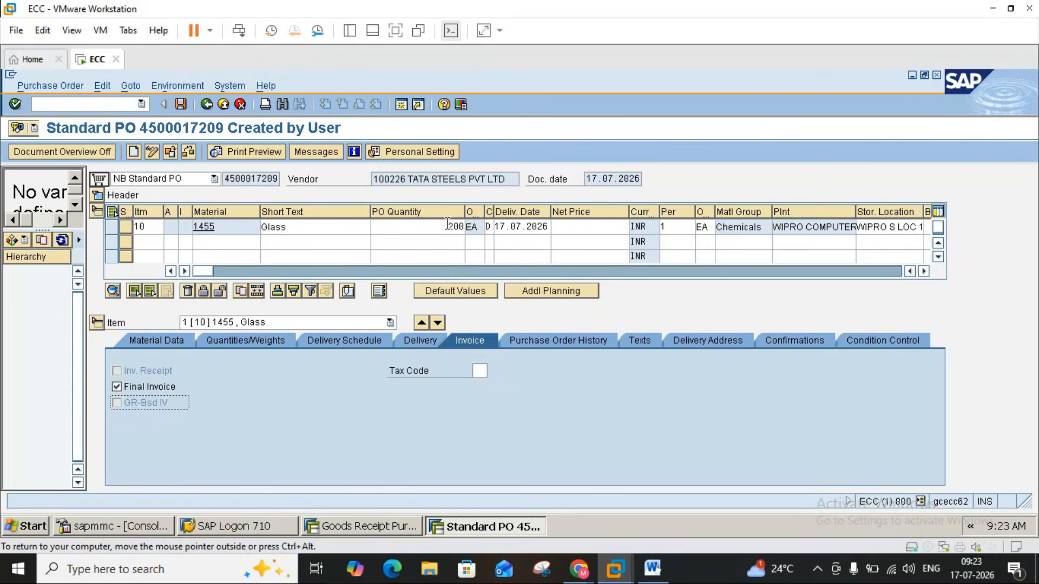
click(651, 569)
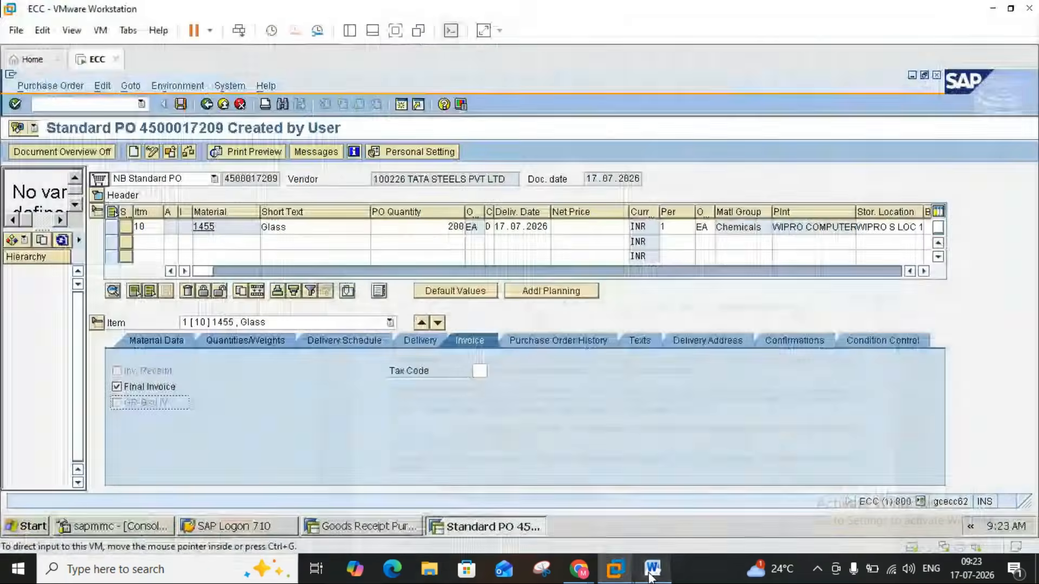
click(650, 575)
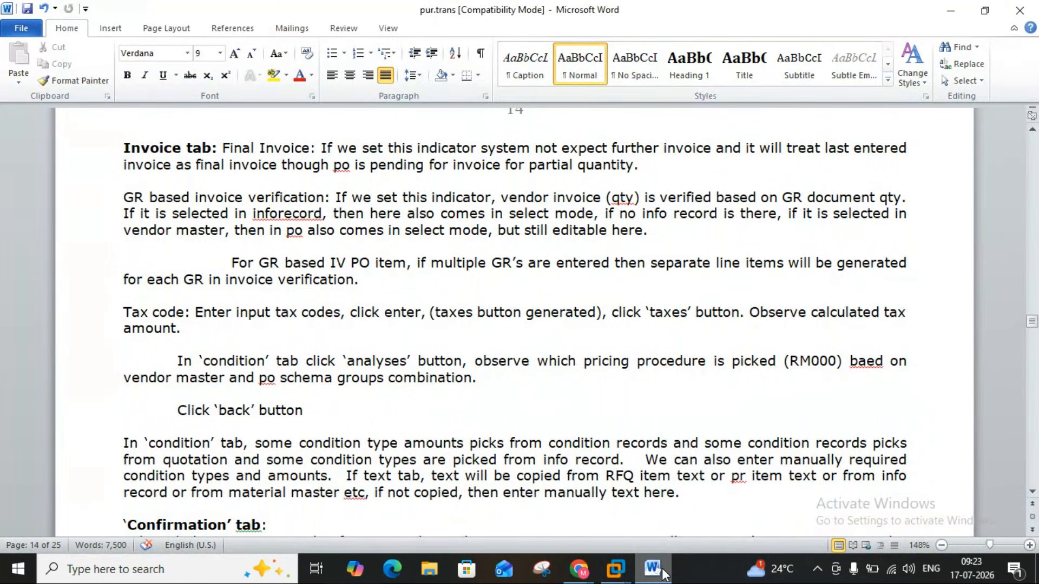
mouse_move(661, 572)
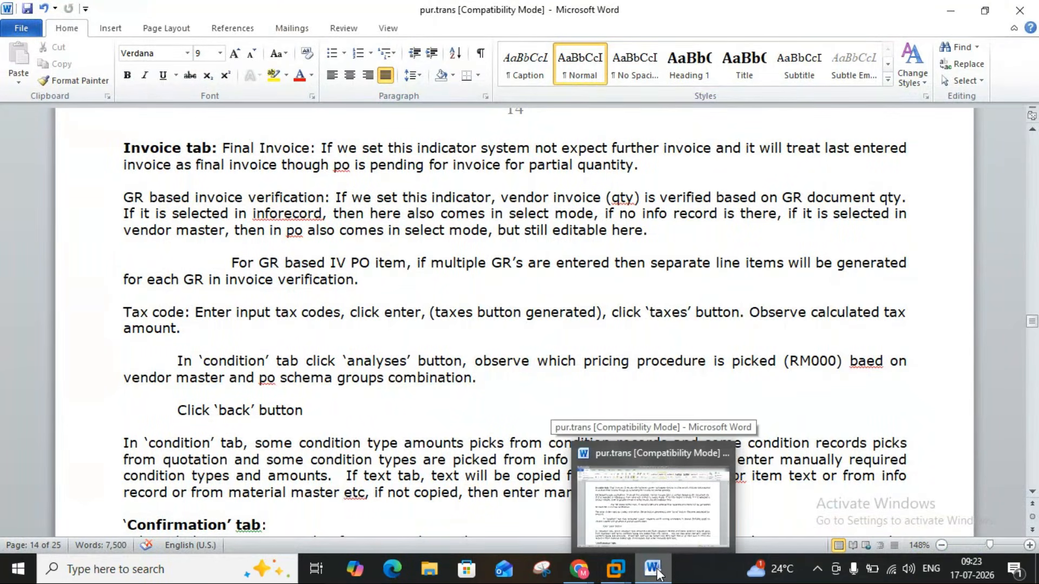
click(656, 571)
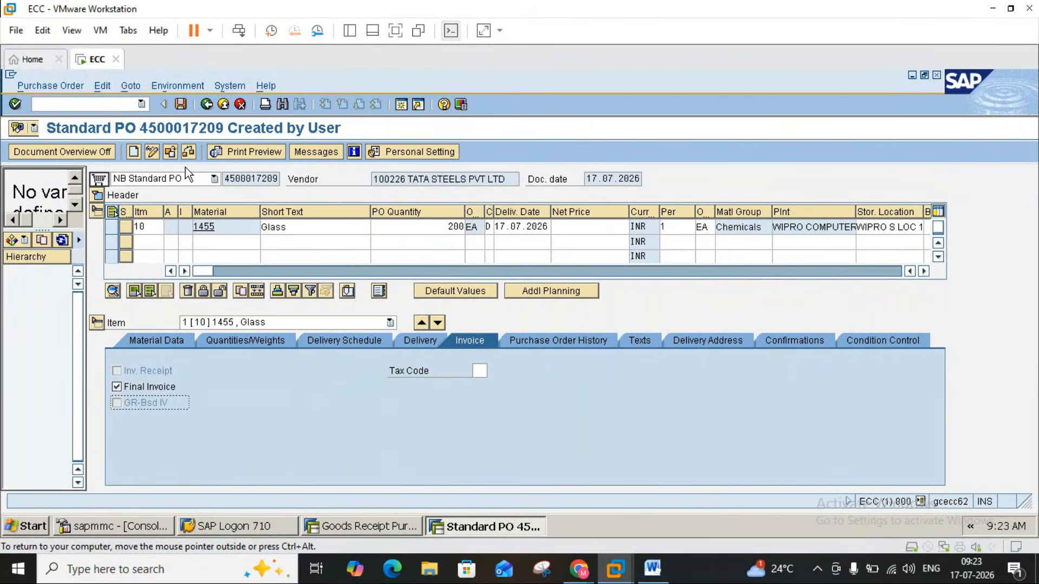
- Suspend the ECC virtual machine and switch to the GoTo Meeting window in Chrome
click(209, 31)
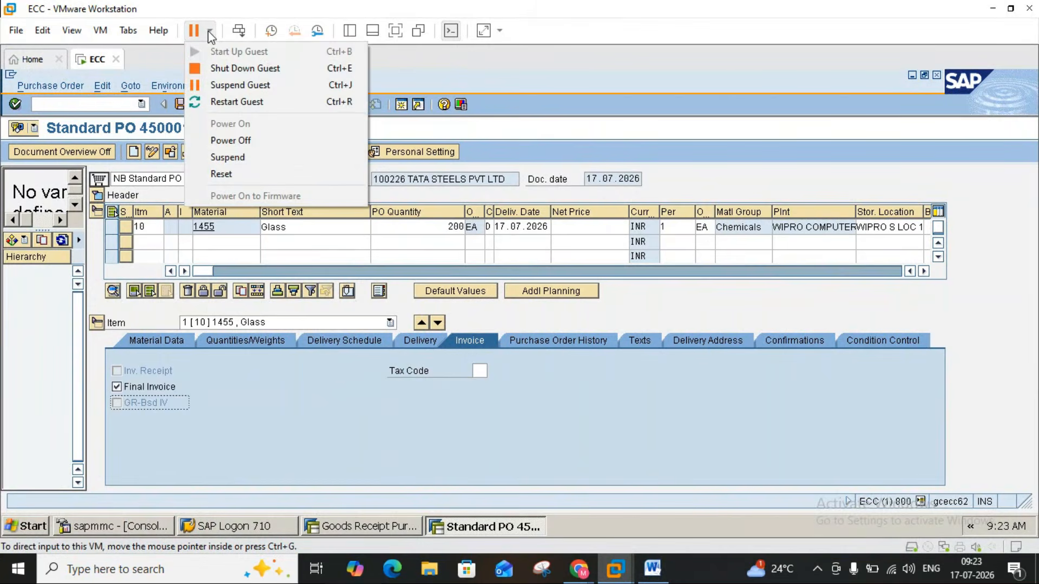
click(245, 157)
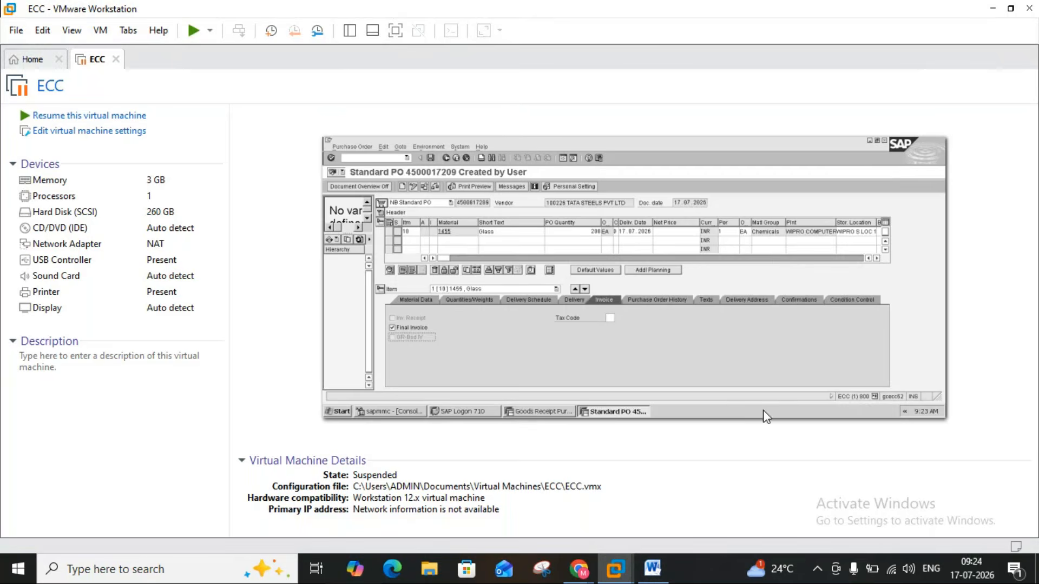
click(577, 567)
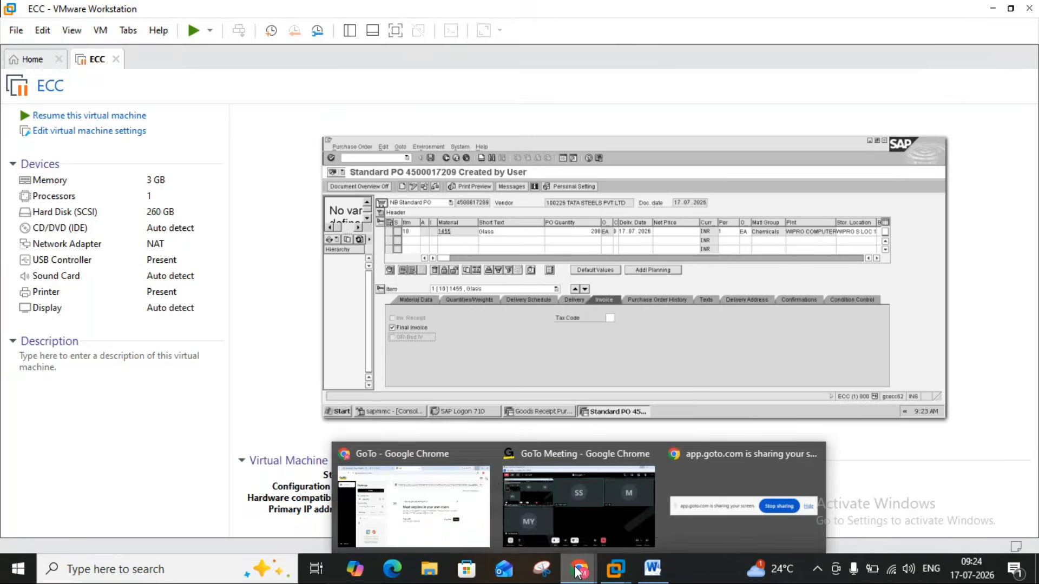
click(581, 531)
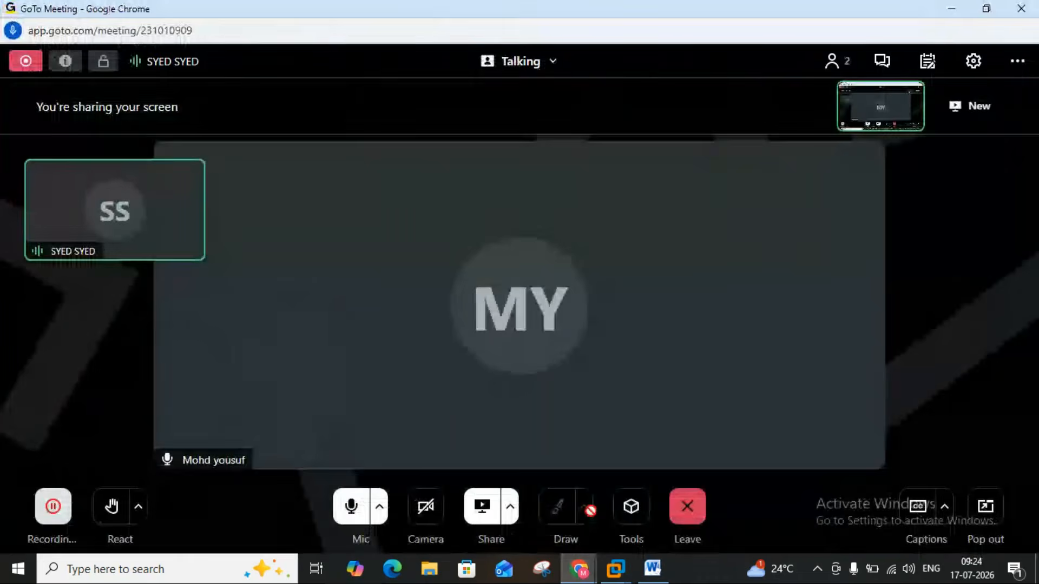